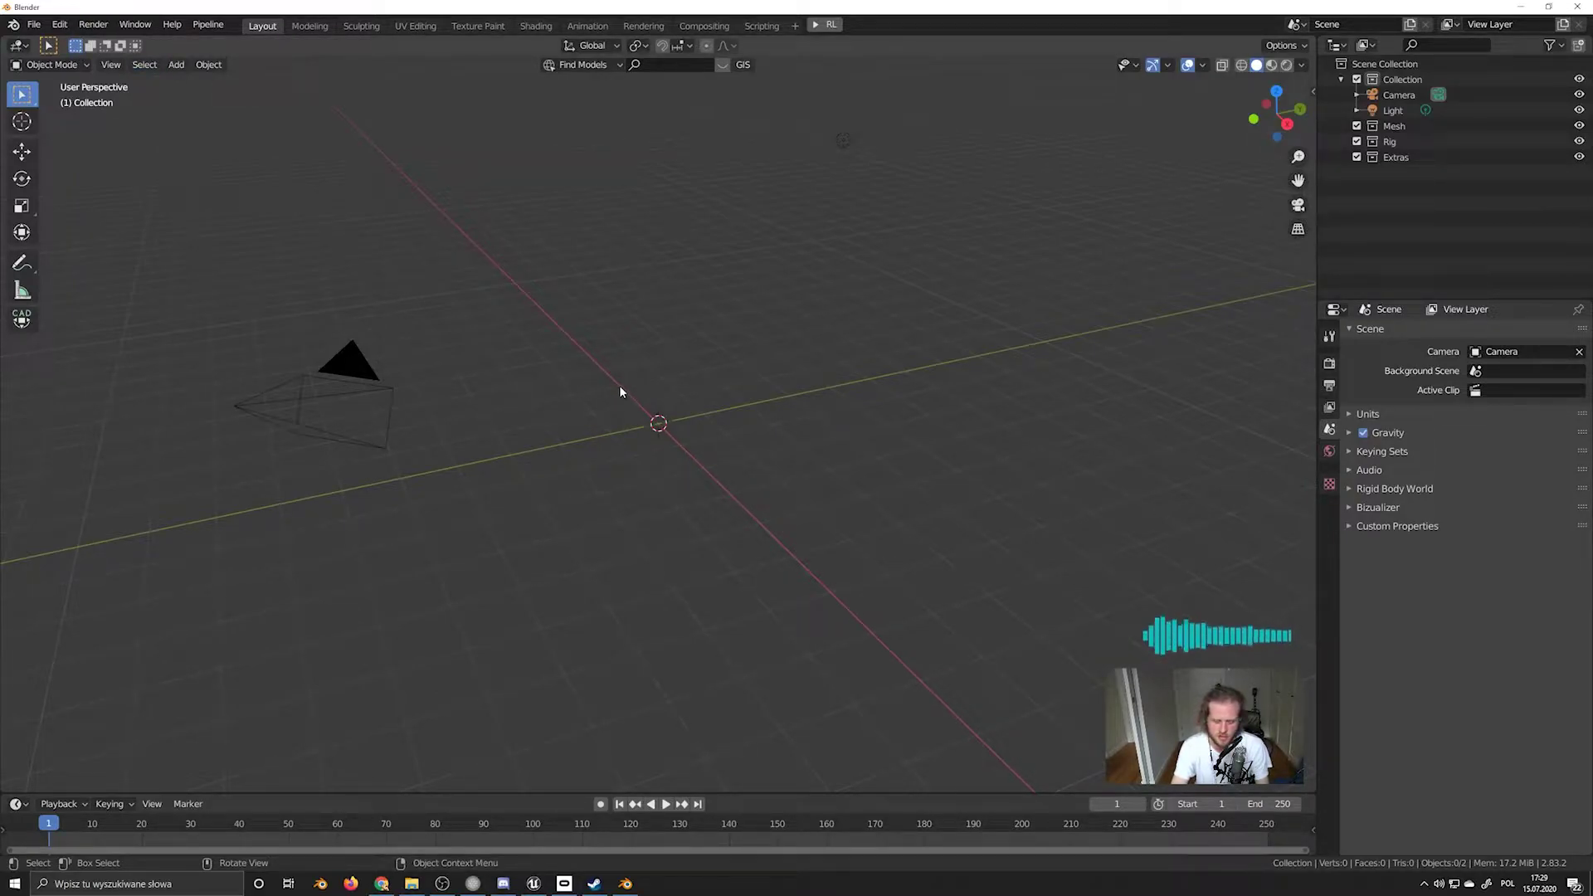
Import the motion capture file BVH_5.bvh from the desktop's GlyconFiles folder, with Update Scene FPS and Update Scene Duration enabled and Scale FPS off
left_click(34, 24)
mouse_move(54, 239)
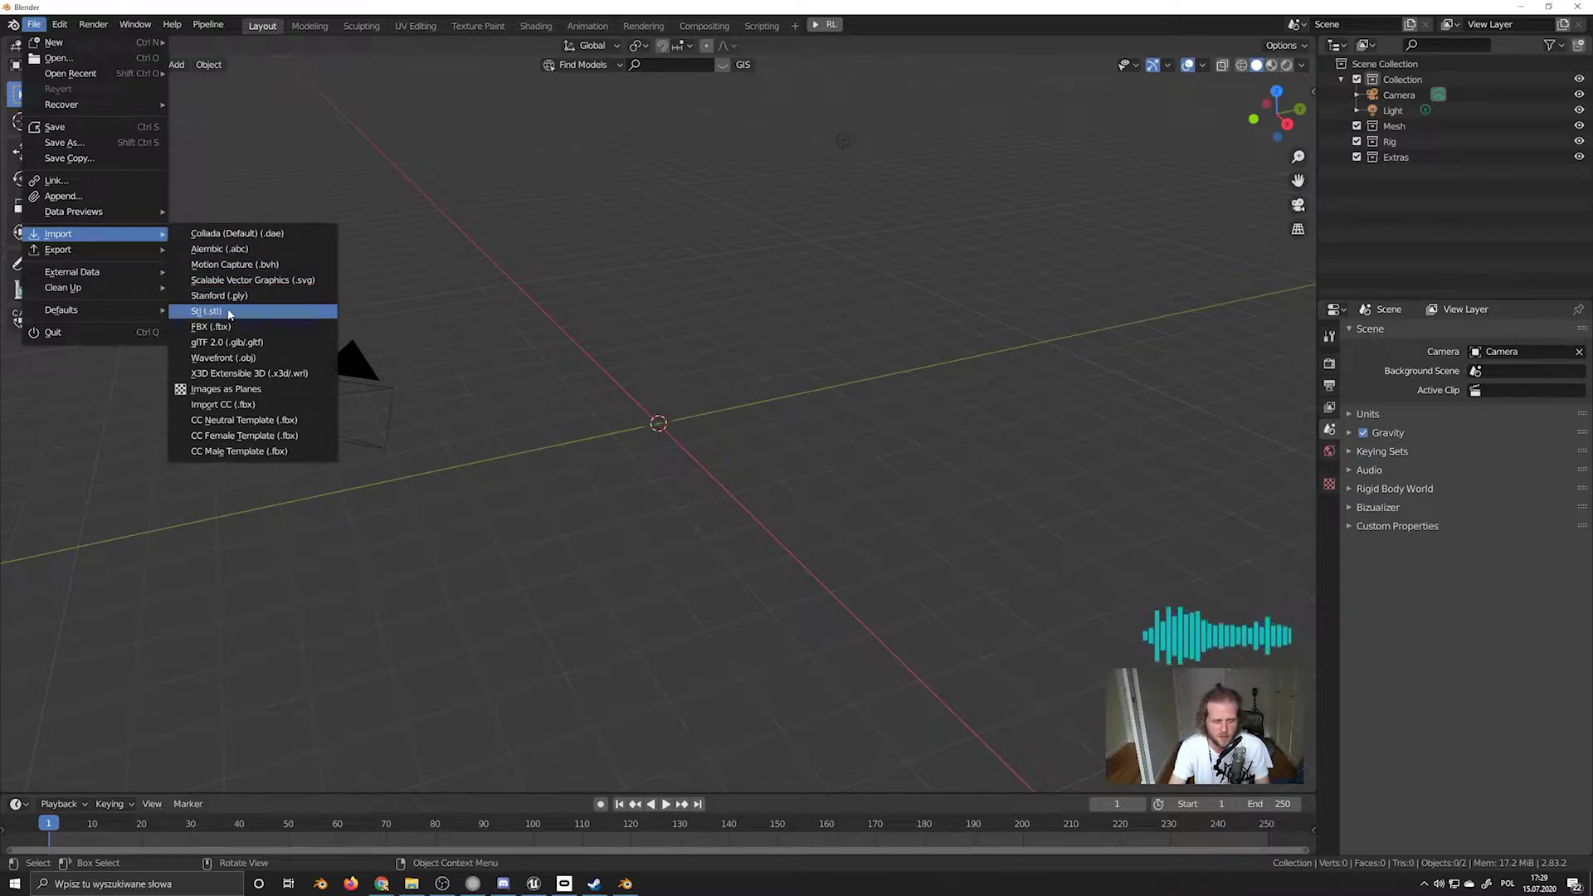
left_click(240, 265)
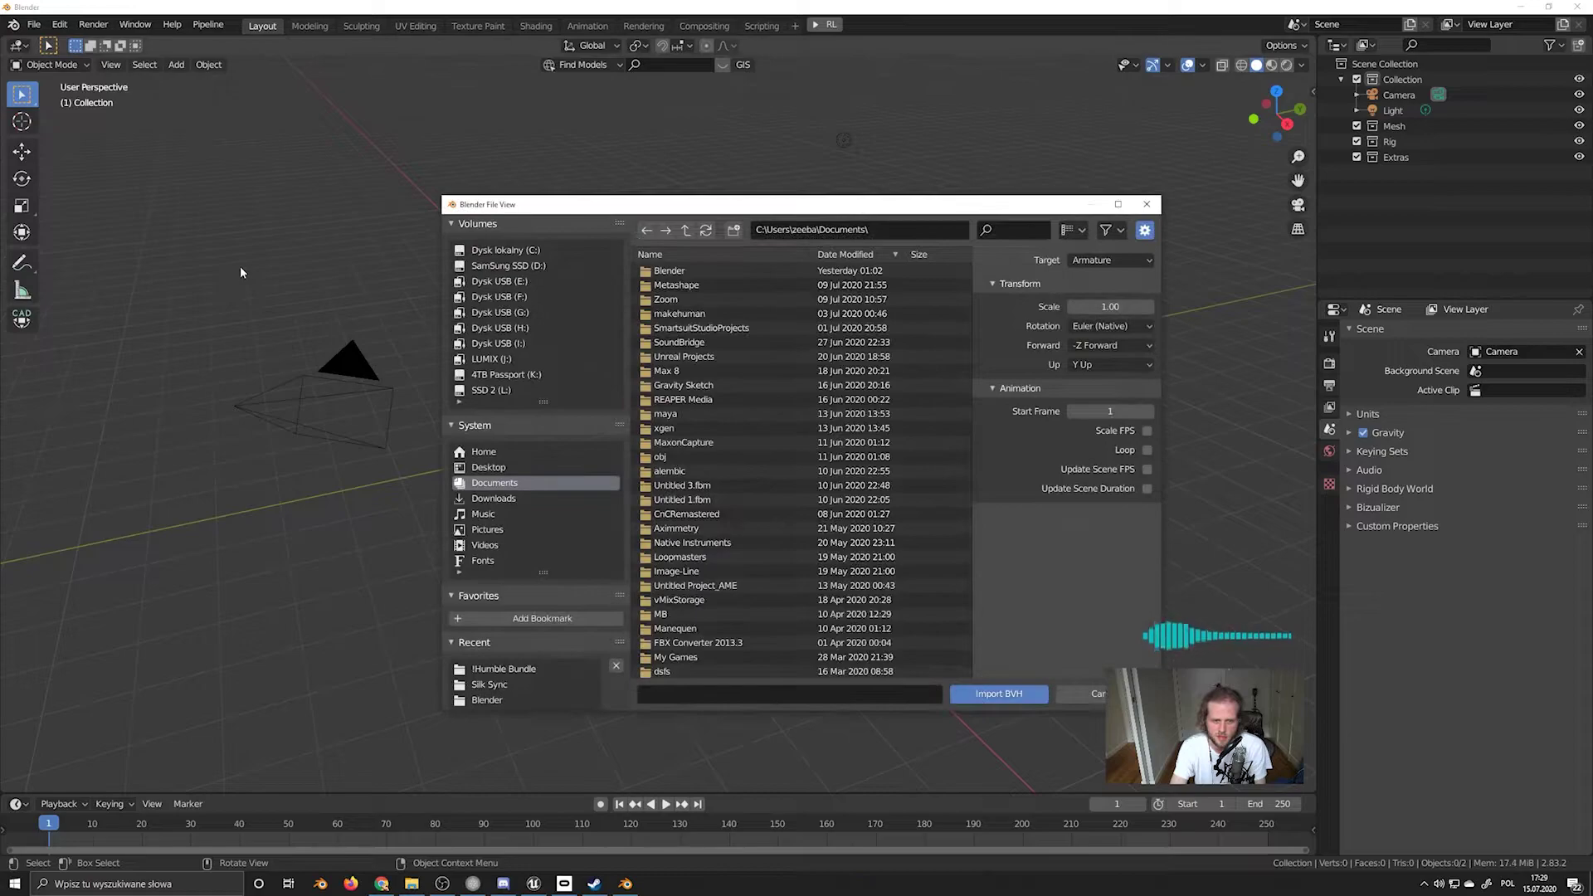
key("Return")
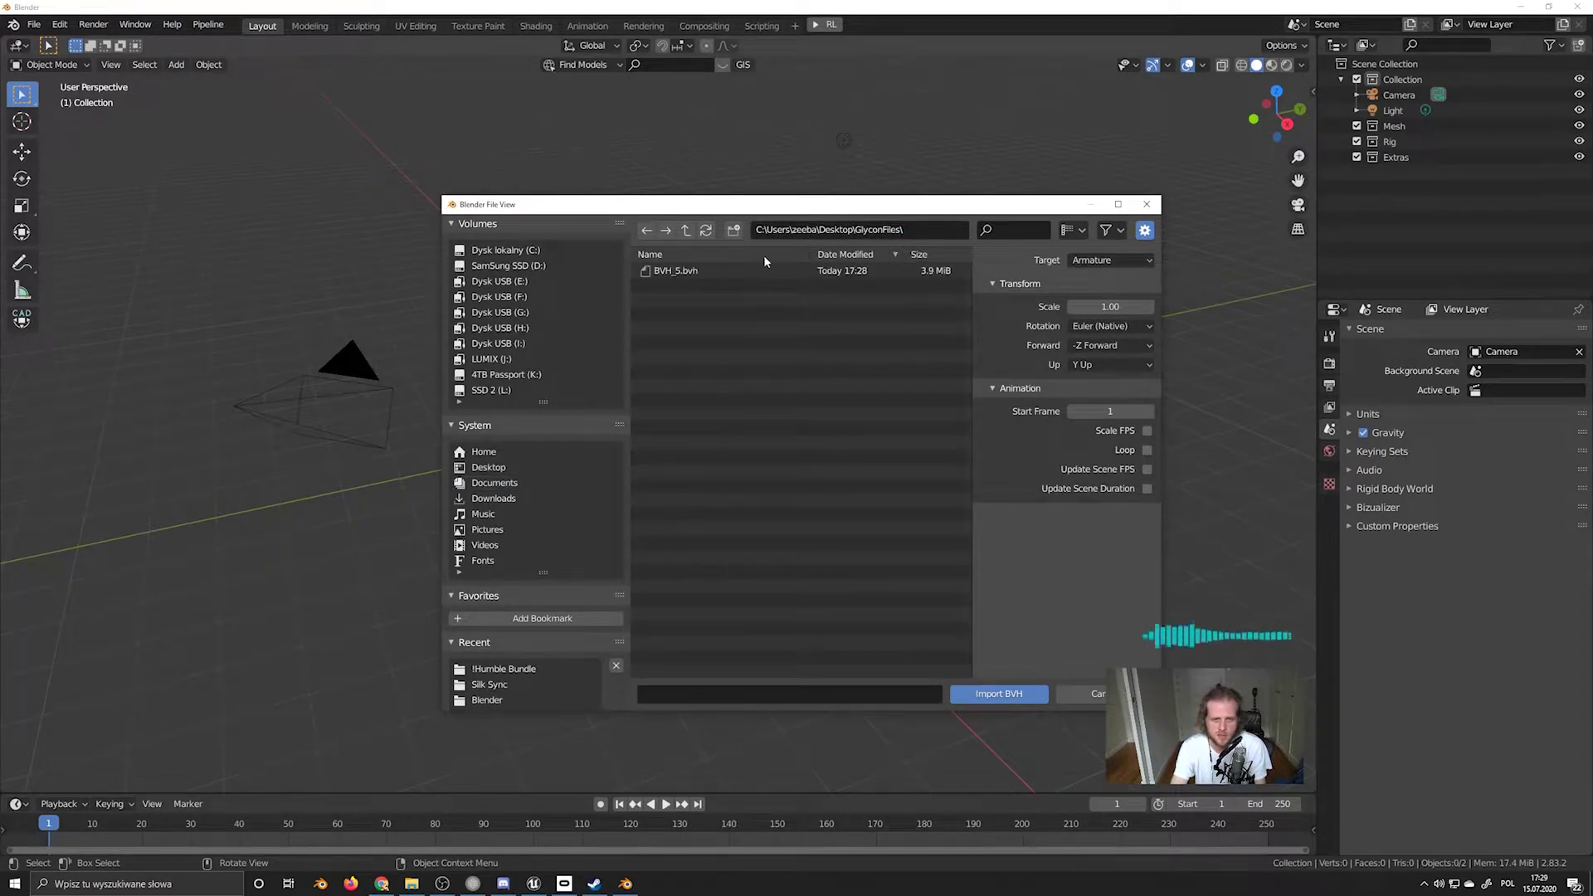
left_click(1146, 433)
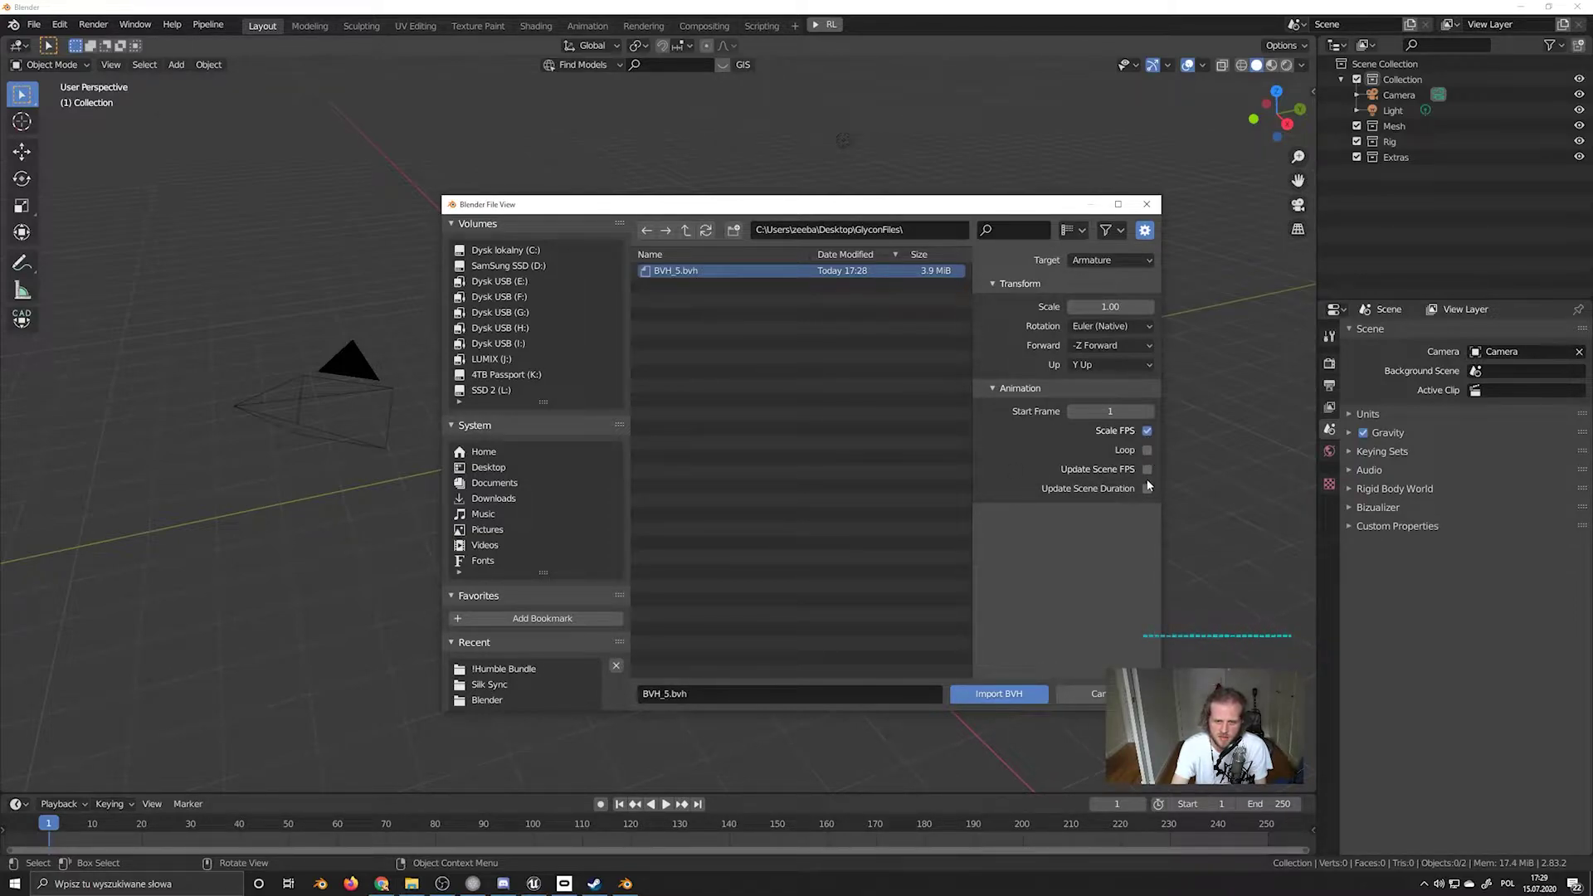
left_click(1147, 468)
left_click(1147, 431)
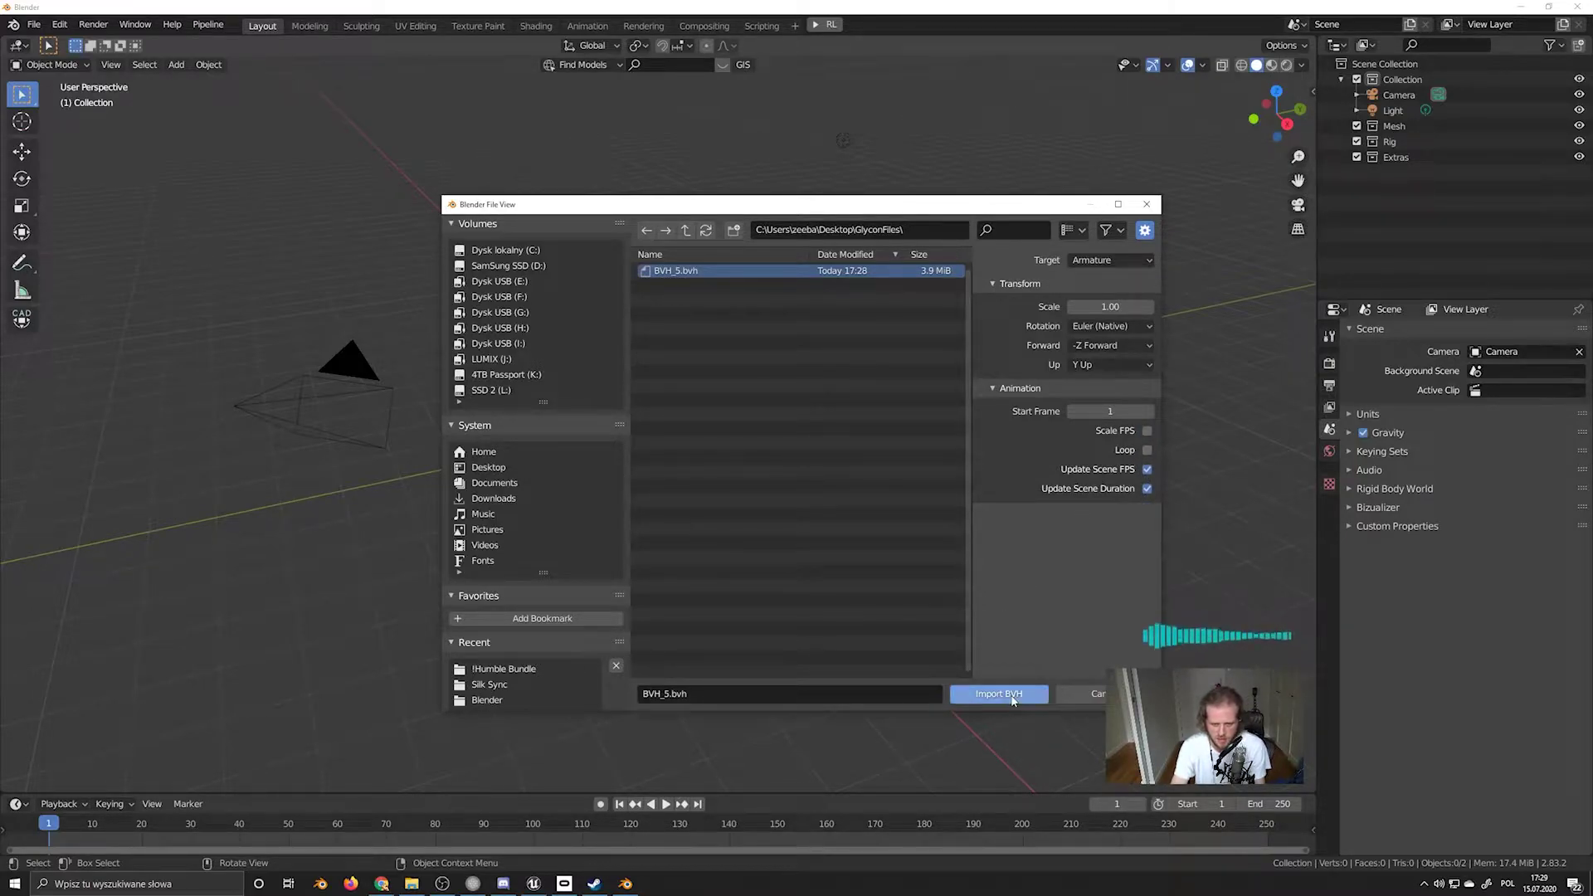
left_click(1010, 697)
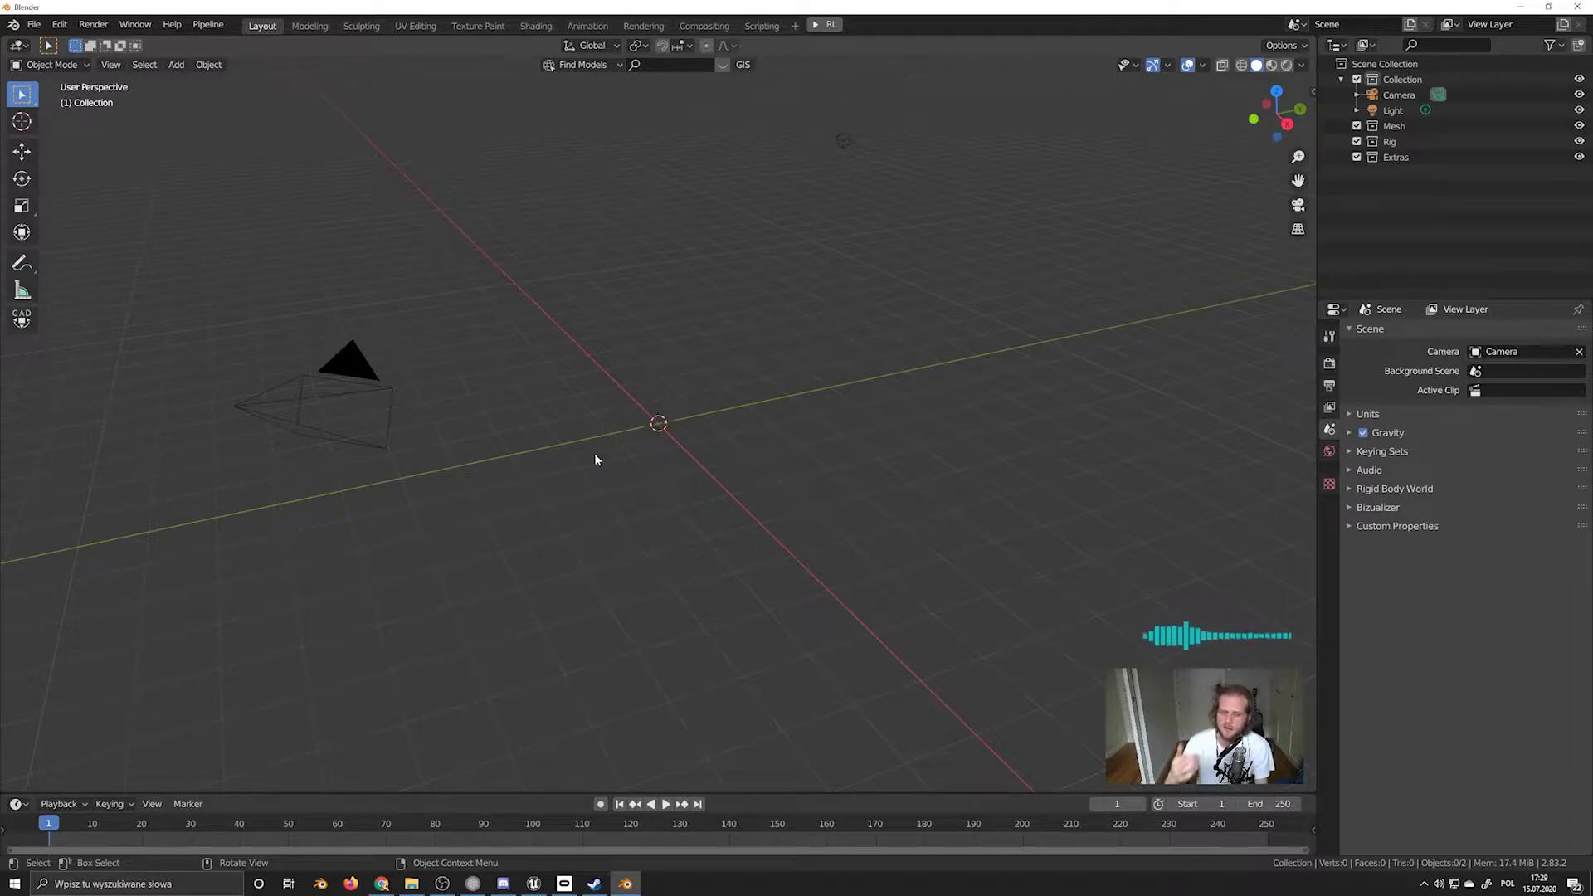
Play the imported BVH_5 animation and examine the skeleton's body and hand motion, with the whole clip range shown in the timeline
middle_click_drag(594, 453, 643, 420)
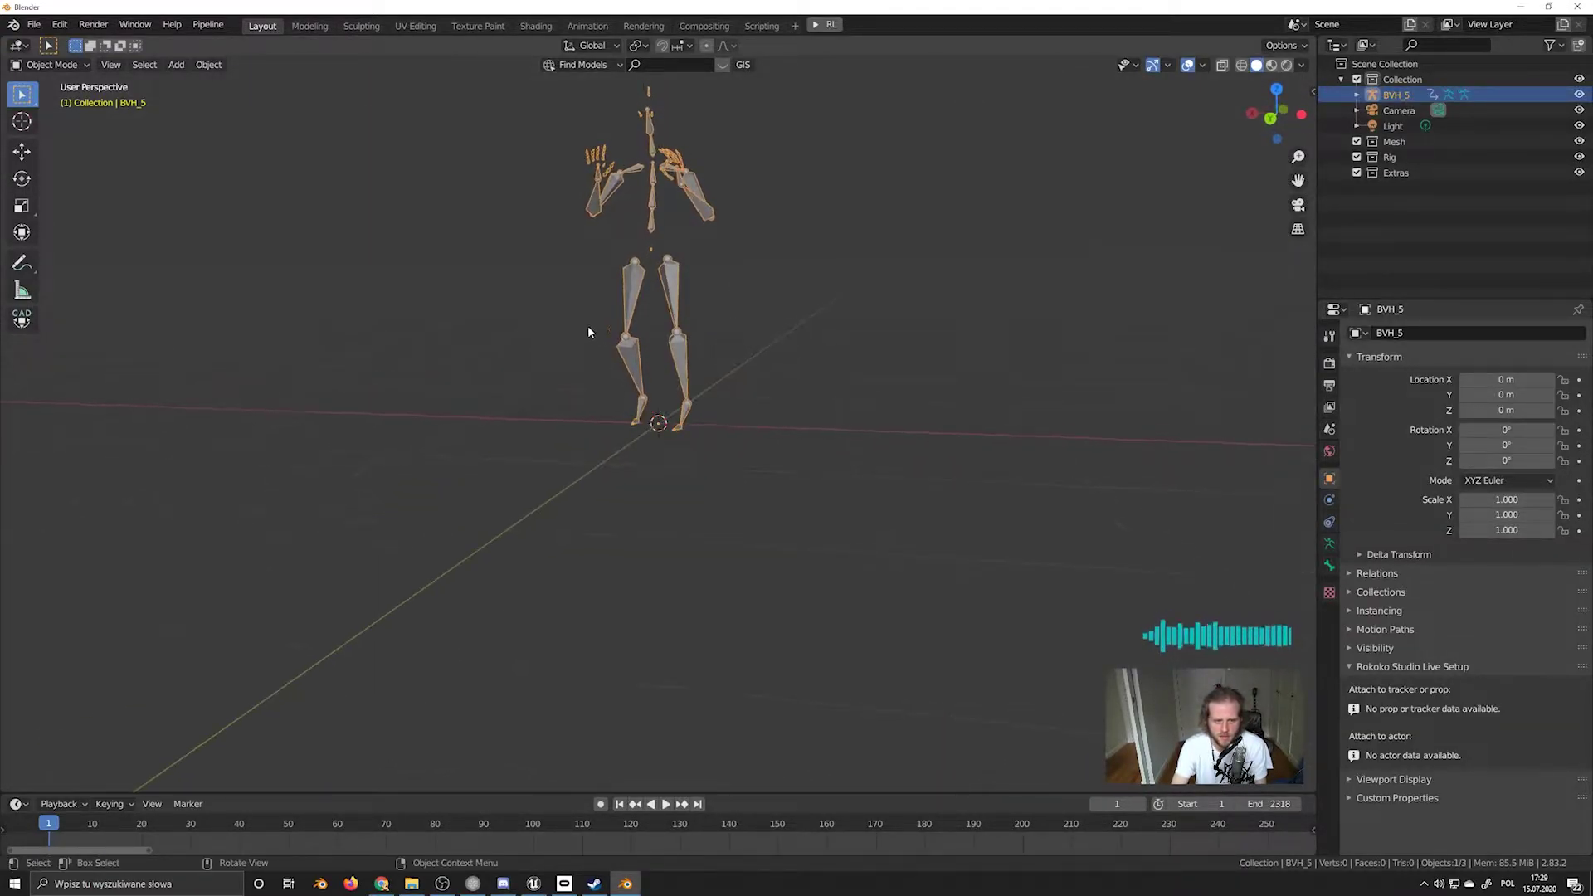
middle_click_drag(588, 332, 633, 423)
left_click(846, 532)
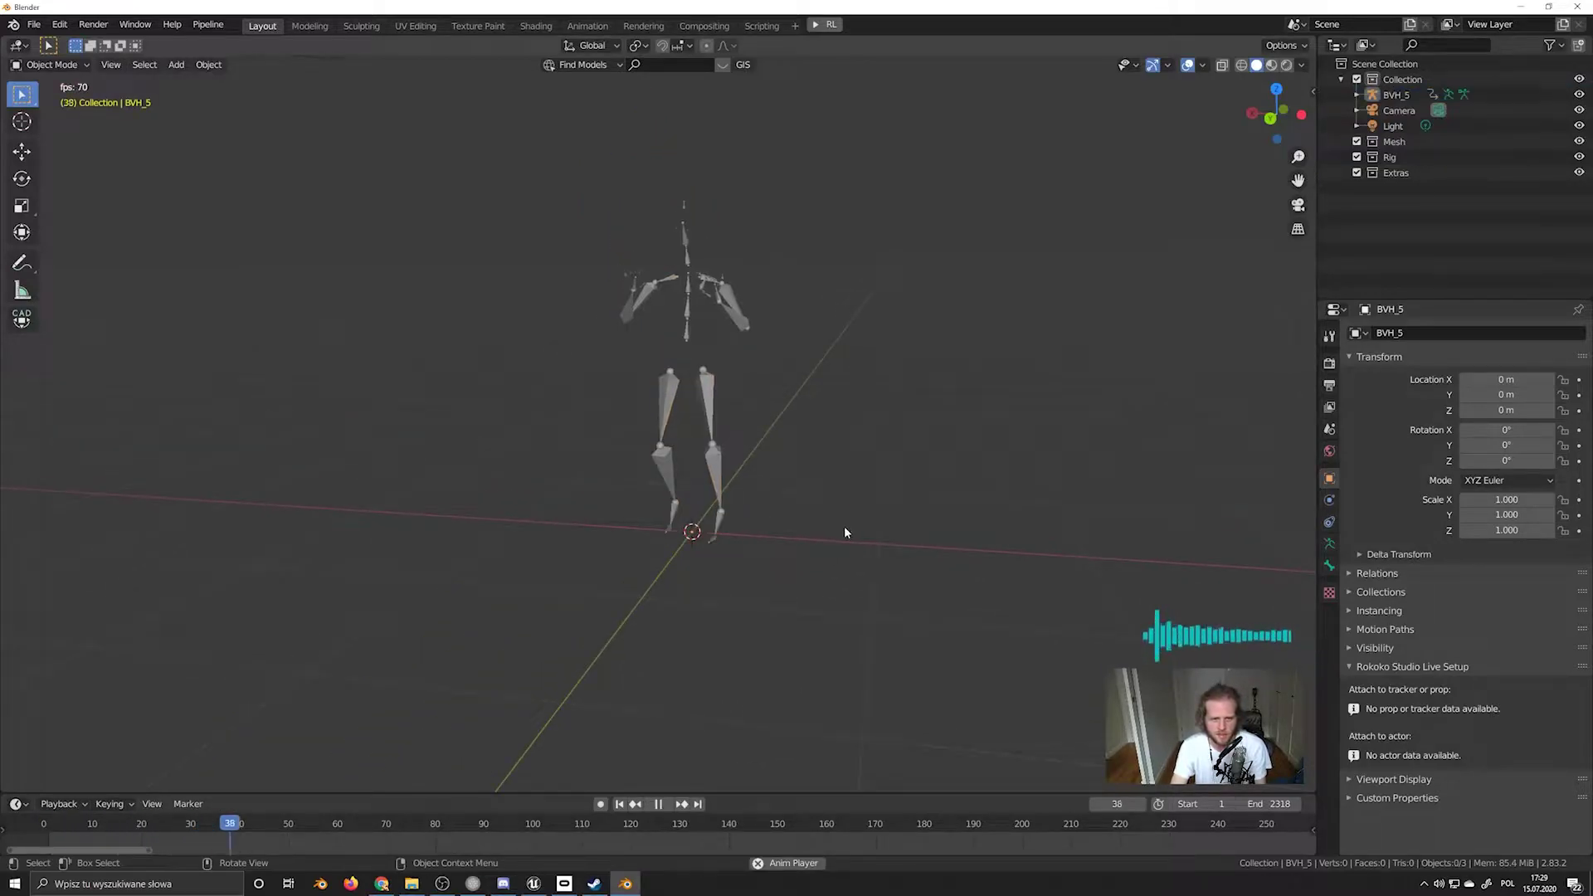
middle_click_drag(1035, 688, 968, 579)
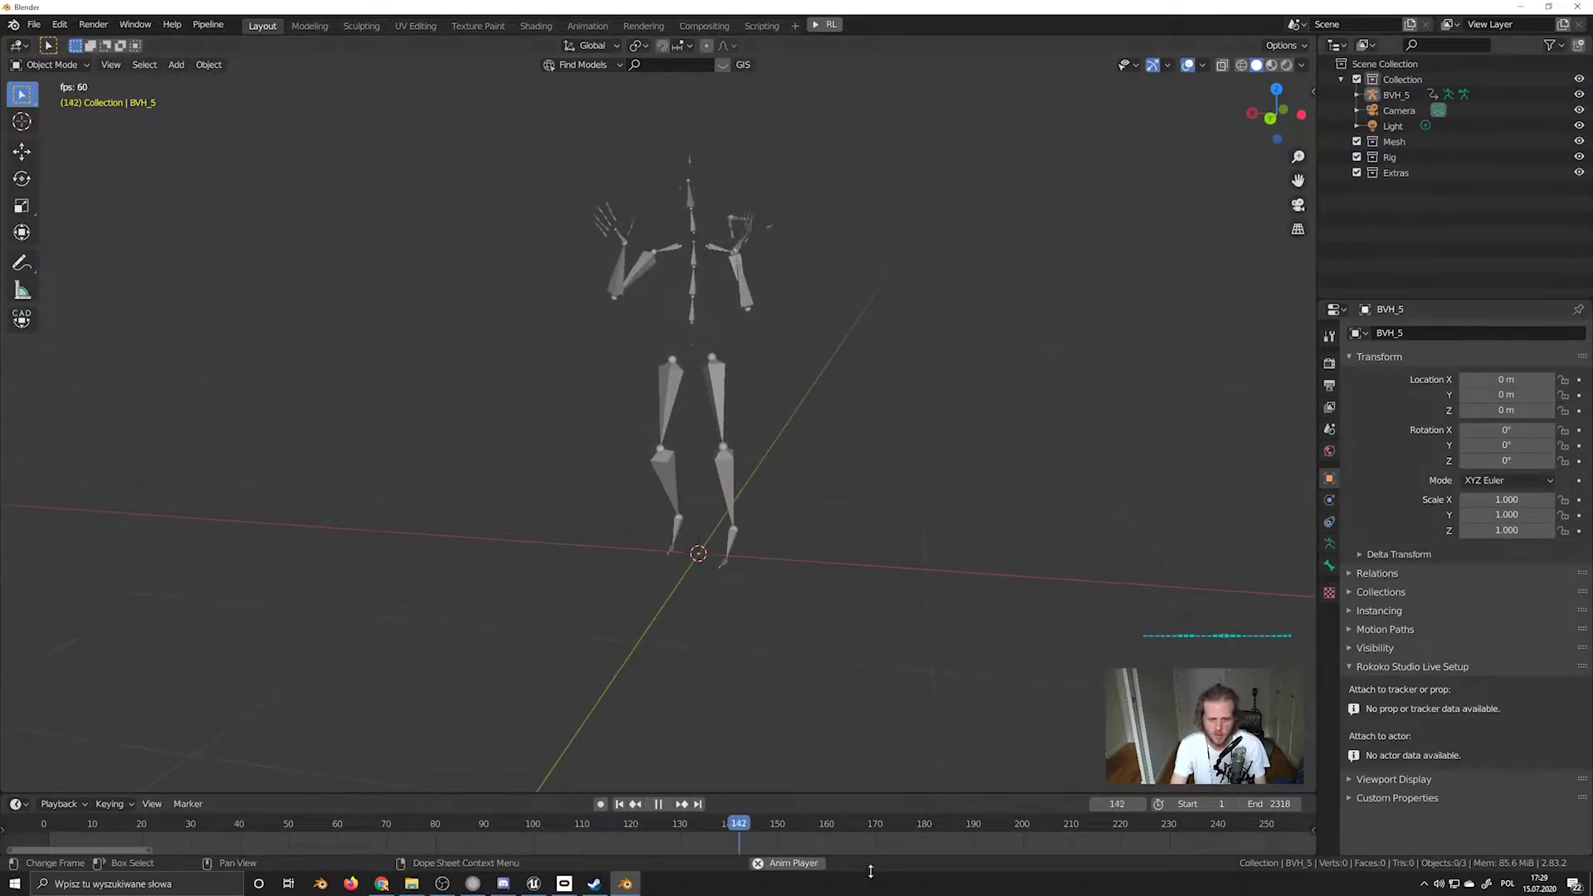
scroll(758, 455, "up", 3)
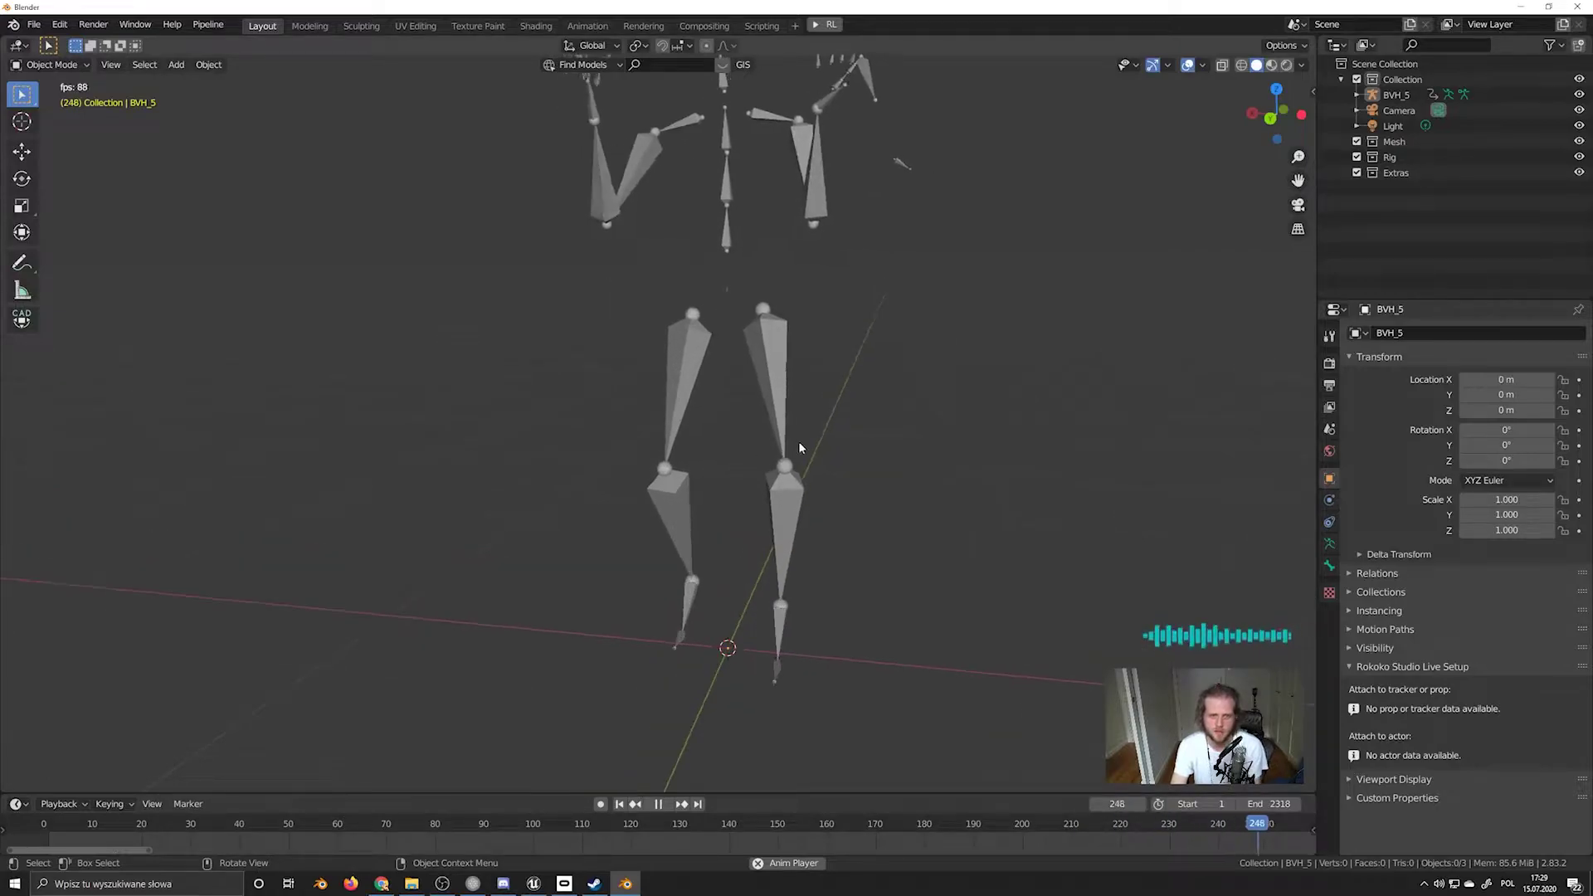
middle_click_drag(873, 341, 810, 541, "shift")
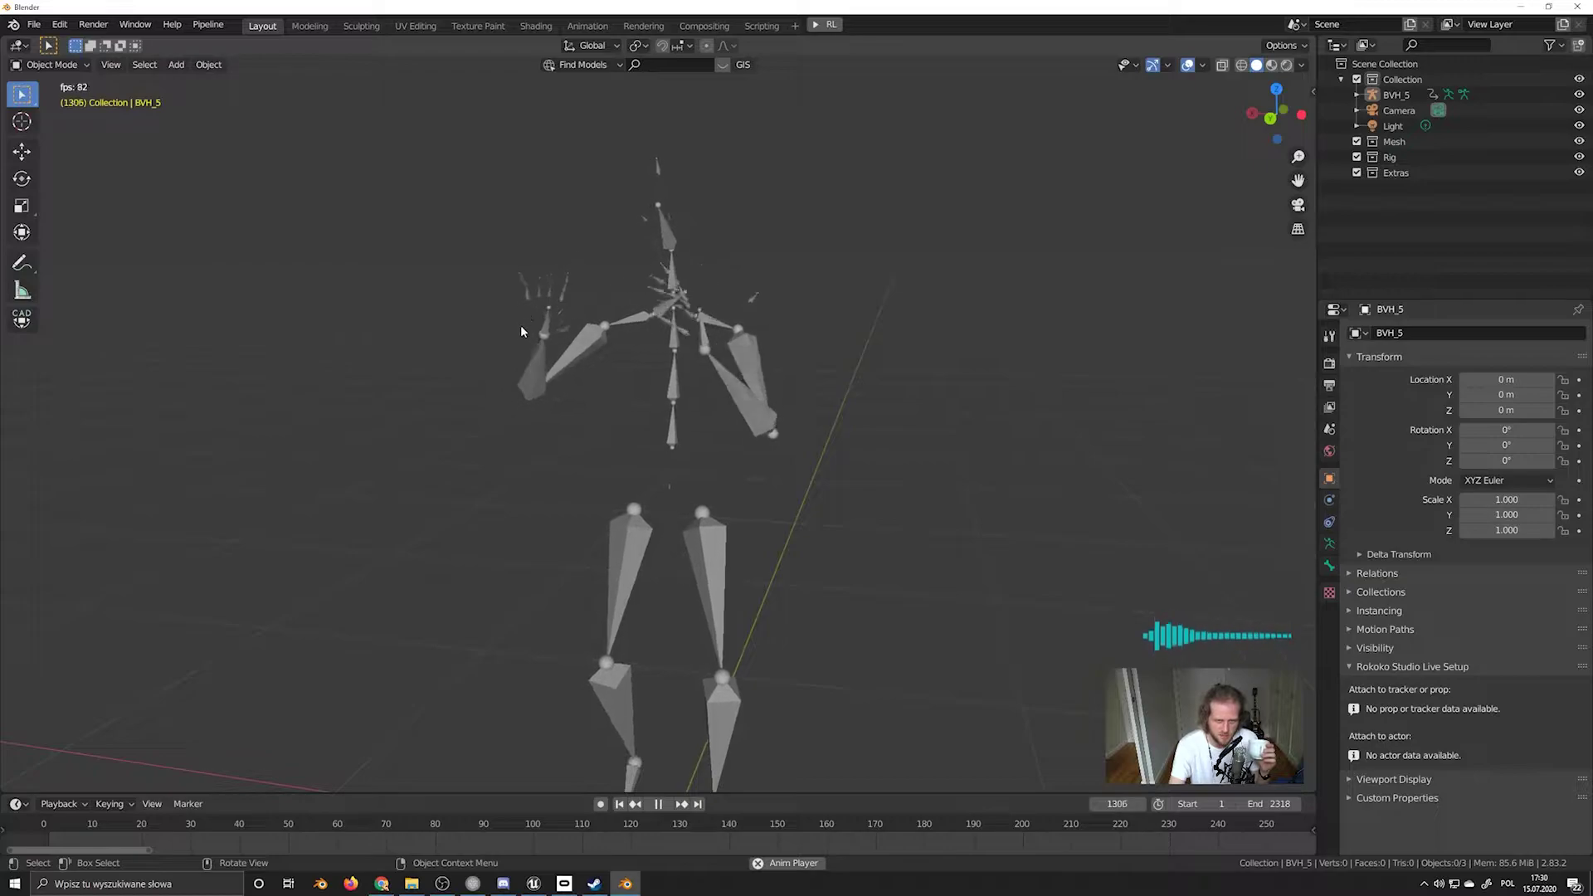
scroll(617, 375, "down", 2)
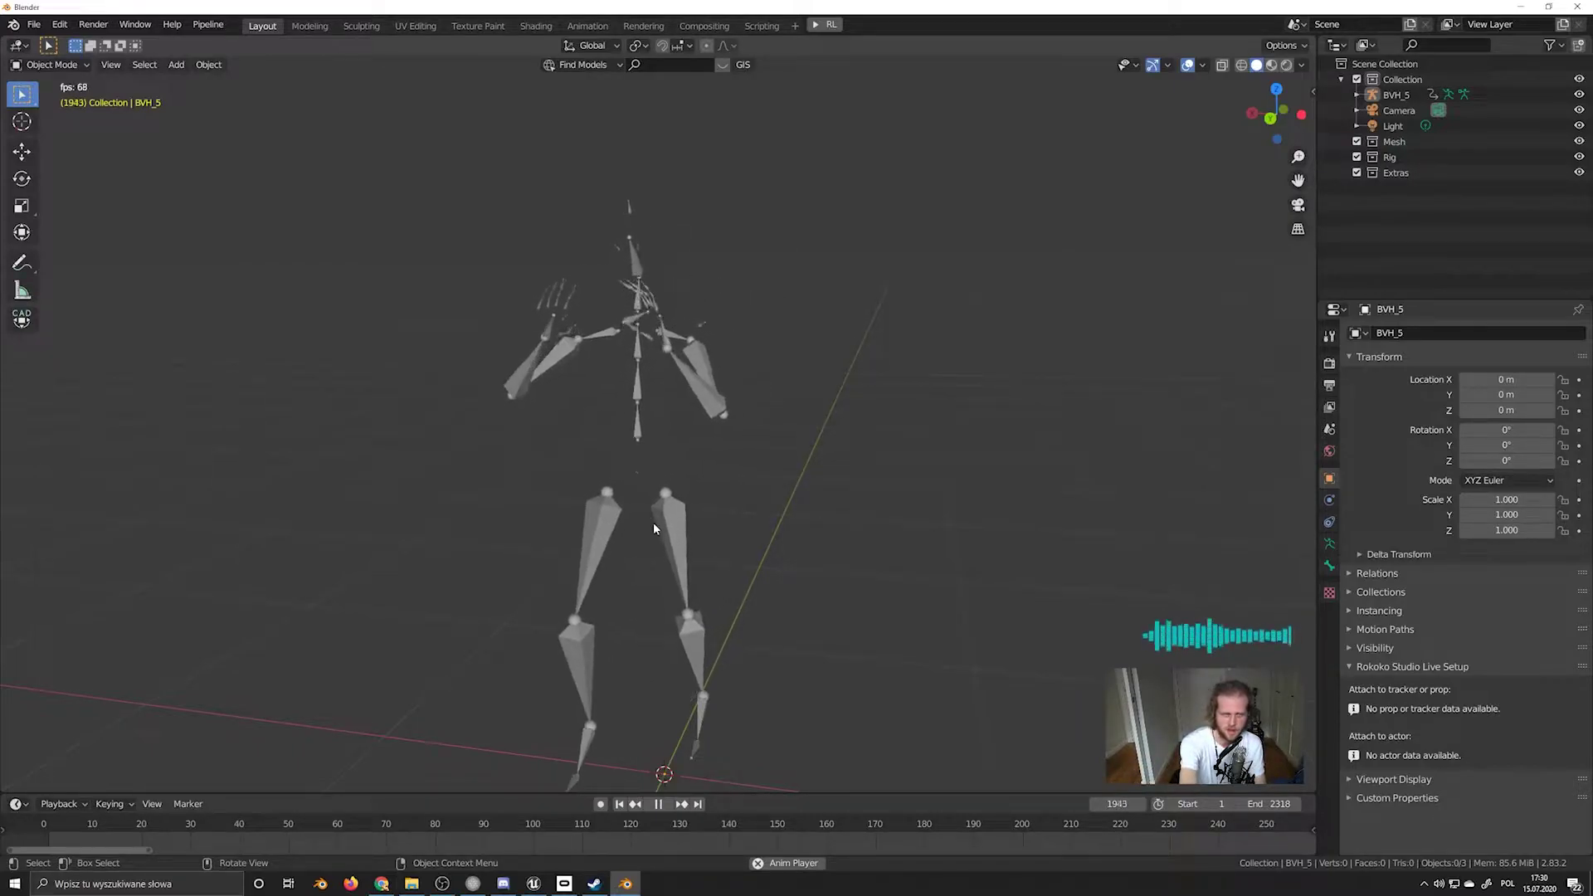
scroll(1045, 849, "down", 5)
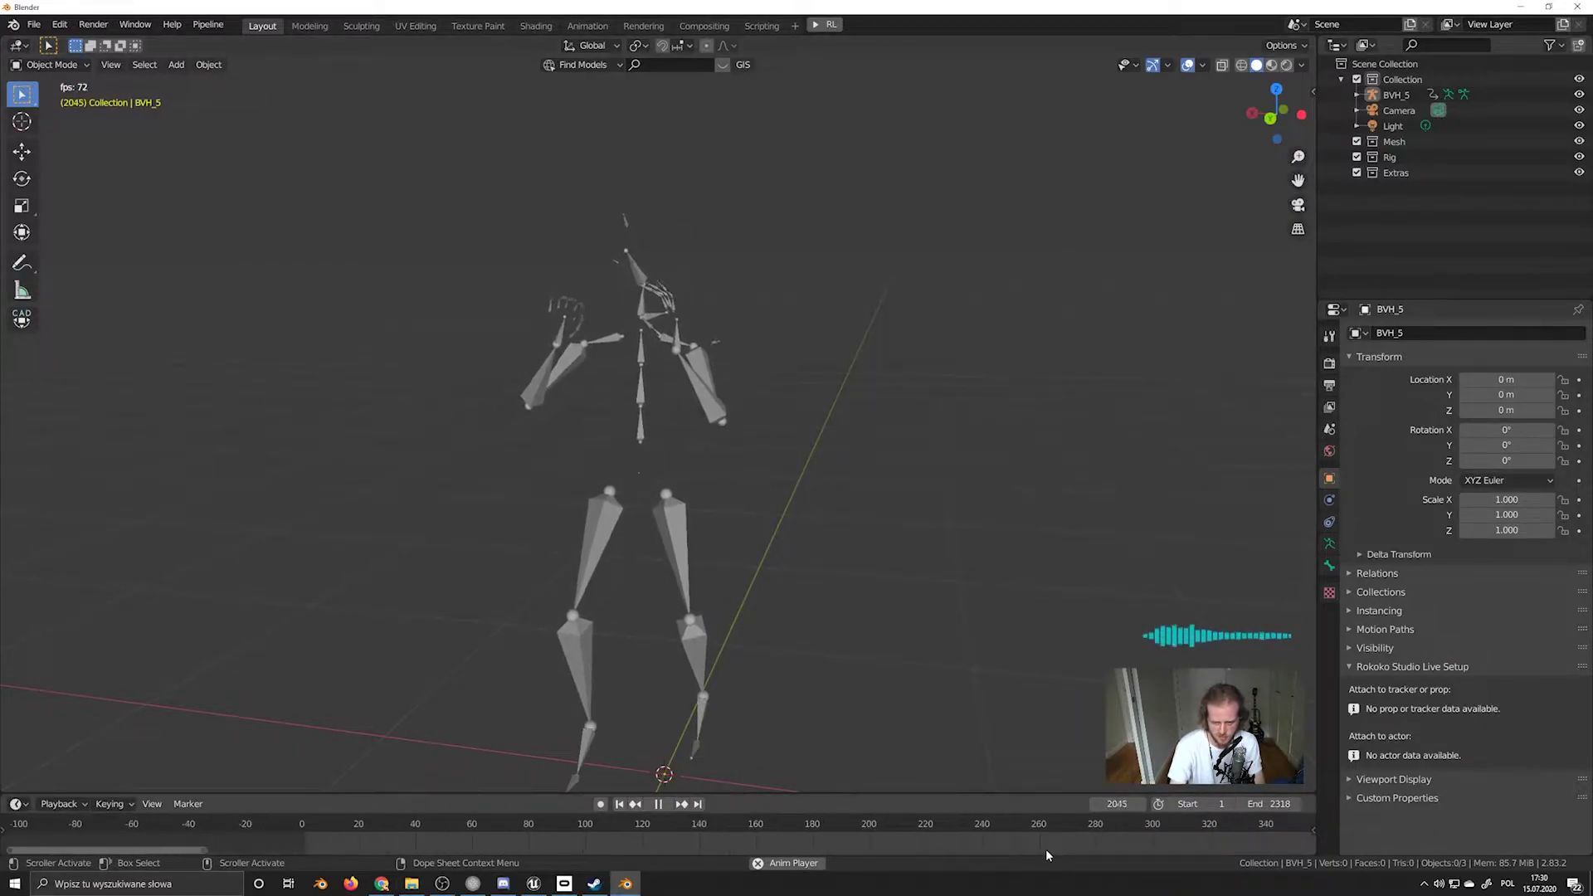
scroll(1045, 848, "down", 6)
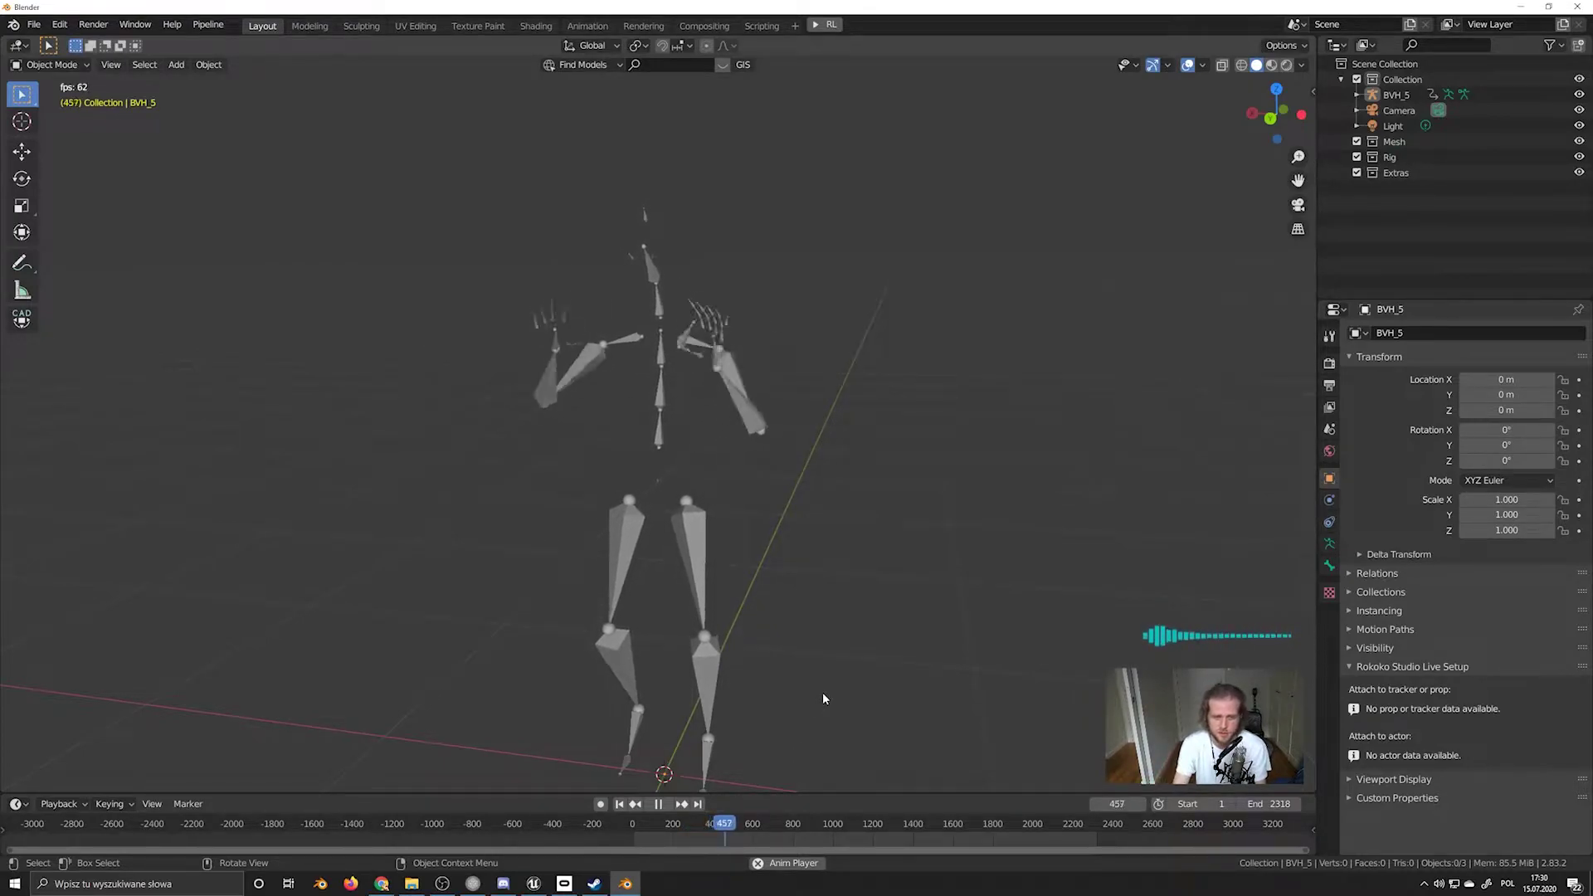
Pause the animation at frame 388
key("space")
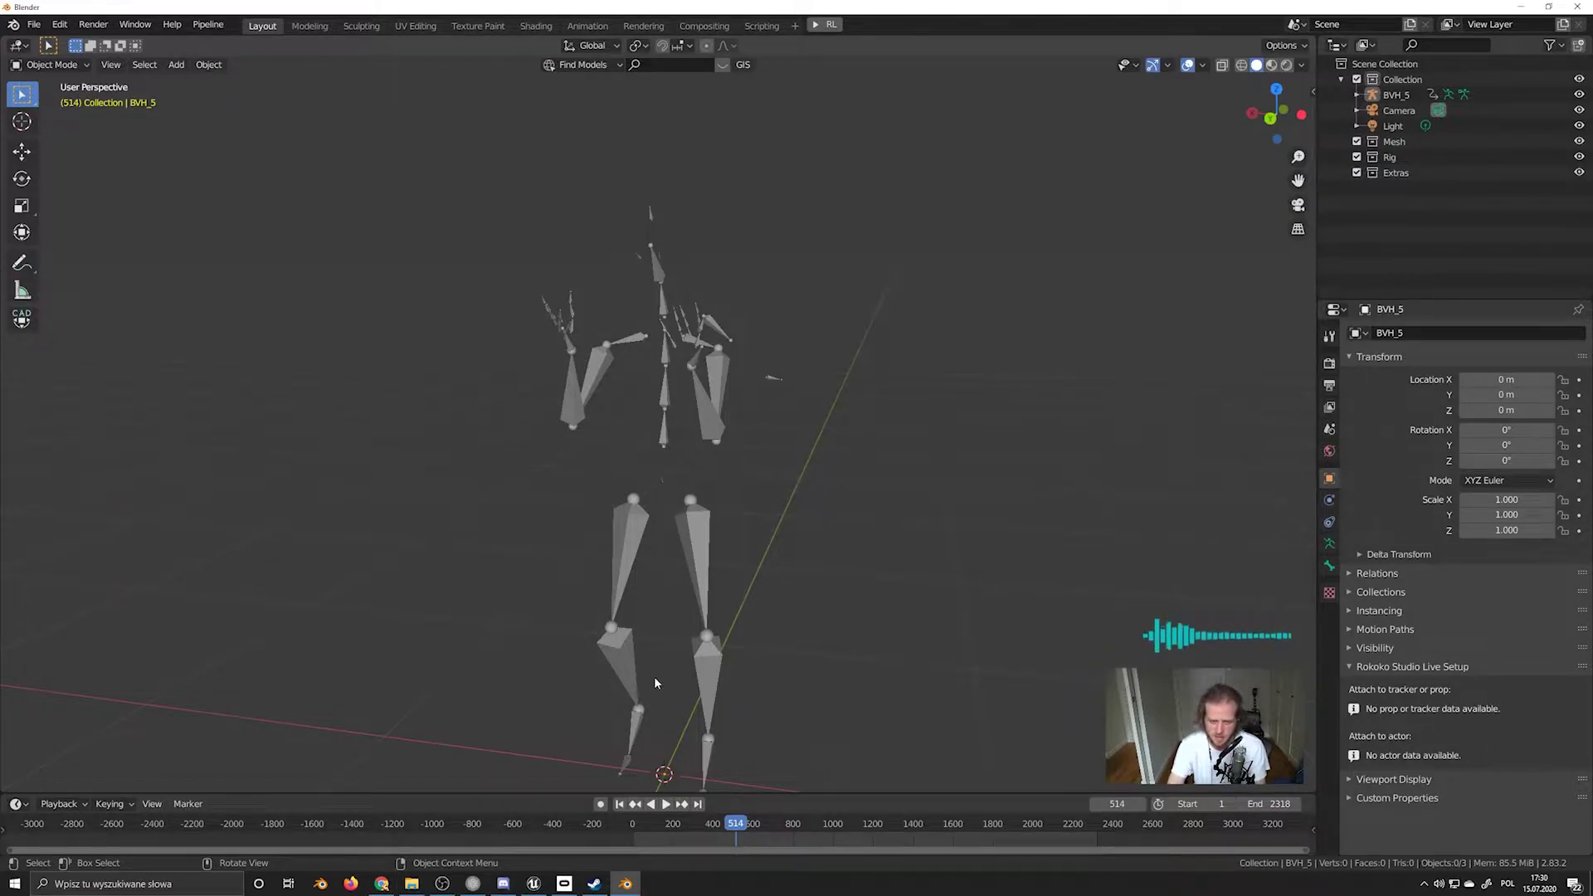
key("space")
left_click(711, 821)
key("space")
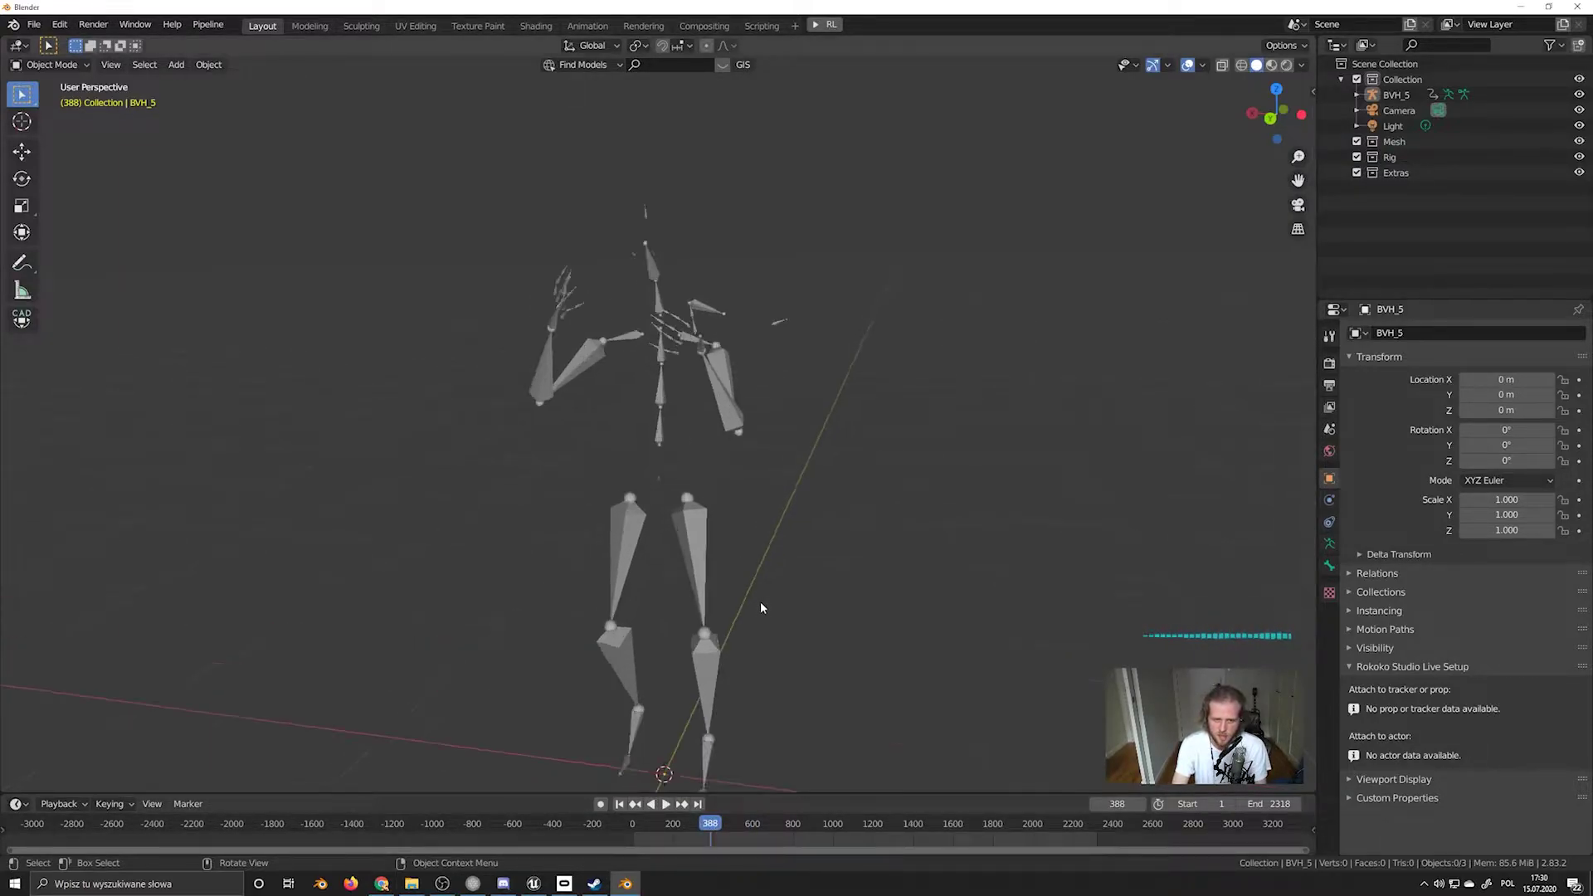
Examine the paused skeleton from different angles, comparing Rendered shading with Solid shading
mouse_move(760, 601)
middle_mouse_down()
mouse_move(842, 599)
mouse_move(763, 594)
middle_mouse_up()
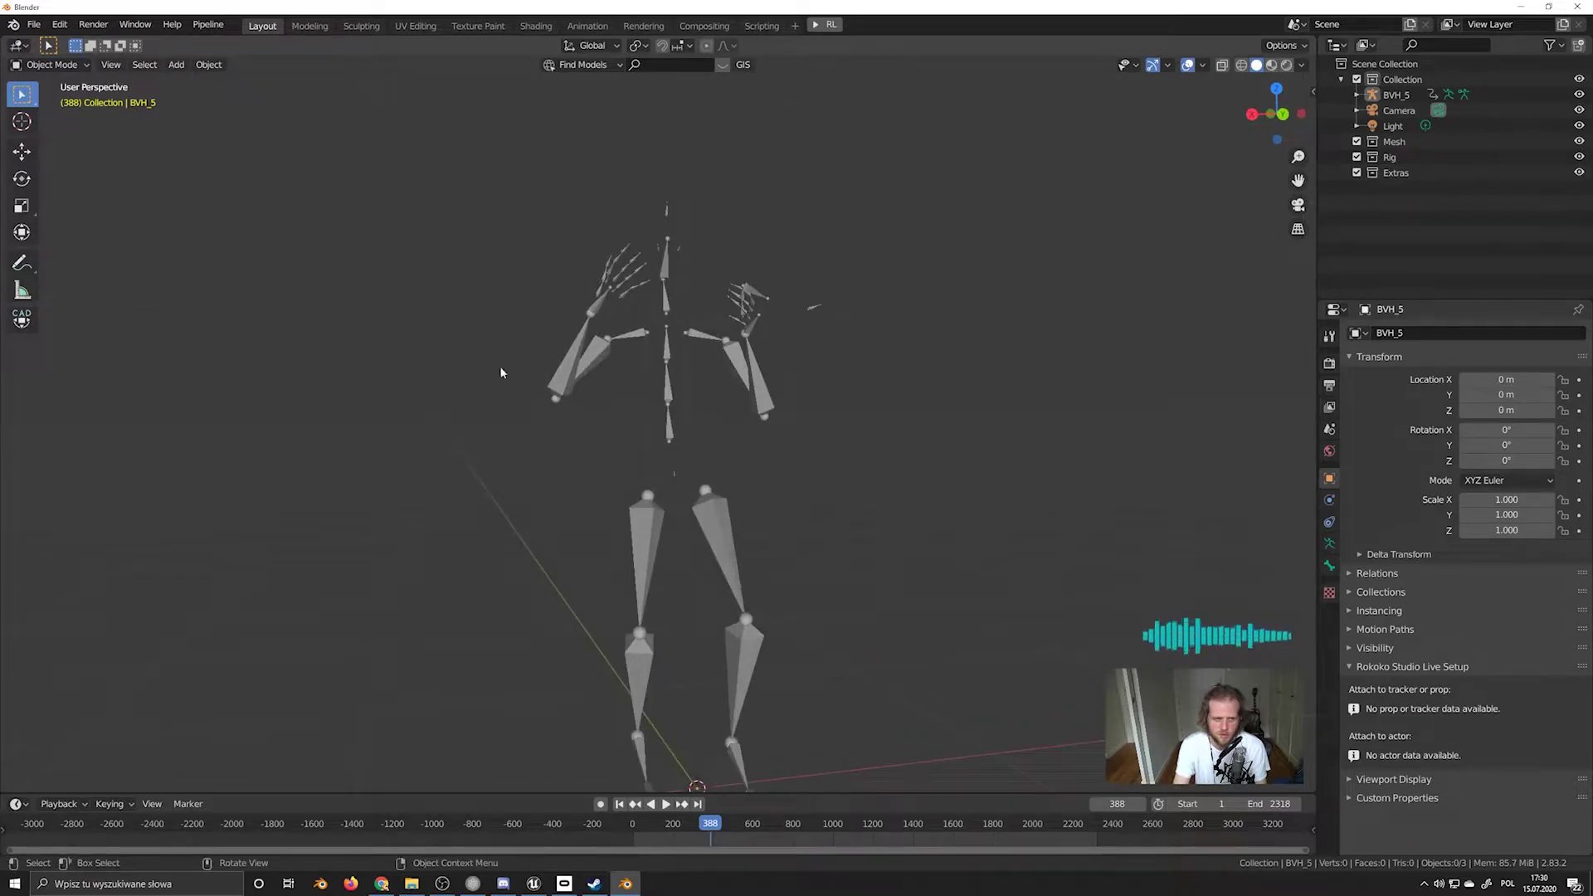
scroll(662, 512, "down", 2)
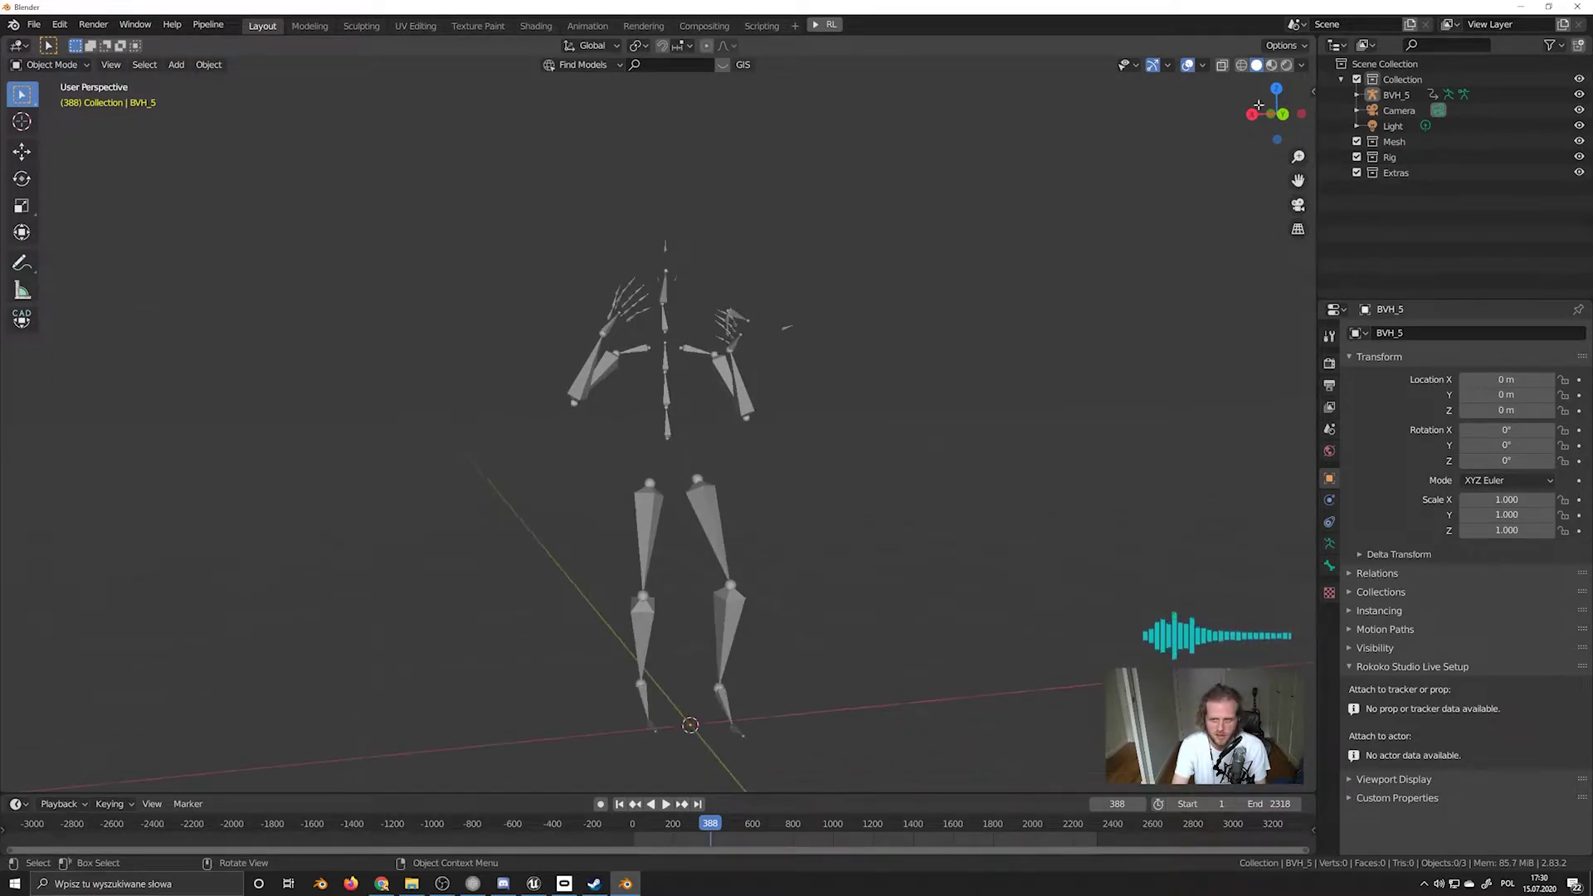
left_click(1285, 65)
middle_click_drag(959, 306, 1015, 263)
left_click(1256, 67)
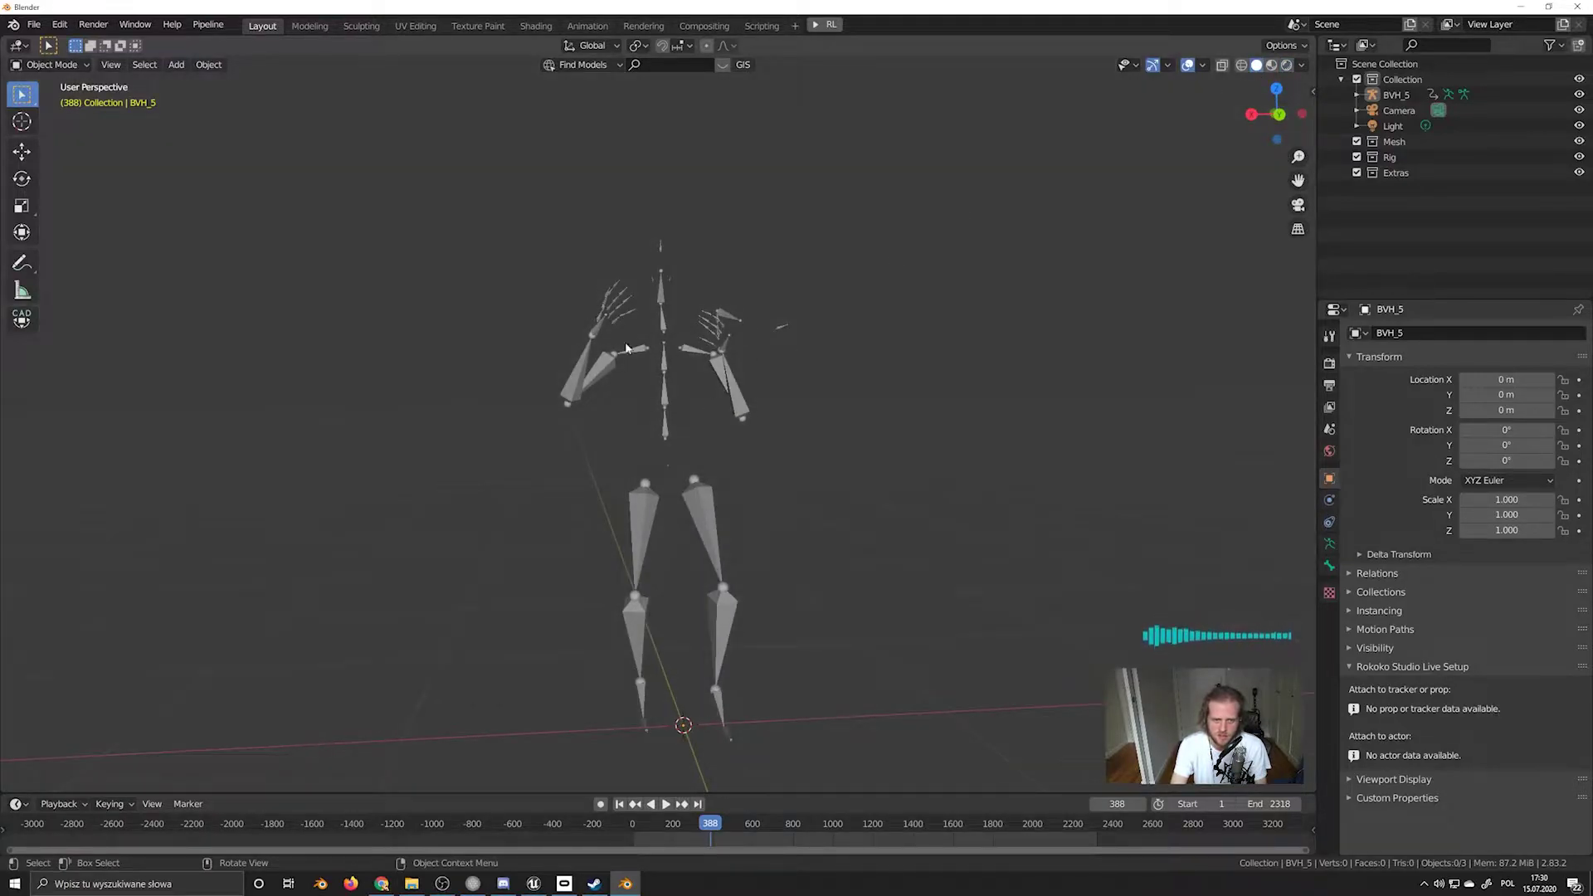
left_click(754, 405)
left_click(872, 443)
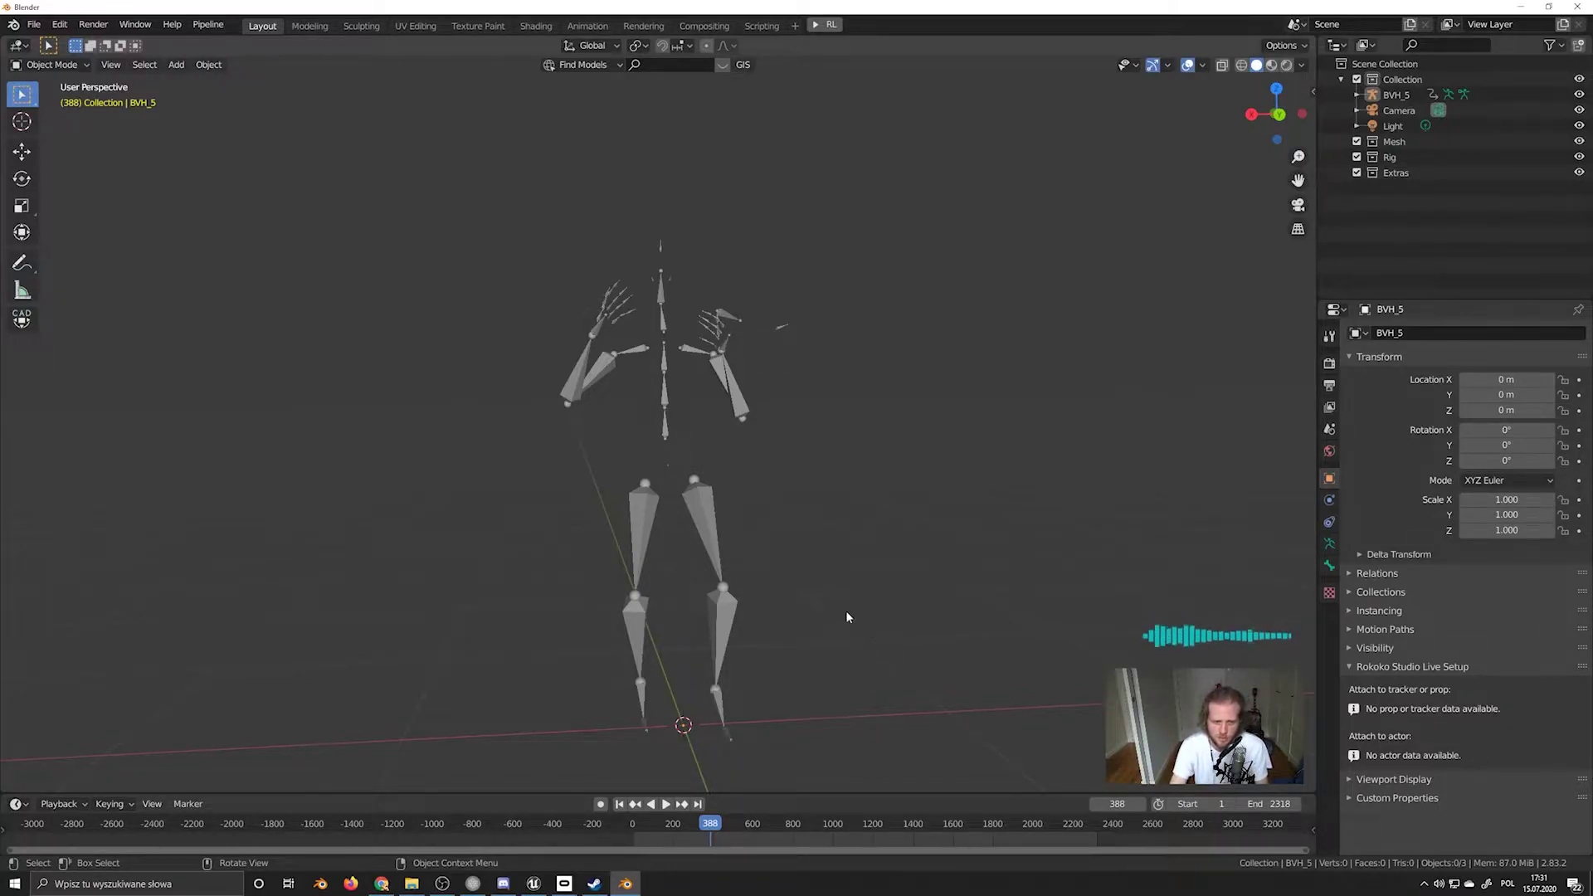
middle_click_drag(846, 617, 845, 551)
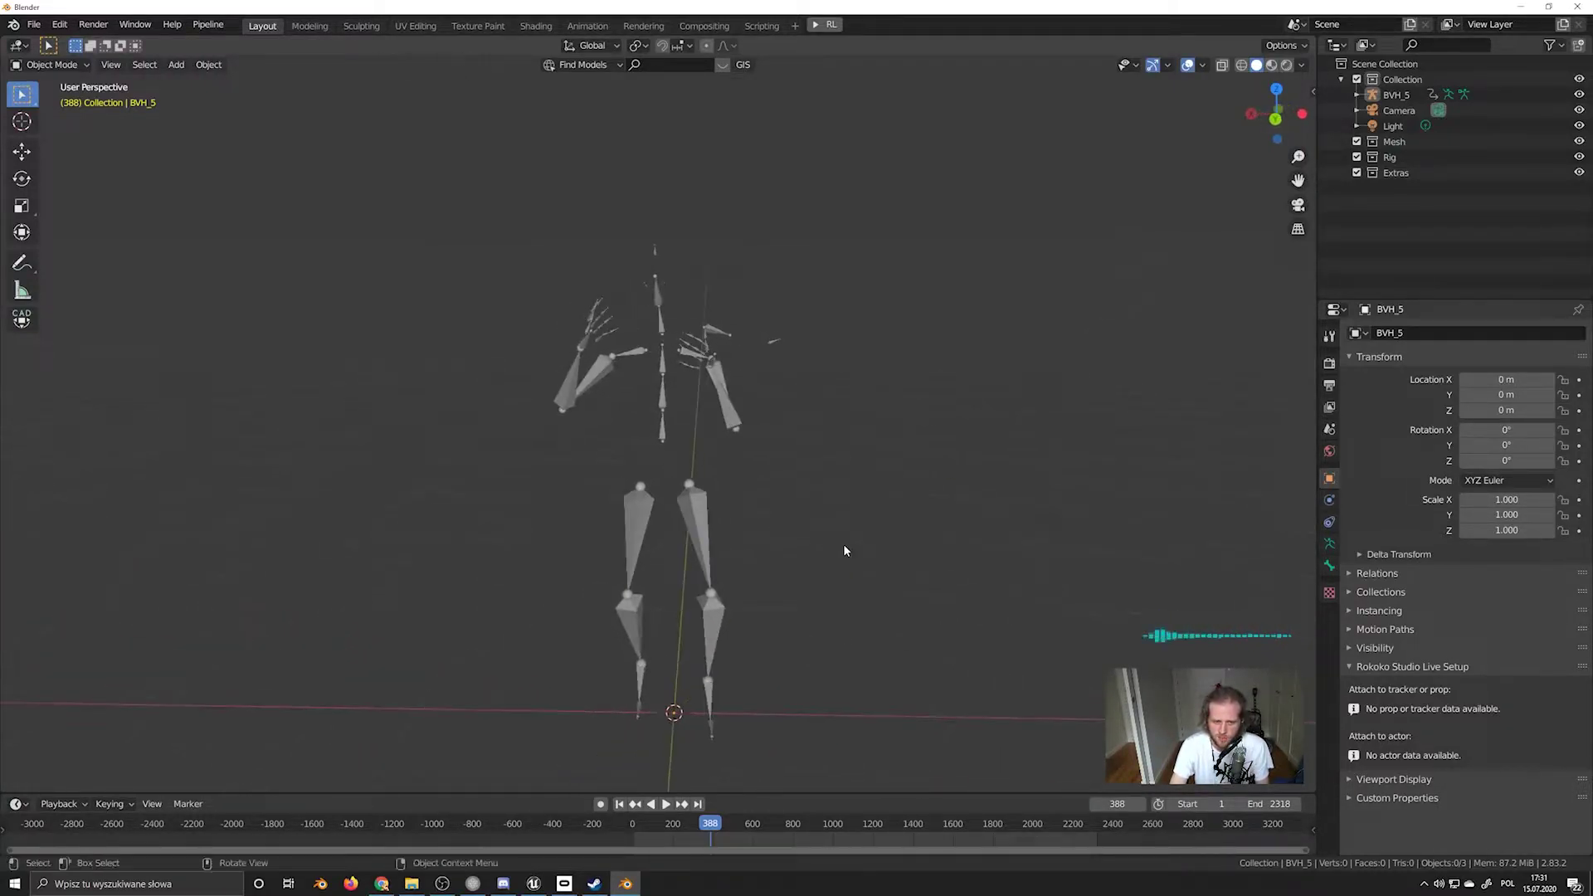
scroll(843, 544, "down", 2)
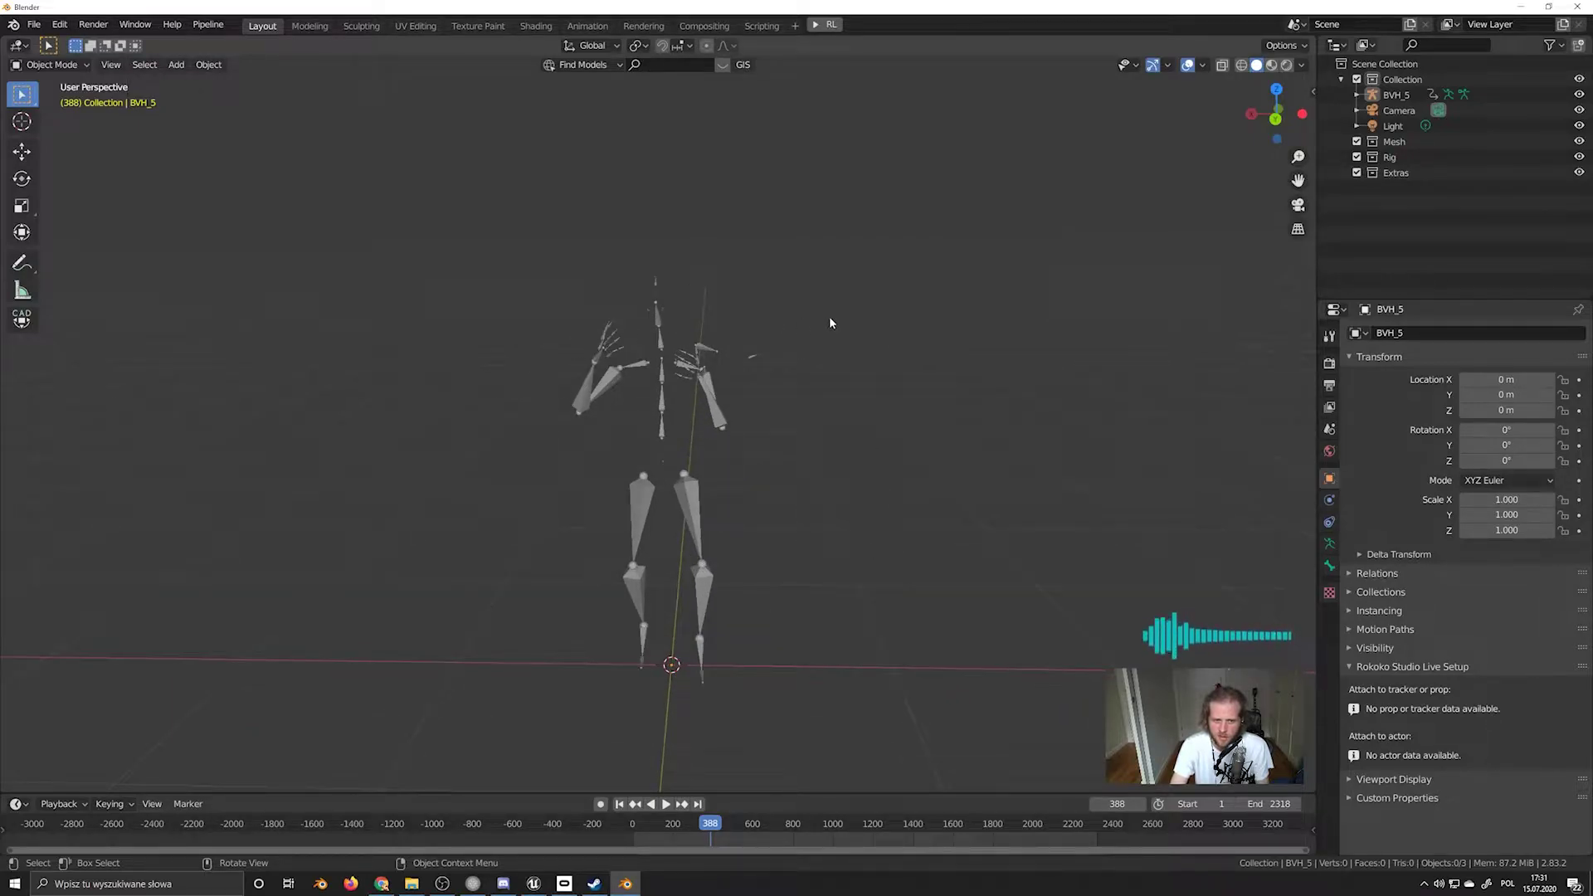
left_click_drag(873, 260, 428, 696)
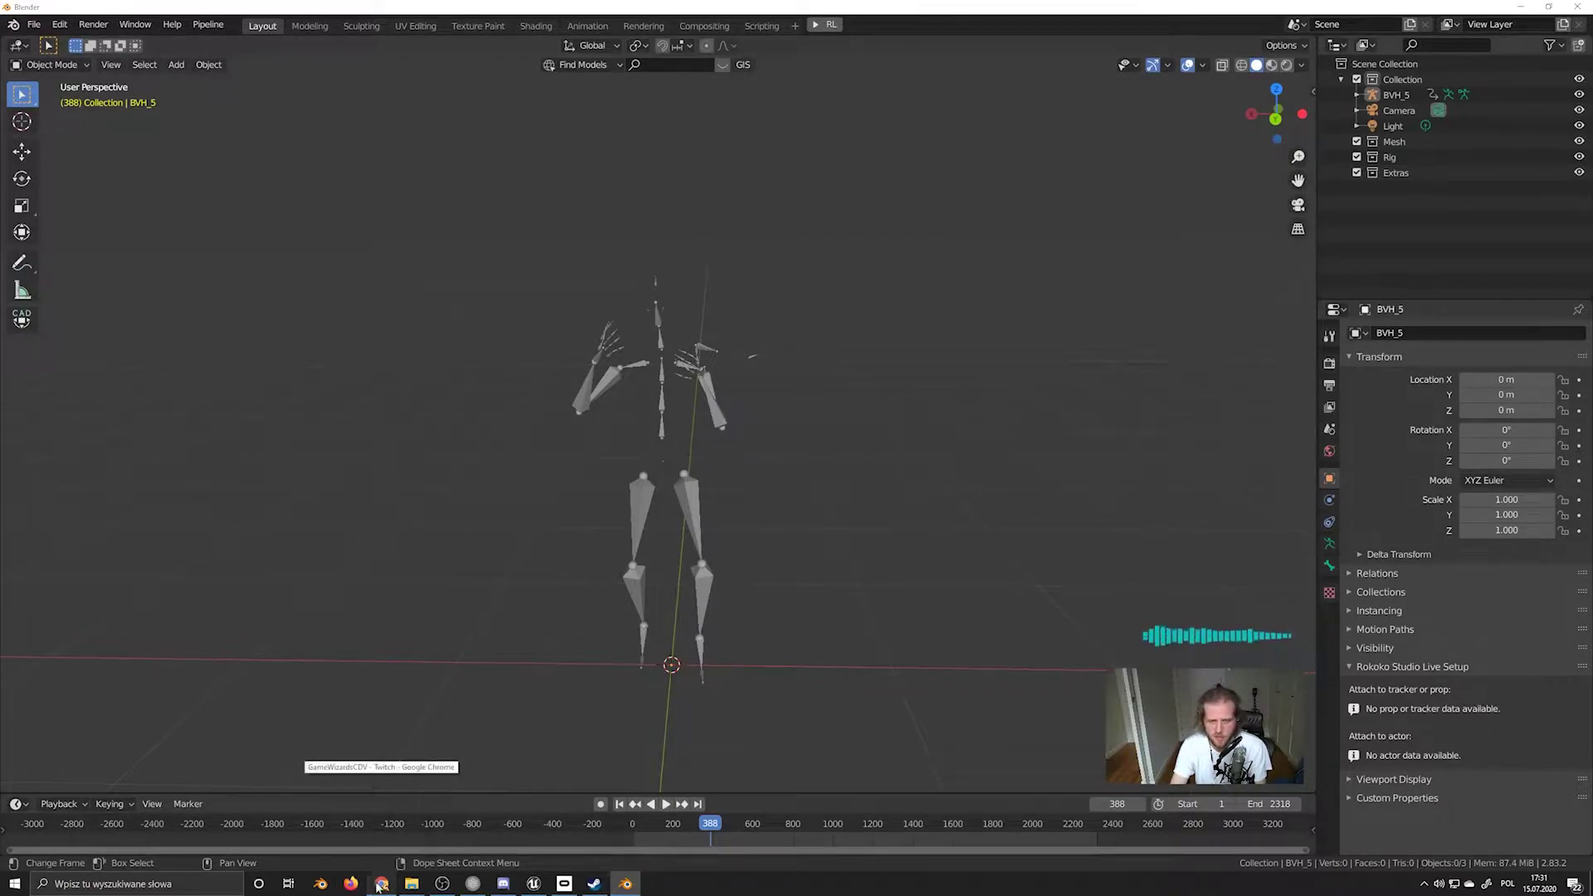
Switch to Chrome and open mixamo.com in the empty tab
left_click(380, 821)
left_click(868, 166)
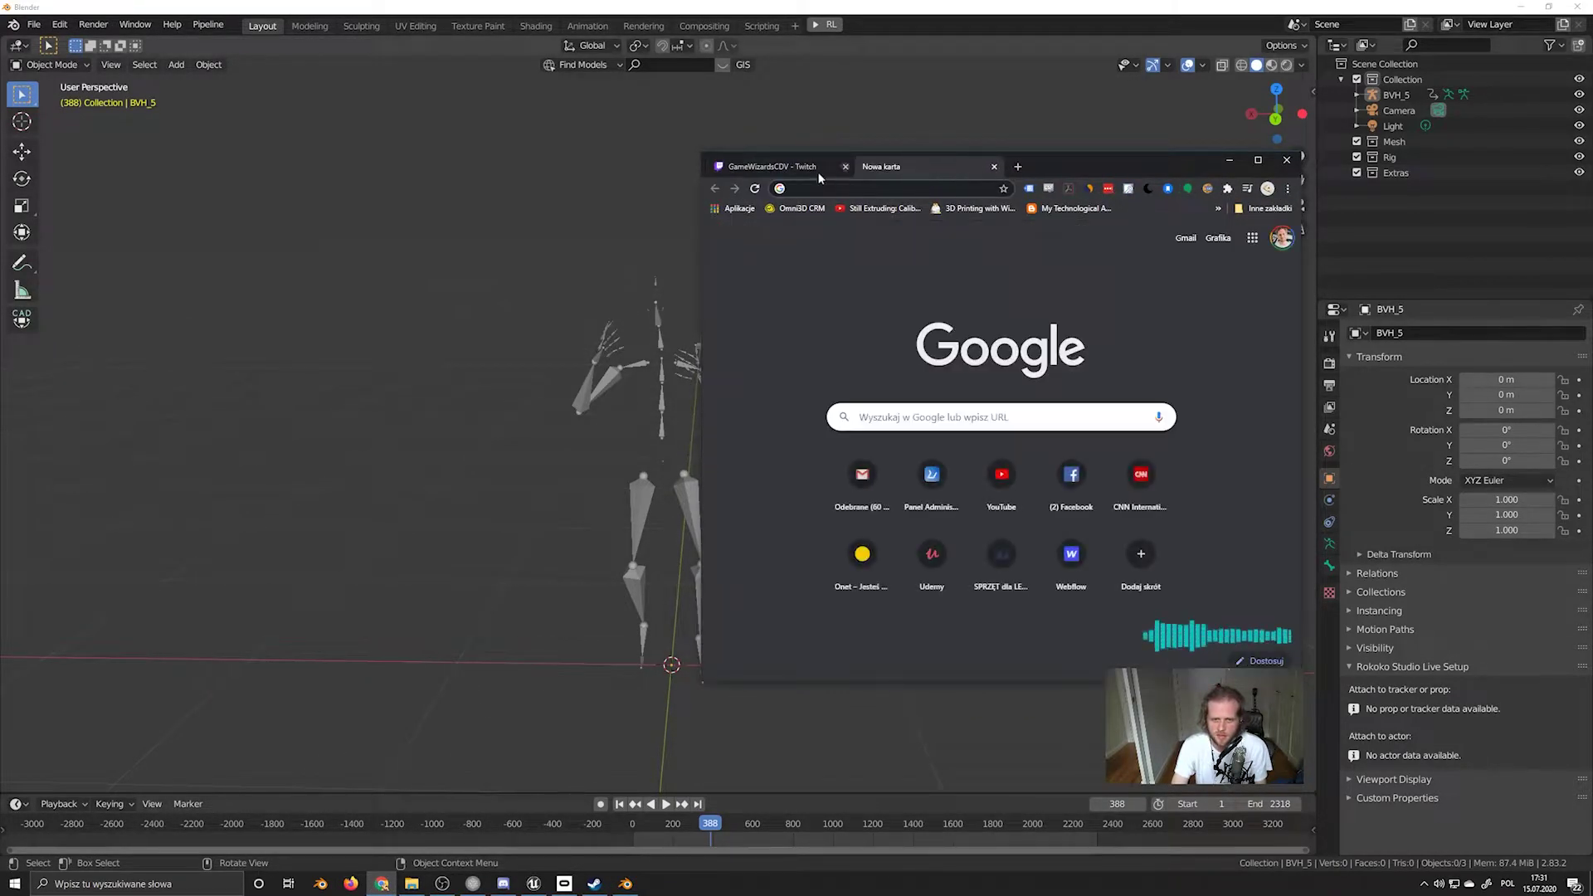
left_click(771, 166)
left_click(891, 172)
type("mixamo.com")
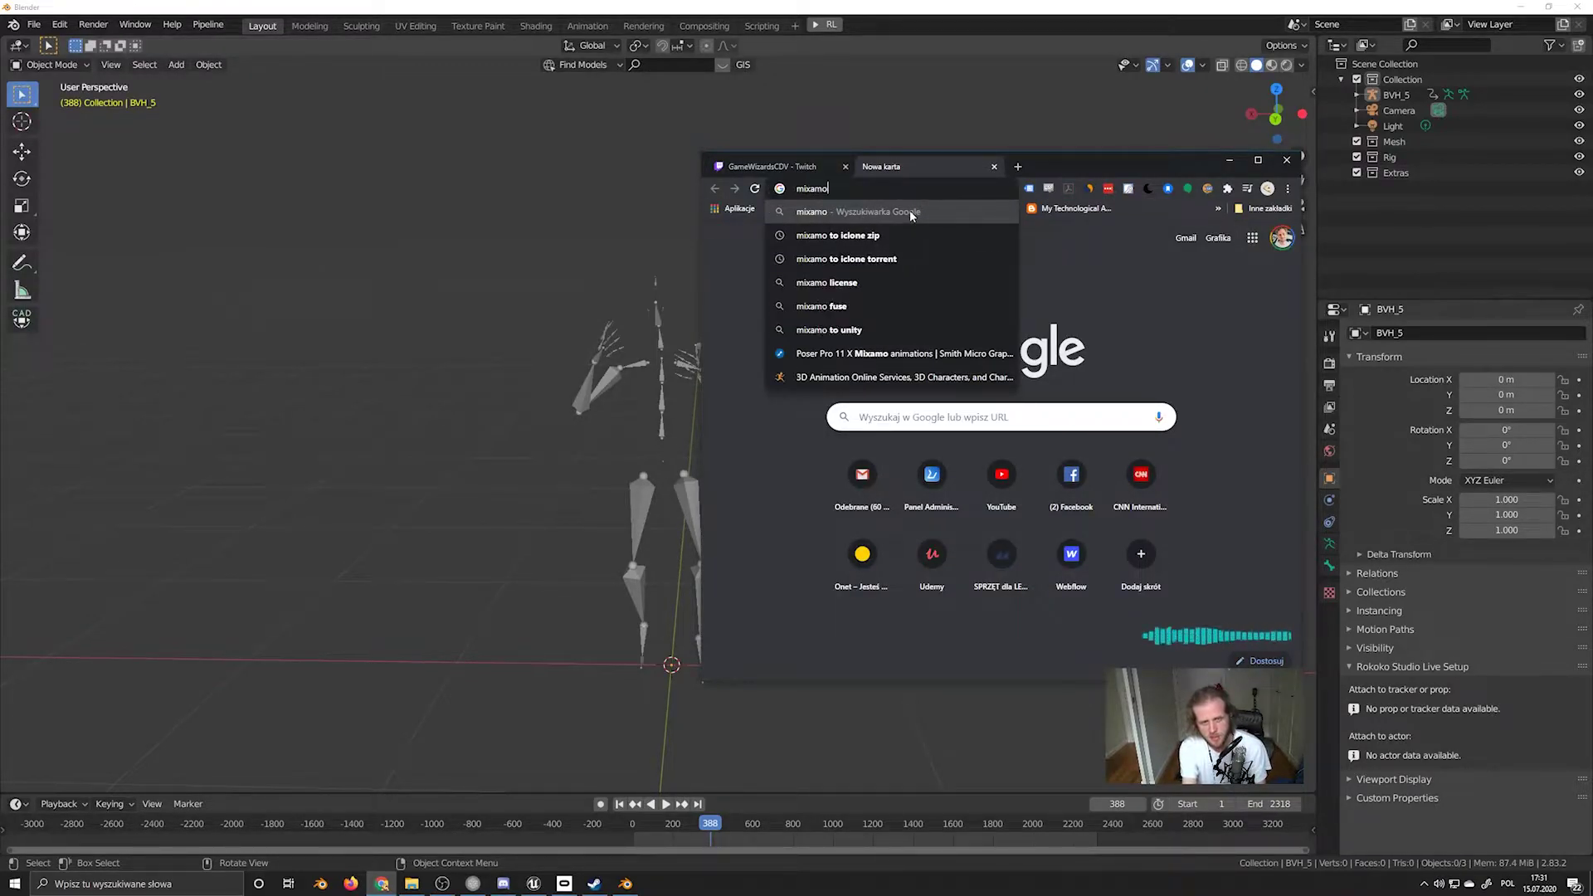
key("Return")
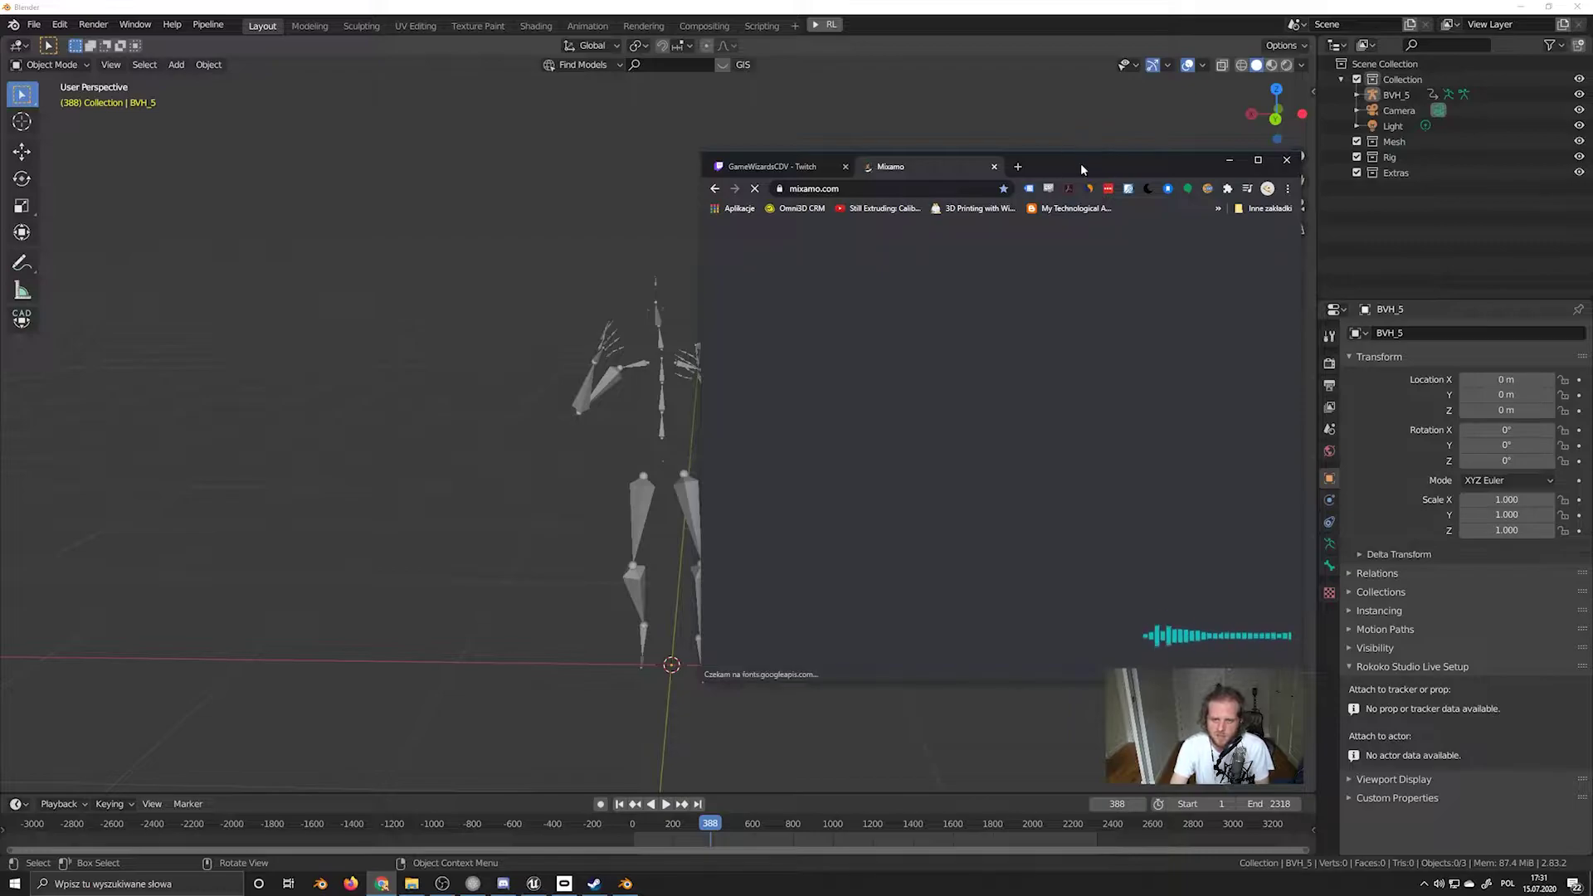
Sign in to Mixamo with the Adobe account and accept the site's cookies
left_click_drag(1091, 166, 1257, 95)
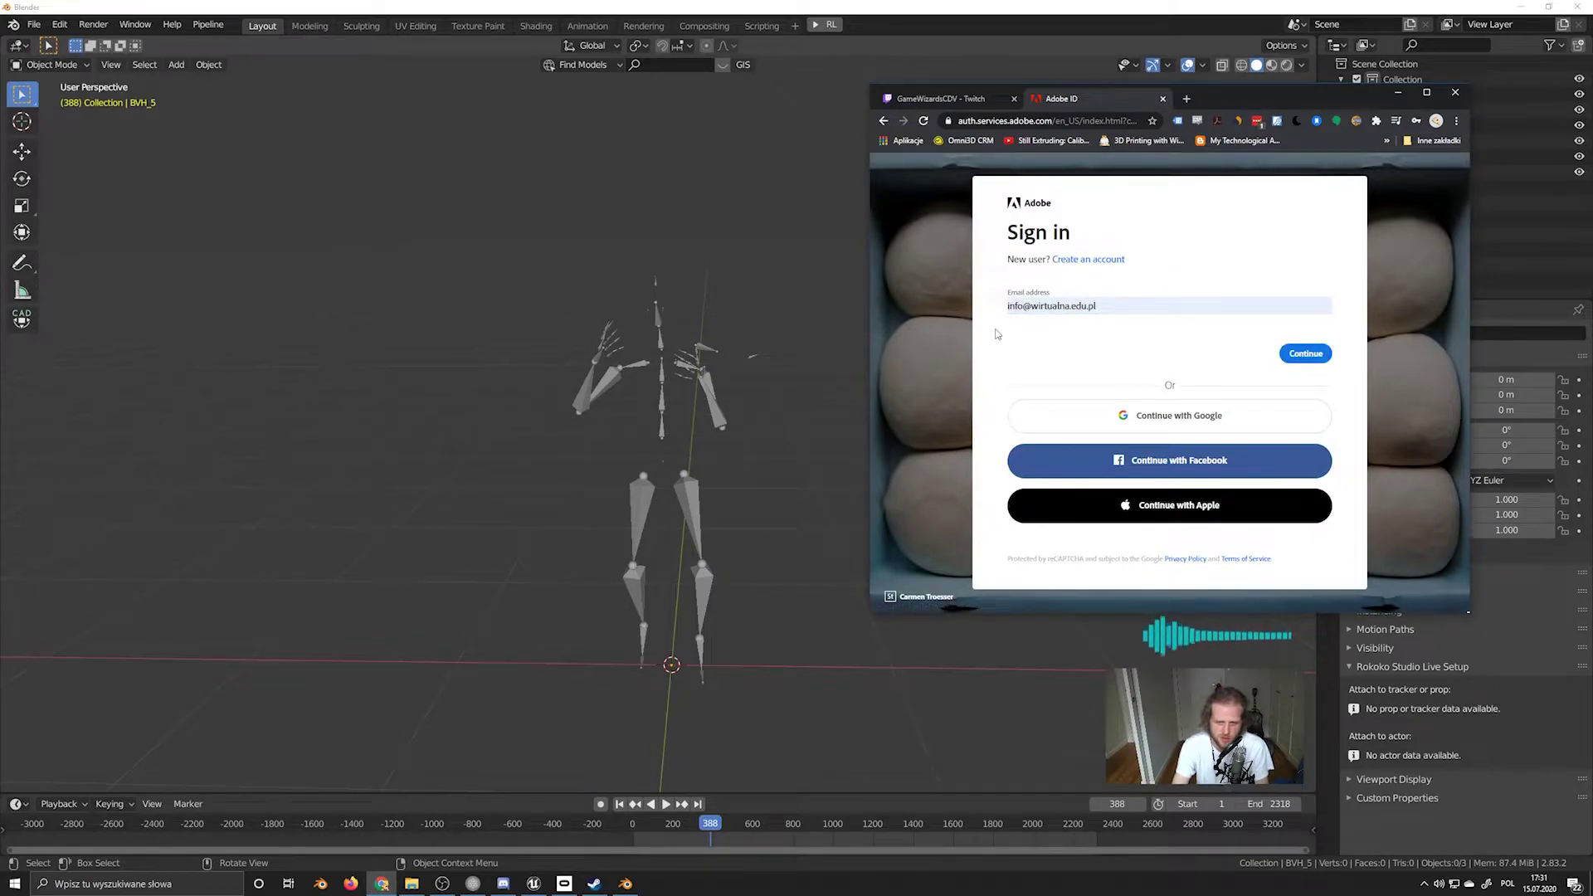
left_click(1304, 395)
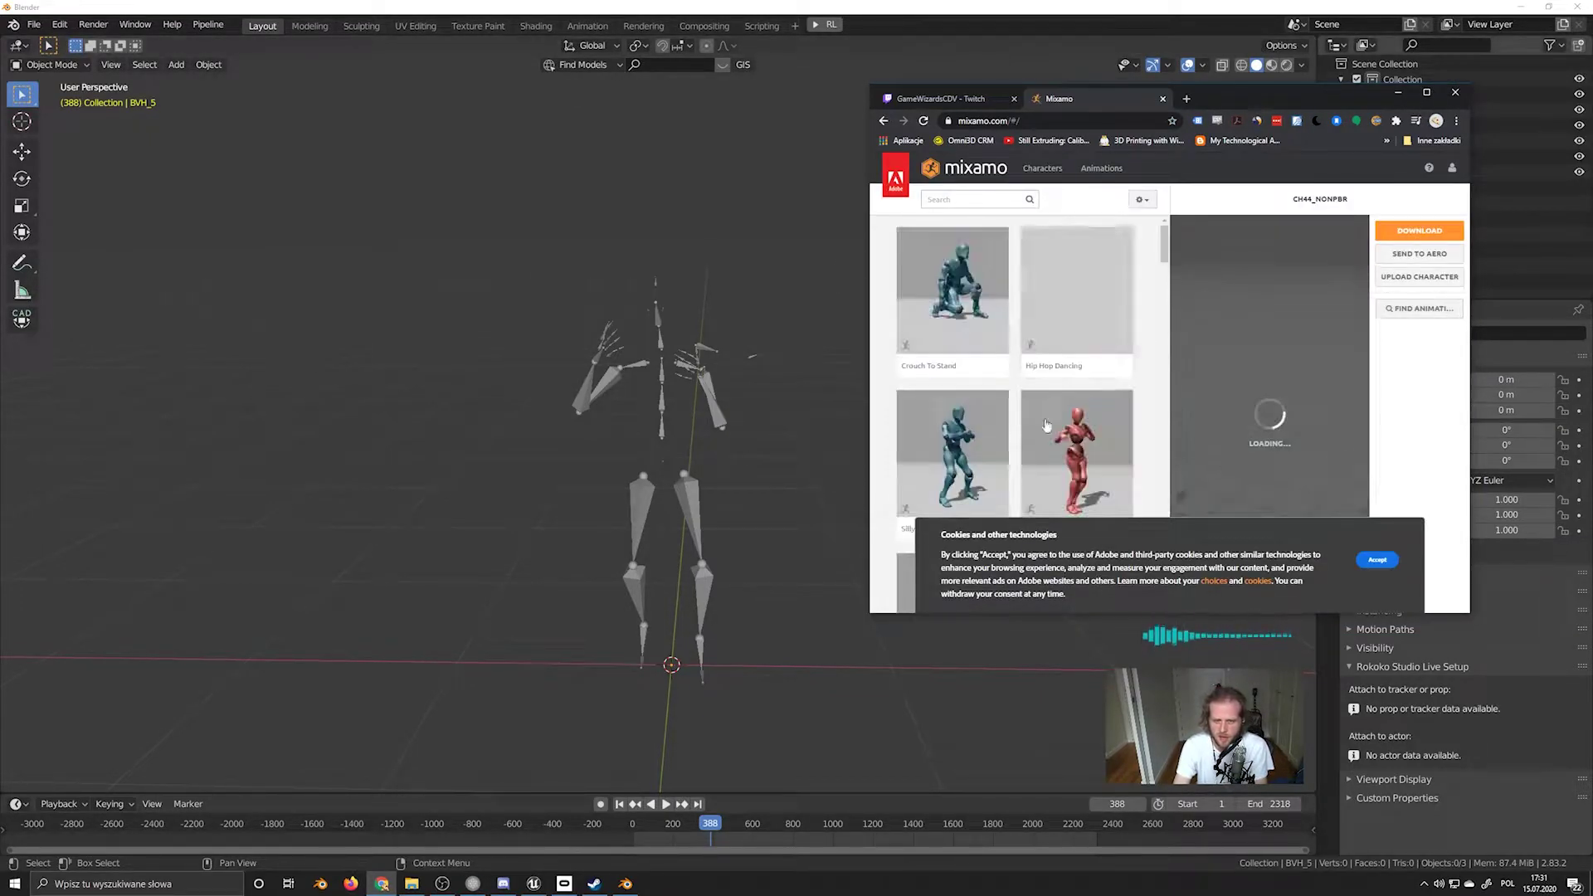
left_click(1377, 560)
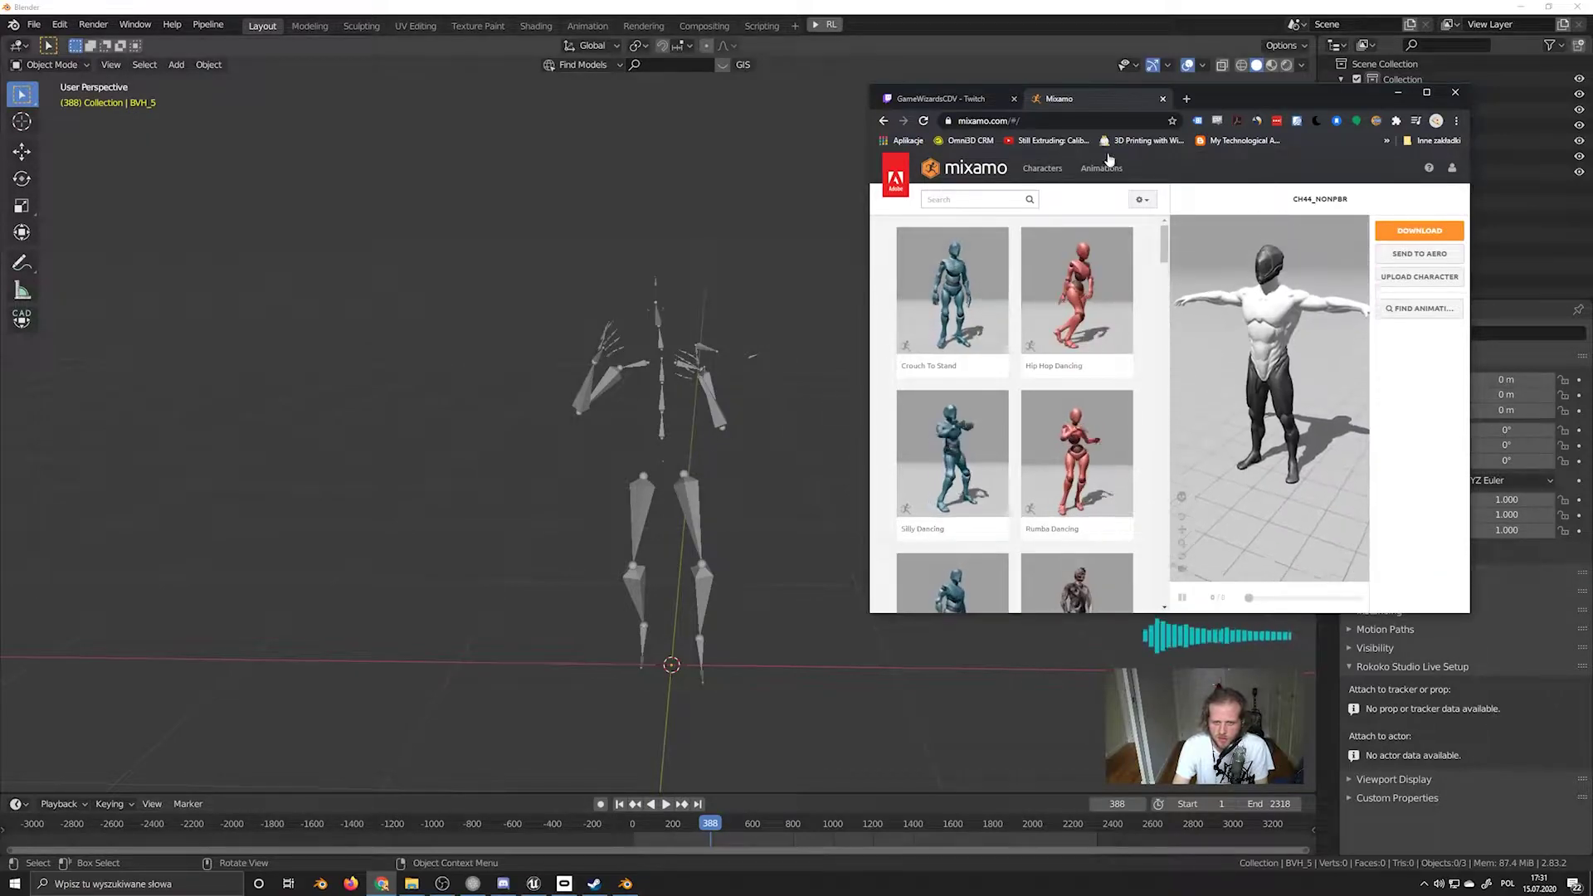
Open the Mixamo character library and examine the current character up close in the preview
left_click(1042, 167)
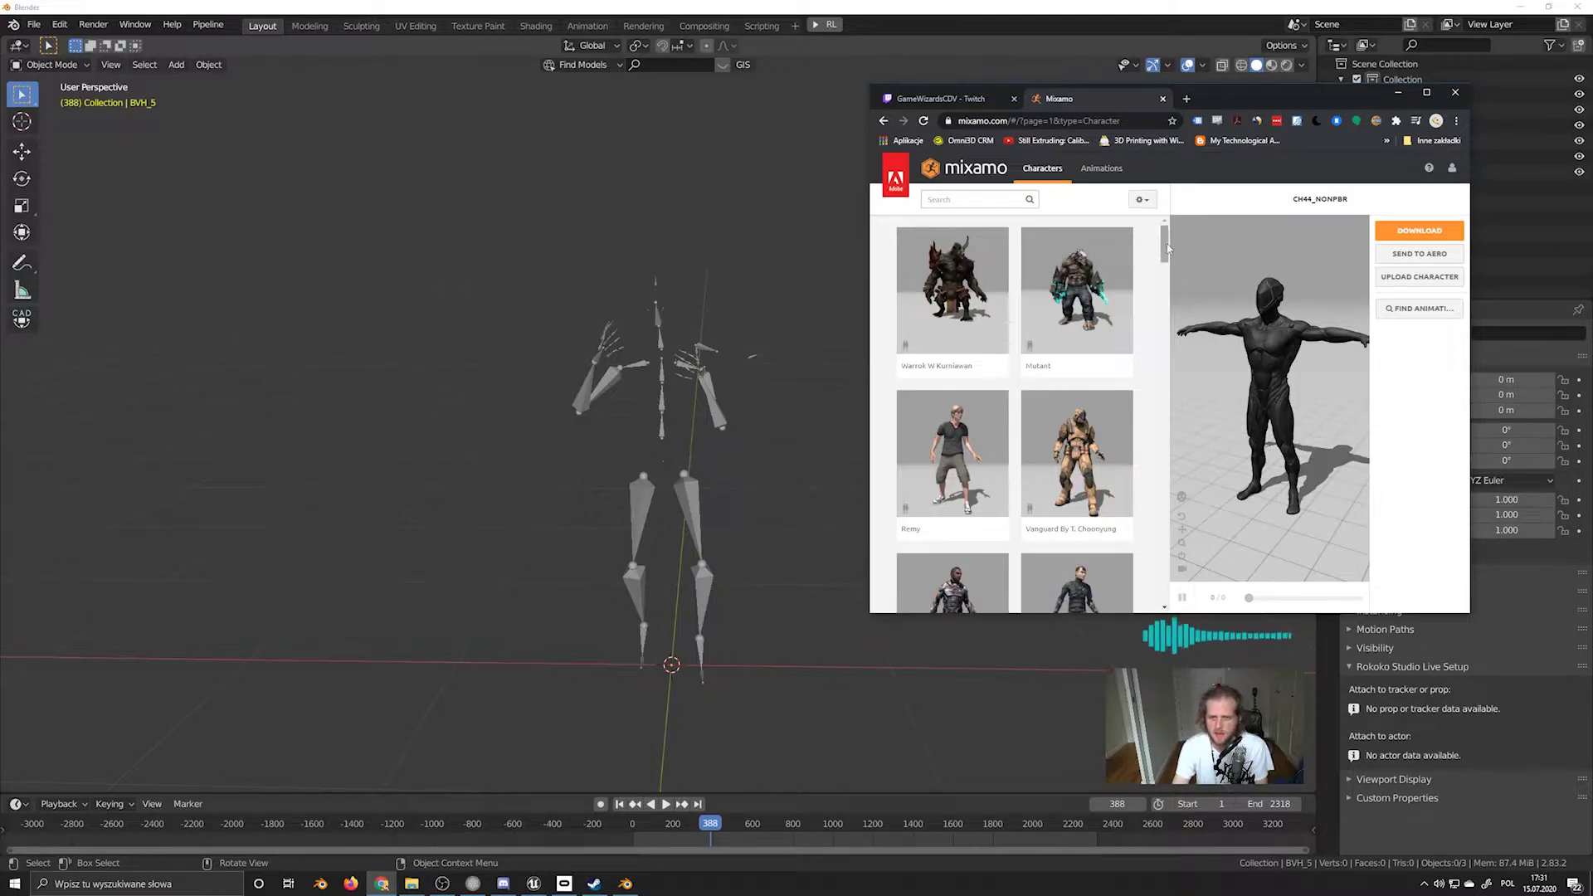
left_click_drag(1163, 249, 1265, 367)
scroll(1265, 368, "up", 2)
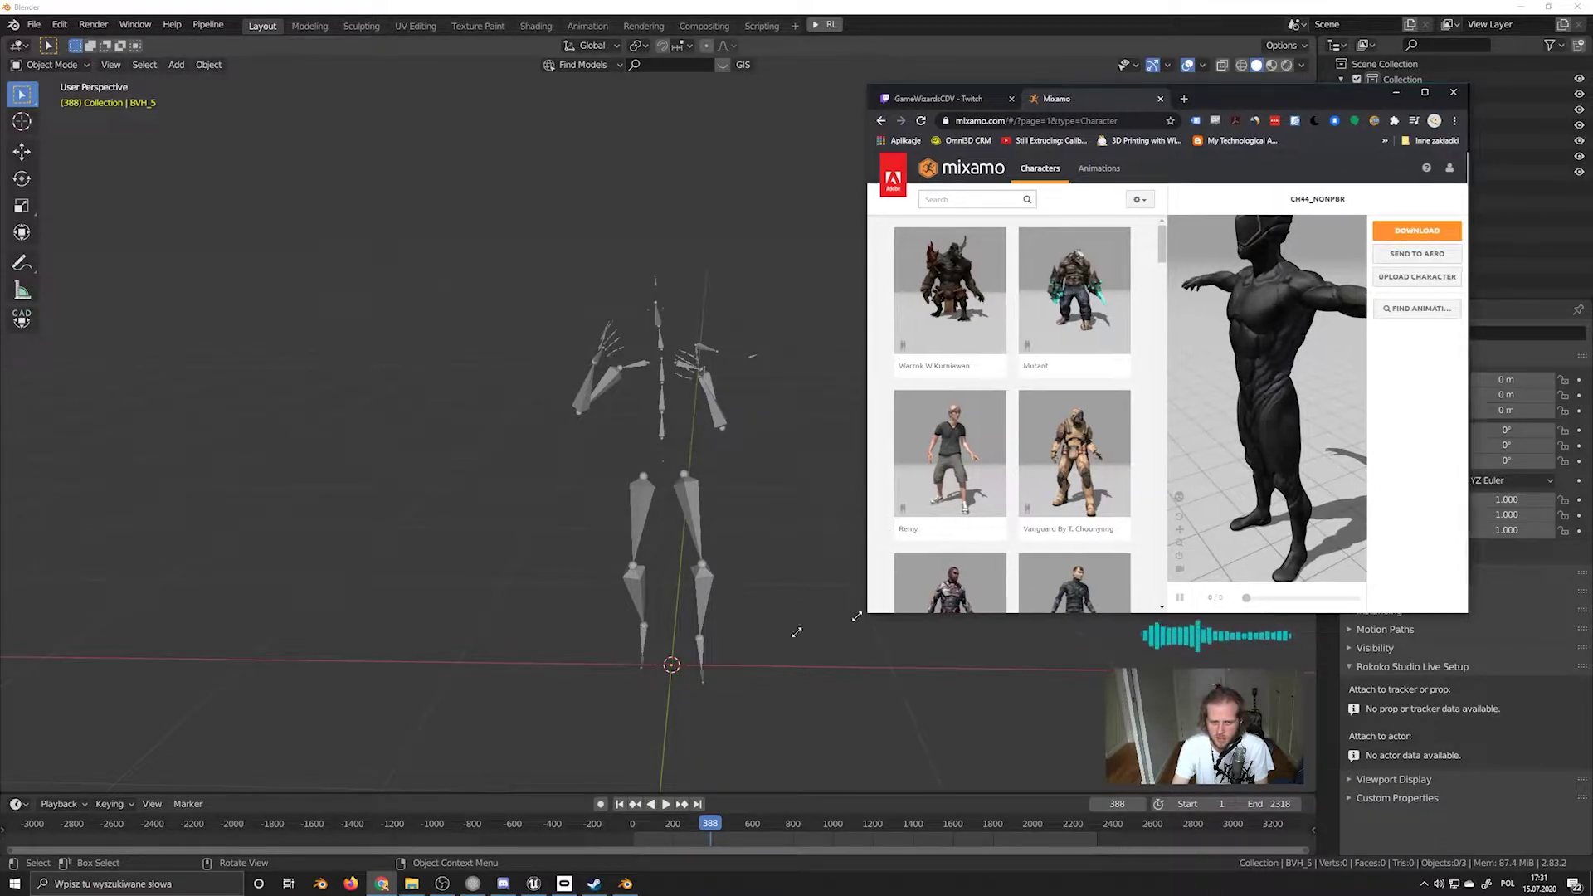
Enlarge the browser window and load the Ely character in place of the current one
left_click_drag(867, 615, 599, 682)
left_click(782, 427)
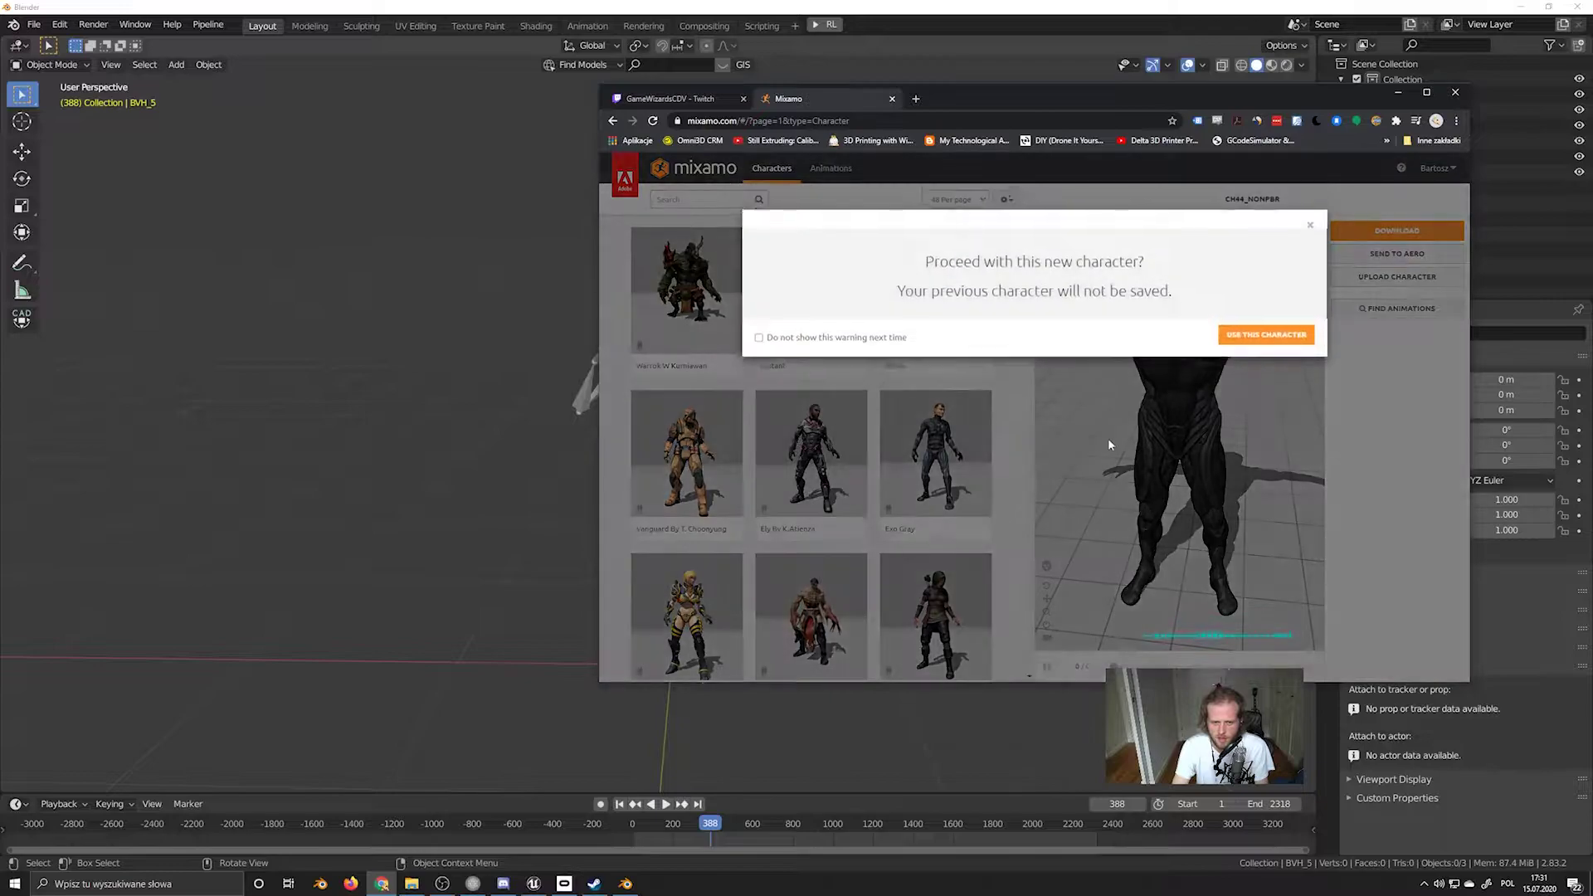
left_click(1268, 333)
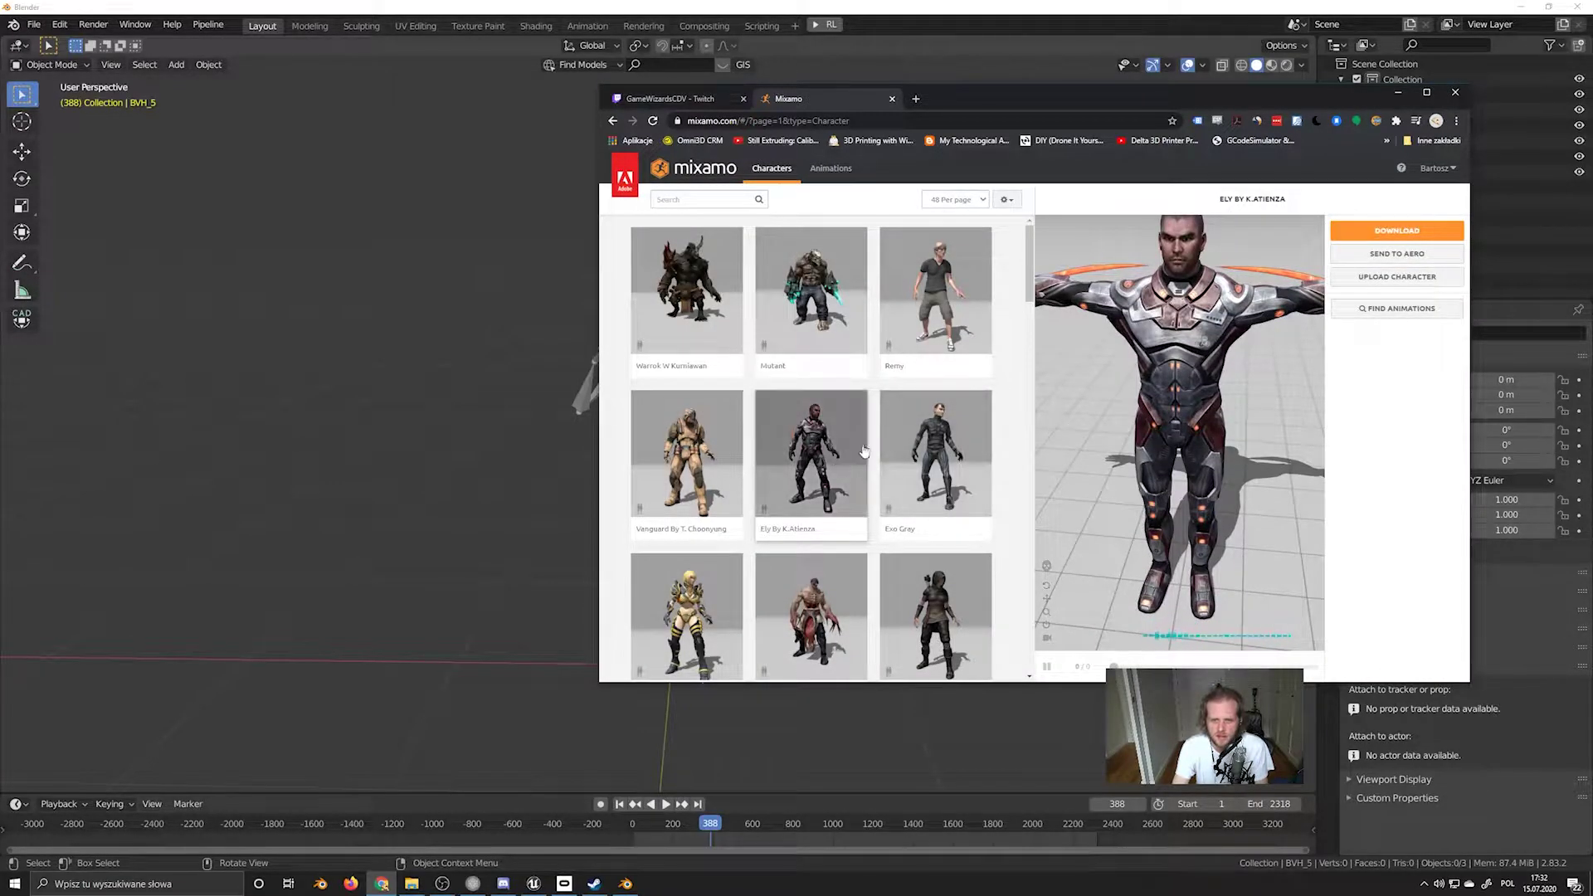
Browse the character library and load Warzombie F Pedroso in place of the current character
scroll(864, 450, "down", 7)
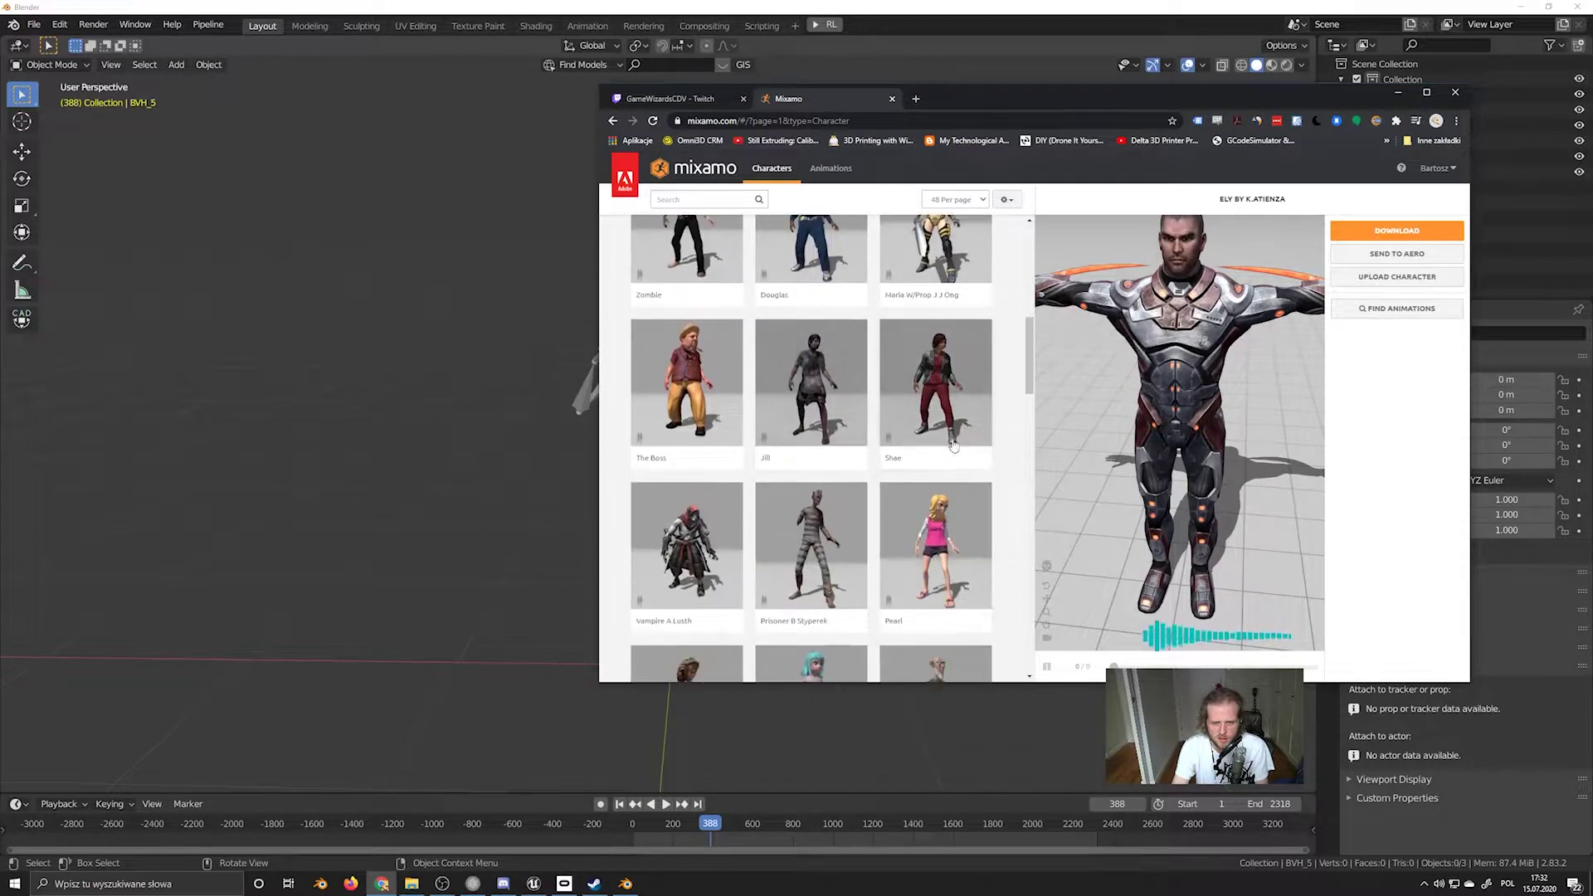
scroll(913, 473, "down", 5)
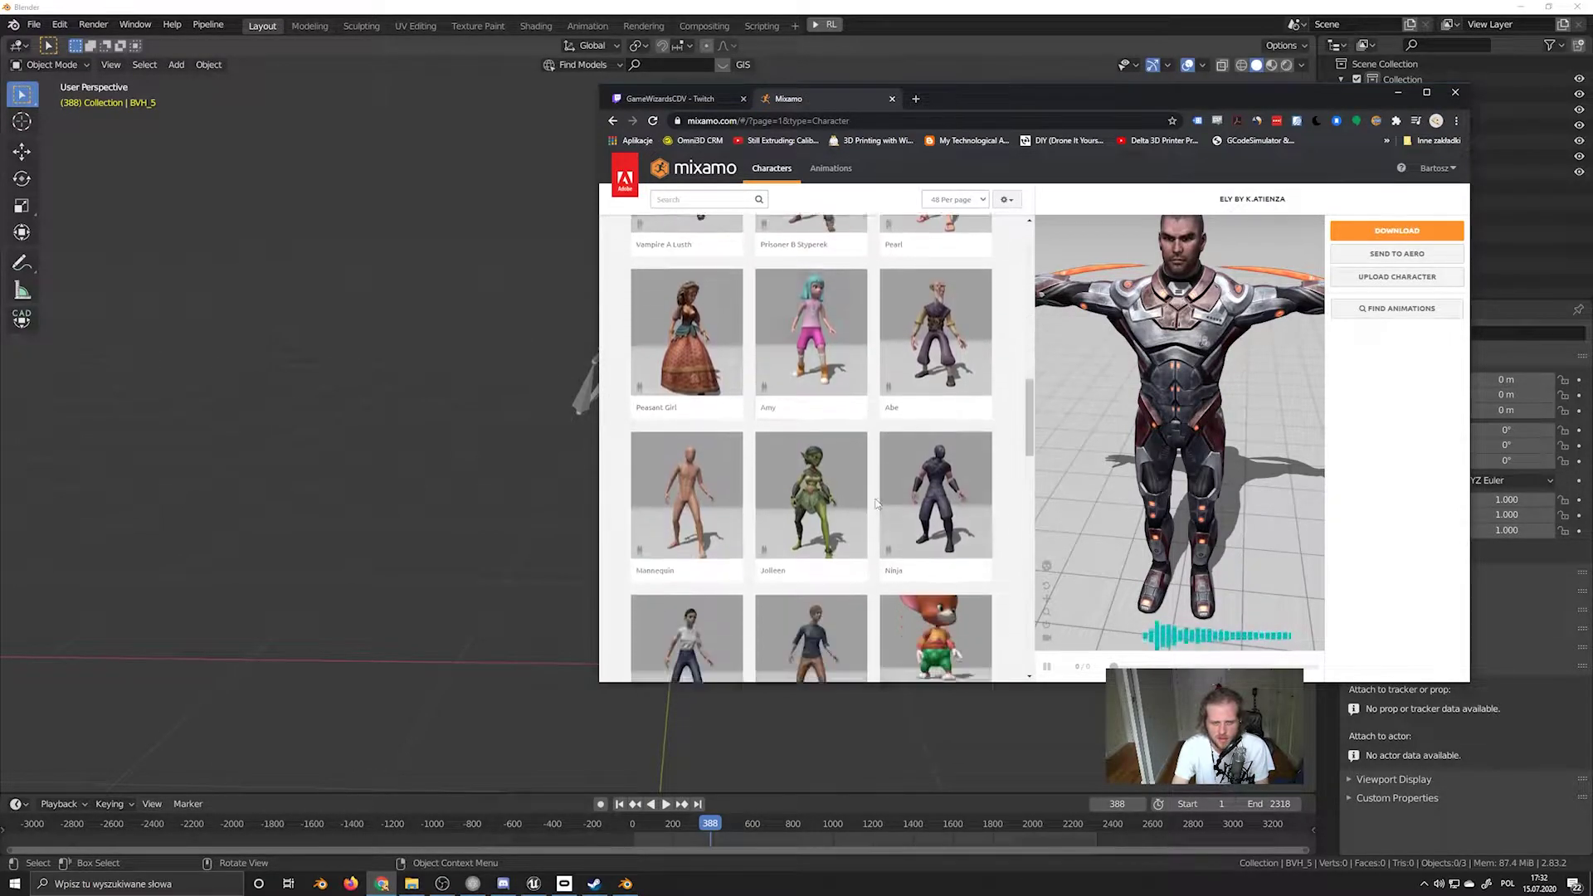
scroll(877, 503, "down", 10)
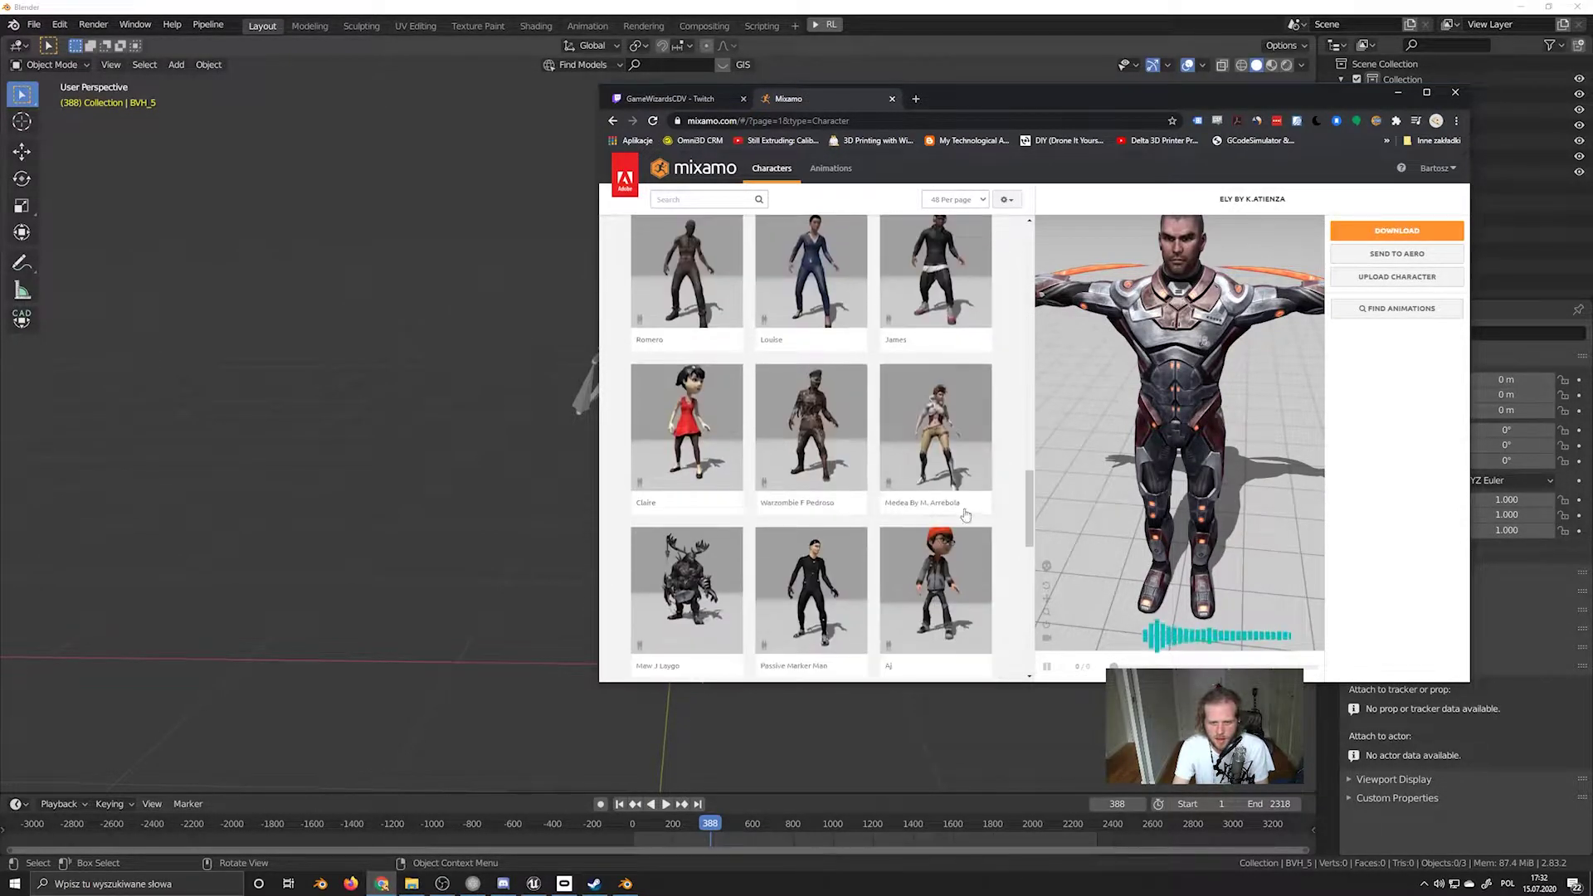
left_click(813, 427)
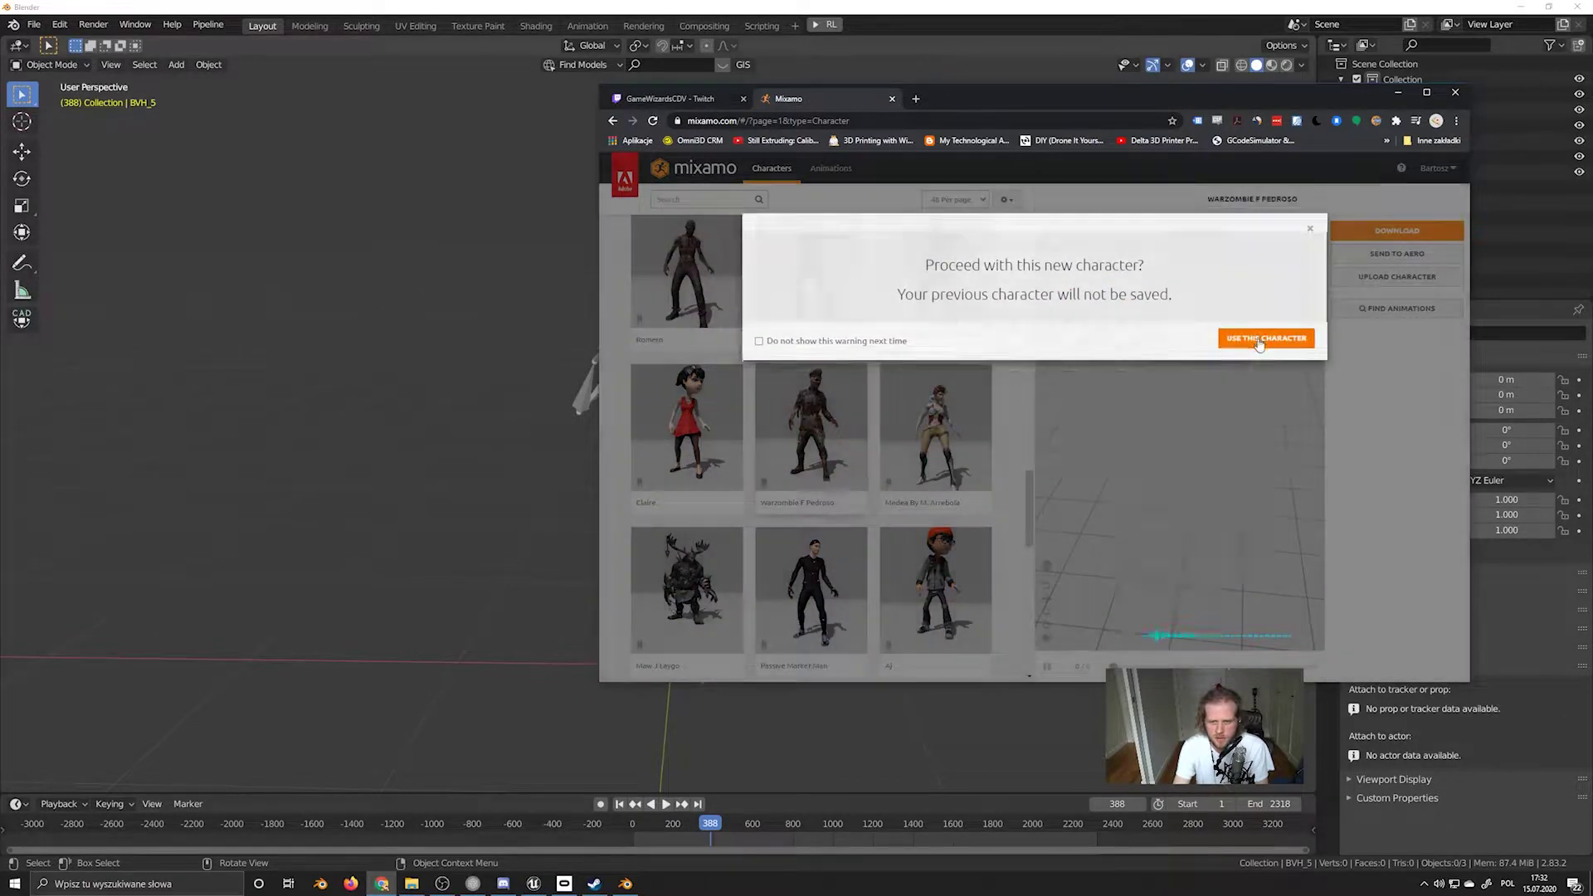
left_click(1259, 340)
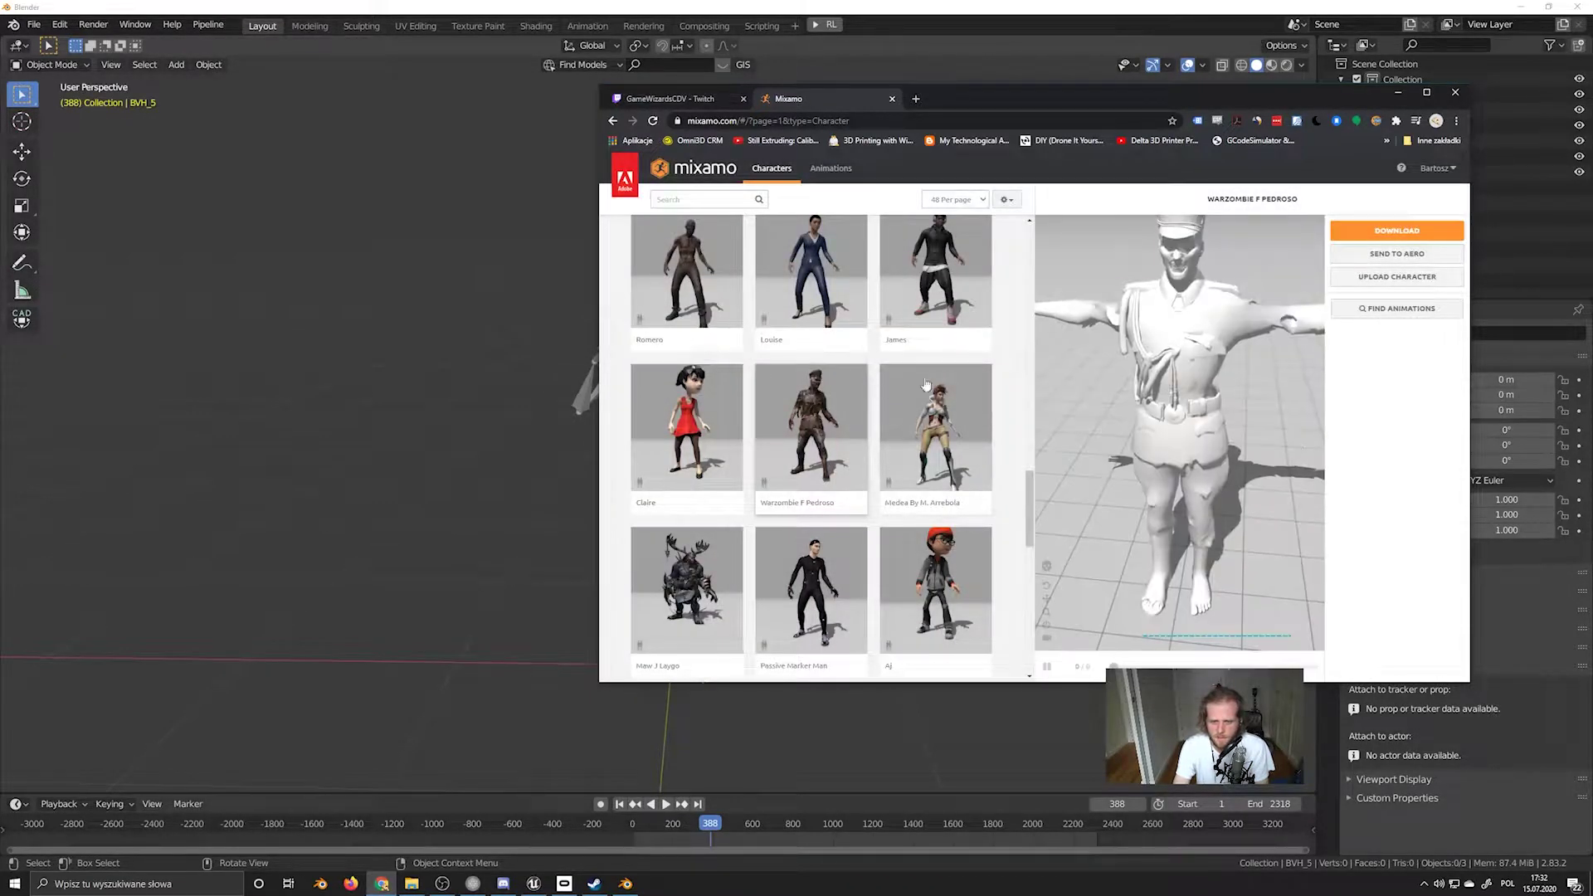
Load the Passive Marker Man character in place of the current one and inspect it from several sides in the preview
left_click(863, 572)
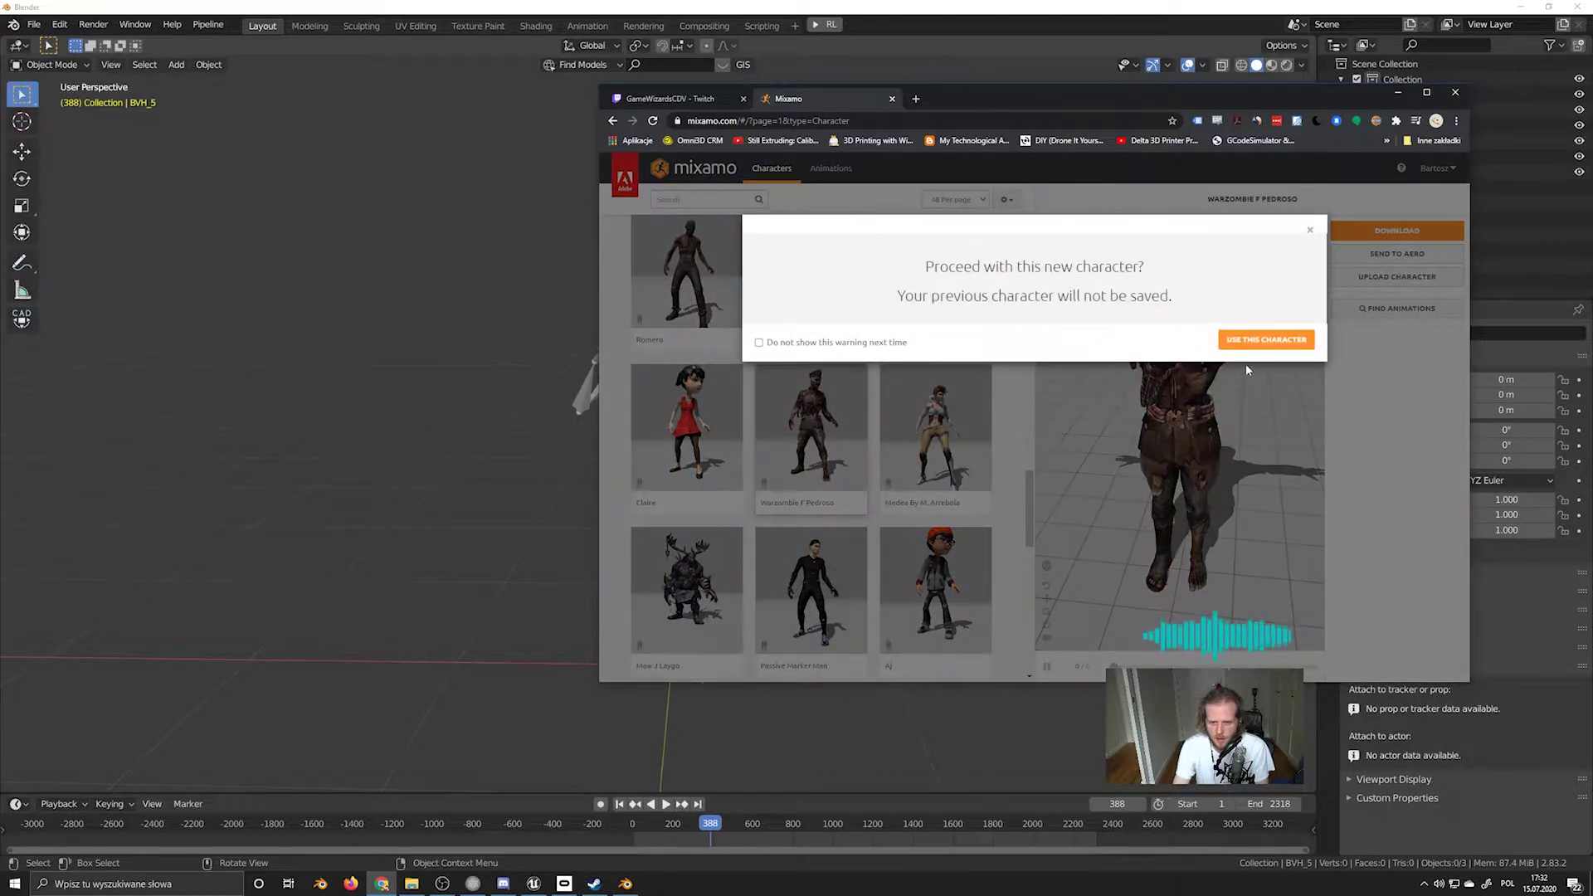
left_click(1258, 339)
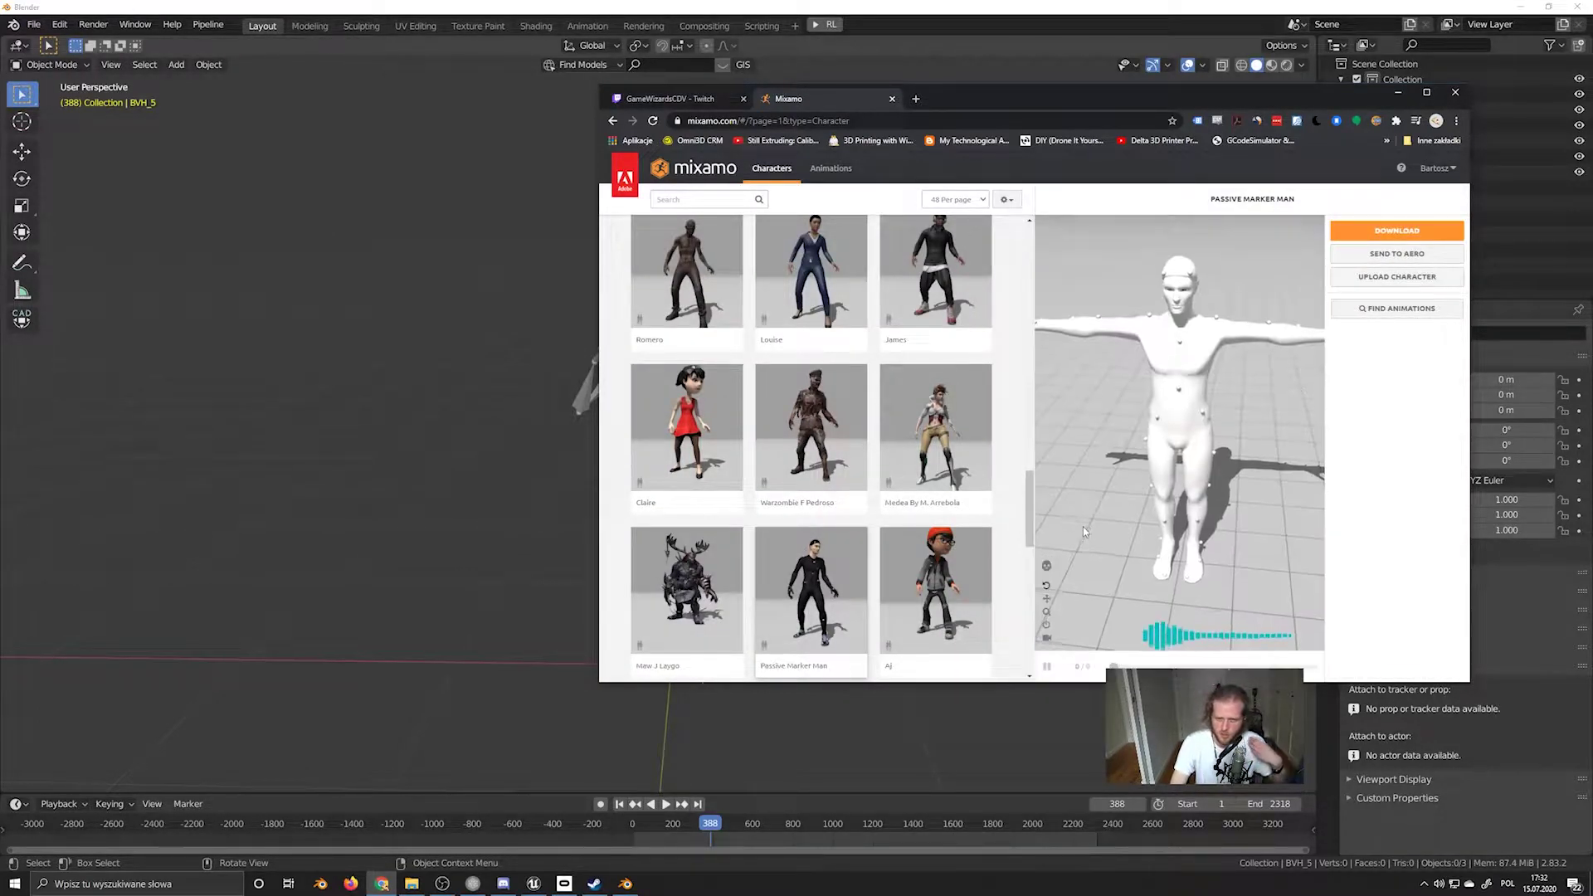
mouse_move(1144, 419)
left_mouse_down()
mouse_move(1232, 410)
mouse_move(1077, 395)
mouse_move(1177, 357)
mouse_move(1202, 369)
mouse_move(1168, 376)
left_mouse_up()
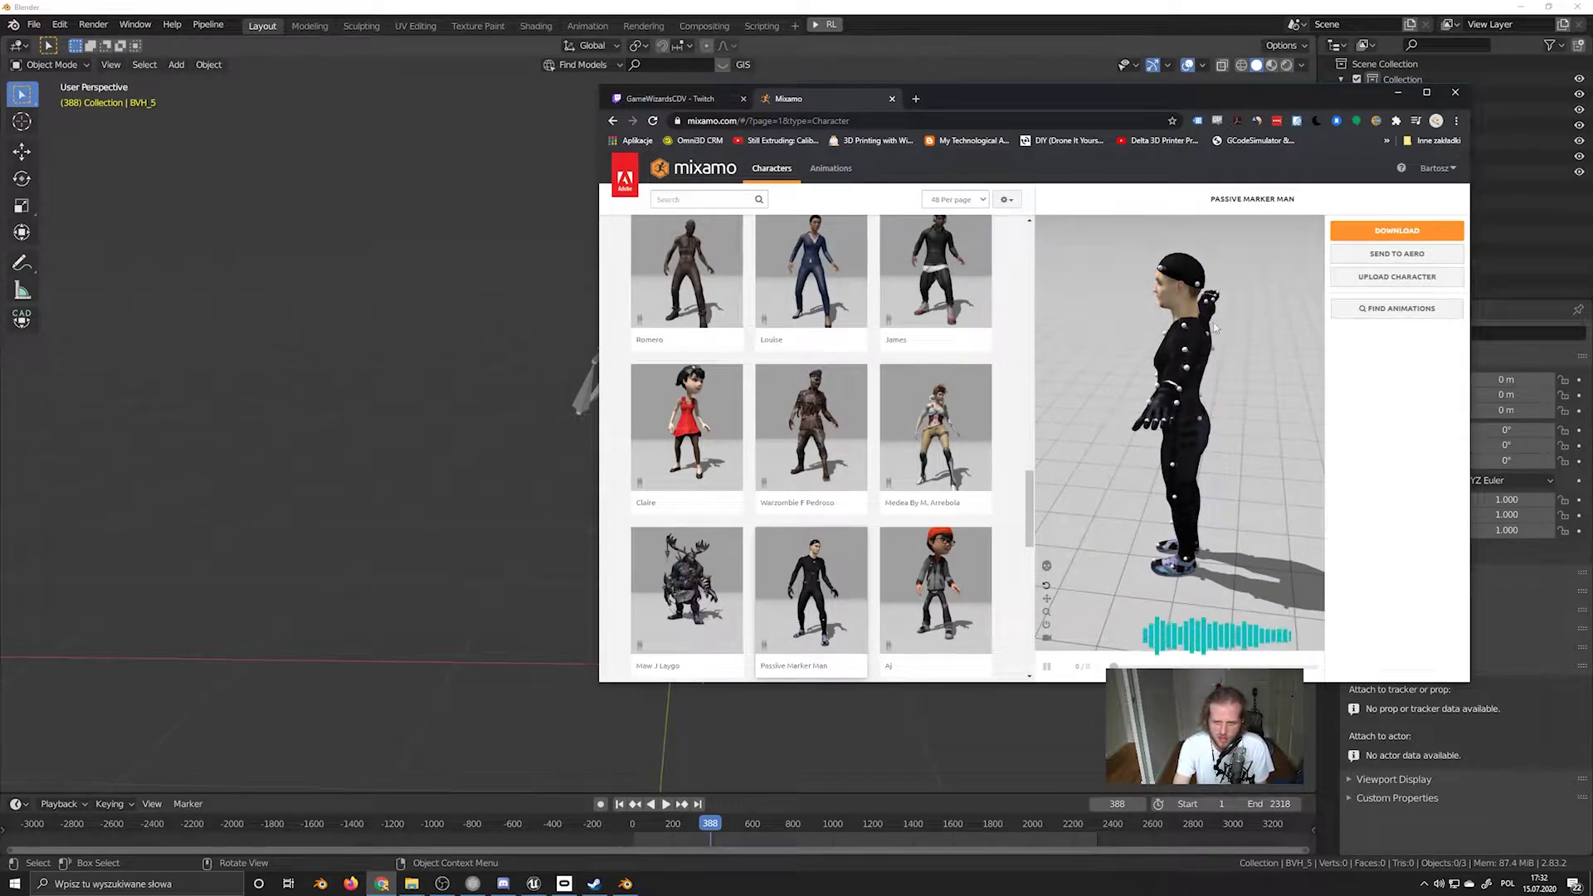
left_click_drag(1214, 327, 1065, 330)
scroll(1058, 336, "down", 1)
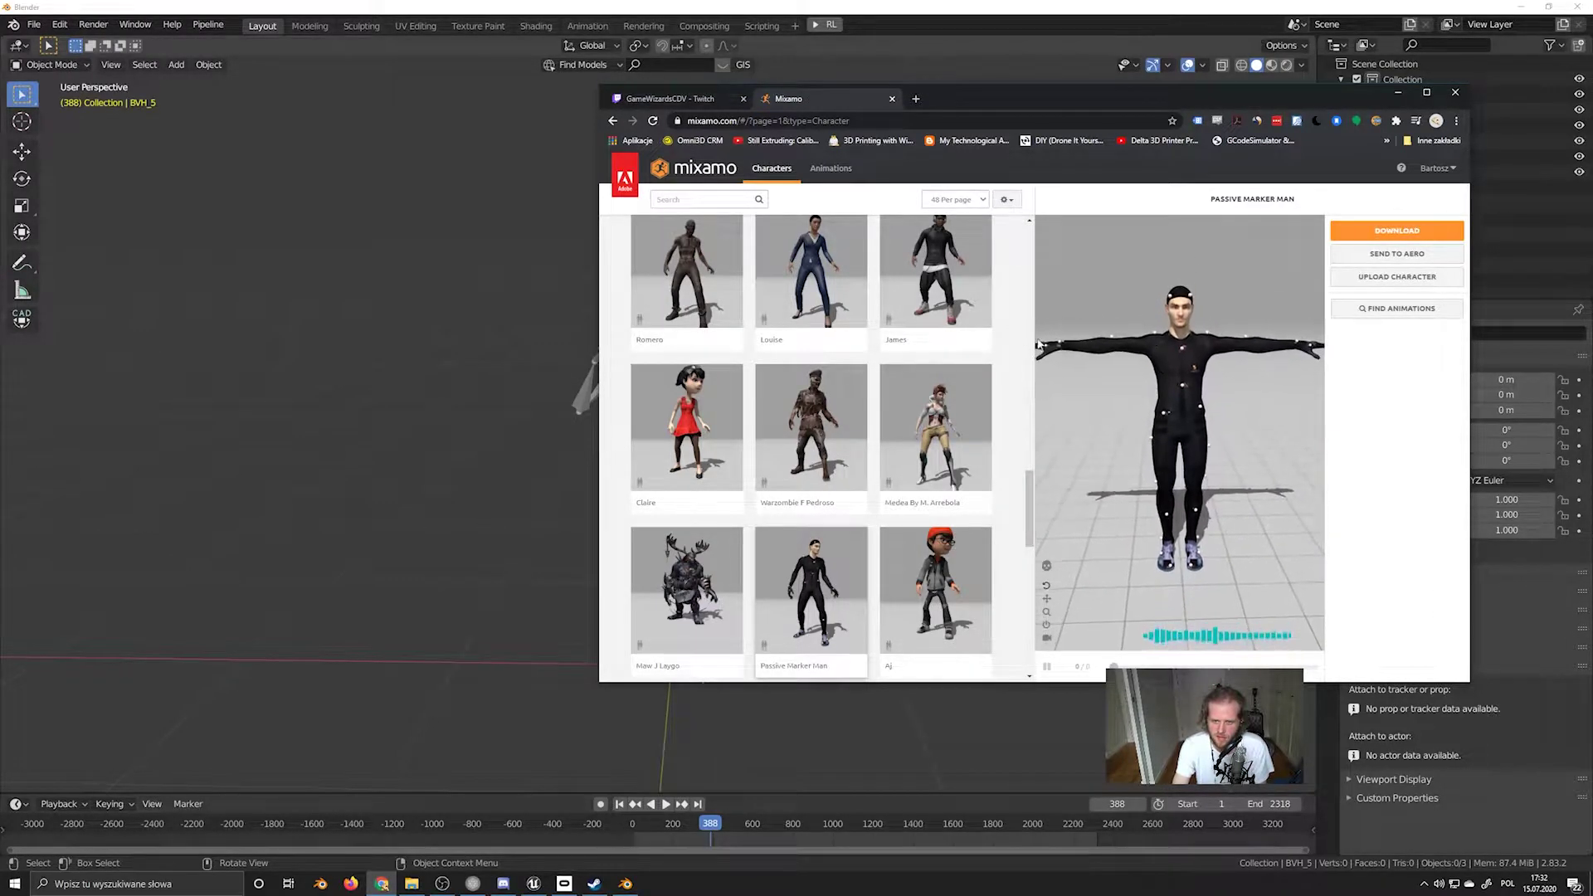
Download the character as FBX in T-pose and check the folder path where passive_marker_man.fbx was saved
left_click(1397, 231)
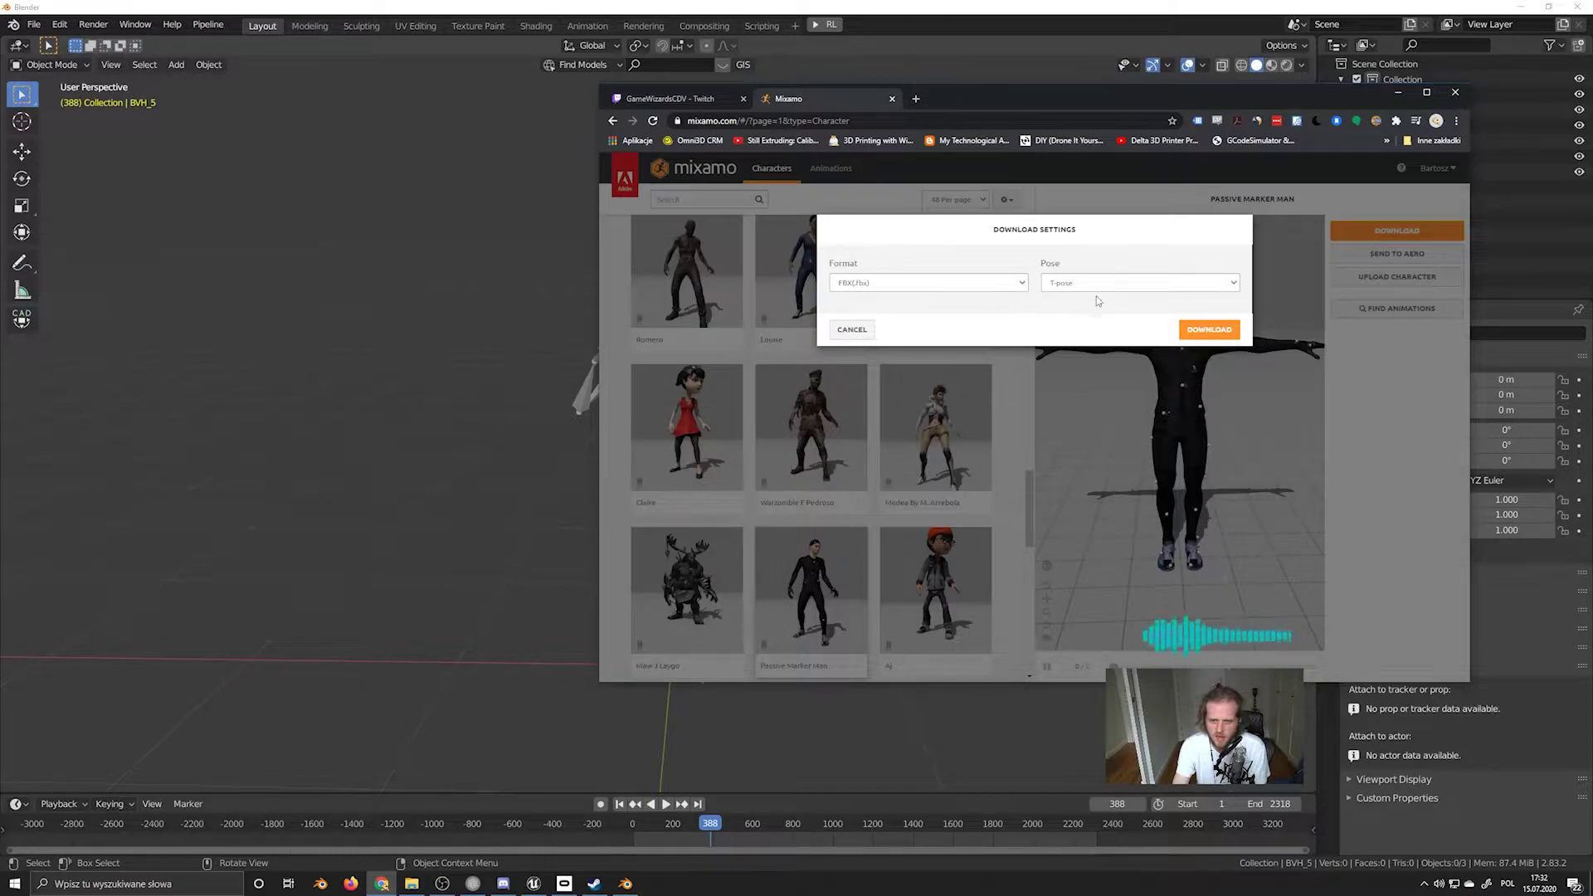
left_click(1209, 329)
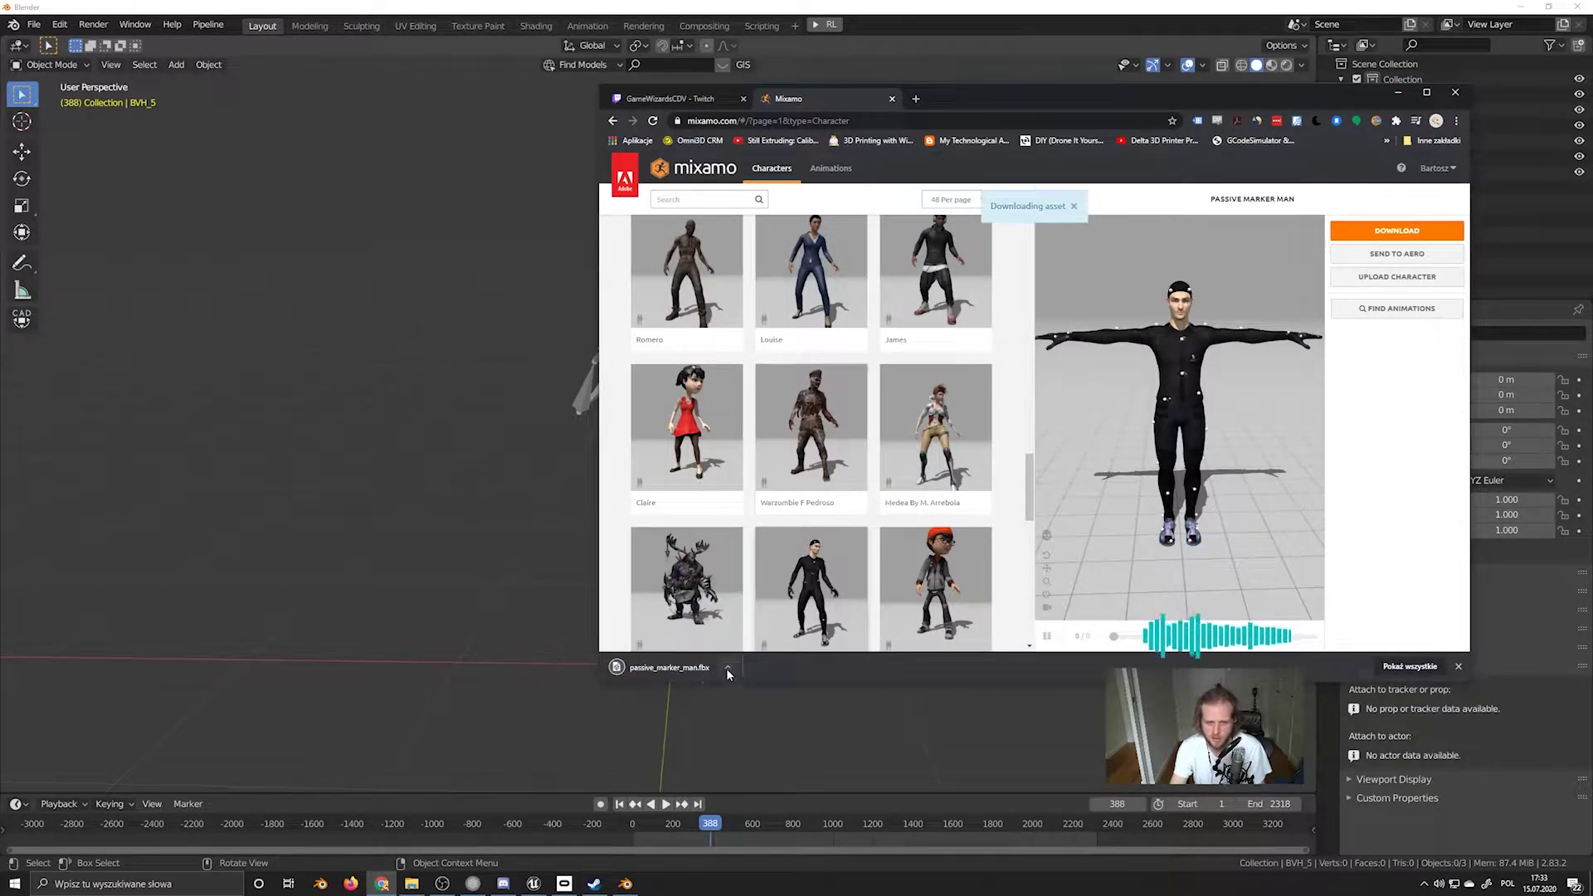
left_click(727, 667)
left_click(756, 723)
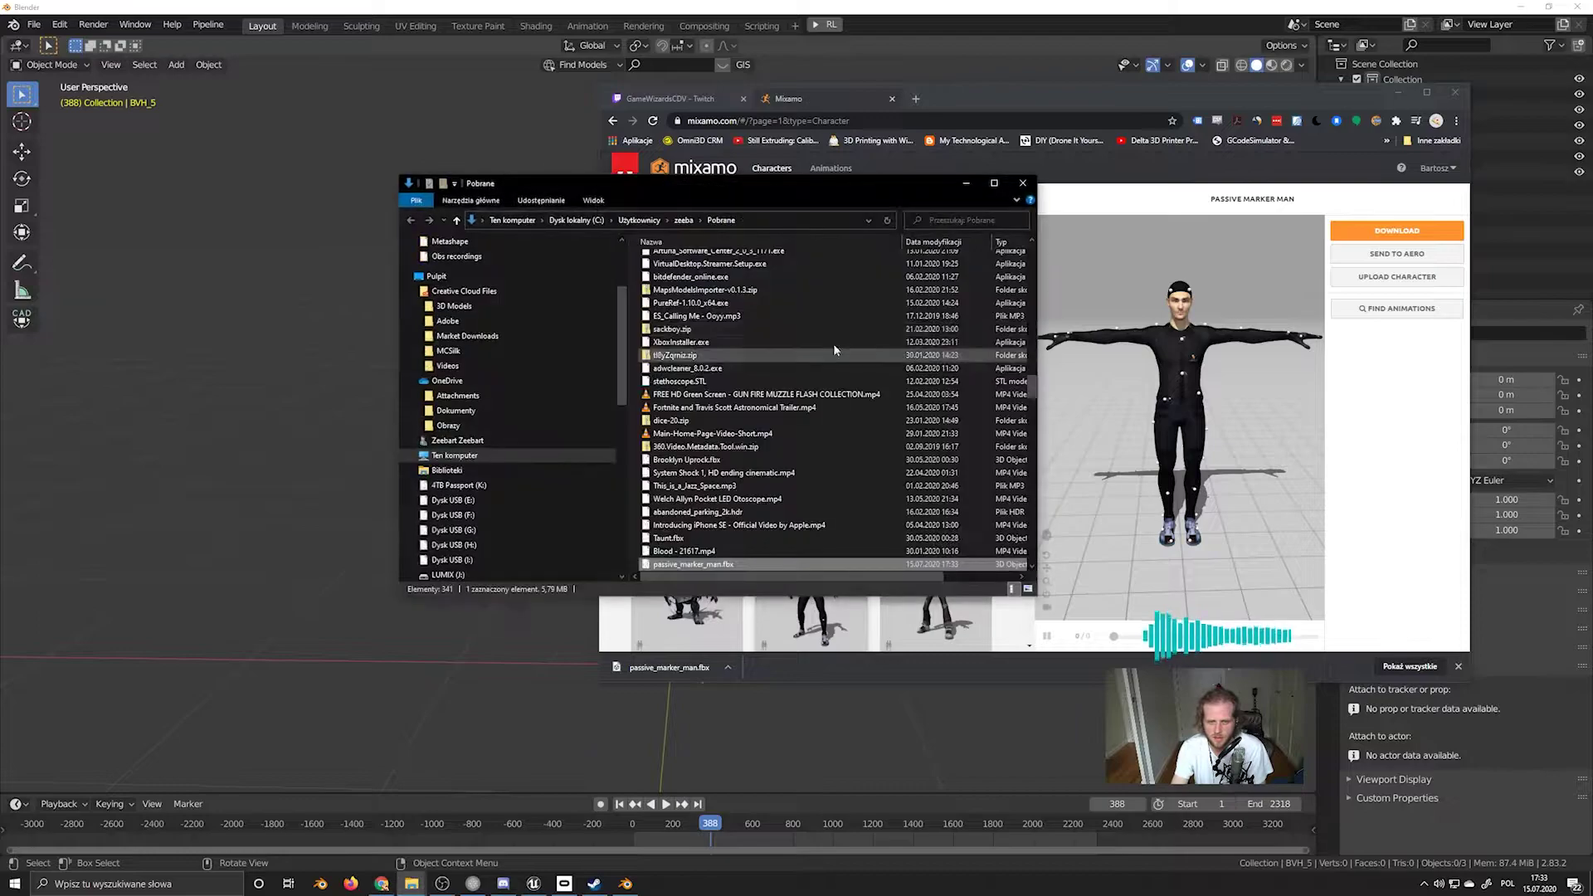
left_click(756, 220)
left_click(966, 183)
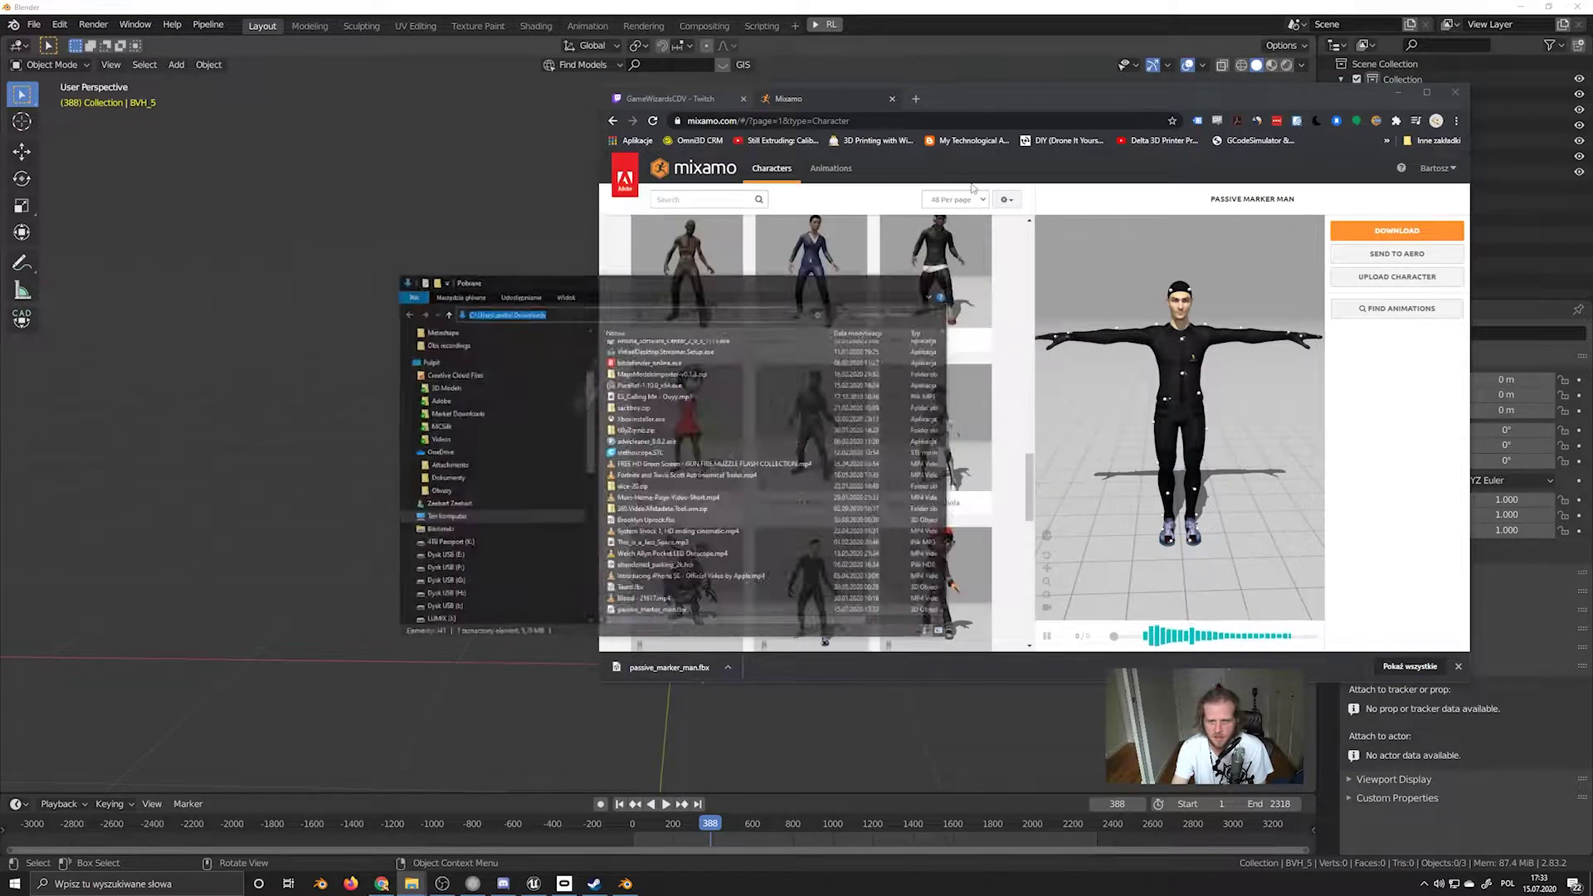
Return to Blender, start an FBX import and choose passive_marker_man.fbx from the Downloads folder
left_click(1397, 93)
scroll(839, 430, "down", 2)
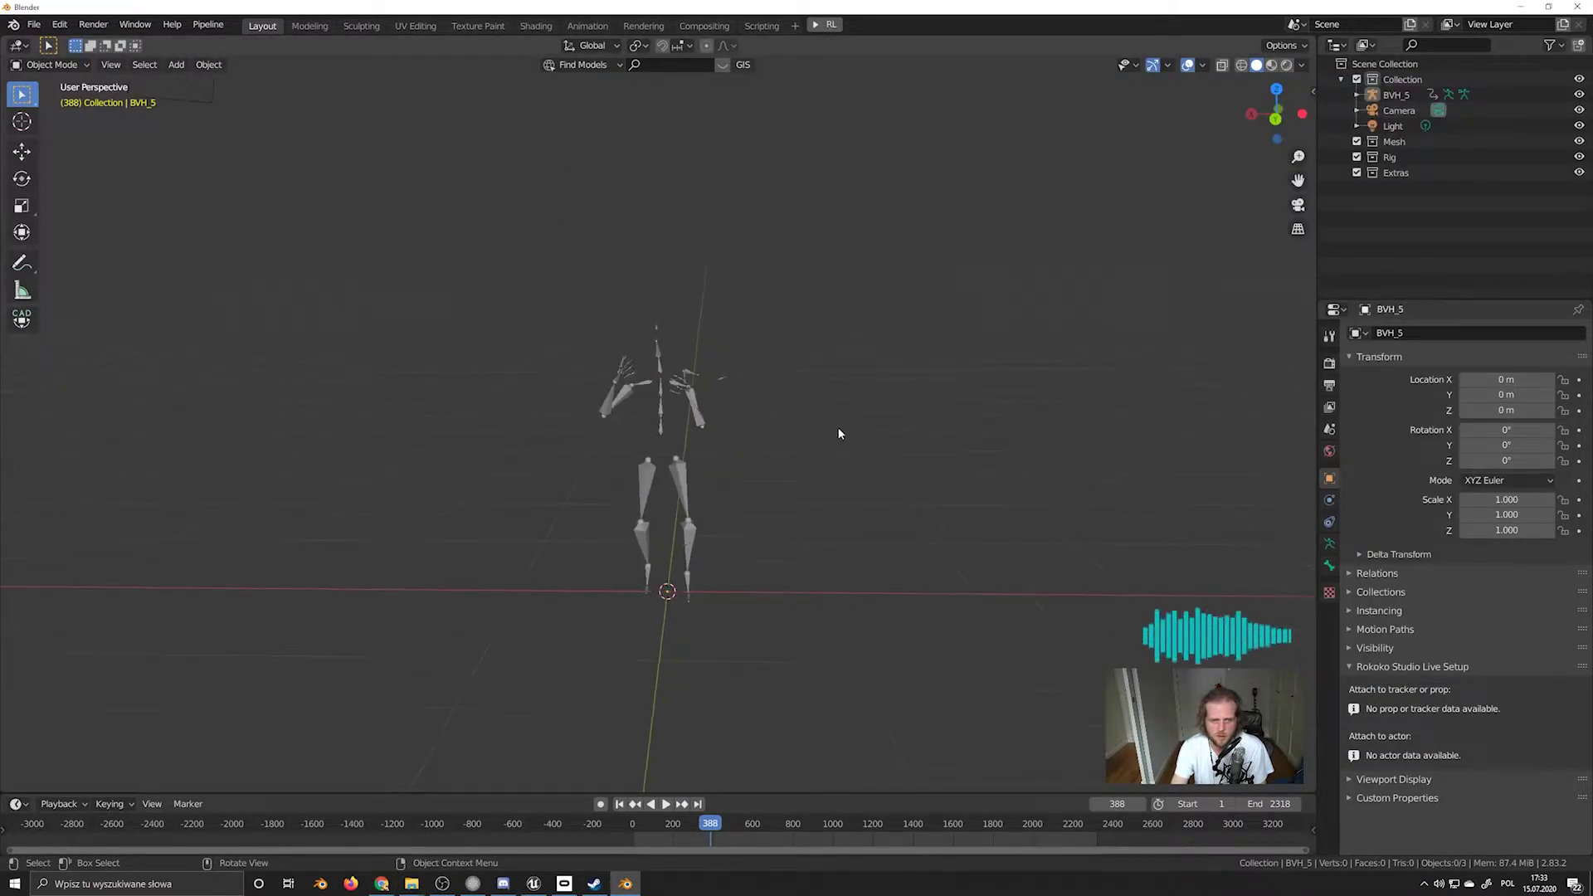
left_click(33, 24)
mouse_move(63, 233)
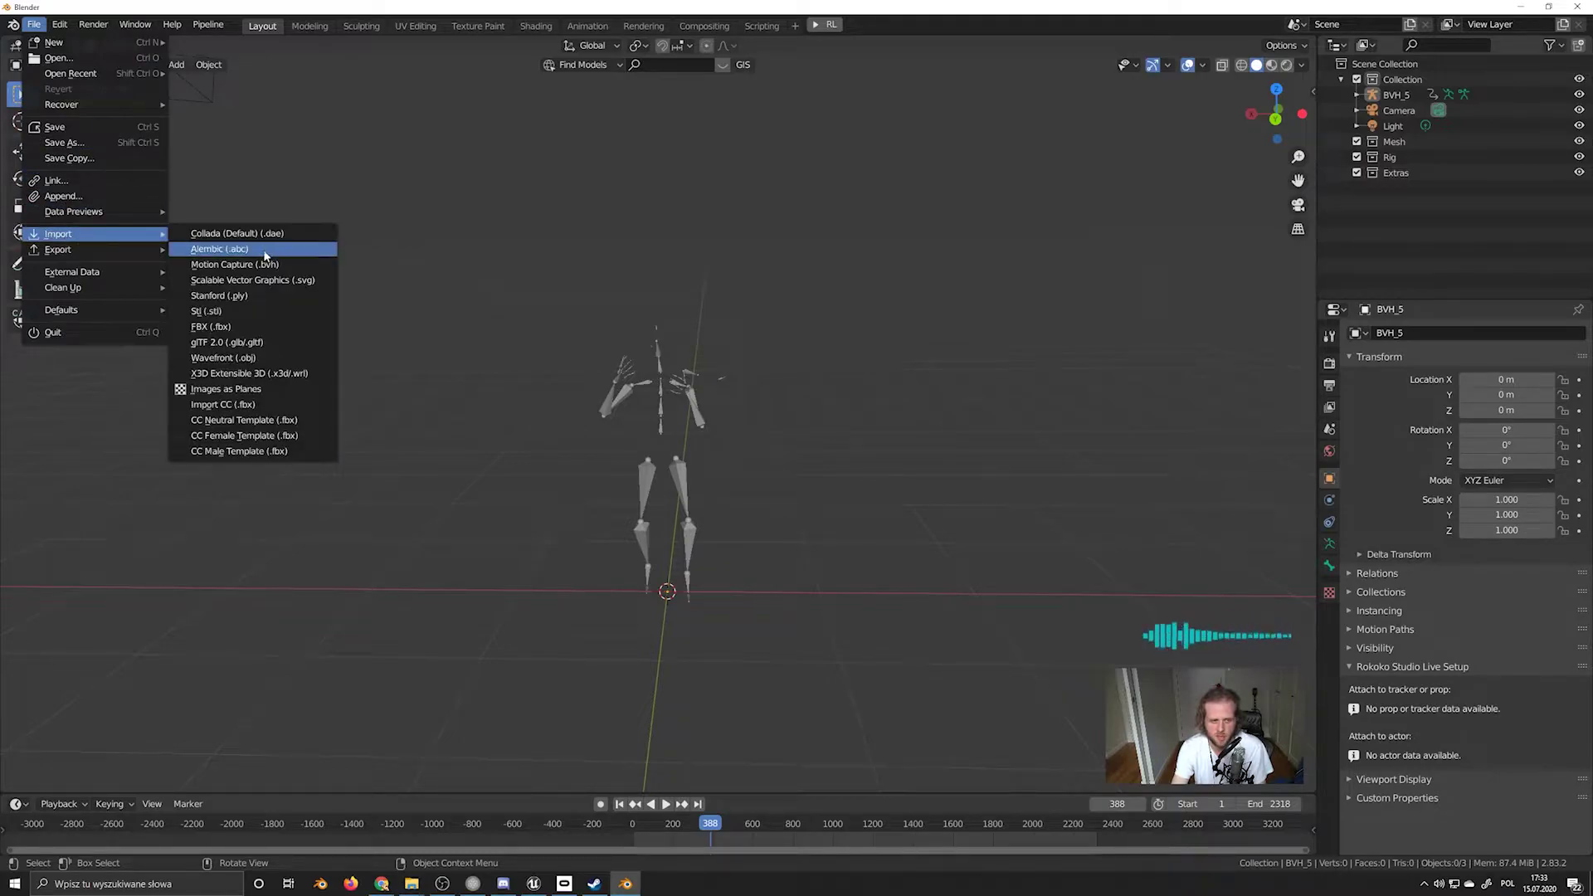
left_click(257, 327)
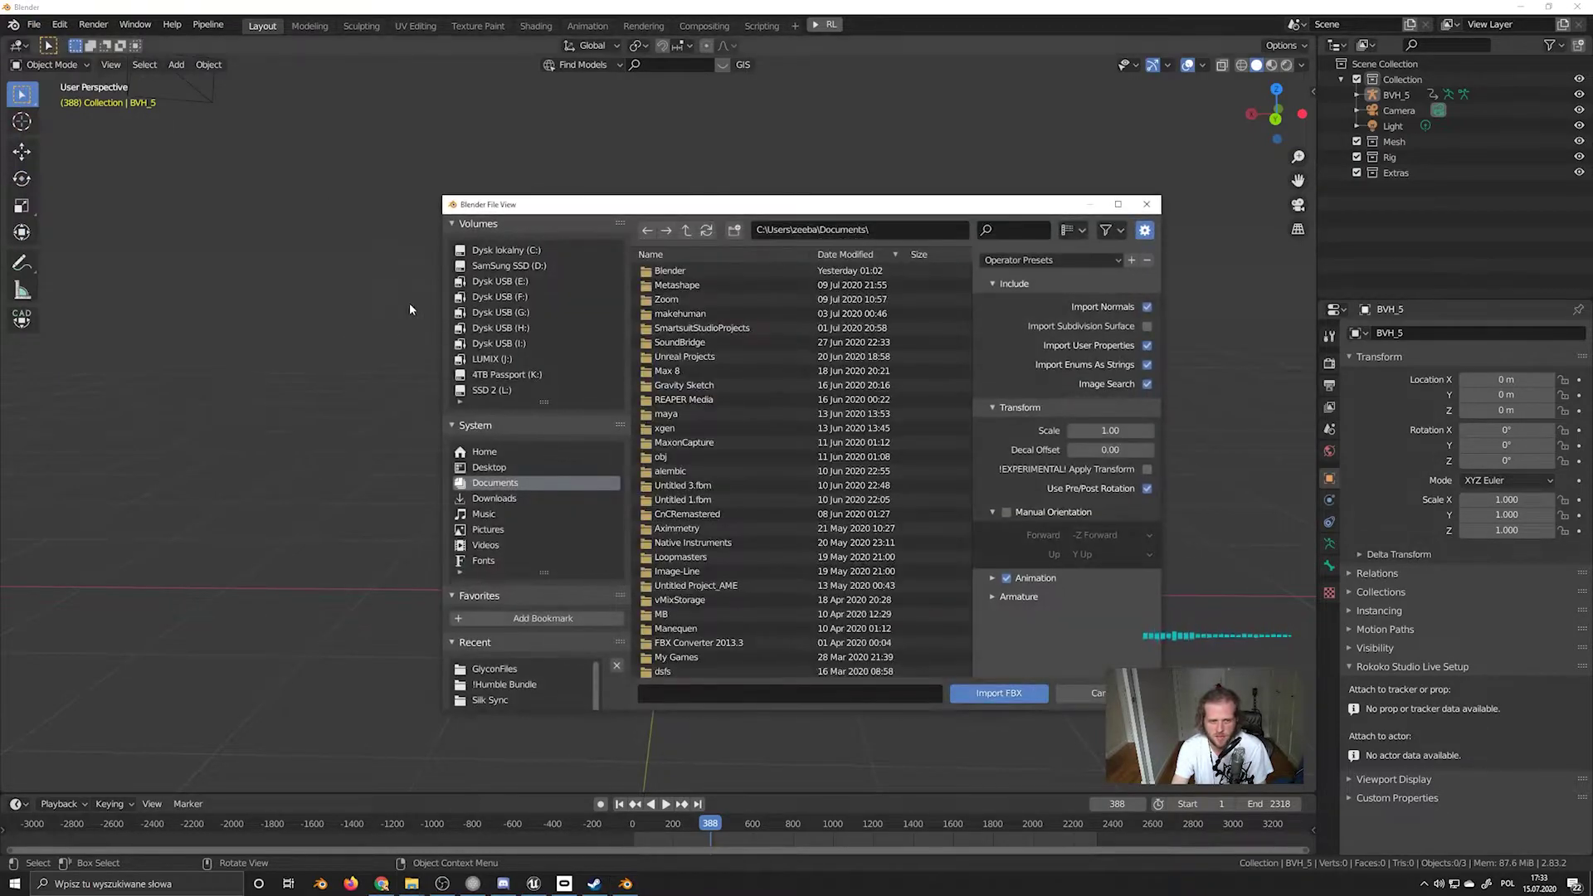
left_click(495, 498)
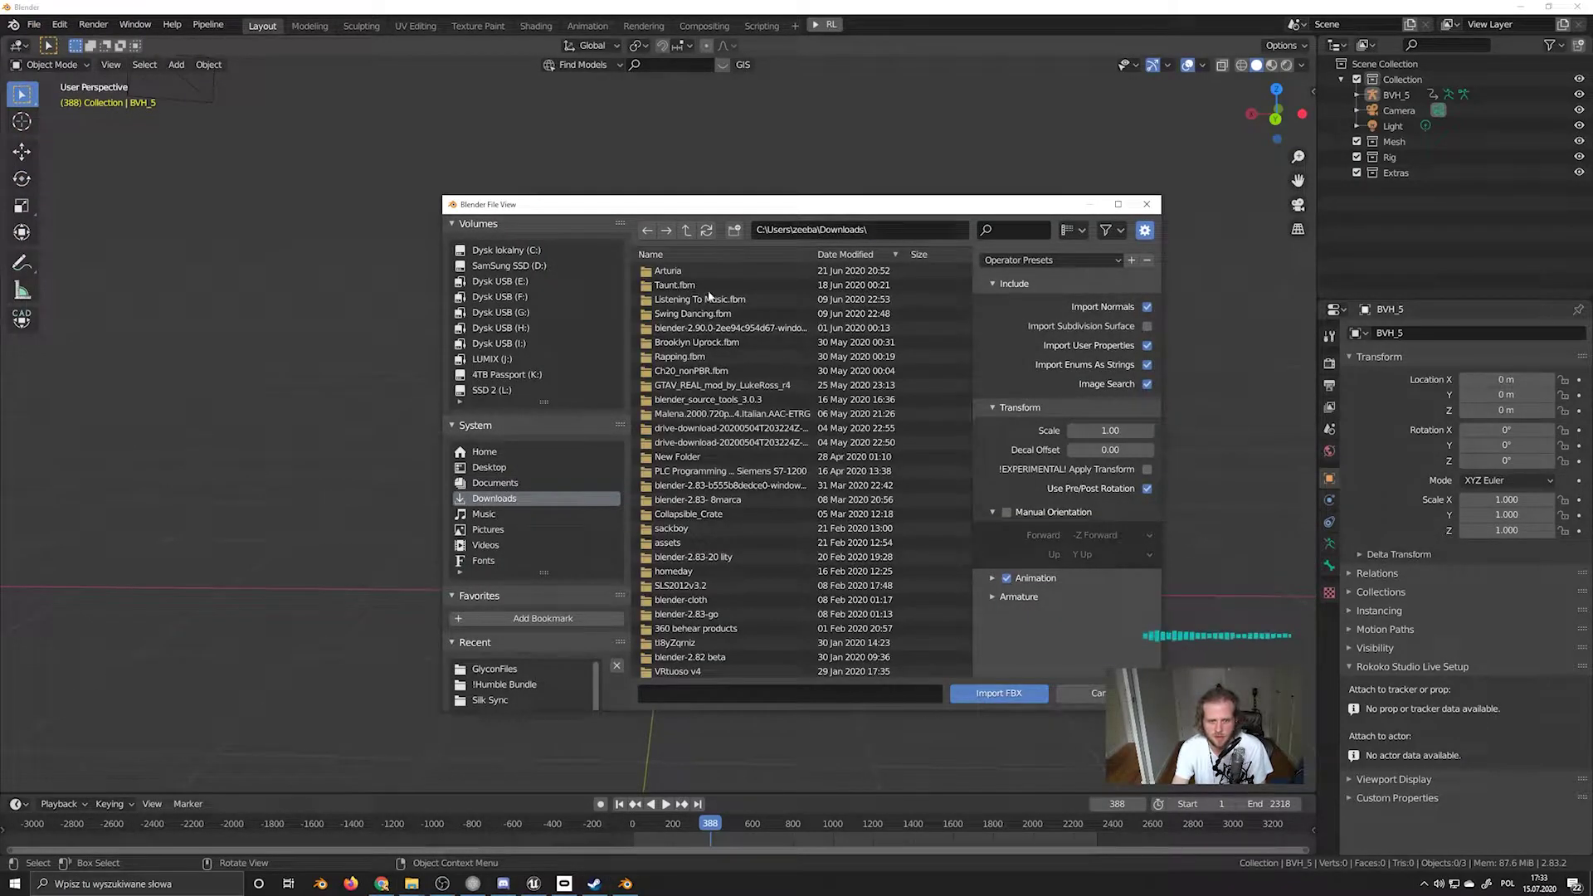
left_click(871, 255)
left_click(871, 255)
scroll(769, 498, "down", 3)
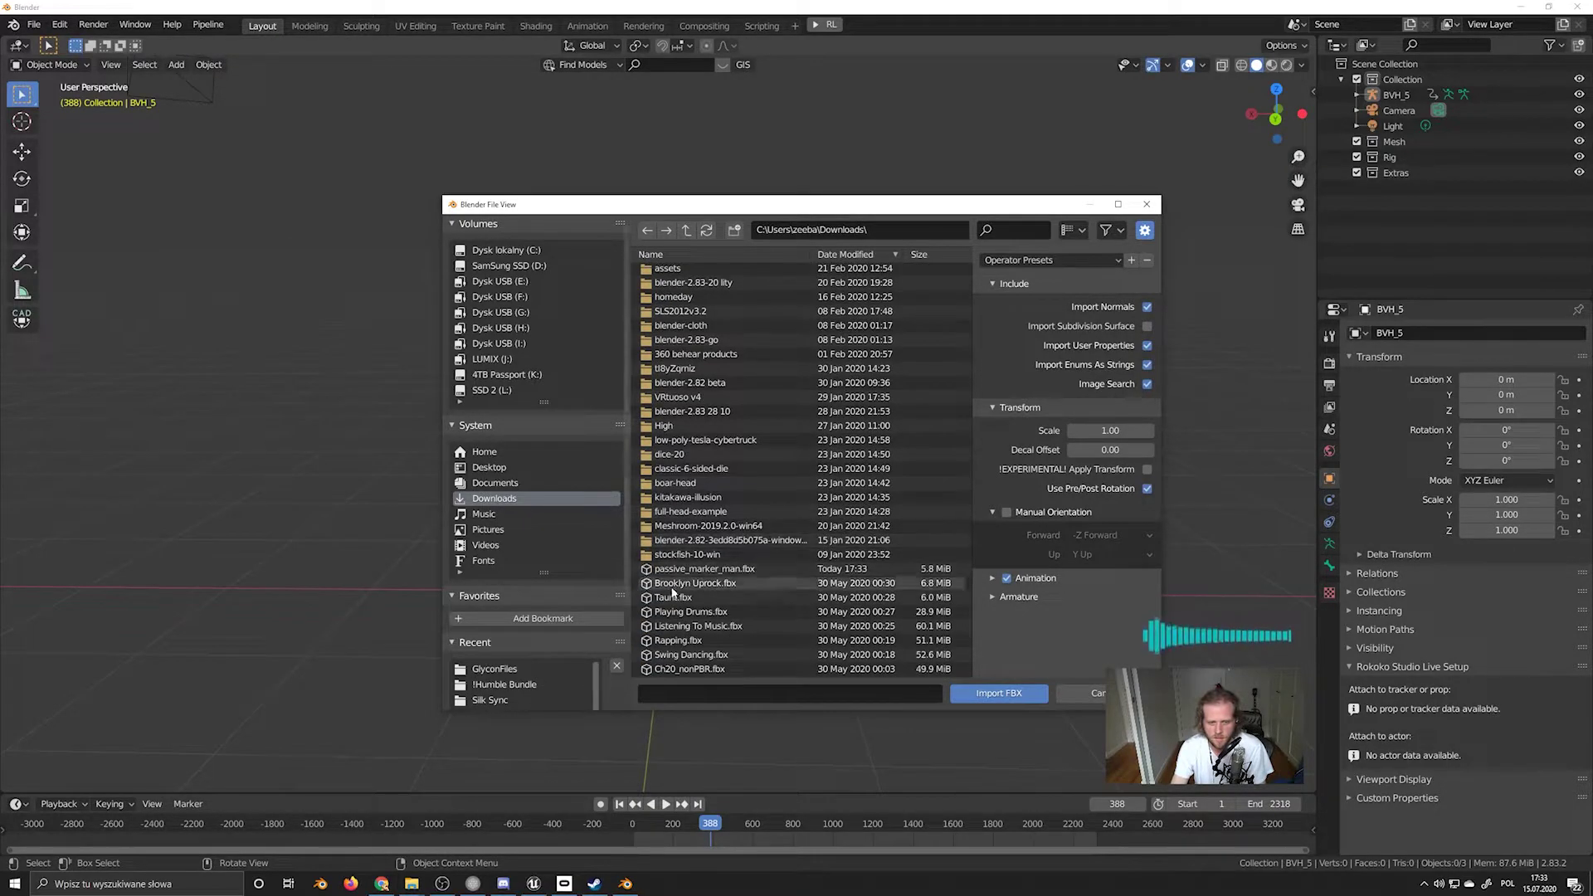
left_click(701, 571)
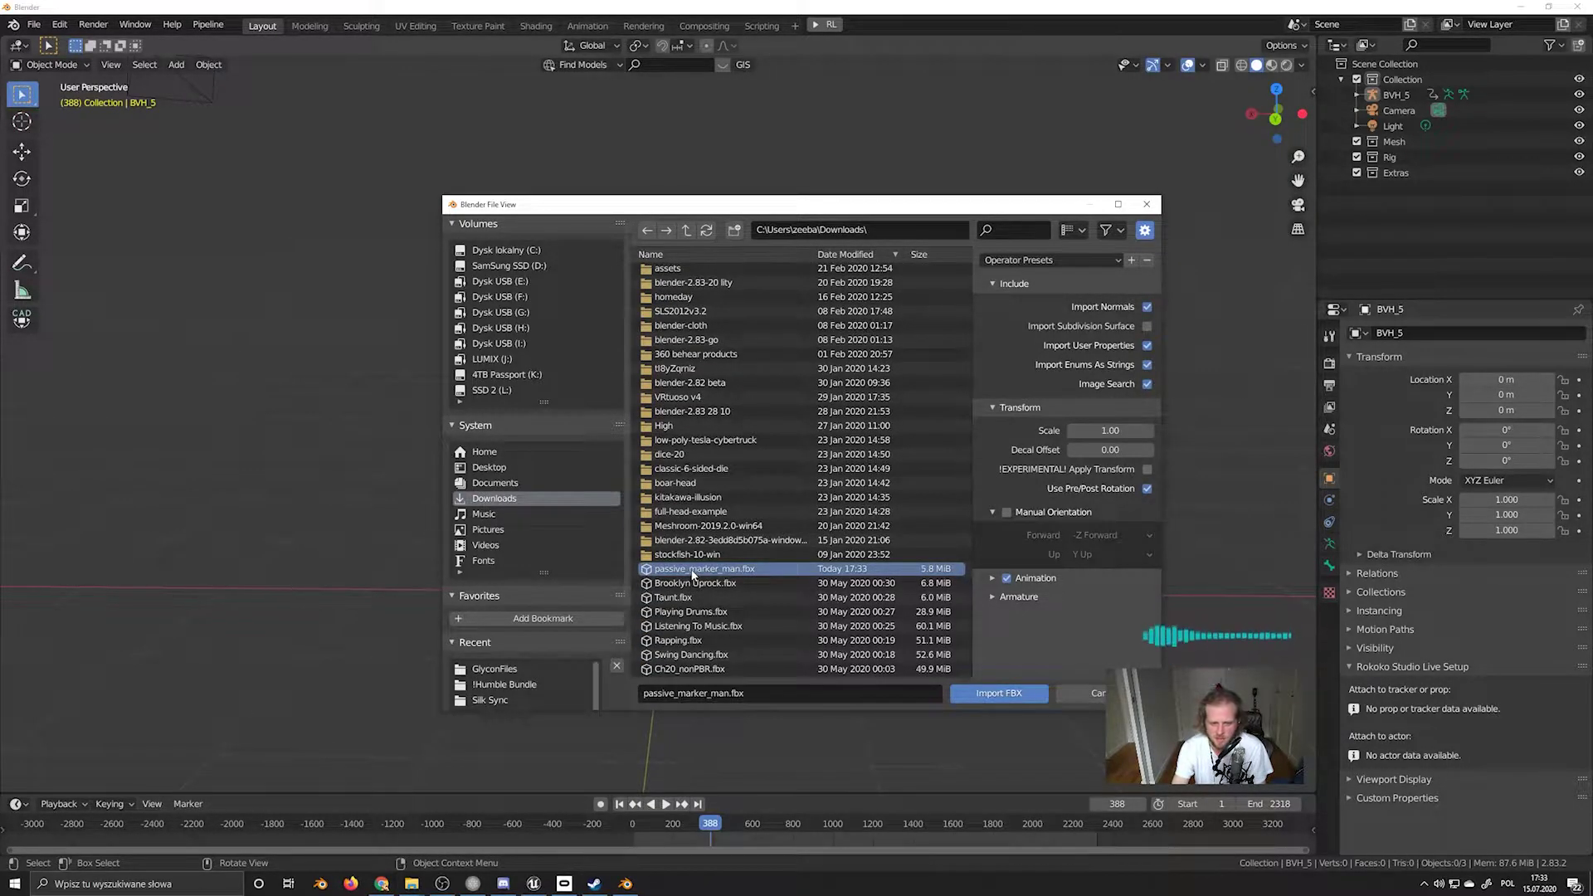
Enable Automatic Bone Orientation in the armature import options and import the FBX character
left_click(992, 596)
scroll(1049, 574, "down", 1)
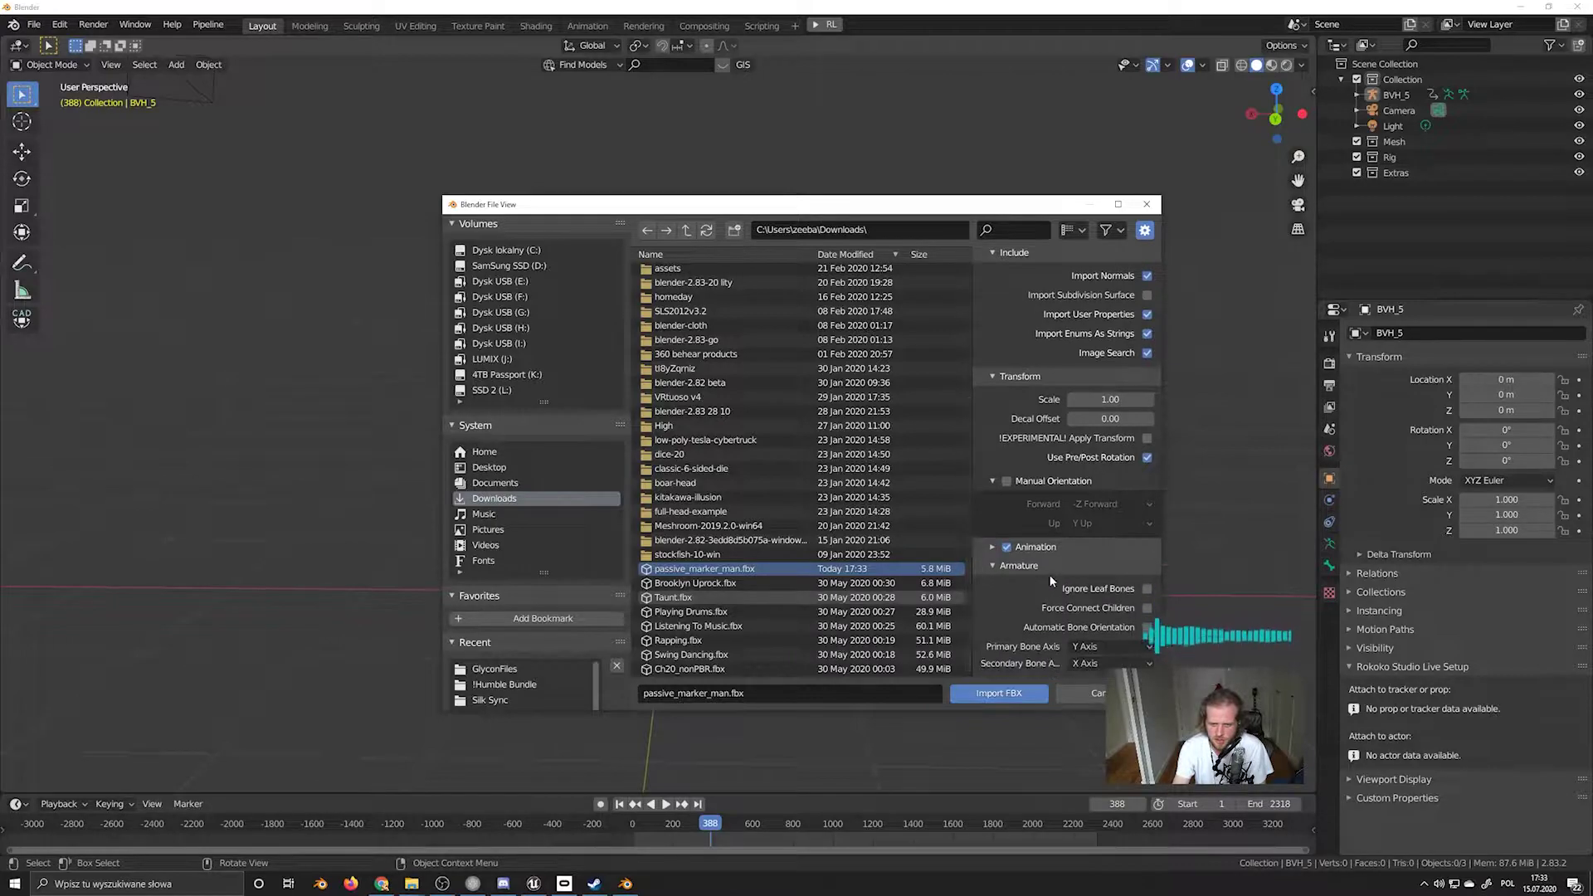
left_click(1138, 629)
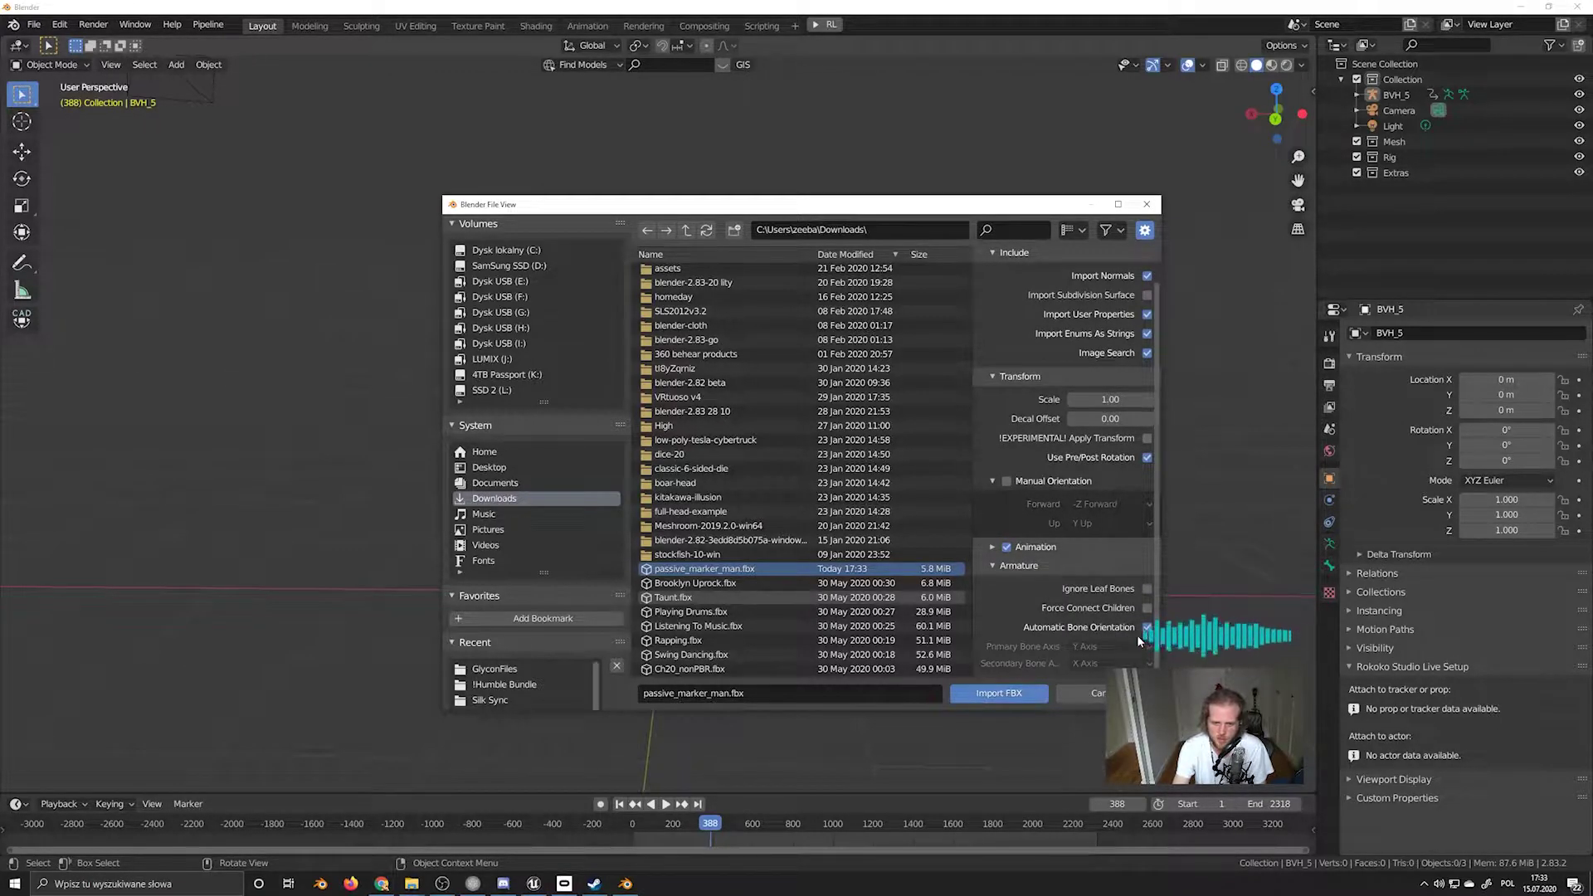
left_click(999, 694)
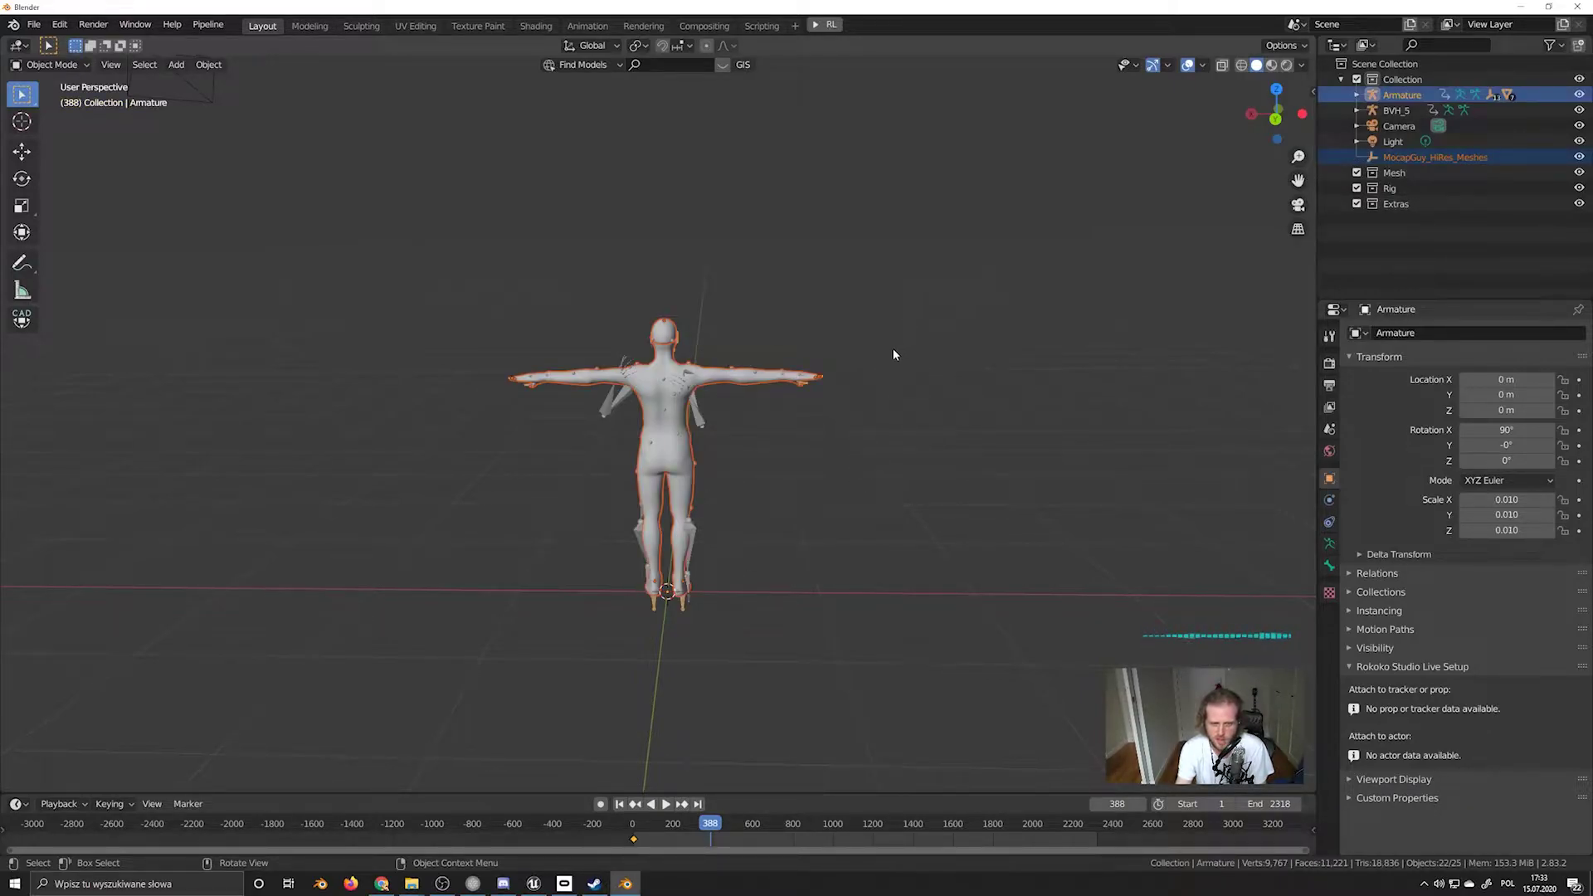
Rotate the imported character 180° about the global Z axis so it faces the same way as the BVH skeleton
middle_click_drag(893, 354, 676, 495)
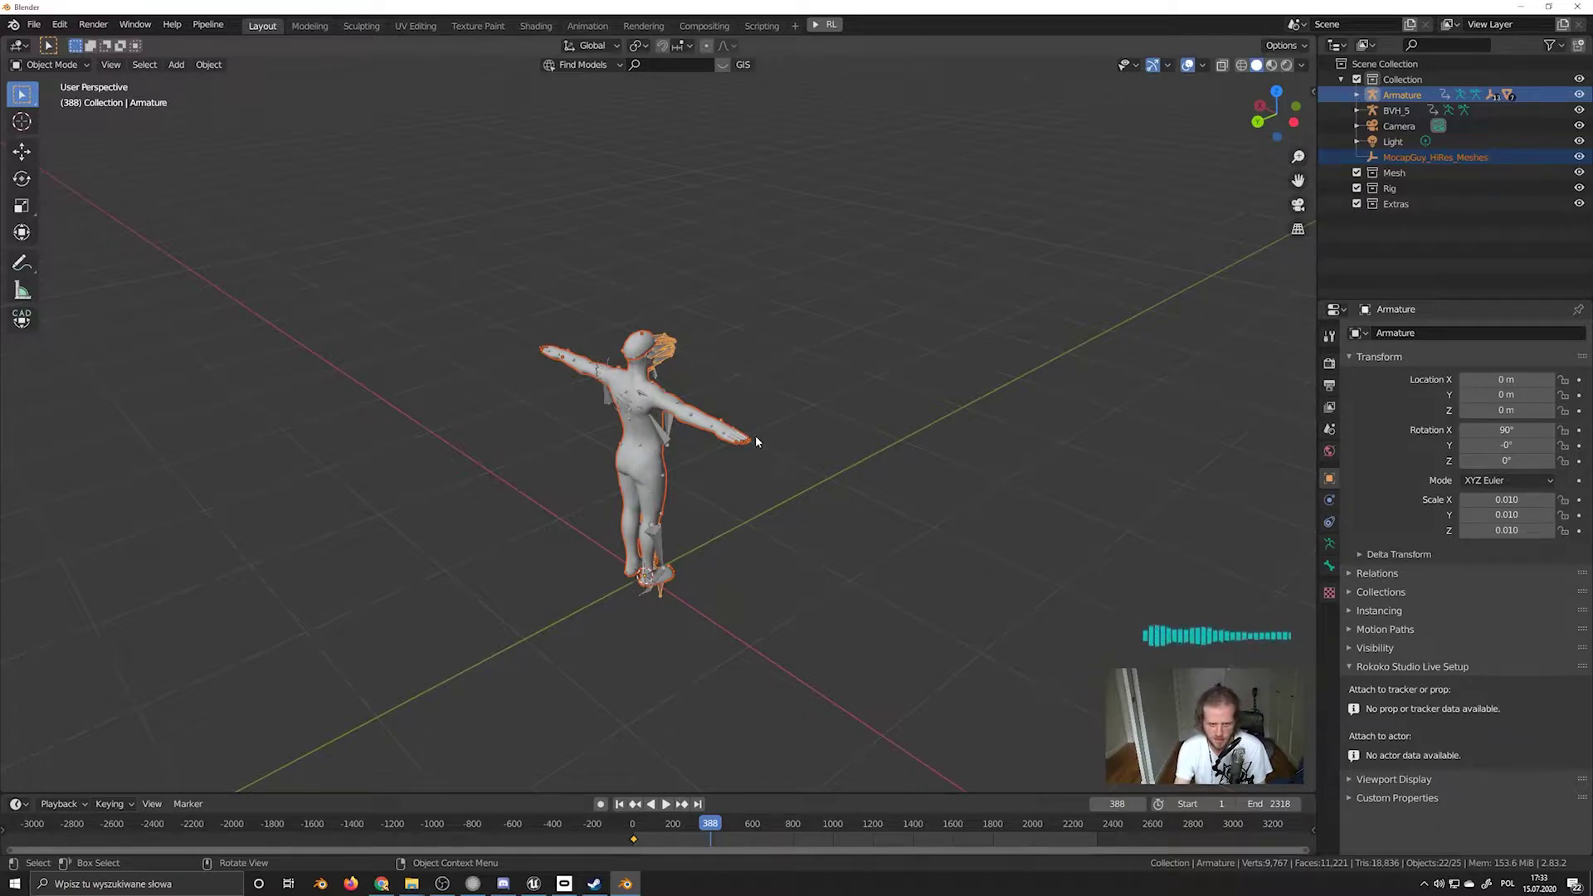
middle_click_drag(755, 441, 587, 408)
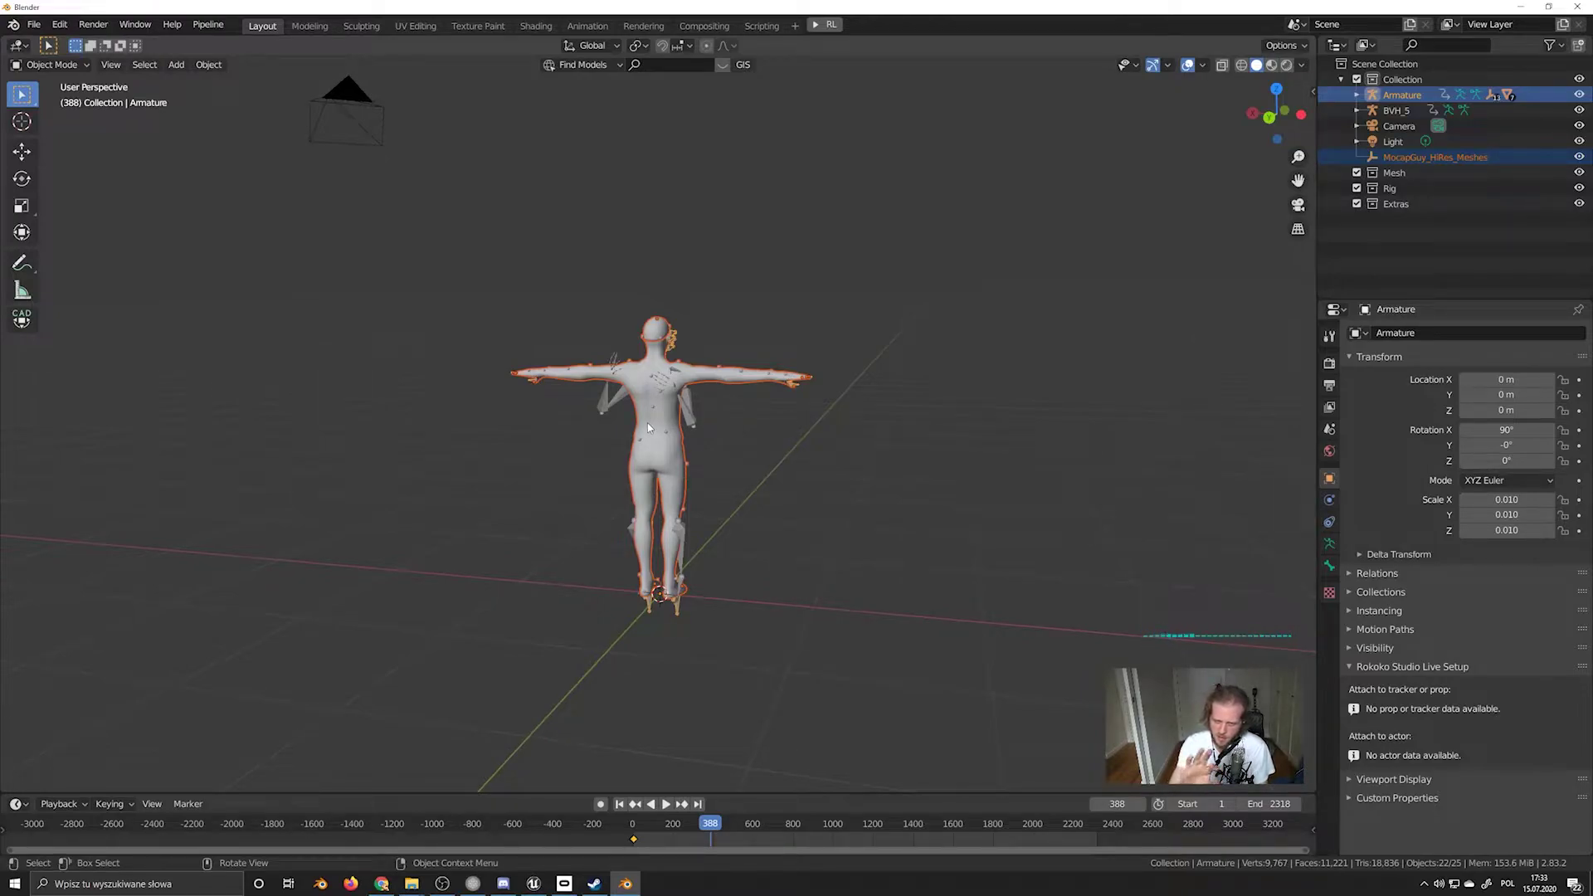
middle_click_drag(803, 426, 619, 420)
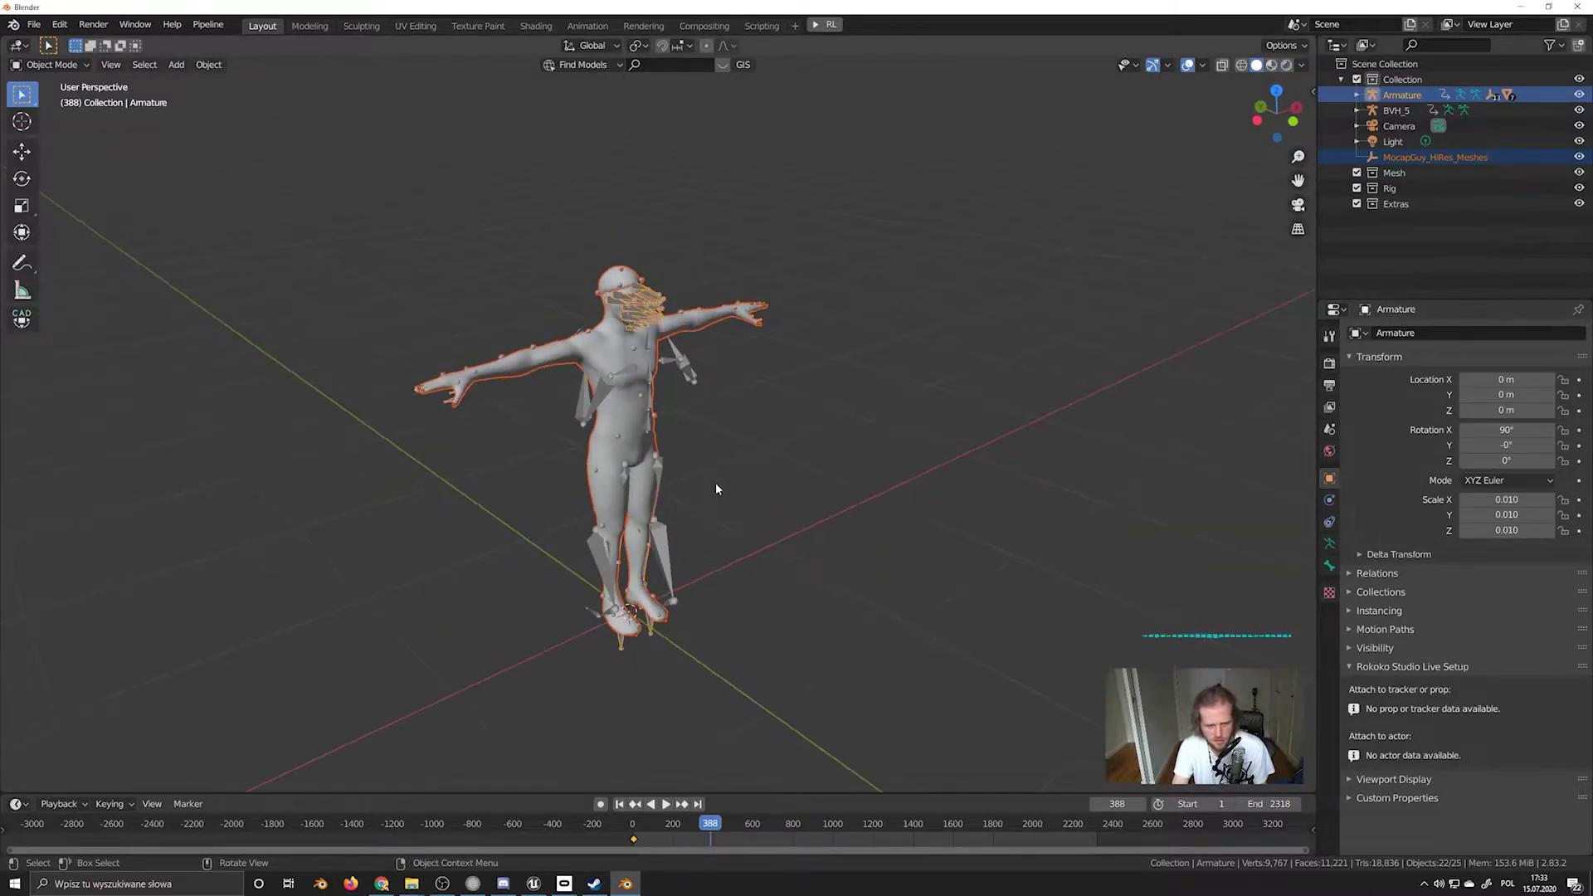
key("r")
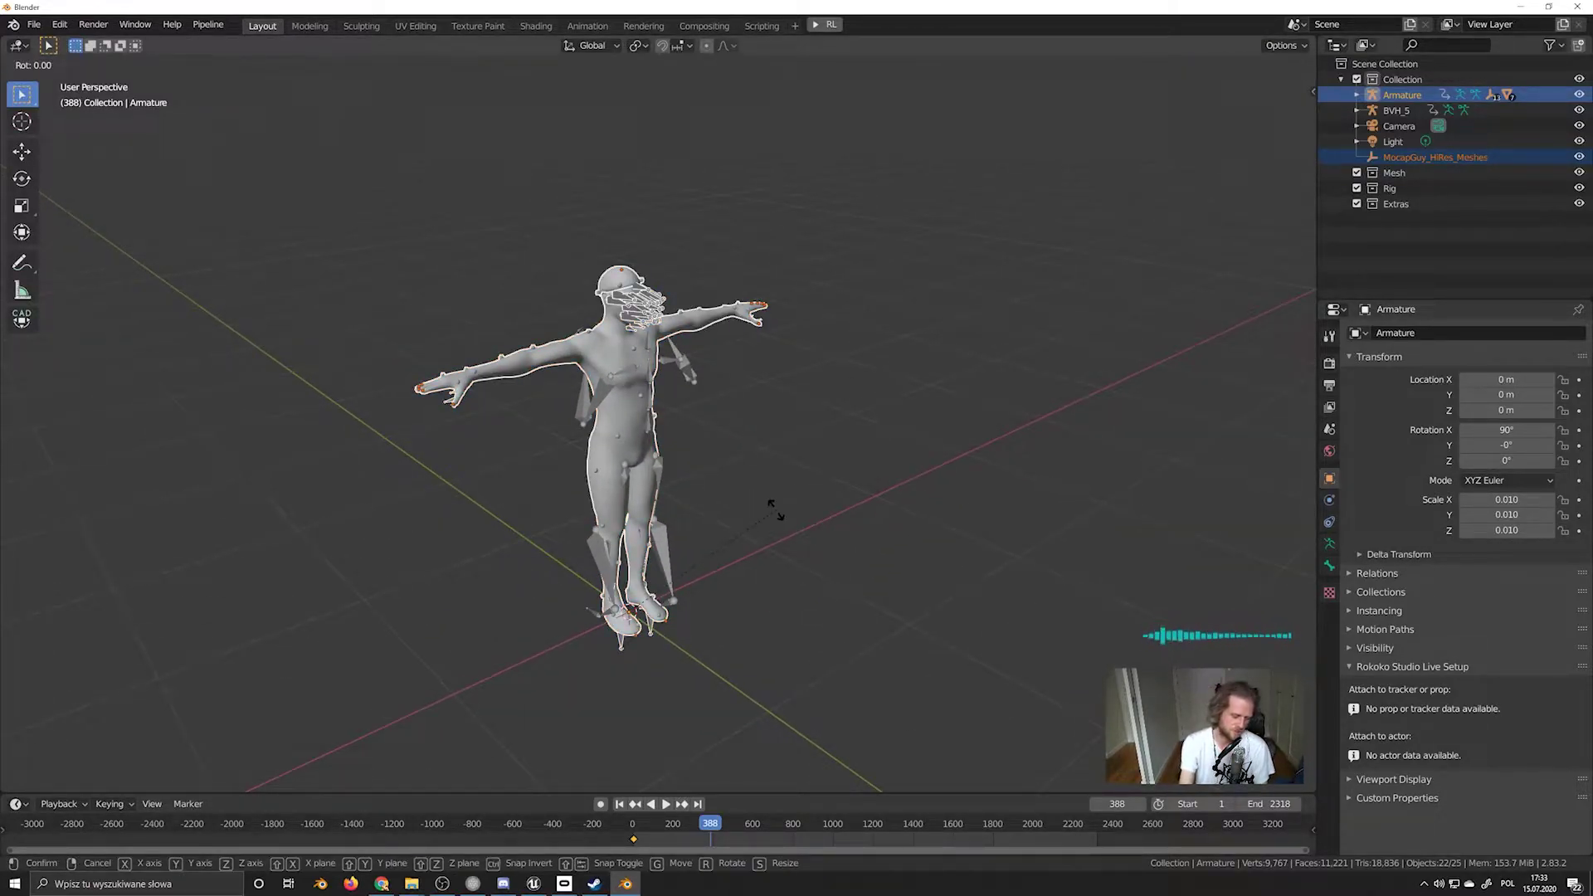
type("z180")
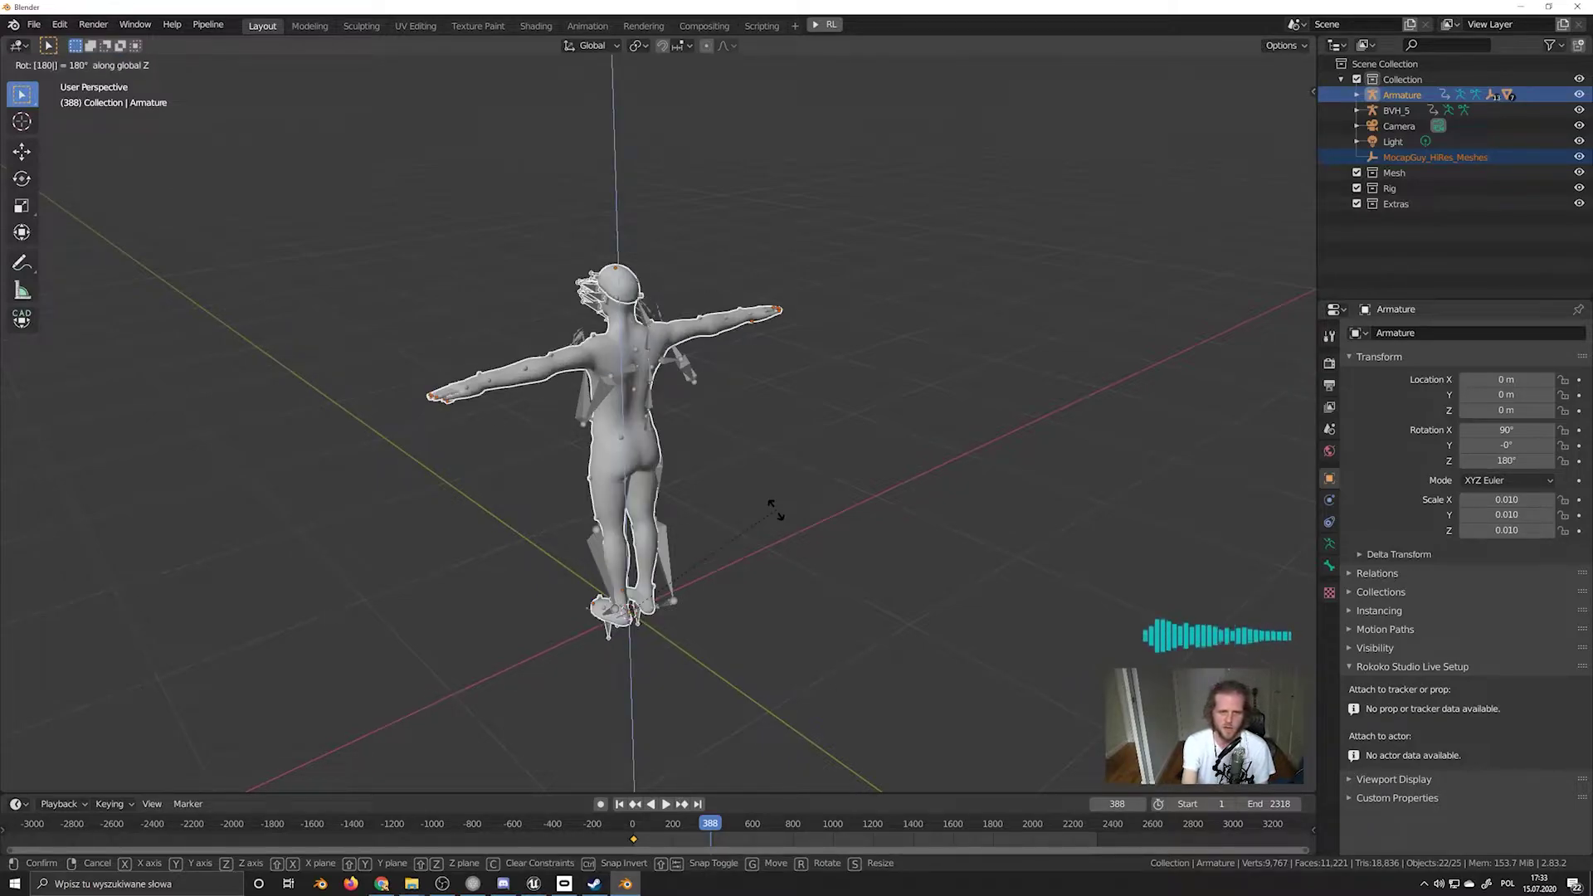
key("Return")
middle_click_drag(616, 496, 817, 524)
scroll(808, 505, "up", 3)
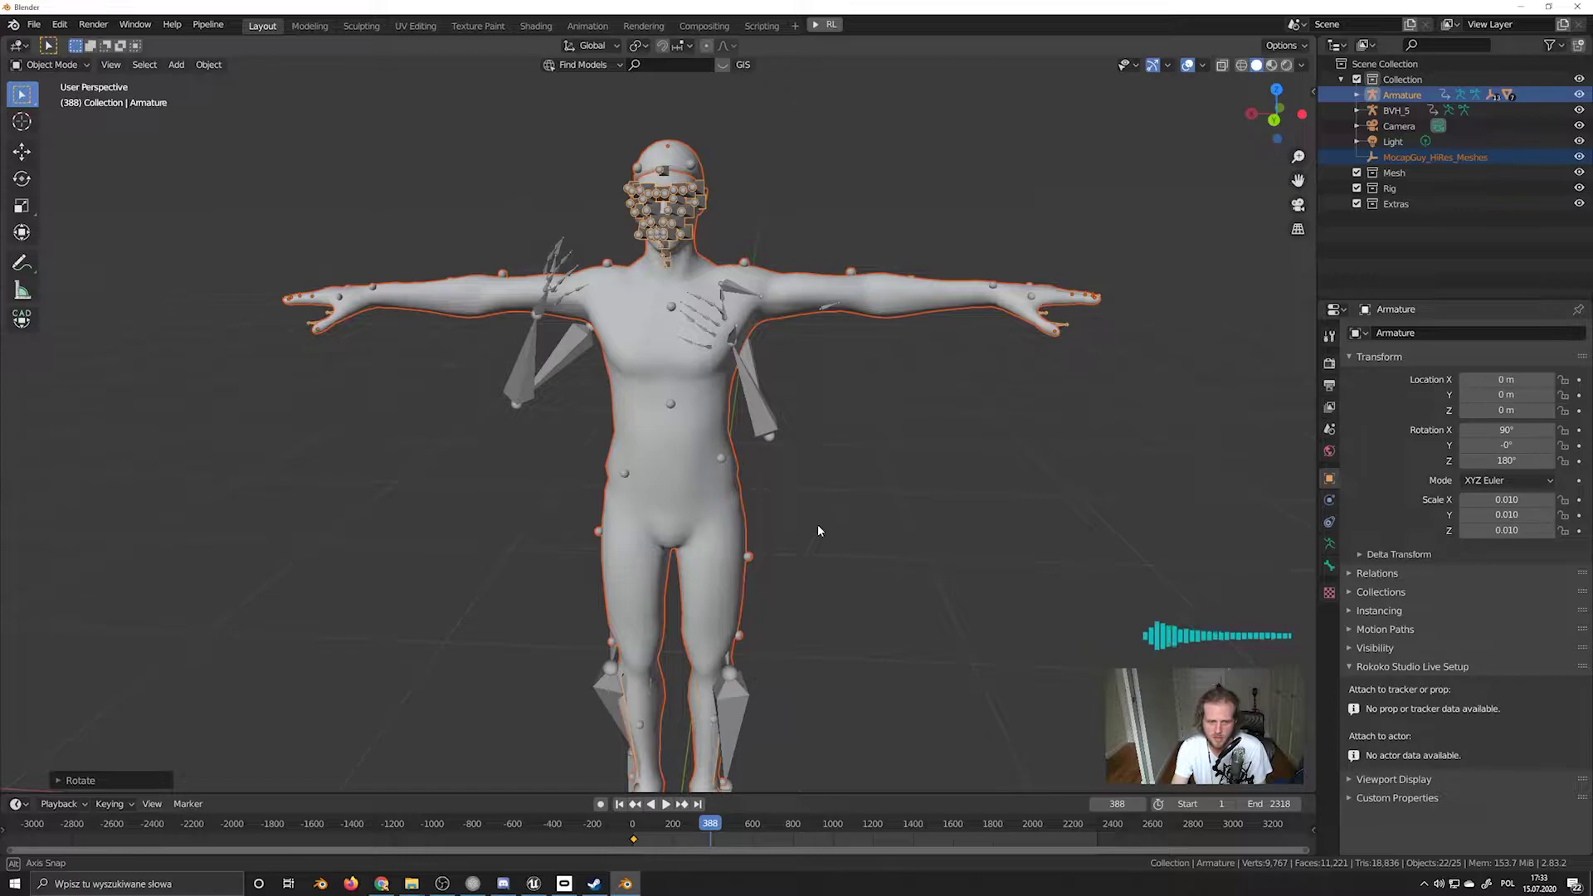
Select the BVH_5 armature and move the timeline to frame 124, briefly playing the animation
left_click(759, 414)
scroll(932, 455, "down", 3)
left_click(655, 825)
key("space")
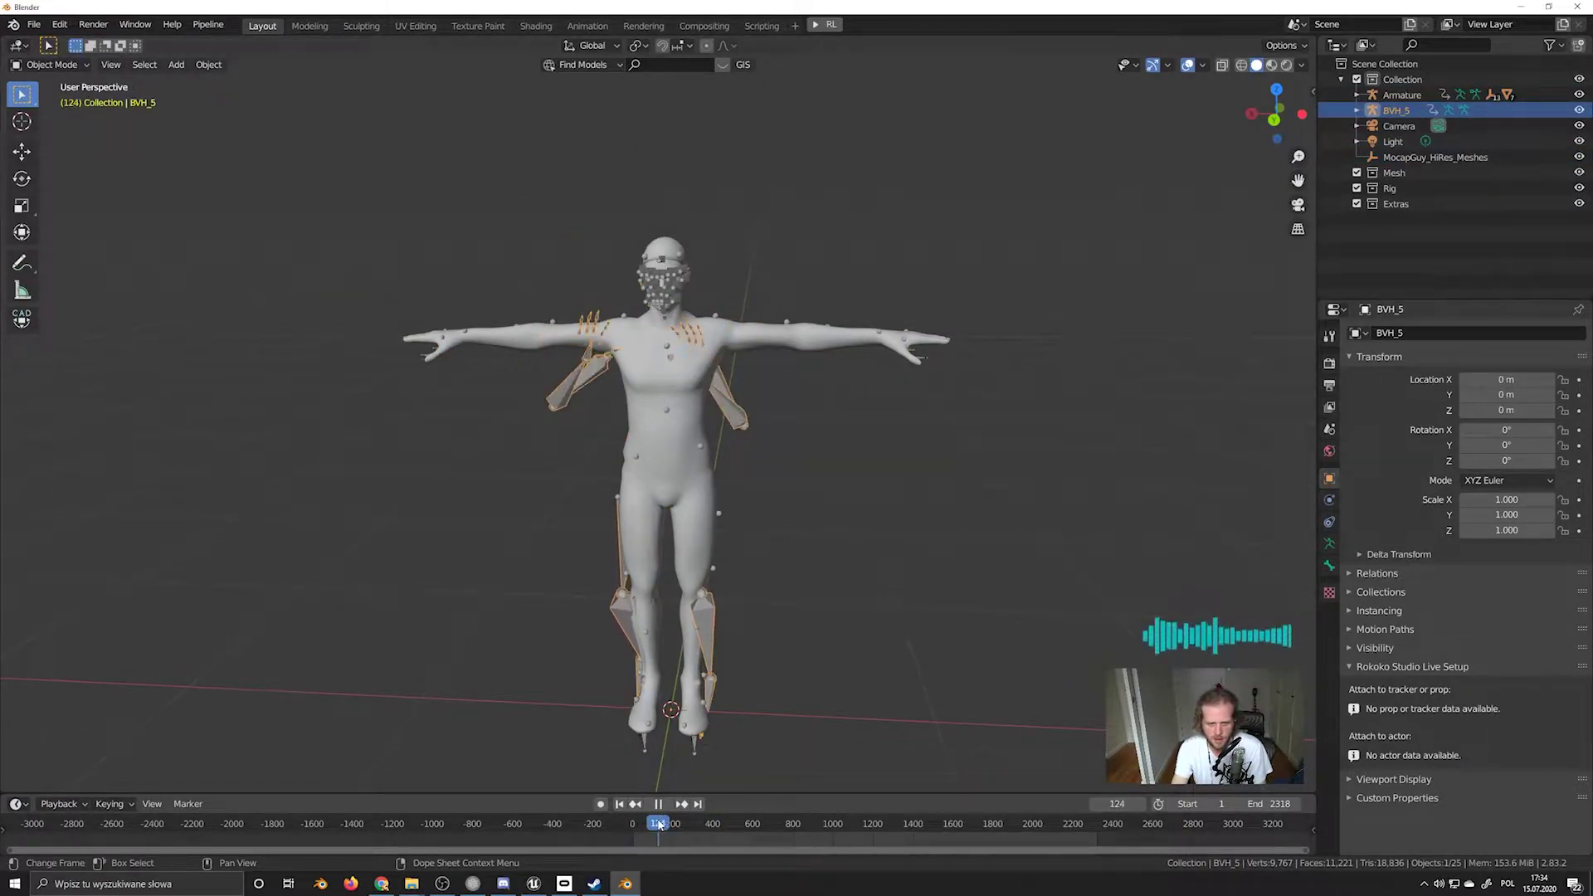
key("space")
Examine the BVH_5 bones in Edit Mode against the character's head and hand, and return to Object Mode
key("Tab")
middle_click_drag(680, 487, 843, 448)
scroll(721, 346, "up", 3)
scroll(814, 312, "down", 4)
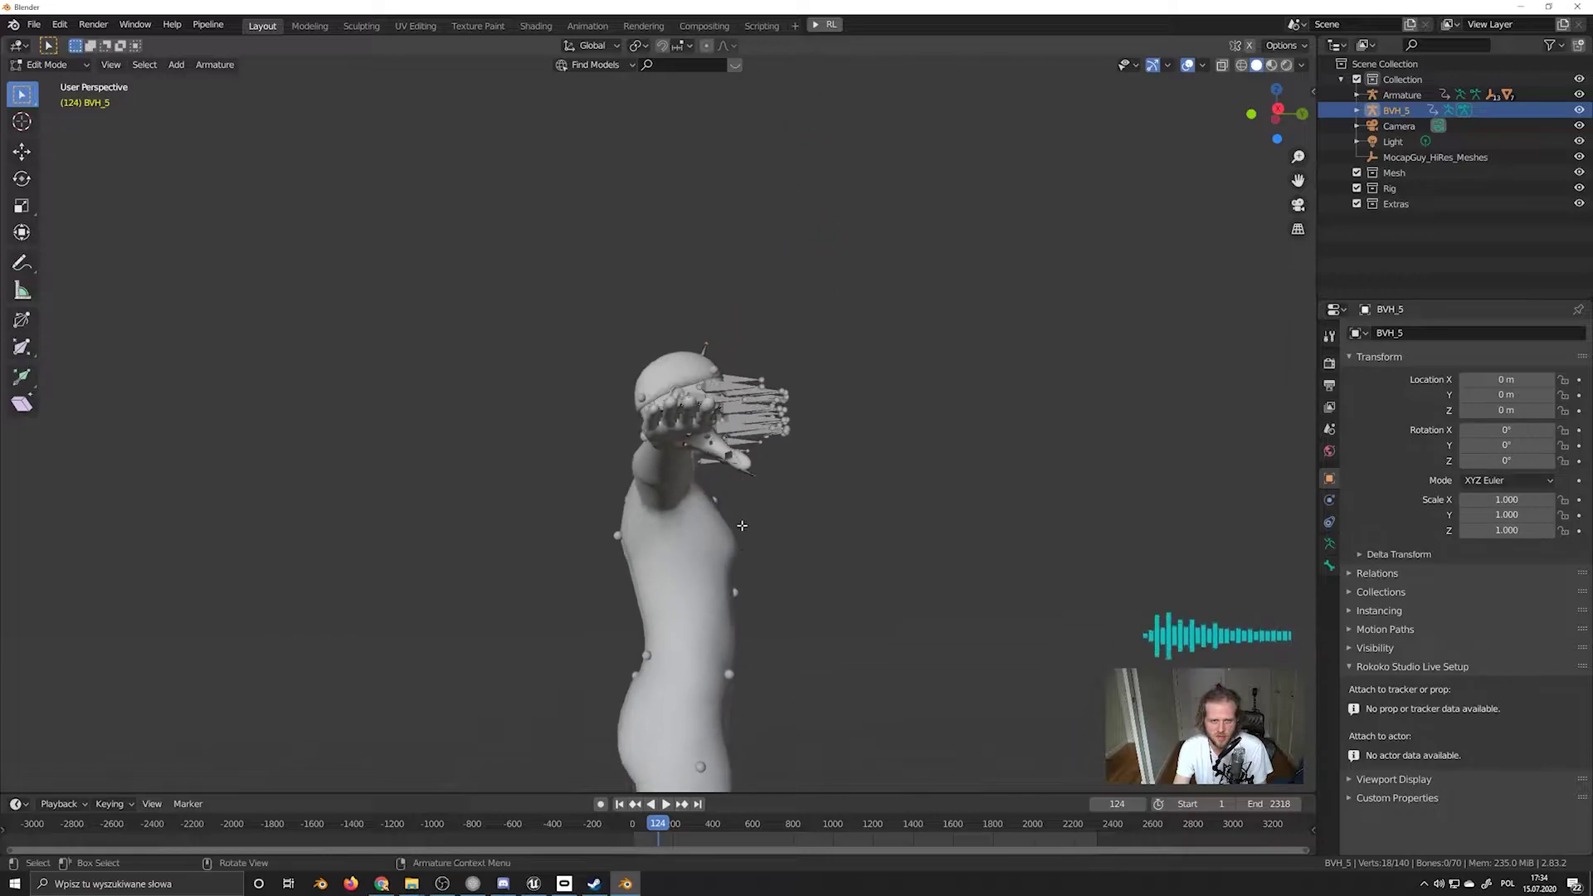
middle_click_drag(746, 431, 729, 498)
scroll(703, 565, "up", 4)
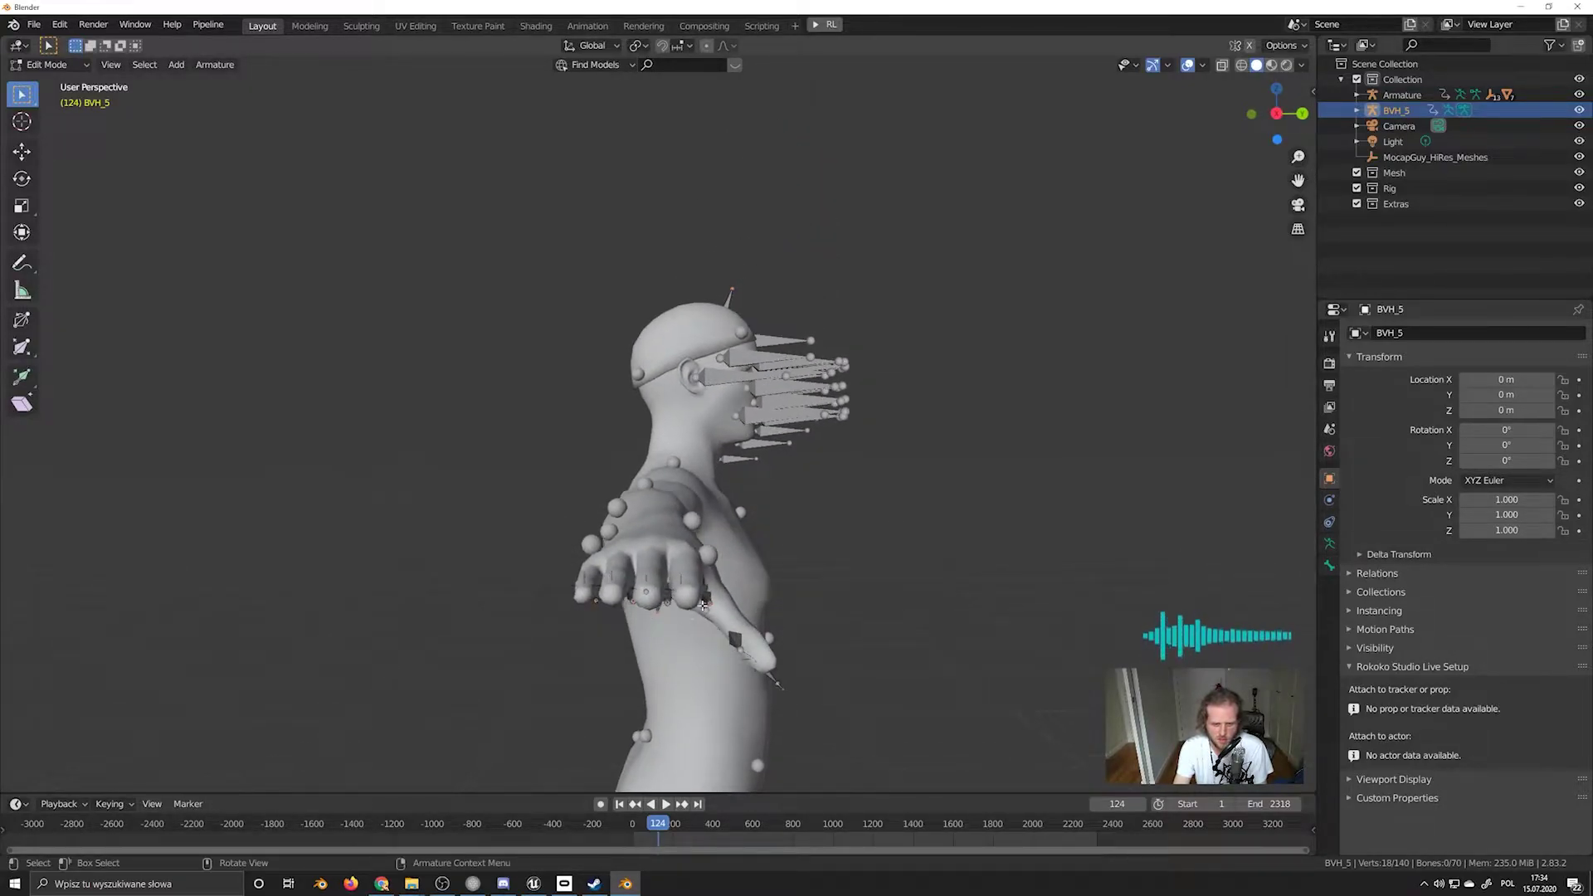
middle_click_drag(617, 602, 650, 573)
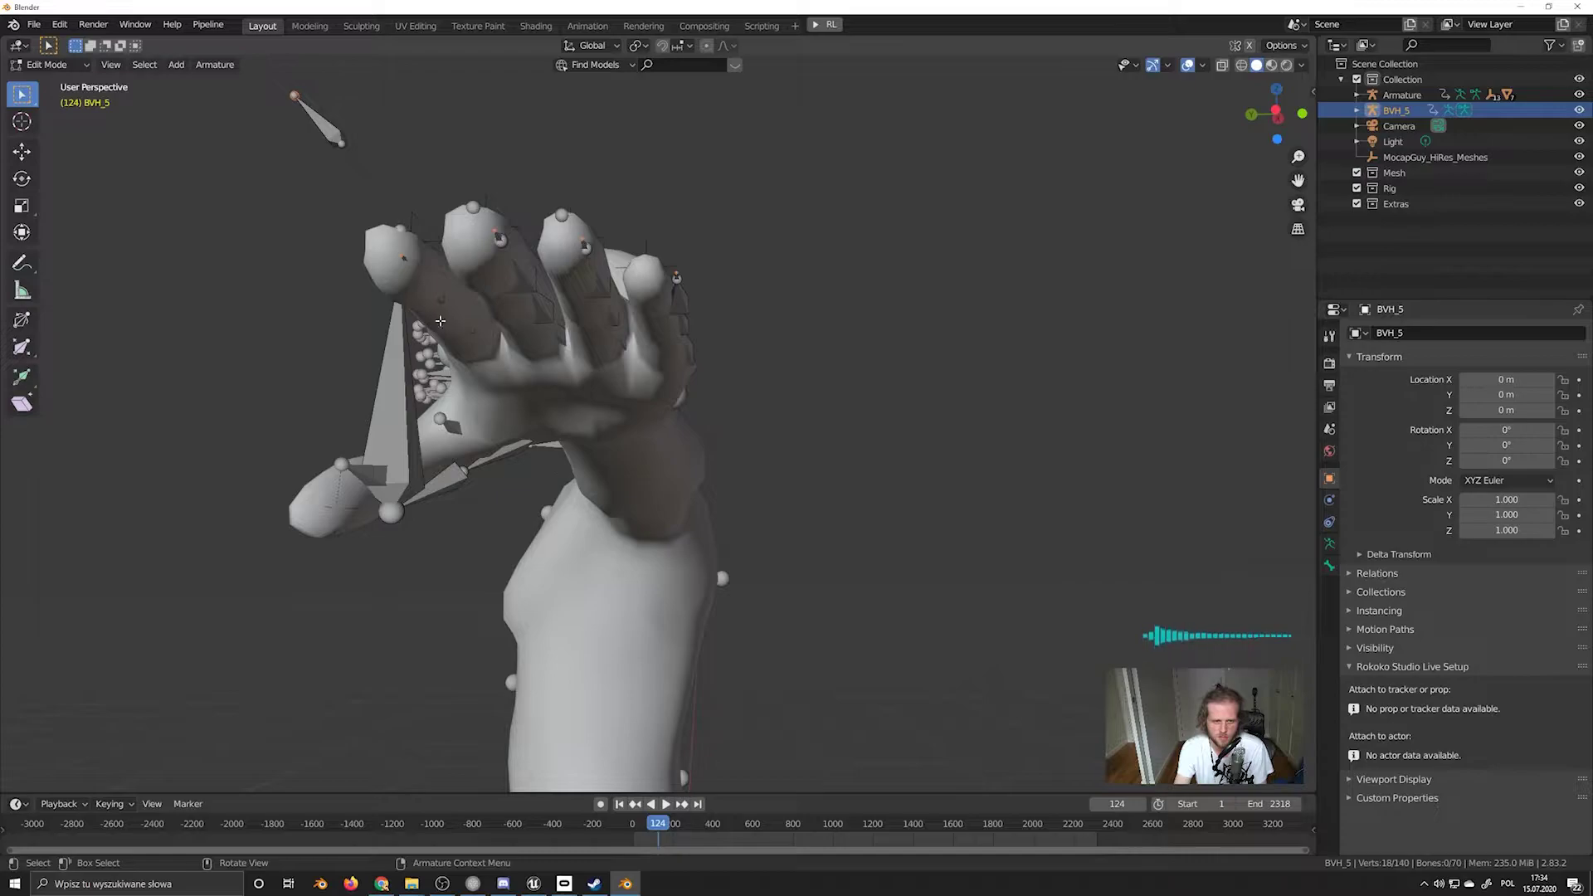
scroll(515, 409, "down", 10)
key("Tab")
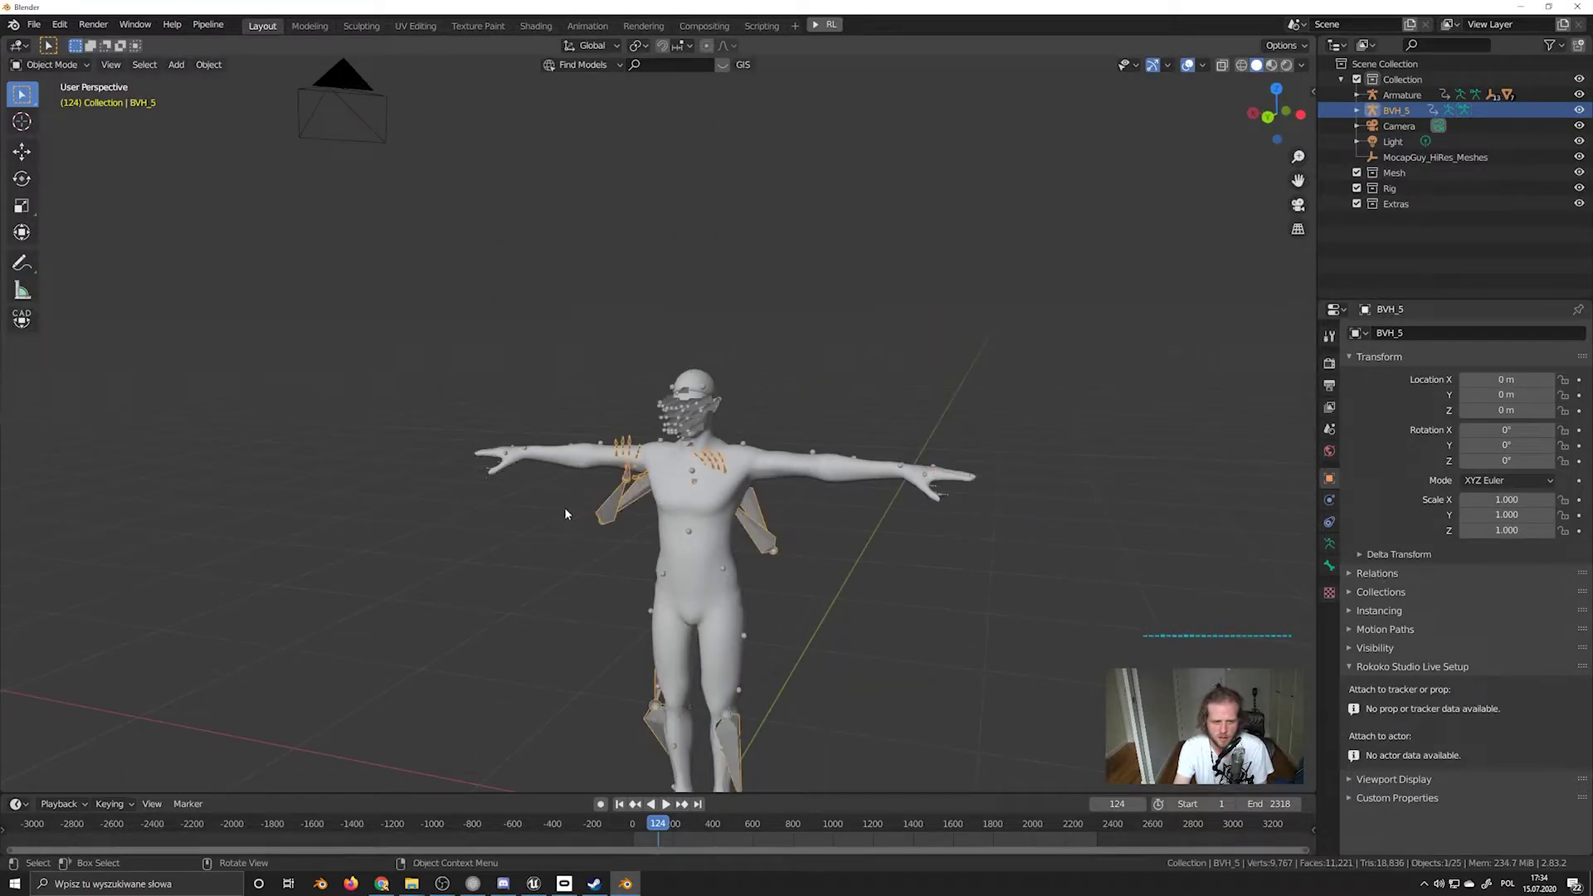
Play the motion briefly near the start of the timeline and set the current frame to 0
middle_click_drag(565, 506, 599, 524)
left_click(641, 829)
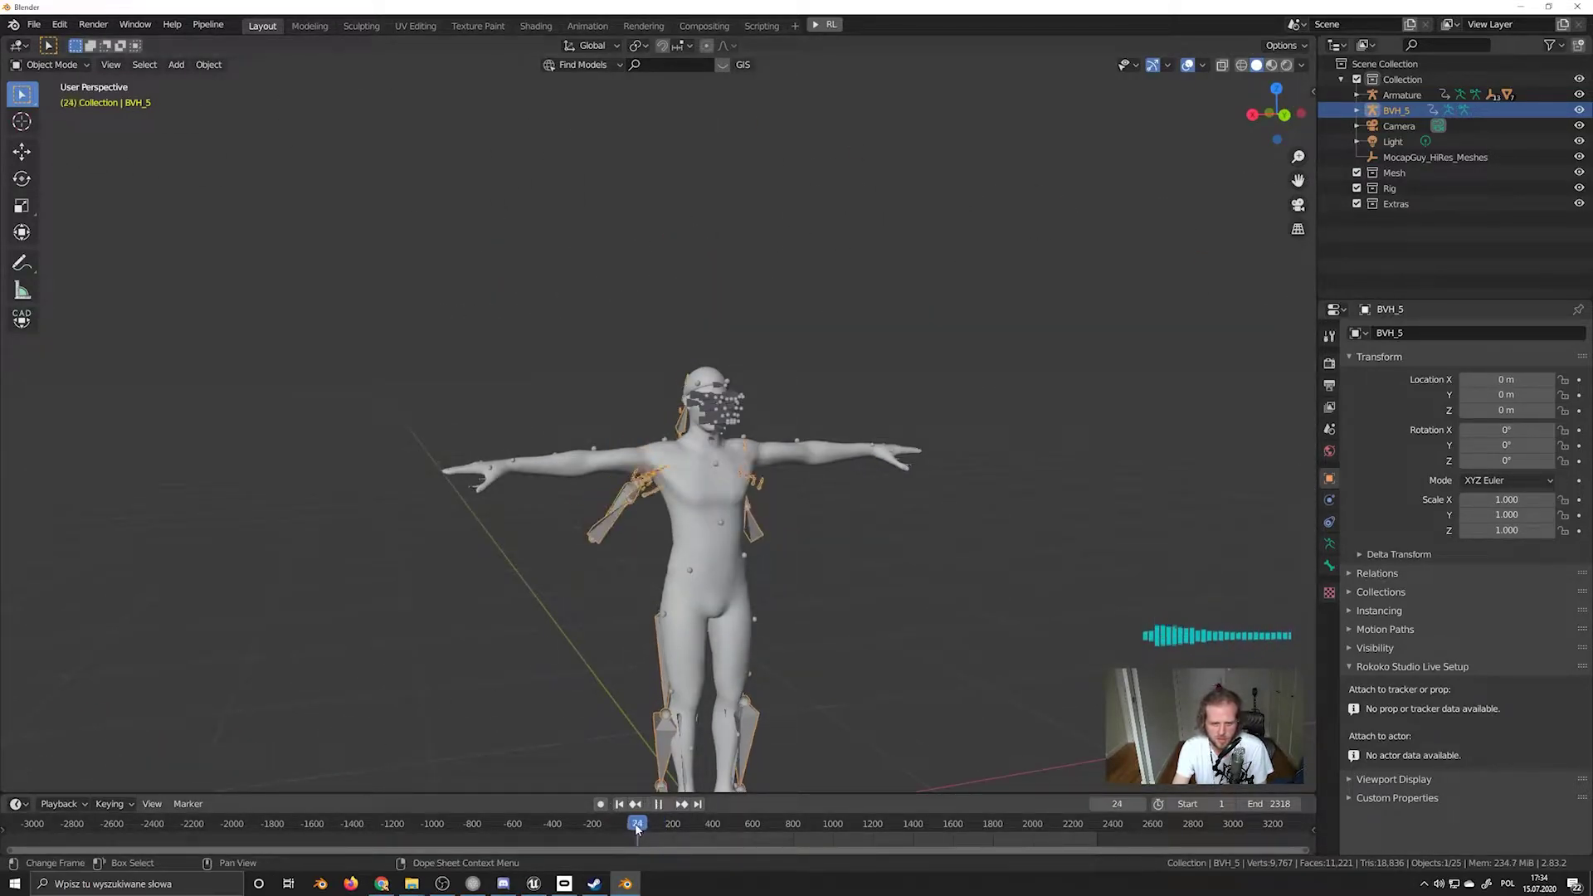
key("space")
key("space")
left_click(633, 828)
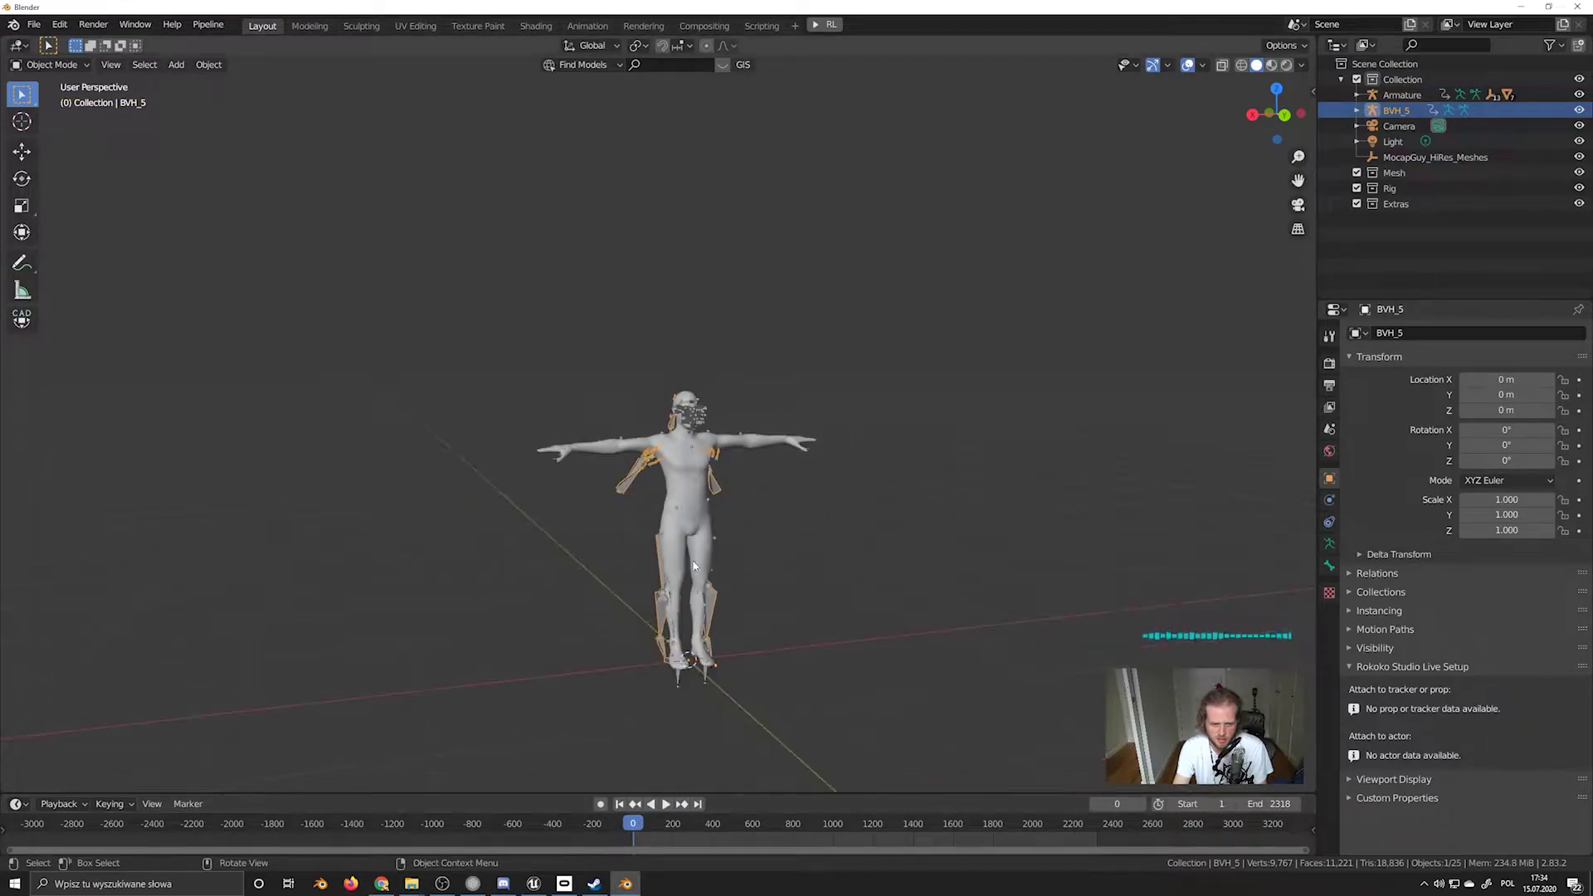
Move the BVH_5 armature along the X axis to about 1.69 m so it stands beside the character, and deselect it
middle_click_drag(626, 573, 615, 554)
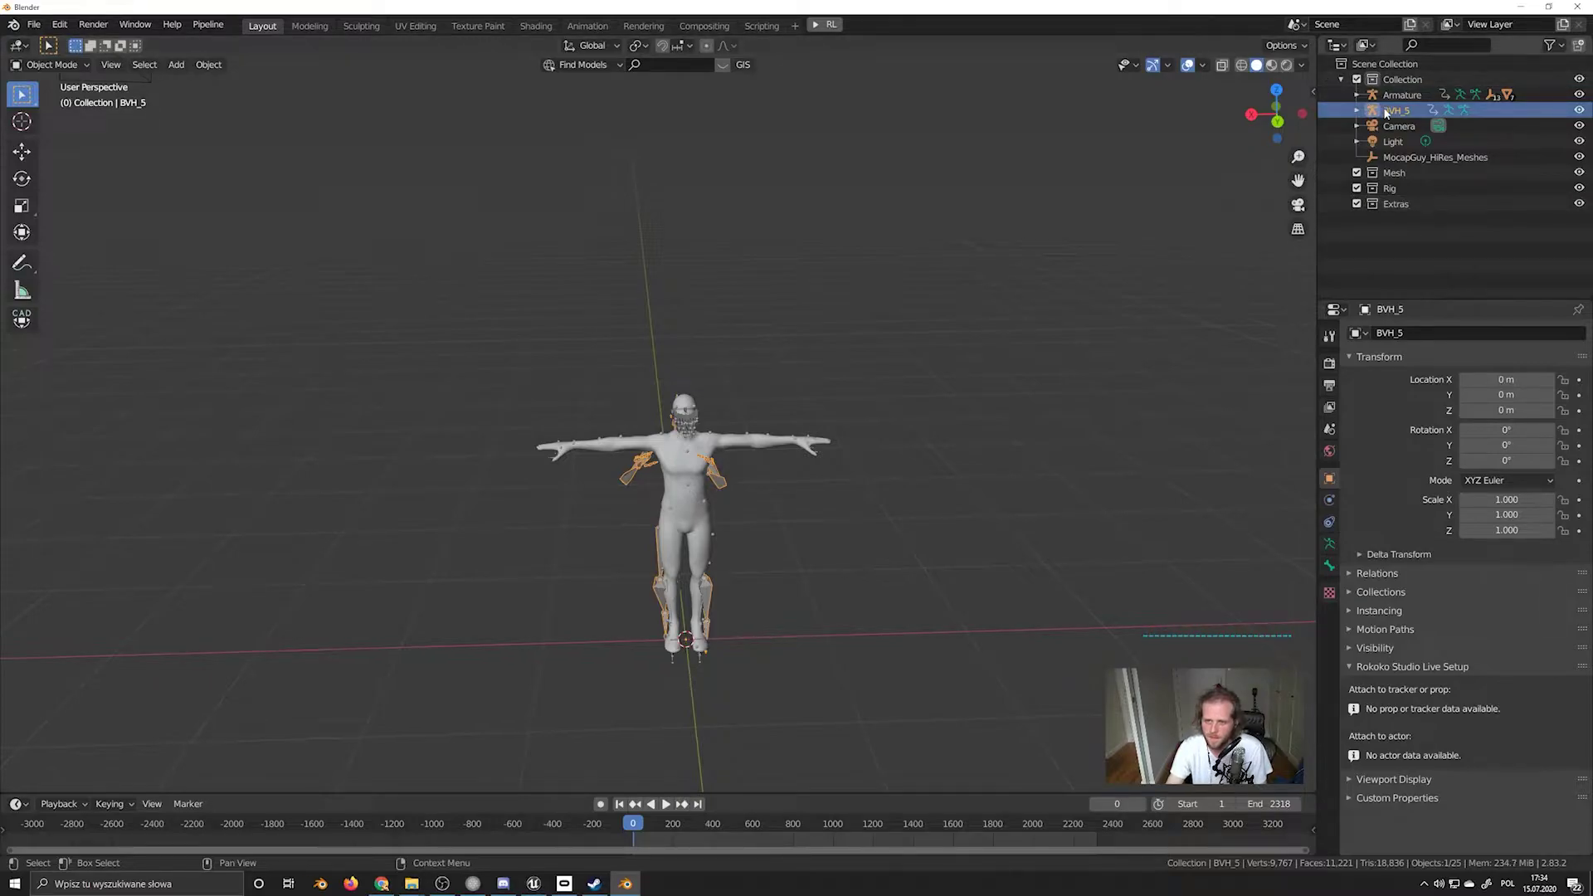
key("g")
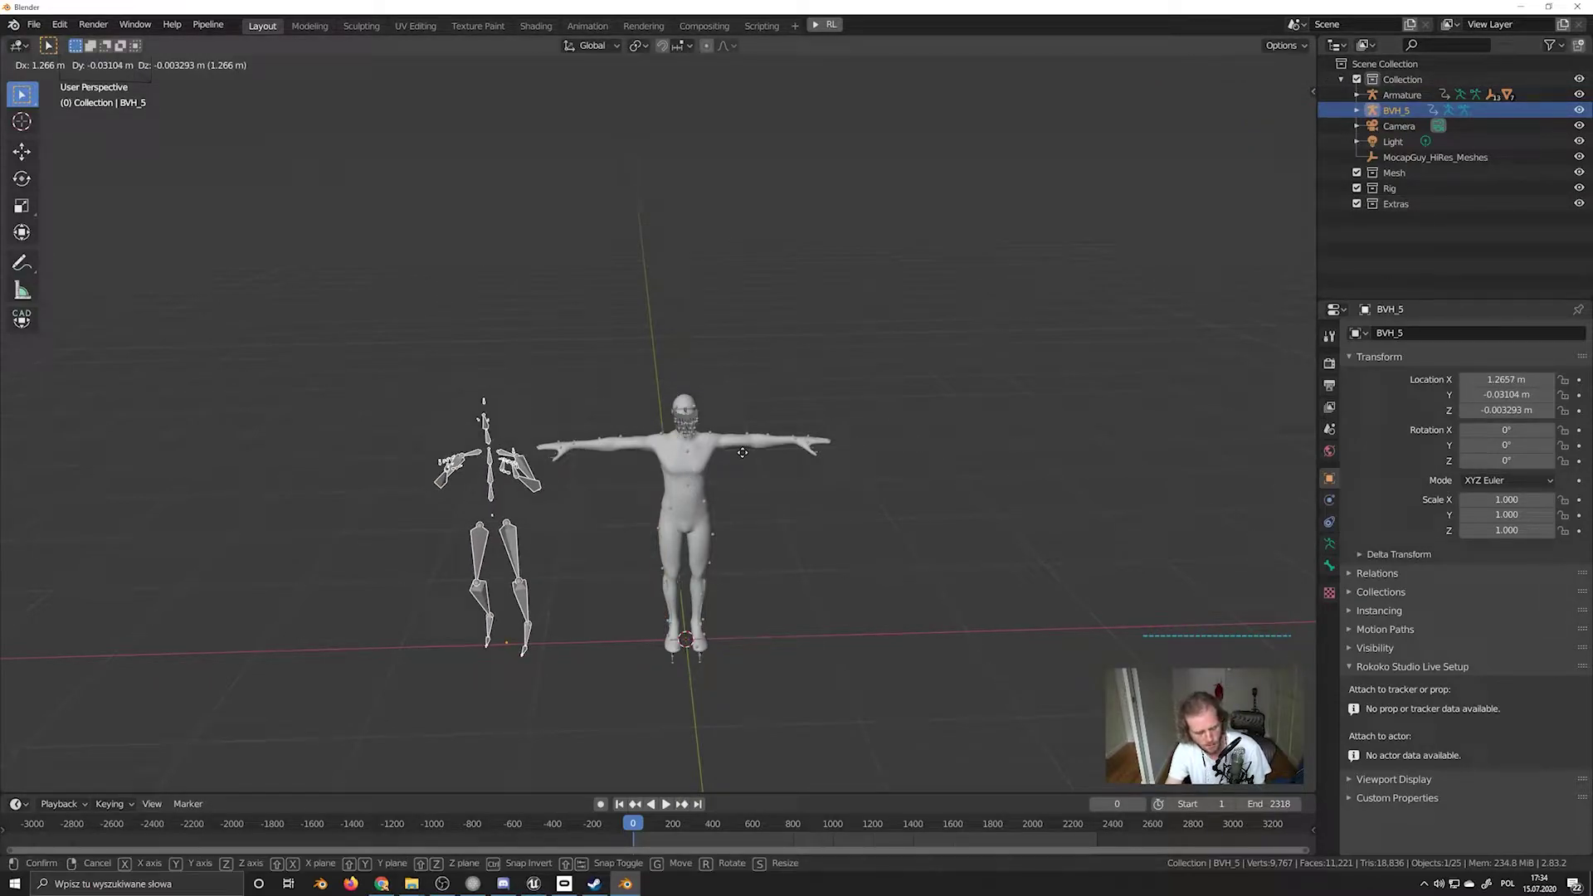
key("x")
left_click(683, 491)
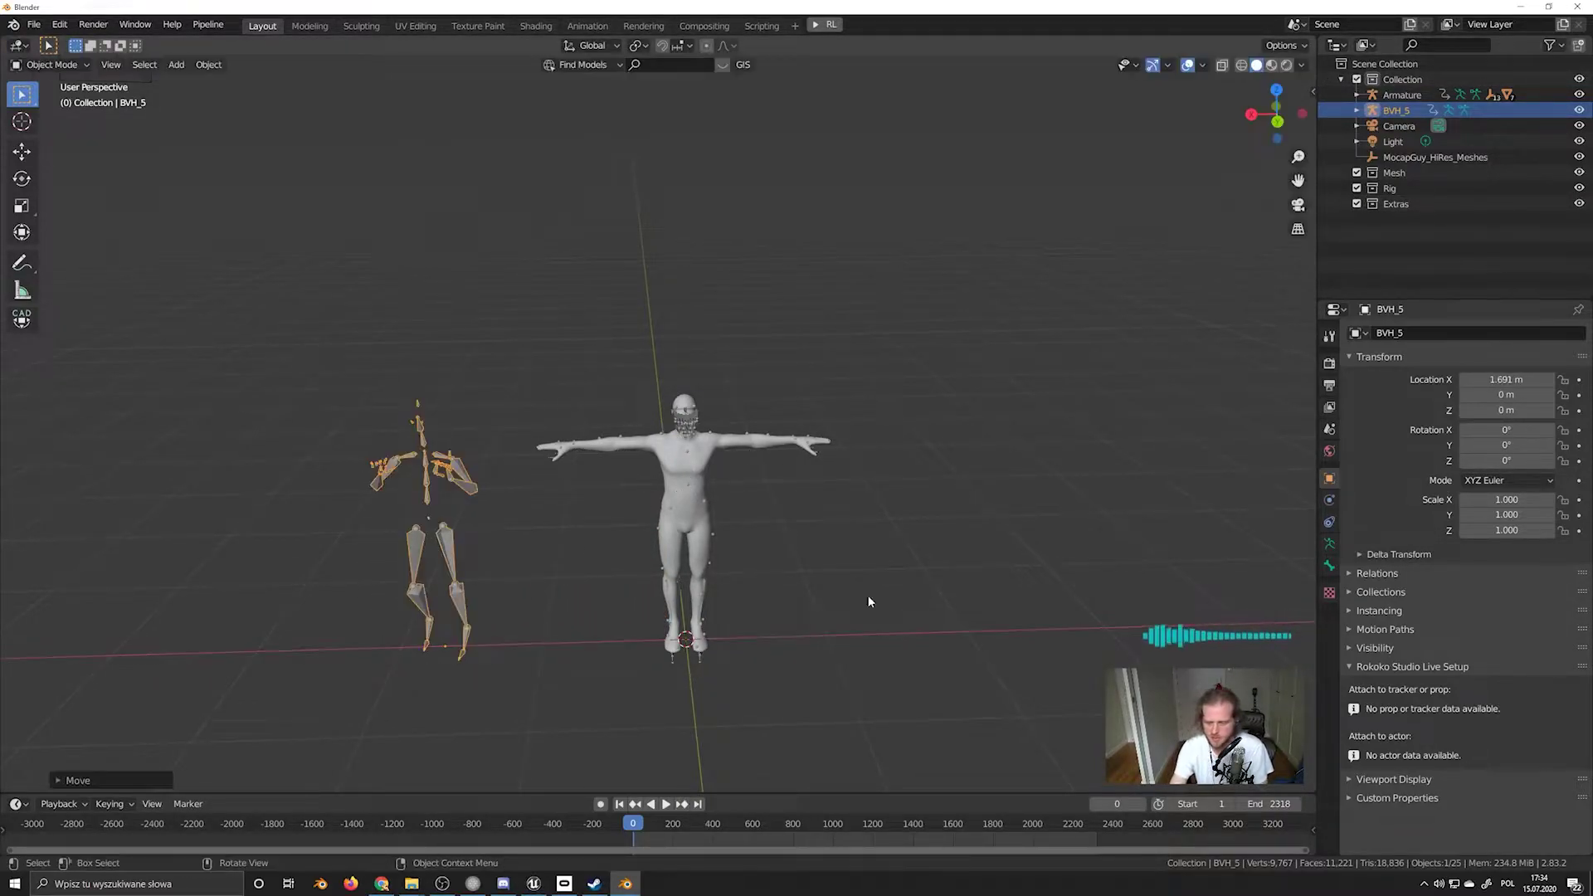
left_click(819, 645)
middle_click_drag(819, 645, 687, 633)
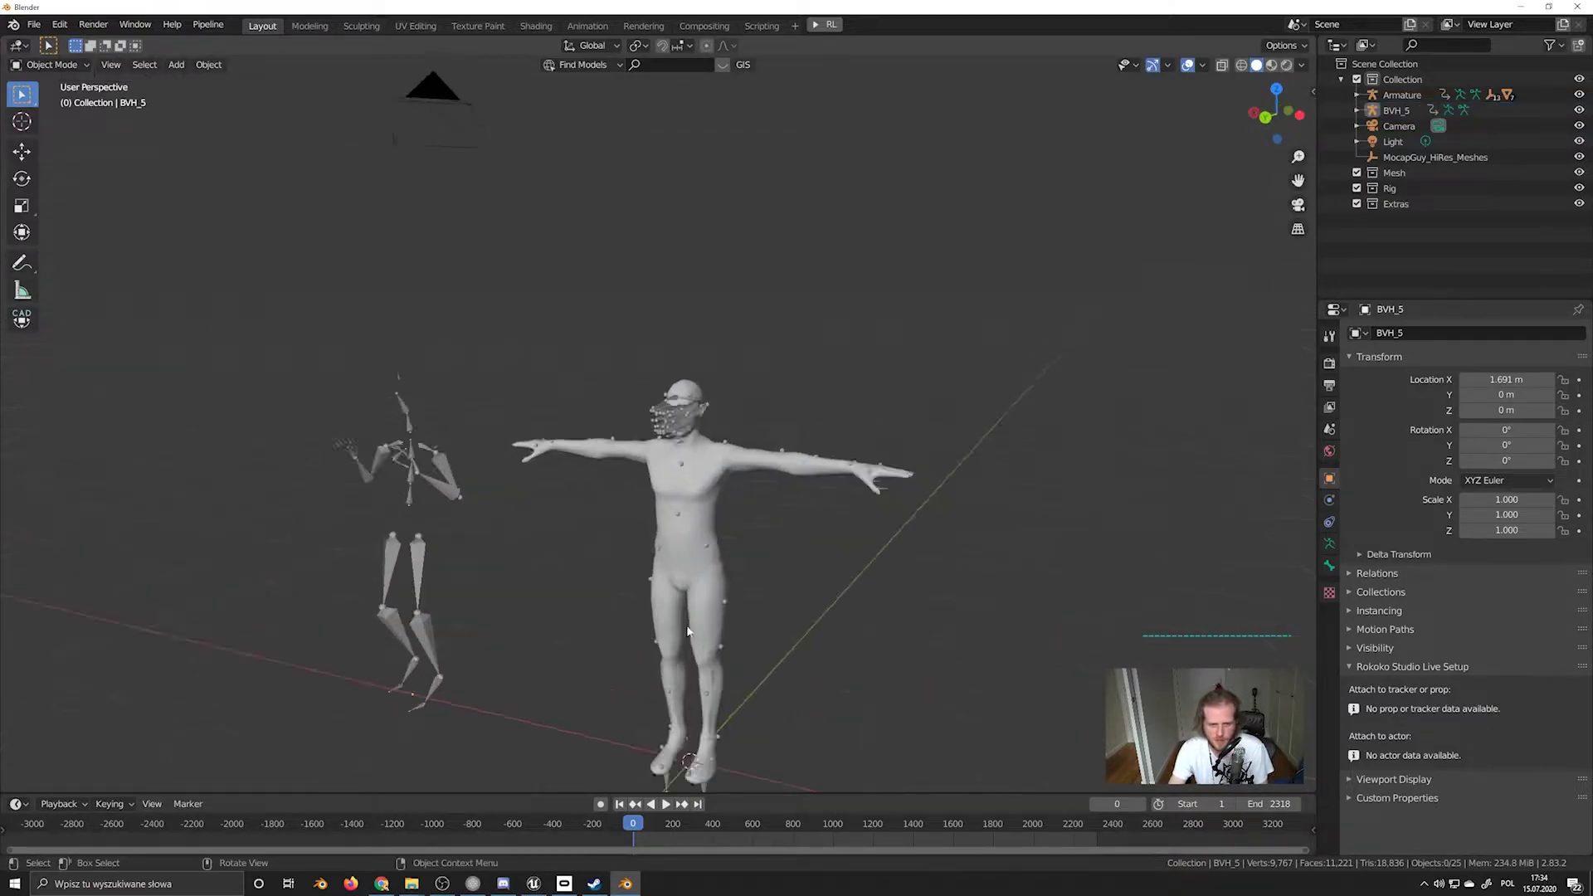
left_click(419, 496)
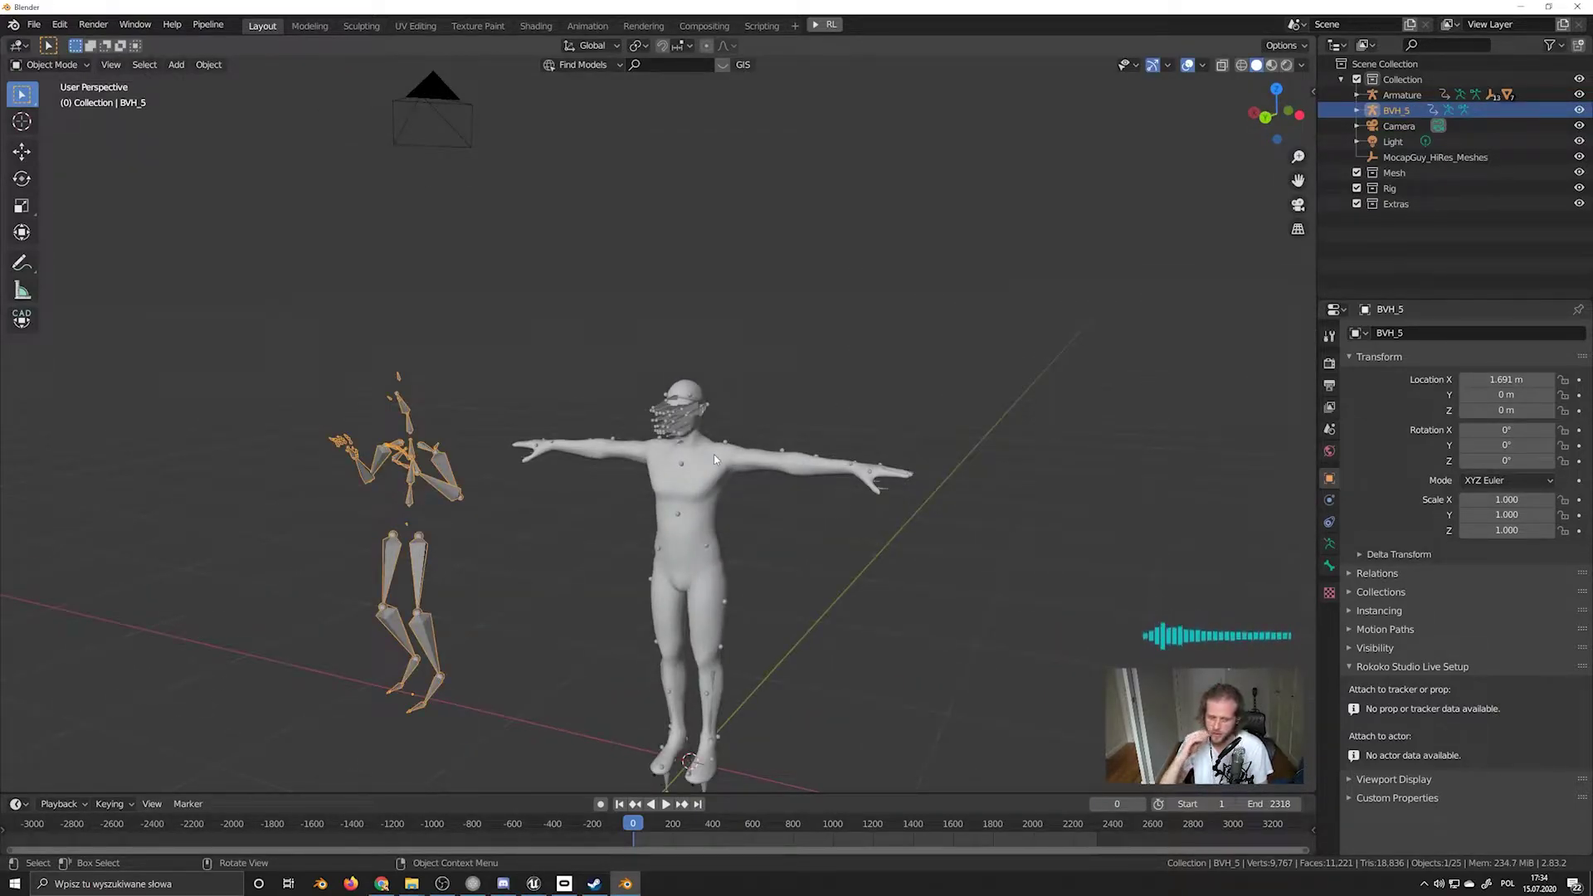
left_click(855, 629)
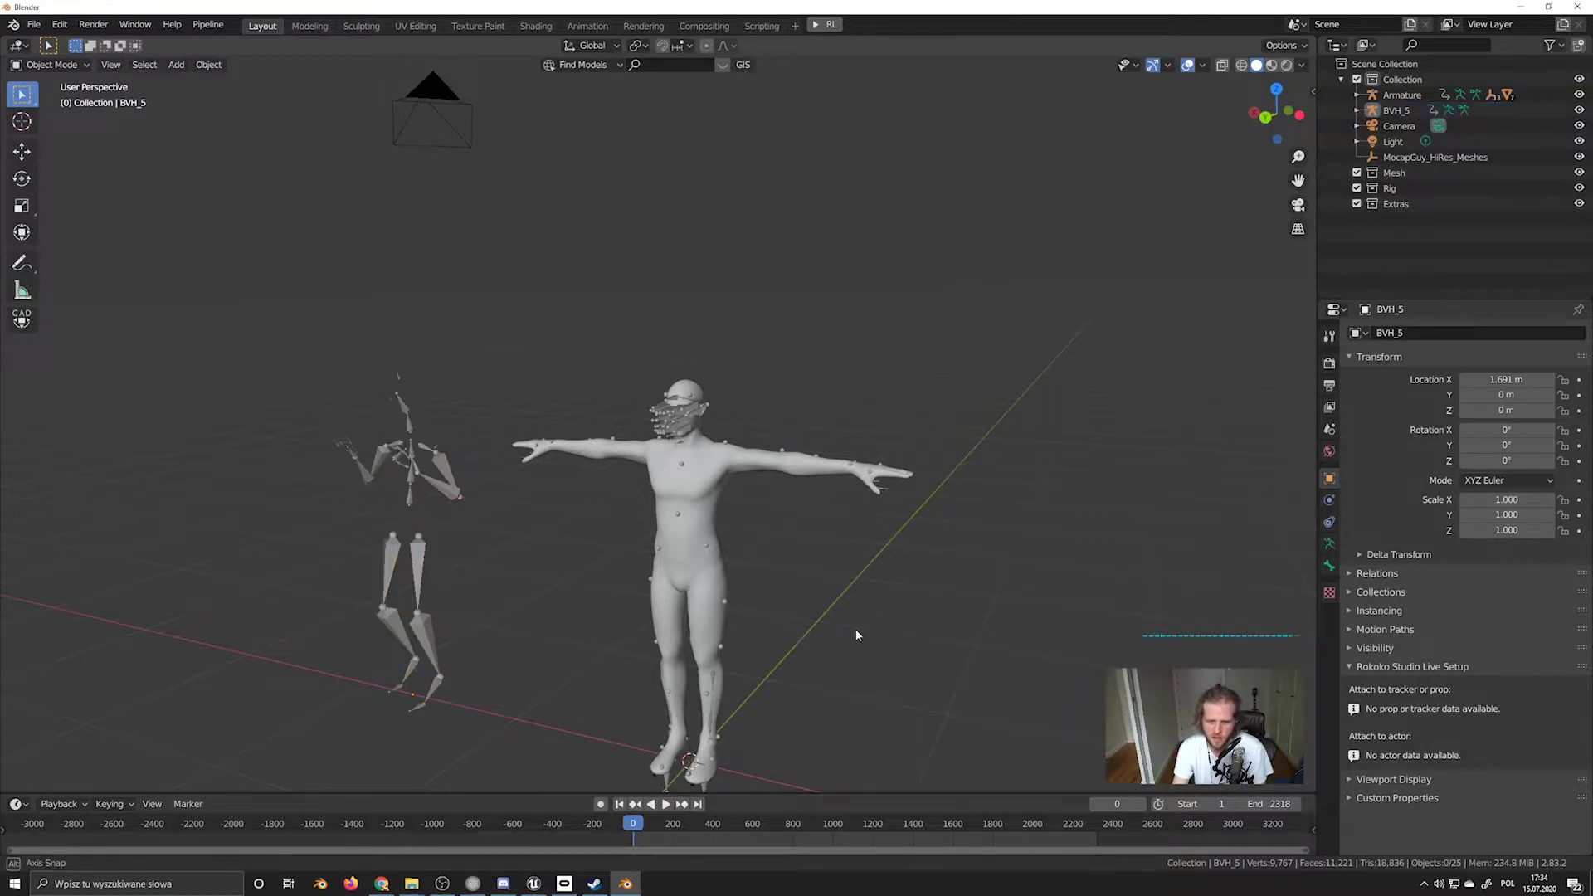
Add a plane as the floor under both figures, scale it up to about 6.7, and deselect it
middle_click_drag(855, 629, 864, 634)
key("shift+a")
mouse_move(703, 560)
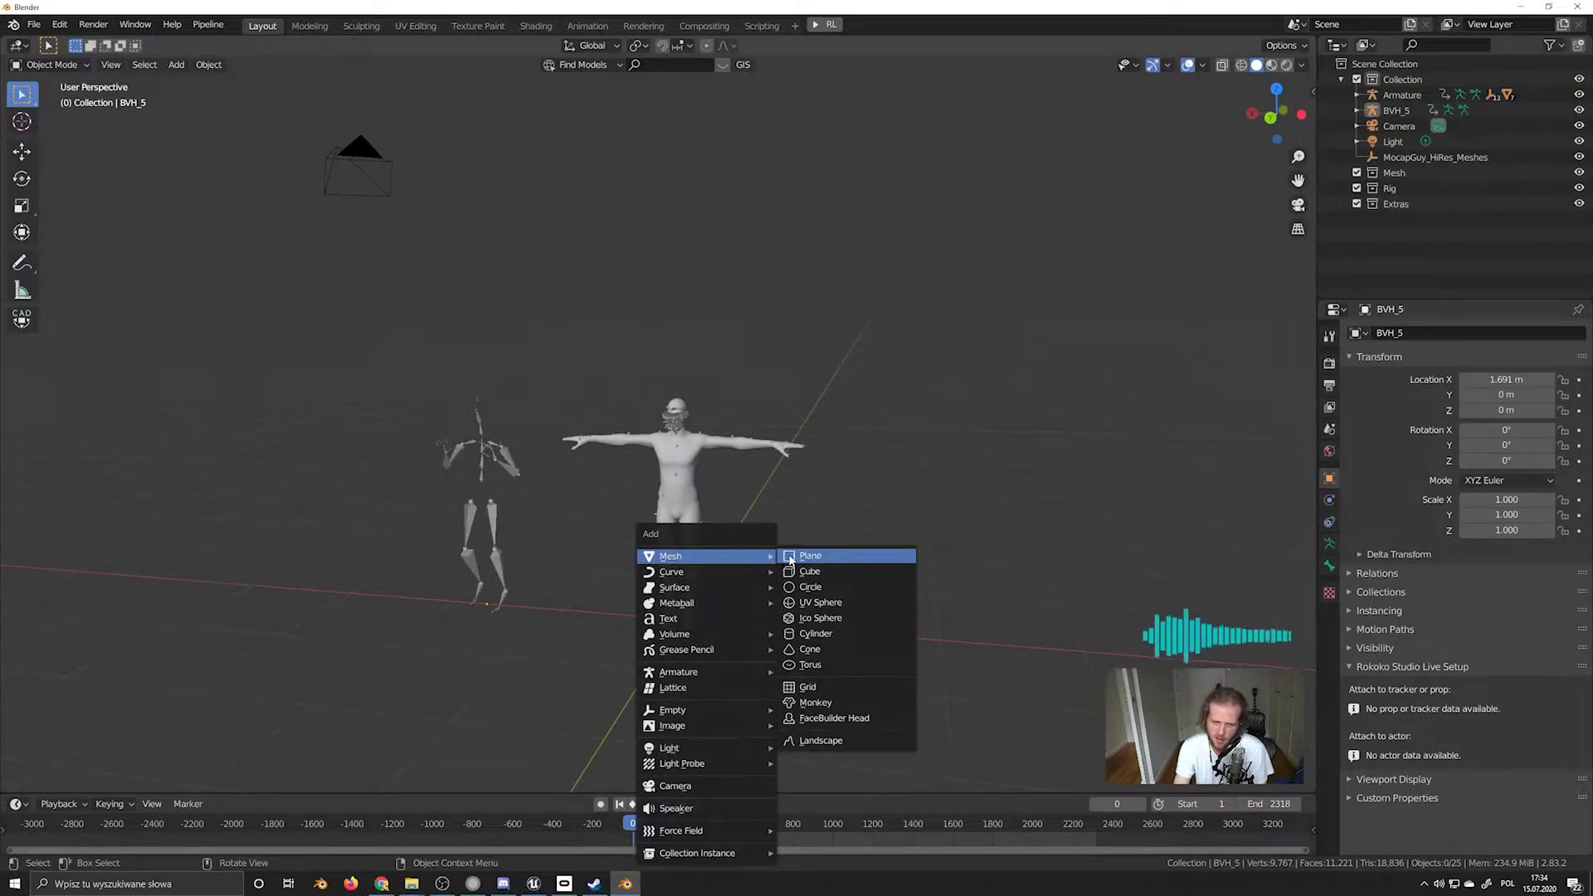
left_click(810, 556)
key("s")
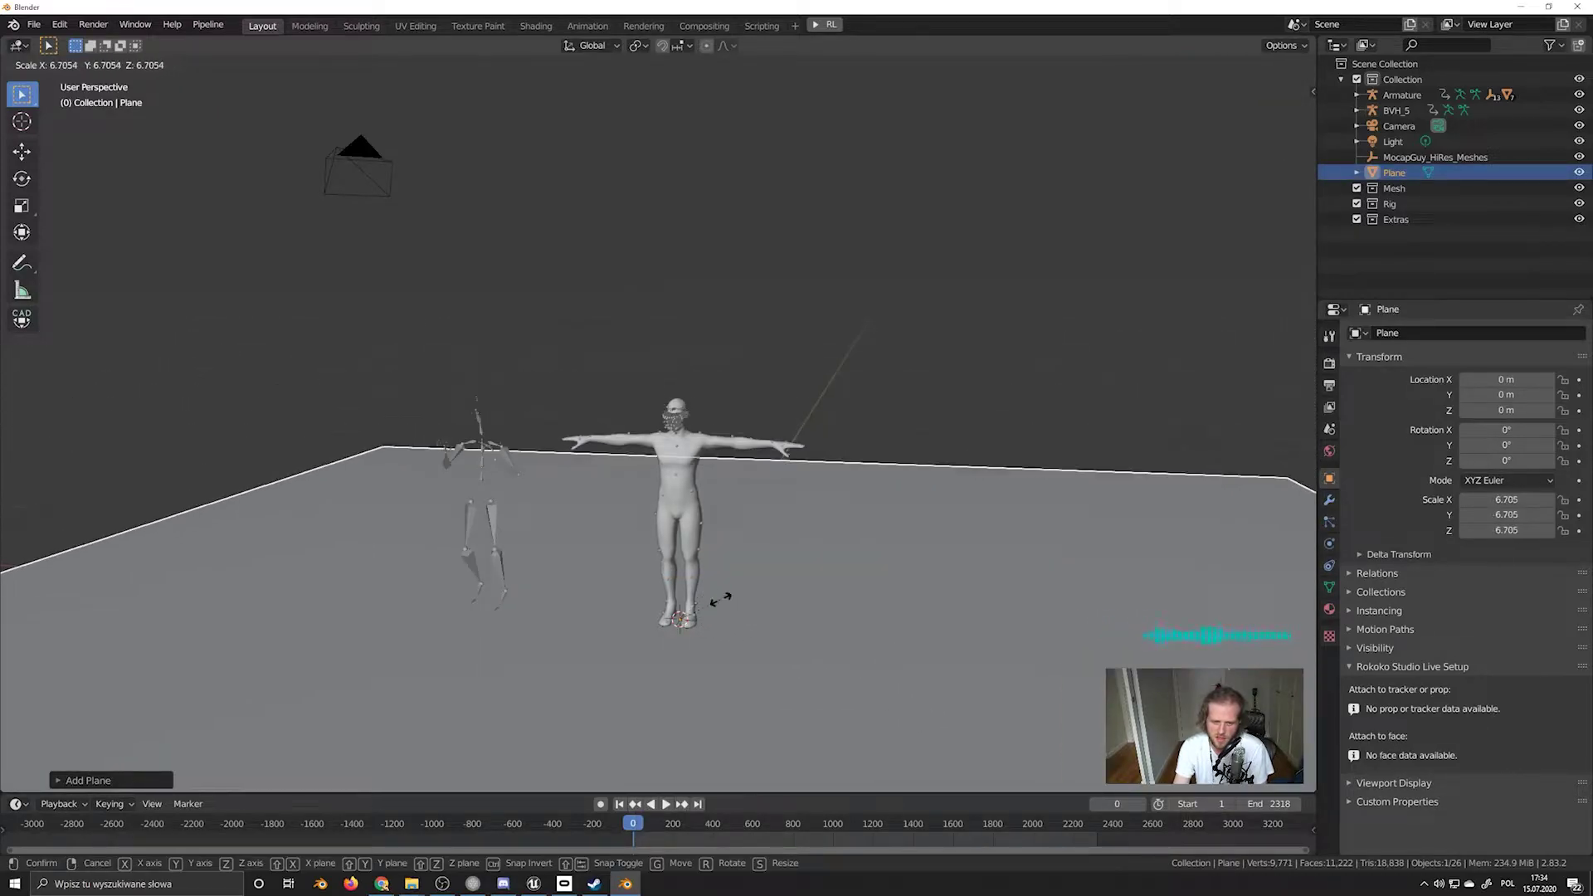
left_click(717, 605)
key("alt+a")
Play the skeleton's motion beside the character, skip ahead to around frame 690 and stop at frame 826
middle_click_drag(837, 566, 569, 547)
scroll(627, 581, "up", 4)
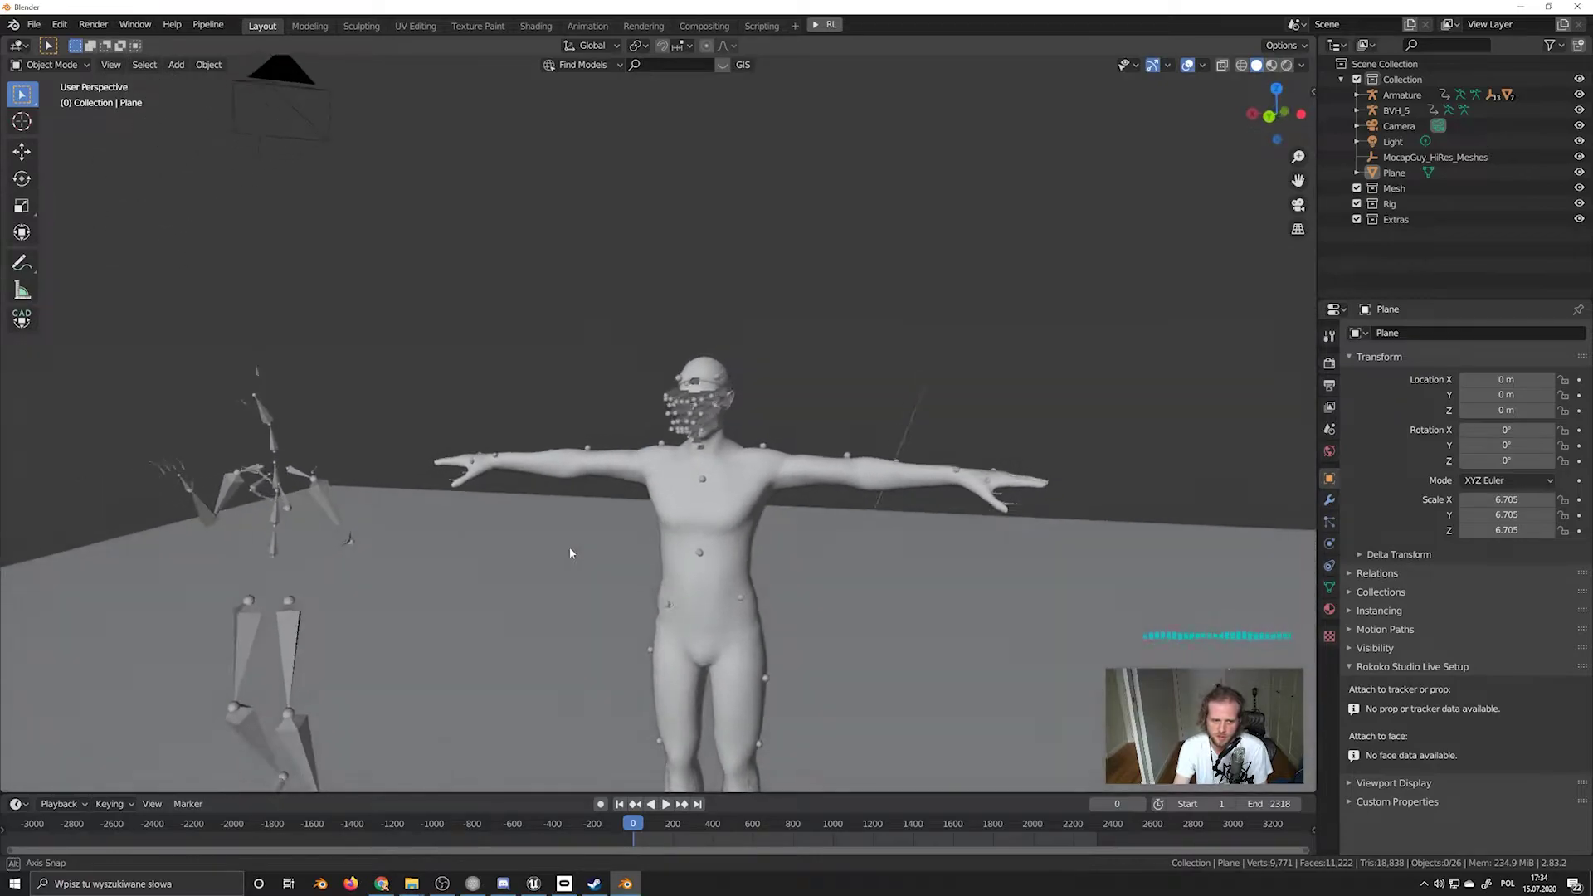
key("space")
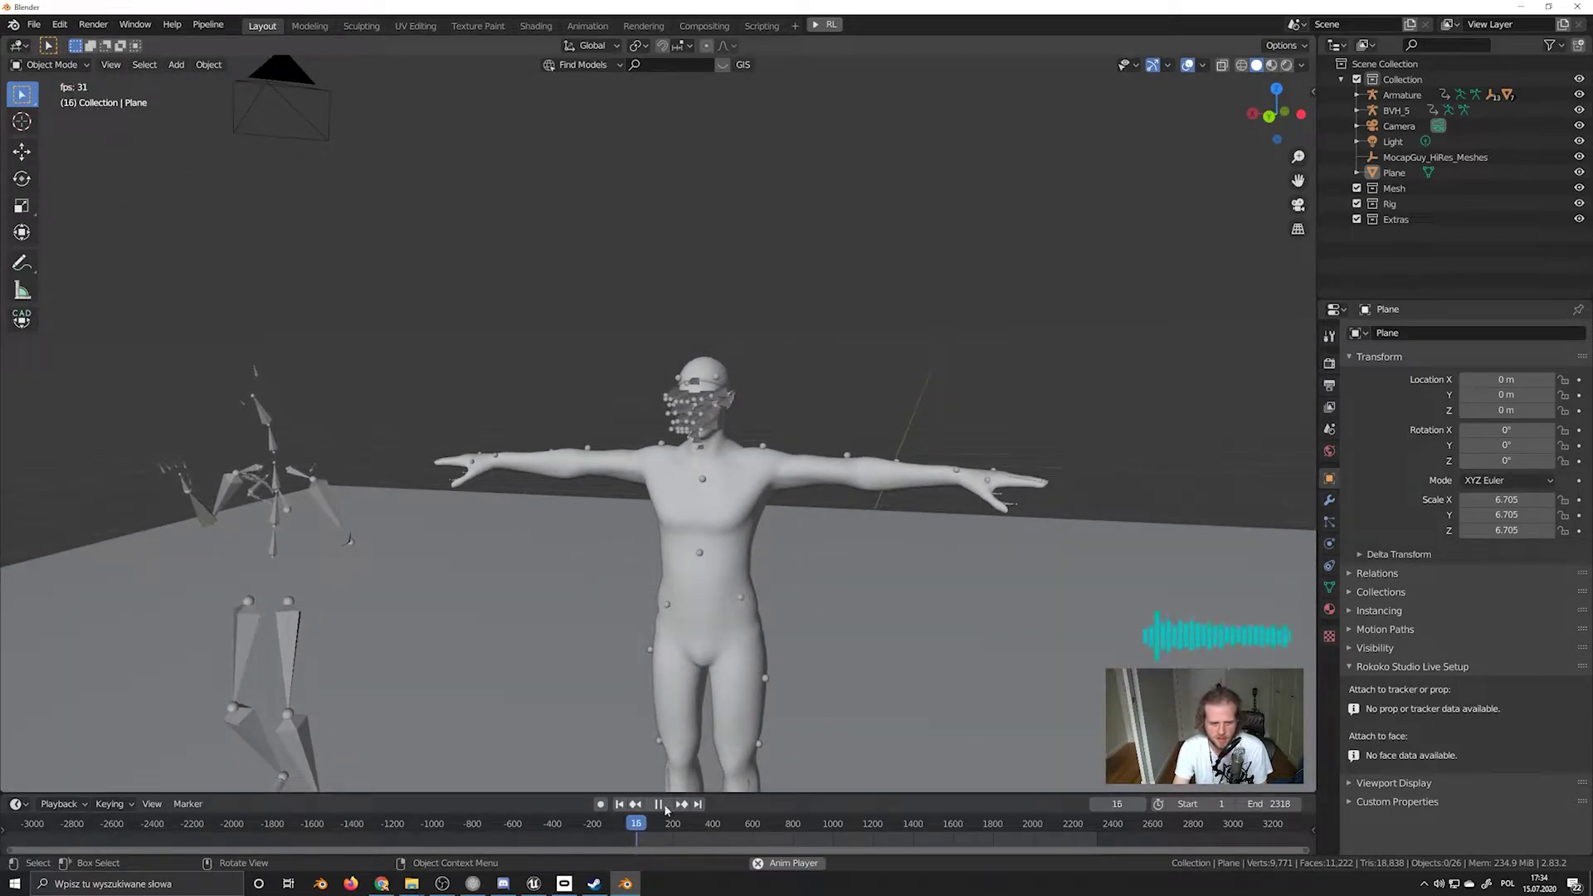
left_click_drag(686, 827, 746, 828)
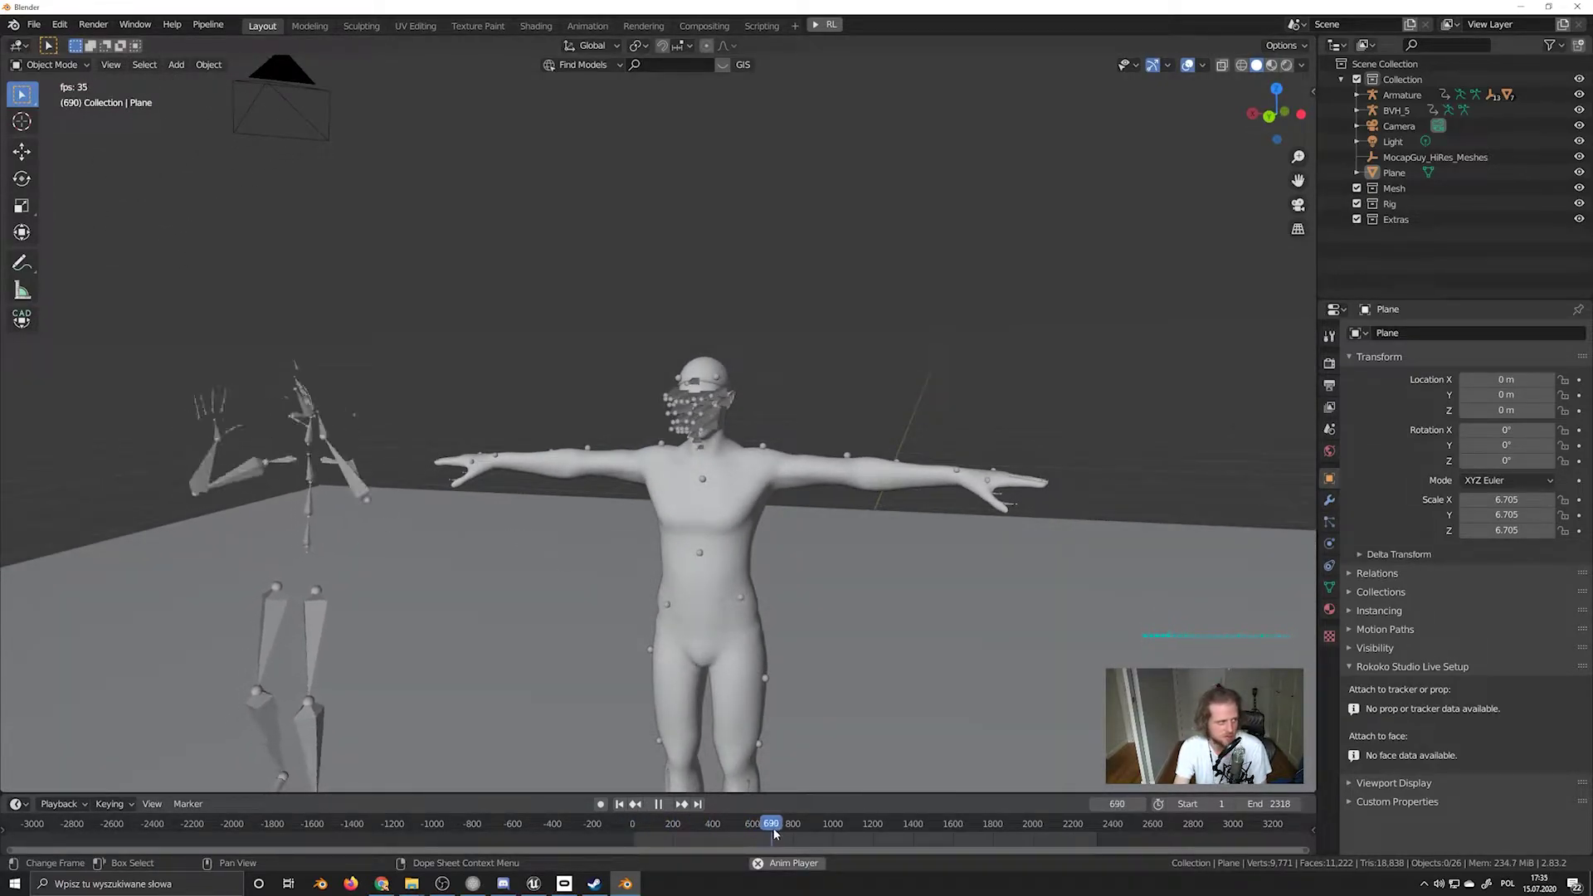
middle_click_drag(541, 612, 577, 590)
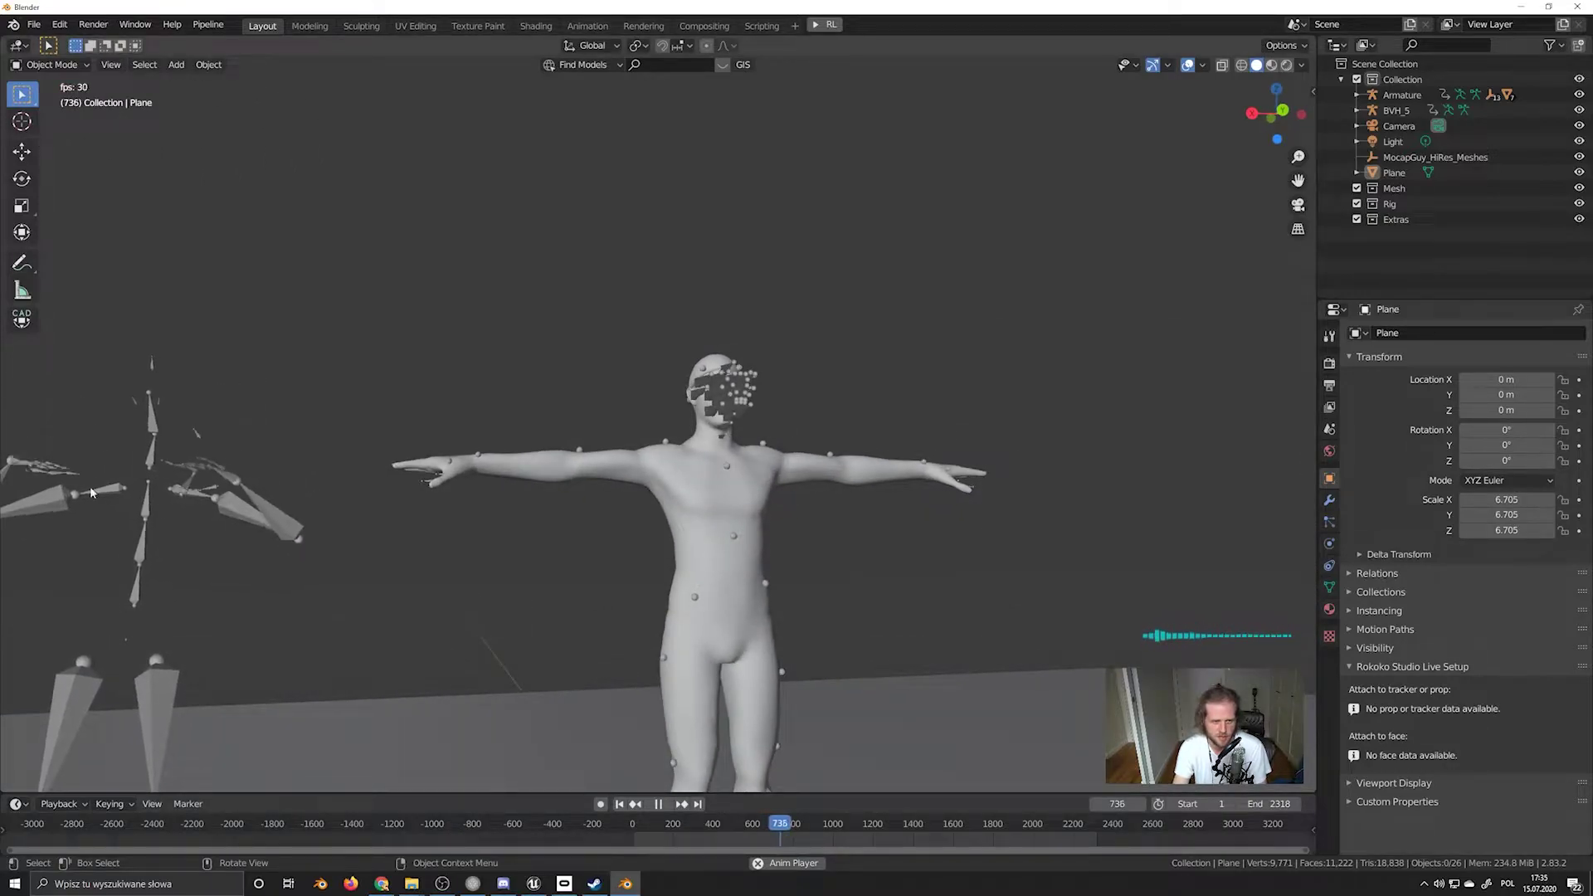
middle_click_drag(428, 501, 324, 538)
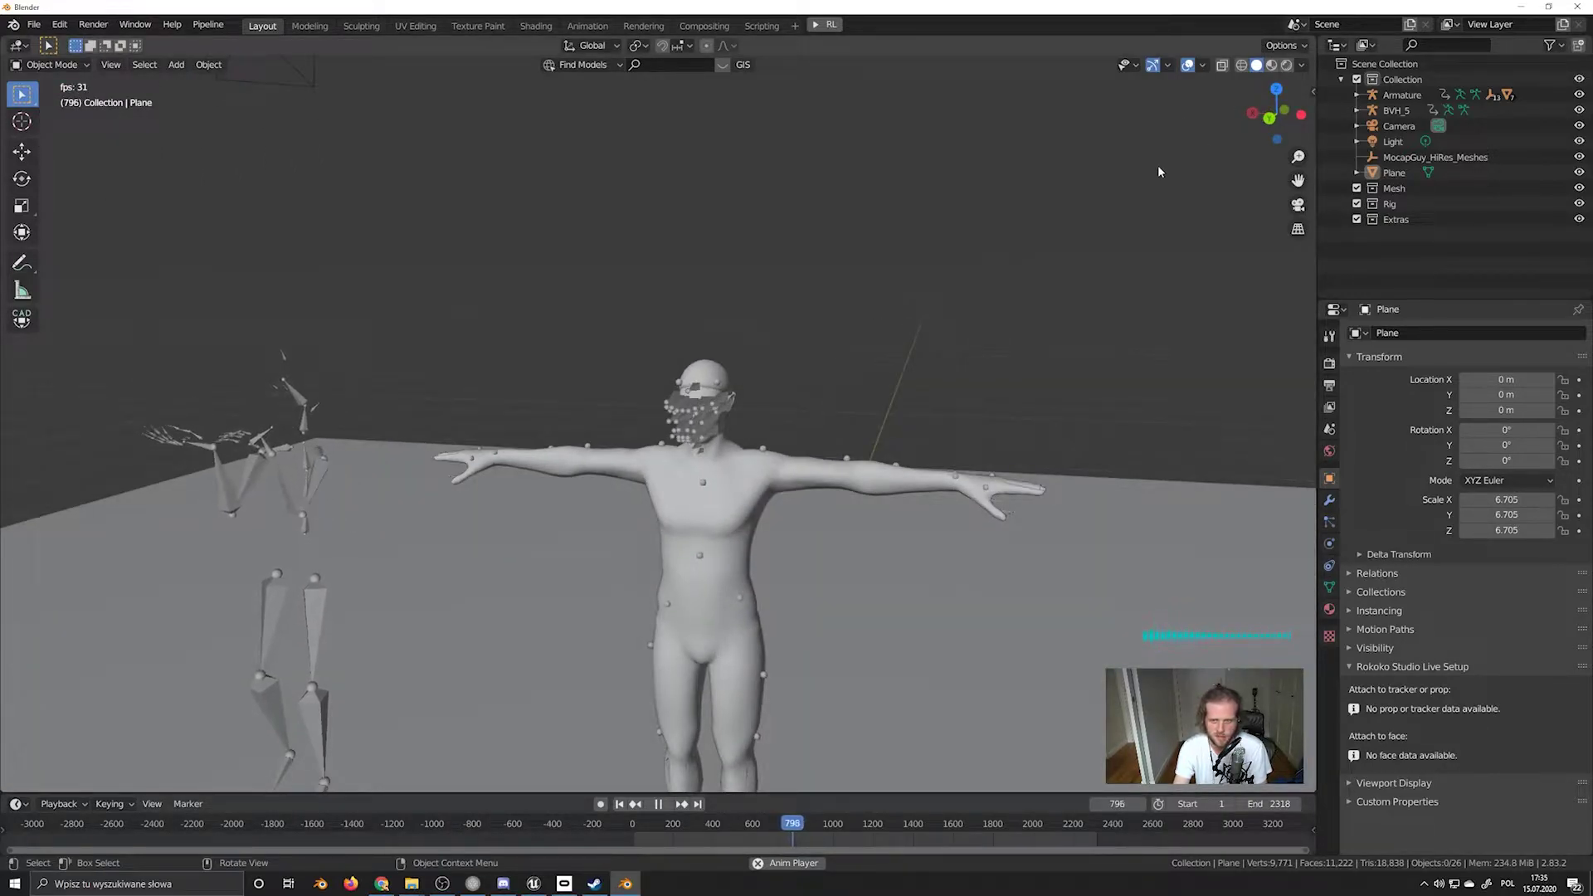
key("space")
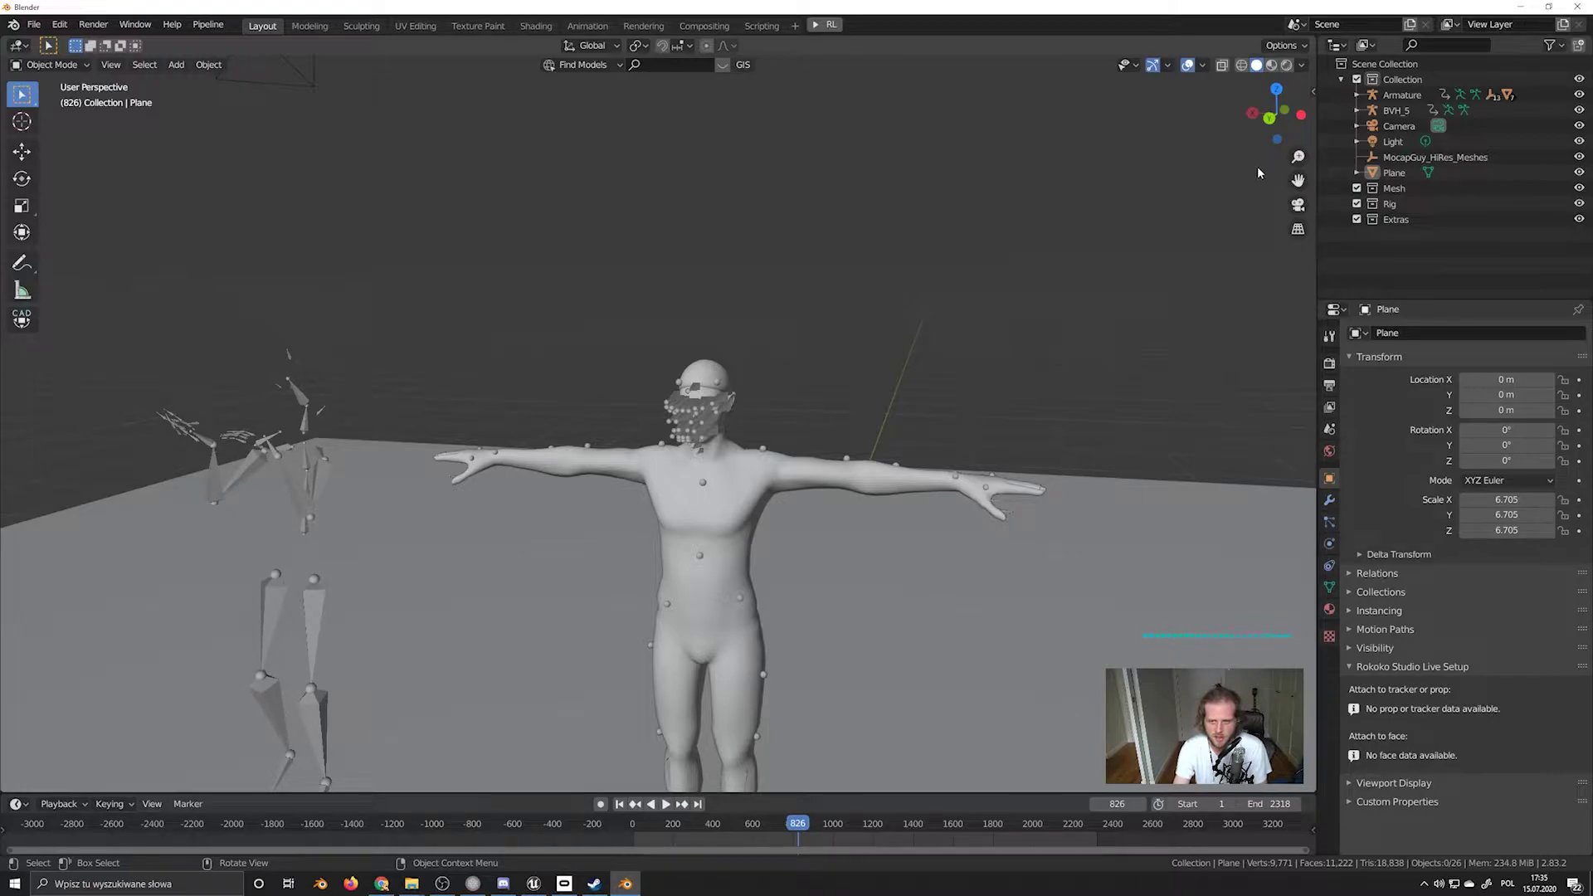
Show the Rokoko Studio Live add-on settings in the 3D viewport, wide enough to read
left_click(1312, 91)
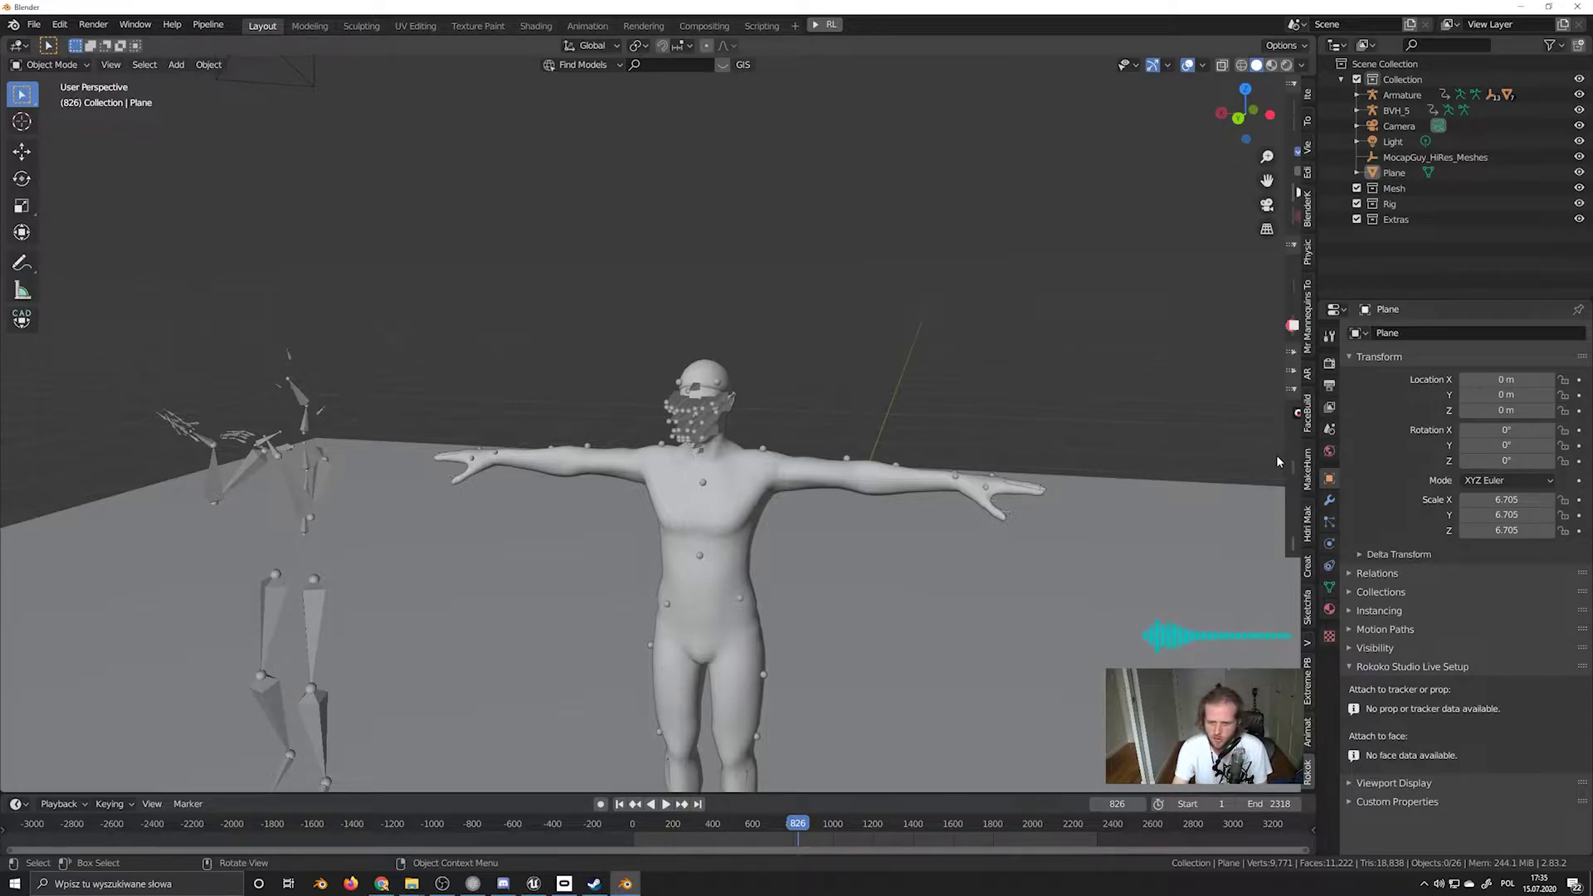
left_click_drag(1283, 452, 1102, 452)
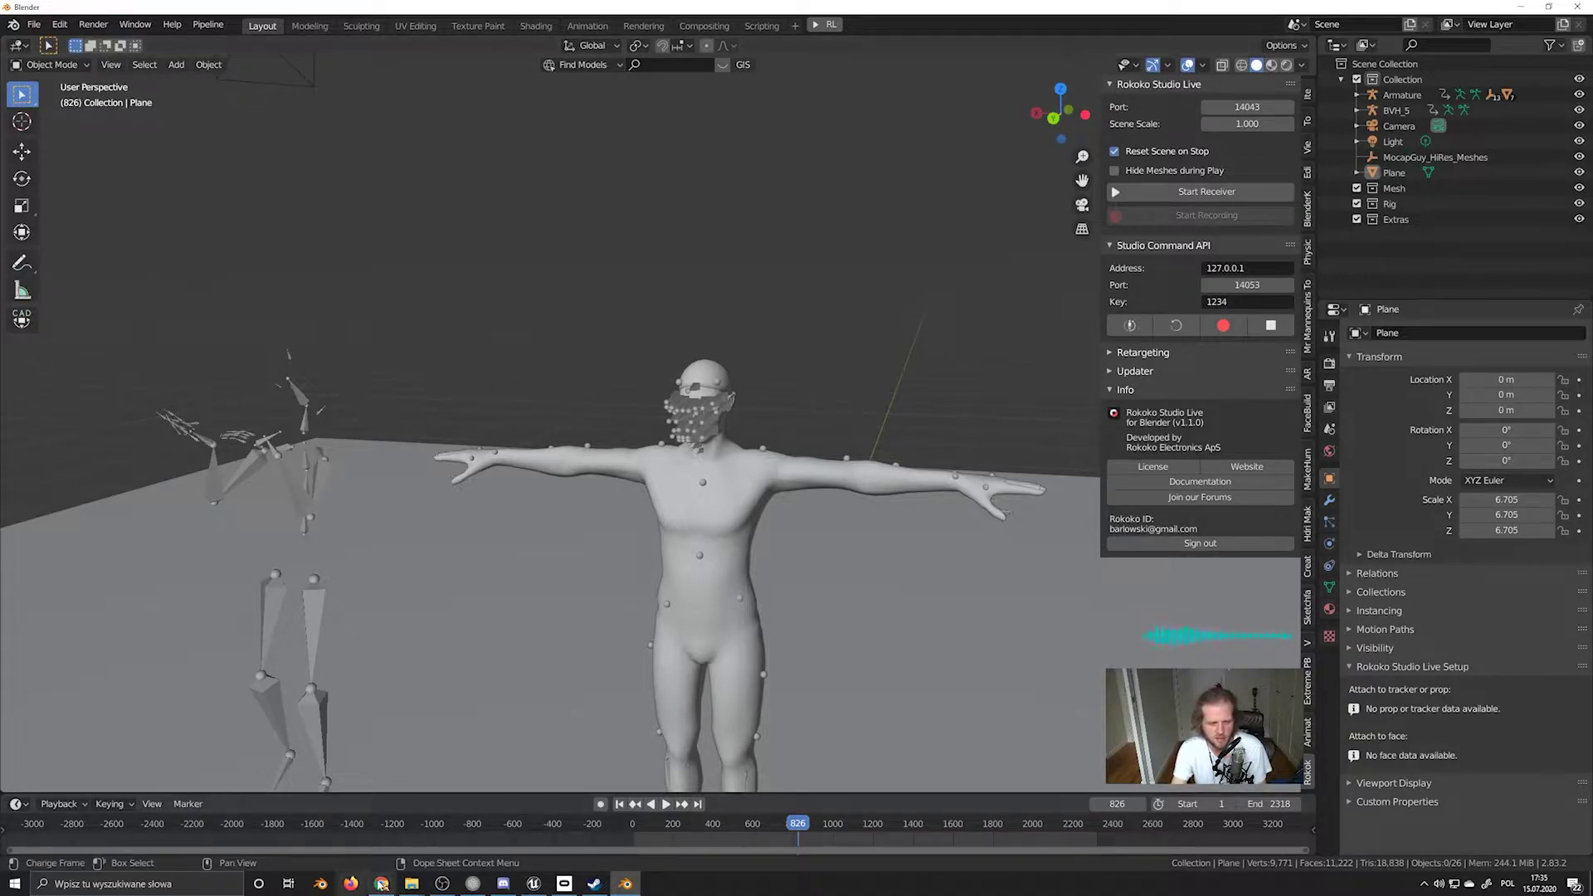
Switch to Chrome, search for Rokoko Studio in a new tab and open its product page on rokoko.com
key("alt+Tab")
key("ctrl+t")
type("rokoko.c")
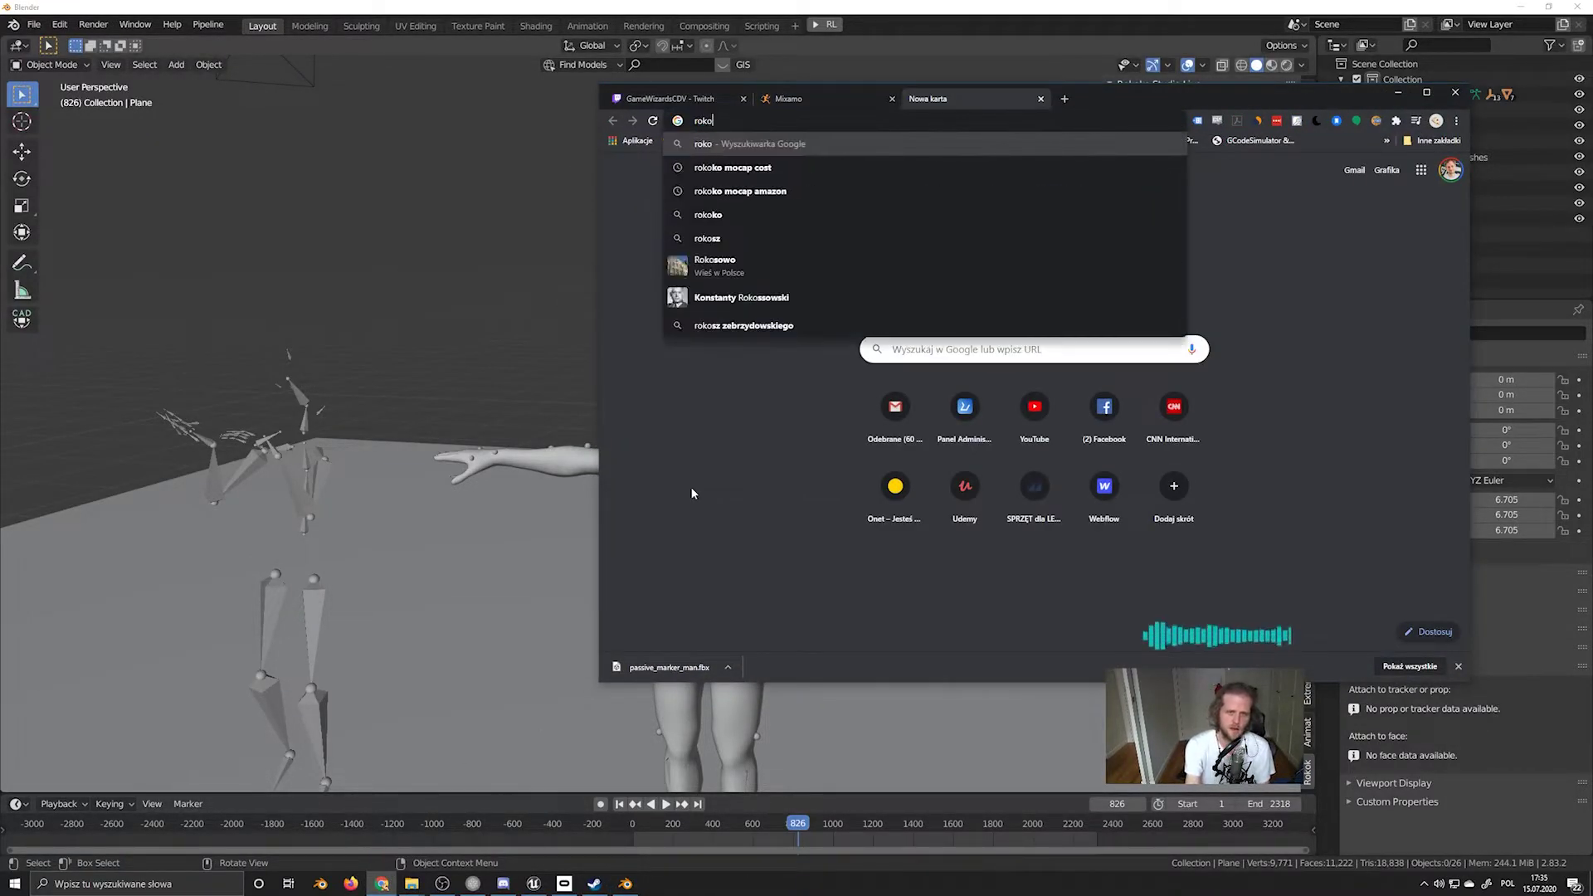
key("BackSpace")
key("BackSpace")
key("BackSpace")
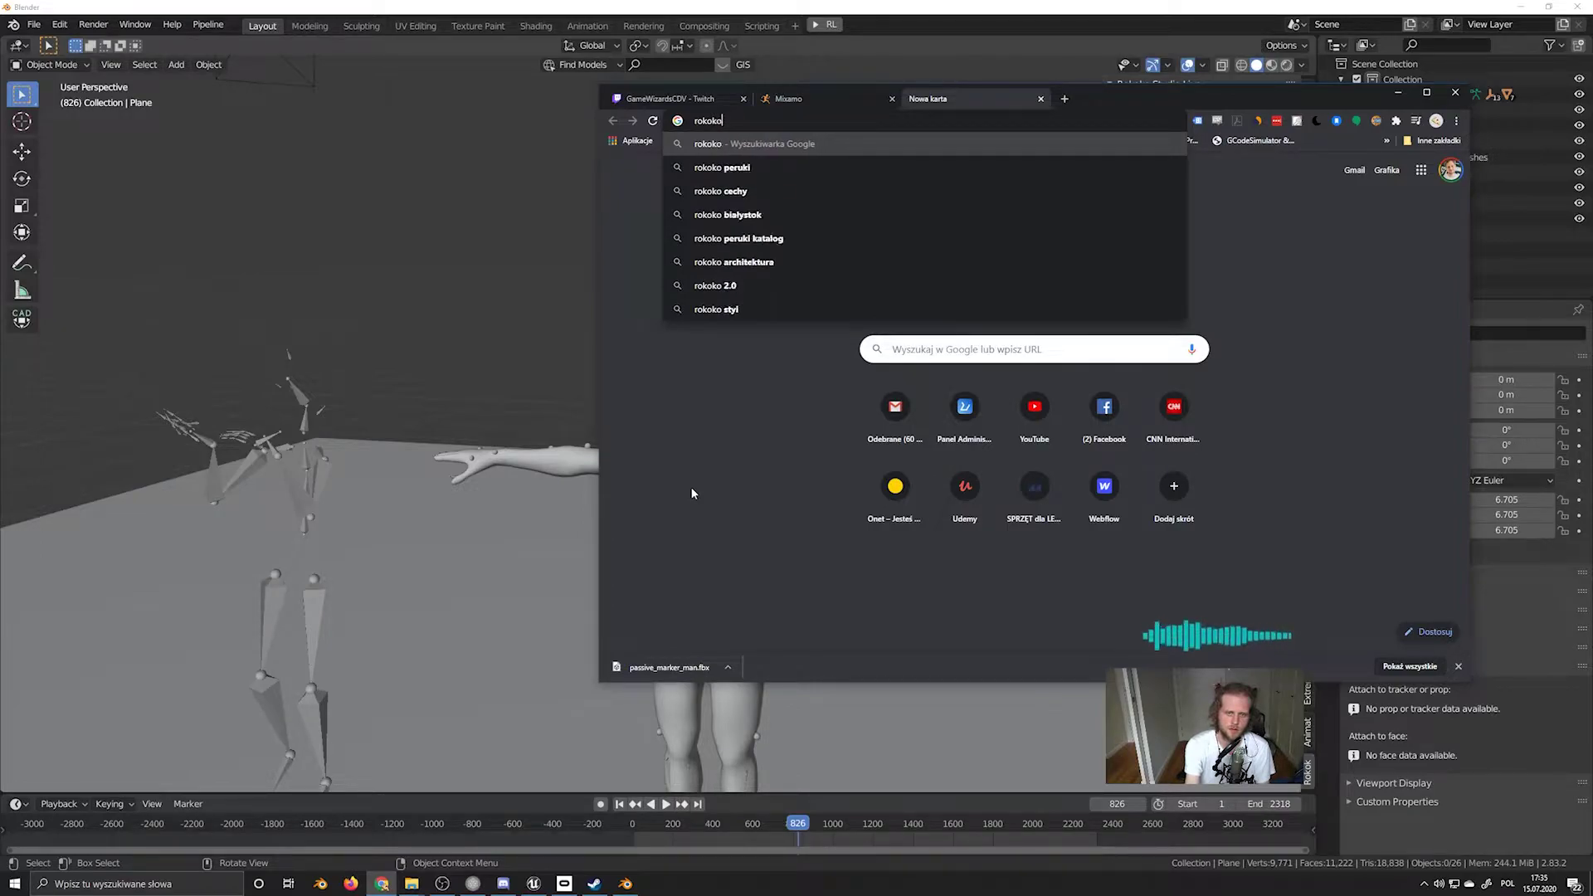
type("o studi")
type("o")
key("Return")
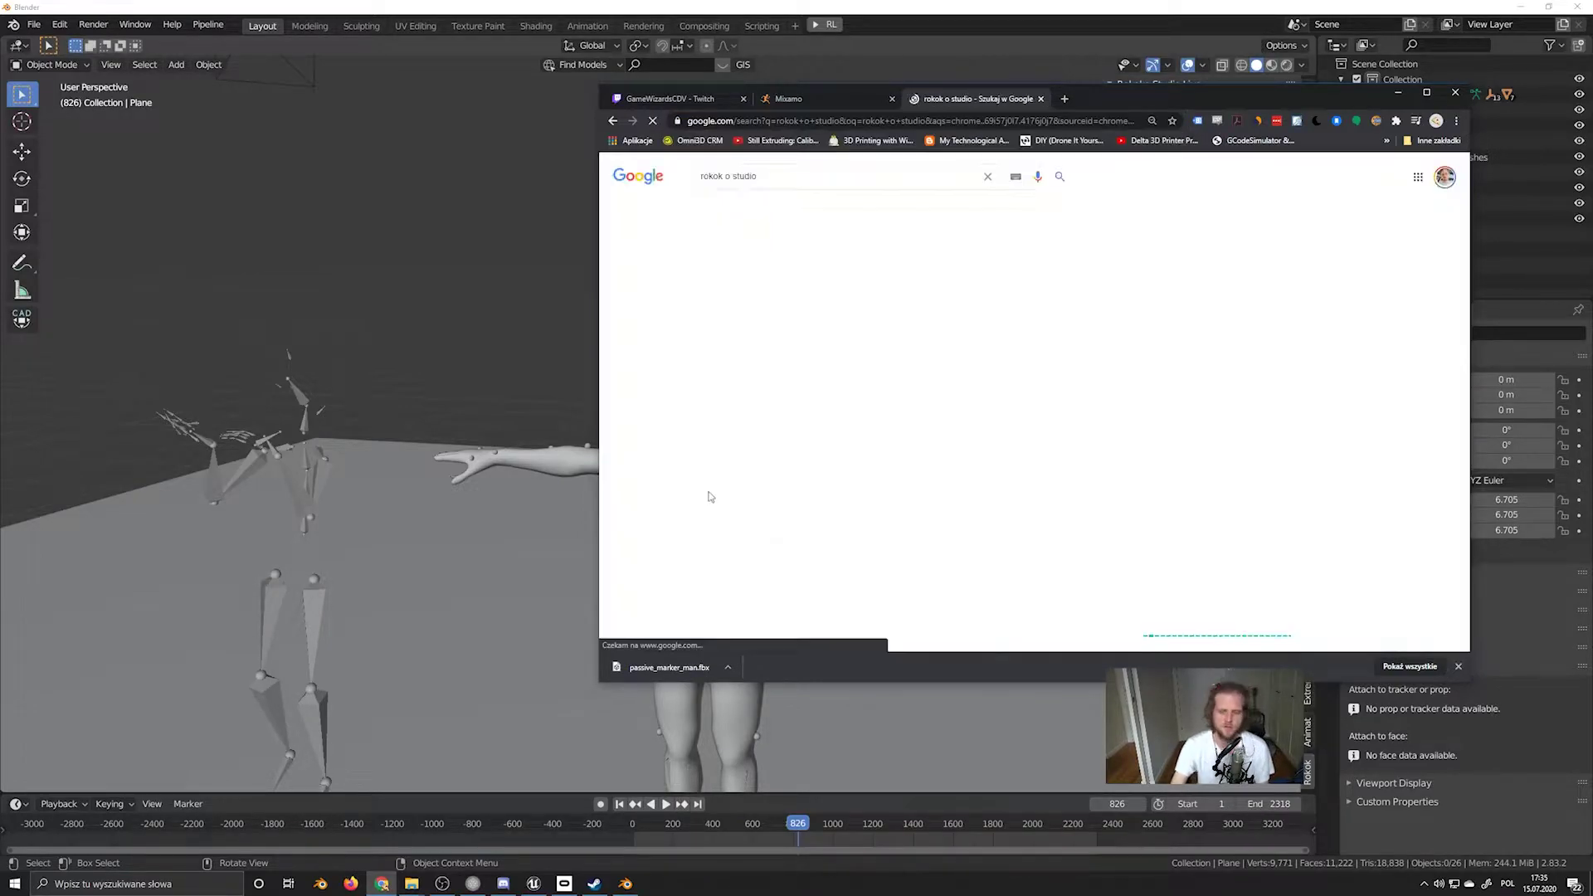
left_click(739, 309)
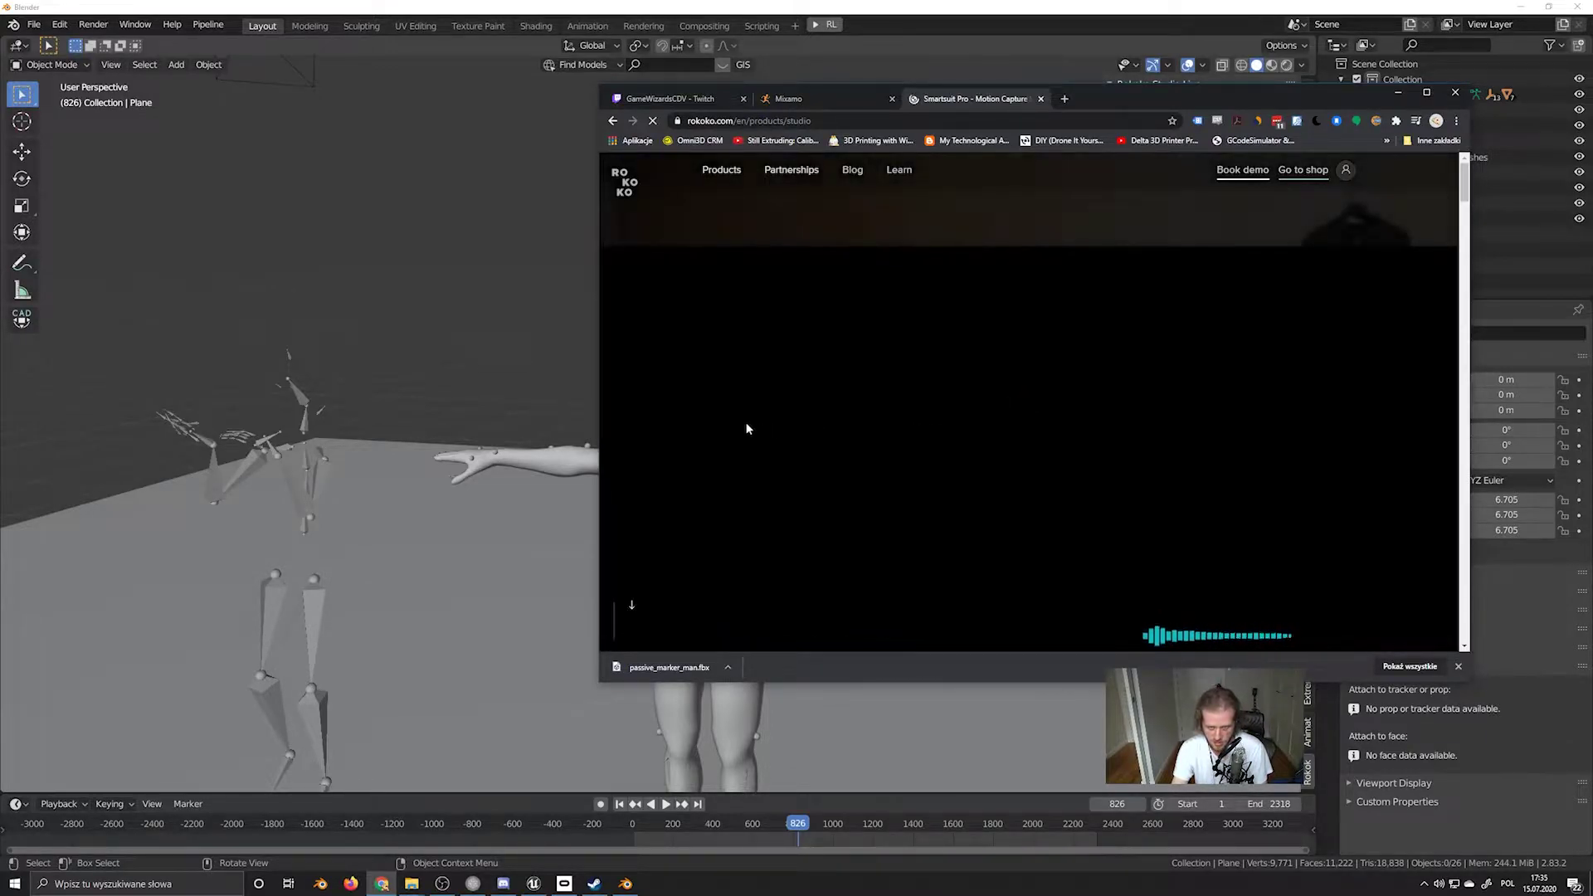
left_click(1352, 207)
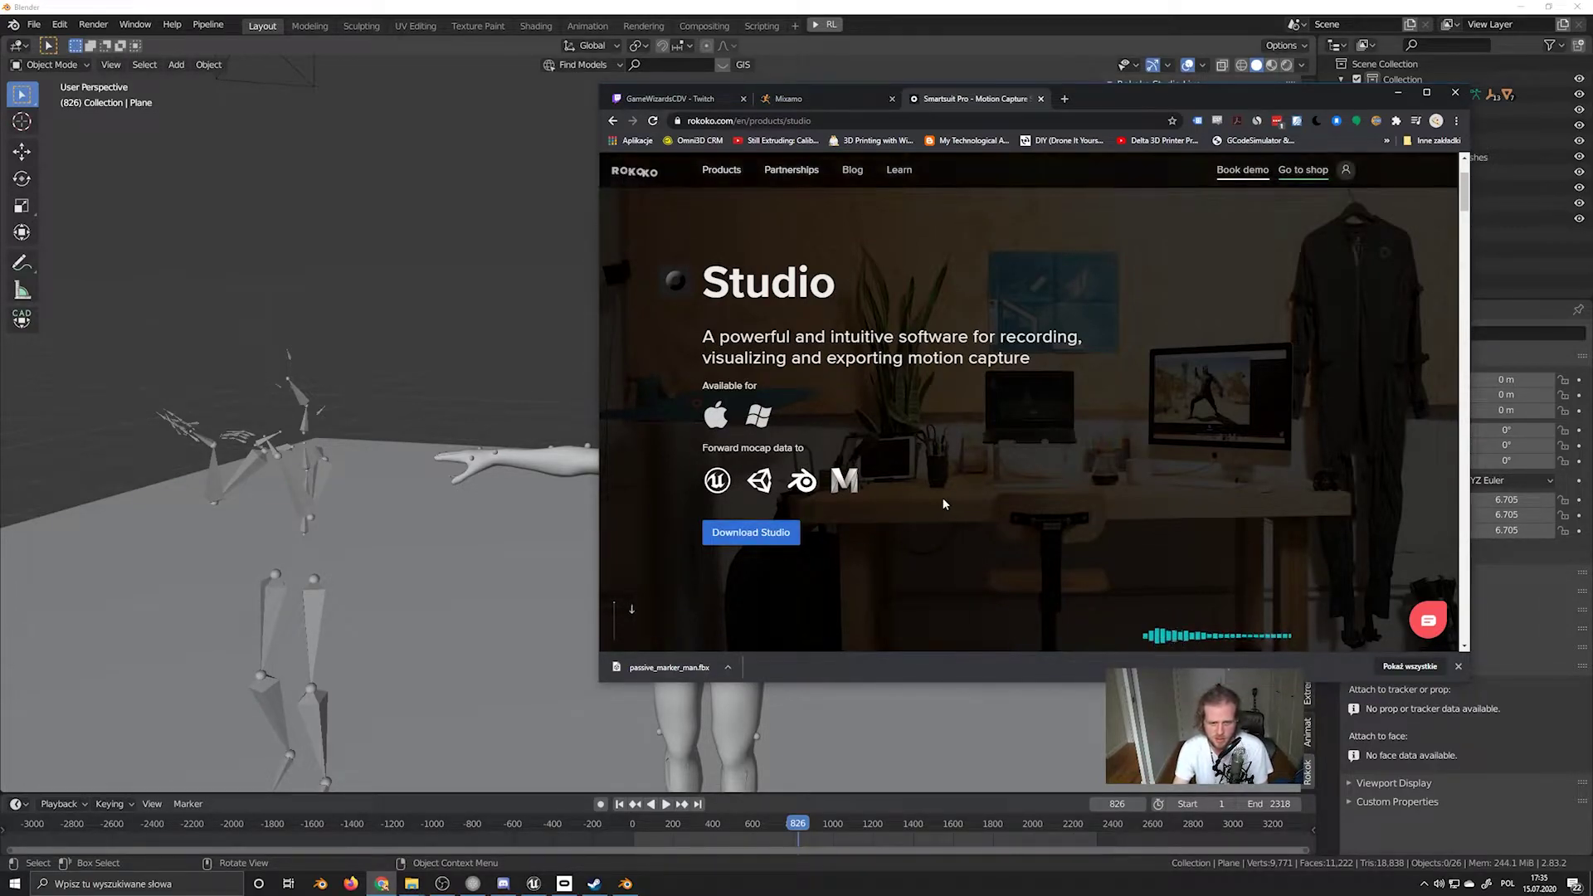
Look through the features on the Rokoko Studio product page, and minimize the browser to return to Blender
scroll(1015, 416, "down", 5)
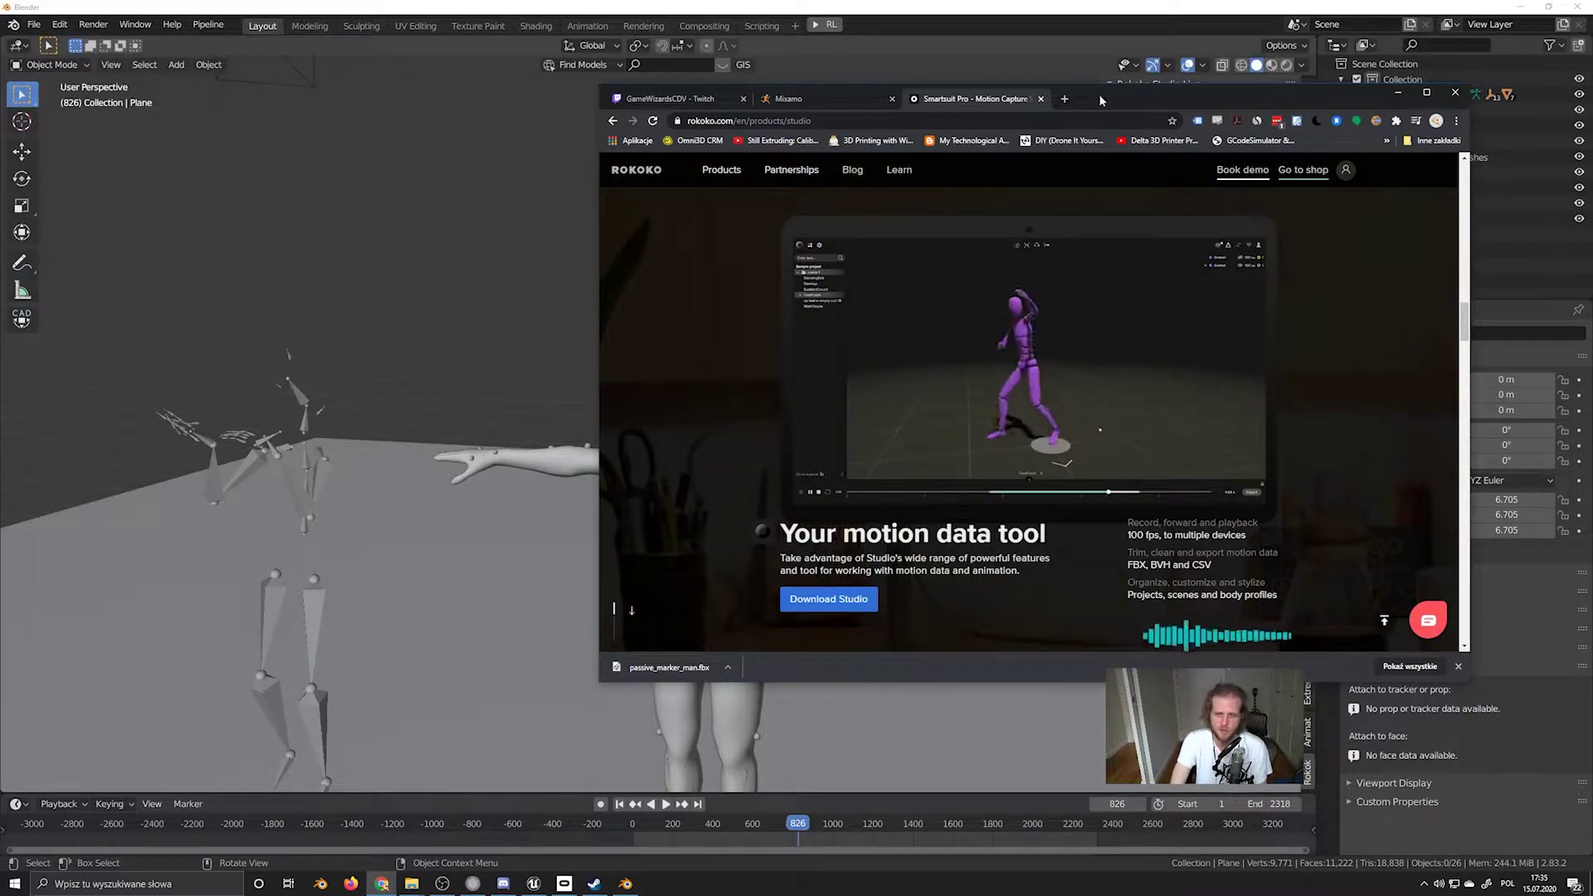
left_click_drag(1245, 98, 997, 110)
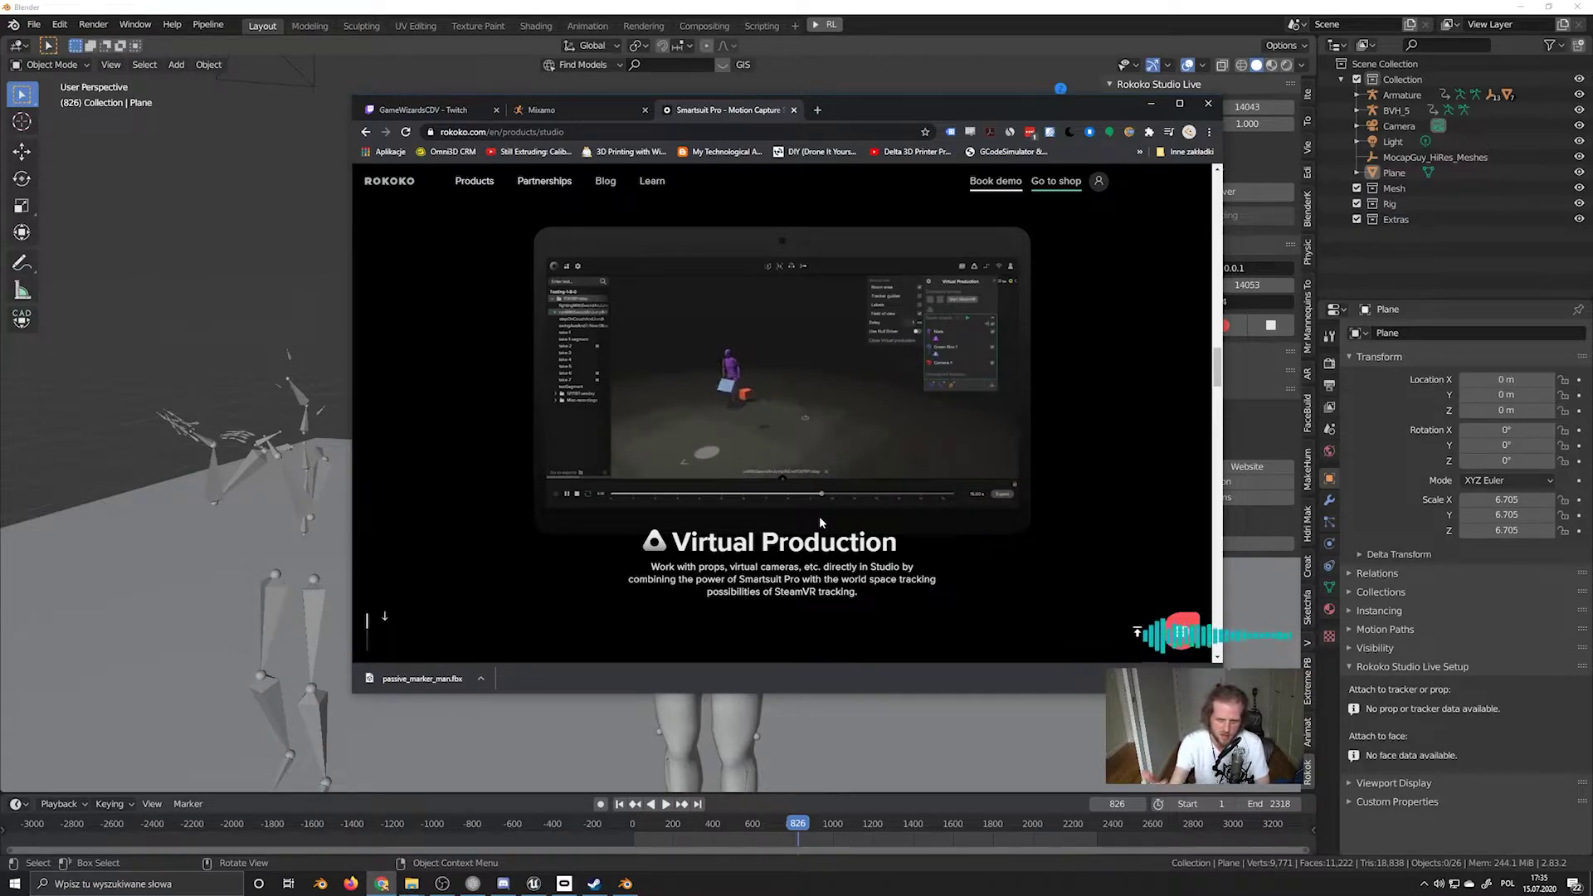
scroll(700, 397, "down", 2)
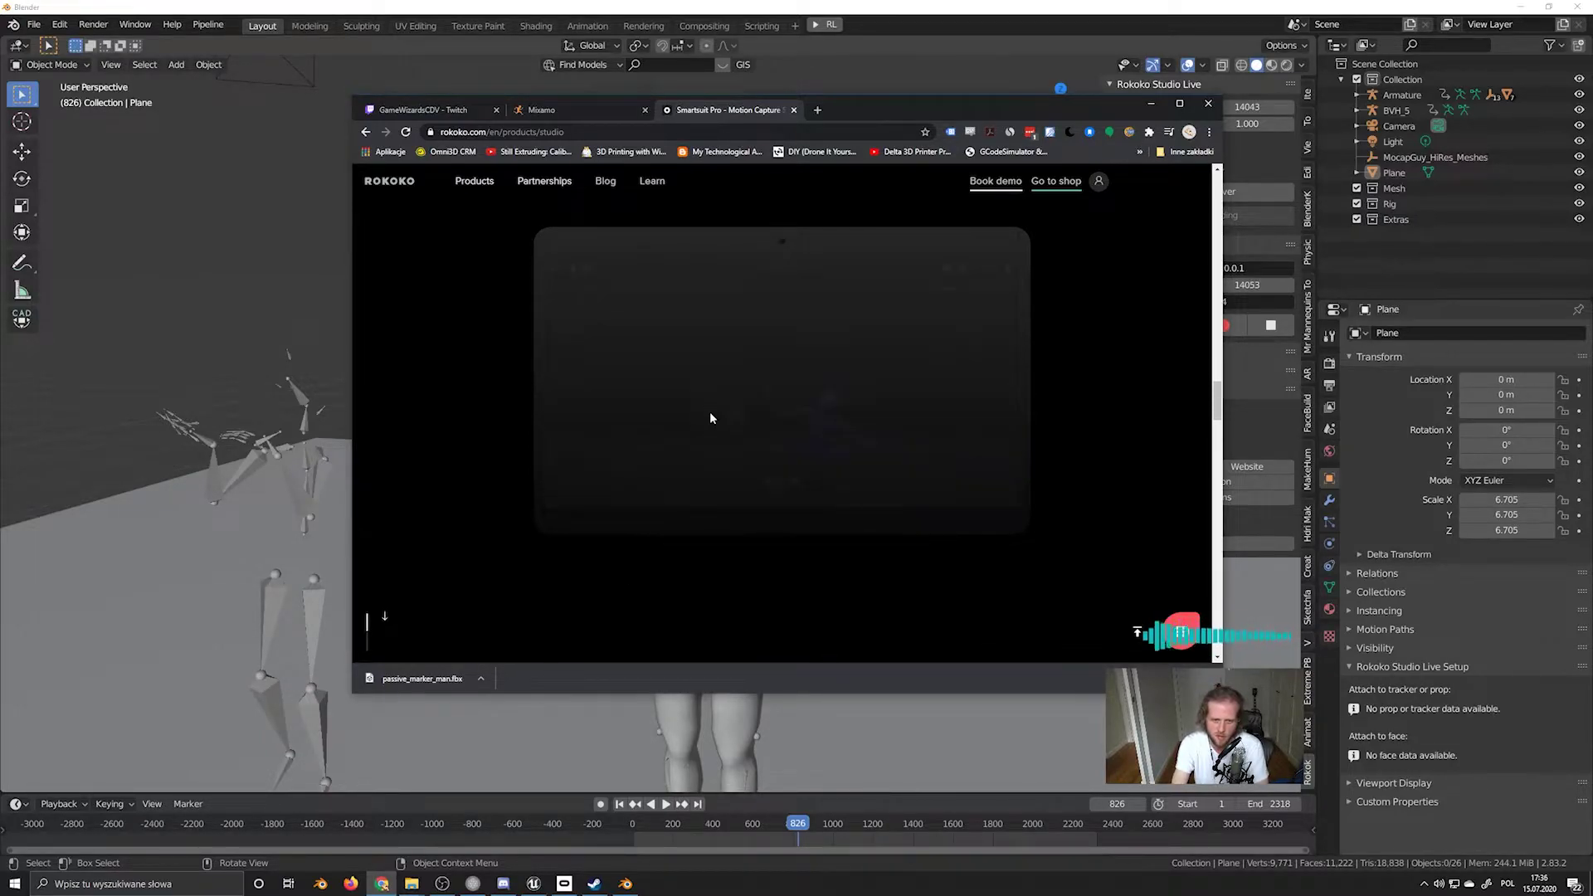
double_click(917, 106)
double_click(730, 12)
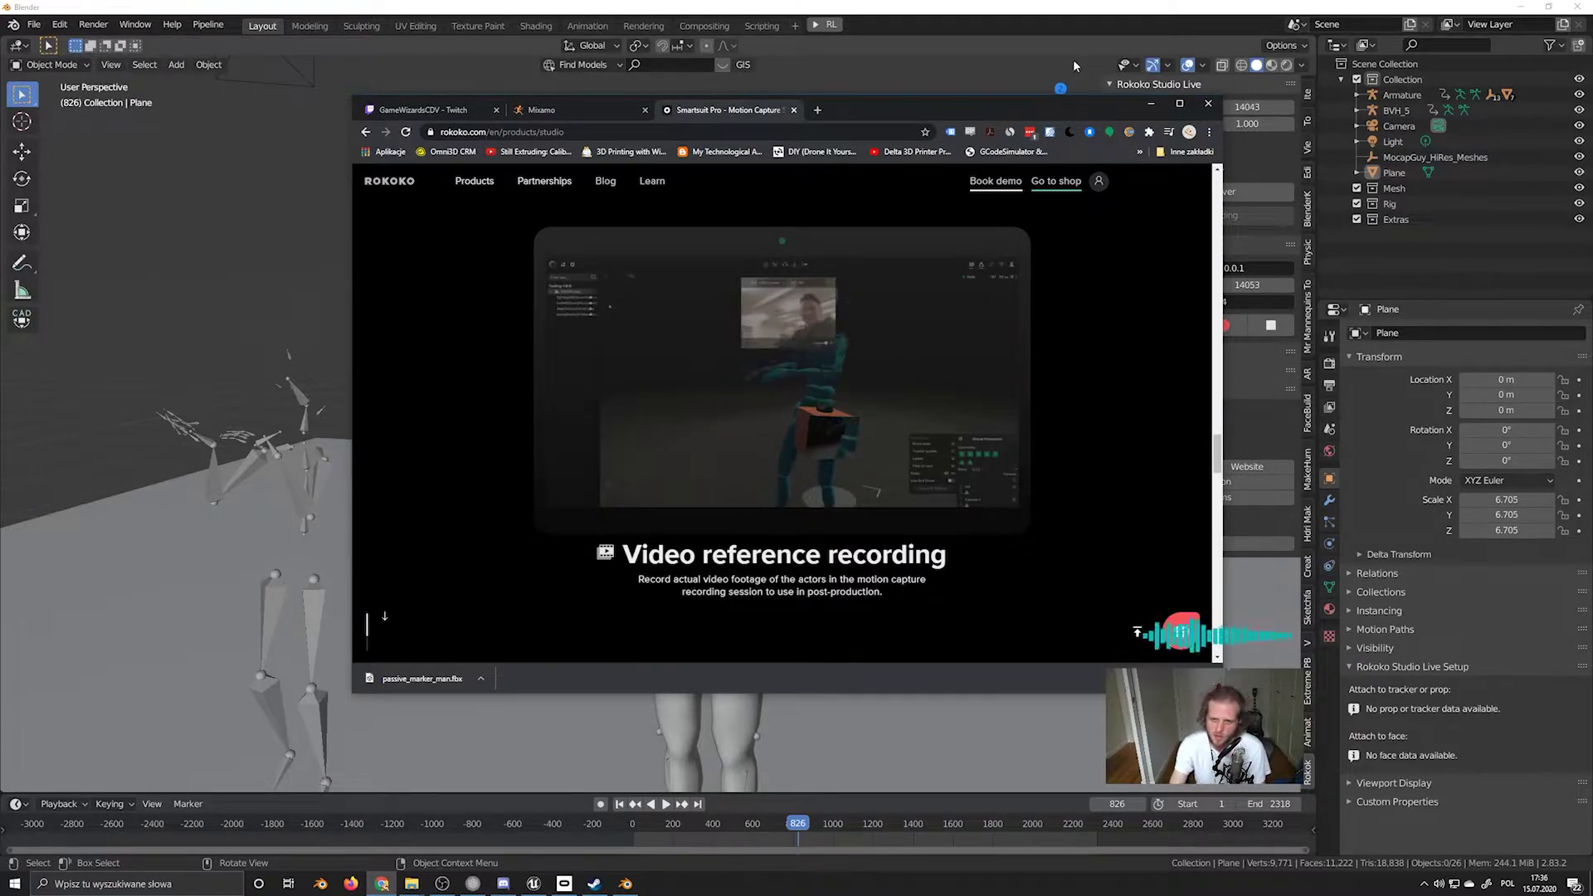
left_click(1151, 103)
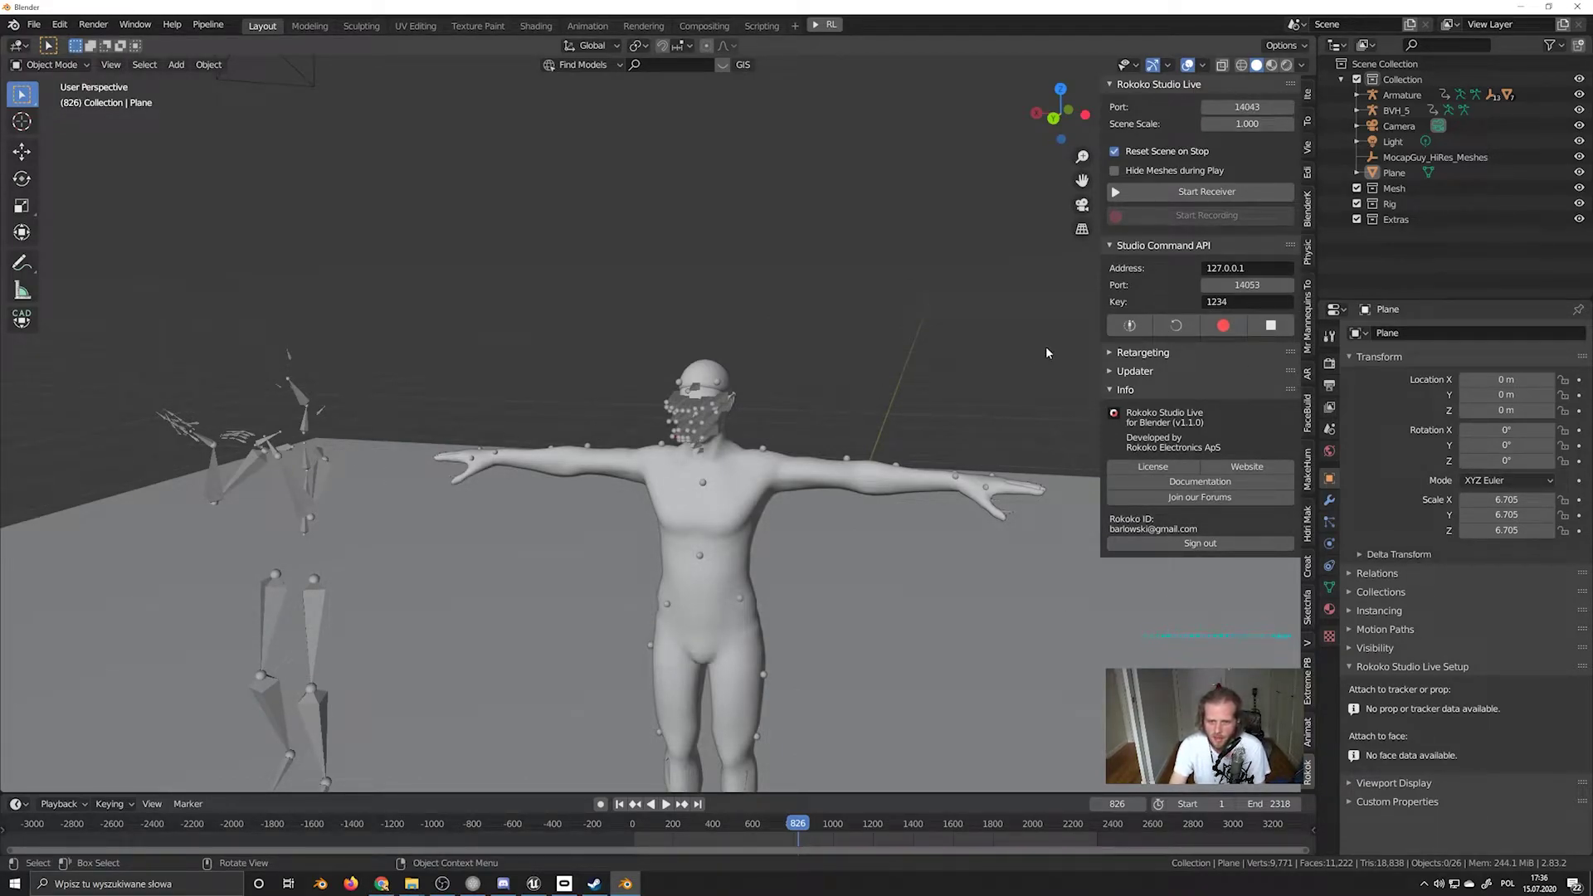
Set BVH_5 as the source and the character's Armature as the target in the Rokoko retargeting settings
left_click(1106, 355)
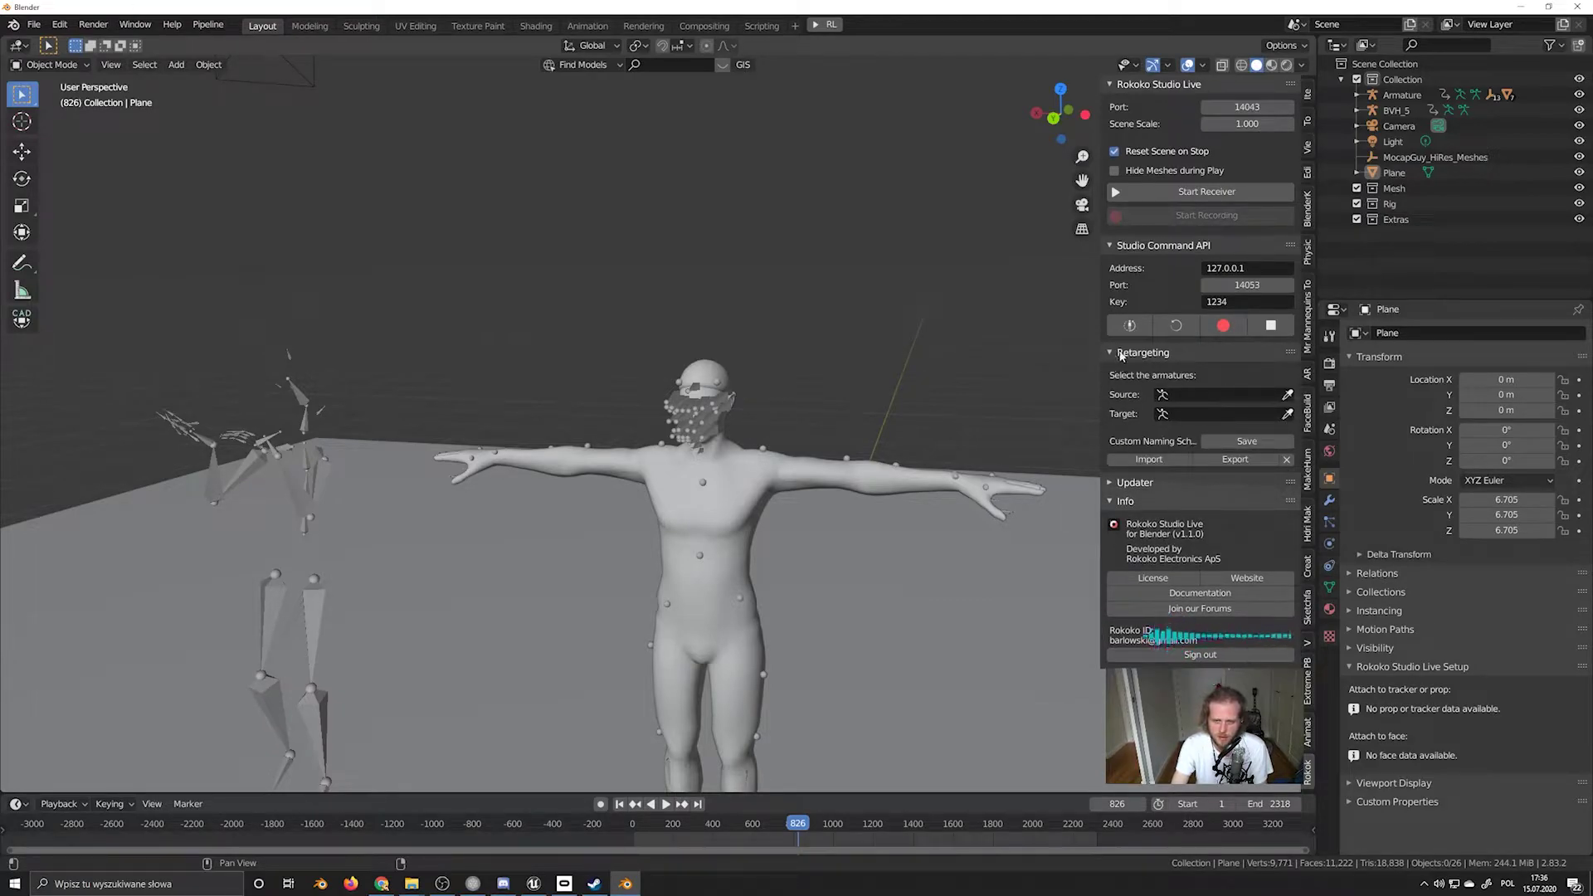
left_click(297, 393)
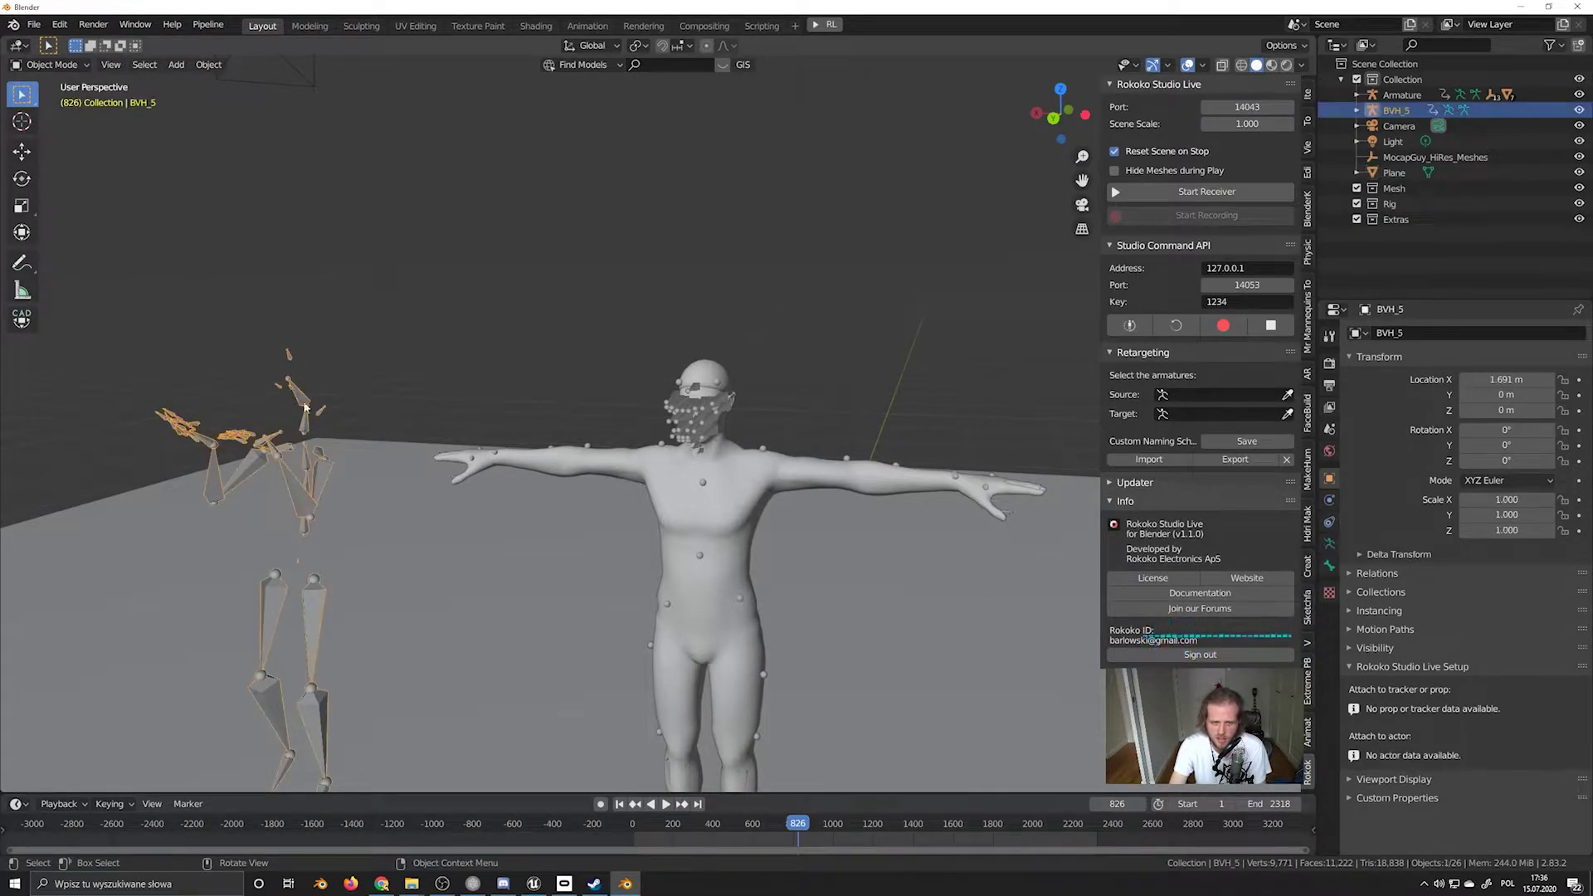
middle_click_drag(297, 392, 266, 376)
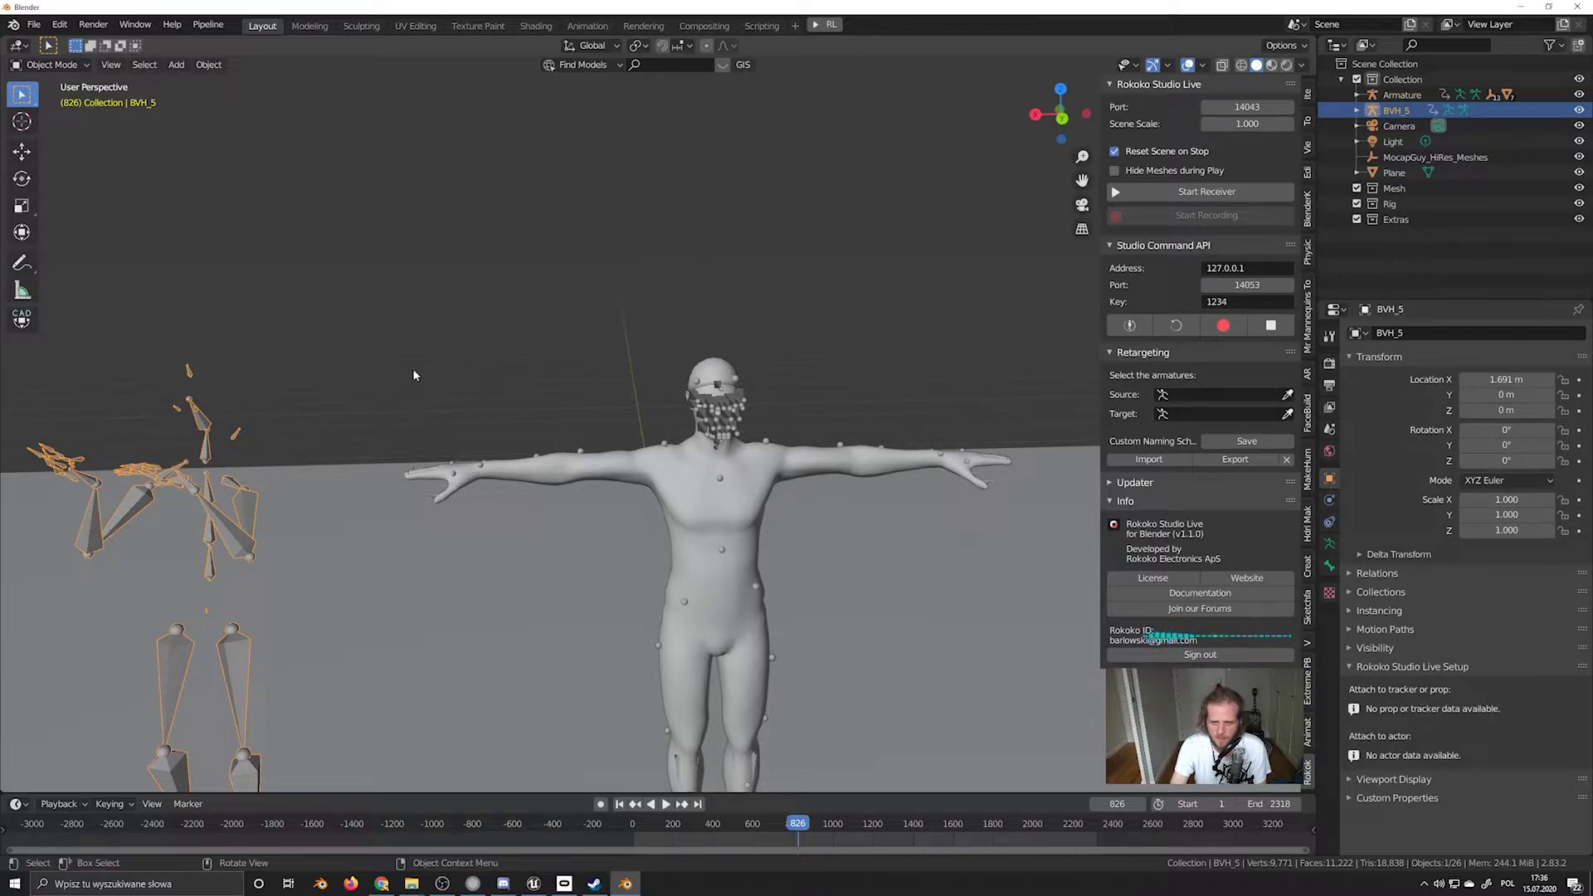
left_click(1286, 394)
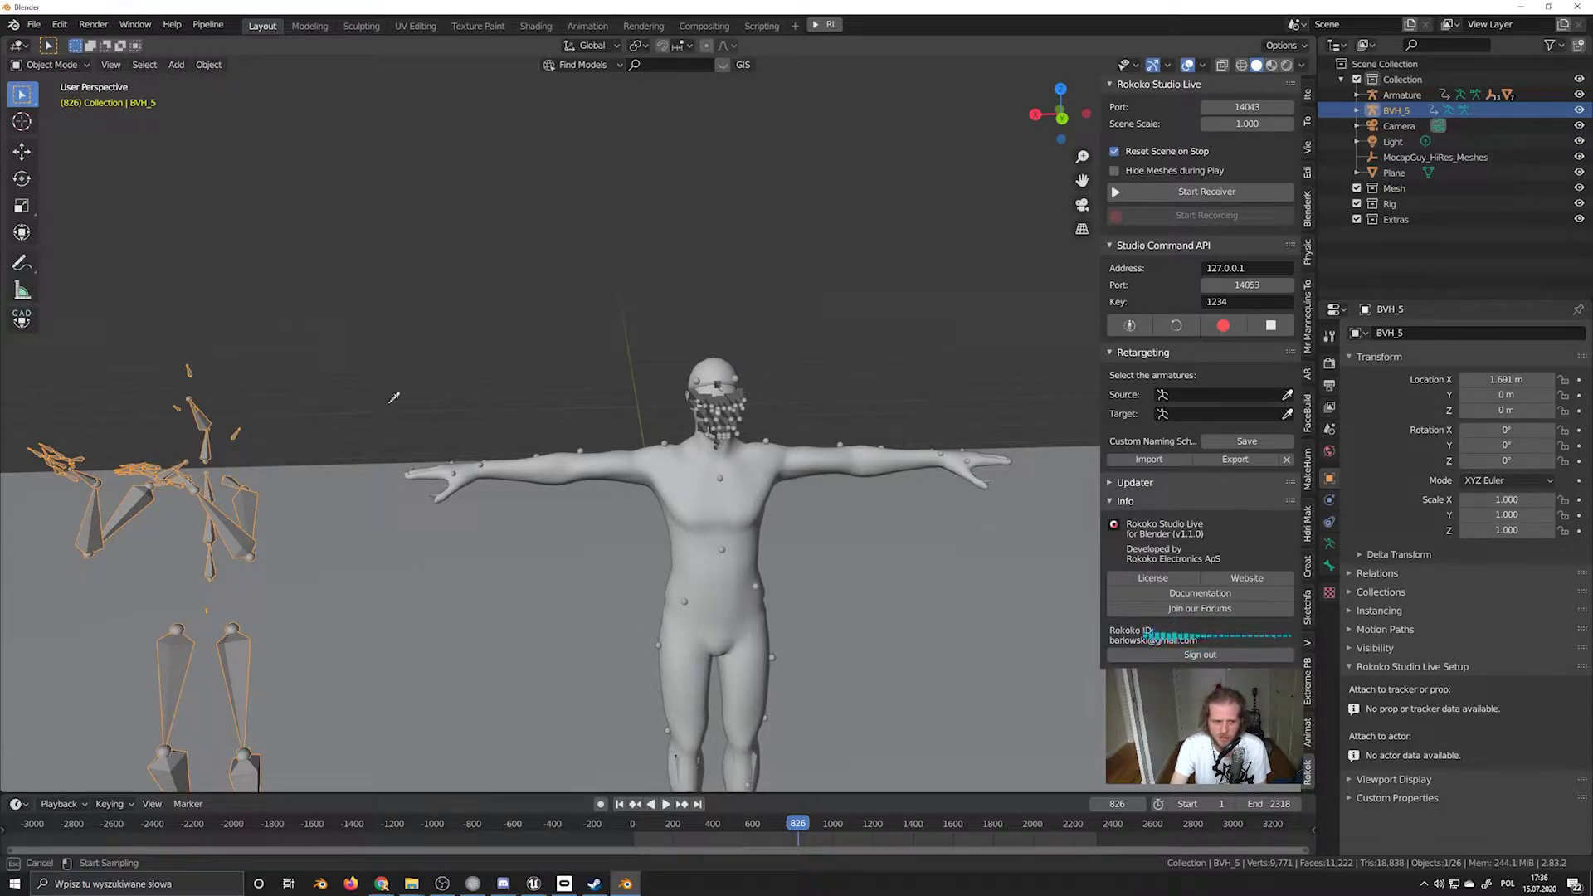
left_click(207, 410)
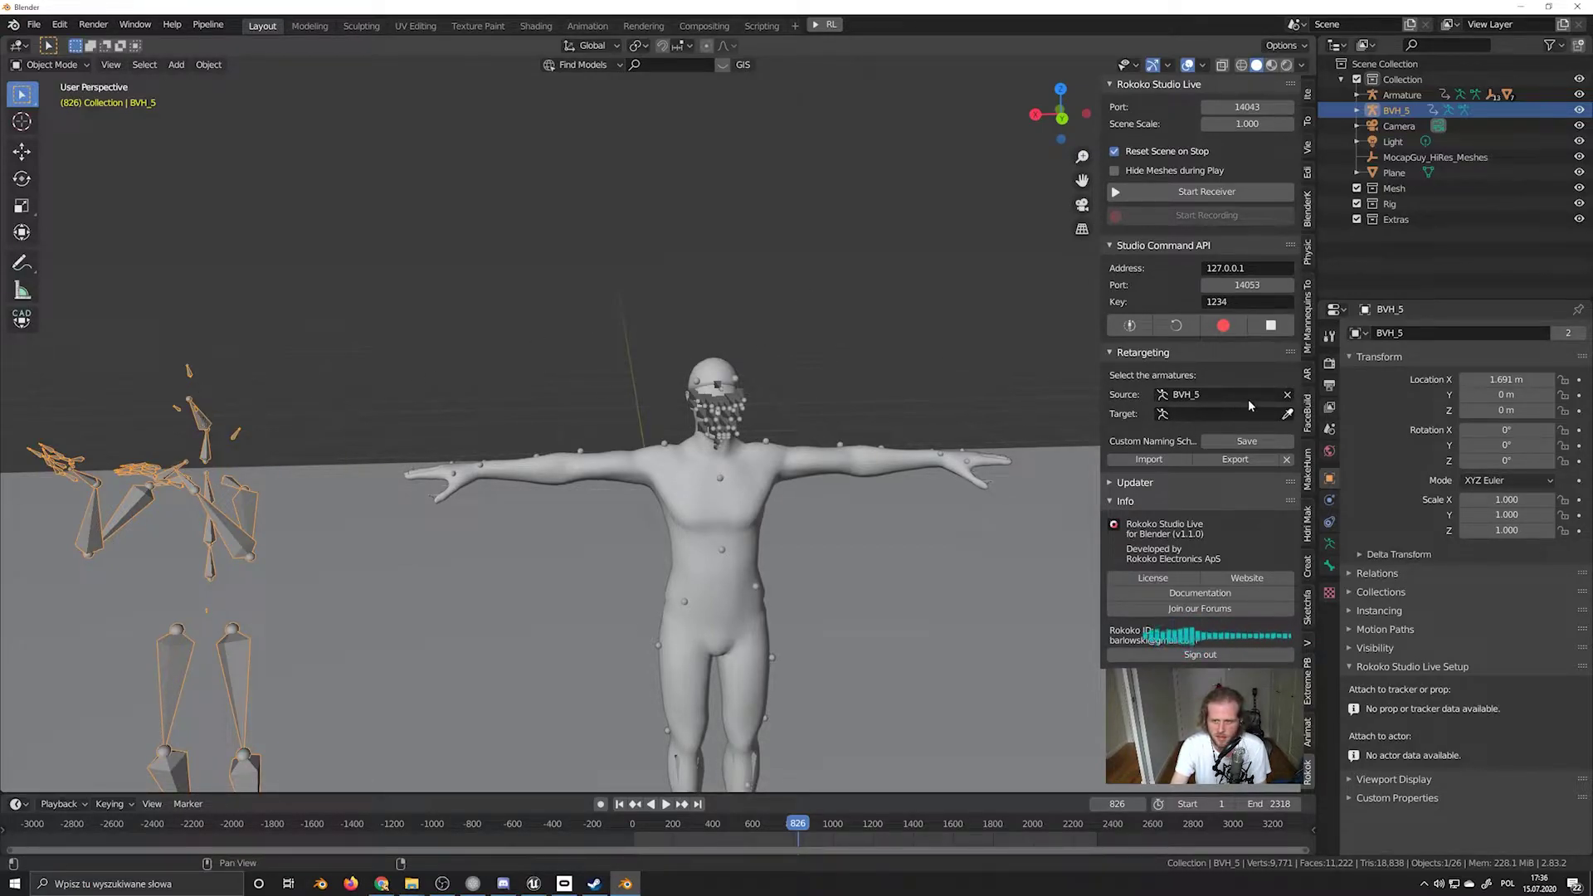
left_click(1287, 415)
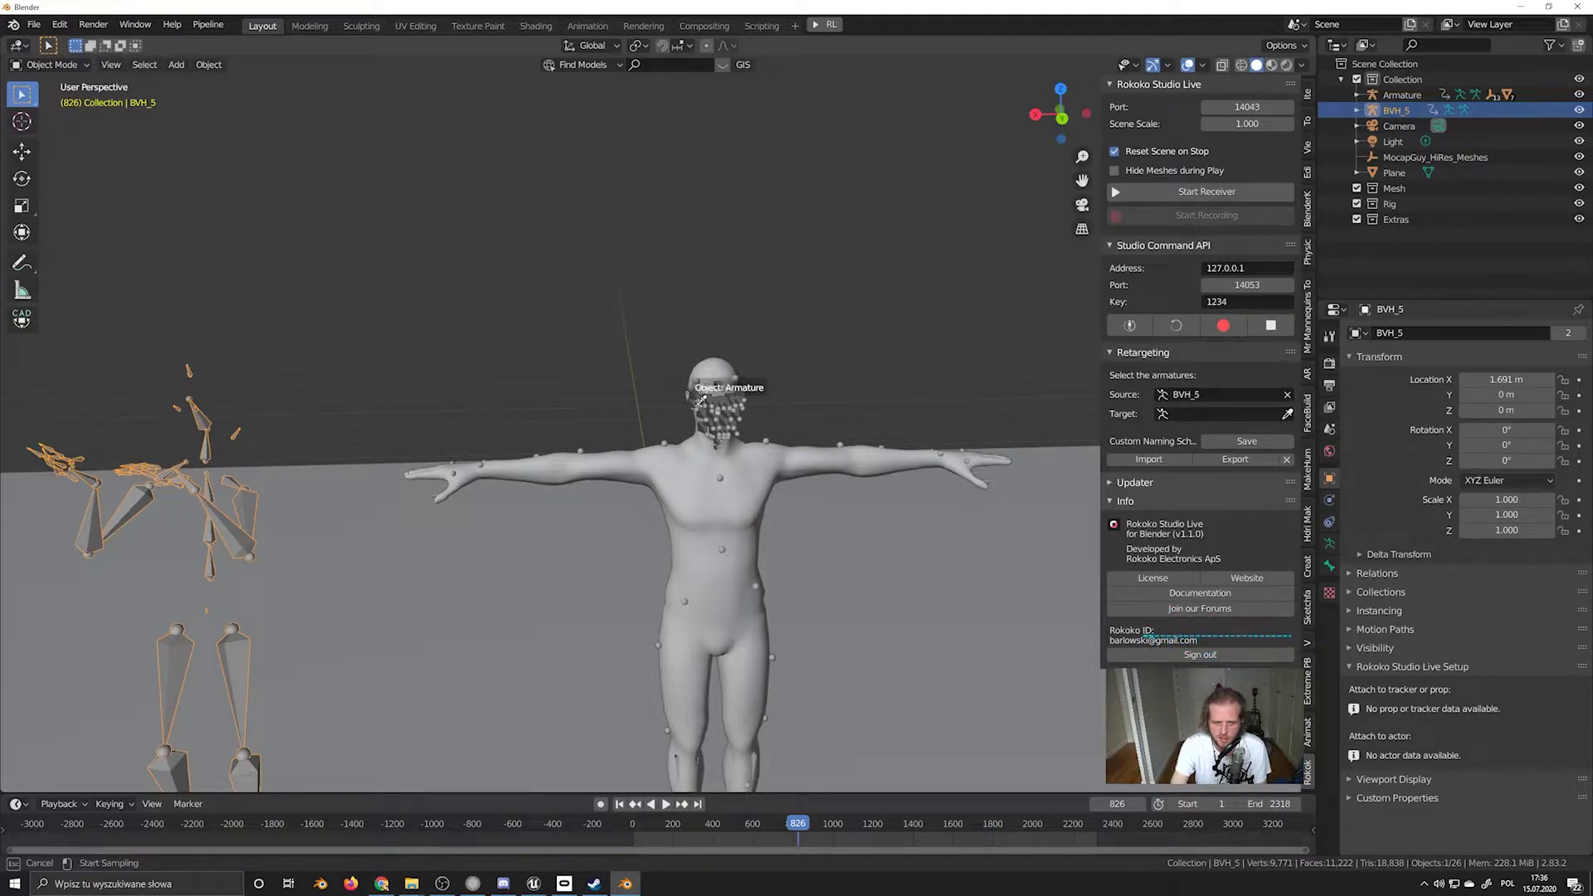
left_click(724, 397)
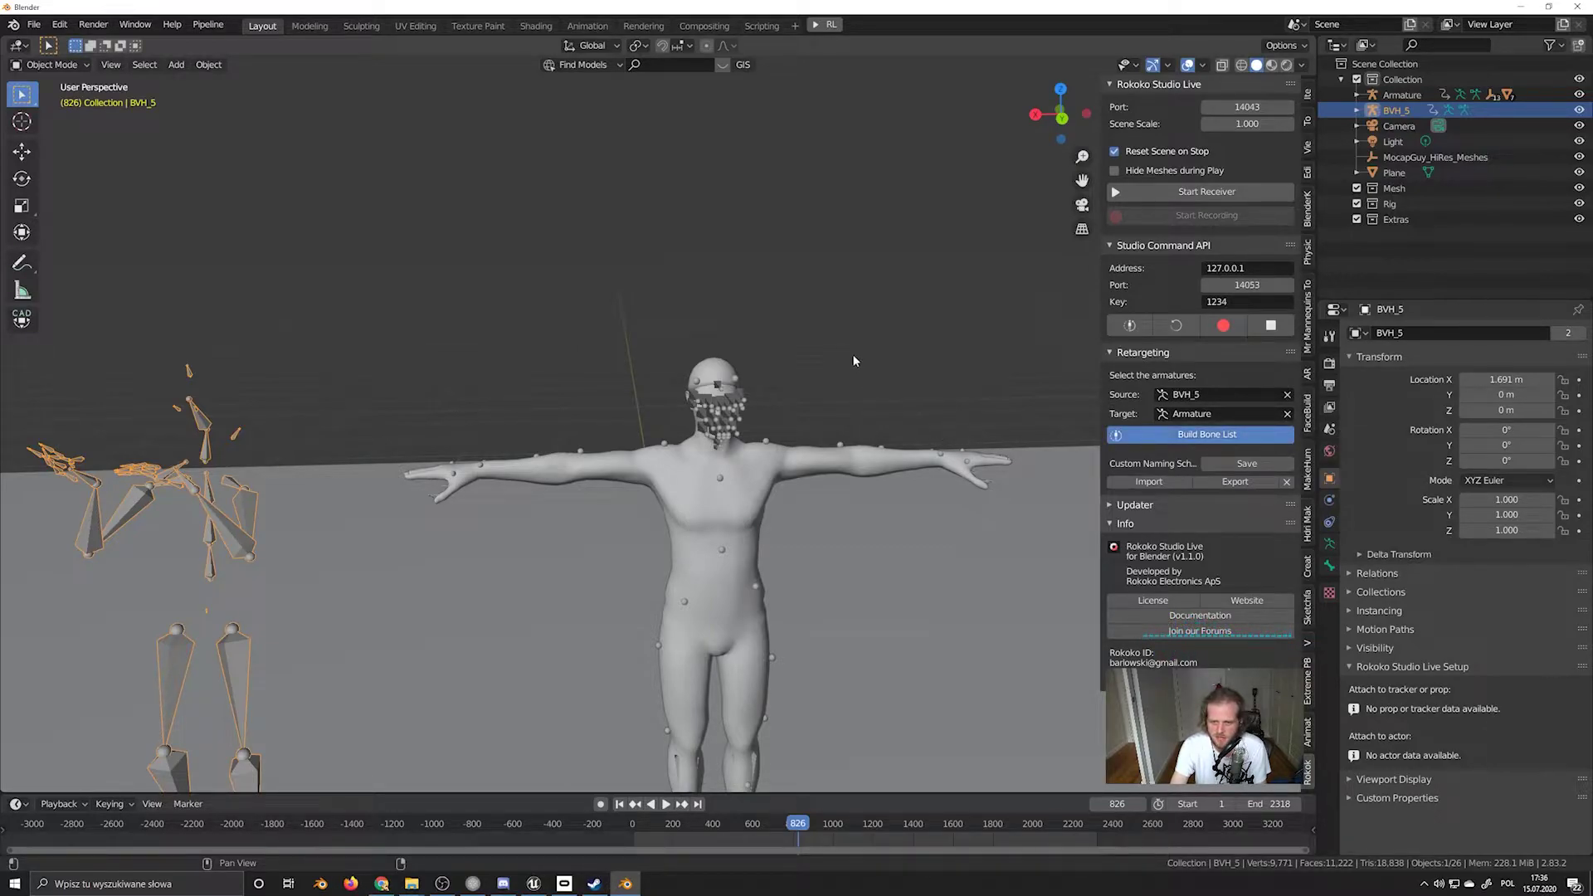
Build the retargeting bone list and check how the mixamorig bones are matched, with full bone names readable
left_click(1181, 429)
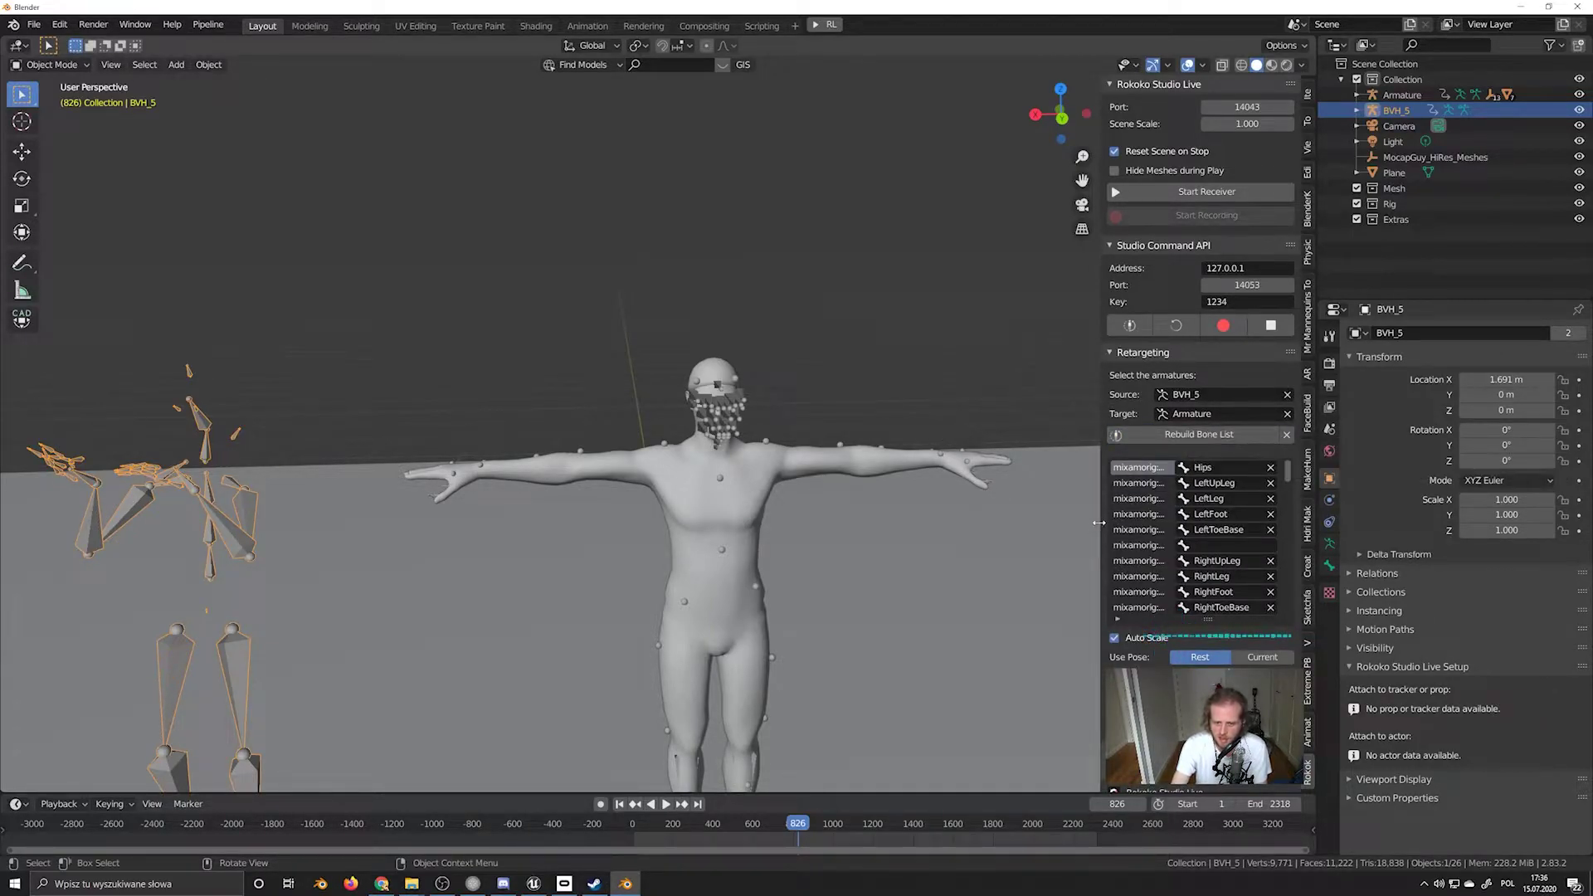
left_click_drag(1101, 526, 937, 510)
scroll(1025, 518, "down", 2)
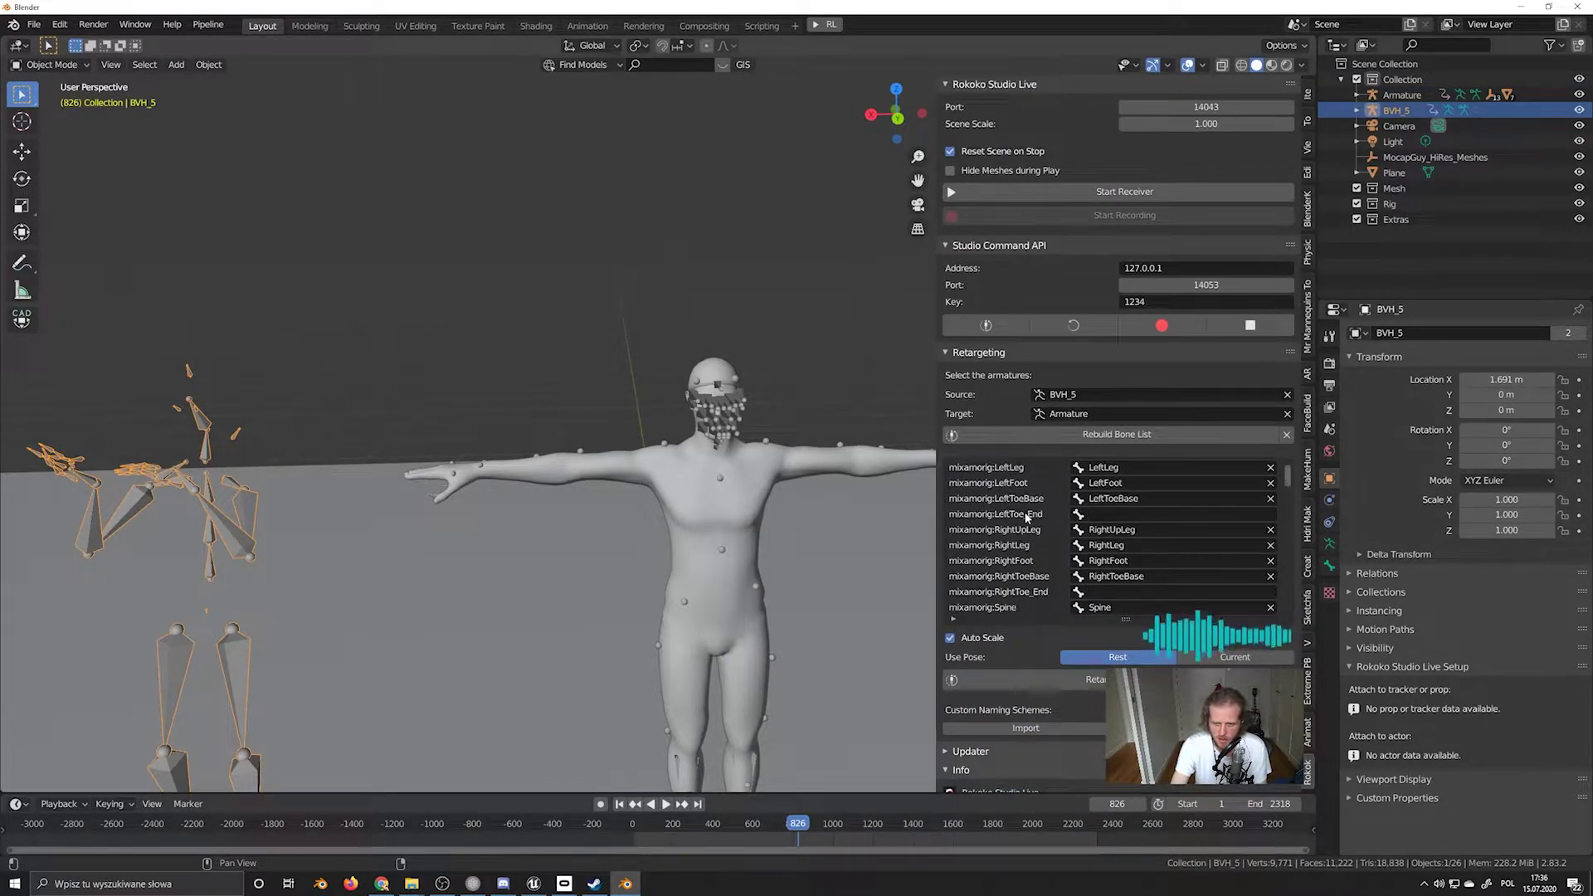
Search the source bones for a "toe" match for mixamorig:LeftToe_End, and cancel without assigning one
scroll(1178, 531, "down", 15)
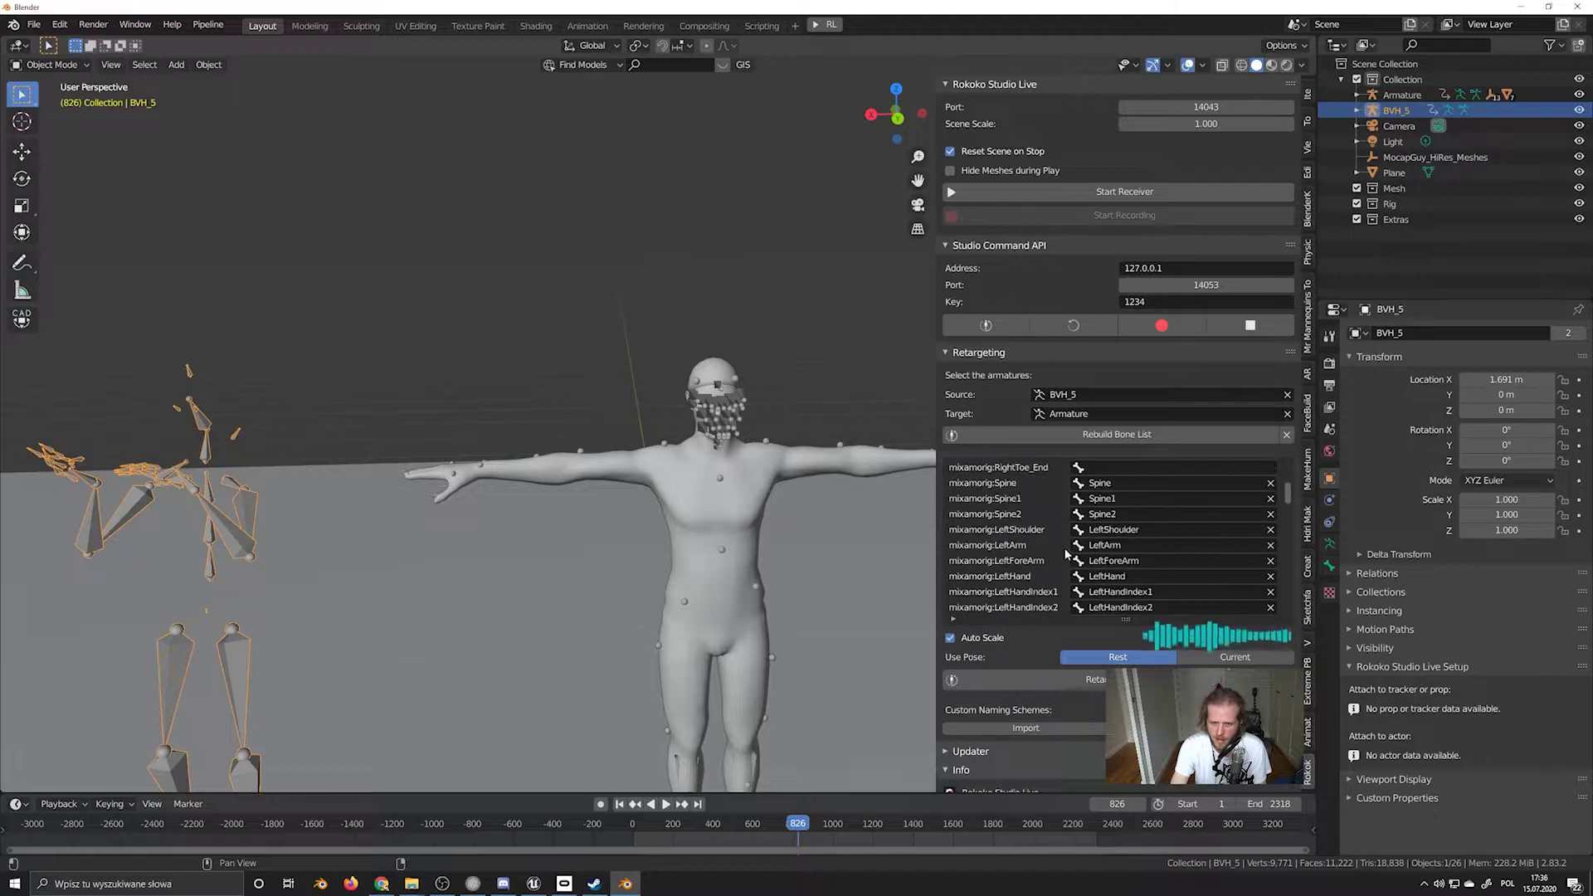
left_click_drag(1285, 506, 1291, 469)
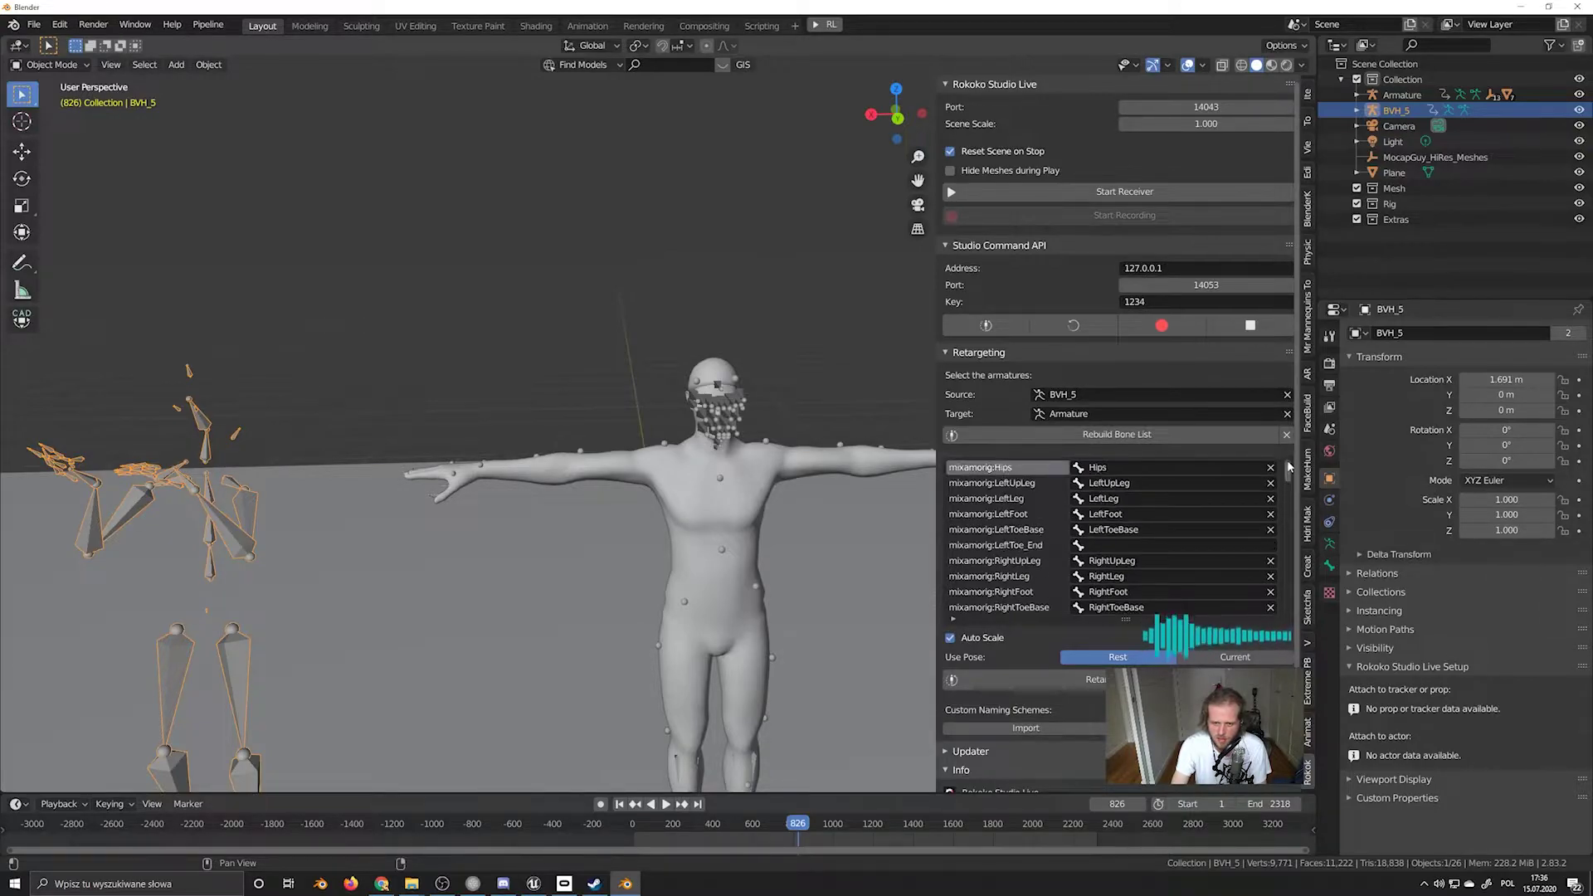
left_click(1104, 547)
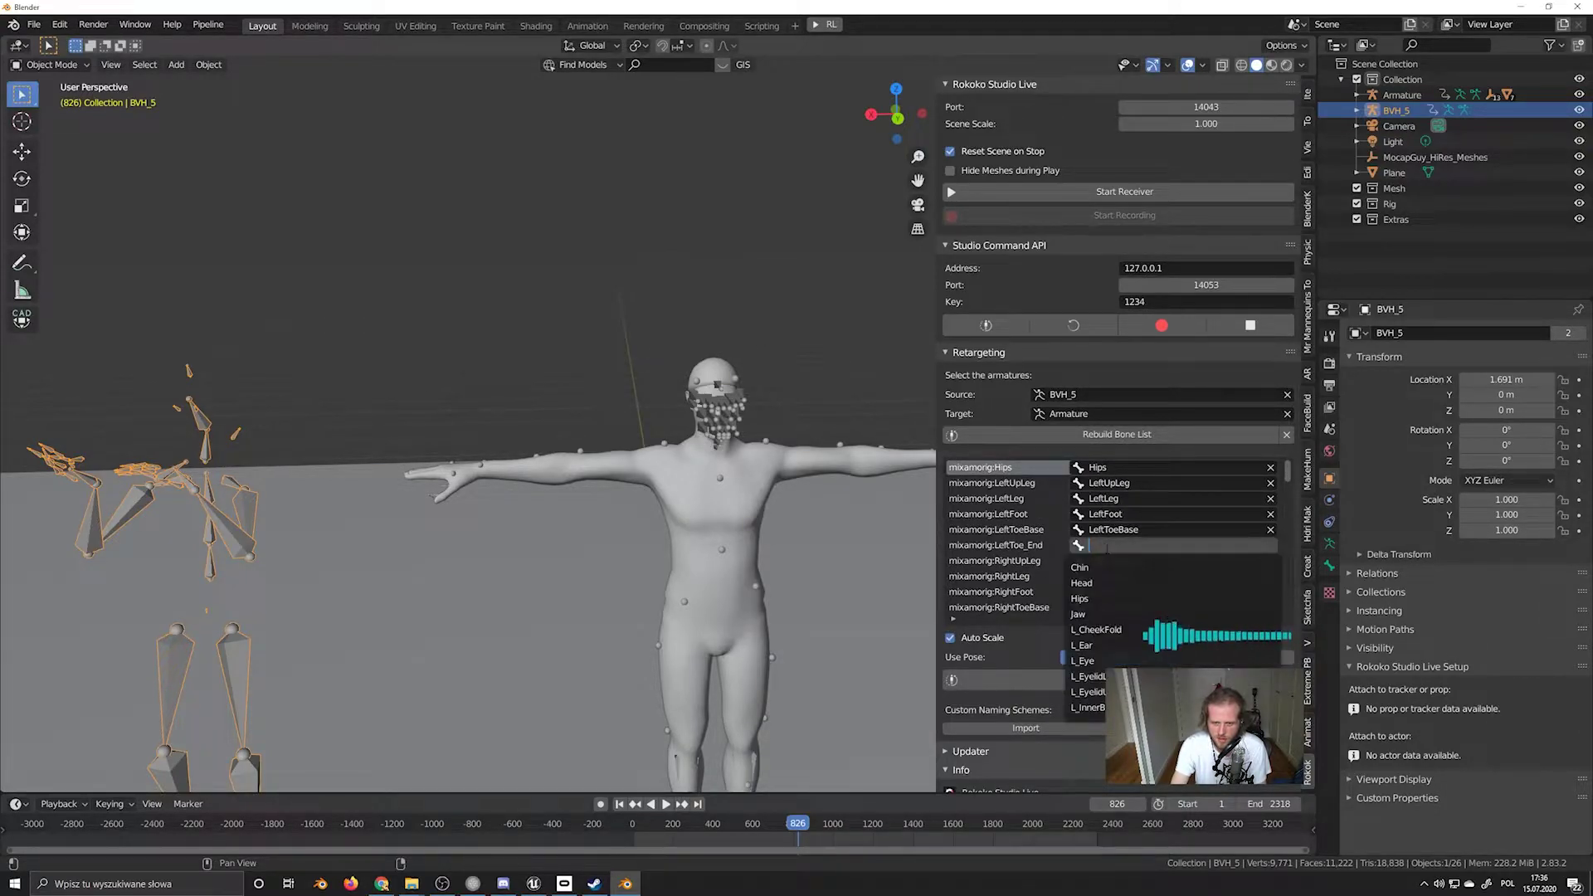
type("left")
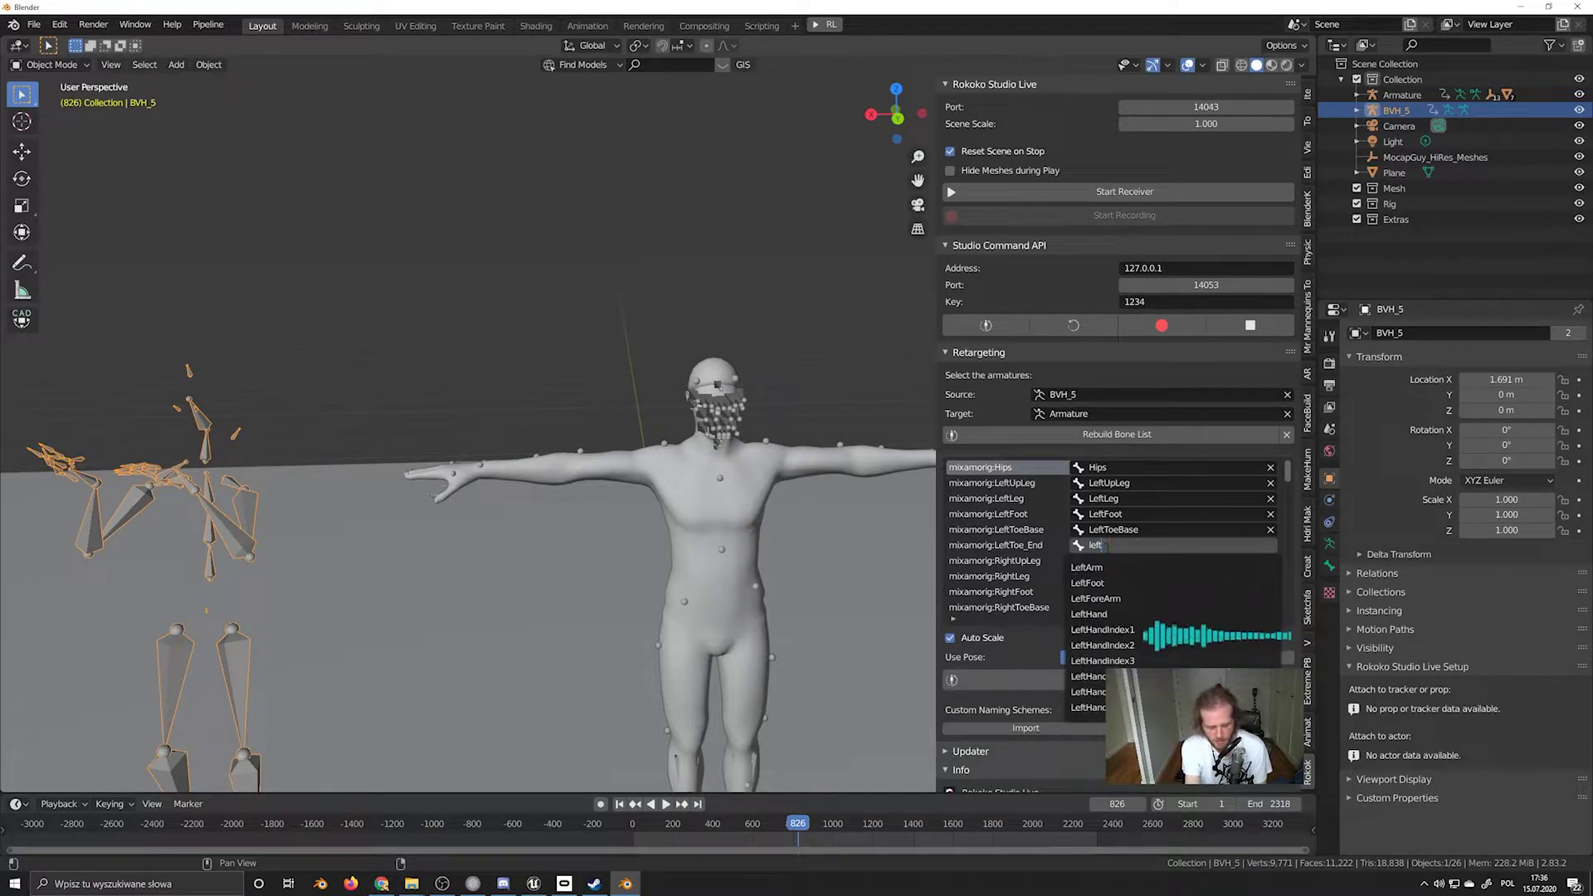
type("oe")
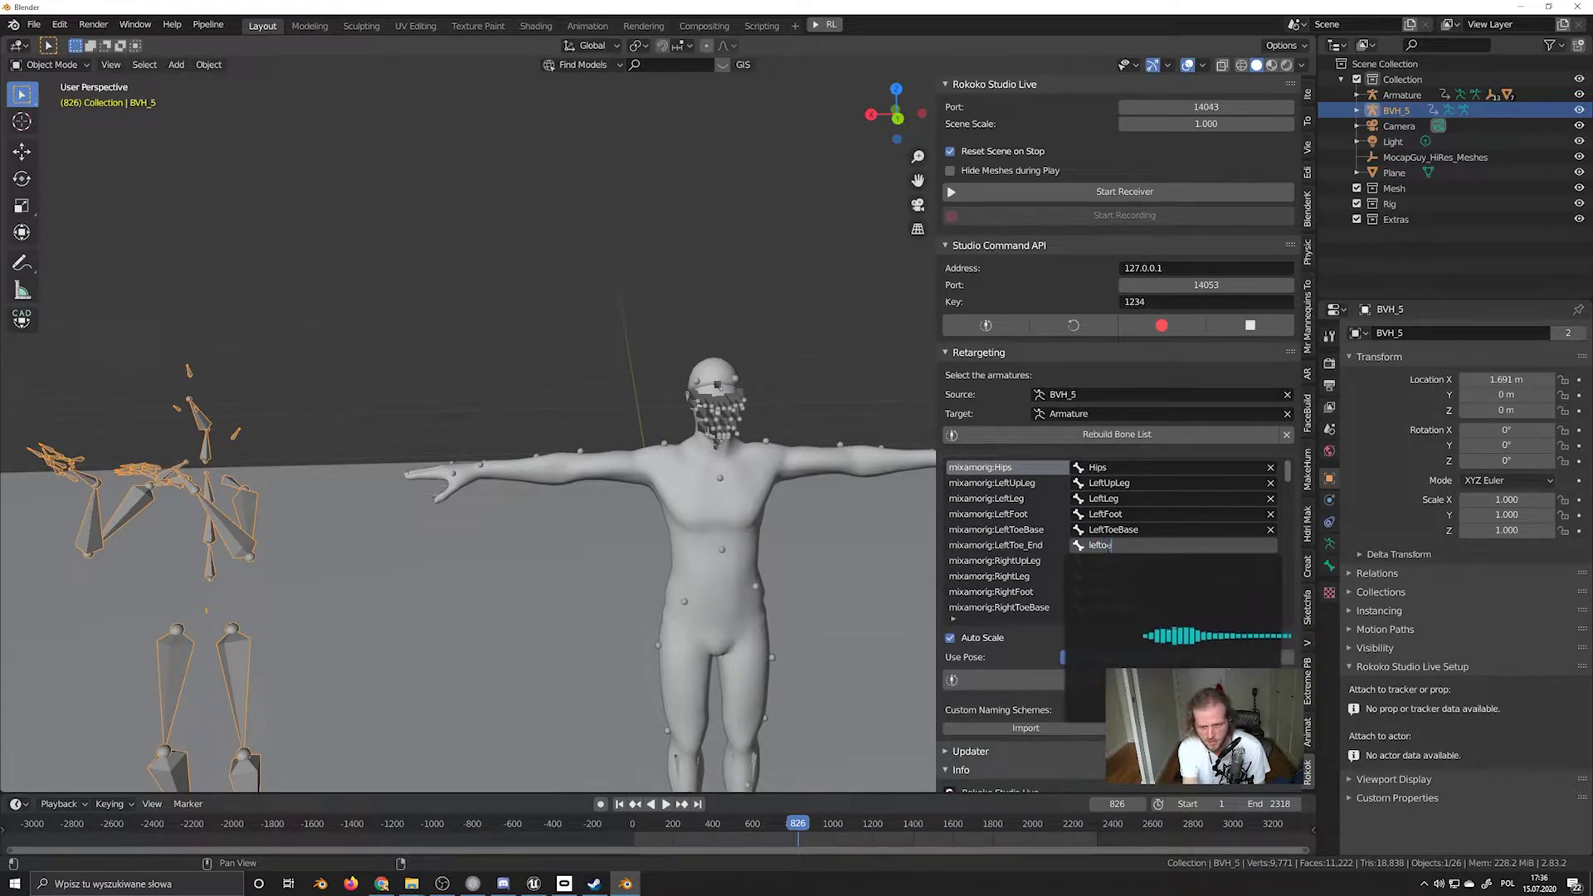
key("BackSpace")
key("BackSpace")
key("BackSpace")
key("BackSpace")
key("BackSpace")
type("toe")
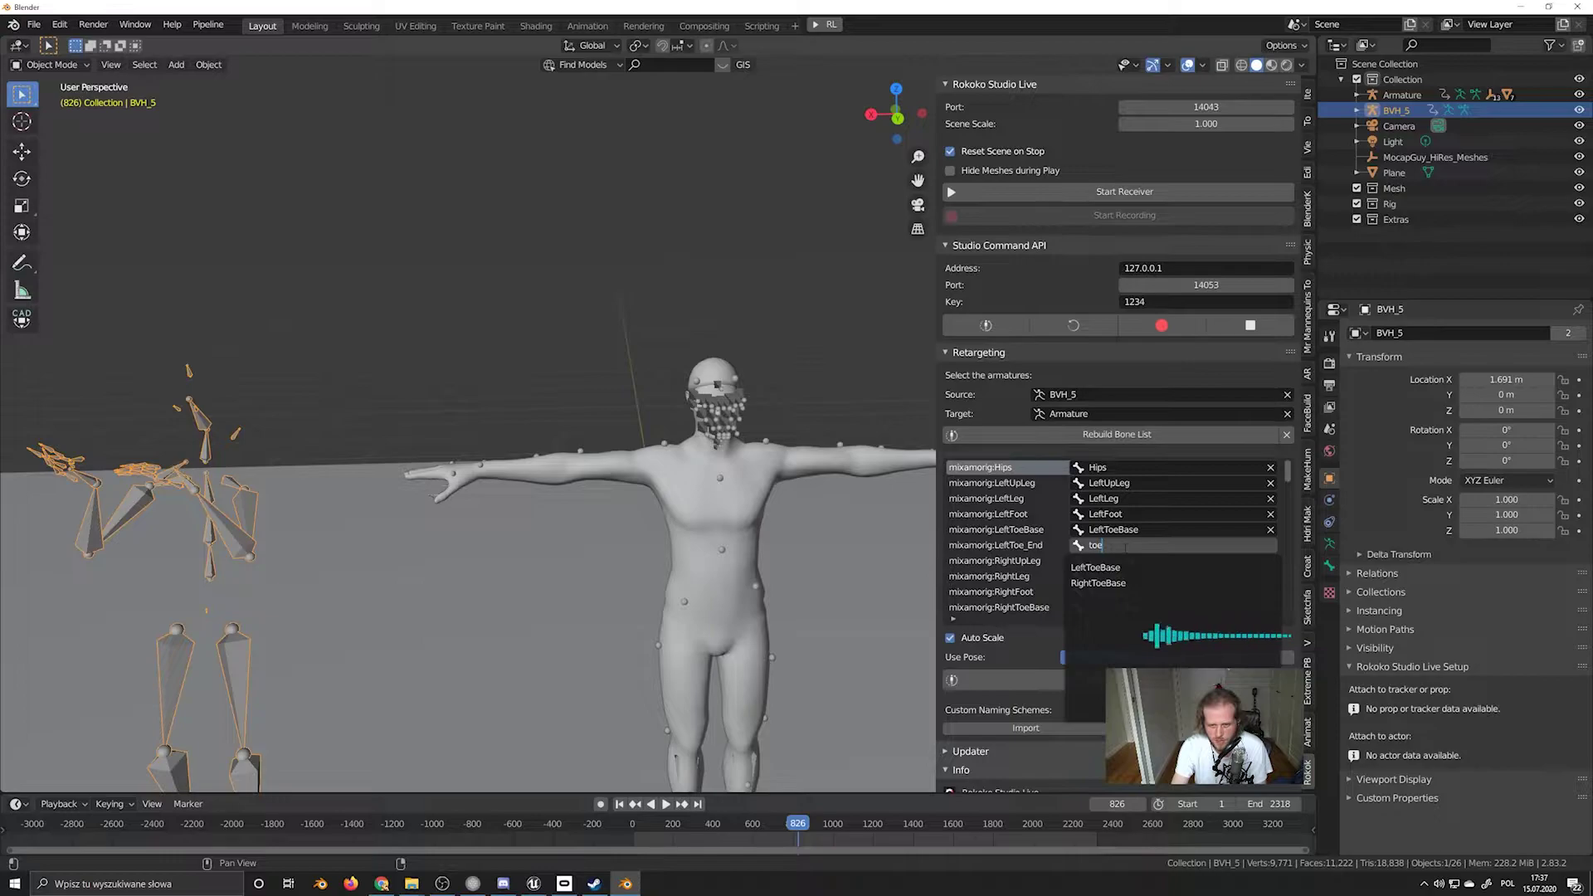
key("Escape")
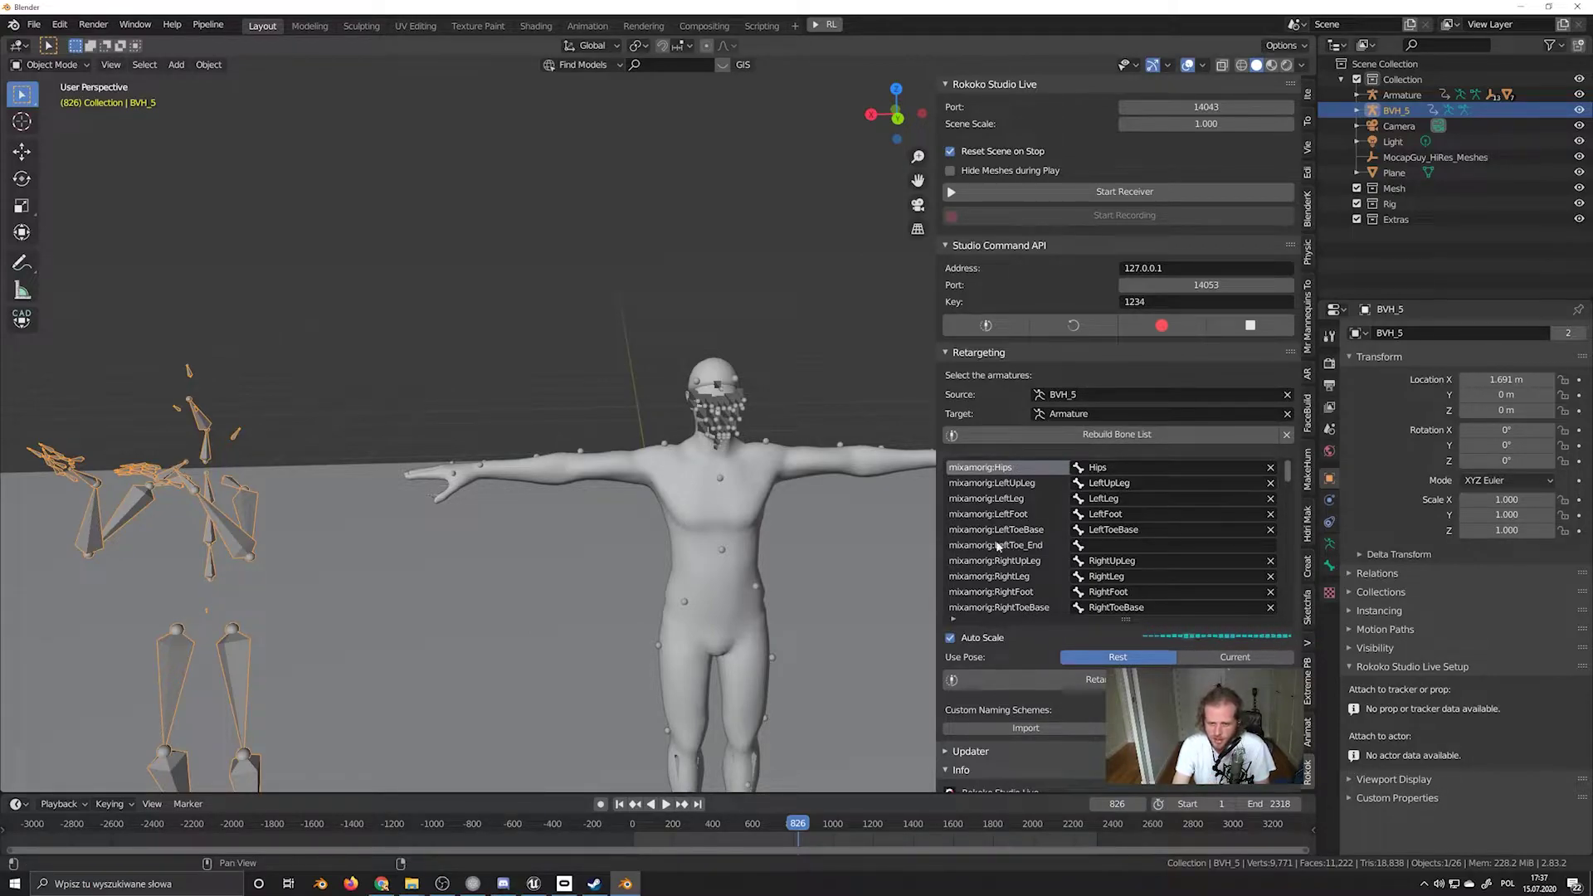
Search the source bones for an "index" match for mixamorig:LeftHandIndex4, and leave it unassigned
scroll(1046, 559, "down", 3)
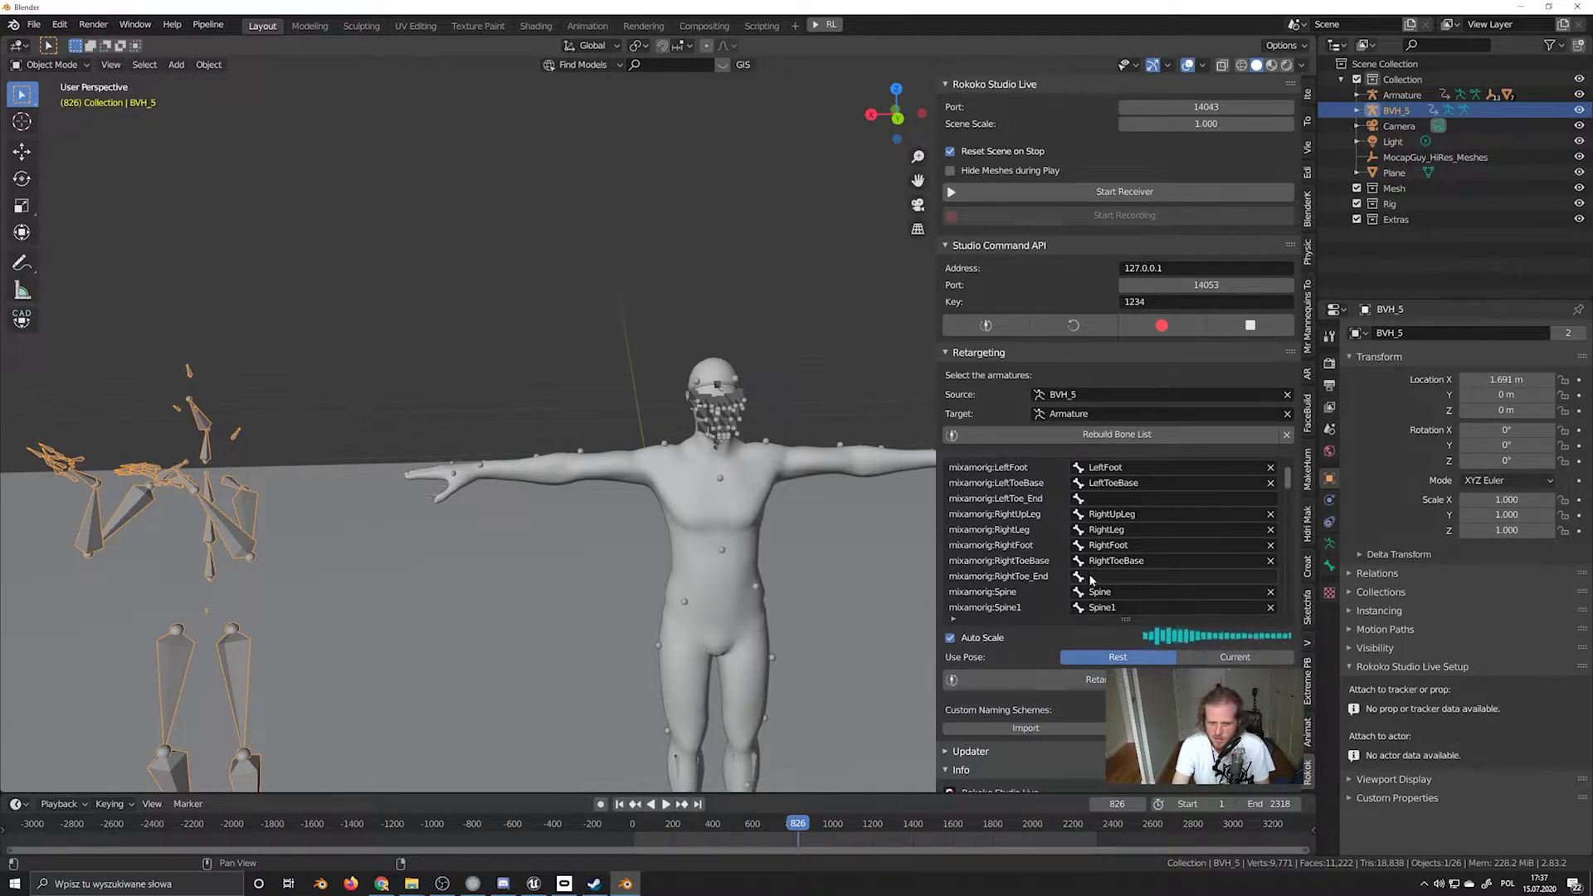
scroll(1092, 579, "down", 10)
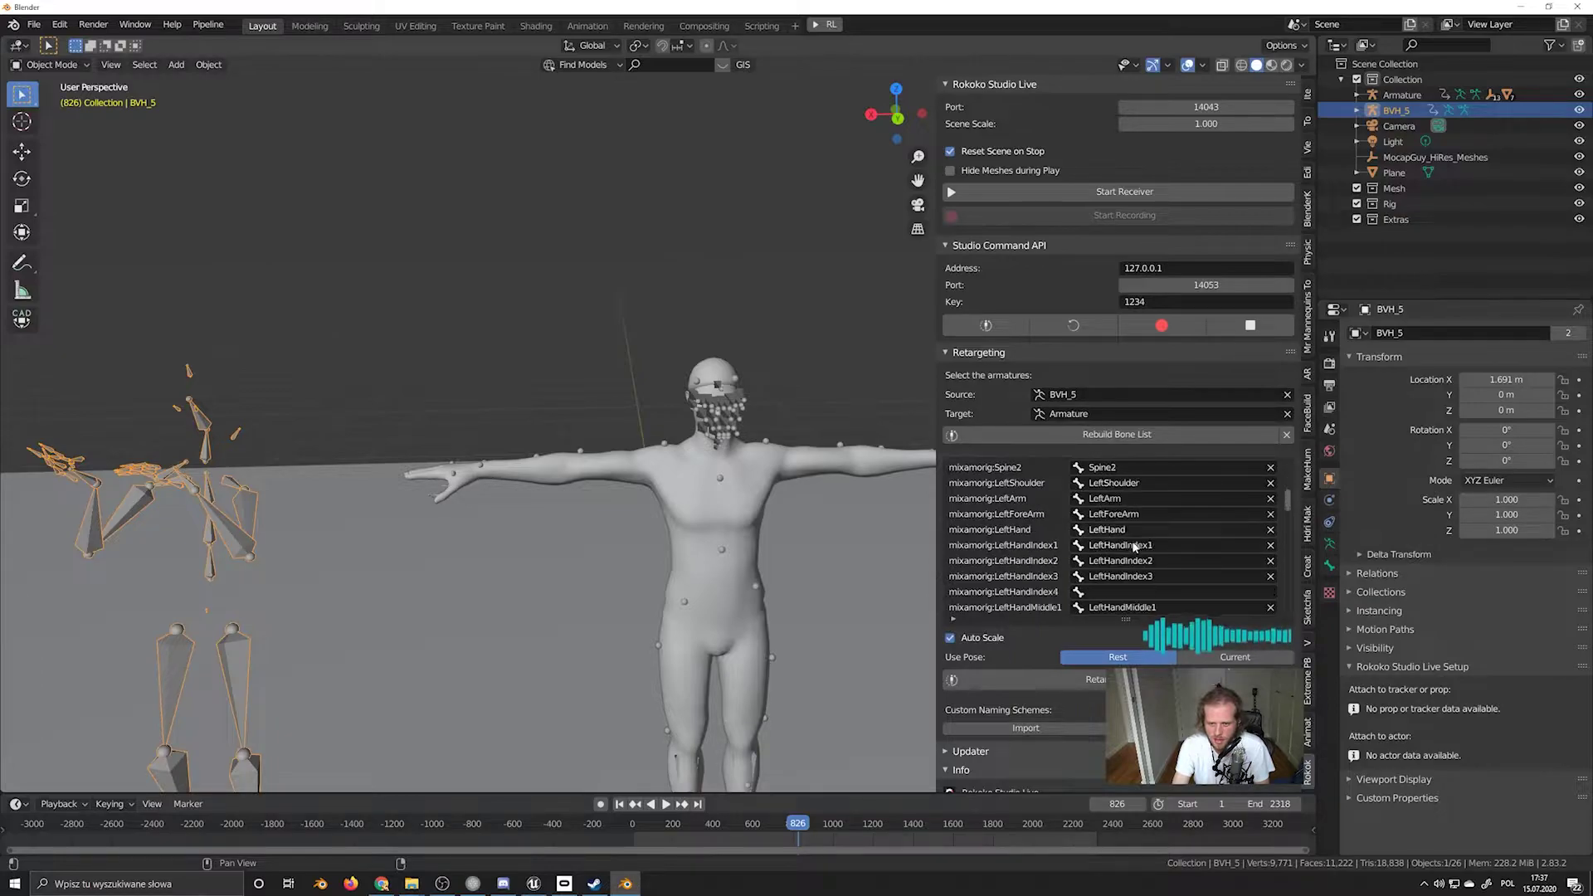
scroll(1134, 547, "down", 2)
left_click(1137, 560)
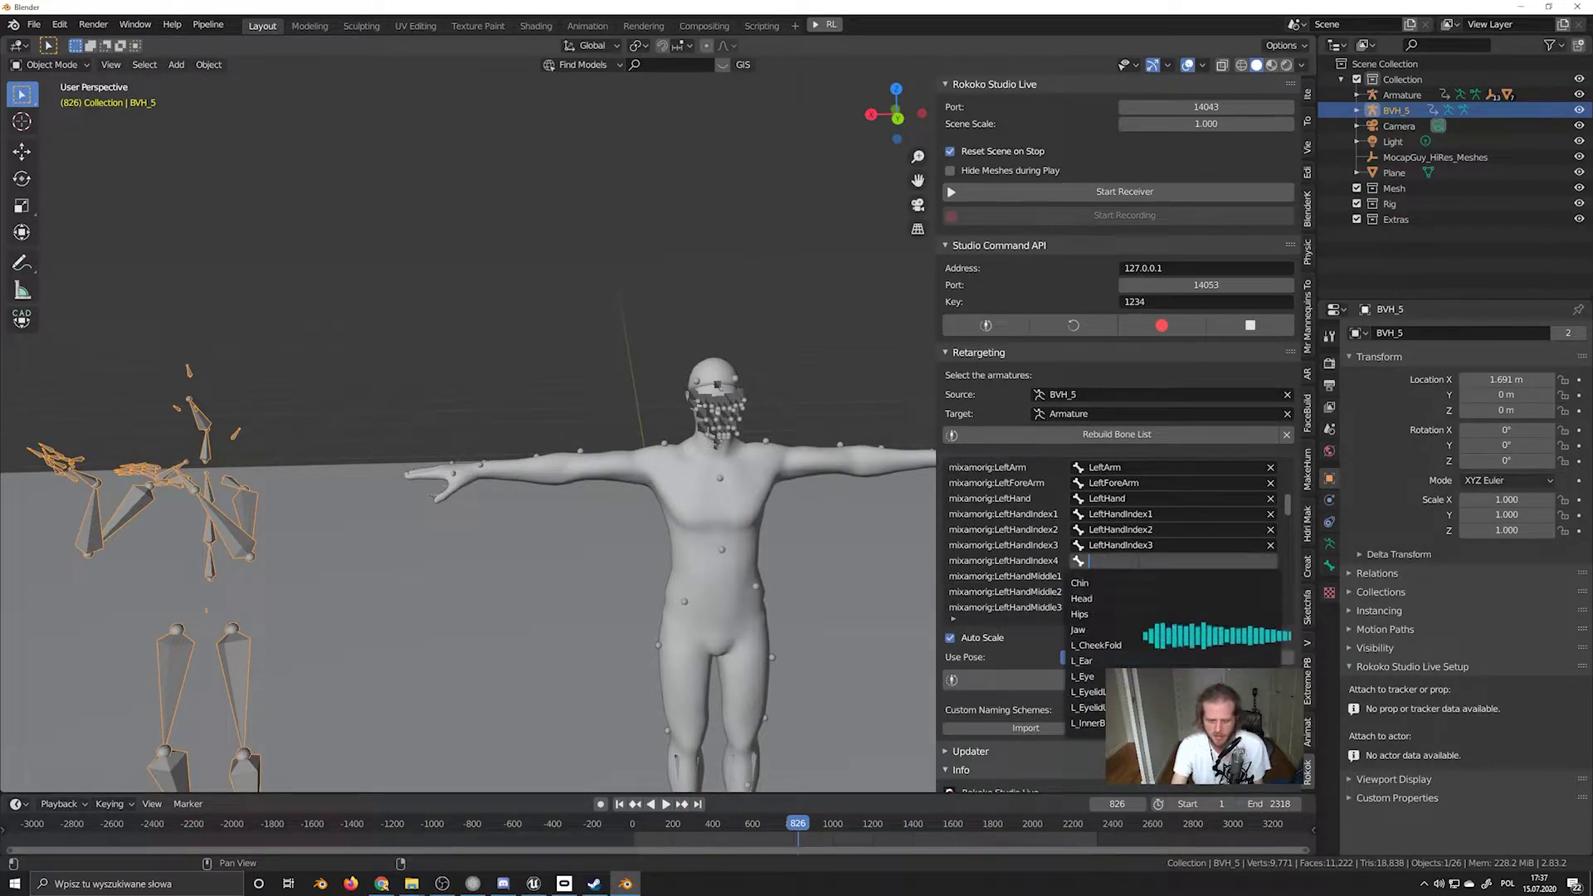
type("index")
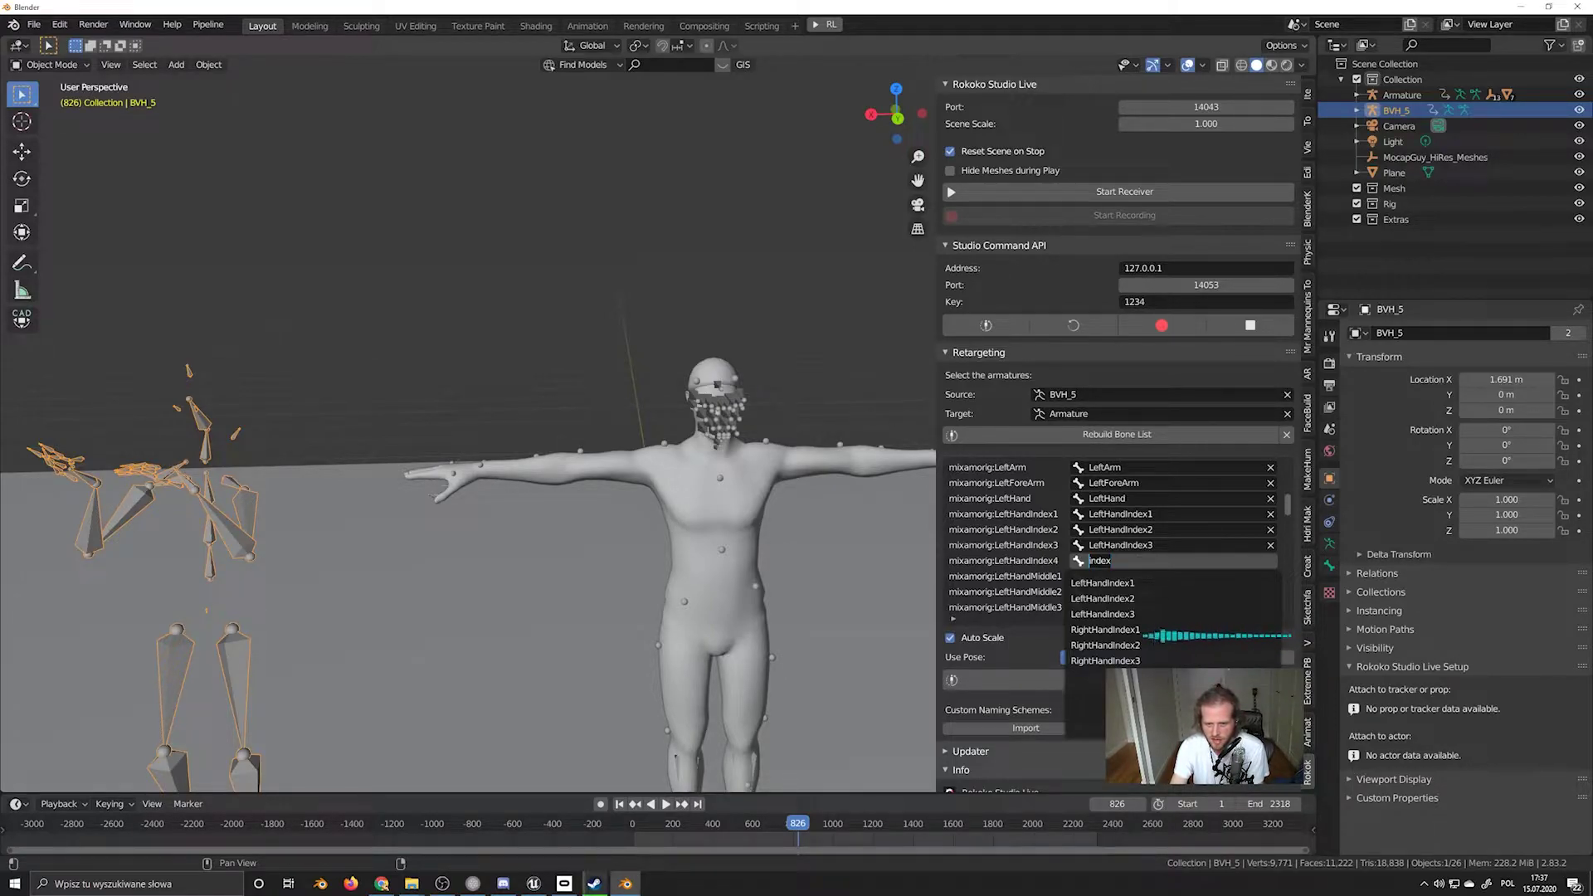
key("BackSpace")
key("BackSpace")
key("BackSpace")
key("BackSpace")
key("BackSpace")
key("Escape")
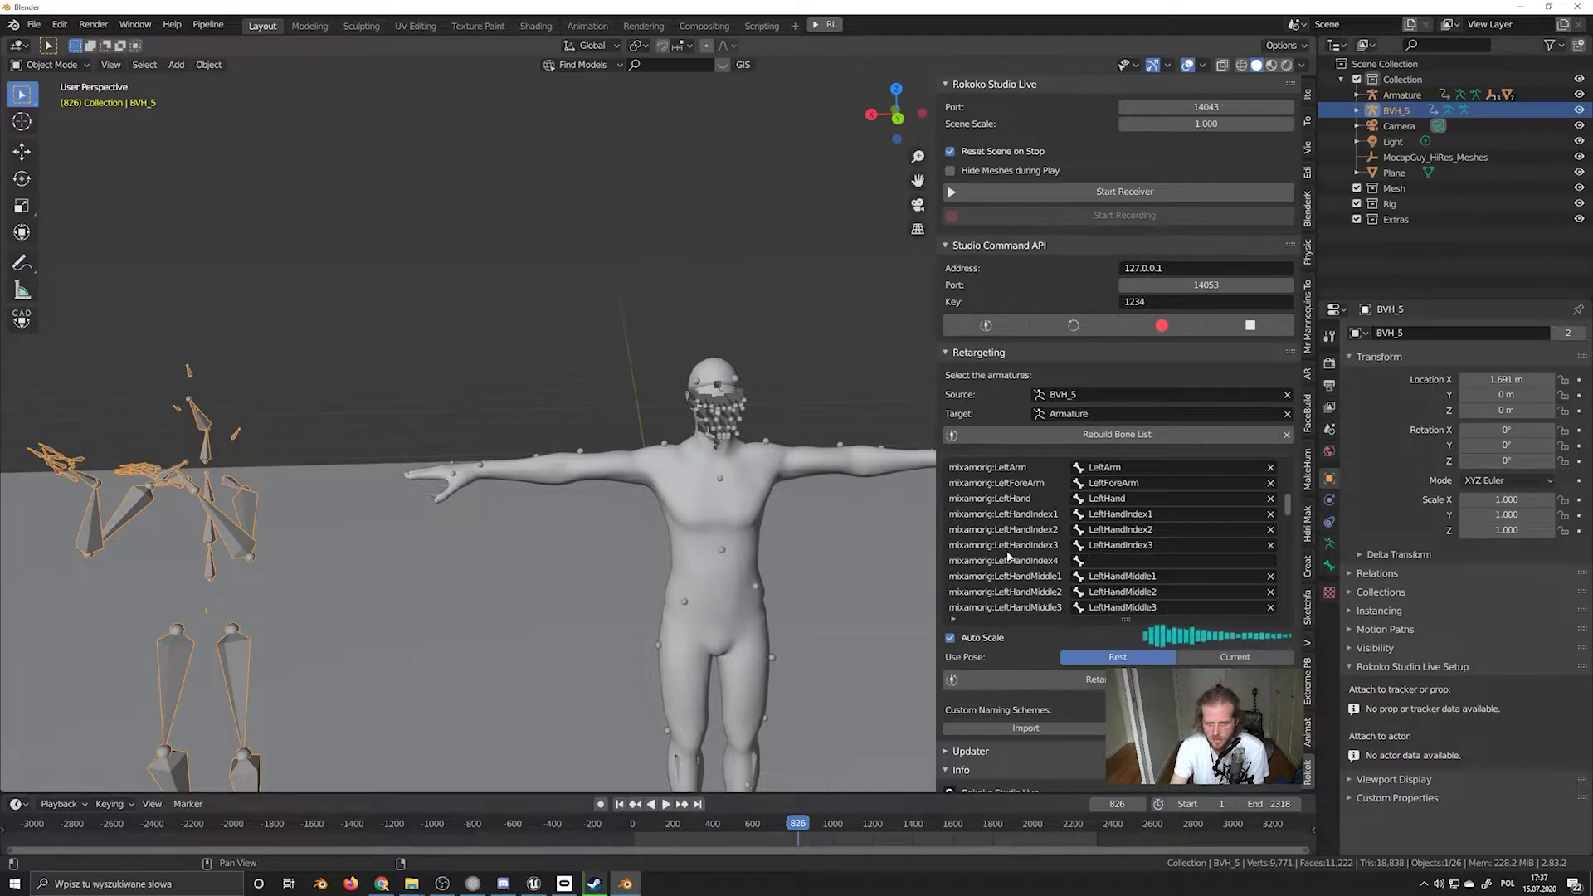
Search the source bones for a "Middle" match for mixamorig:LeftHandMiddle4, and leave it unassigned
scroll(1007, 550, "down", 7)
left_click(1097, 513)
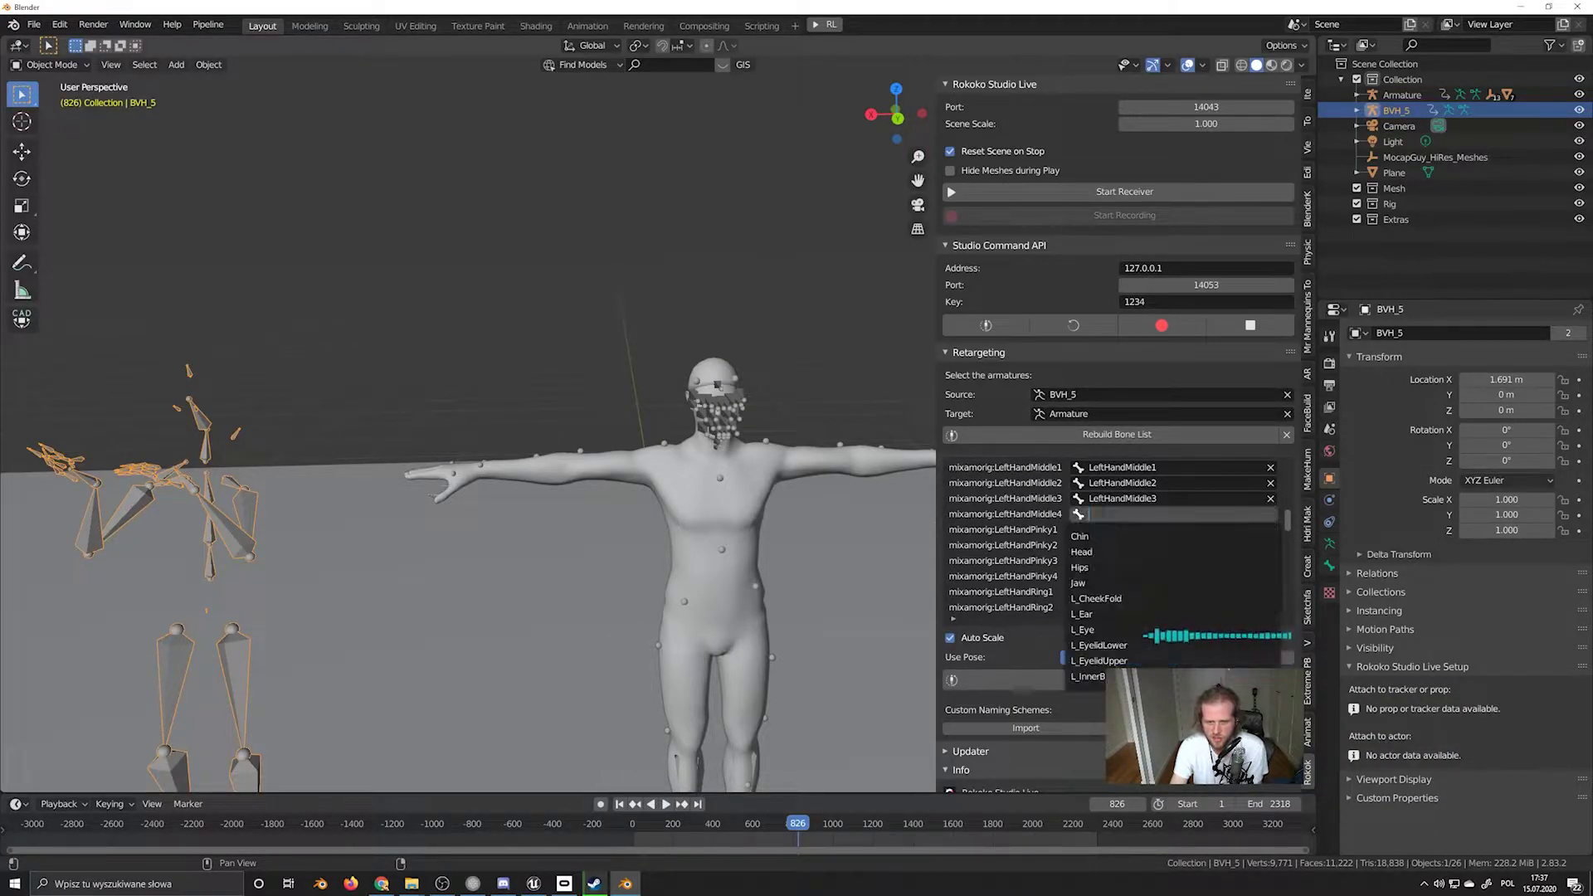
type("Middle")
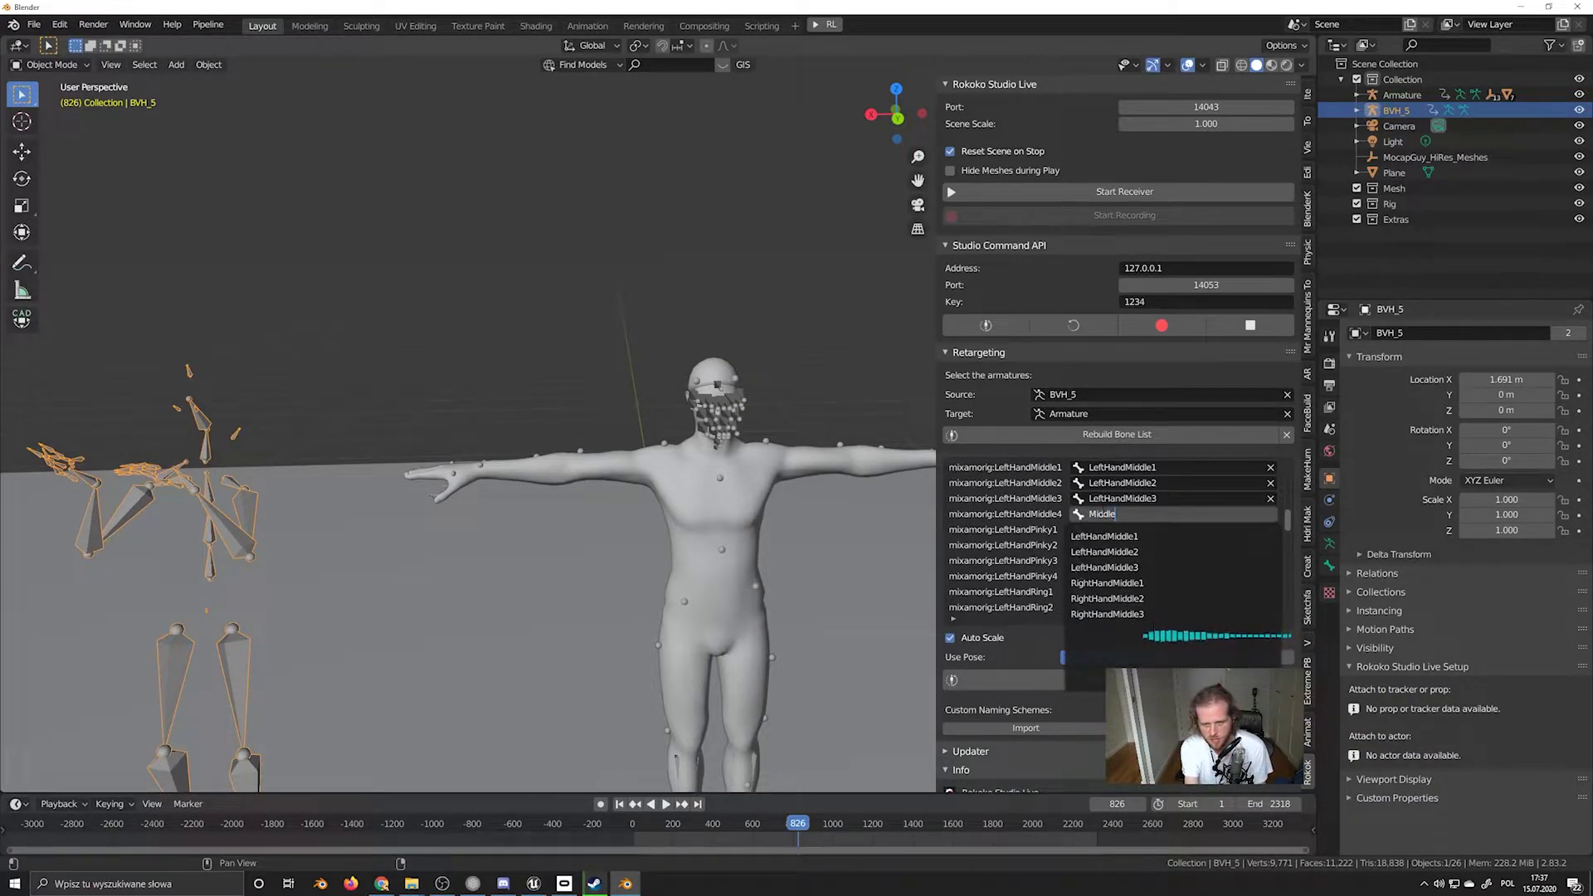
key("BackSpace")
key("BackSpace")
key("BackSpace")
key("BackSpace")
key("BackSpace")
key("BackSpace")
key("Escape")
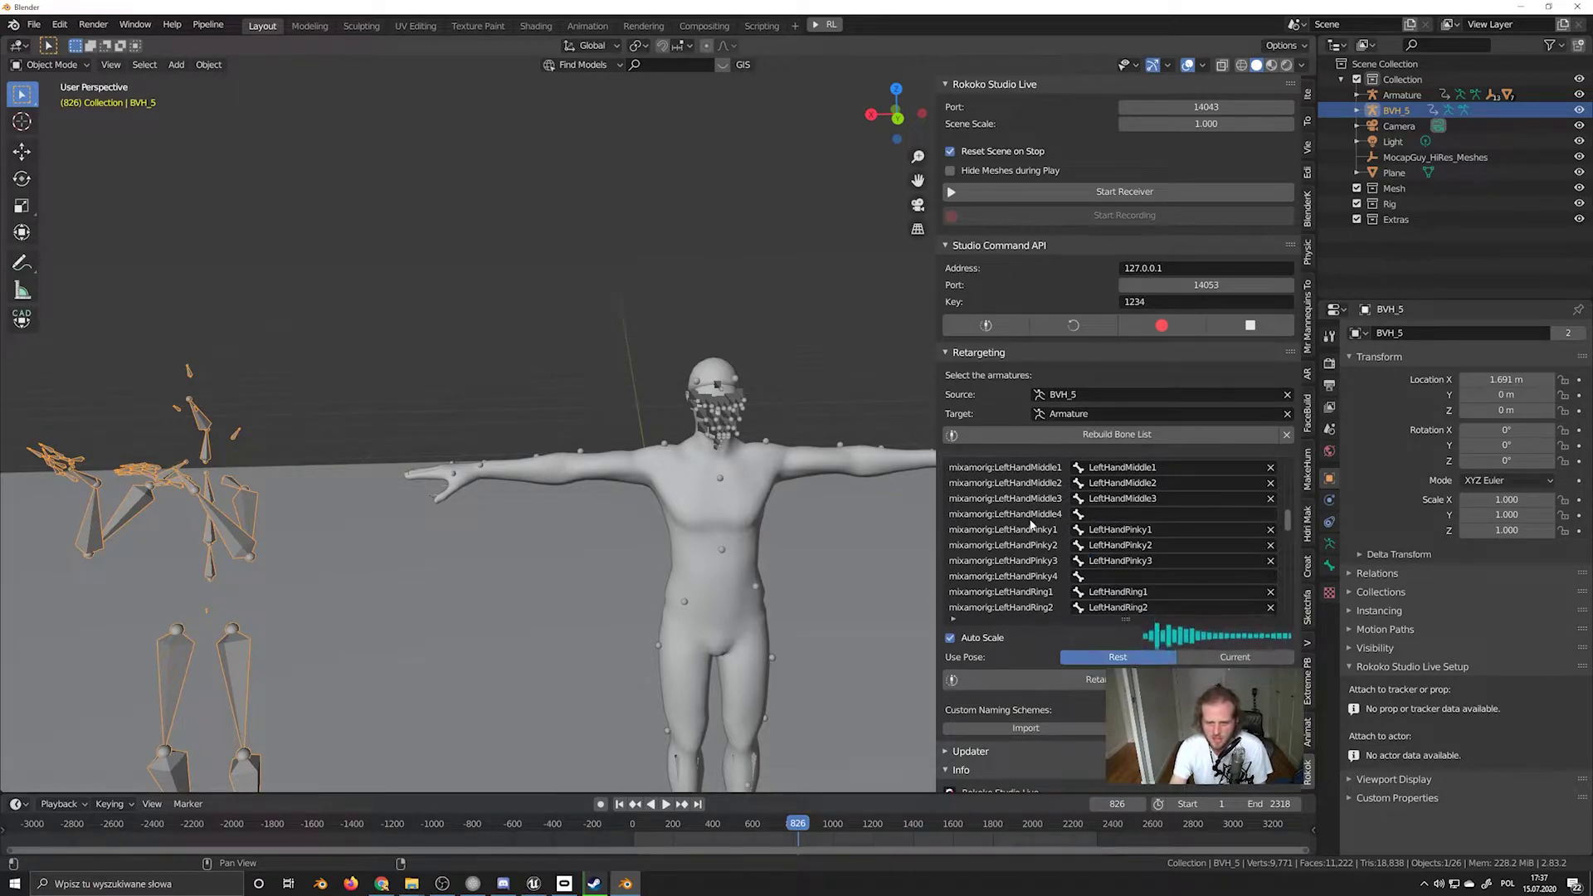
Assign LeftHandThumb1 as the source bone for the unmatched mixamorig:LeftHandThumb entry below the third left thumb bone
scroll(1030, 610, "down", 5)
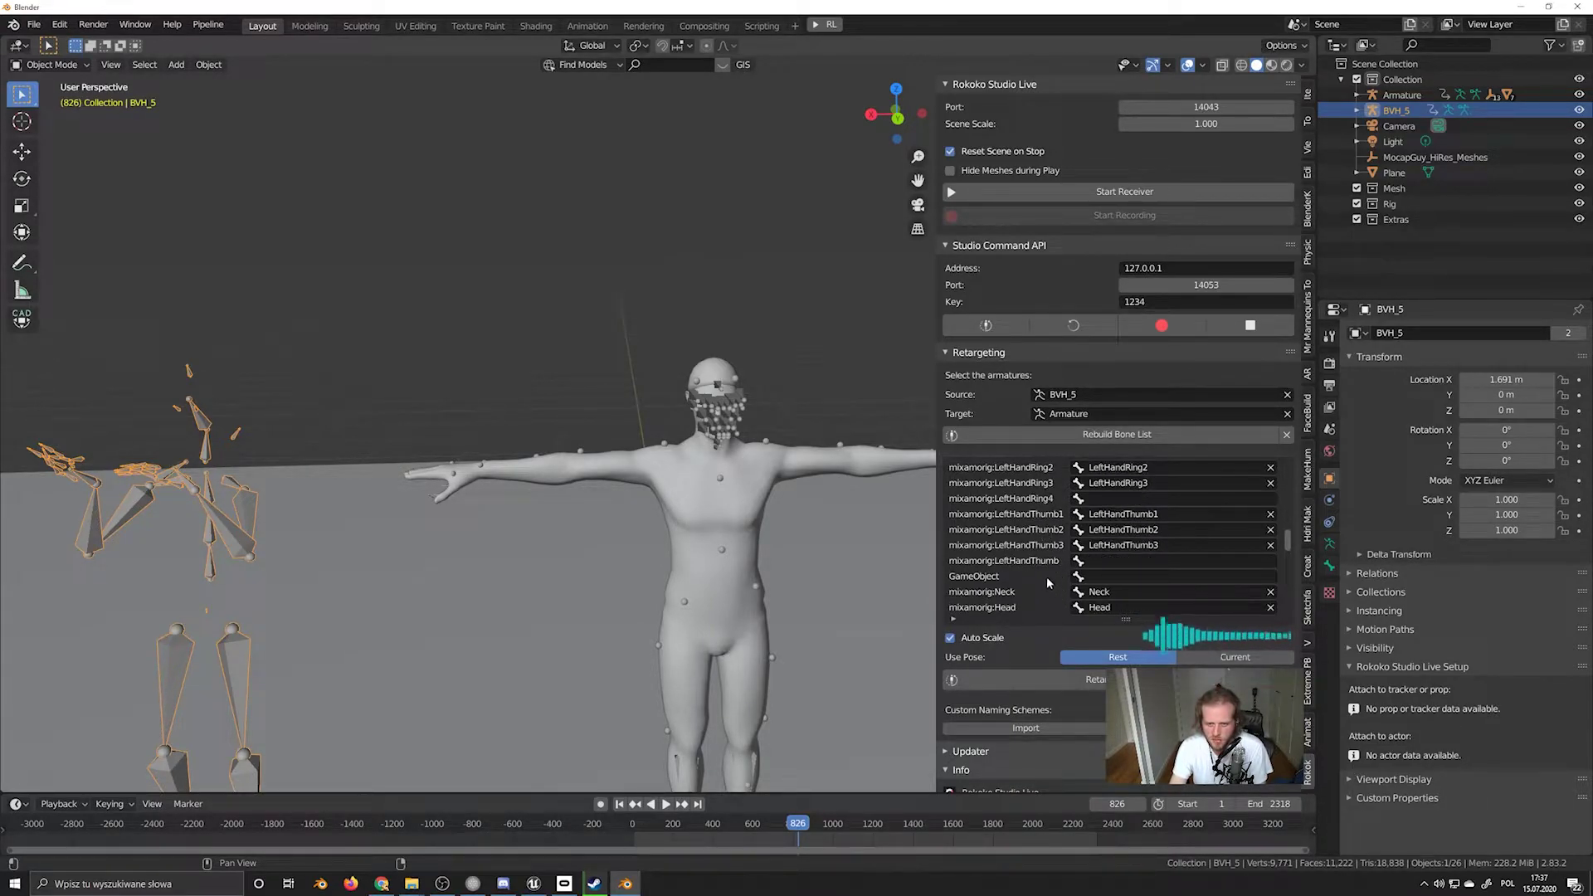
left_click(1090, 563)
type("thum")
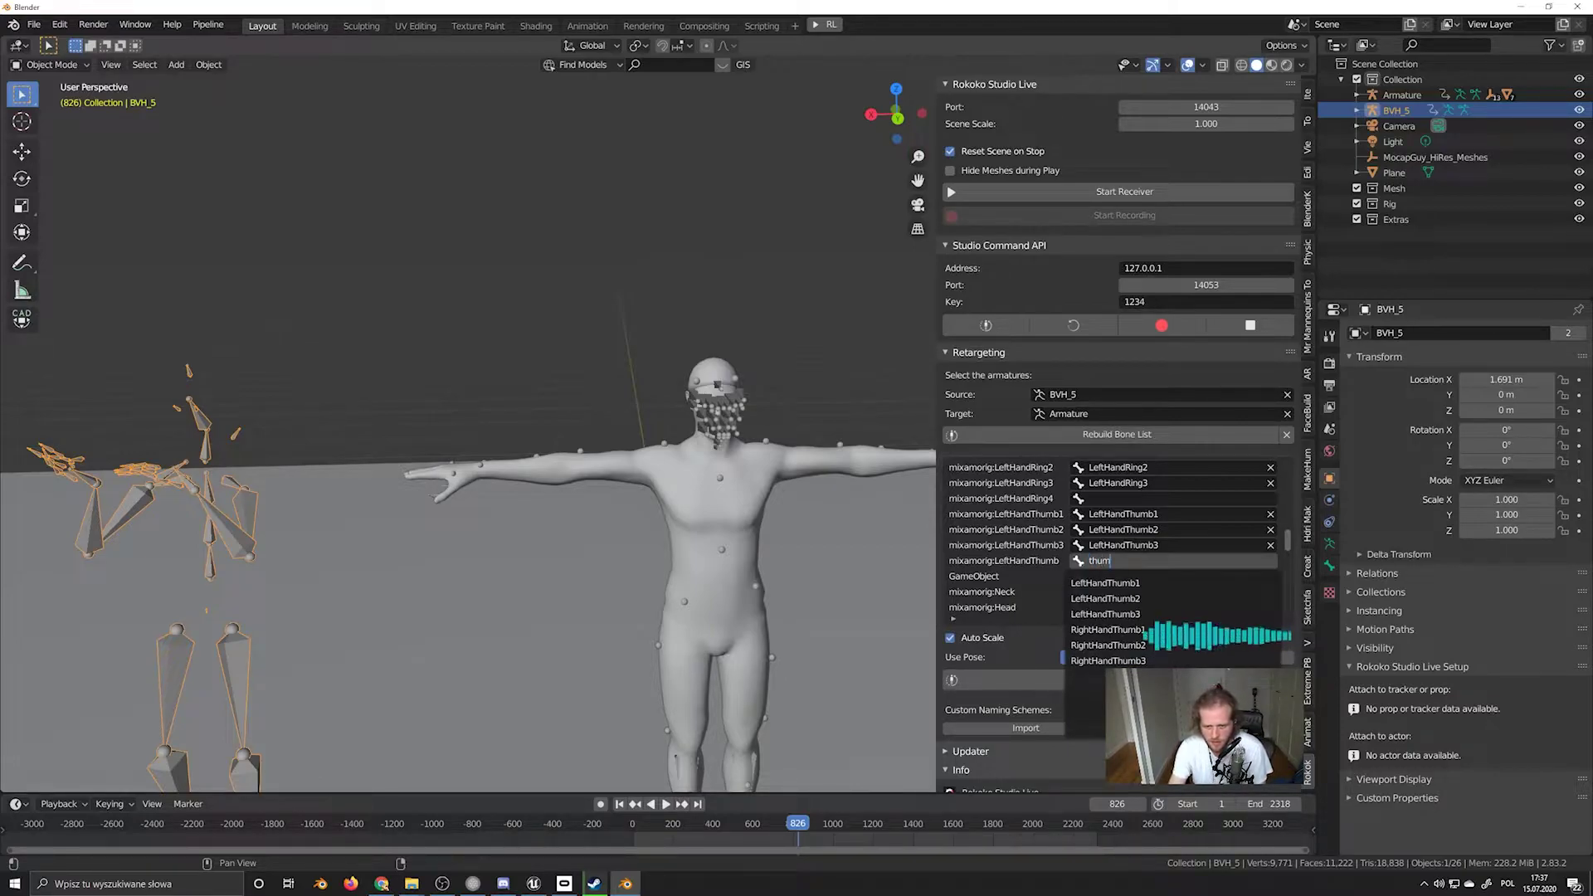
key("Down")
key("Down")
key("Up")
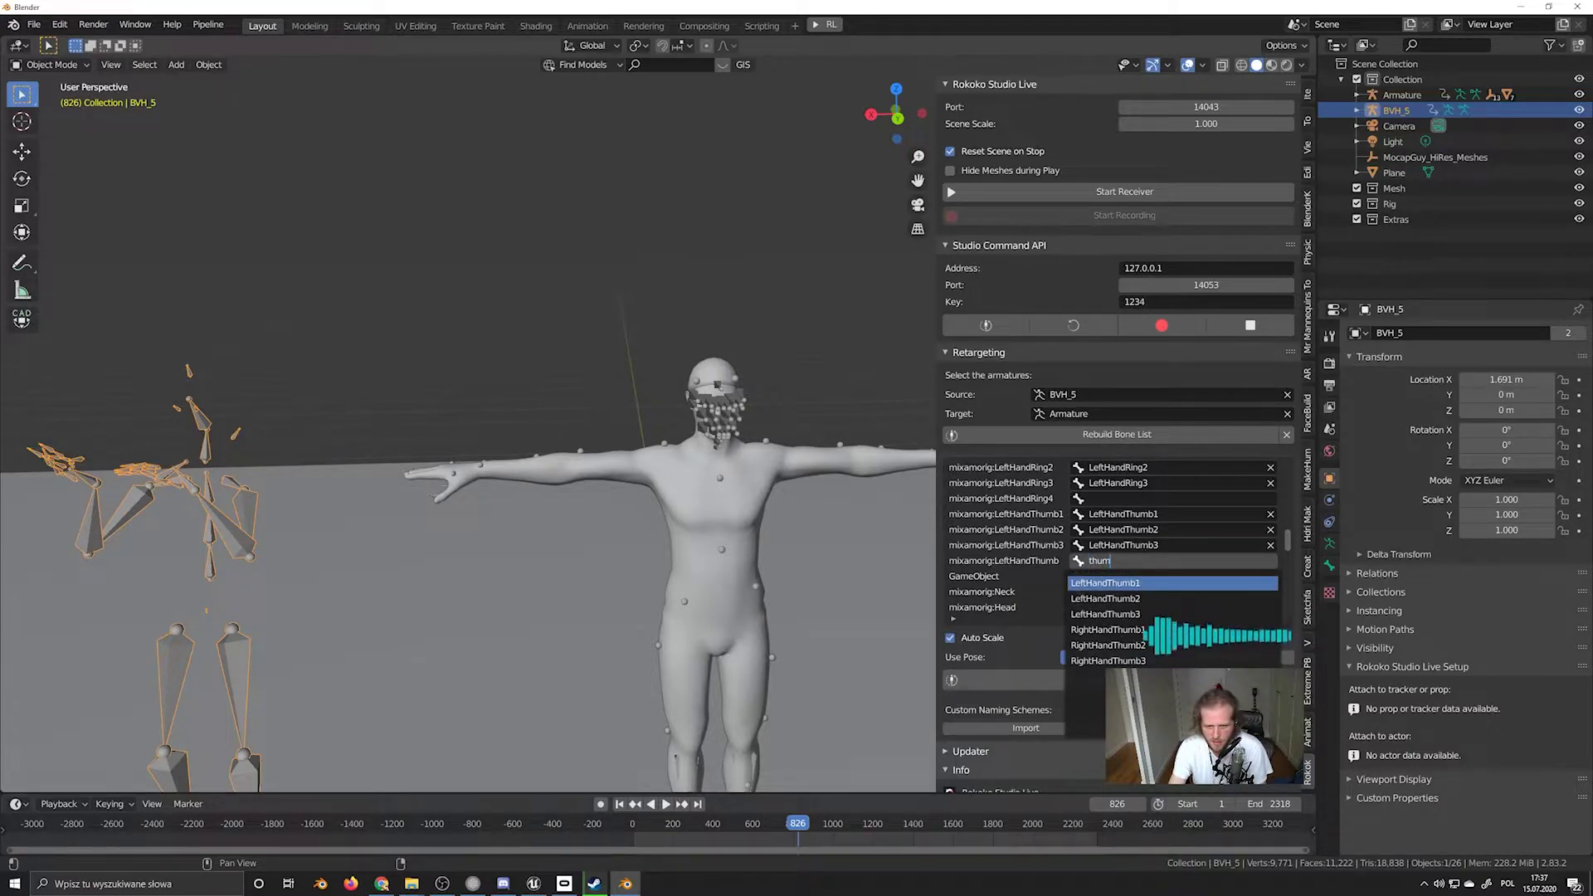
key("Down")
key("Down")
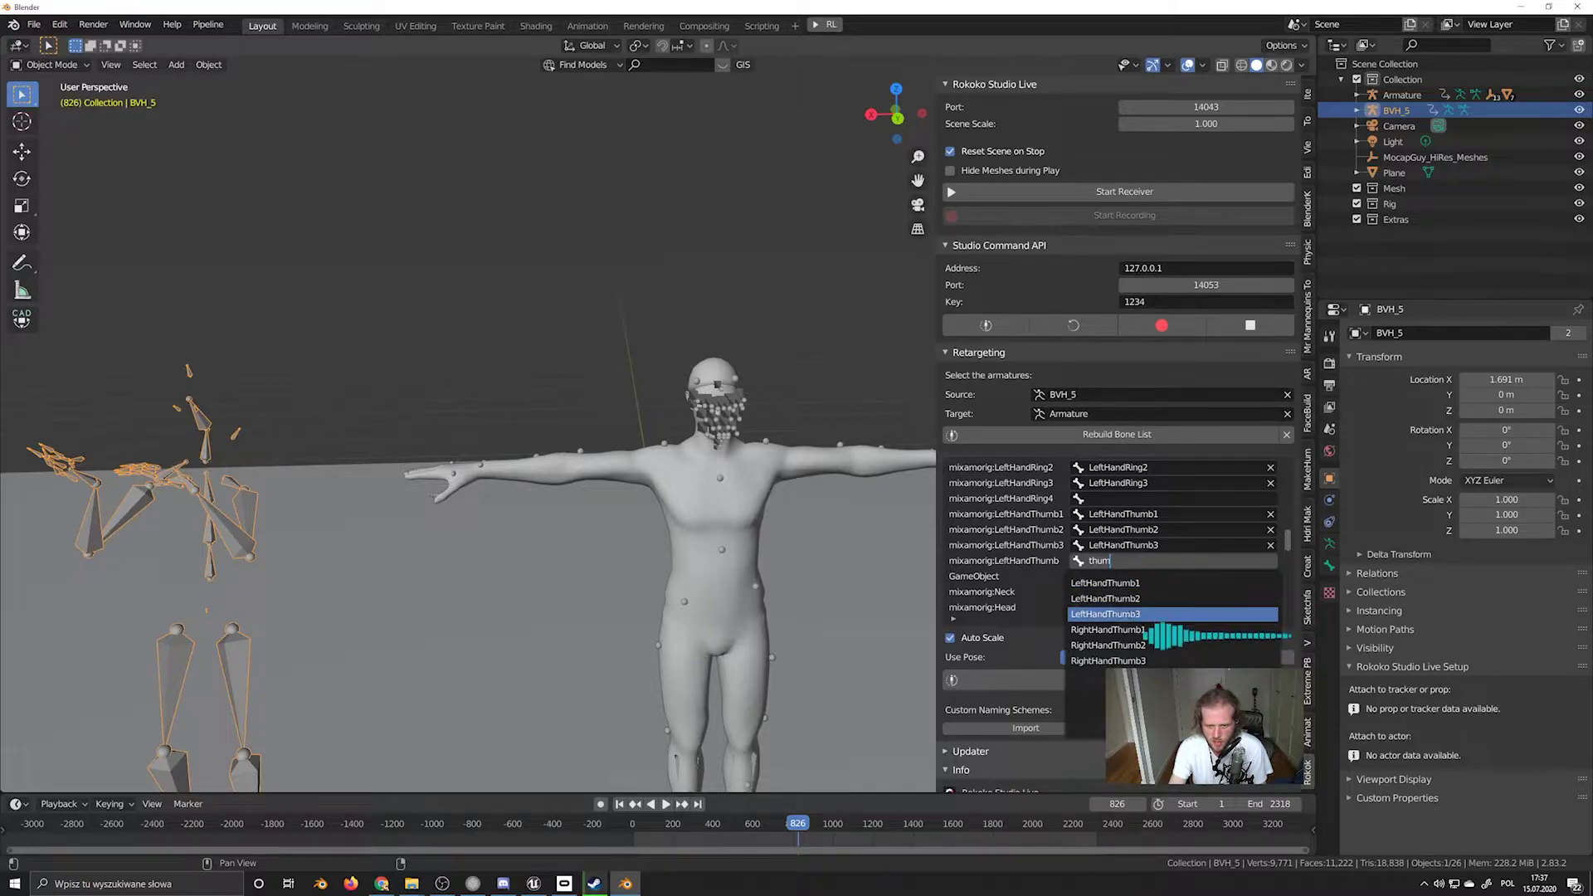
key("Up")
key("Up")
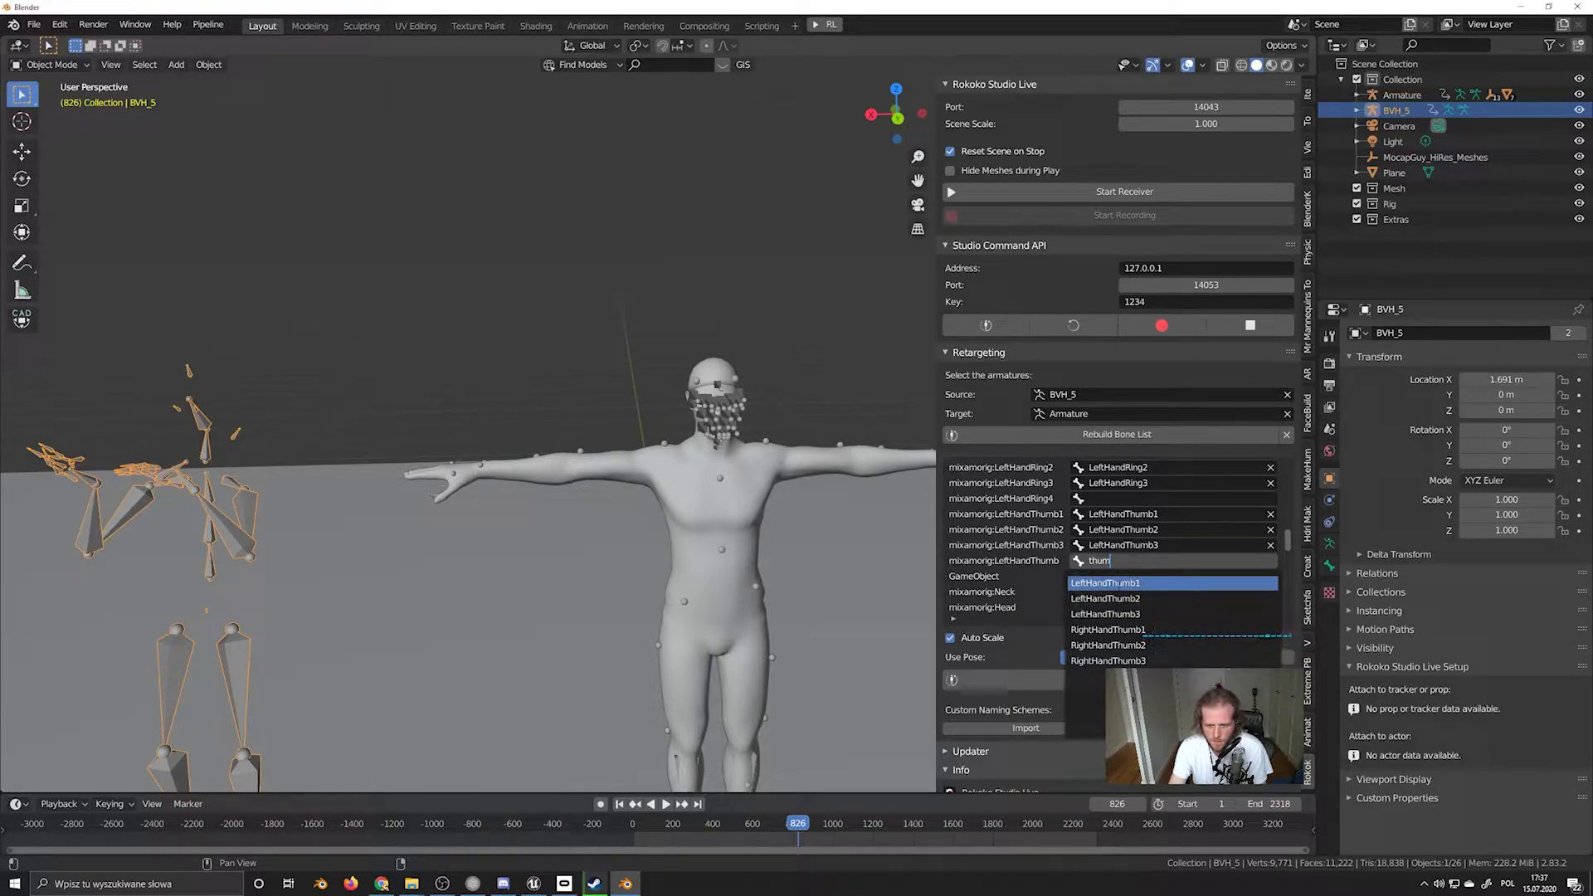
key("Return")
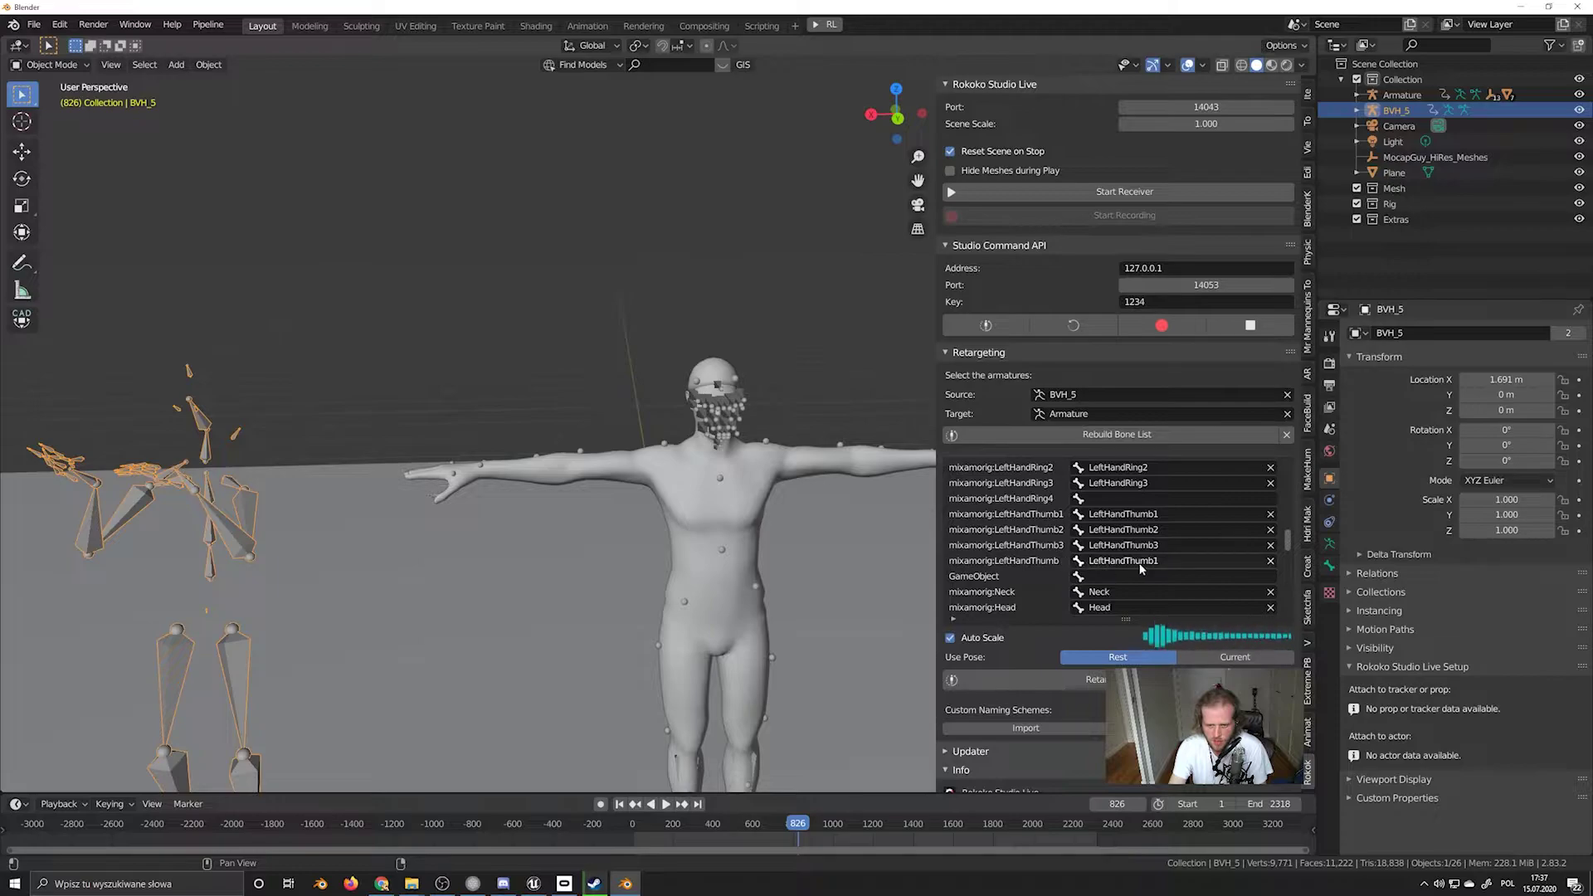
scroll(1136, 565, "down", 1)
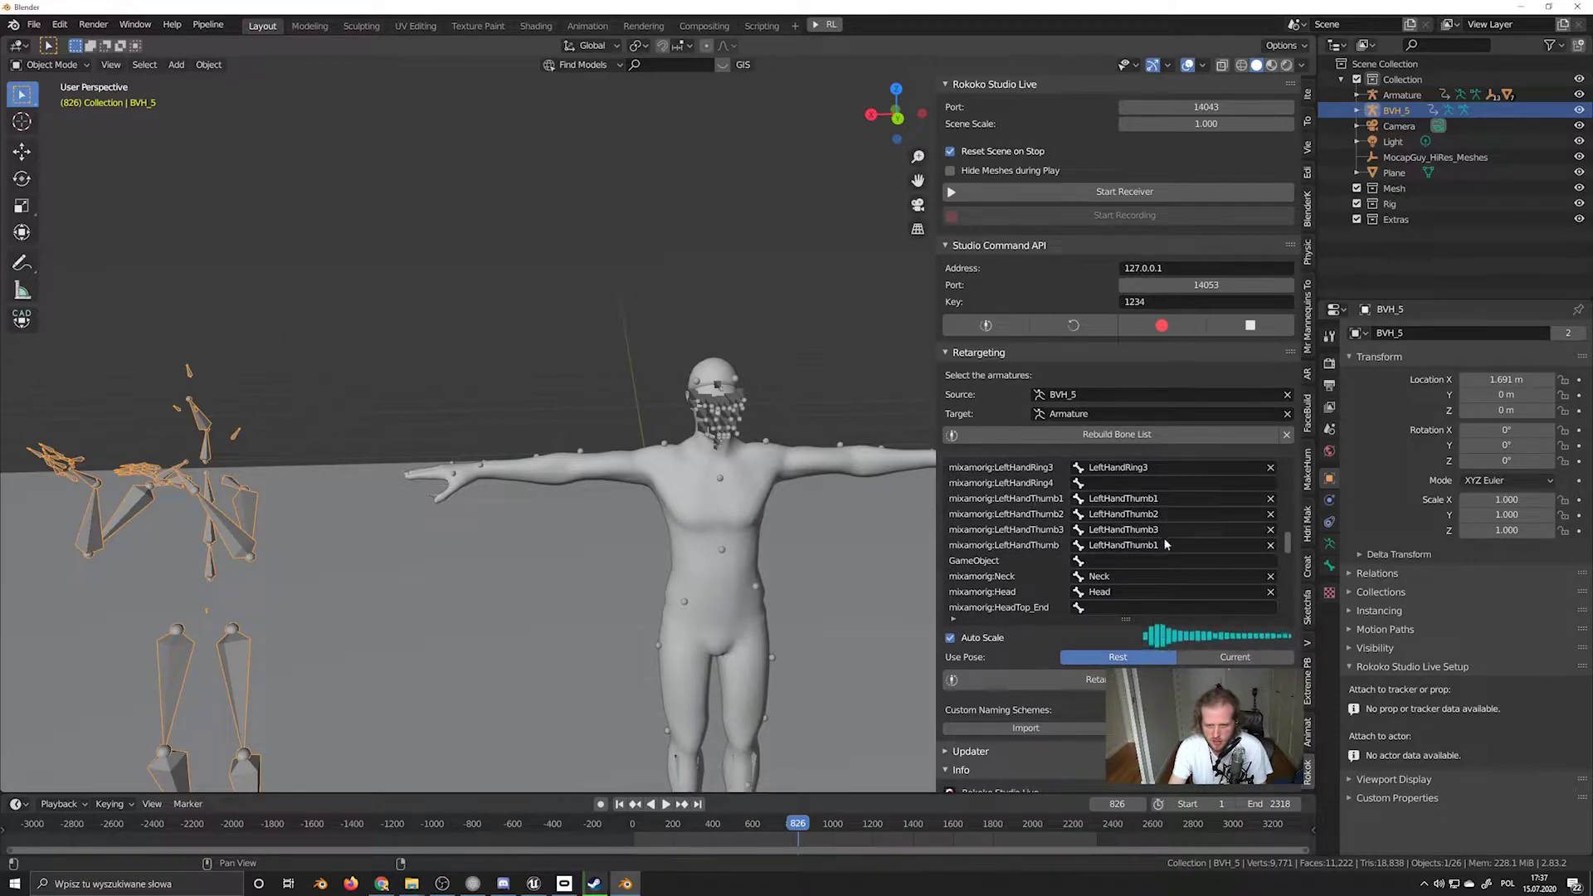
left_click(1166, 544)
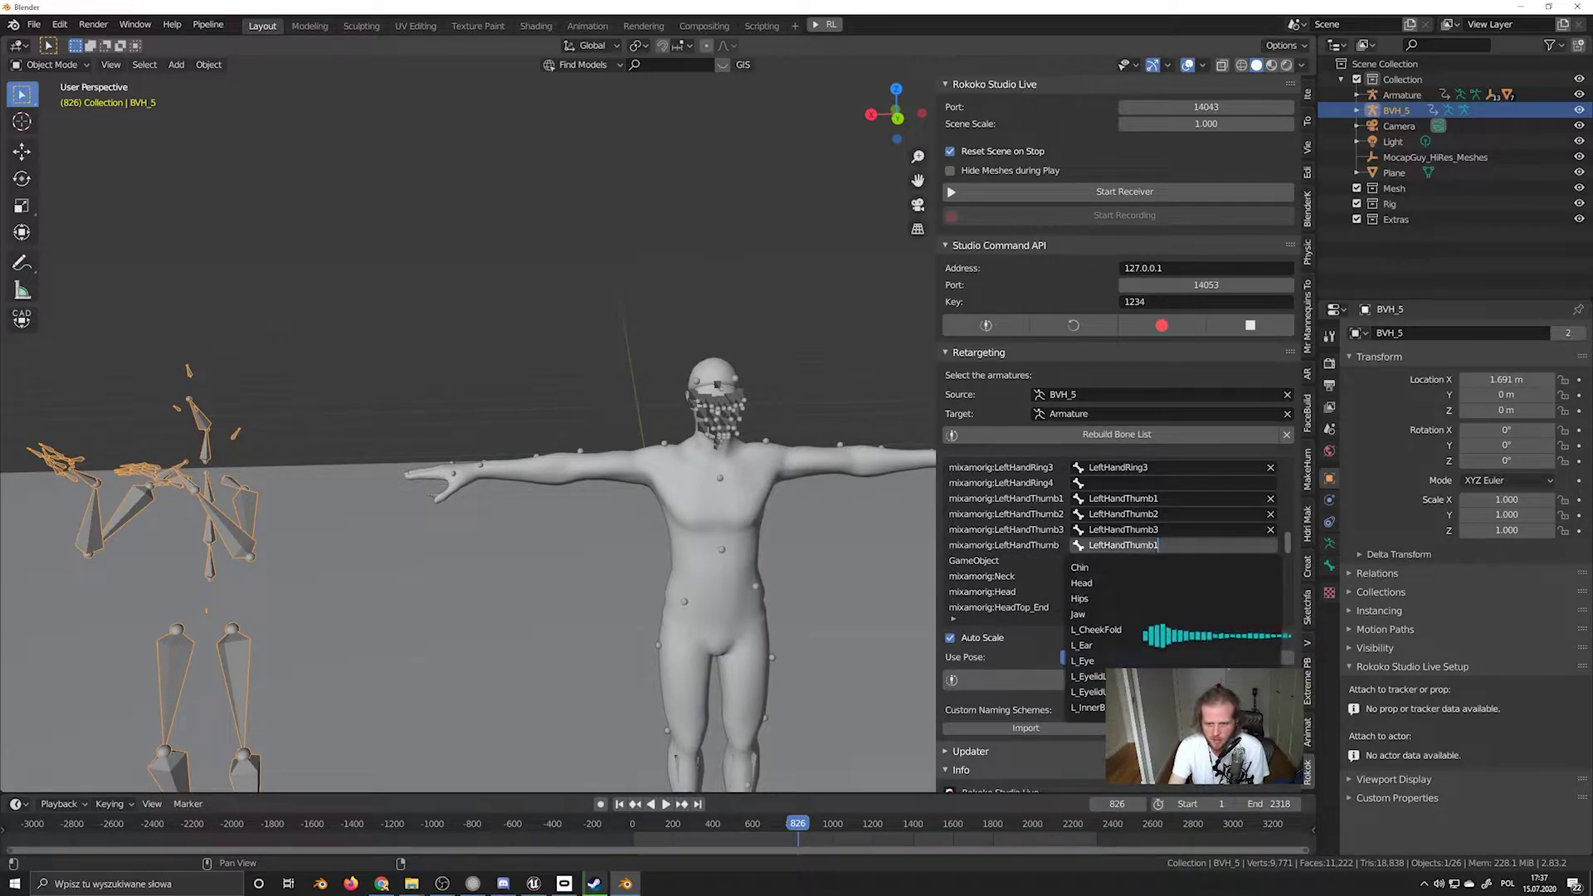
Search the source bones for an "eye" match for mixamorig:LeftEye, and cancel without assigning one
scroll(994, 529, "down", 2)
scroll(995, 528, "down", 1)
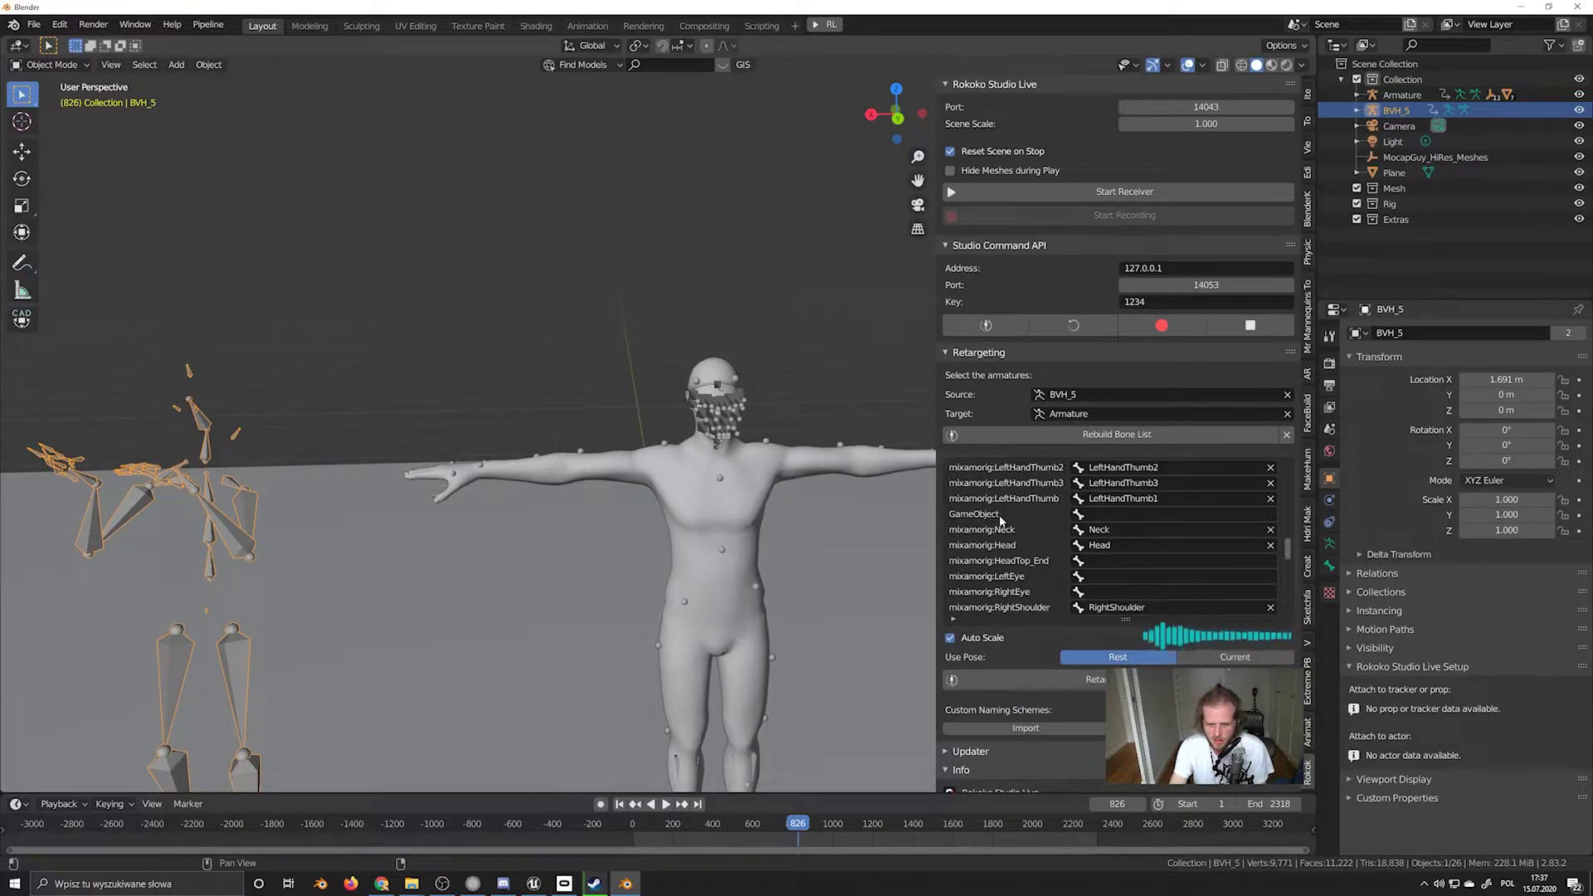
left_click(1087, 577)
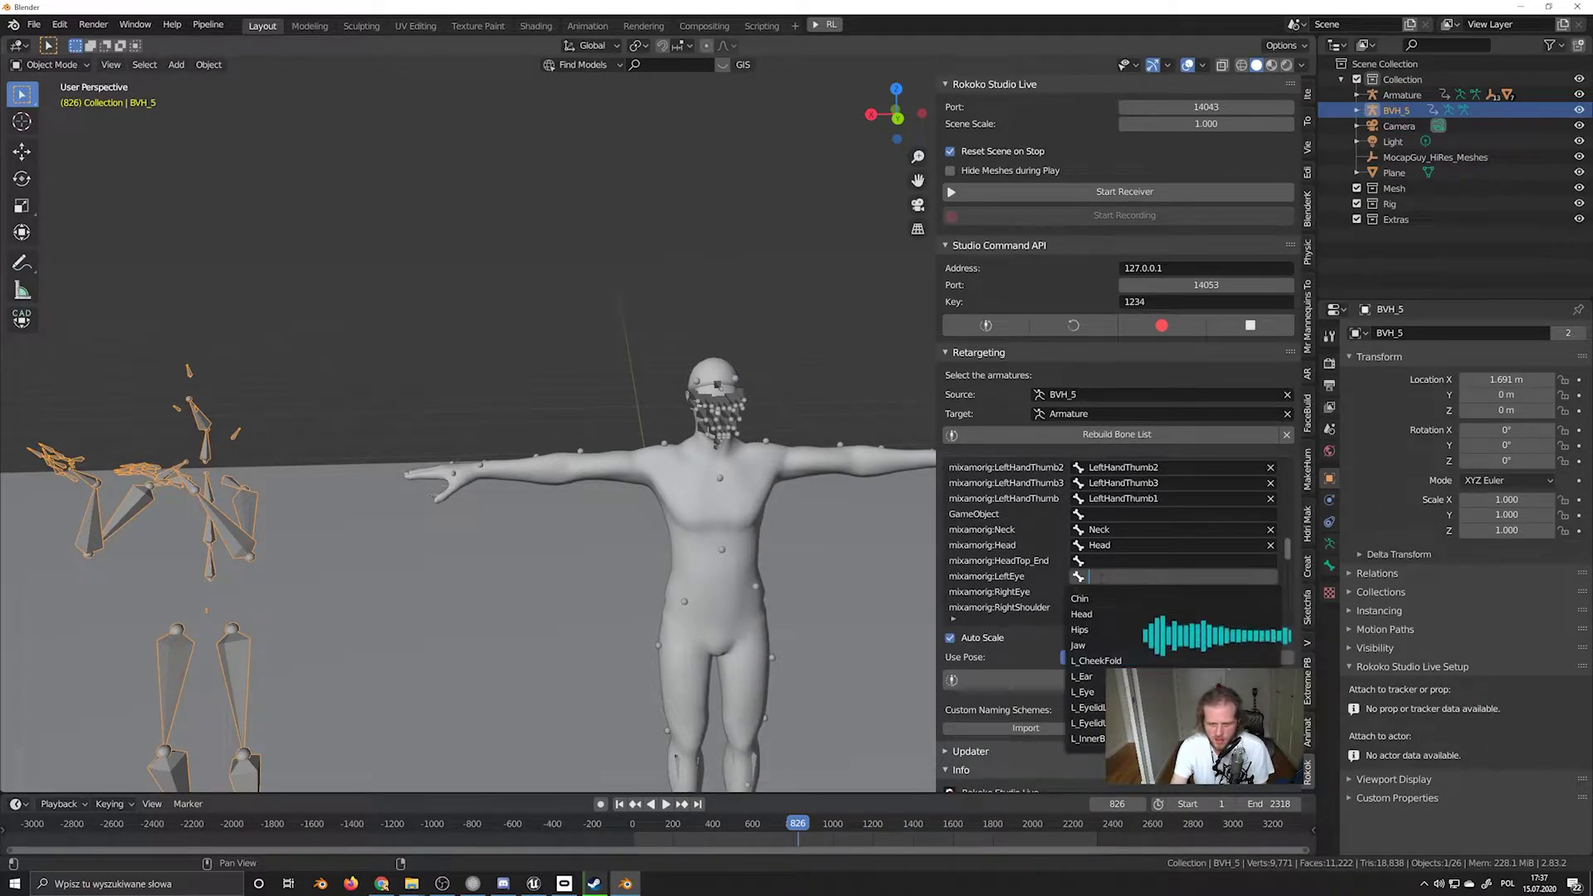
type("eye")
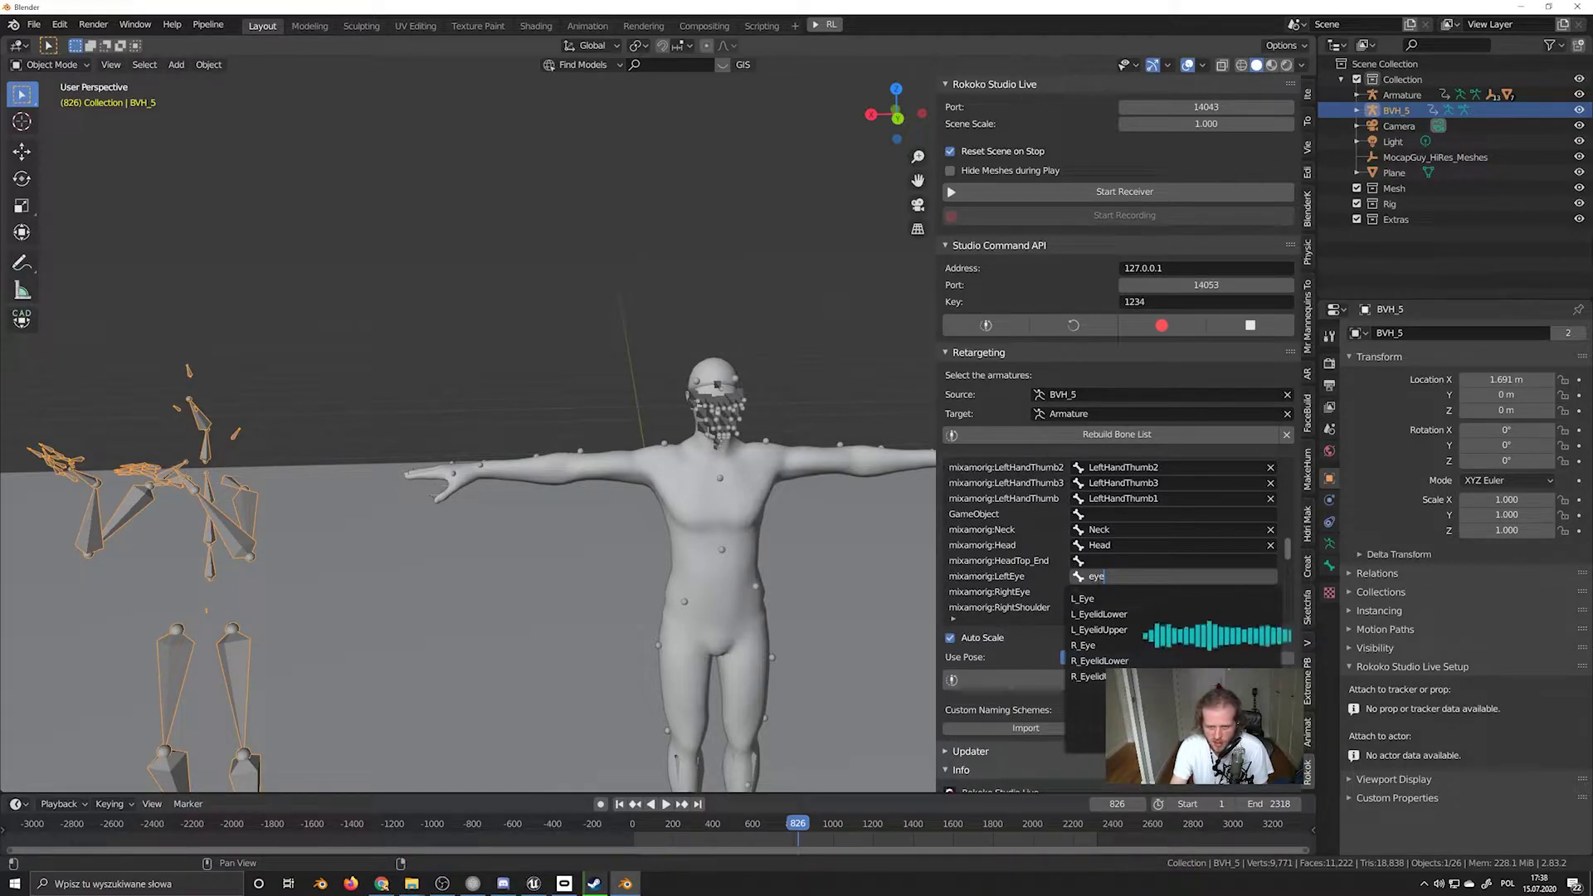
key("Escape")
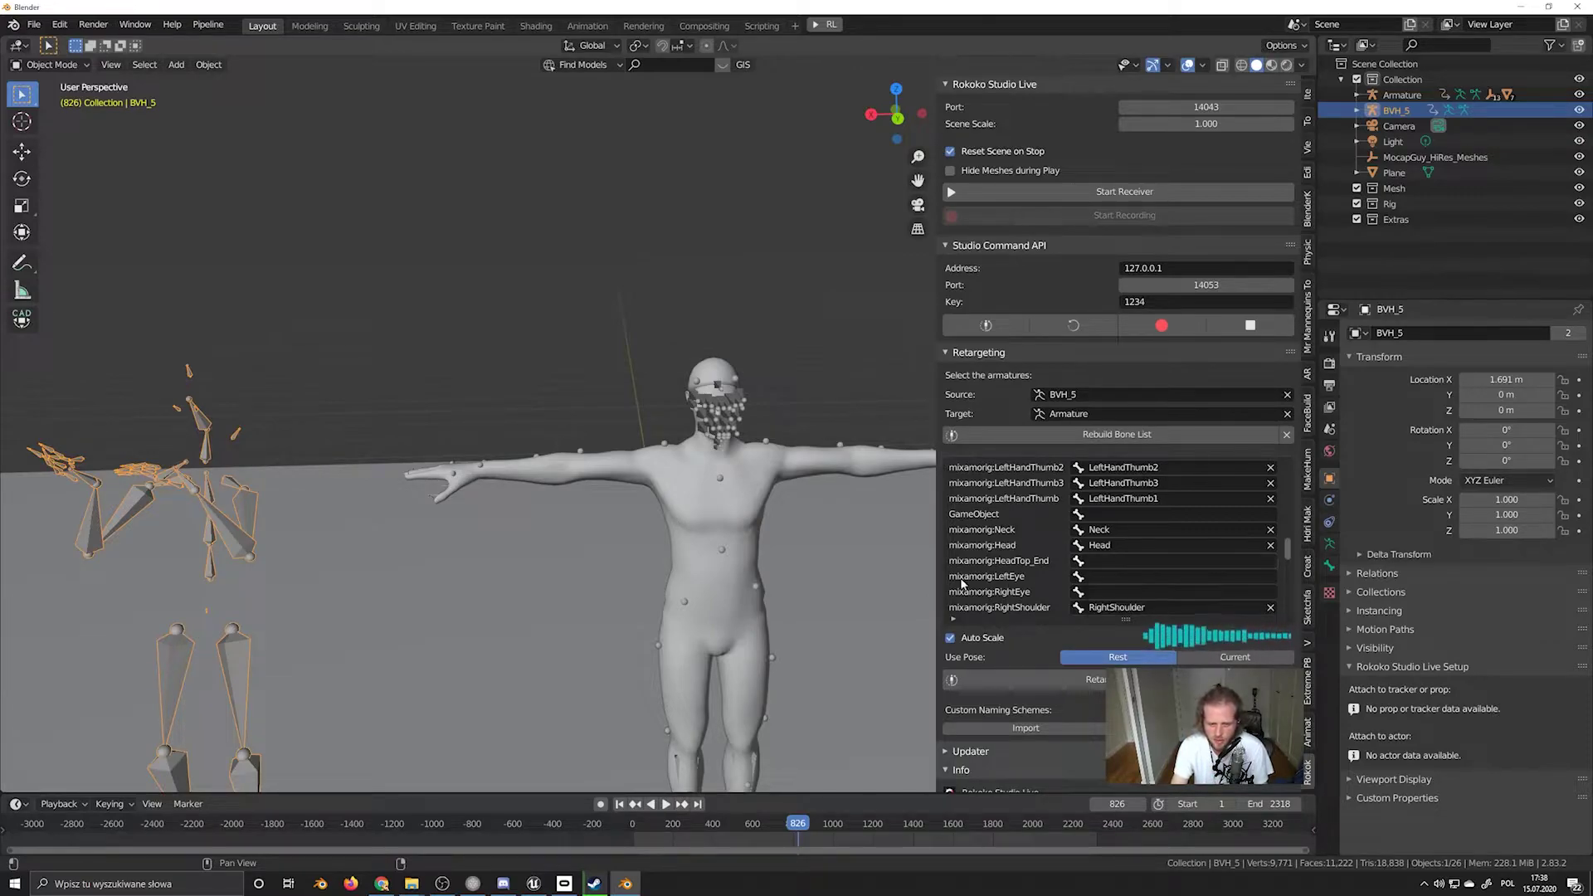
Search the source bones for an "index" match for the unmatched mixamorig:RightHandIndex entry, and review the remaining bone mappings
scroll(1070, 529, "down", 3)
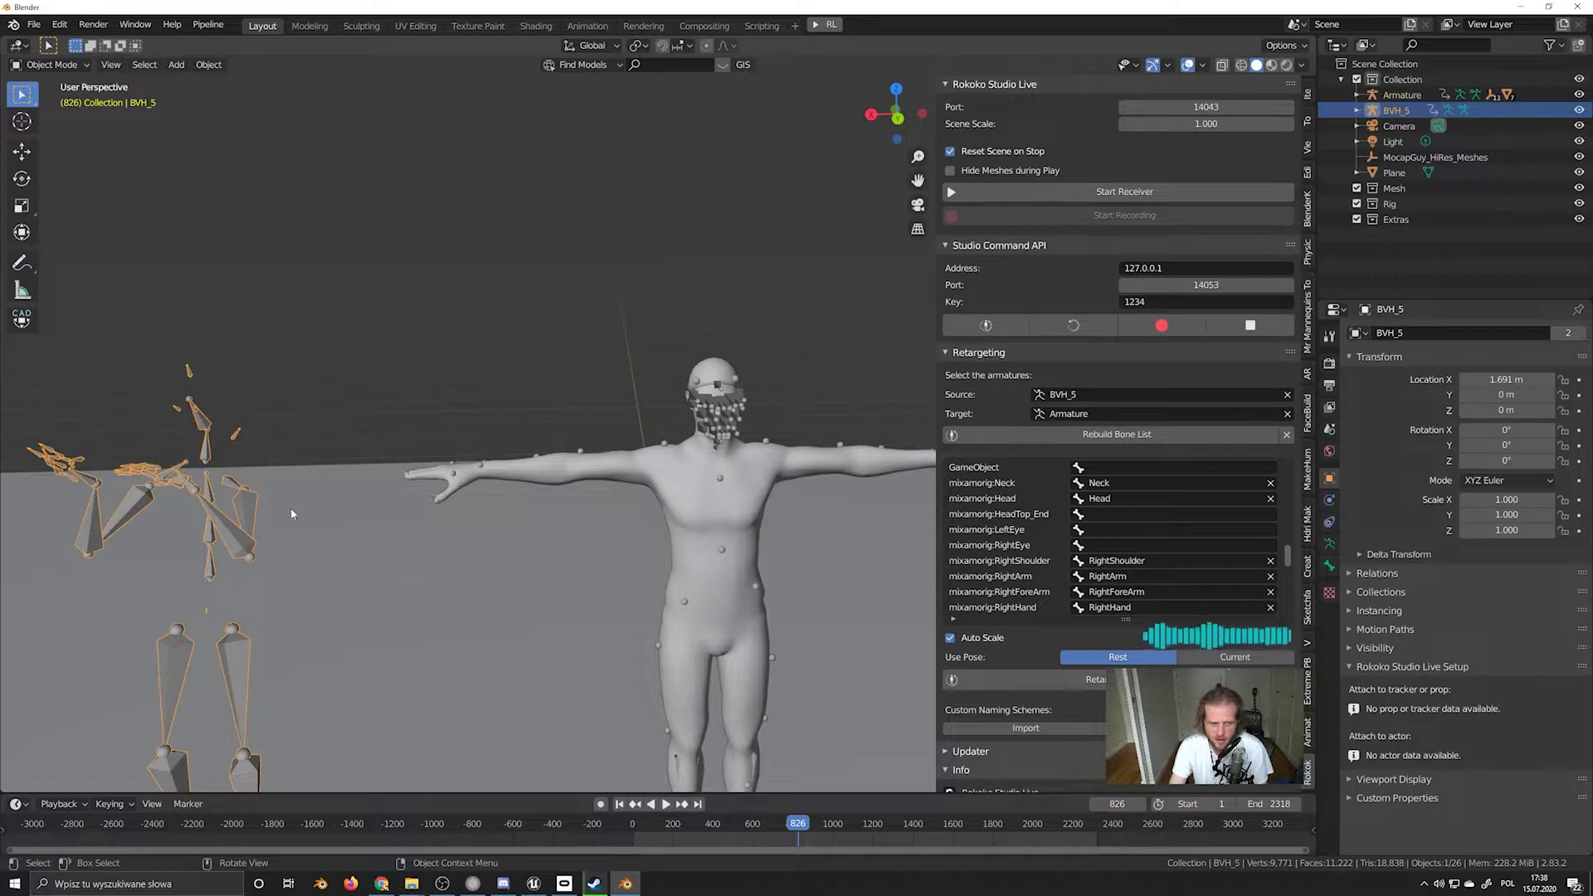
scroll(1061, 564, "down", 7)
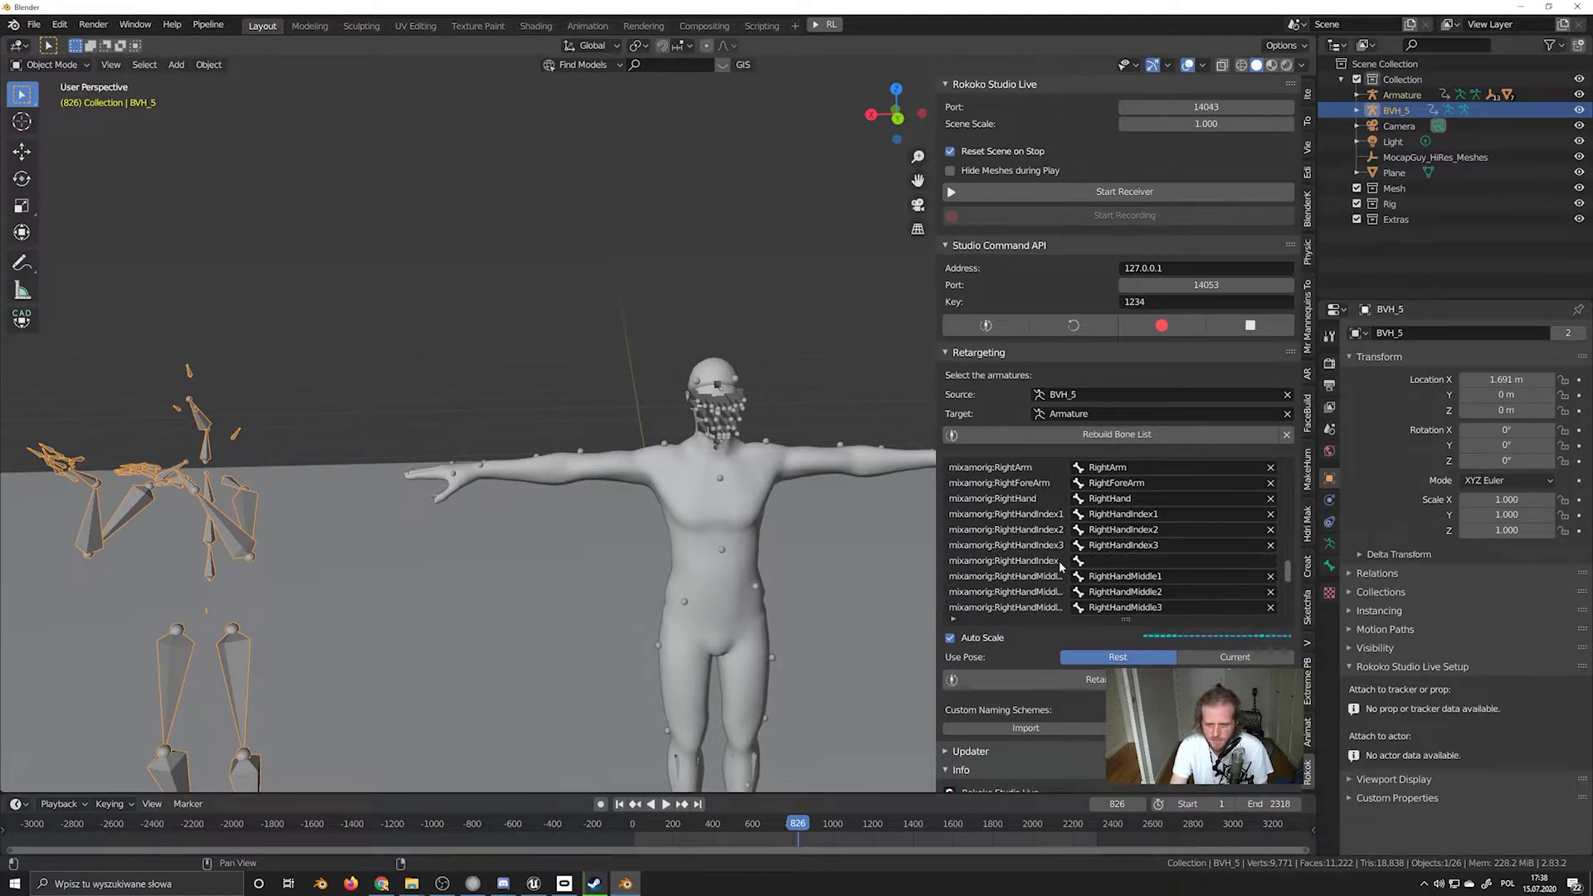
left_click(1102, 560)
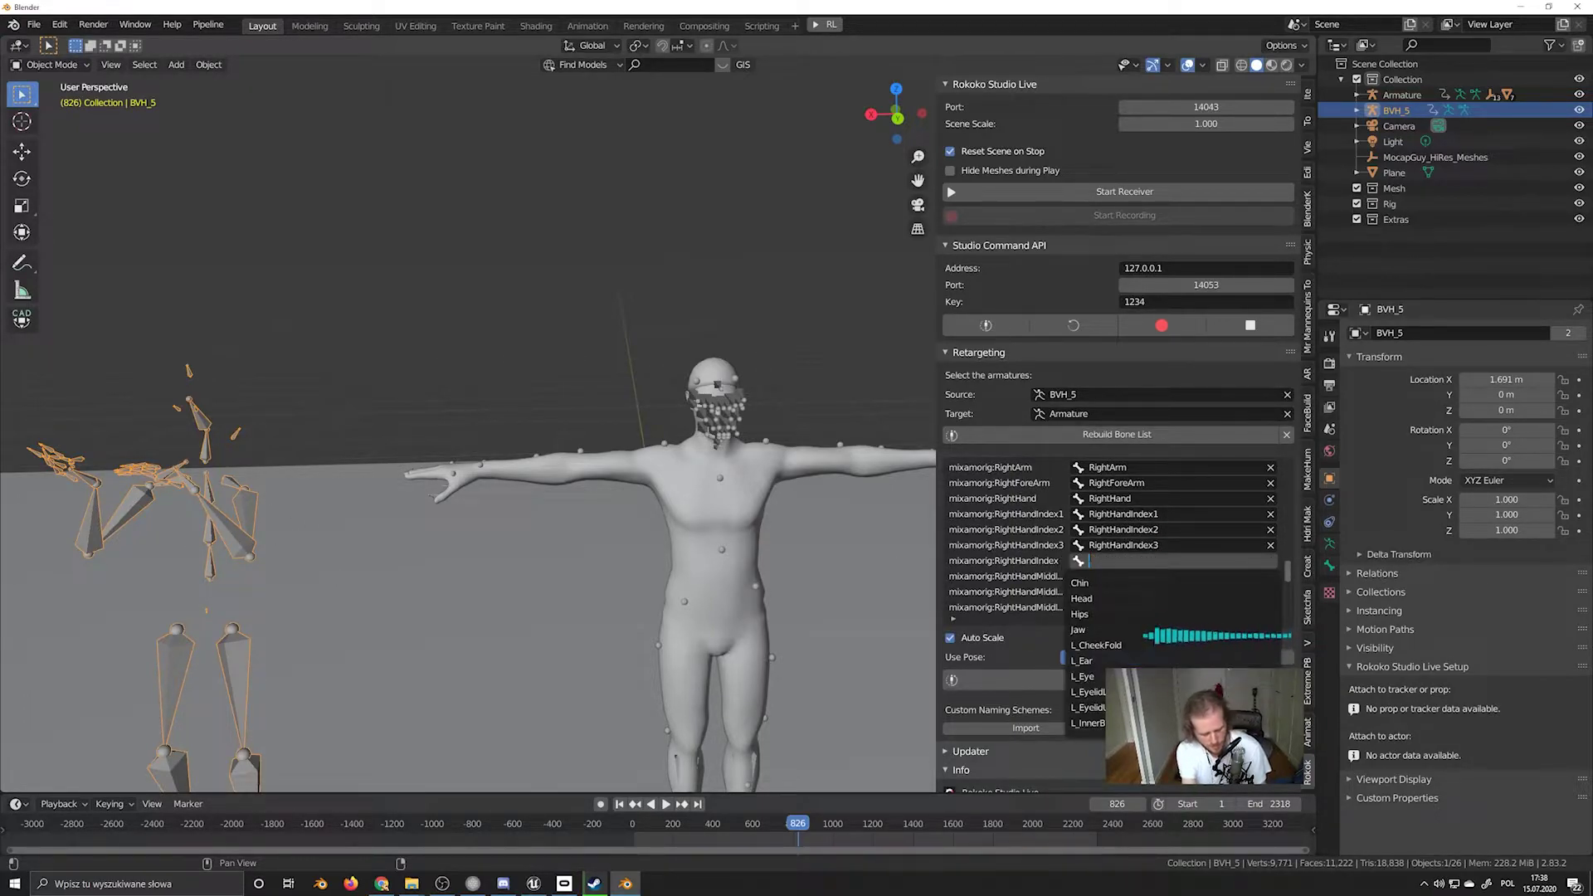
type("index")
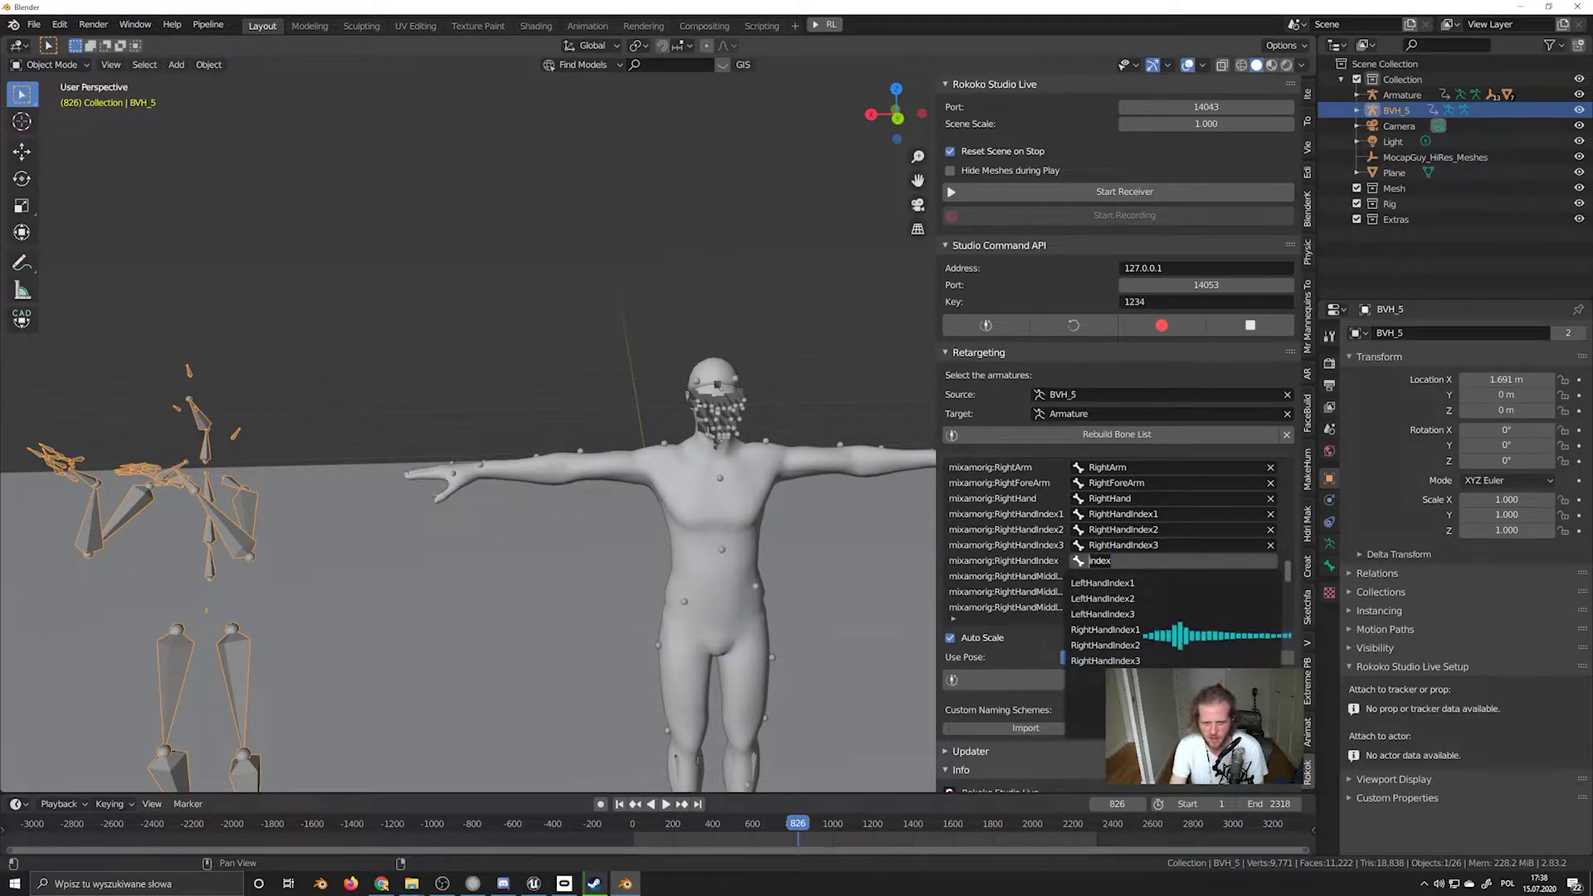
left_click(1104, 629)
scroll(1014, 576, "down", 10)
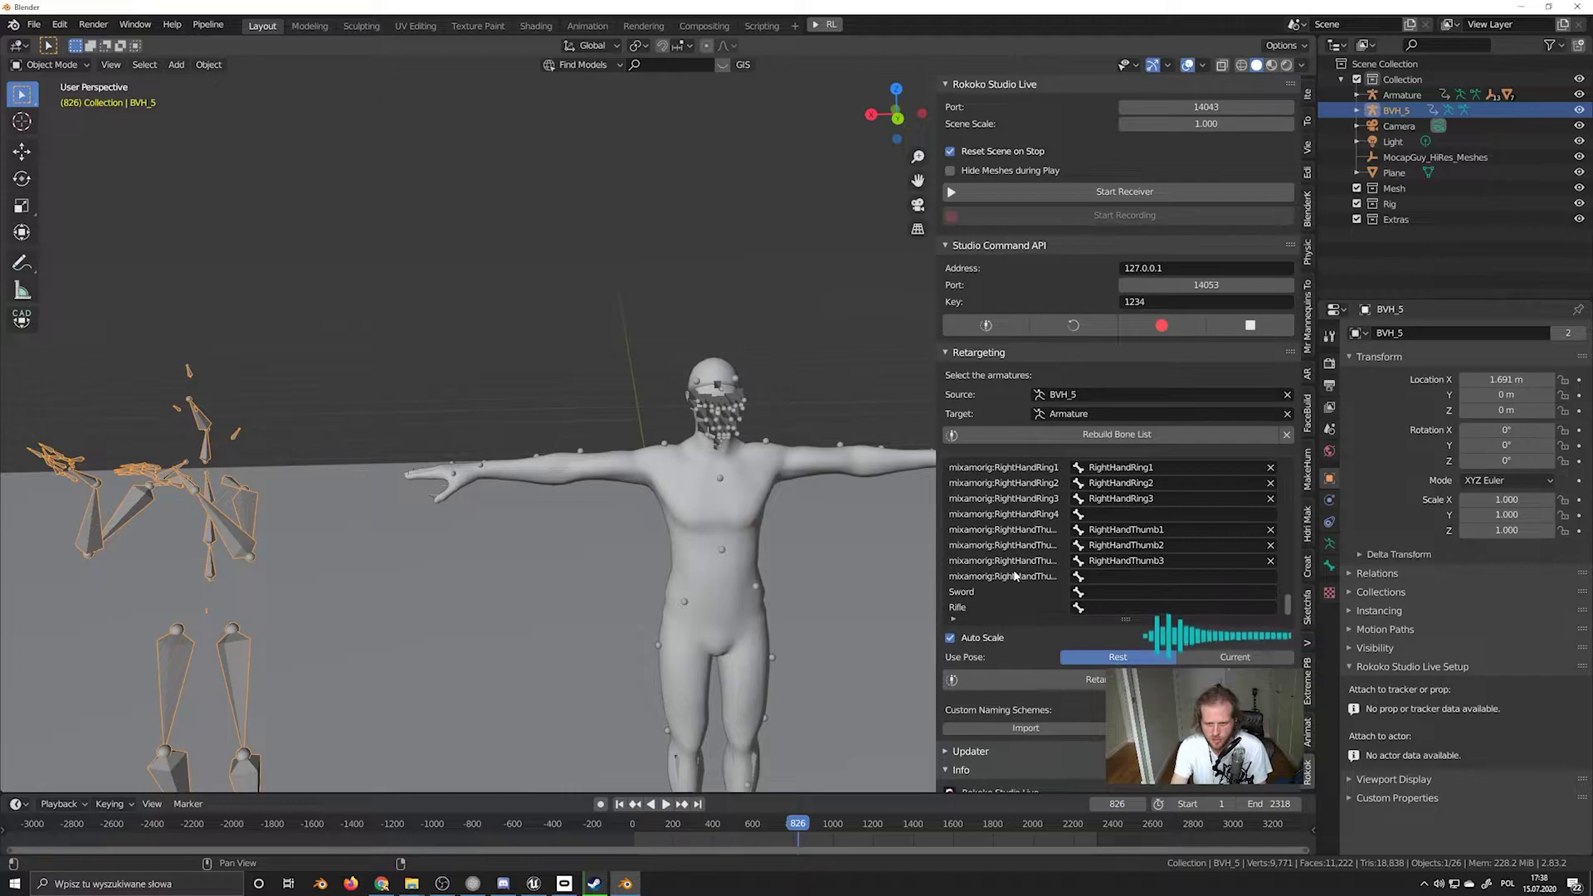
scroll(1005, 576, "up", 10)
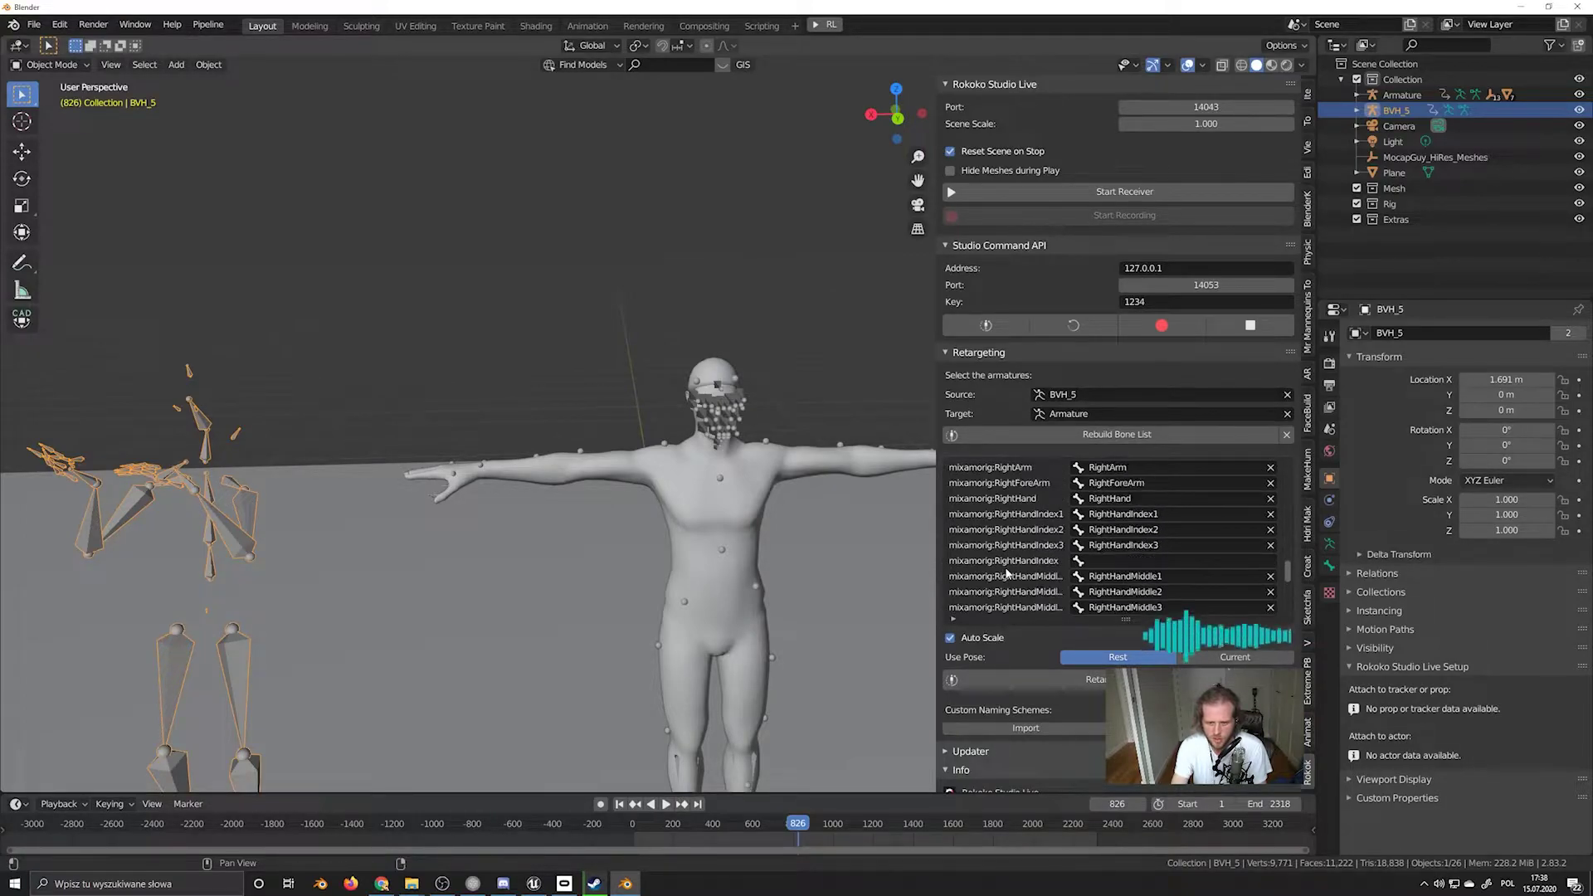
scroll(1007, 572, "up", 8)
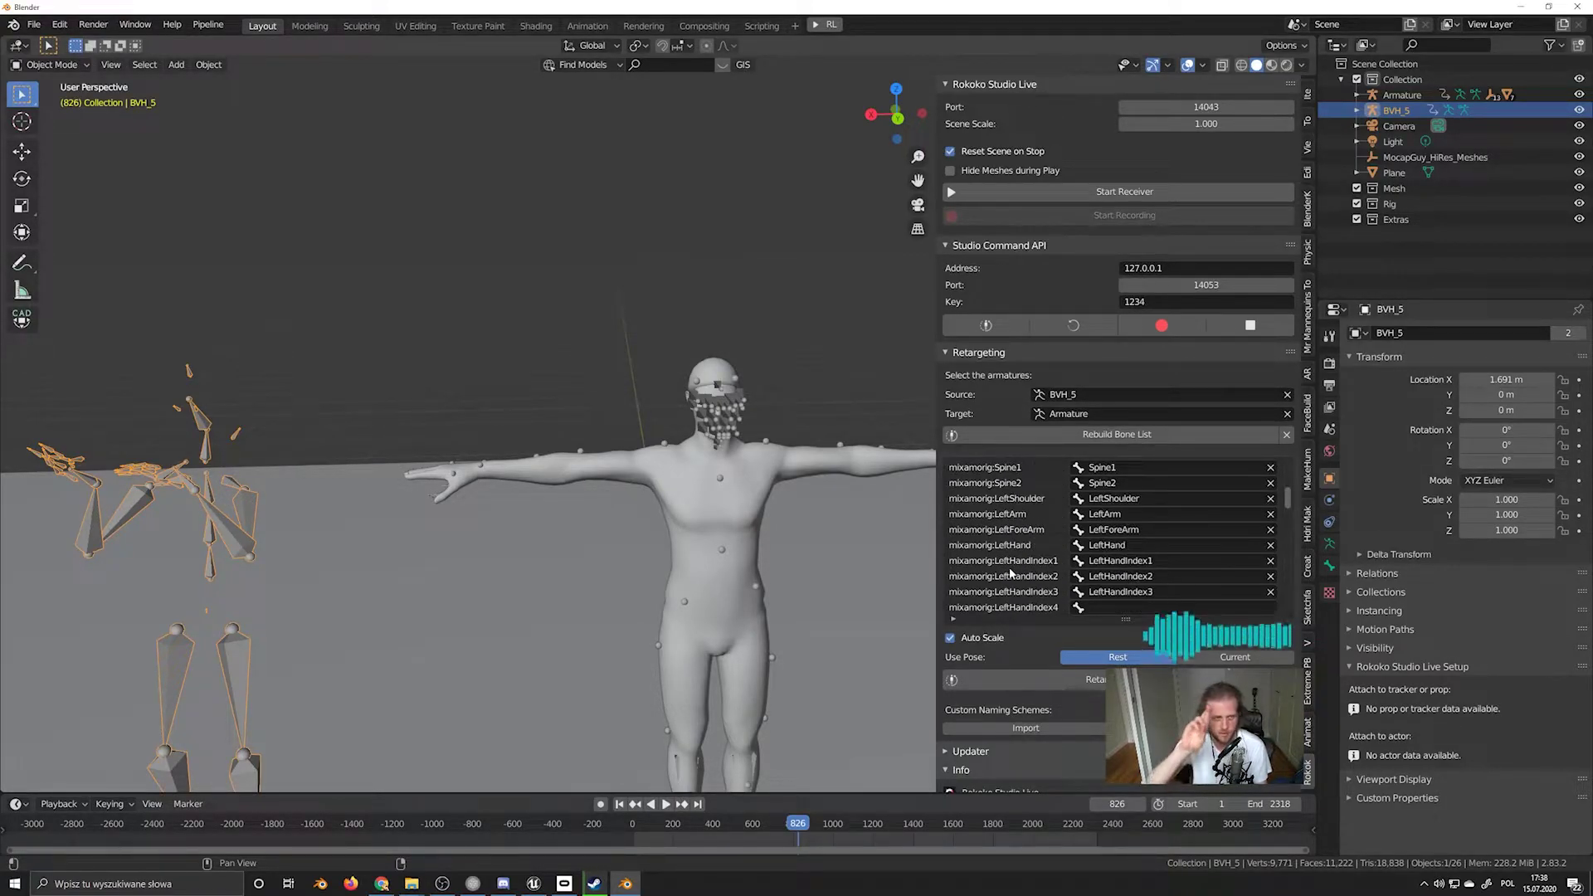
scroll(747, 514, "down", 5)
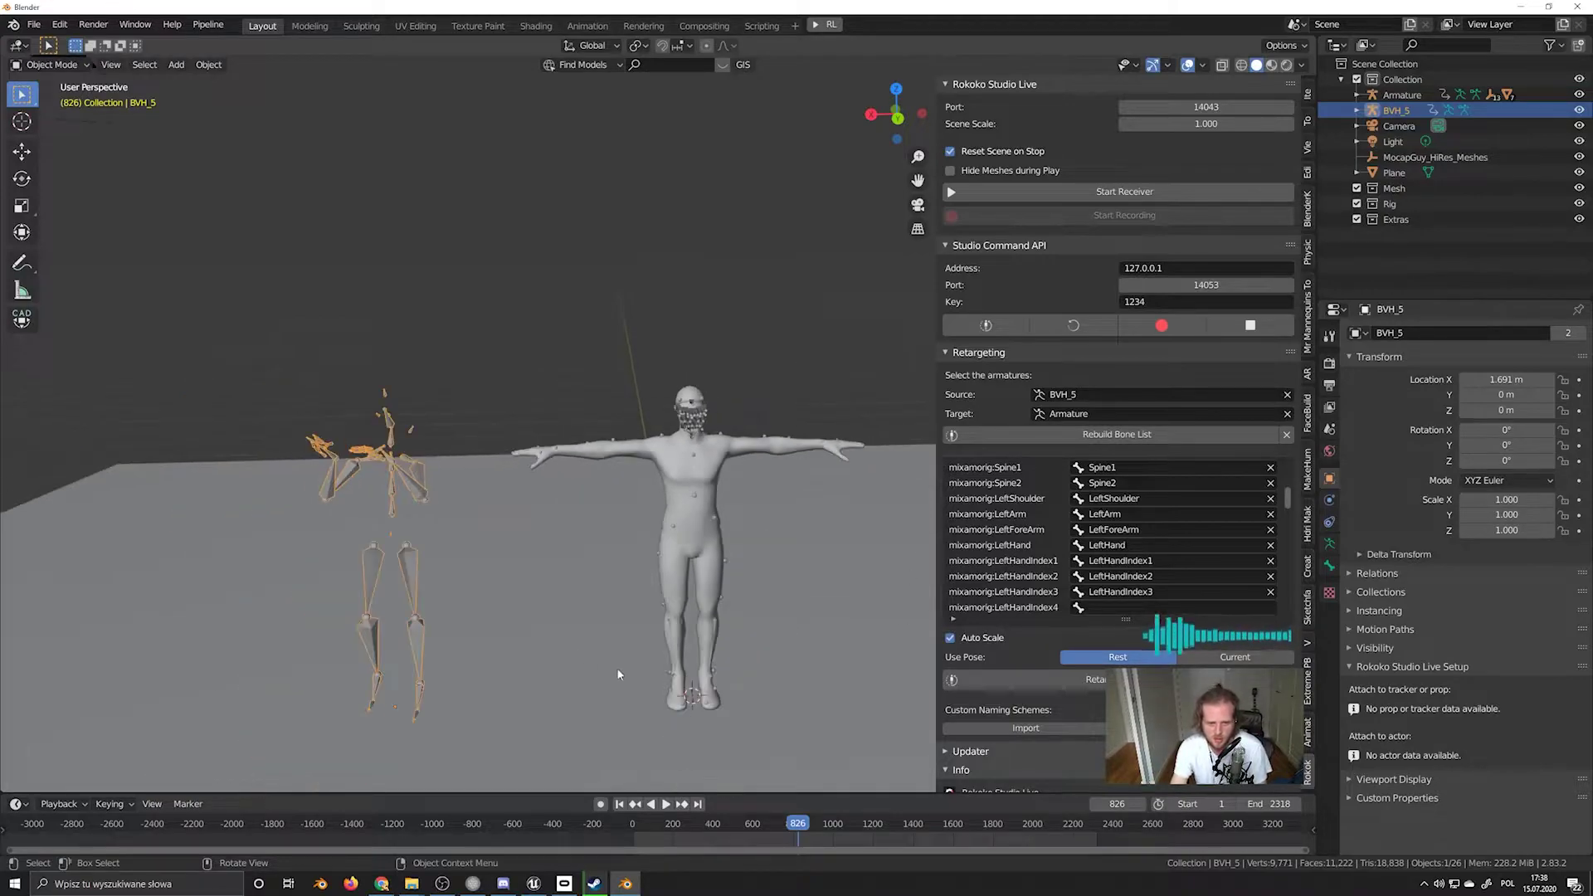
Retarget the BVH_5 motion onto the character's Armature using the rest pose with automatic scaling
scroll(498, 426, "up", 2)
scroll(497, 427, "up", 3)
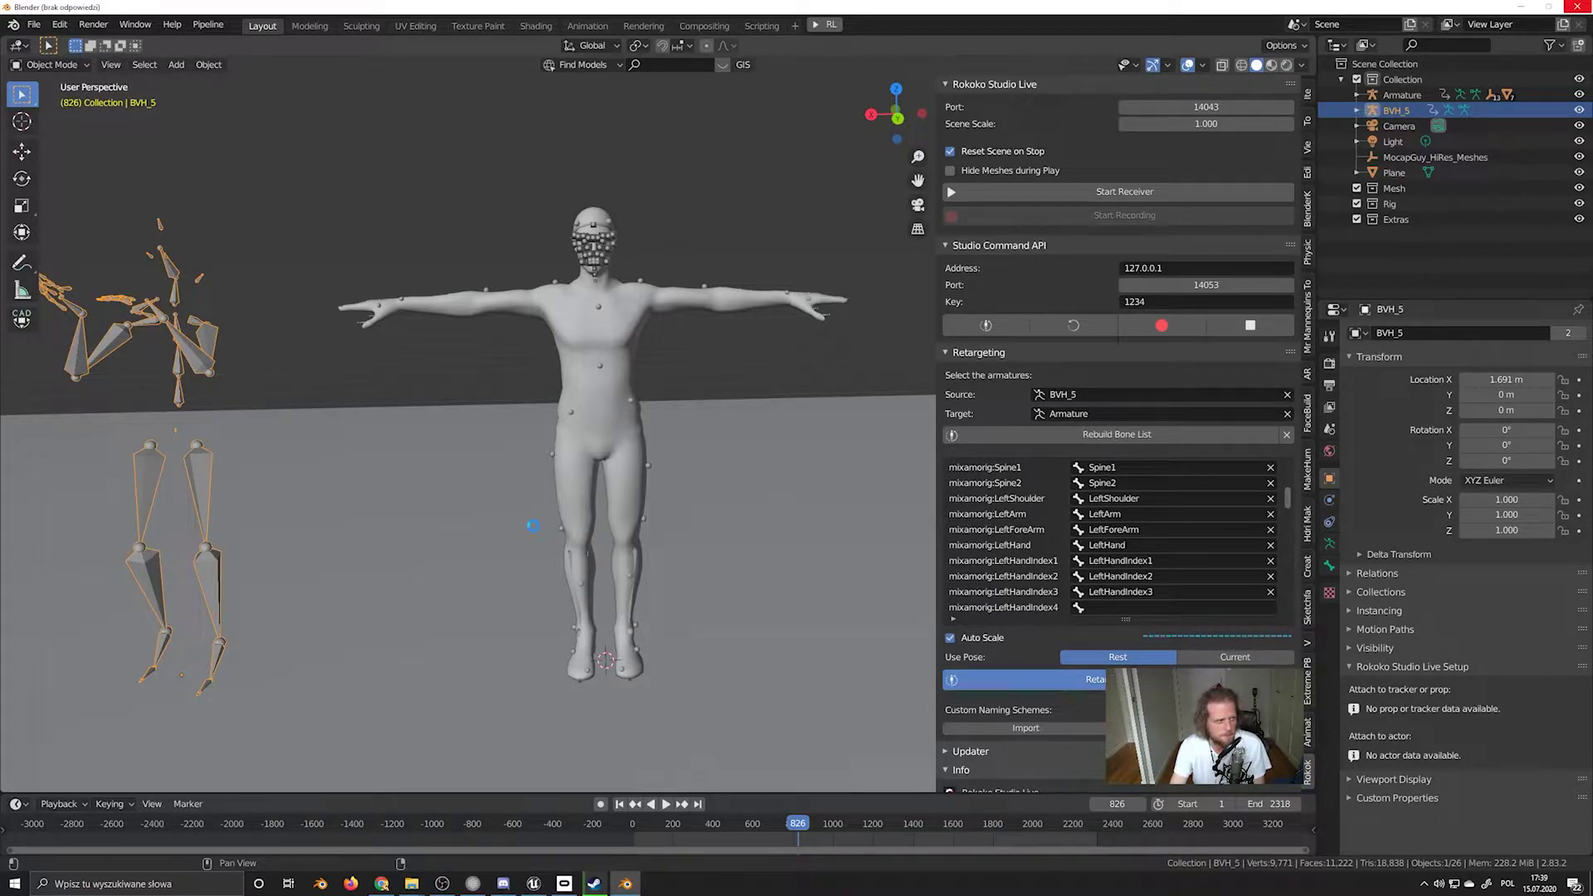
middle_click_drag(533, 525, 404, 501)
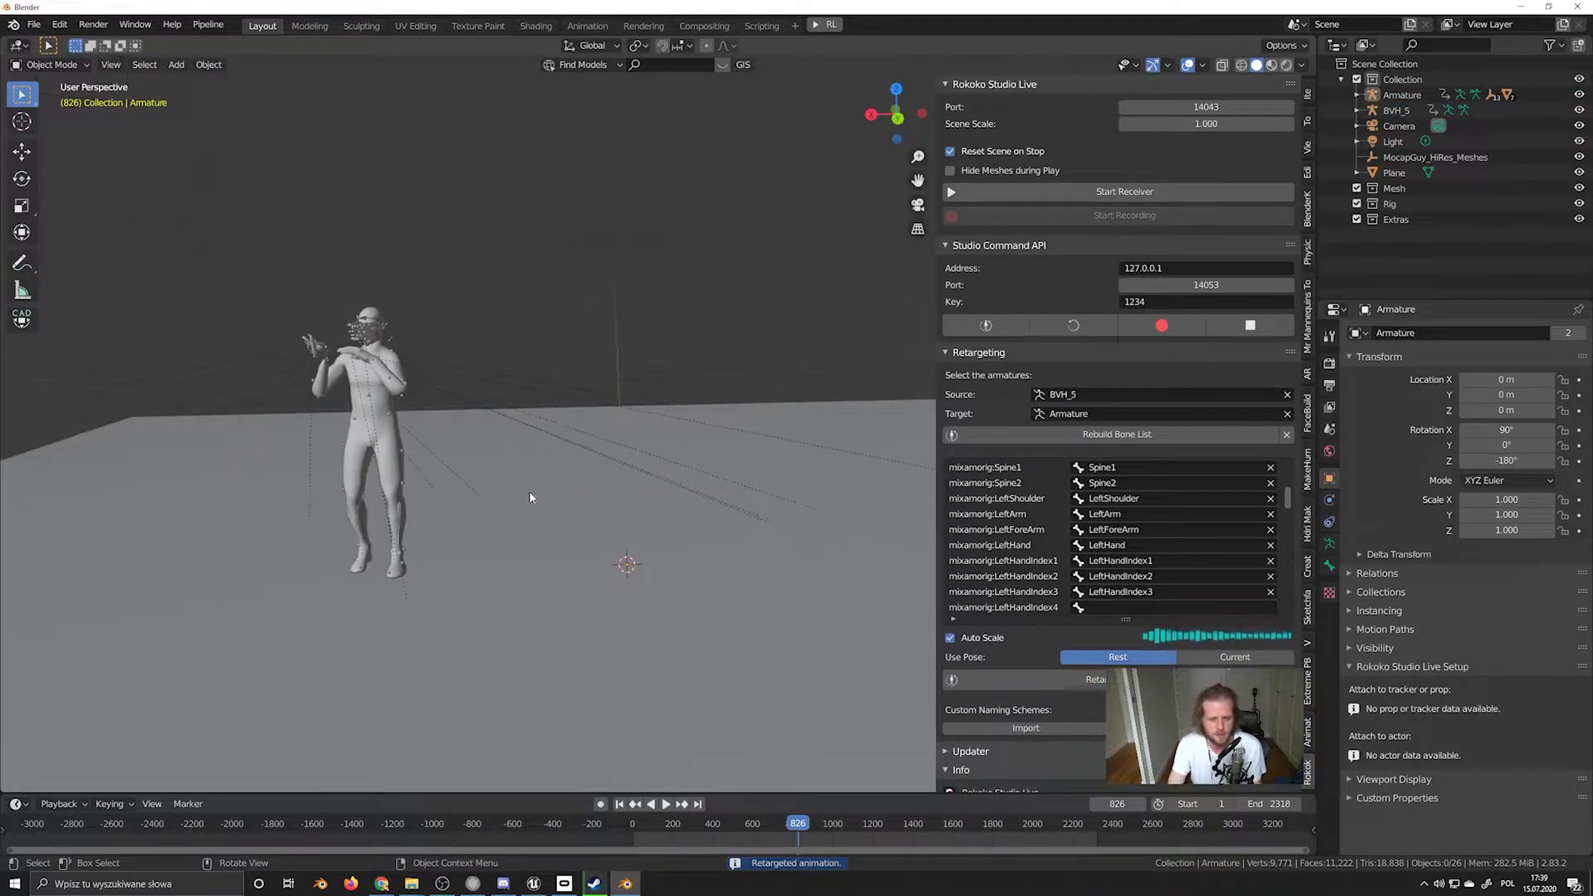
Play the retargeted animation from frame 0 with the character framed close up
middle_click_drag(530, 493, 735, 474, "shift")
scroll(735, 474, "up", 3)
left_click_drag(798, 828, 633, 837)
scroll(449, 462, "up", 3)
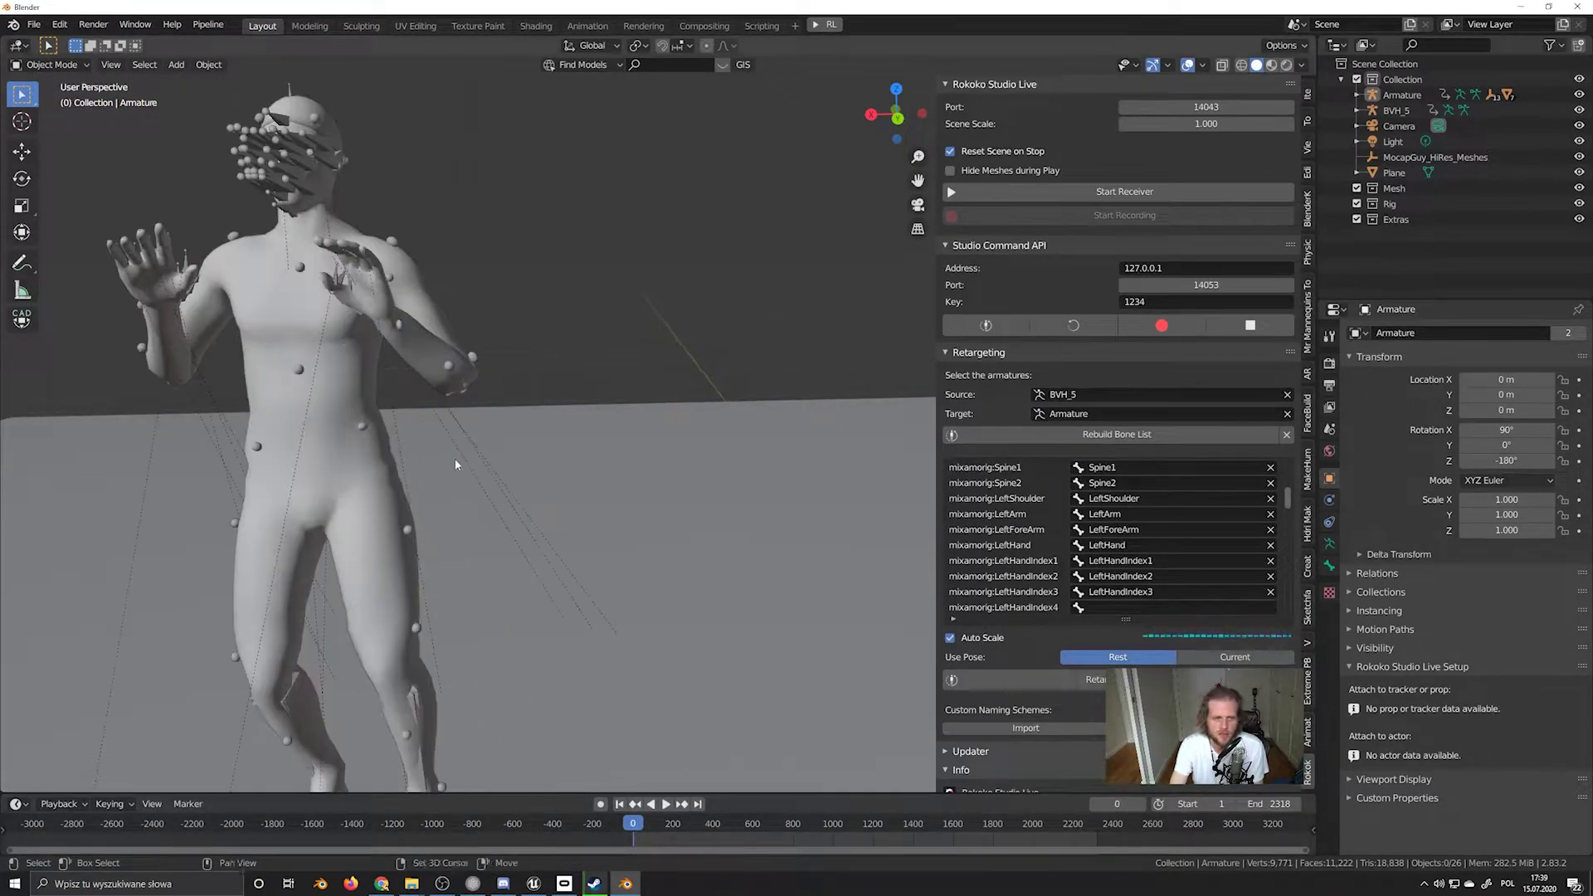
key("space")
Hide the Armature and the BVH_5 skeleton in the viewport, leaving the character mesh playing
left_click(419, 226)
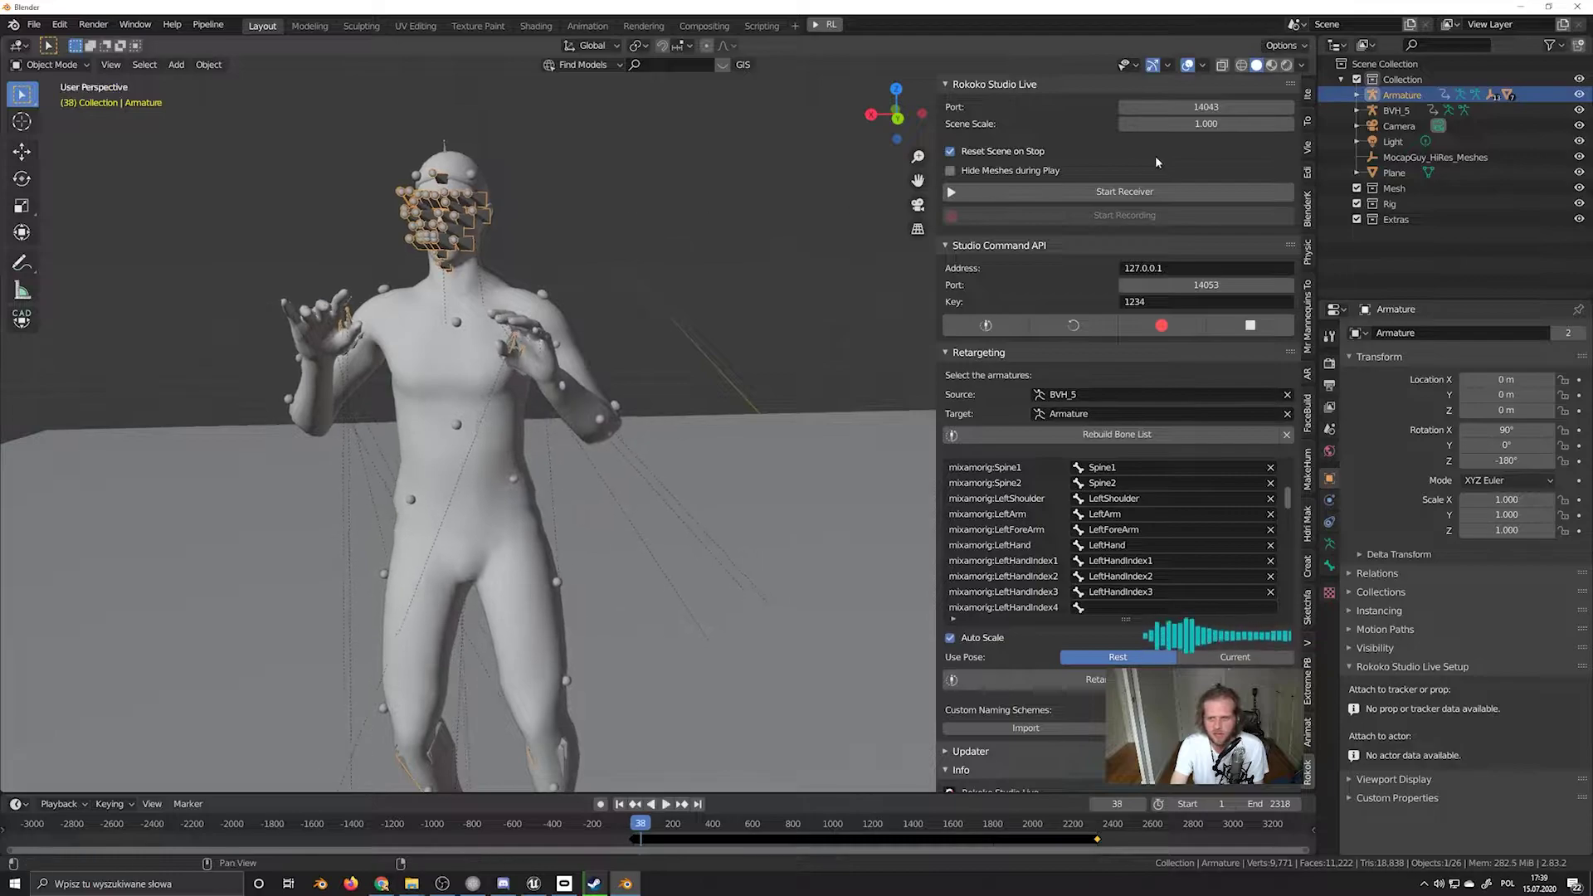
key("space")
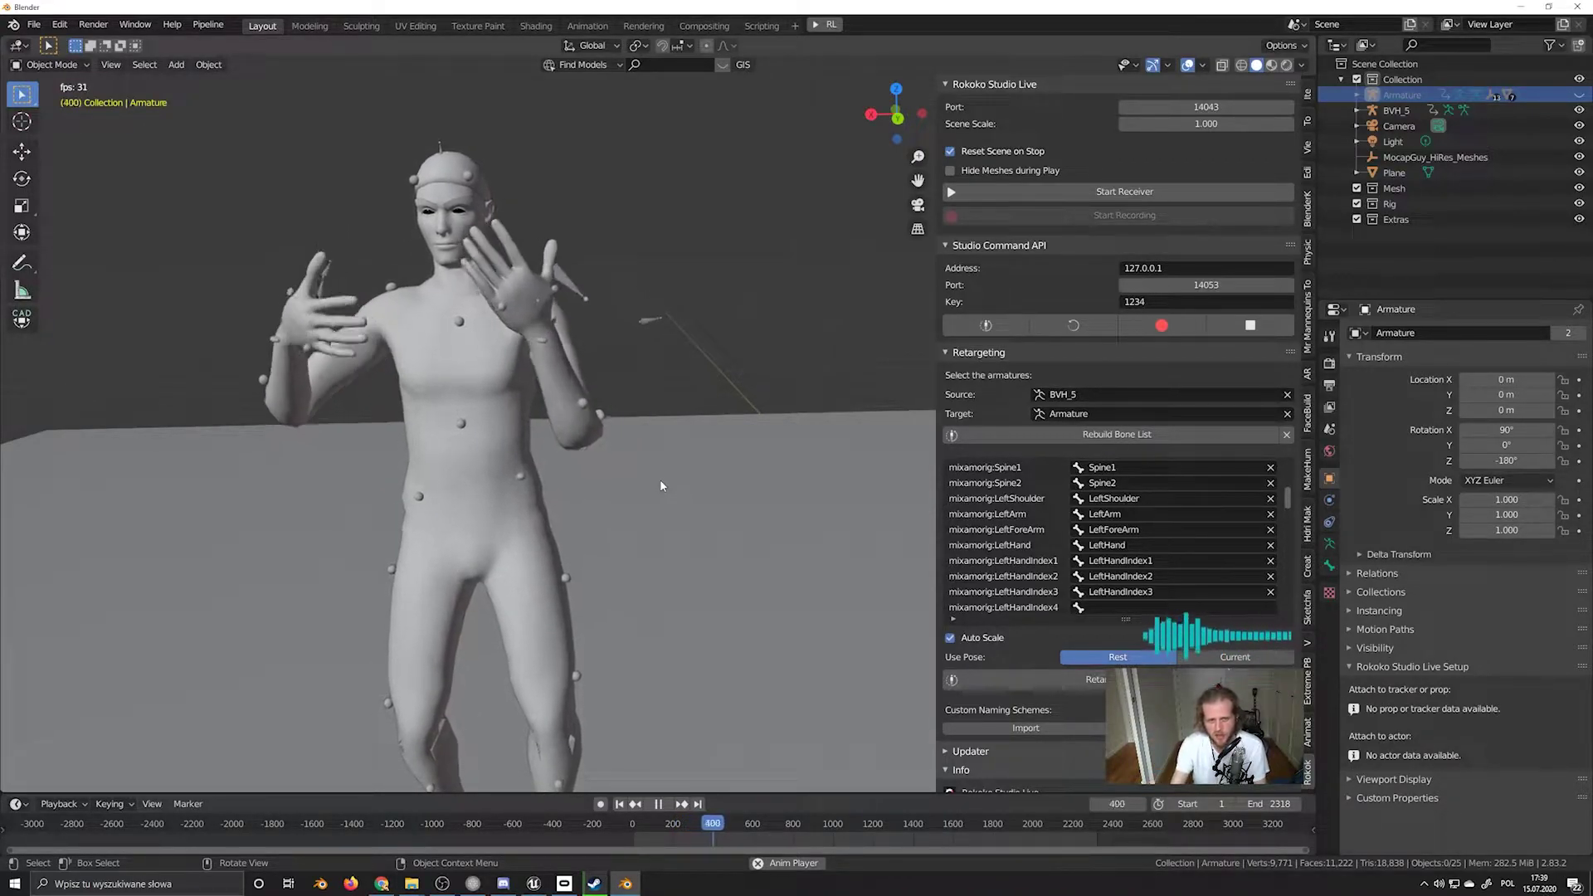
left_click(573, 307)
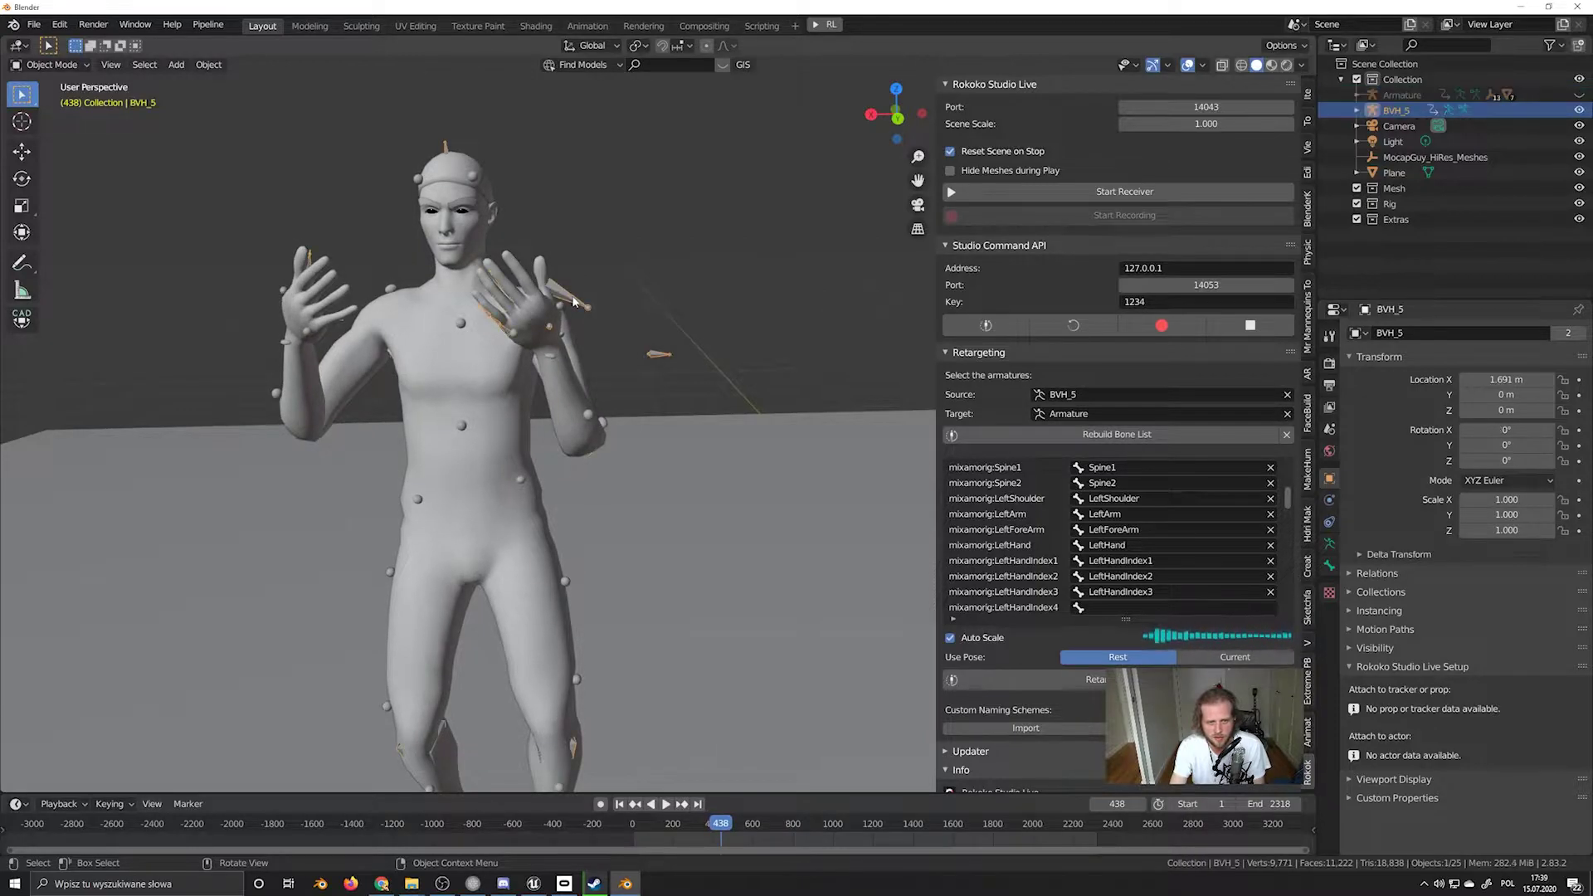
key("space")
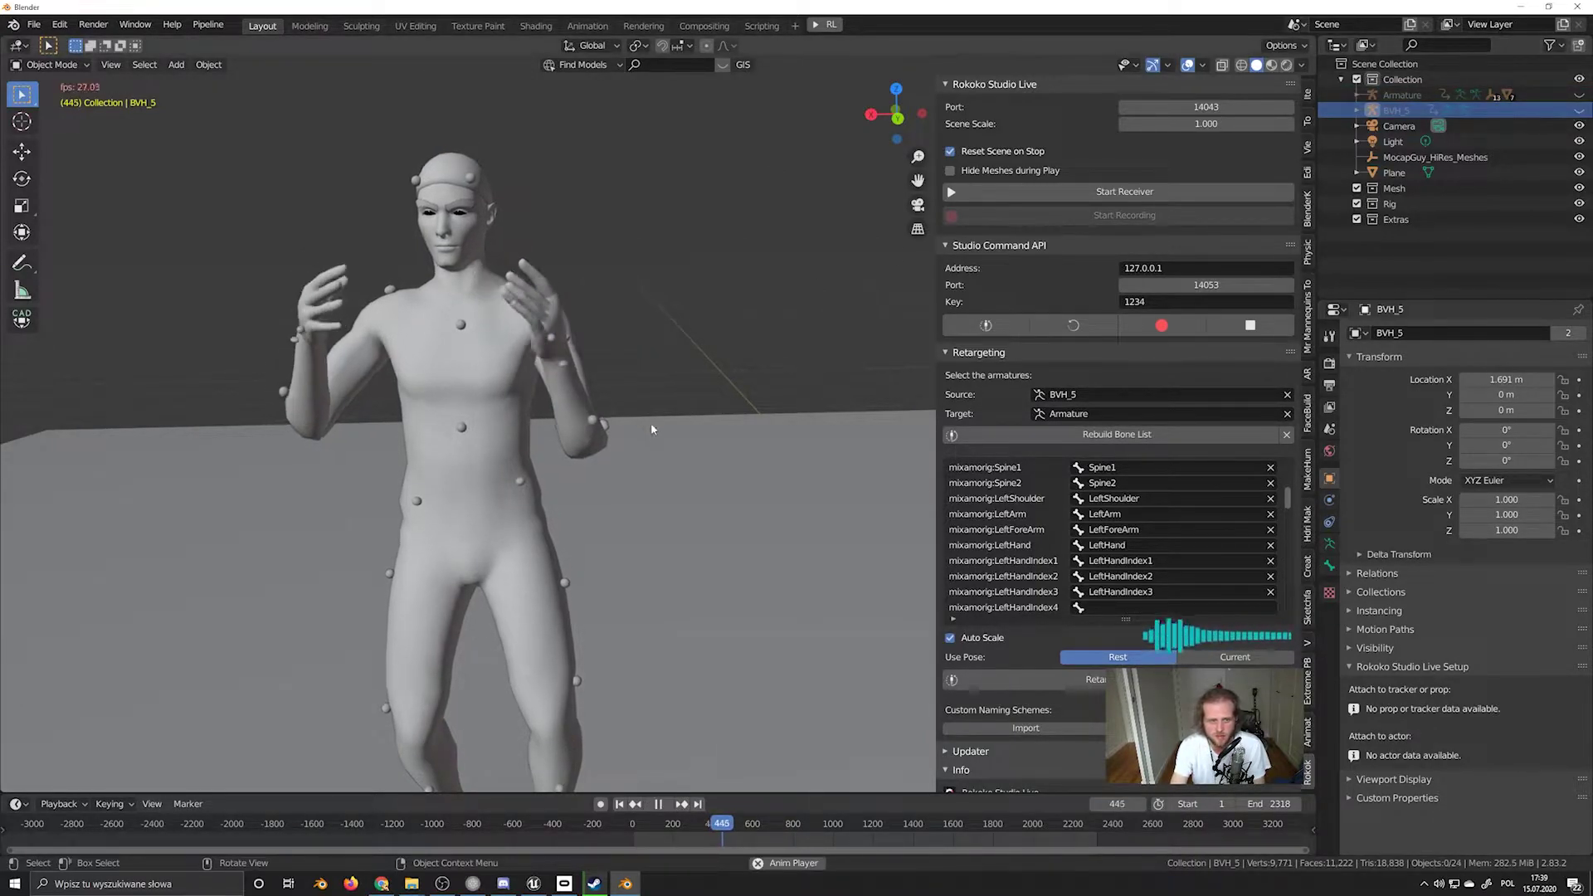
Review the hand and finger motion in the playback, and replay it from frame 1299
scroll(812, 400, "up", 3)
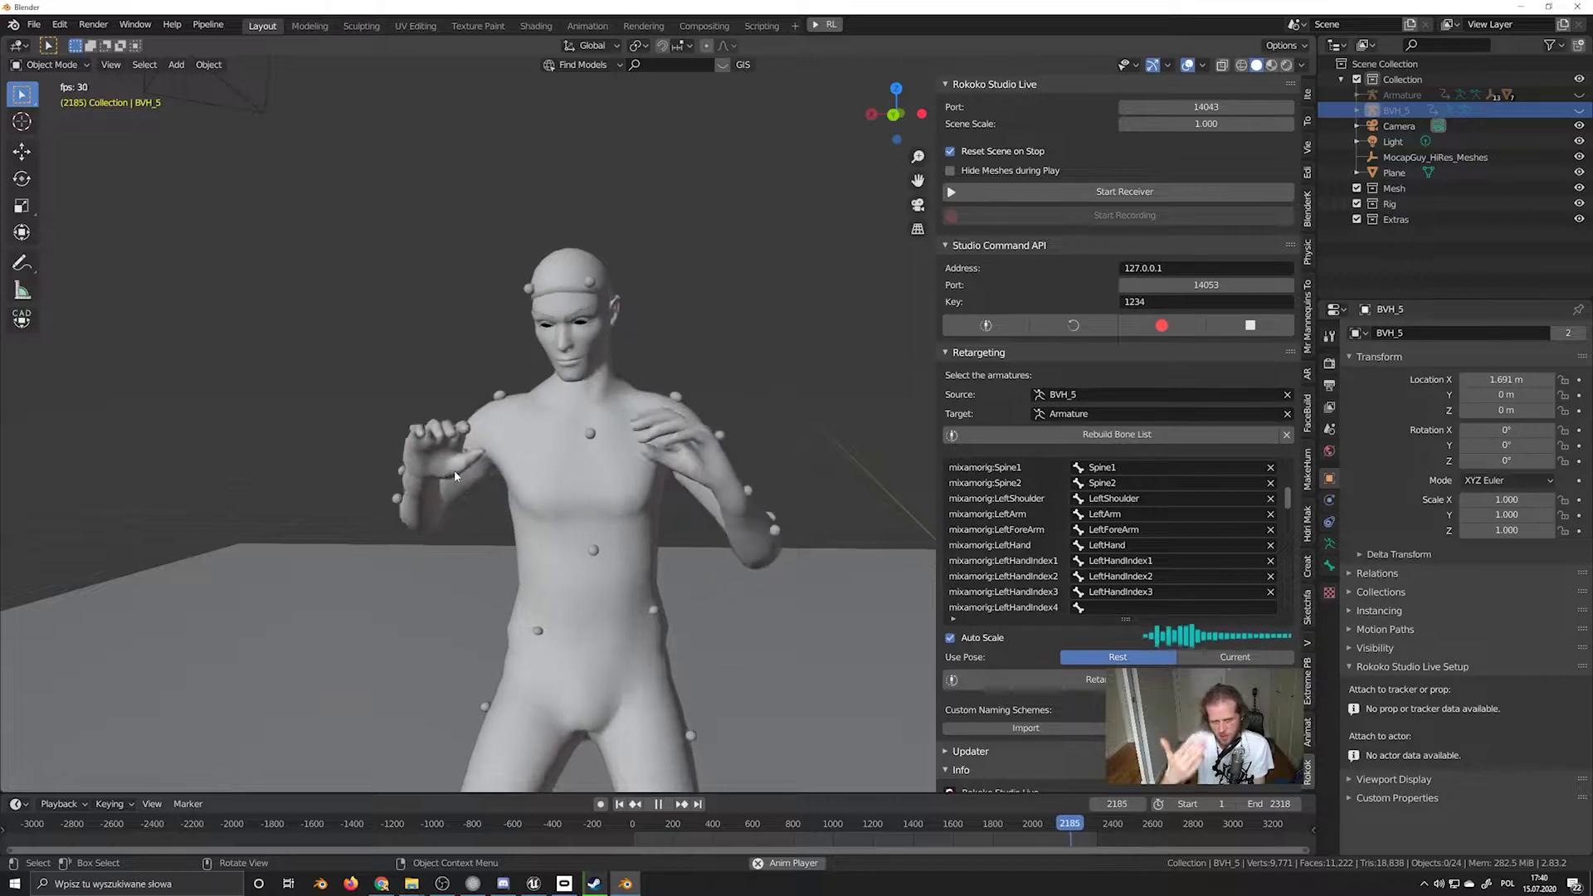
key("space")
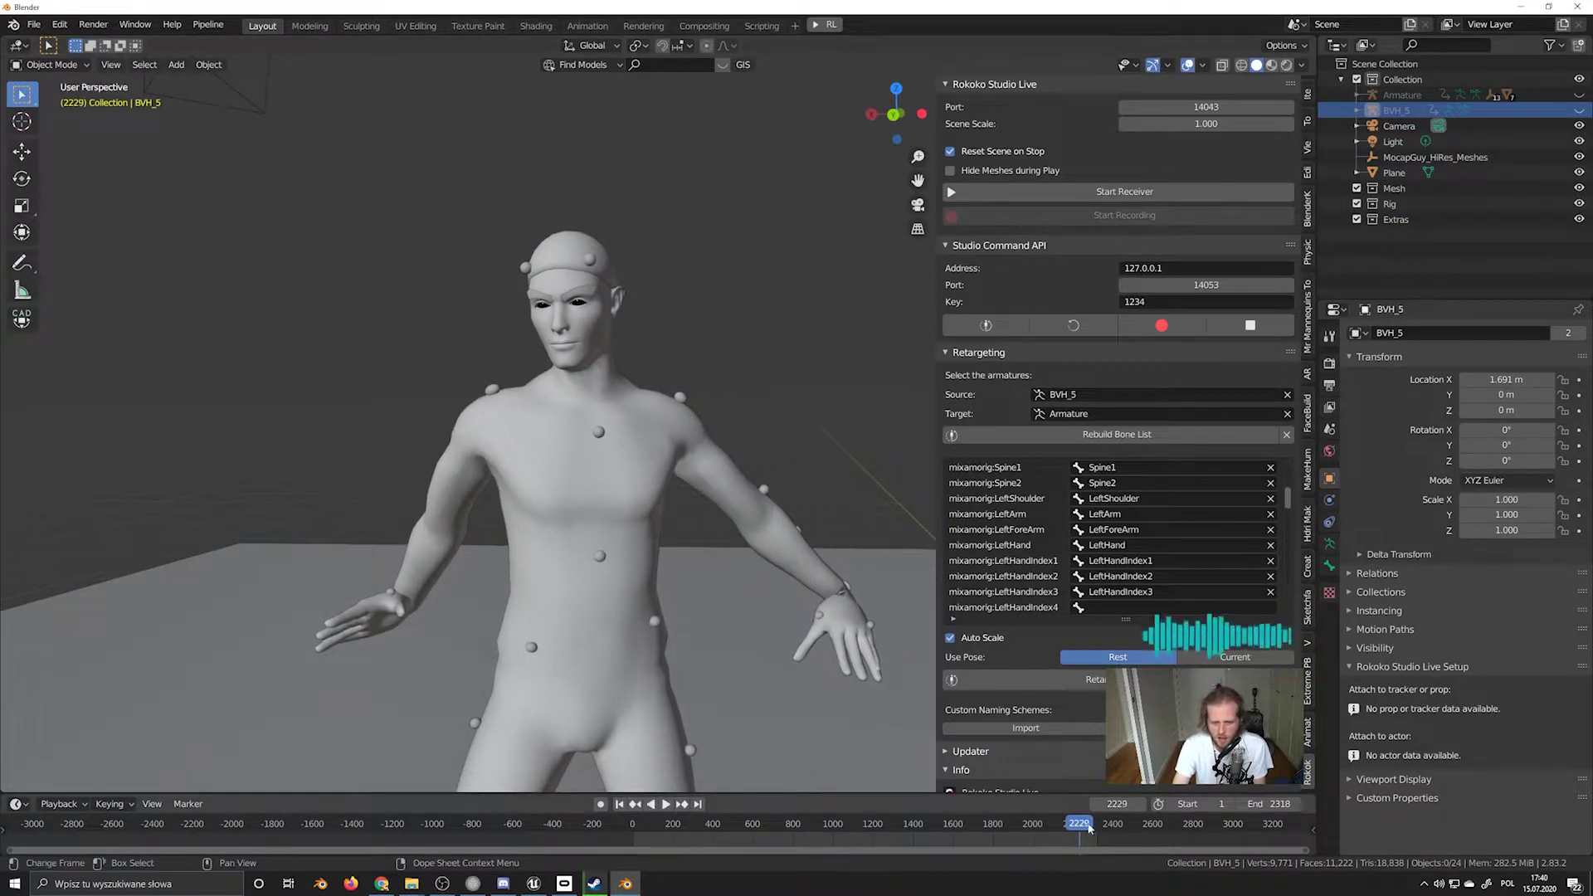
left_click_drag(1089, 827, 893, 824)
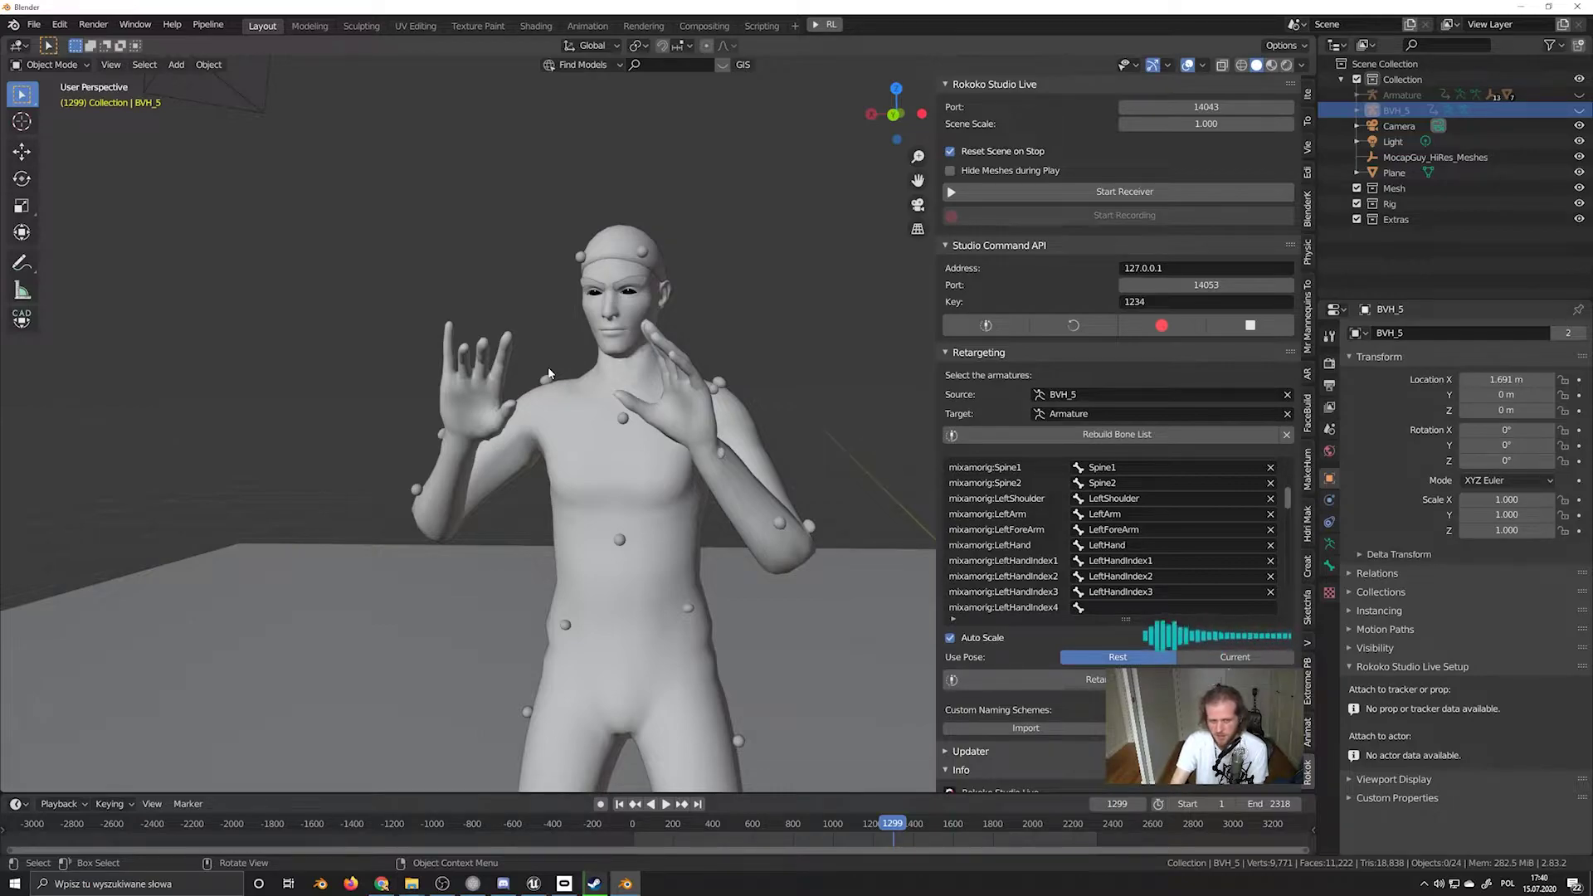
key("space")
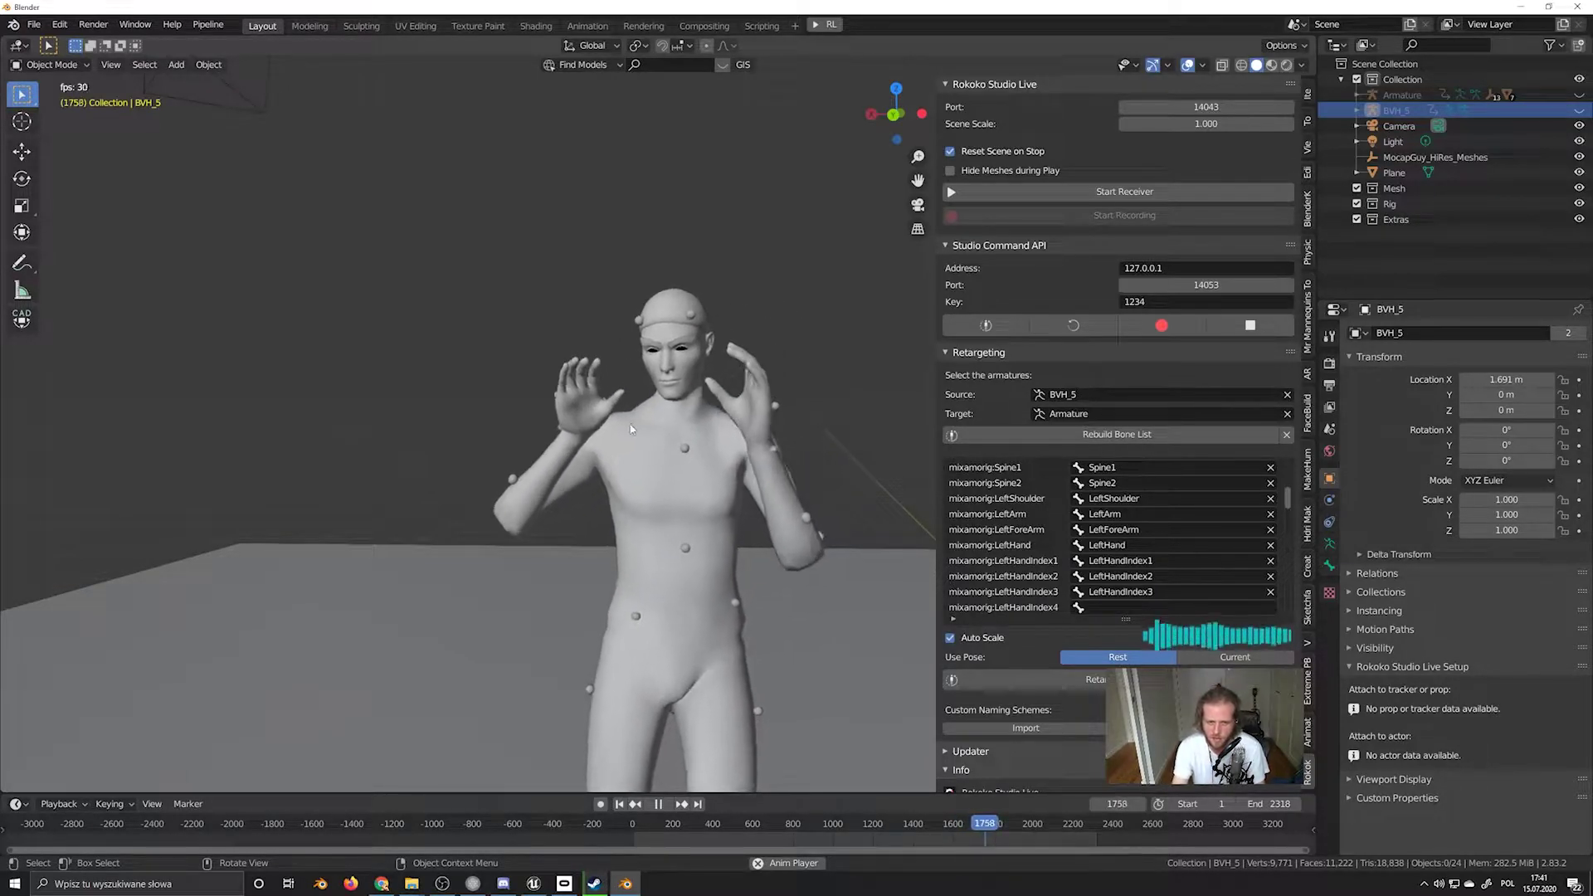
Stop at frame 1774 and display the viewport in rendered shading with the whole character in view
left_click(1286, 66)
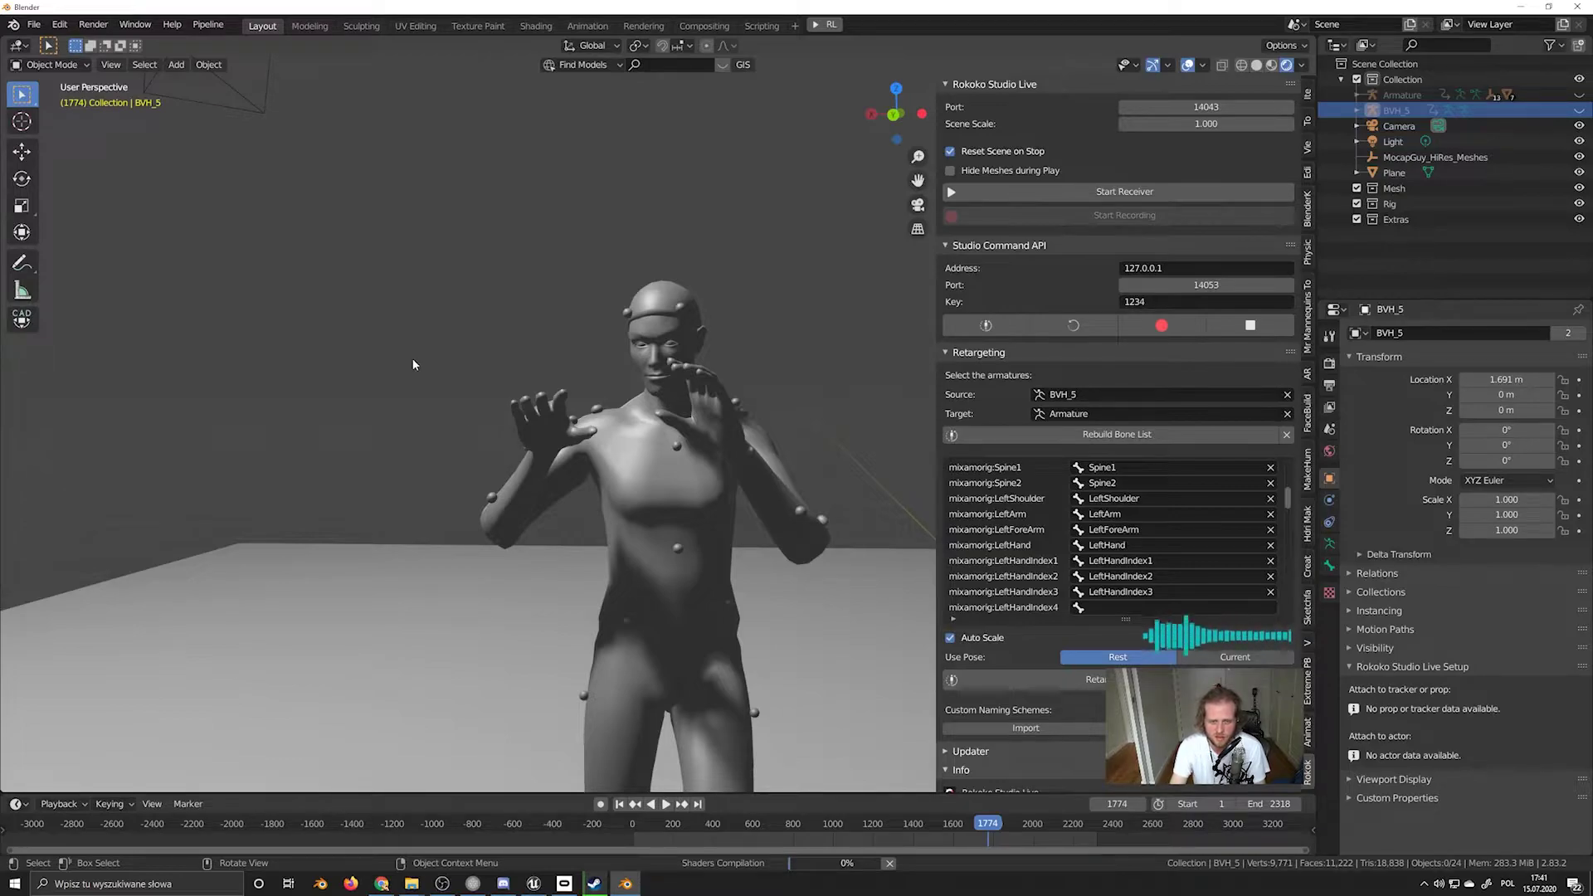
middle_click_drag(451, 352, 581, 402)
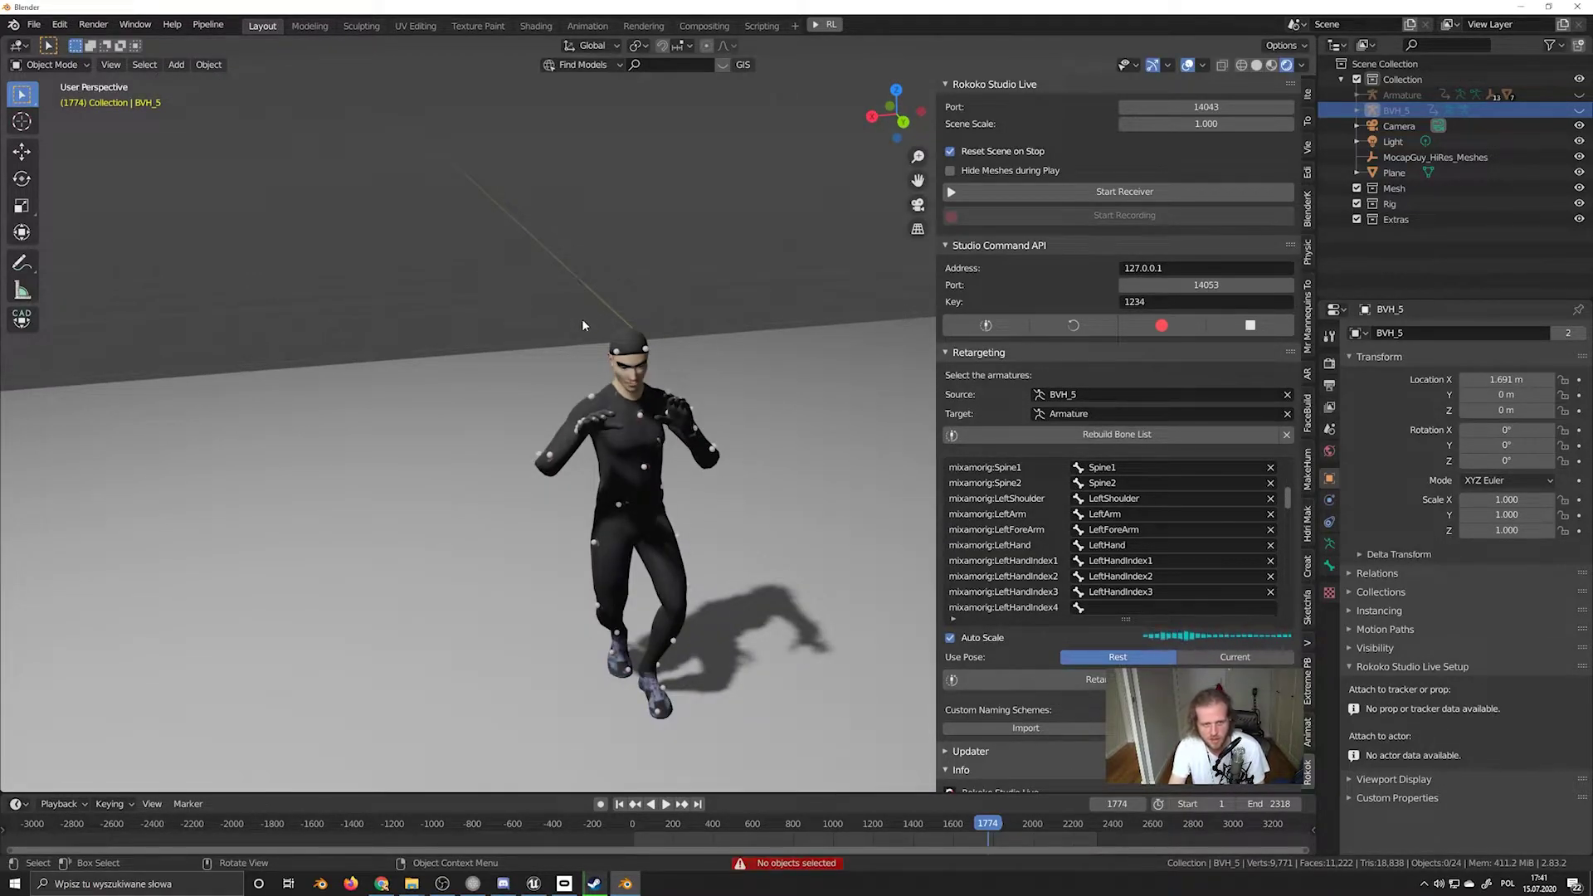
left_click(1307, 412)
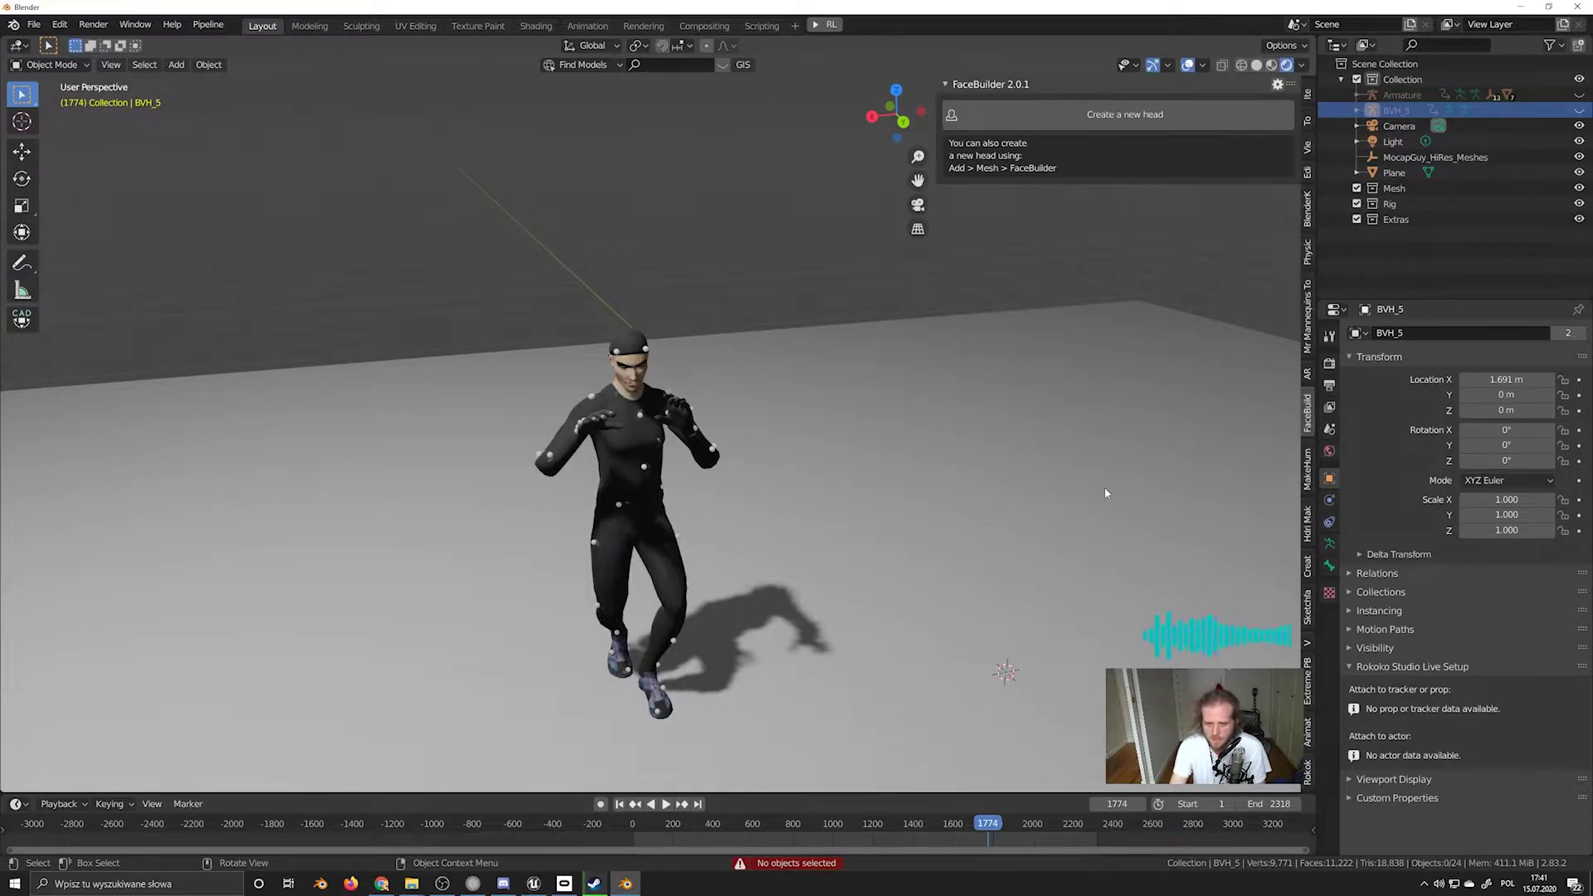
Scale the ground plane uniformly to about 2.725
left_click(999, 499)
scroll(1000, 498, "down", 6)
key("s")
left_click(833, 537)
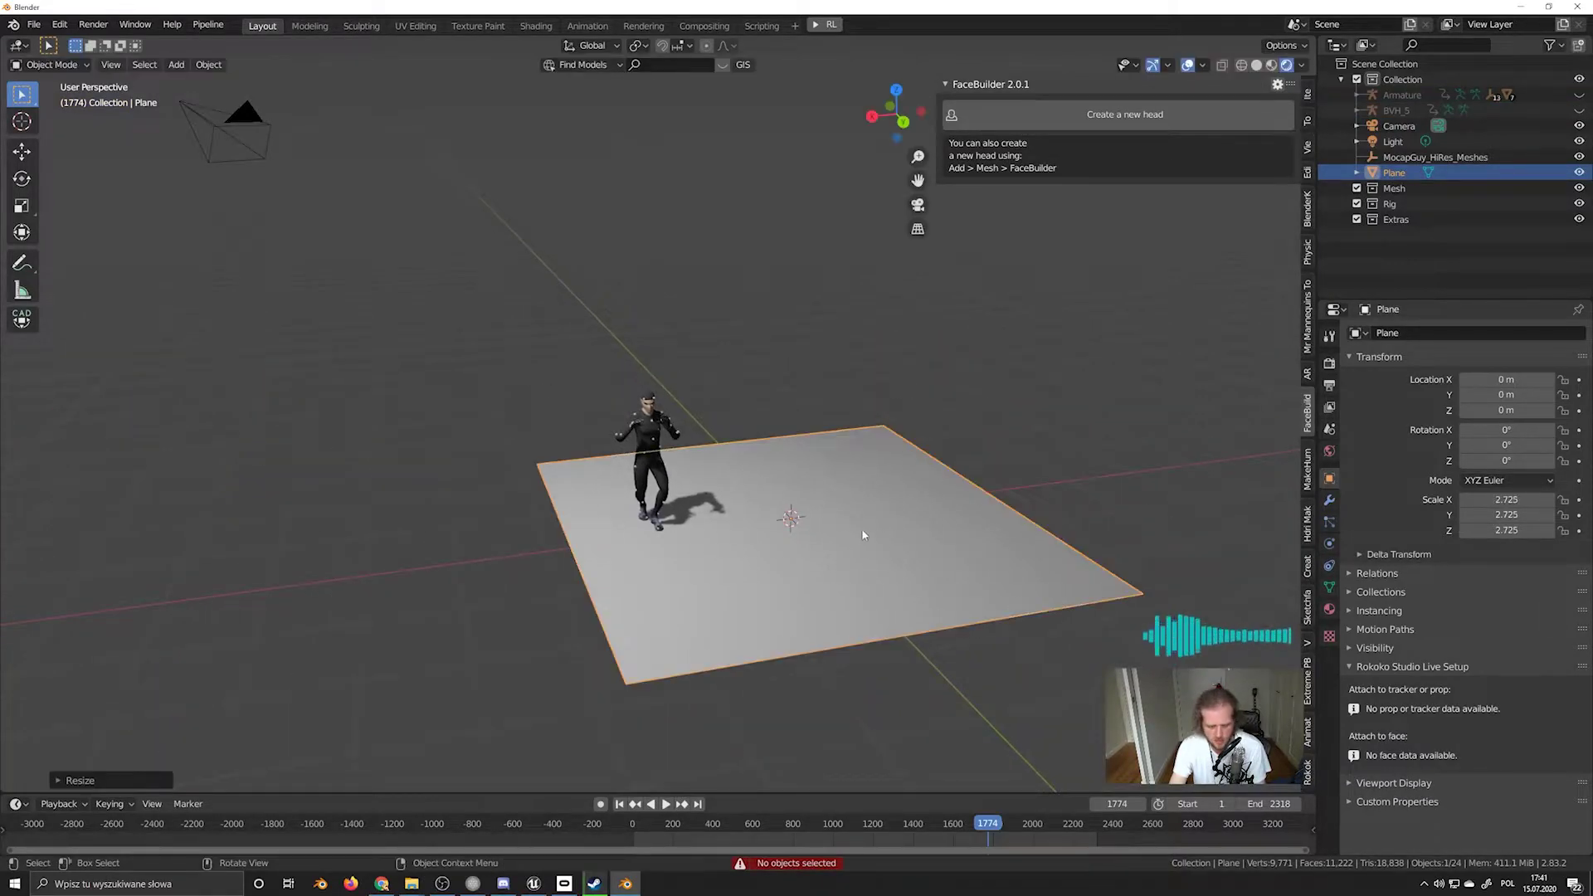
Move the ground plane under the character, to about Y -0.58 m and X 1.98 m
scroll(833, 538, "up", 3)
key("g")
key("y")
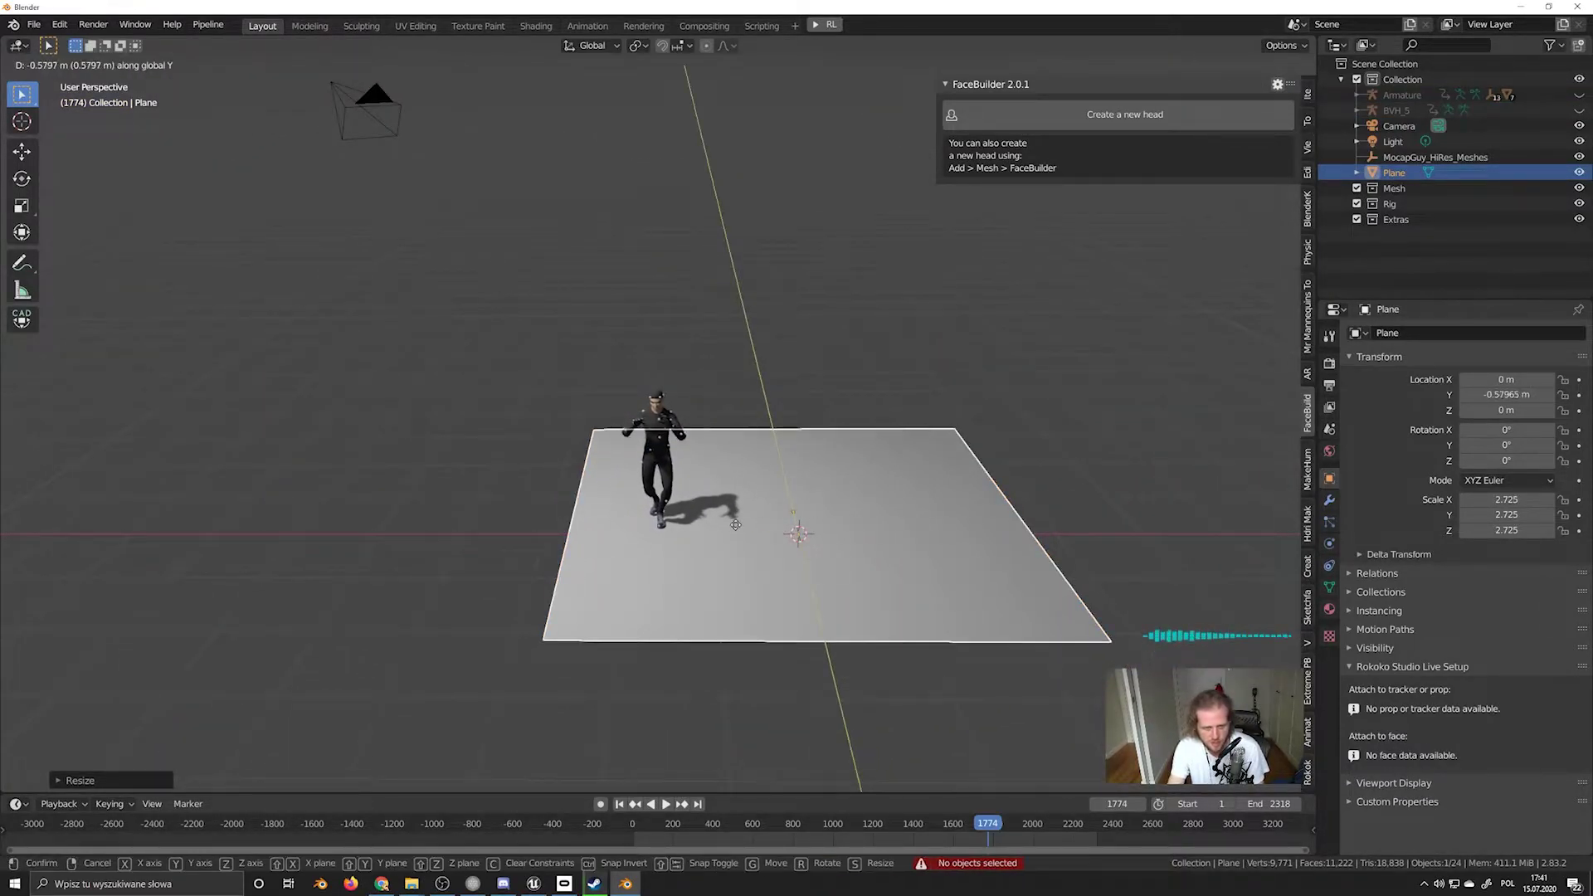
left_click(738, 529)
key("g")
key("x")
left_click(580, 531)
scroll(581, 531, "up", 3)
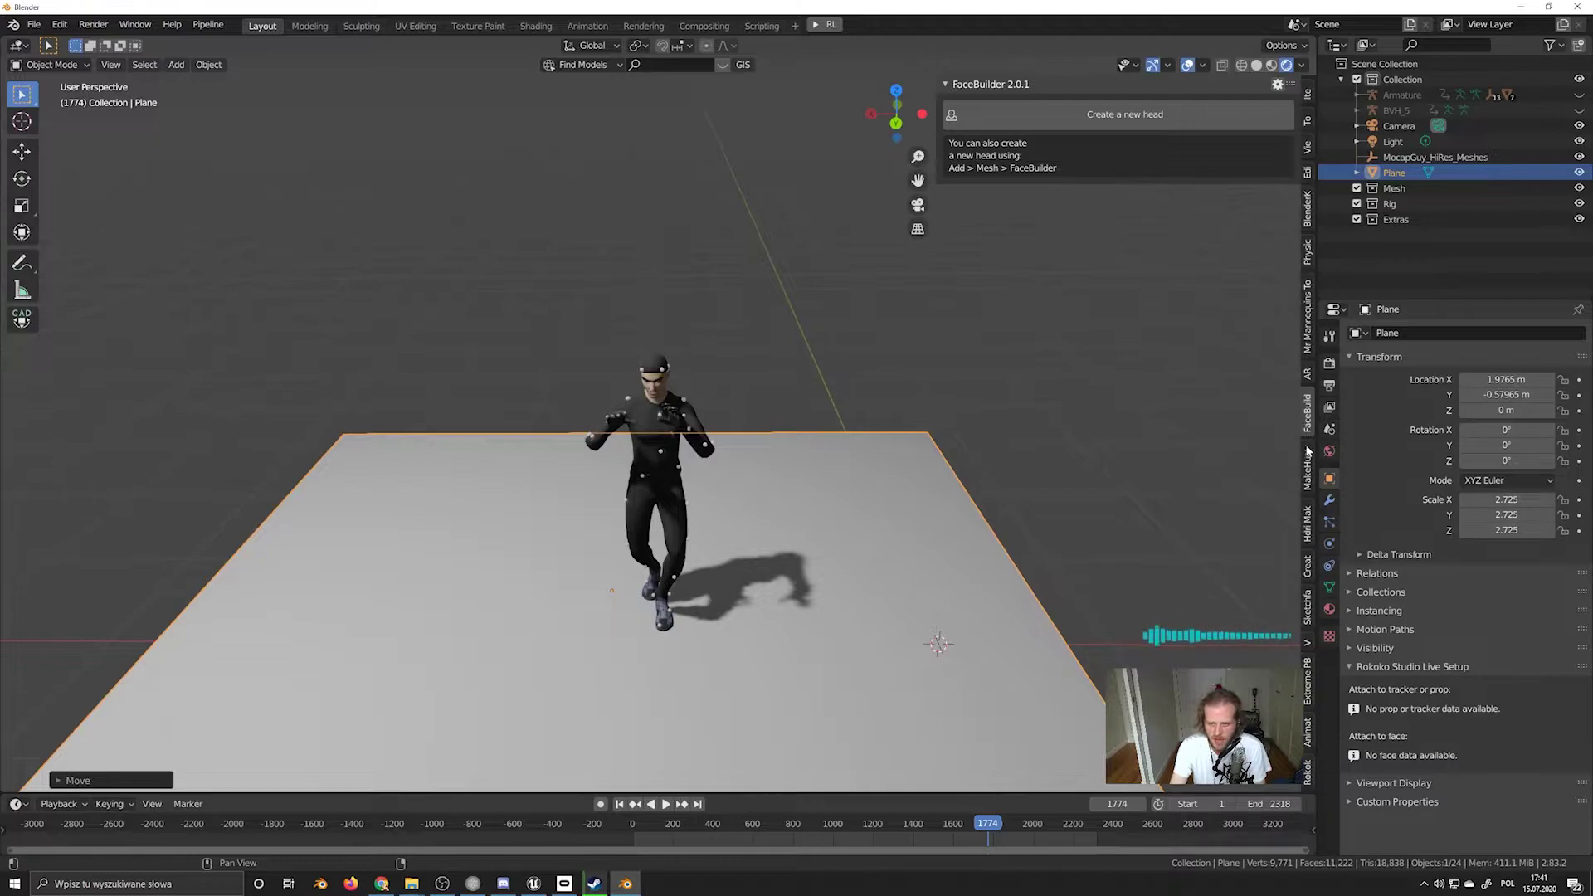
Add the teufelsberg_ground_2 background from HDRi Maker's Abandoned category at 4k resolution
left_click(1308, 527)
left_click(1117, 222)
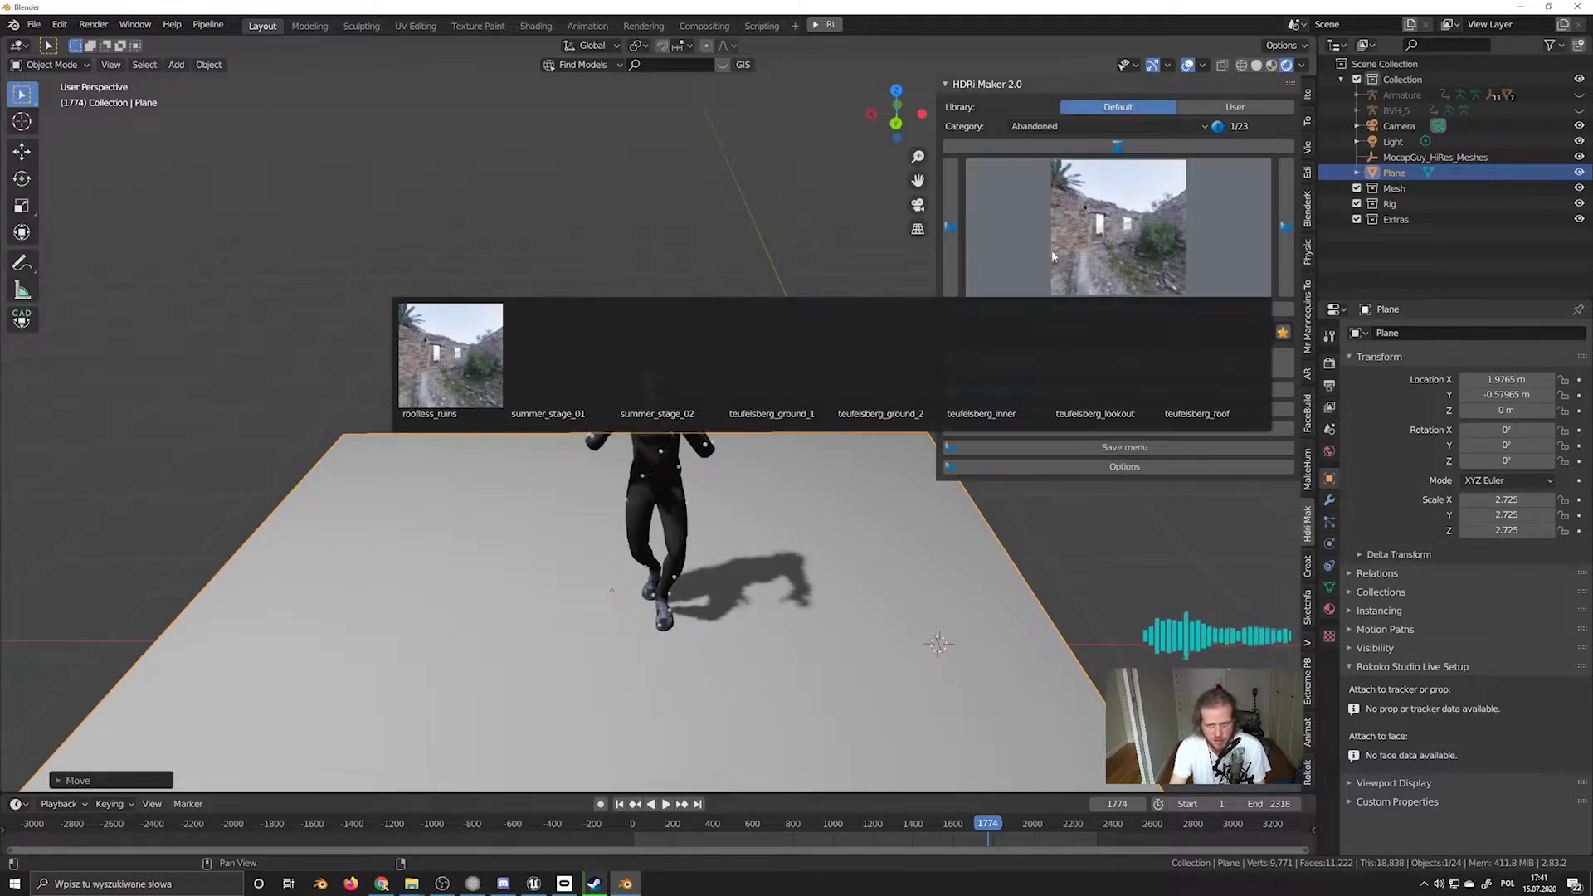
left_click(1116, 223)
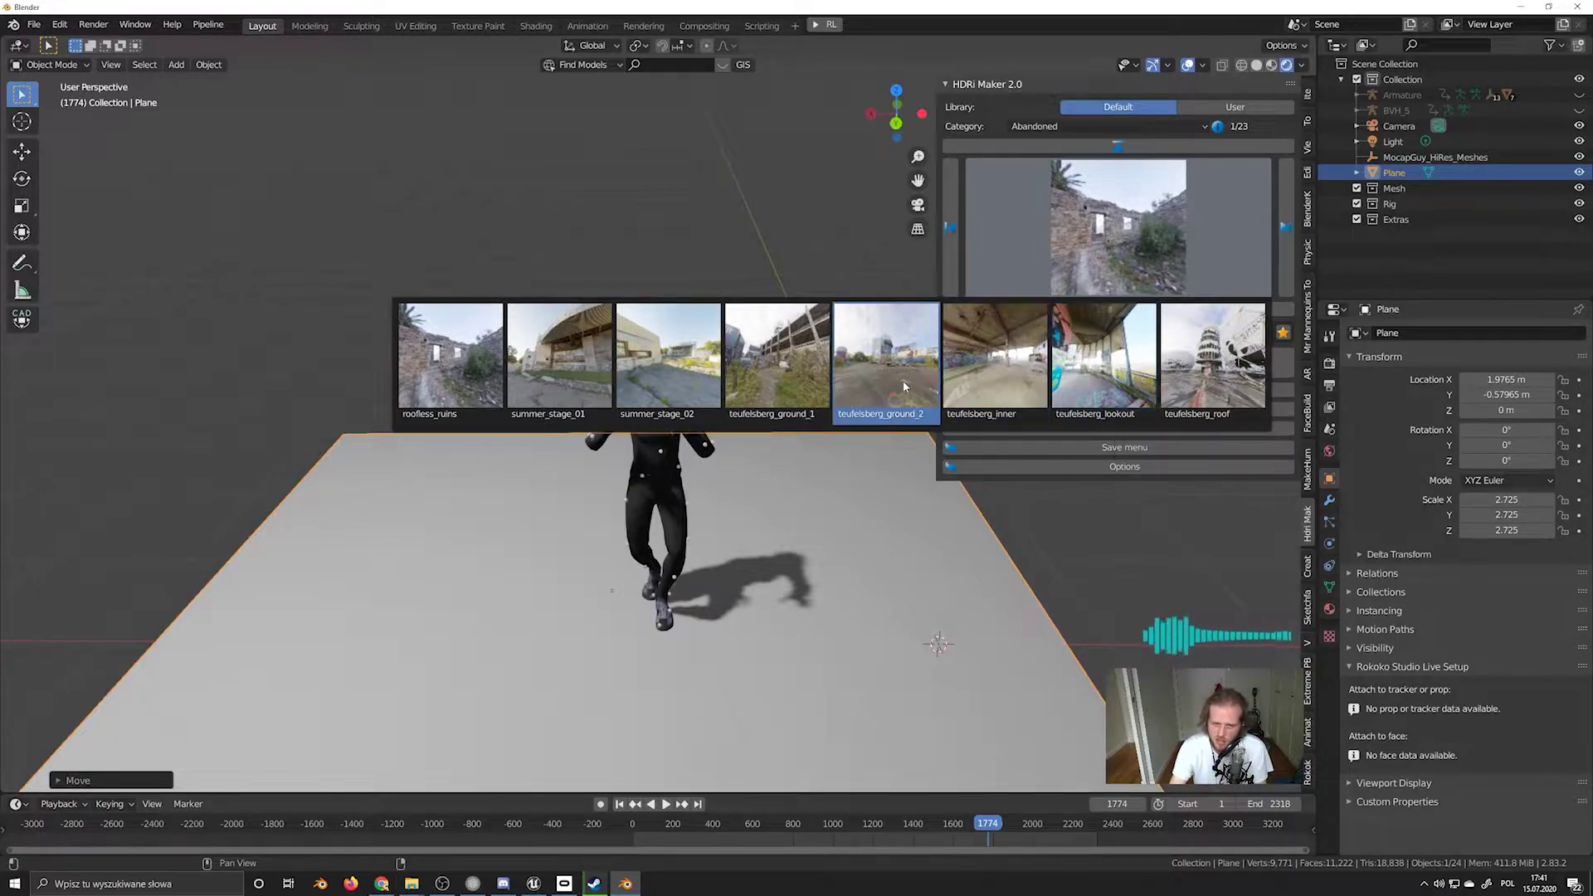
left_click(886, 356)
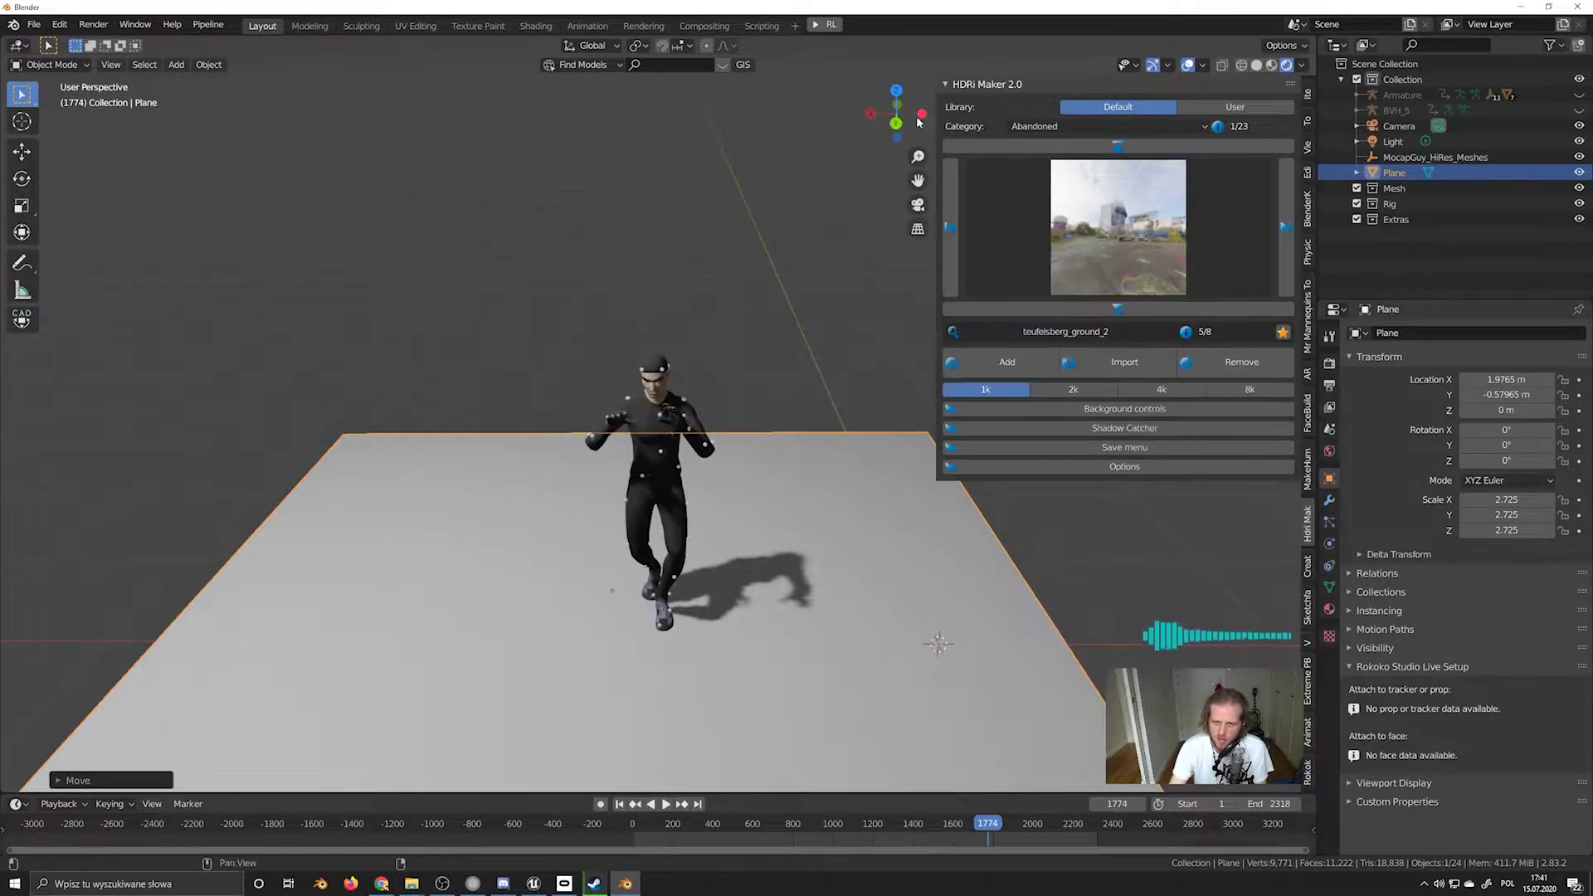
left_click(1184, 391)
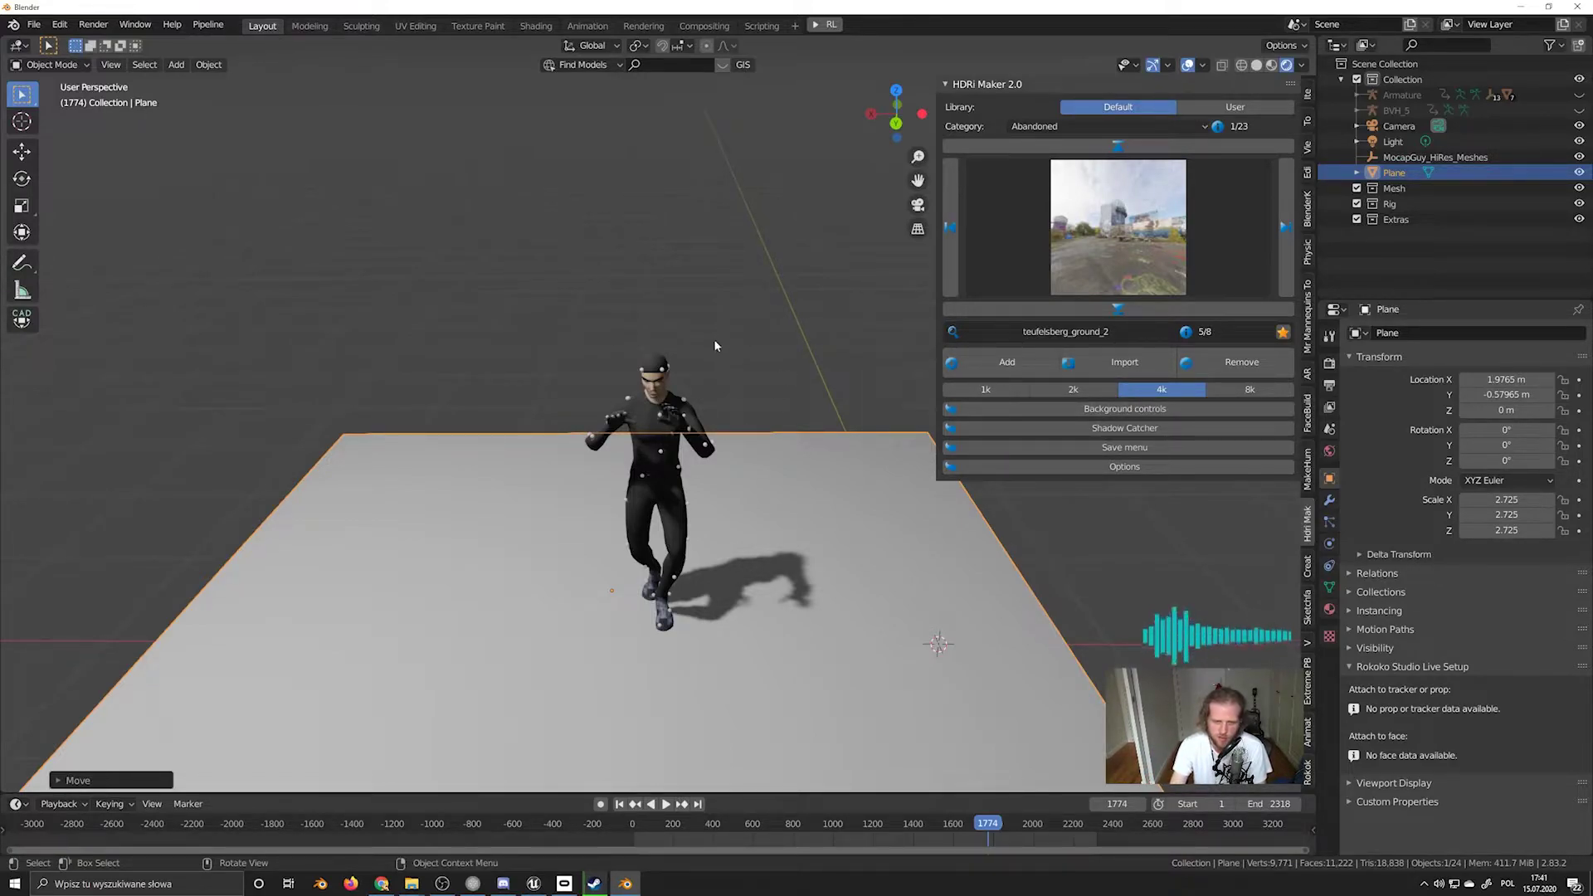
scroll(715, 345, "up", 5)
middle_click_drag(715, 345, 620, 434)
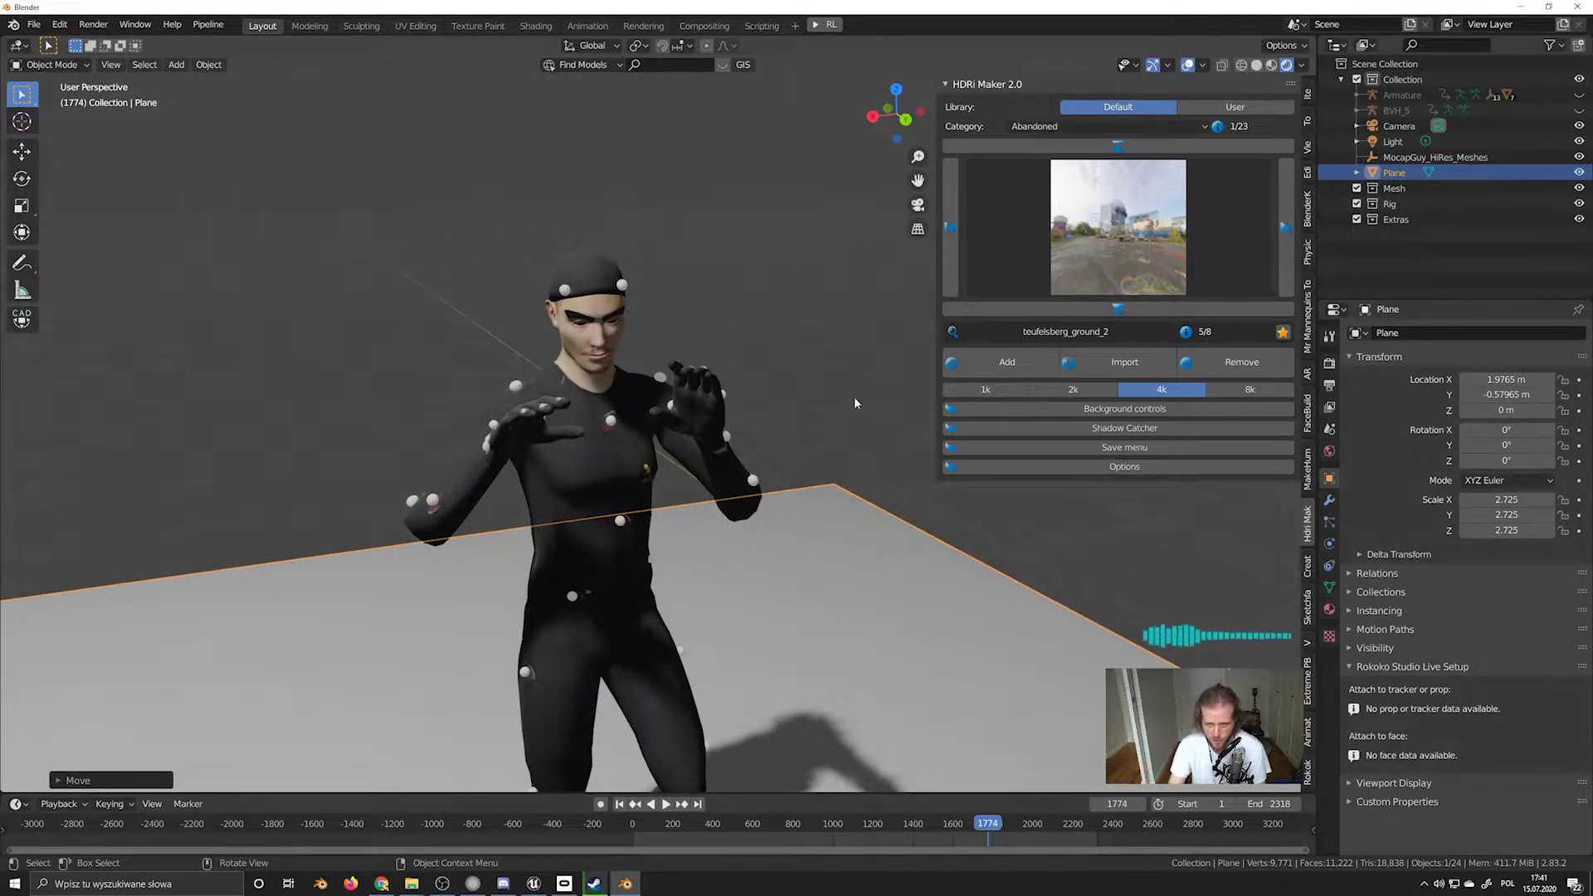
left_click(999, 363)
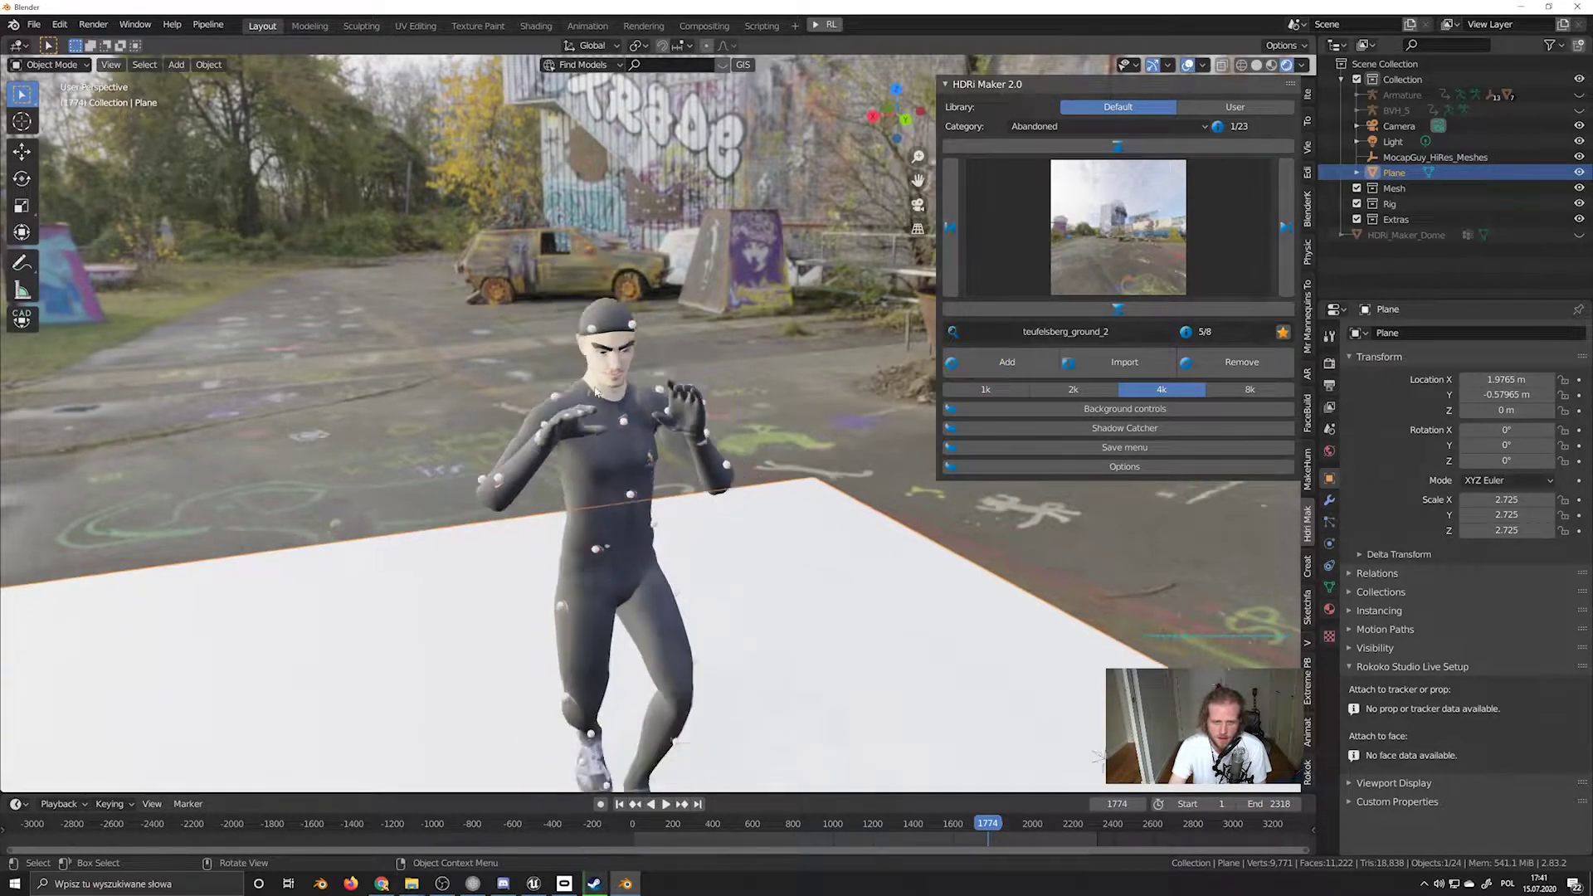
Synchronise a sun with the HDRI background and darken the background with a Colorize mix of 0.78
left_click(1047, 406)
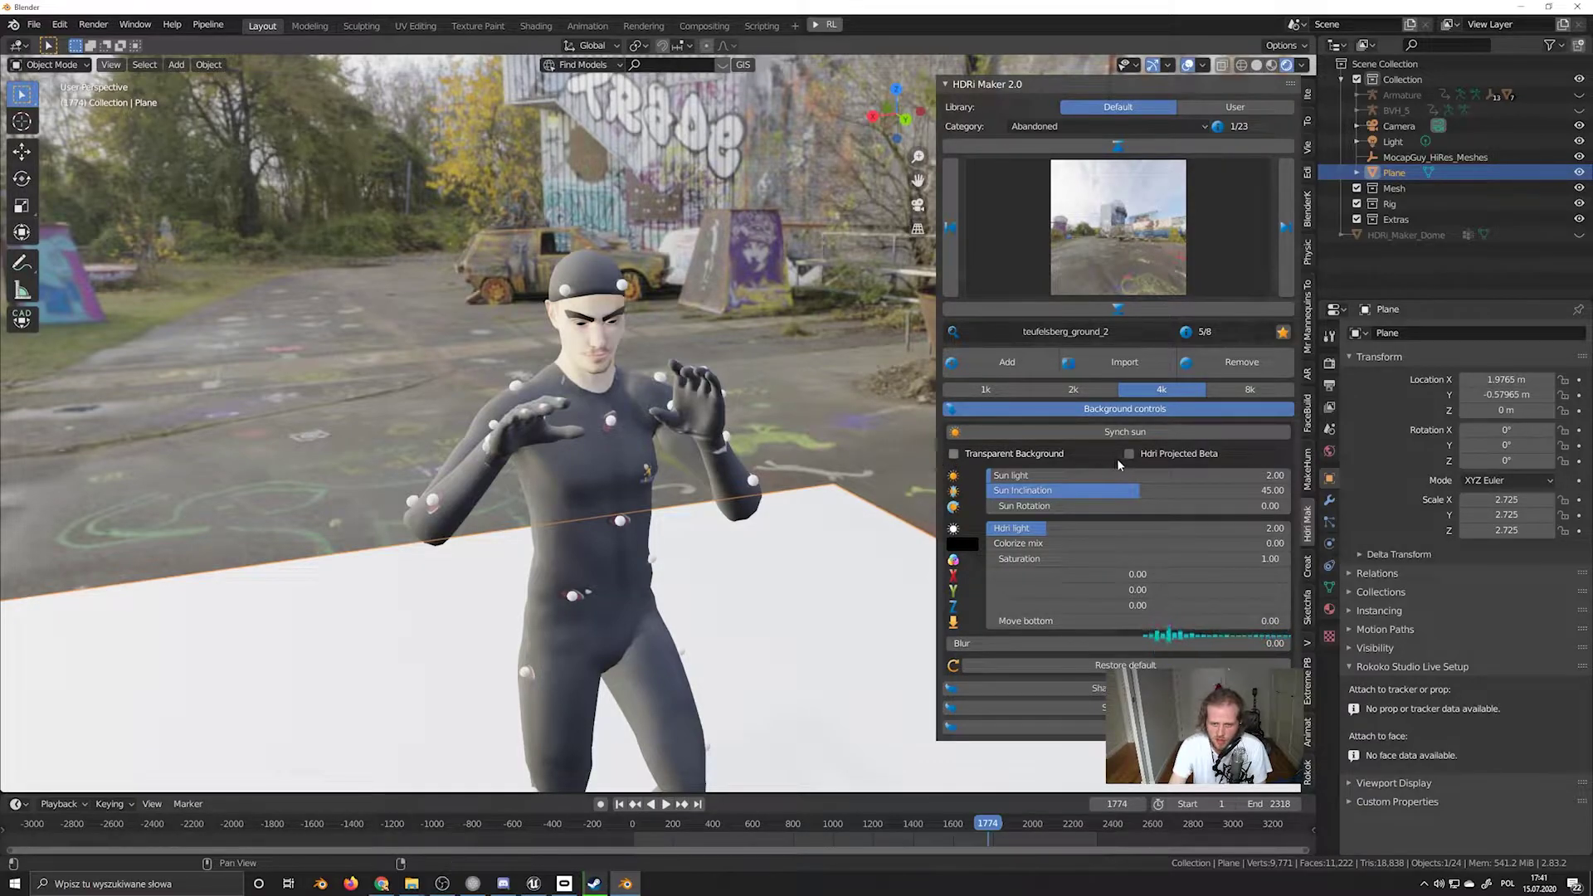
left_click(1090, 433)
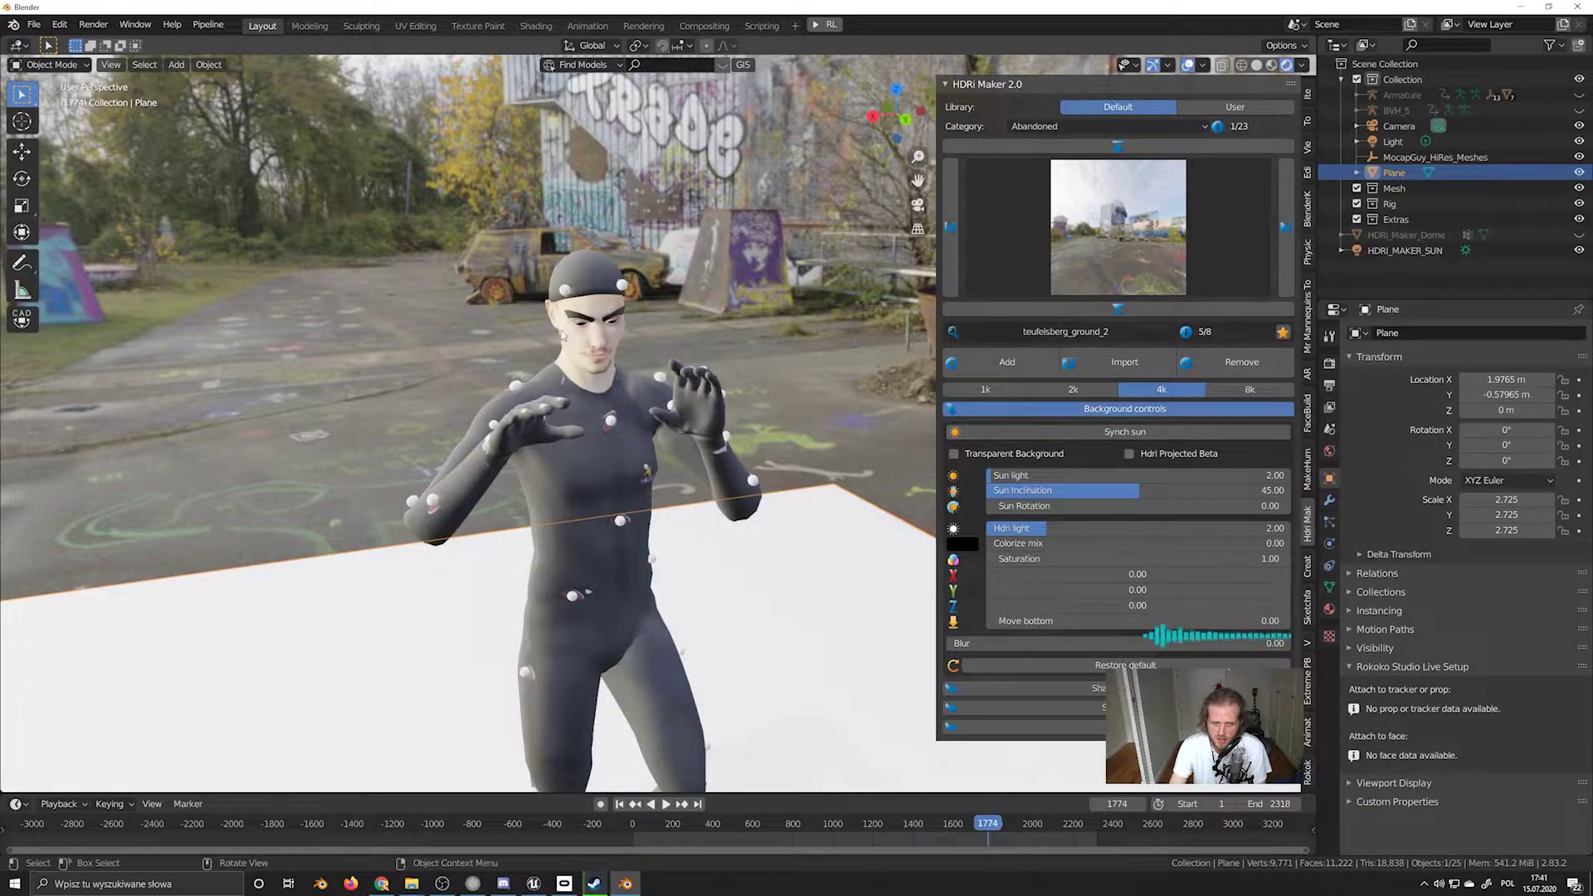
middle_click_drag(913, 498, 610, 257)
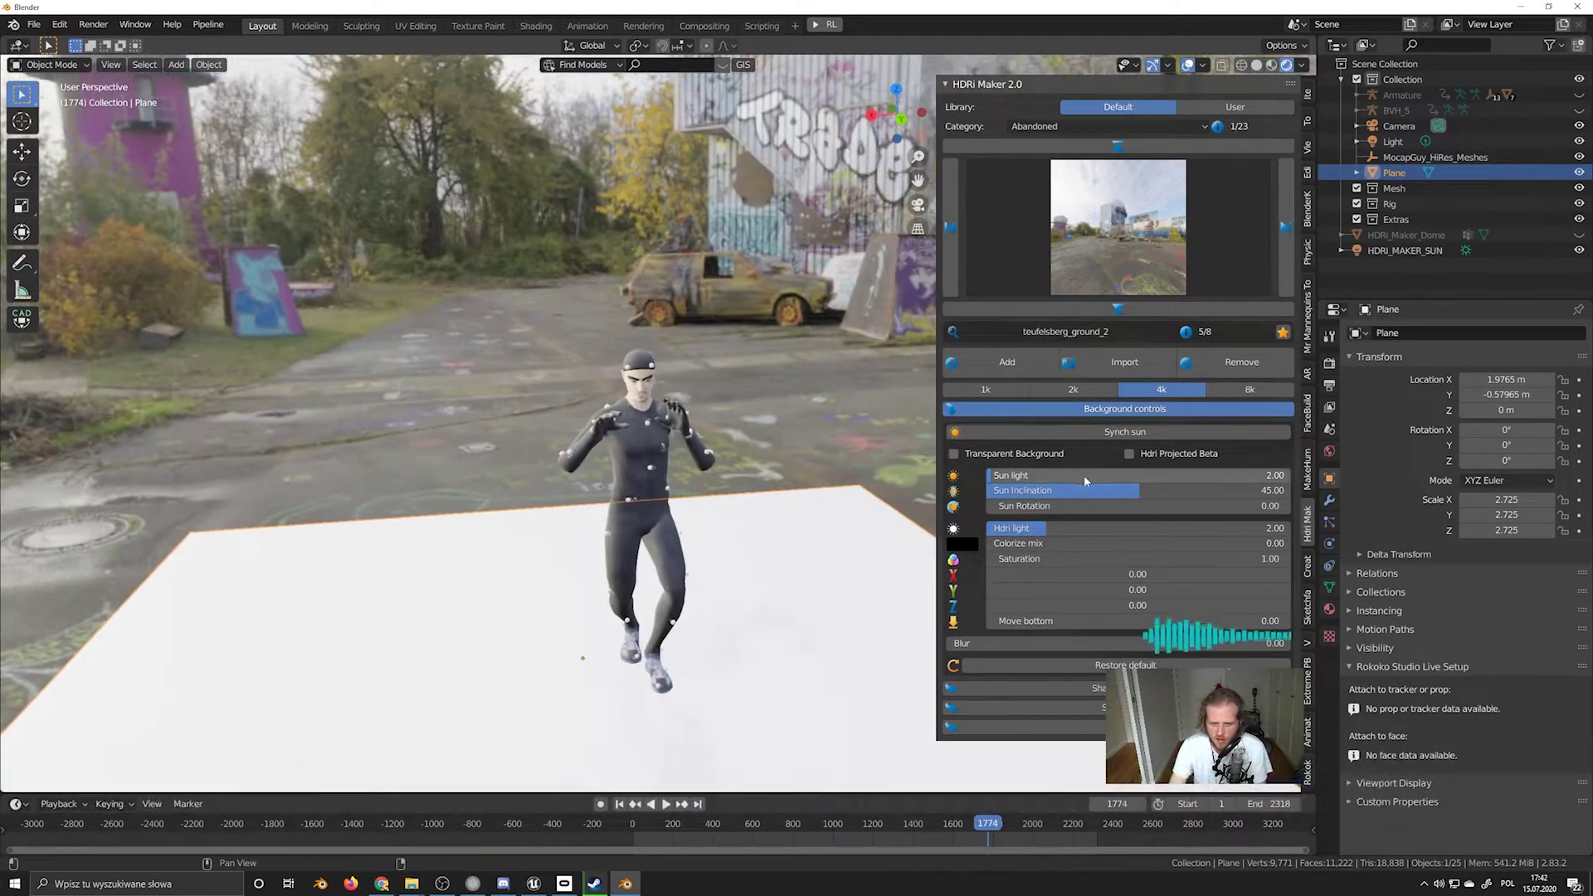
left_click_drag(1012, 542, 1209, 542)
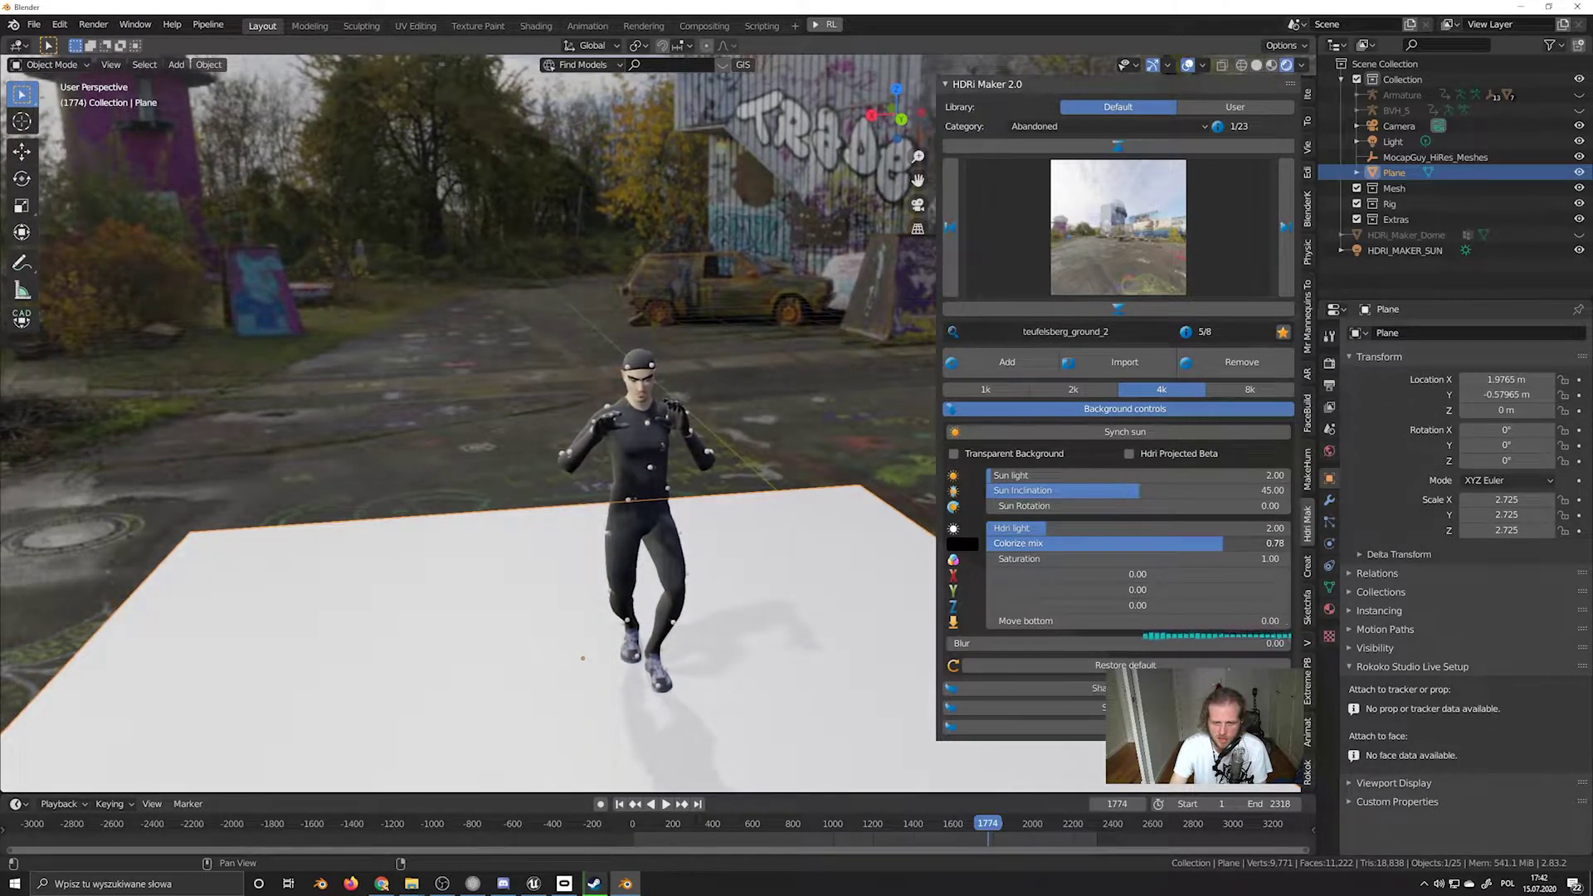
middle_click_drag(578, 413, 534, 380)
scroll(539, 415, "down", 4)
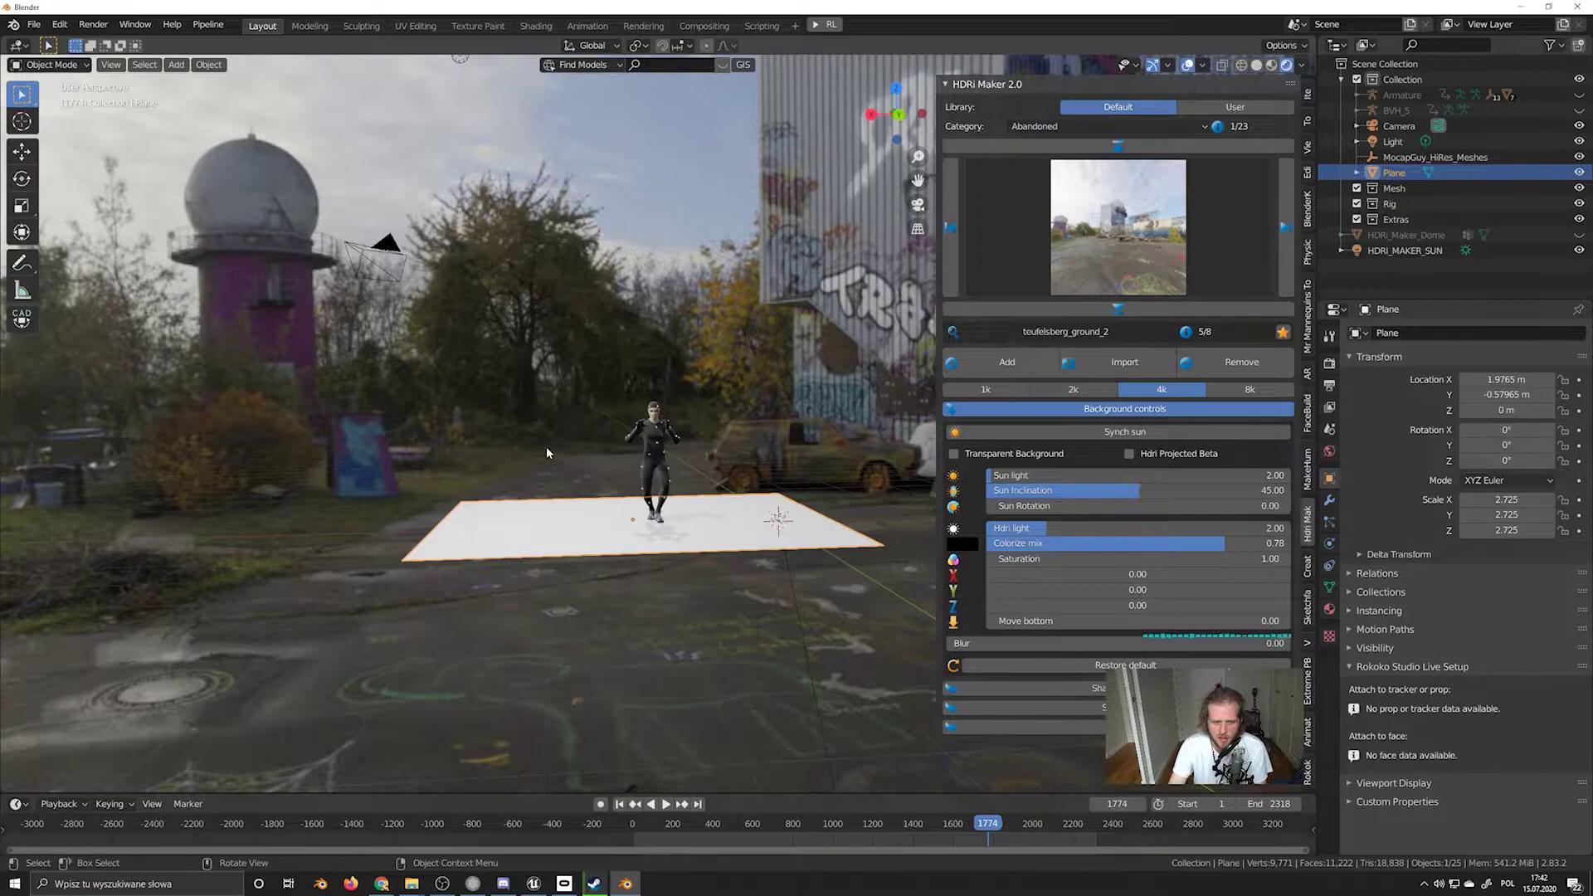
scroll(581, 497, "up", 4)
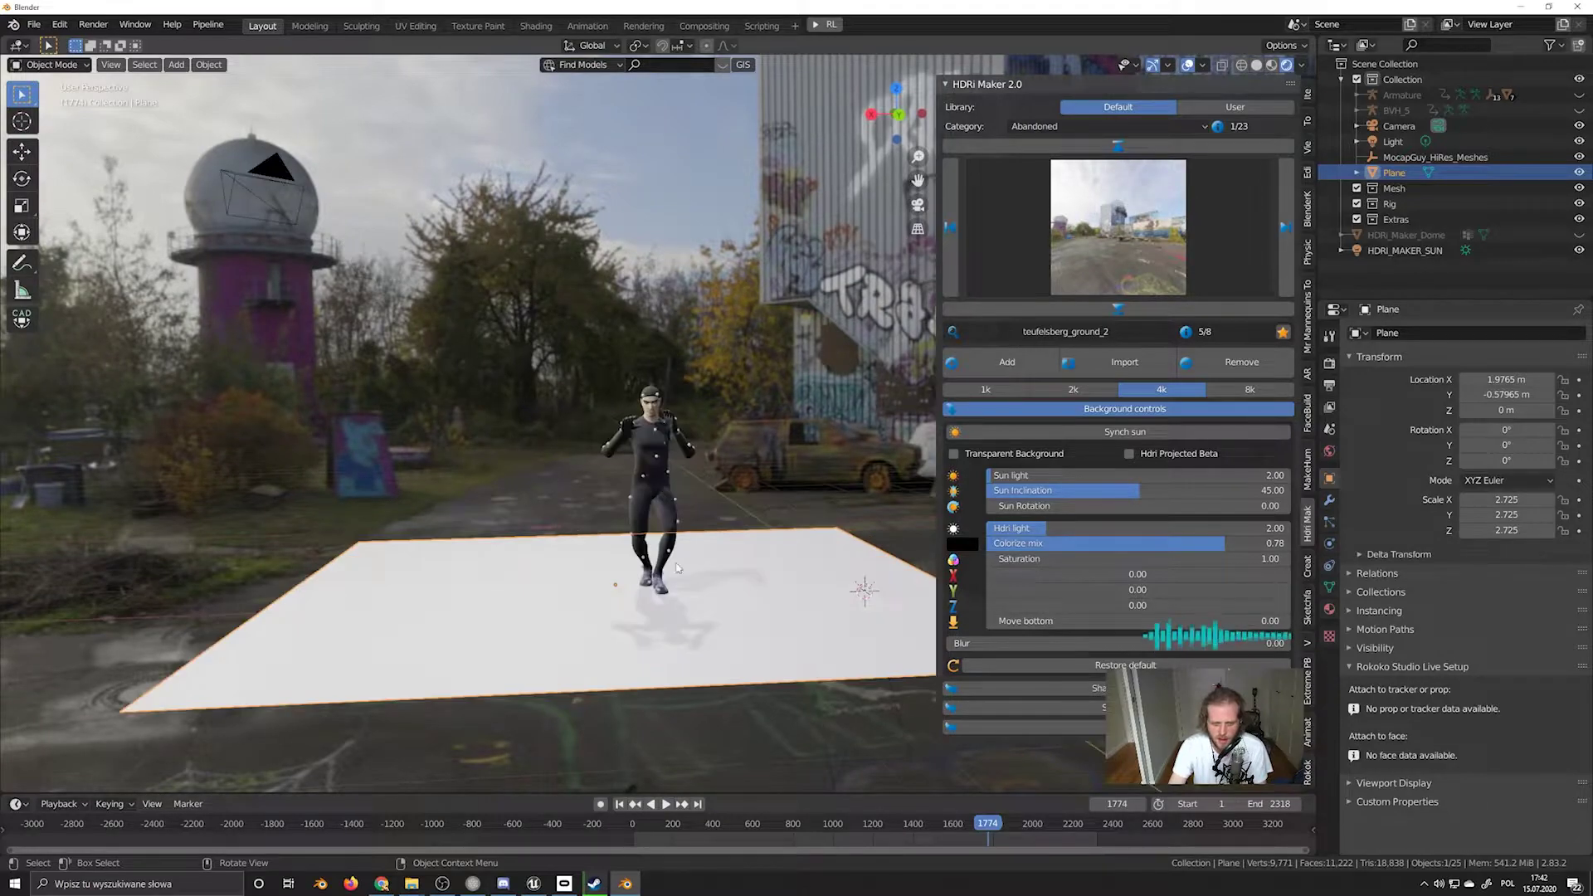
Make the ground plane a shadow catcher of type Simple + reflection
left_click(1081, 688)
scroll(1073, 643, "down", 2)
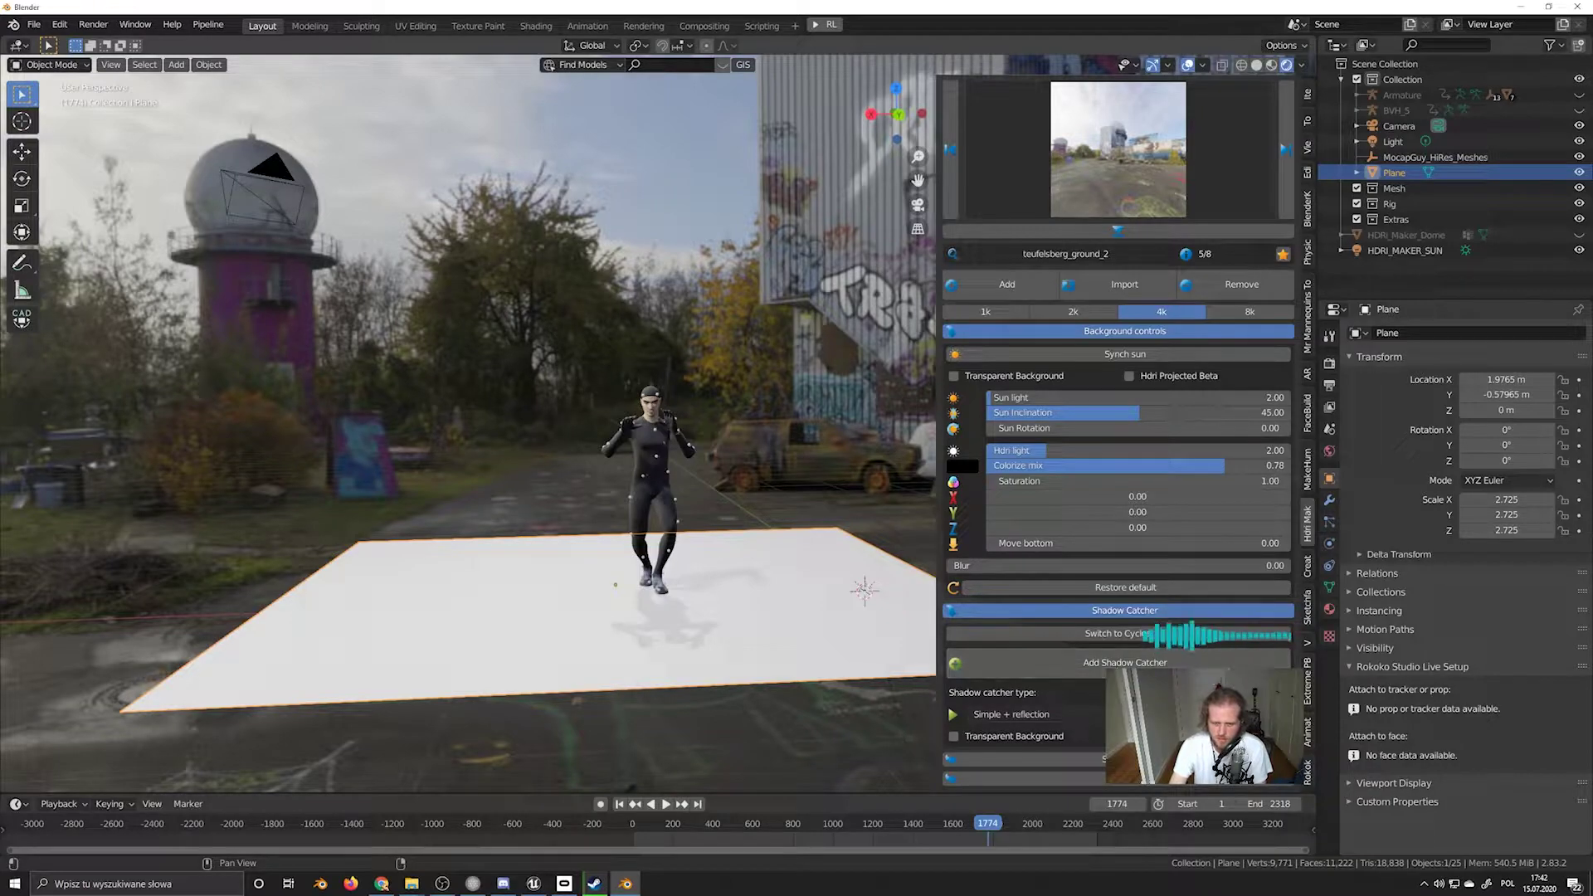
left_click(1065, 671)
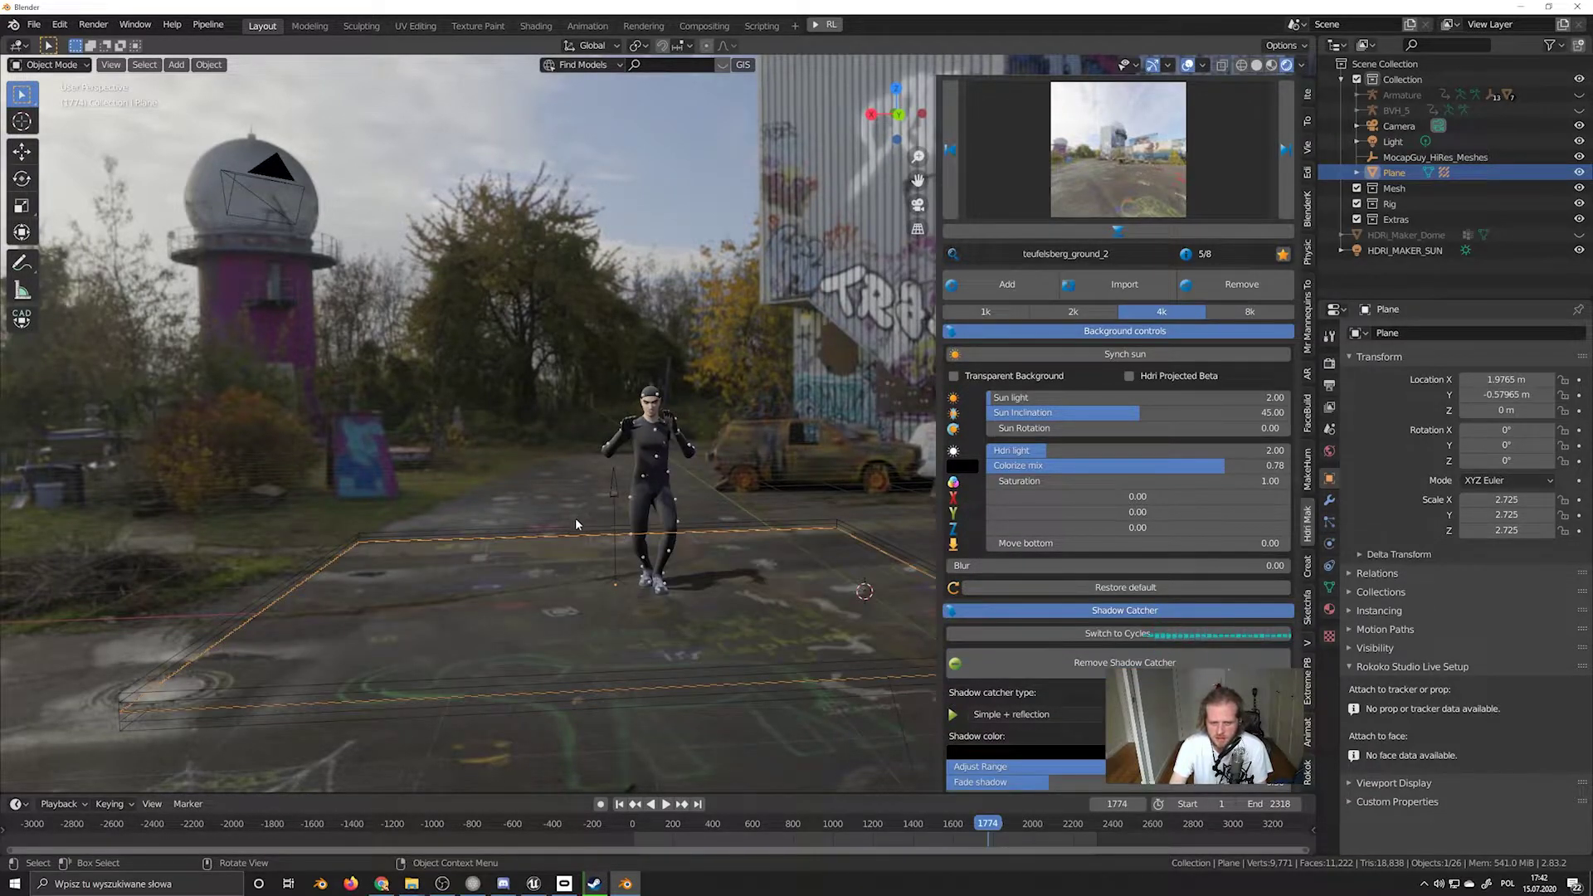
middle_click_drag(575, 518, 473, 535)
middle_click_drag(475, 540, 558, 543)
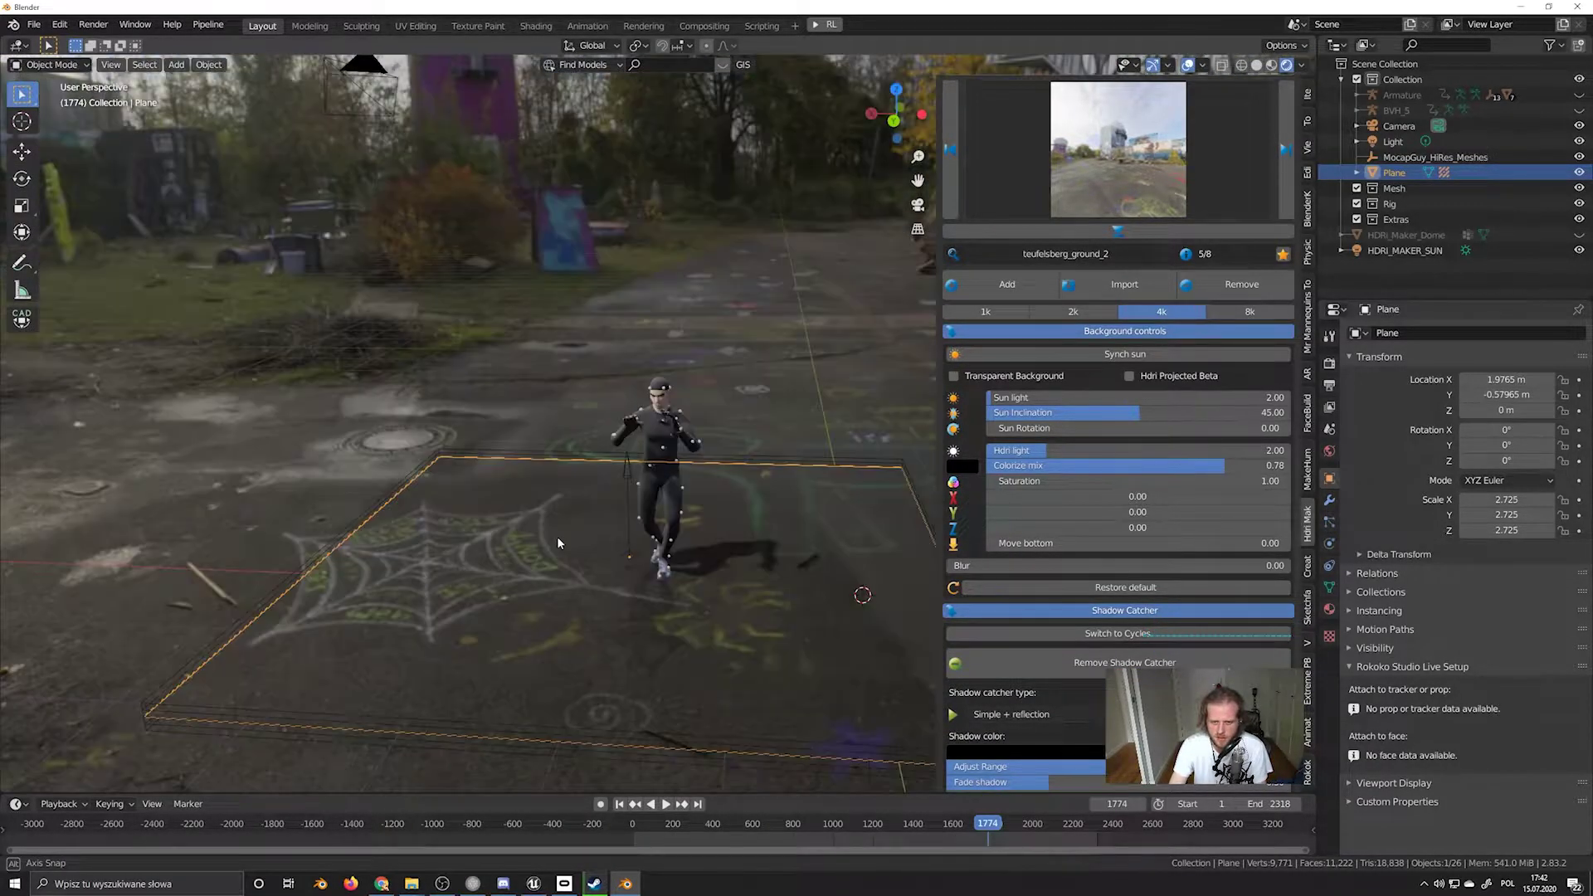
Enable Hdri Projected Beta for the background, deselect the plane and look at the scene through the camera
scroll(1164, 469, "up", 3)
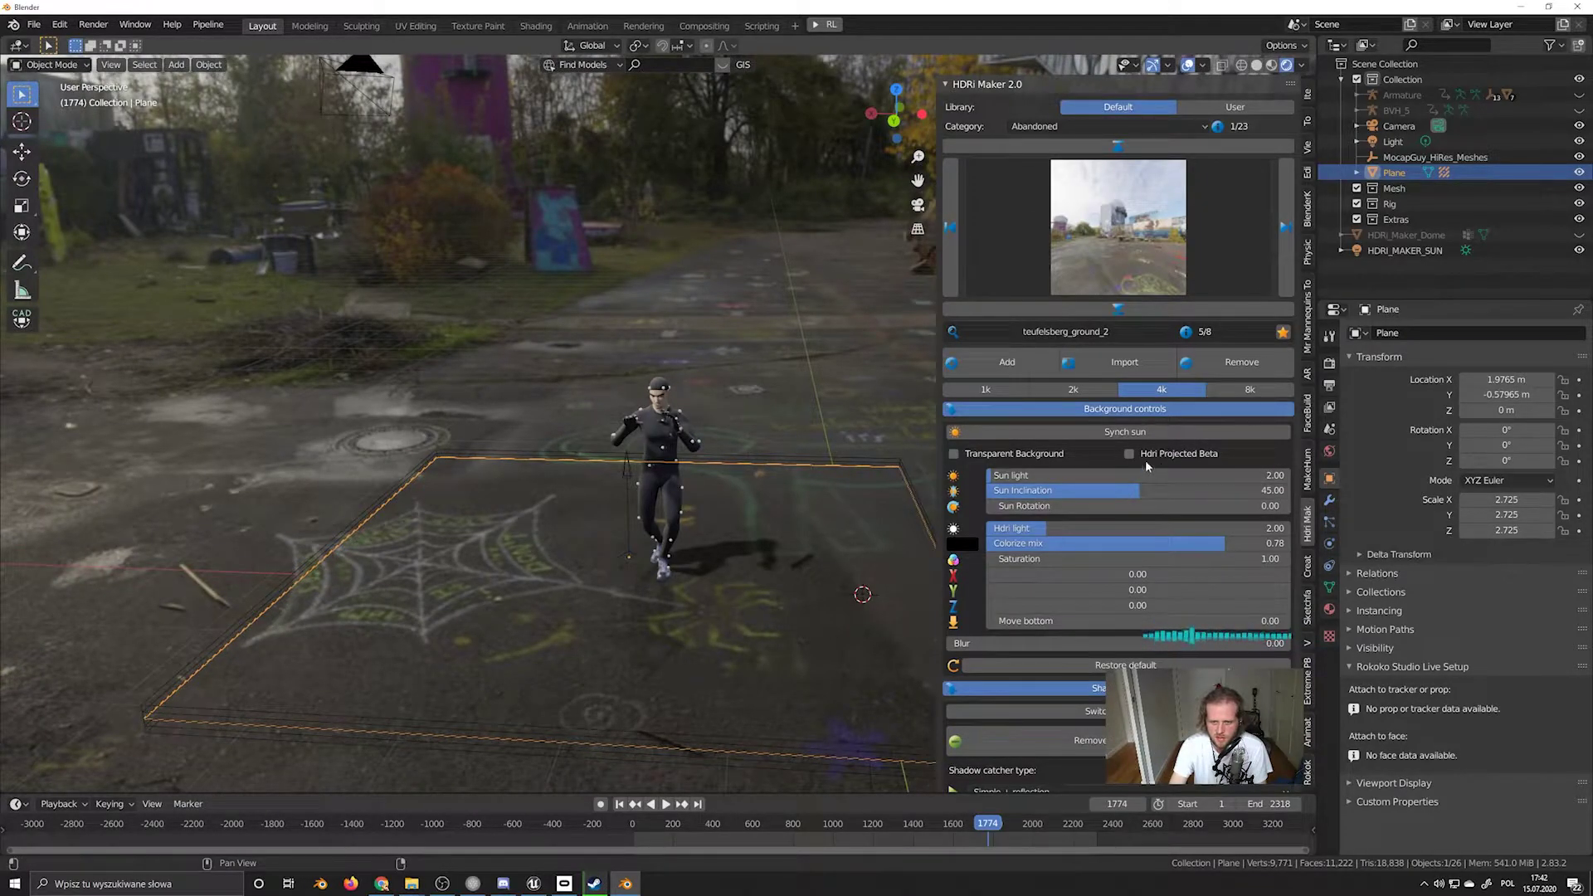
left_click(1132, 453)
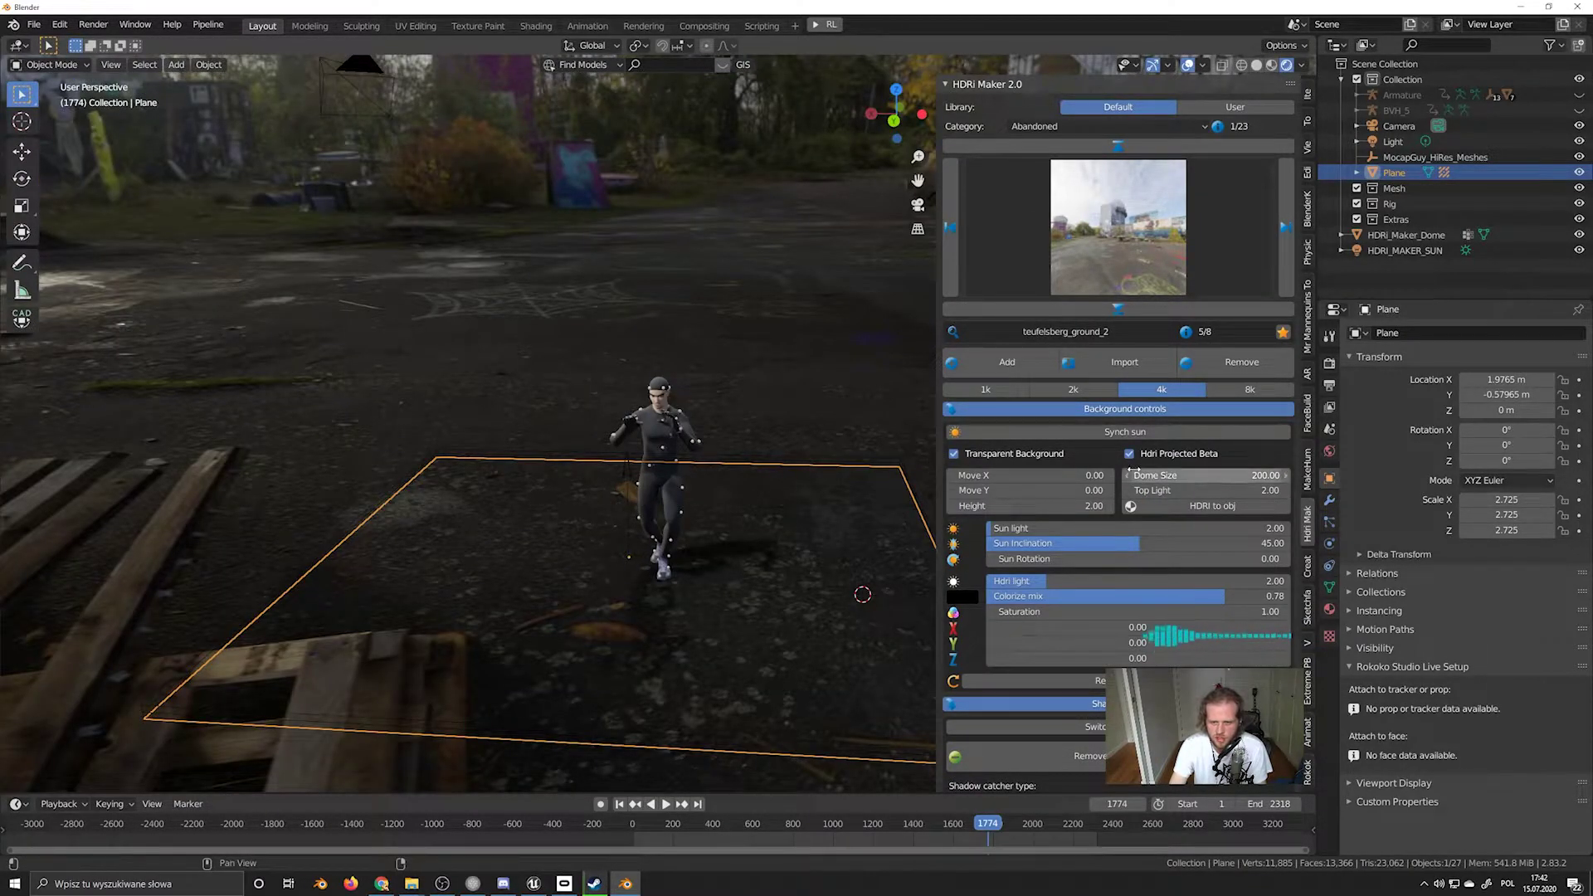
left_click(800, 399)
mouse_move(702, 476)
middle_mouse_down()
mouse_move(579, 441)
mouse_move(700, 472)
middle_mouse_up()
key("KP_0")
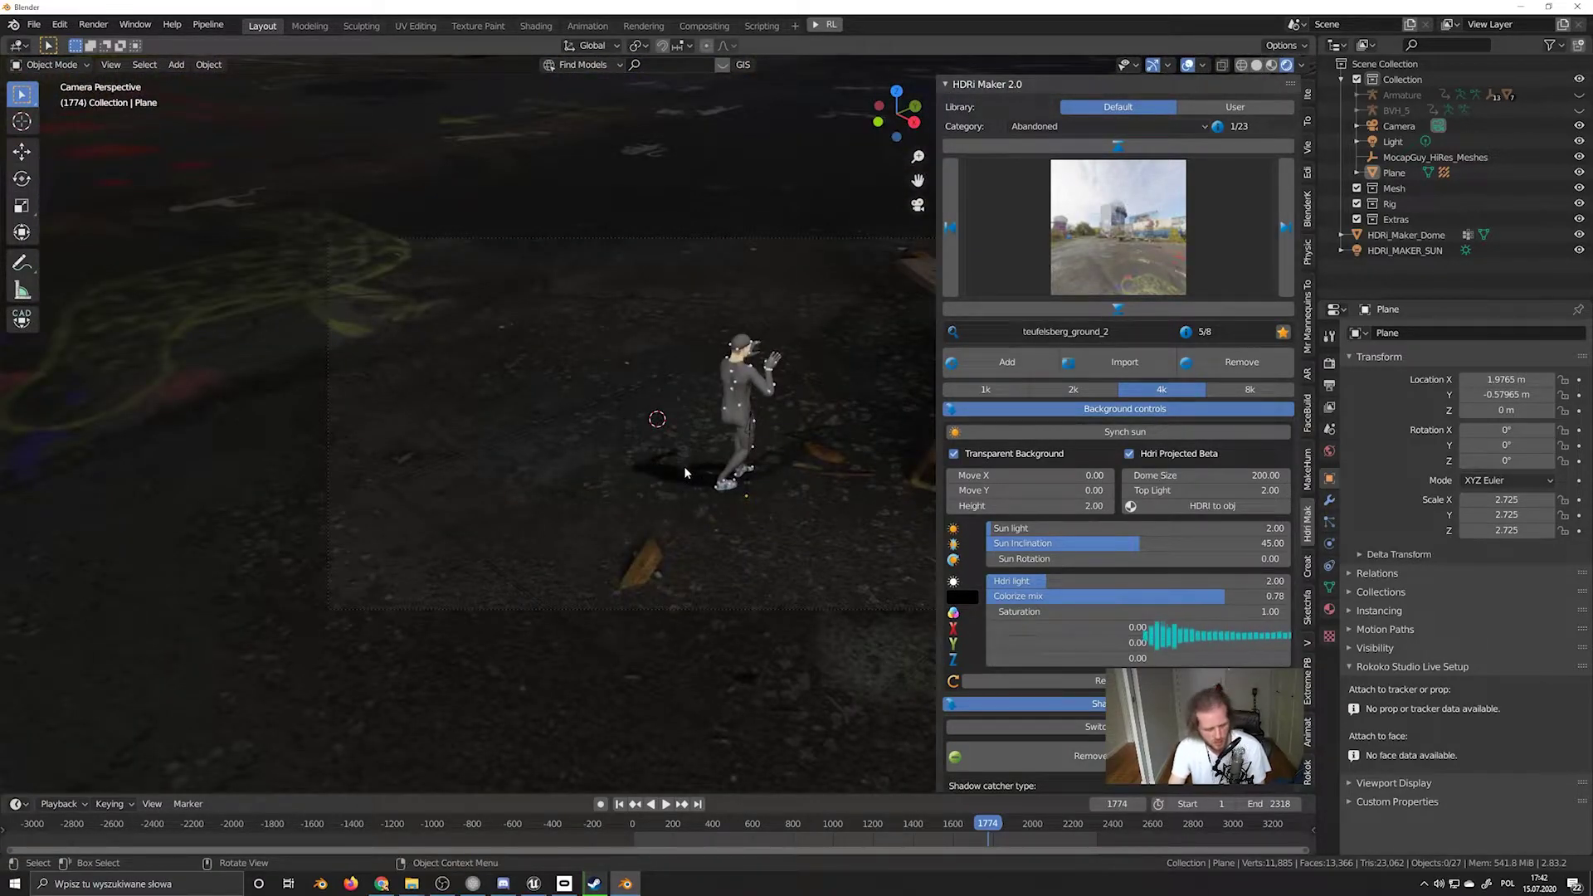
Move the camera around with walk navigation to frame the character from the front, and hide the HDRi Maker sidebar
key("shift+grave")
key("w")
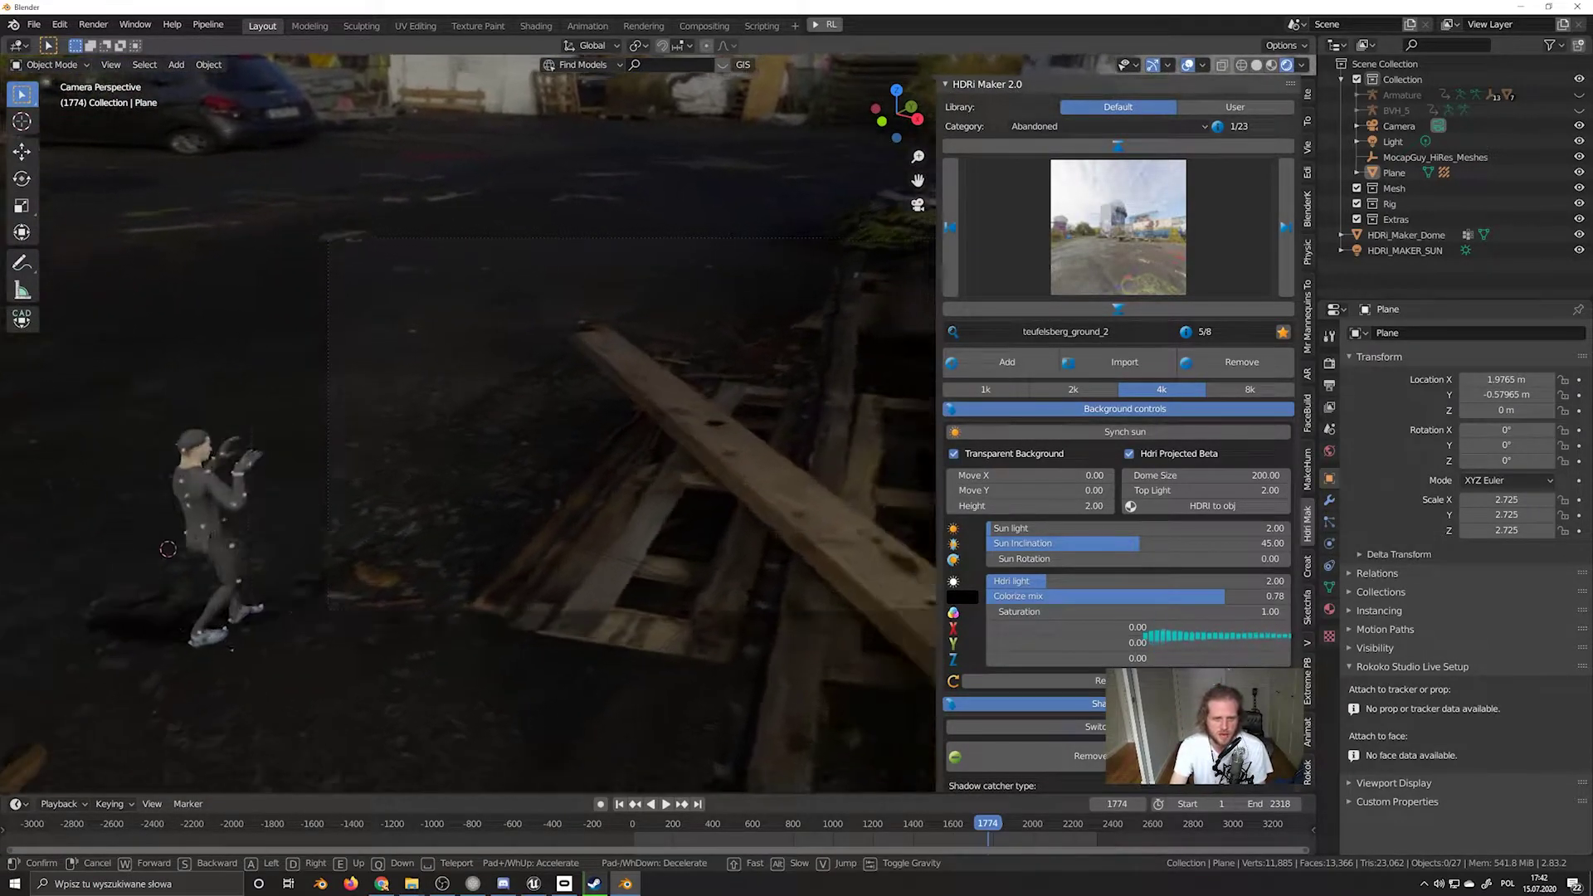
key("w")
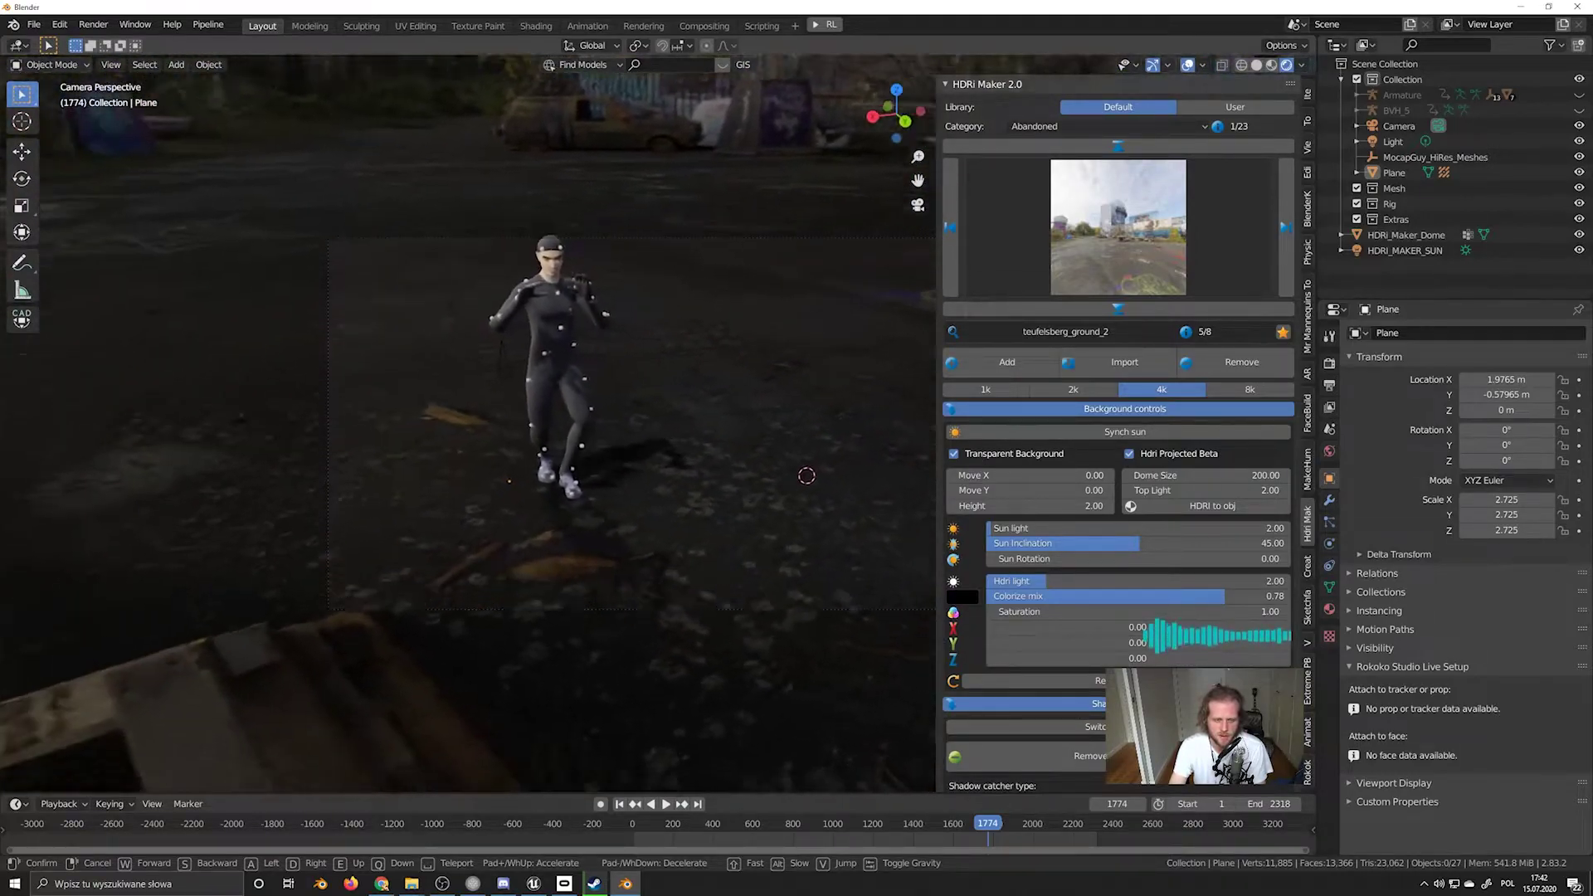
key("d")
key("w")
key("a")
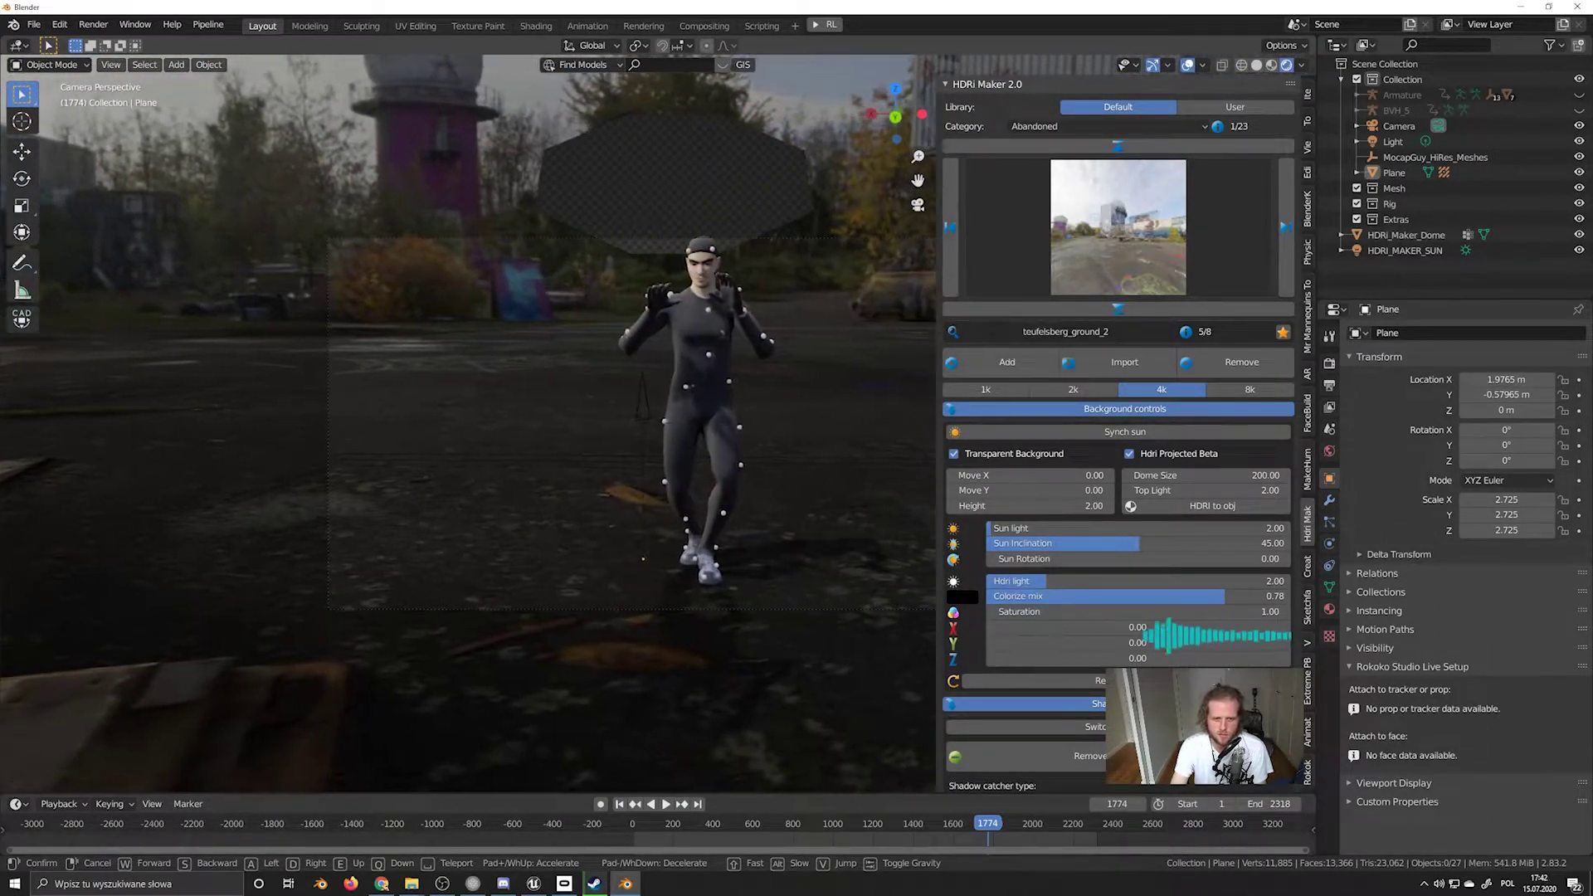
key("s")
left_click(659, 428)
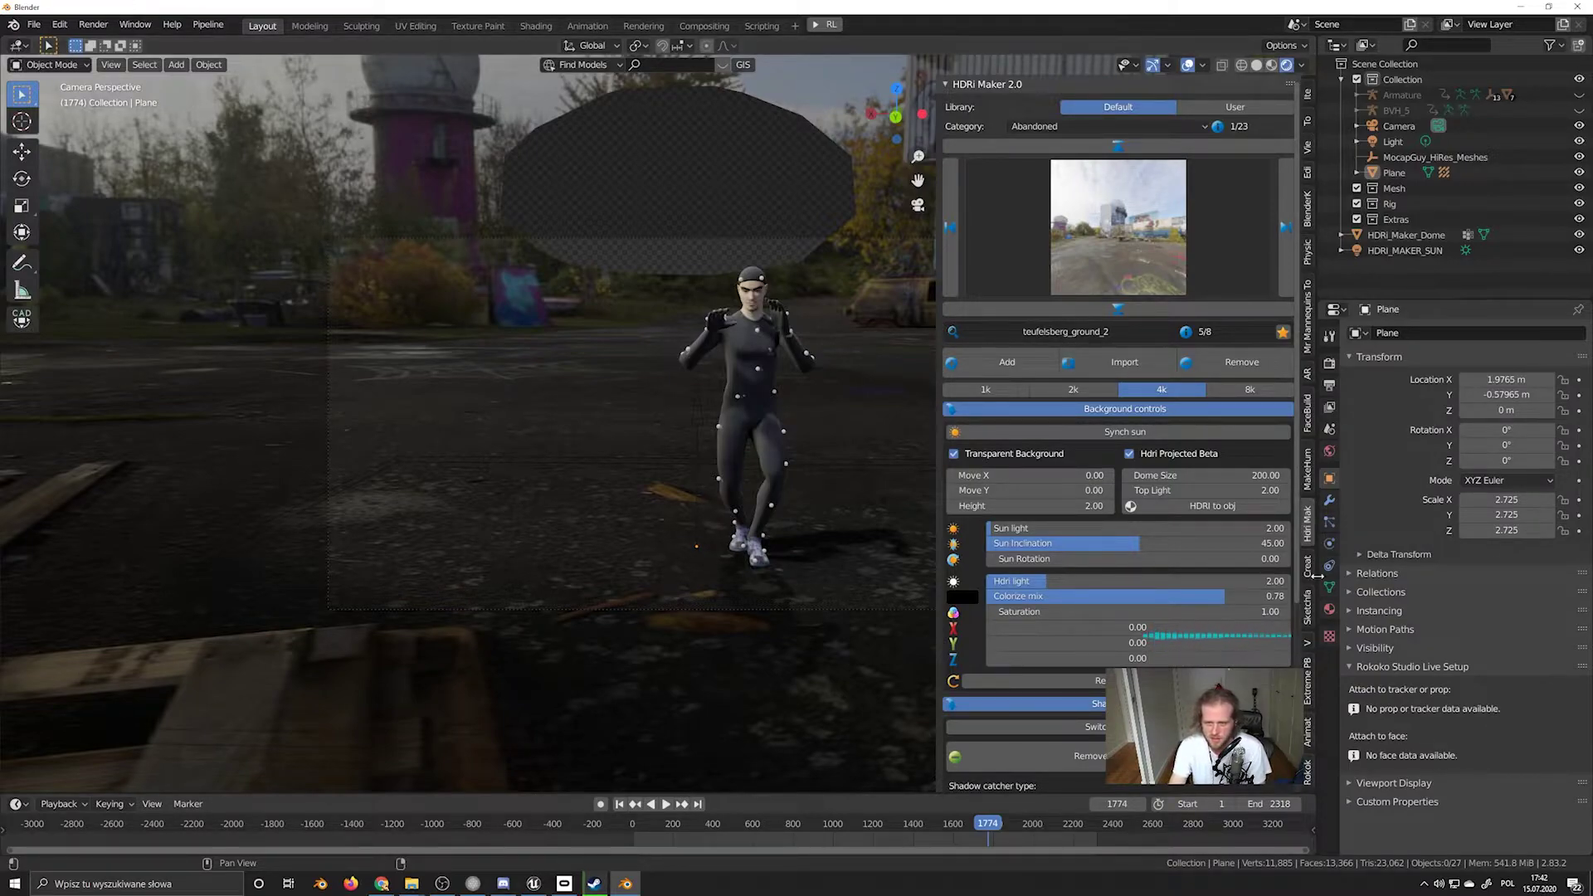
key("n")
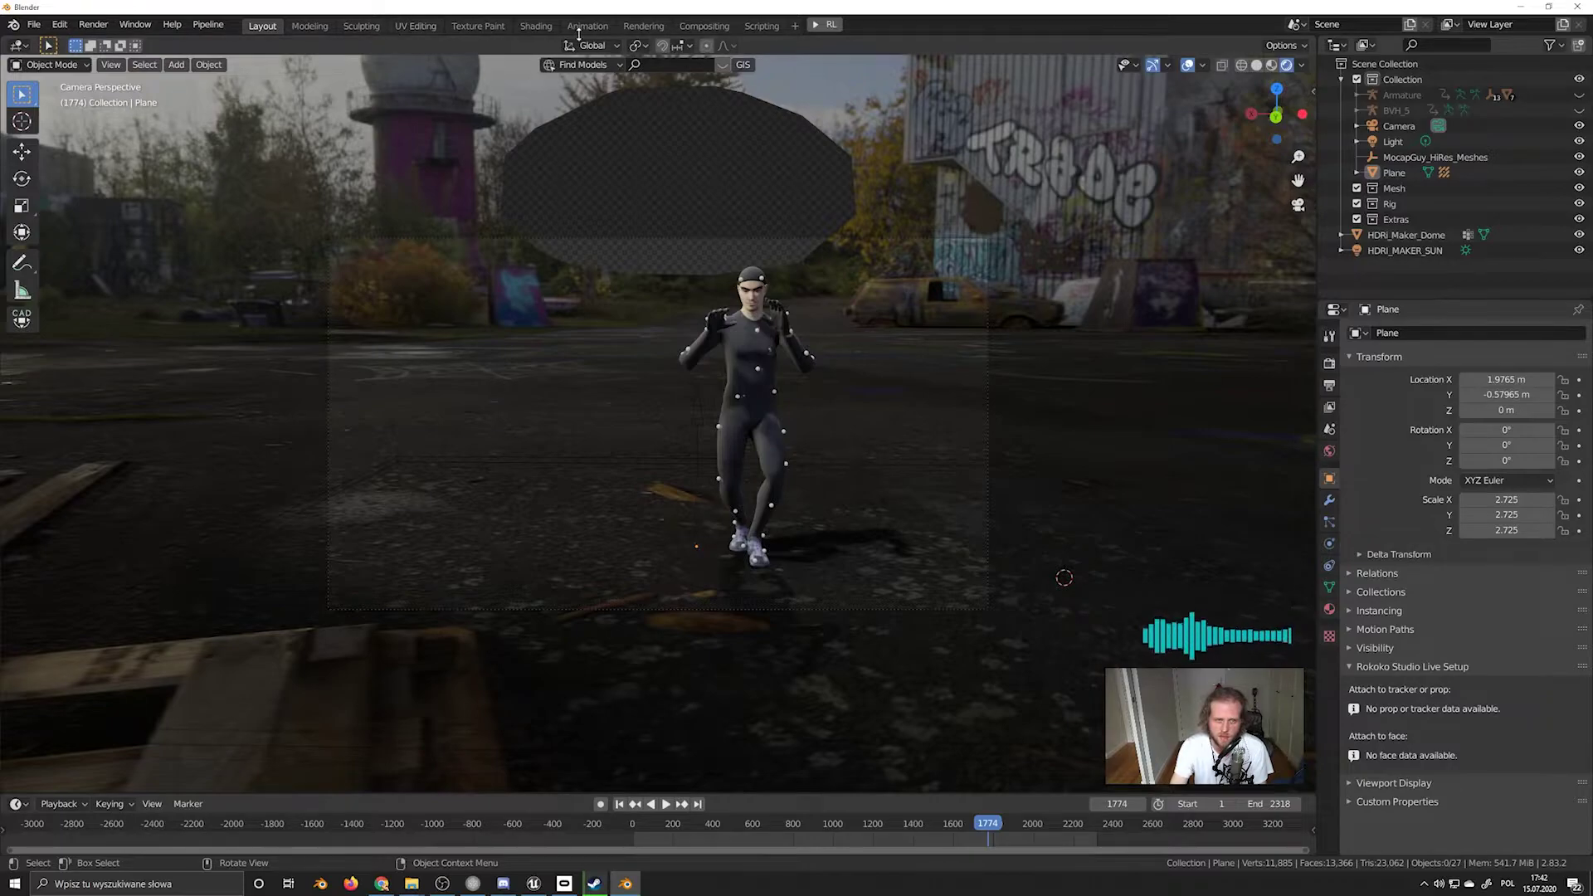
Examine the ground plane's SHADOW_CATCHER material node tree in the Shading workspace
left_click(536, 26)
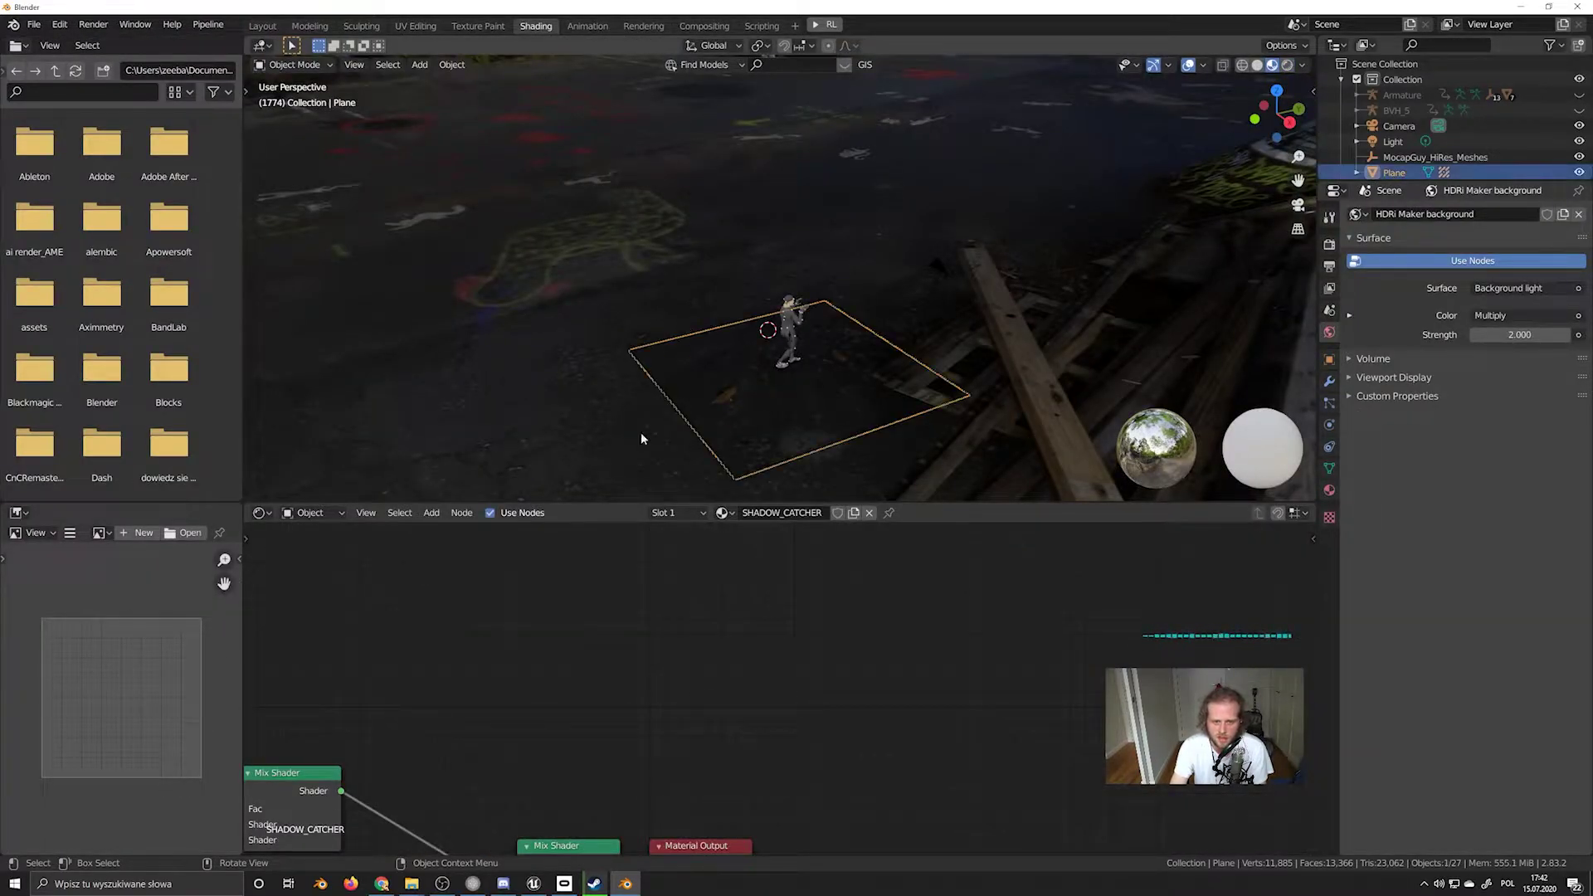
middle_click_drag(516, 657, 706, 567)
scroll(625, 644, "down", 7)
middle_click_drag(503, 689, 902, 622)
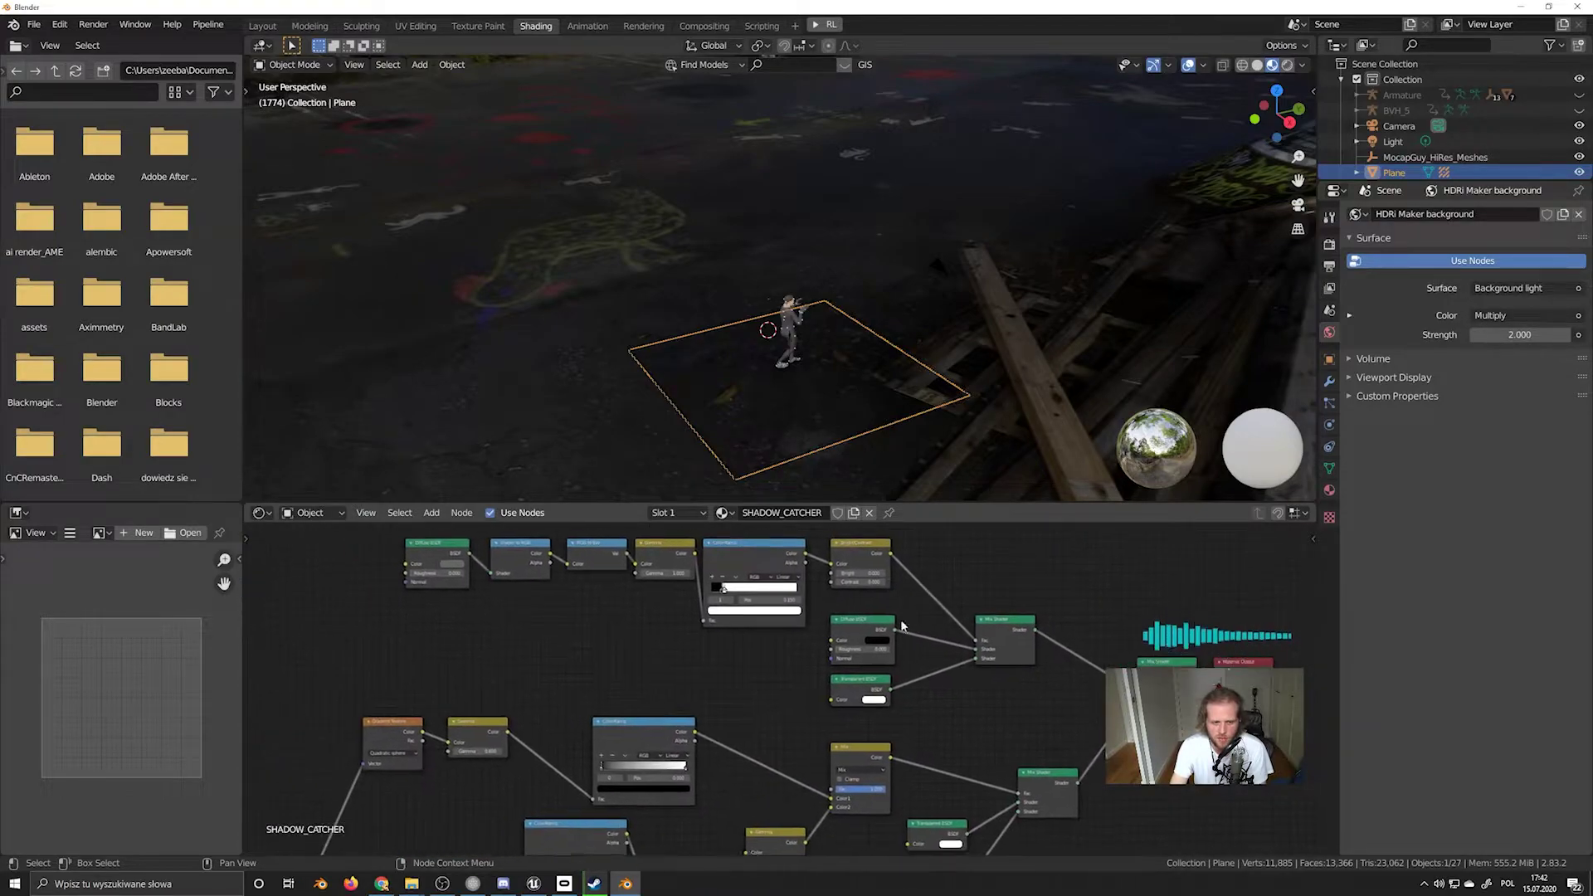
scroll(901, 624, "down", 3)
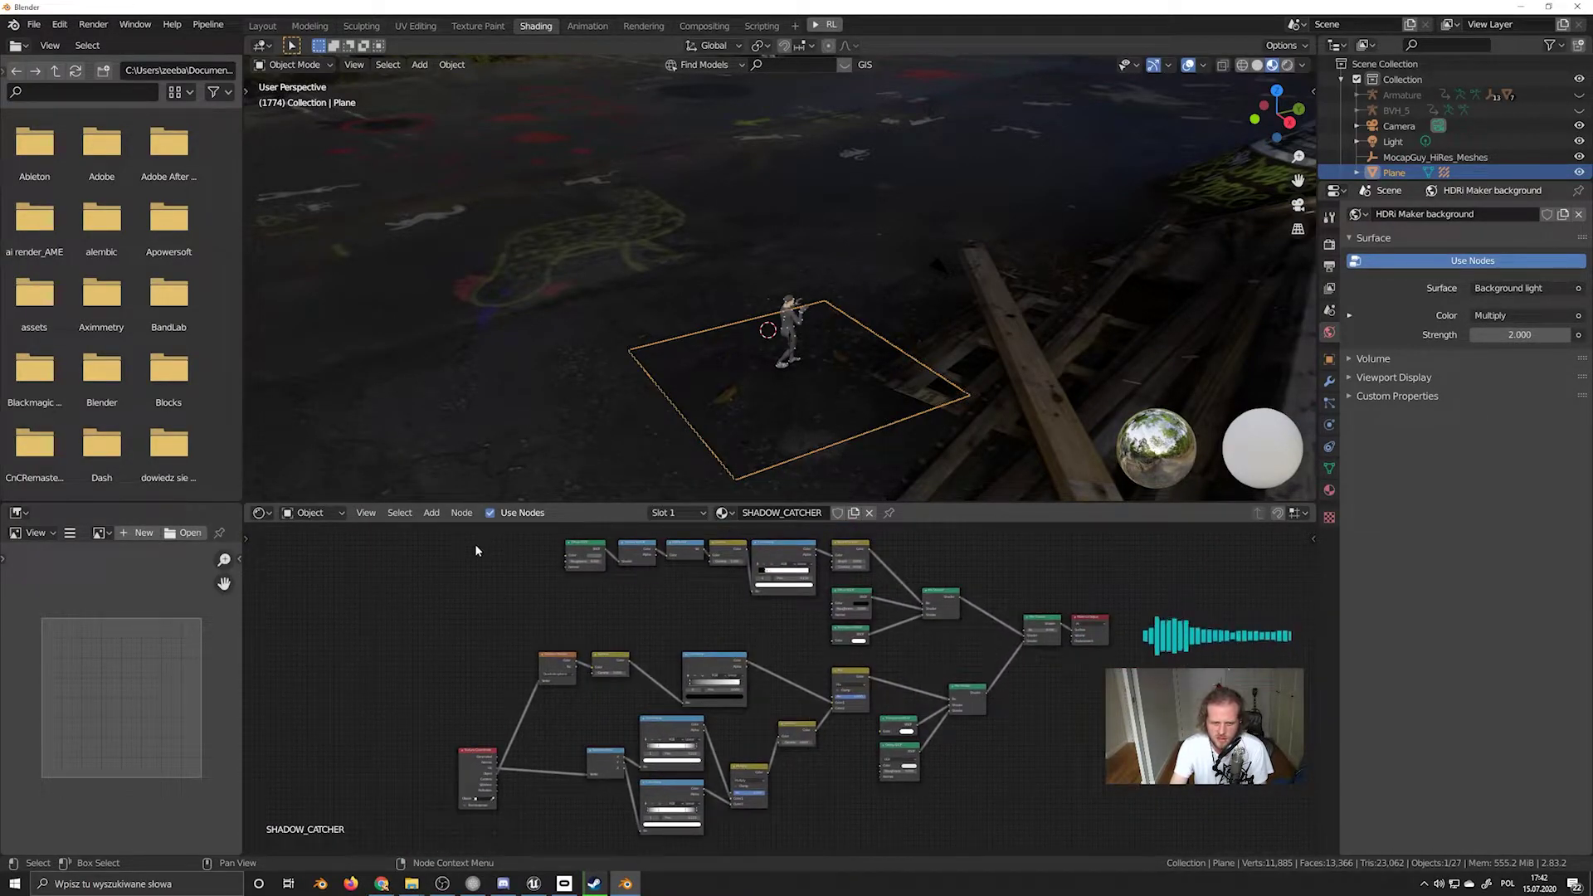
left_click_drag(466, 534, 515, 633)
middle_click_drag(777, 396, 798, 284)
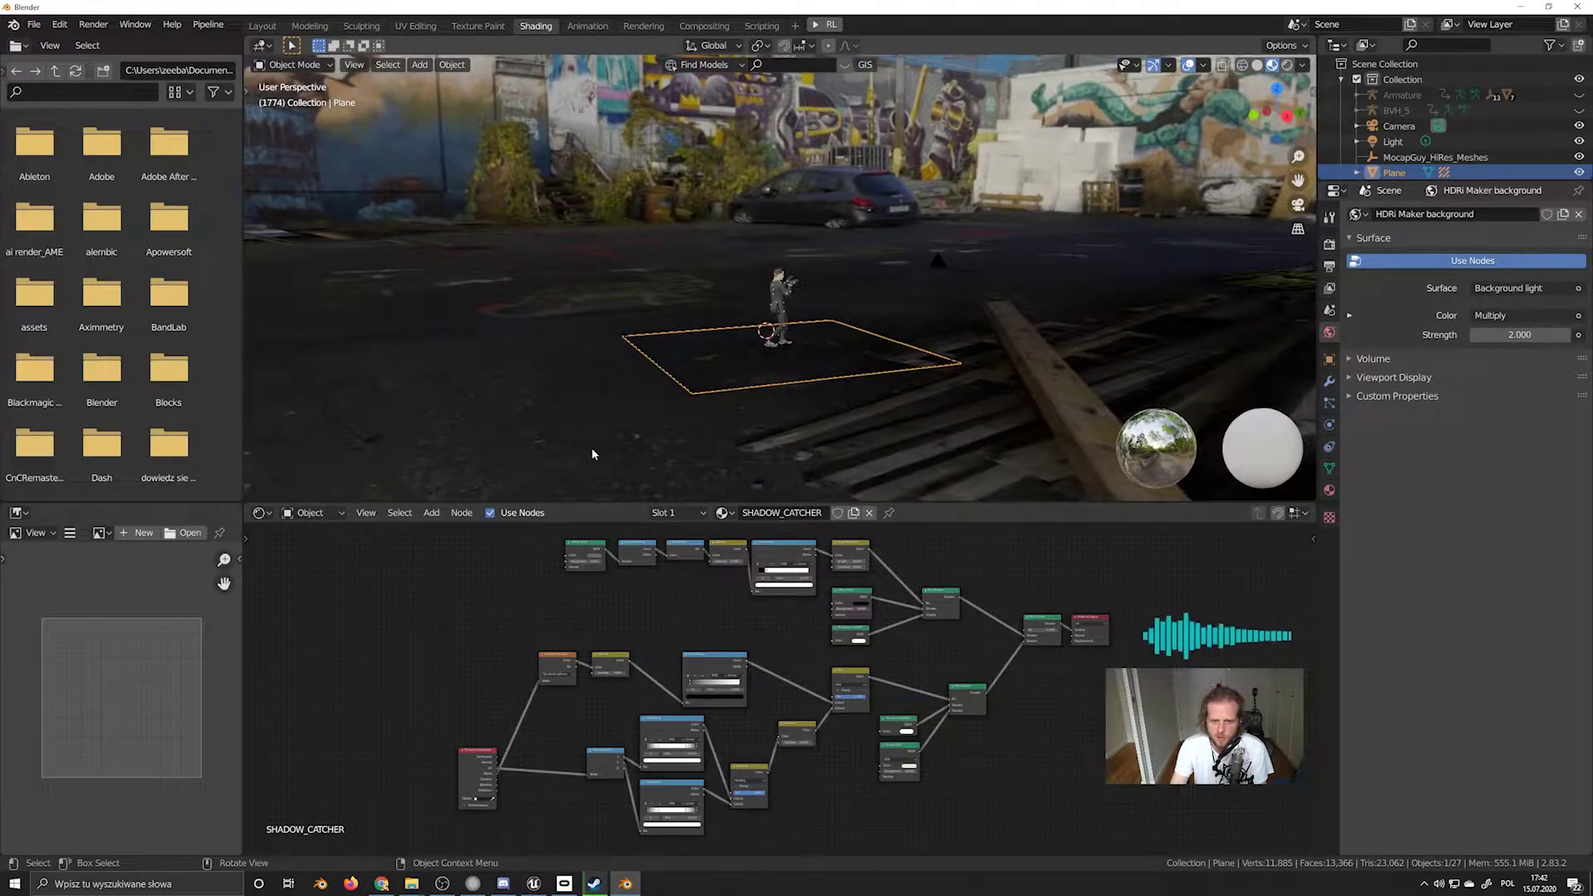
Return to the Layout workspace and raise the camera's clip end to 111 m to fill the hole in the background
left_click(262, 26)
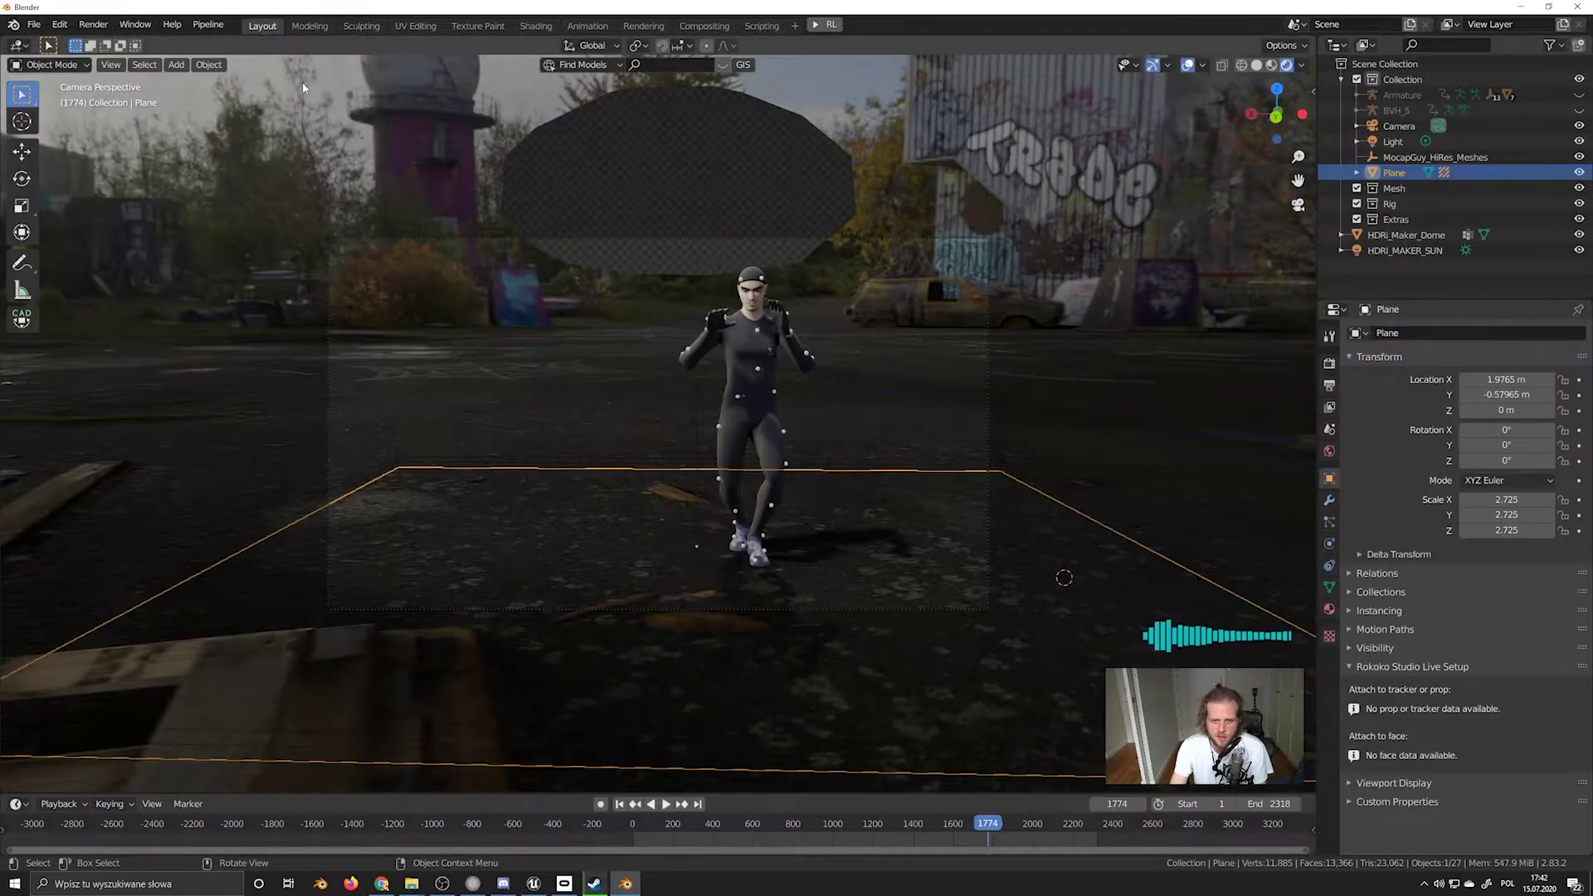
left_click(1329, 586)
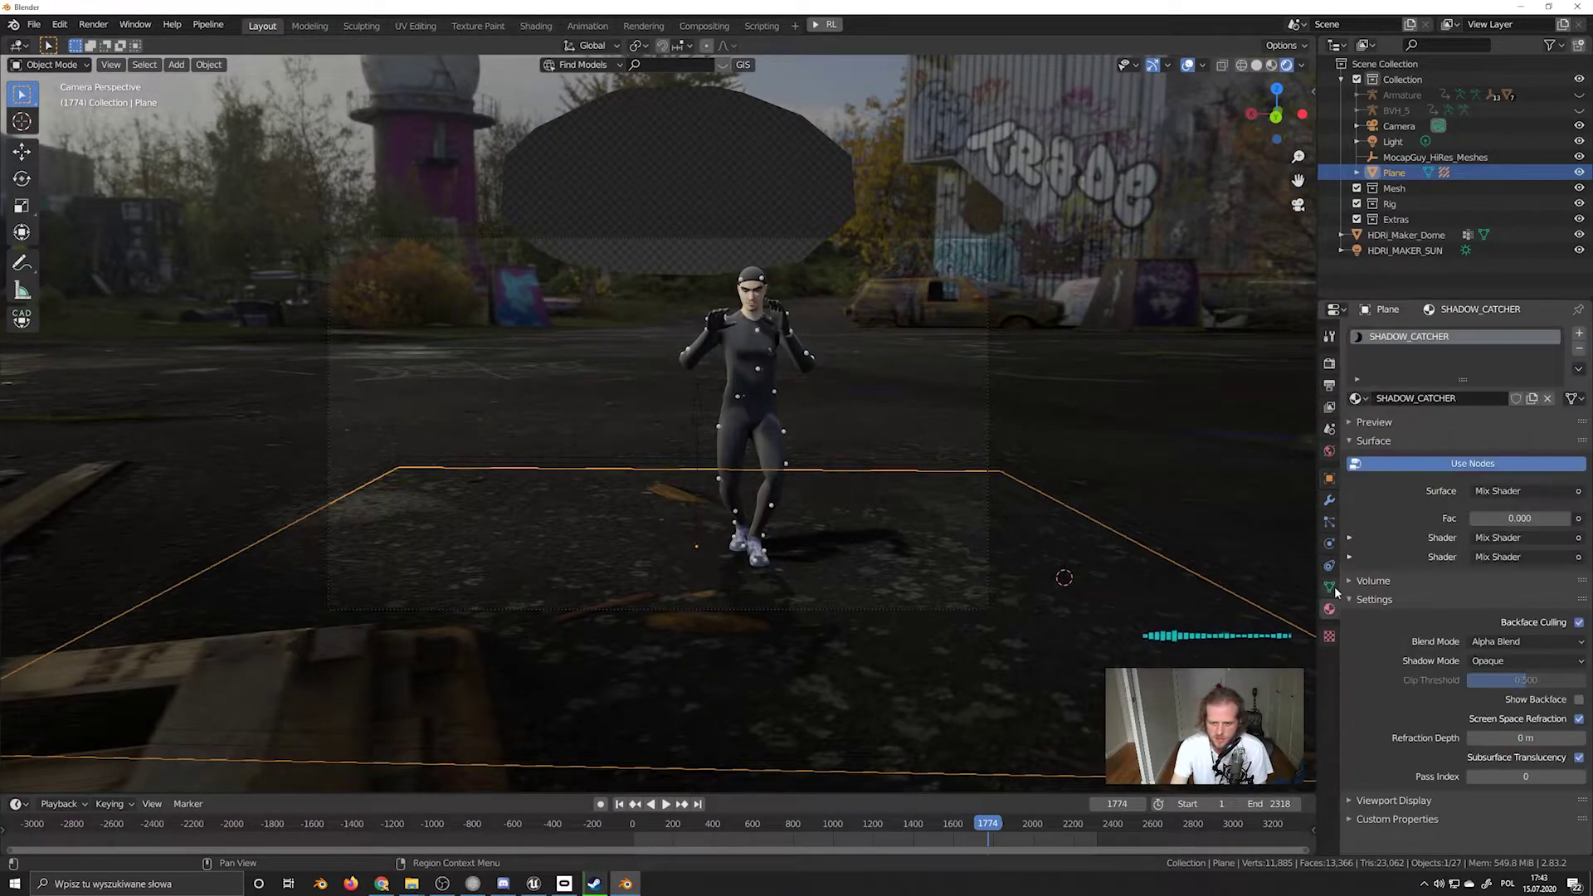
left_click(1329, 565)
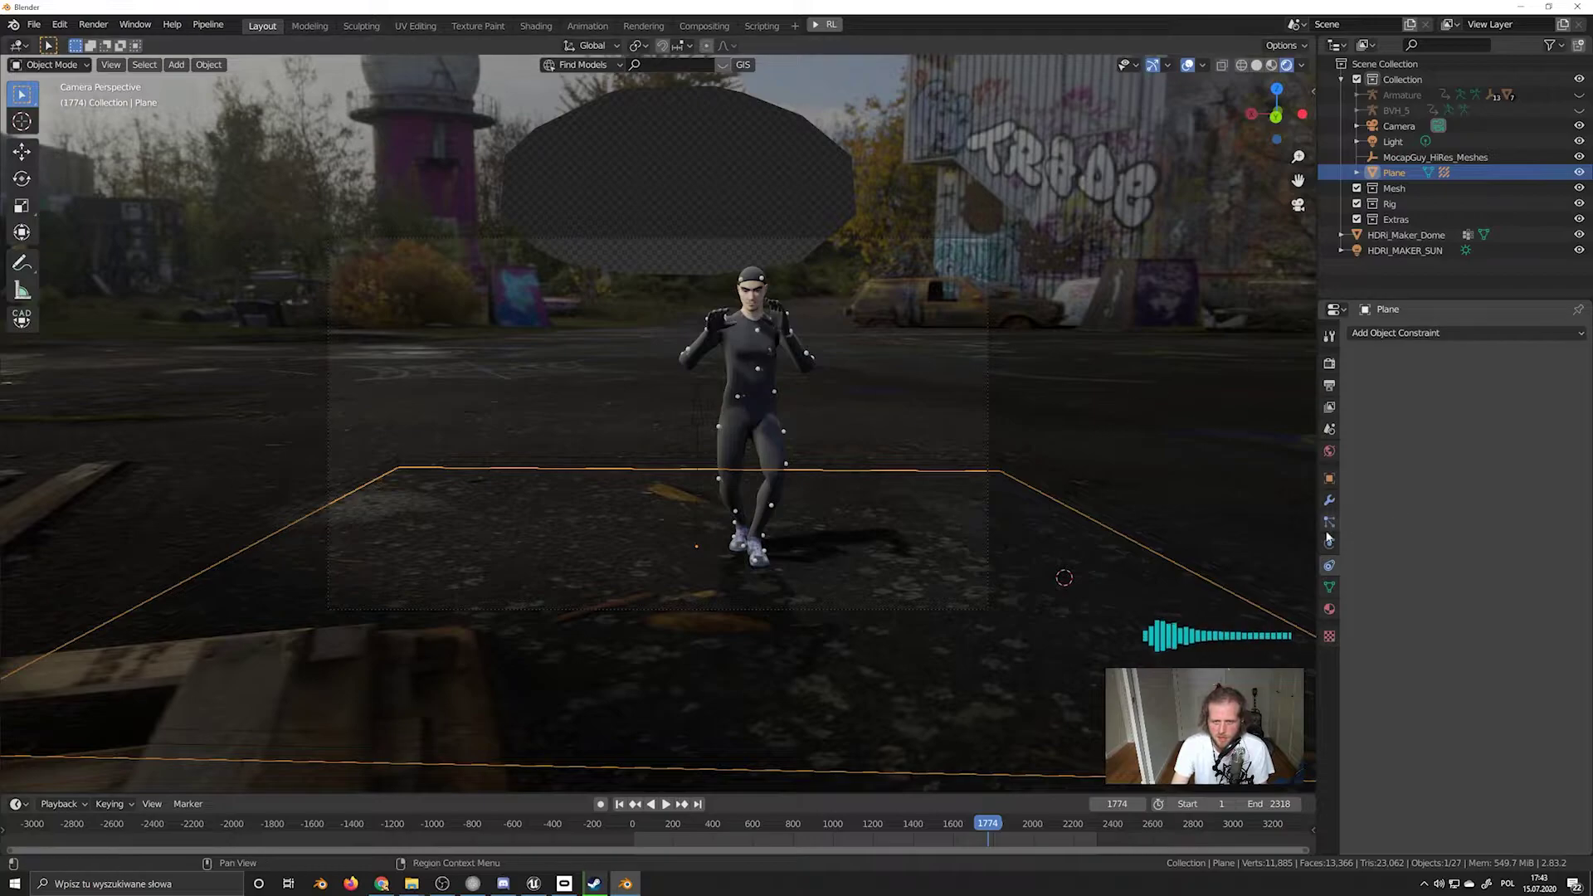
left_click(1329, 545)
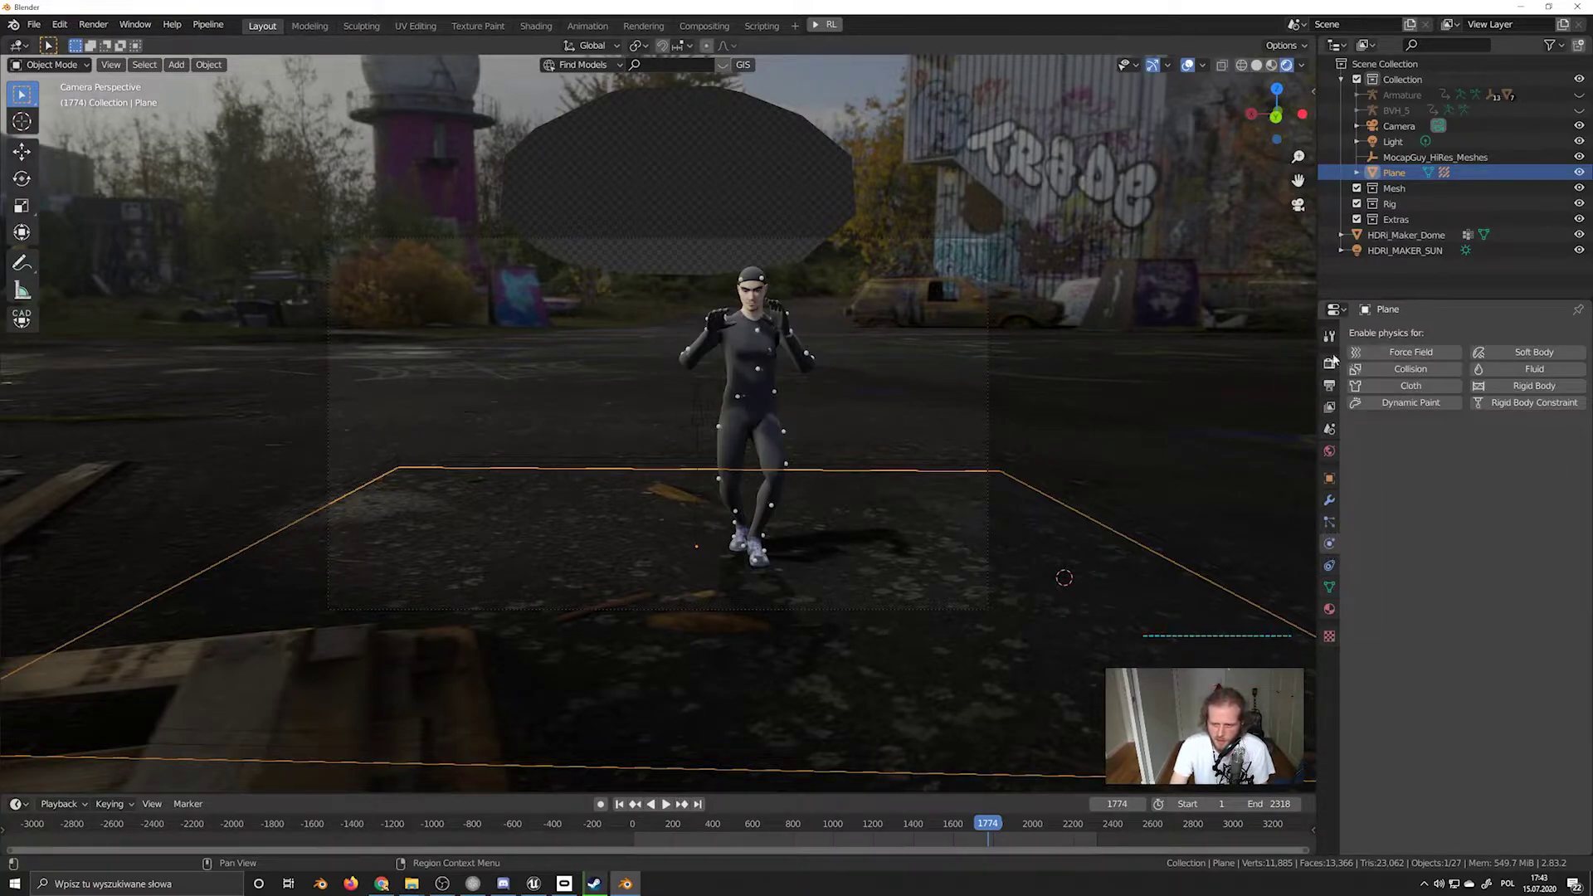
left_click(1397, 126)
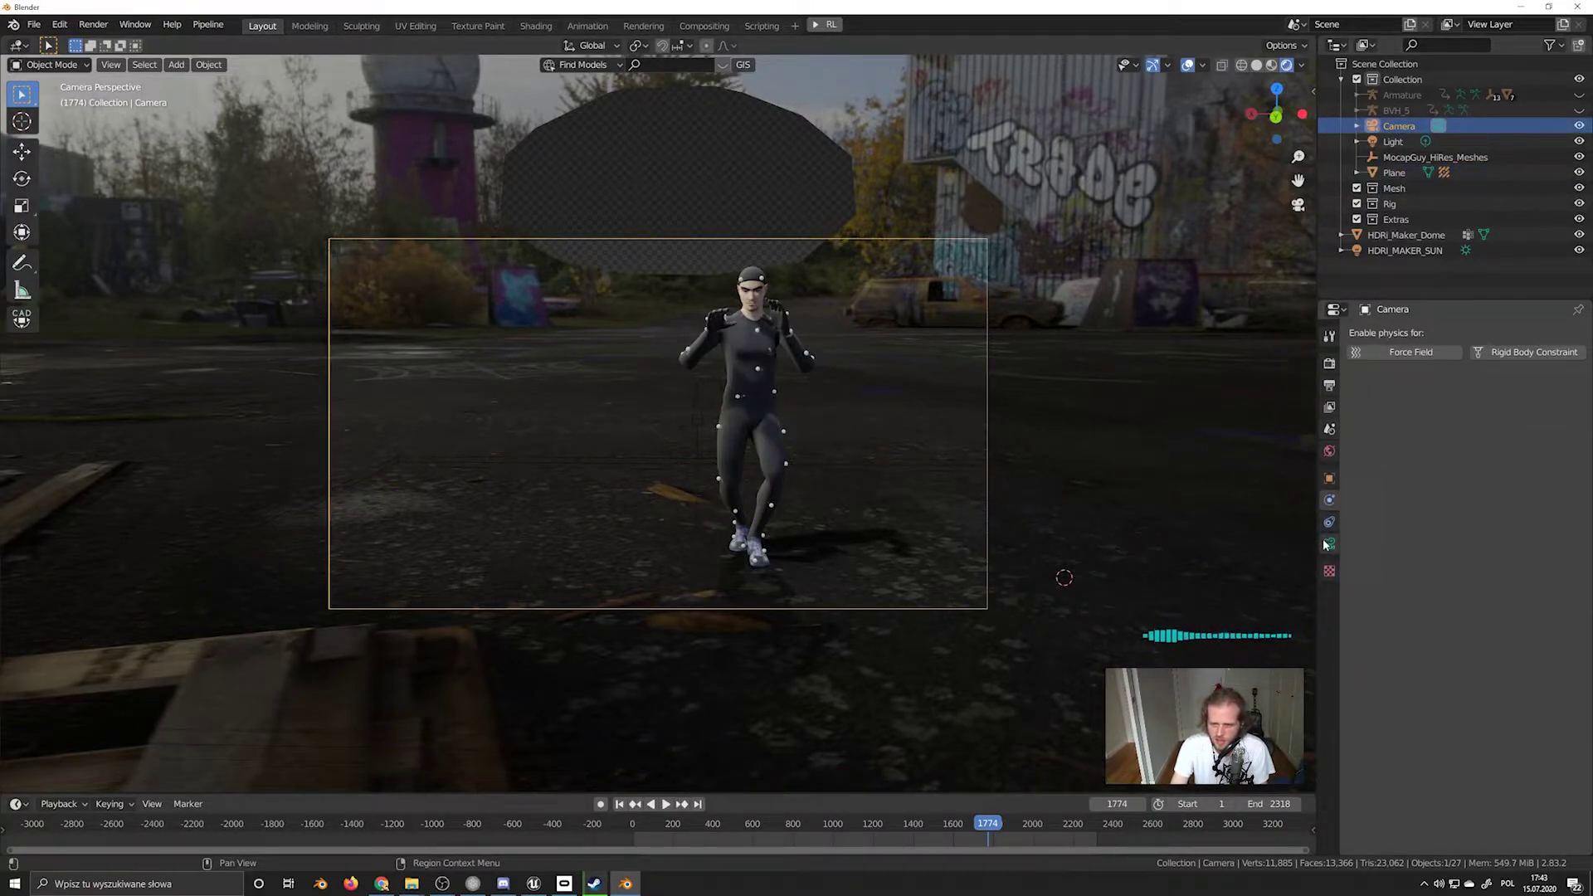
left_click(1328, 544)
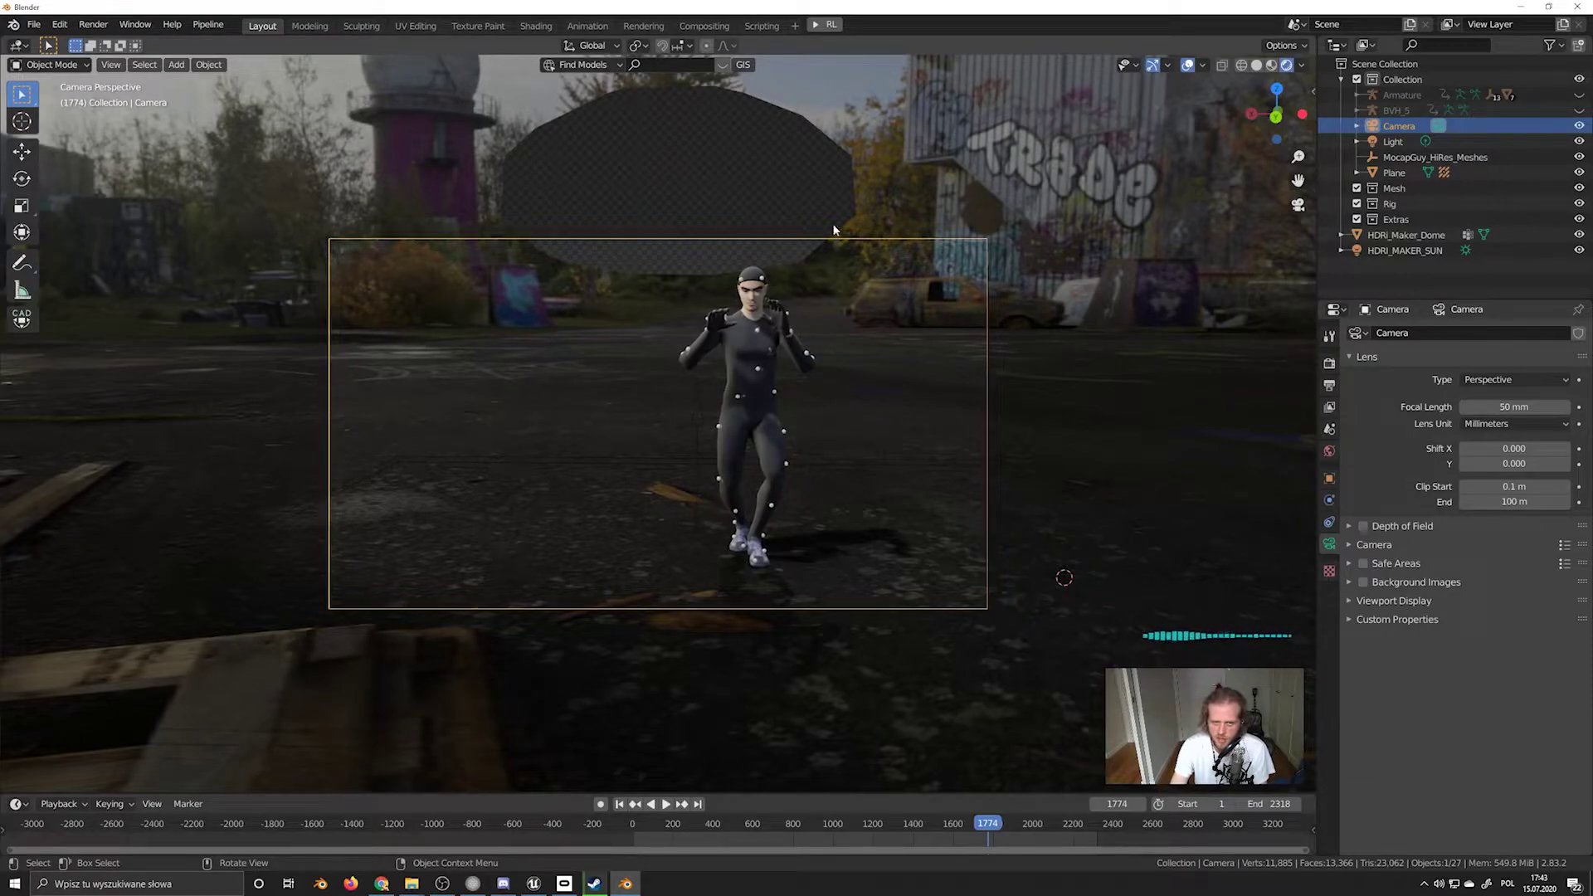
left_click_drag(1499, 502, 1570, 502)
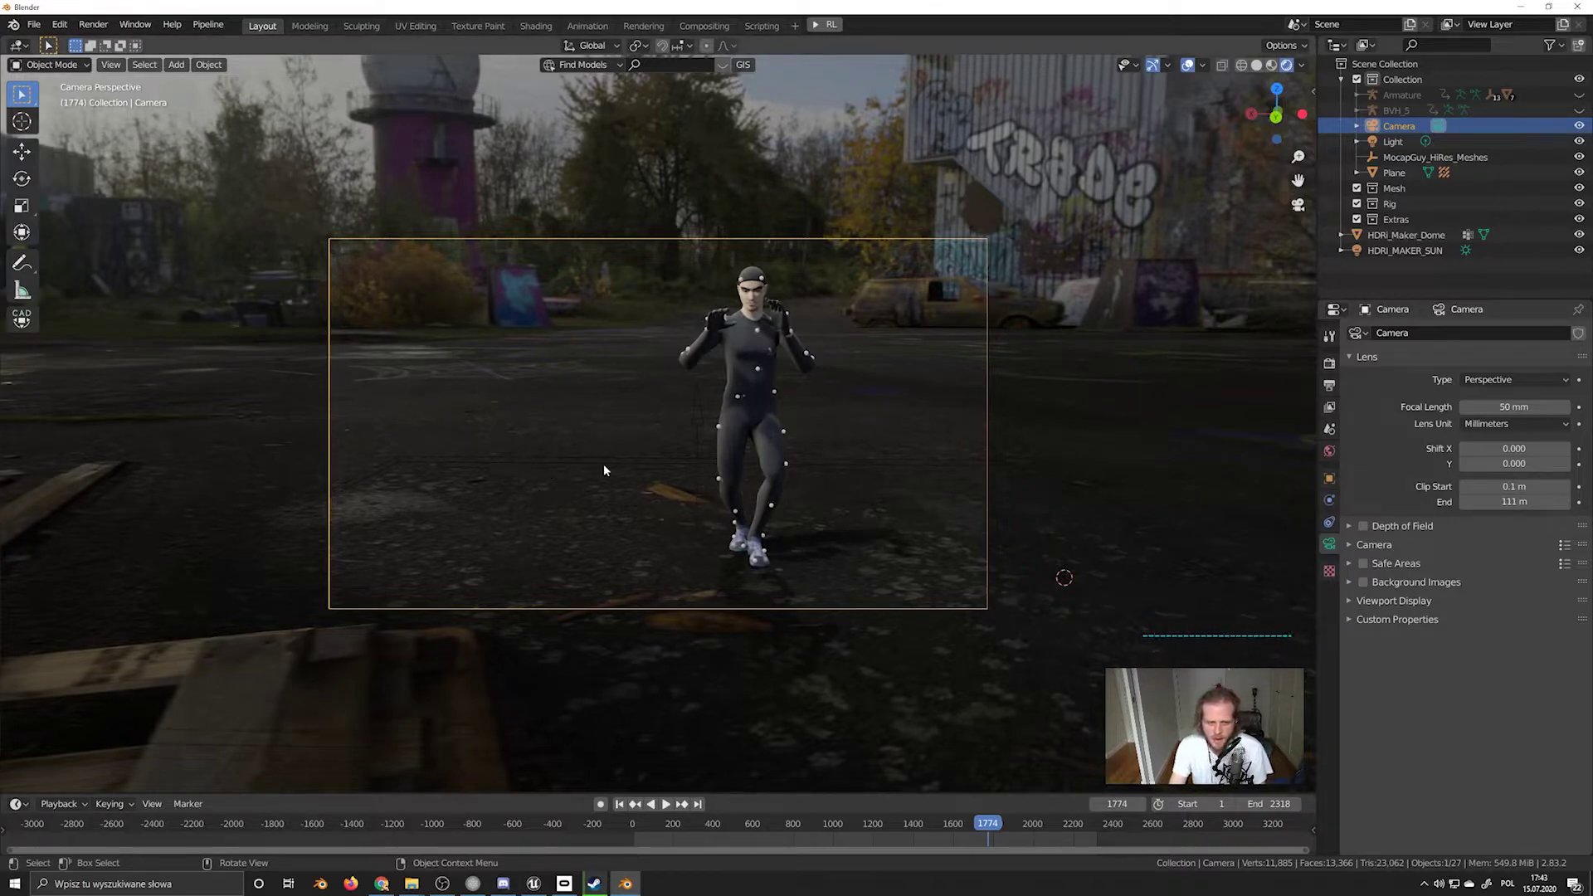
Enable auto keying at frame 3 and record a camera move during playback with walk navigation, backing away from the character
left_click_drag(913, 821, 729, 824)
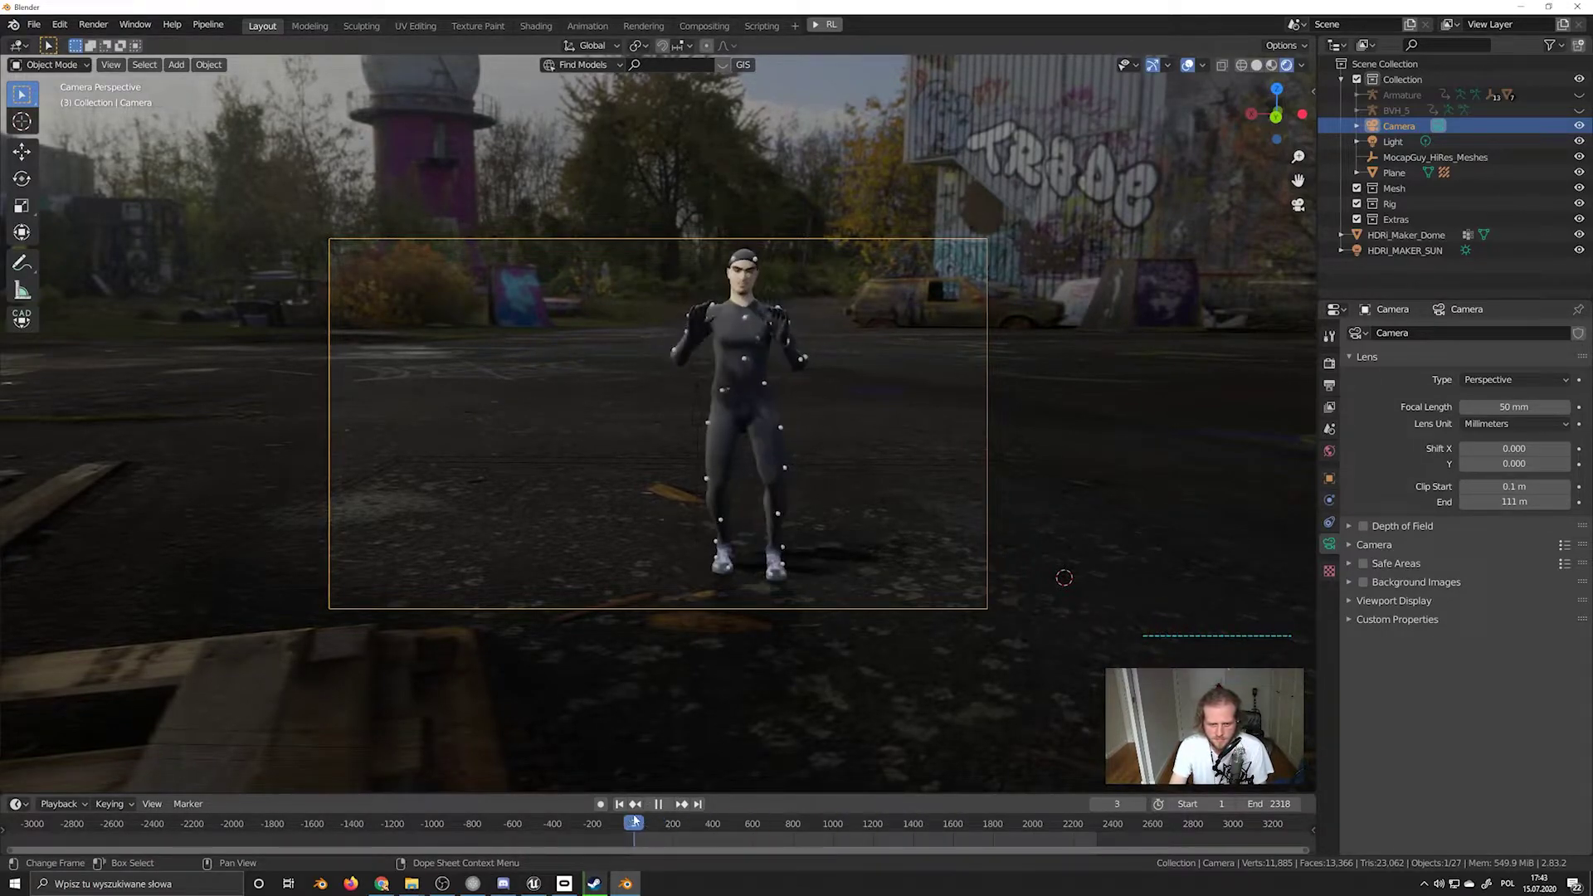
left_click(600, 804)
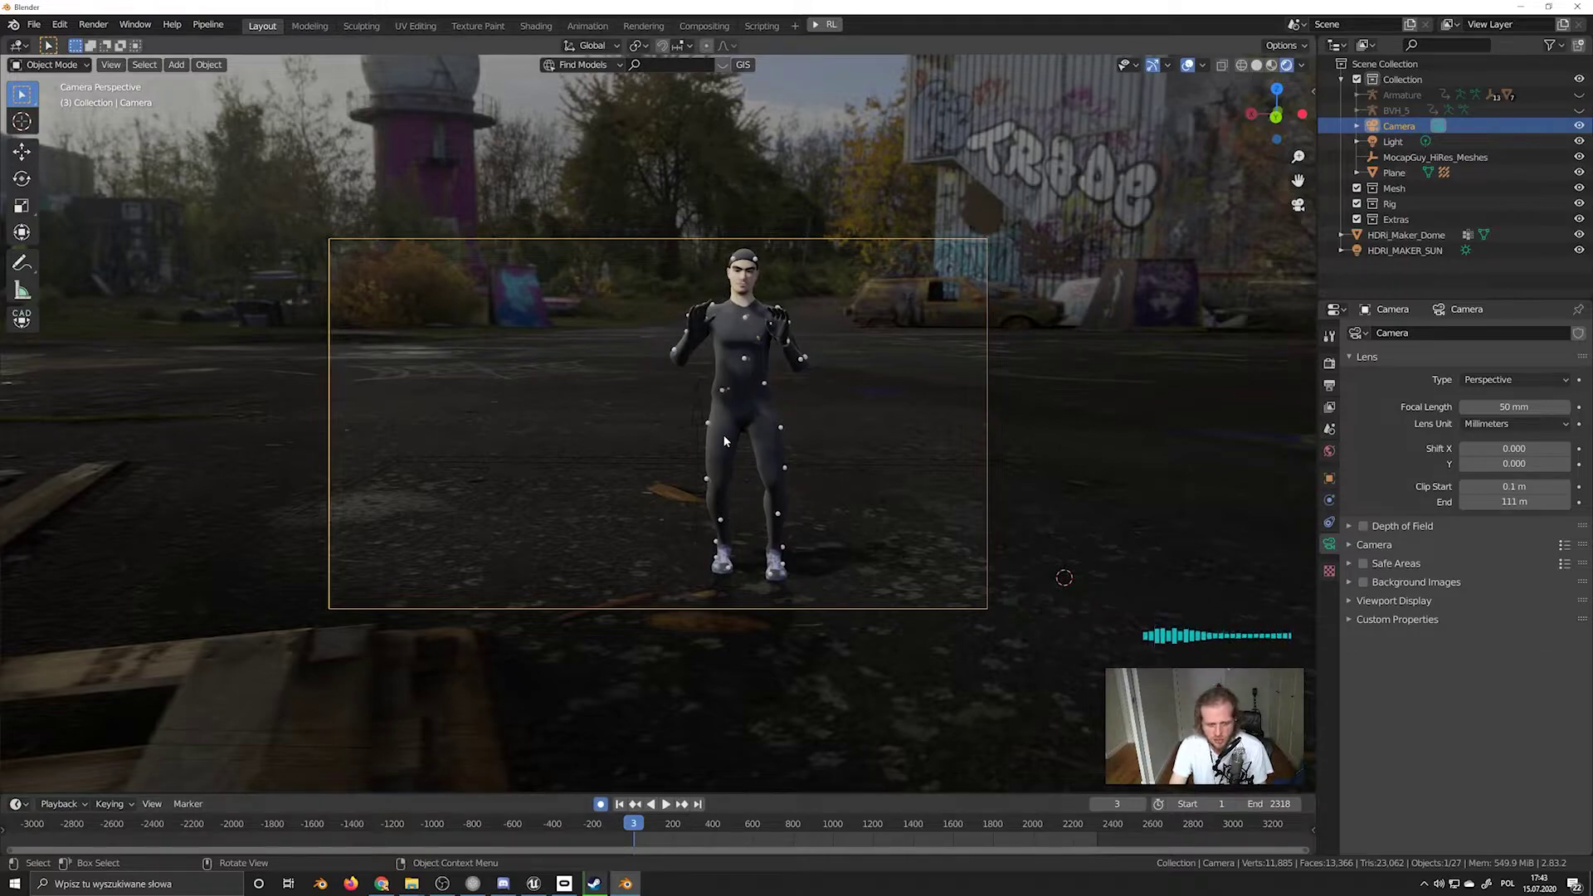
left_click(664, 804)
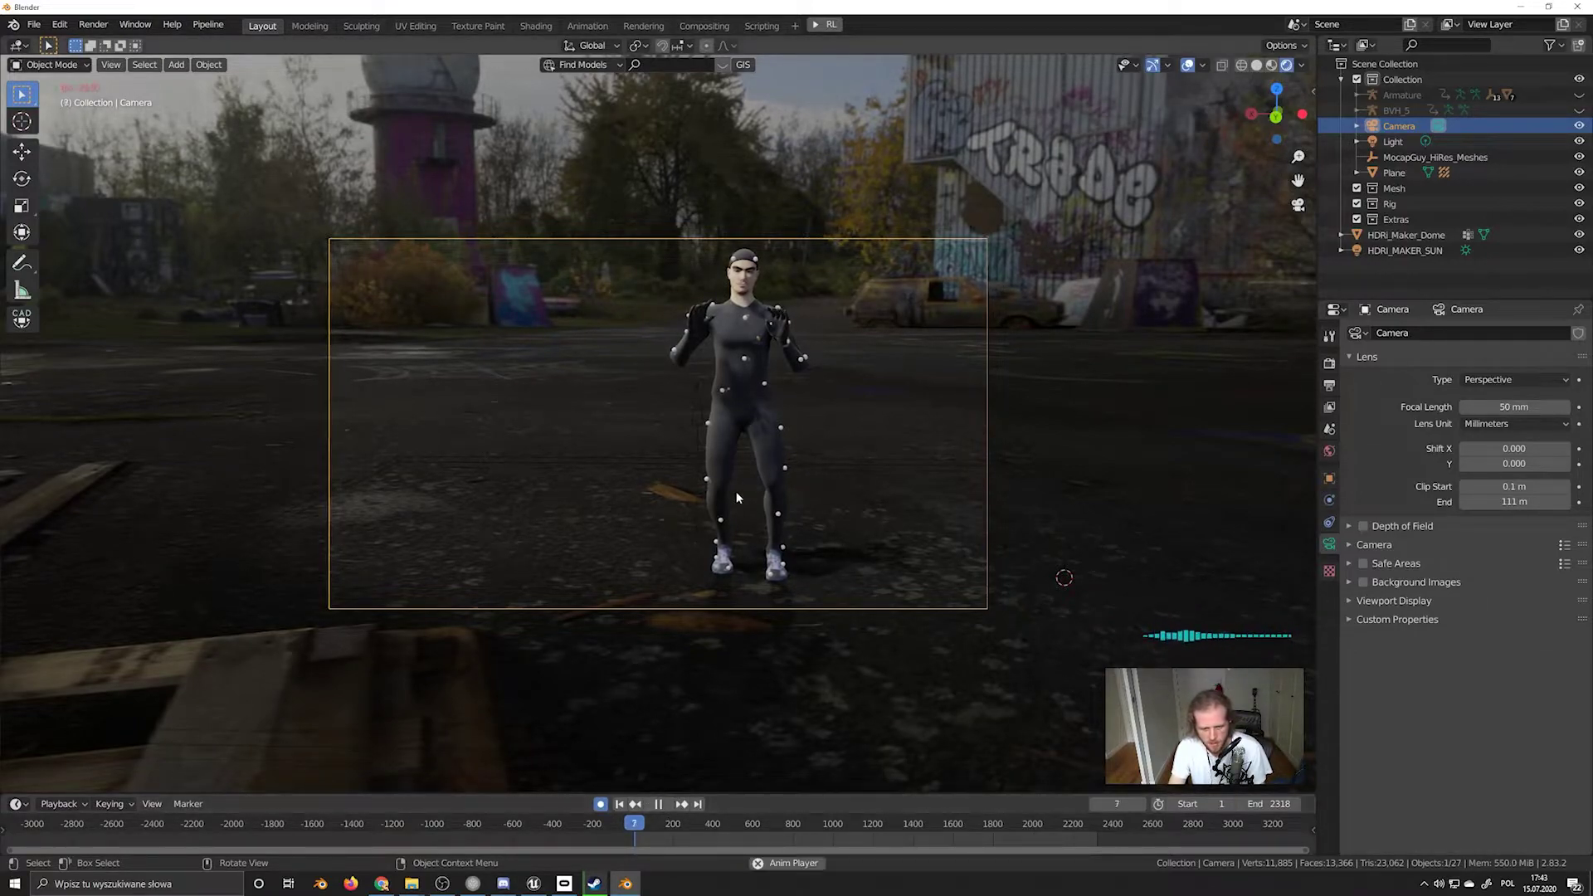
key("shift+grave")
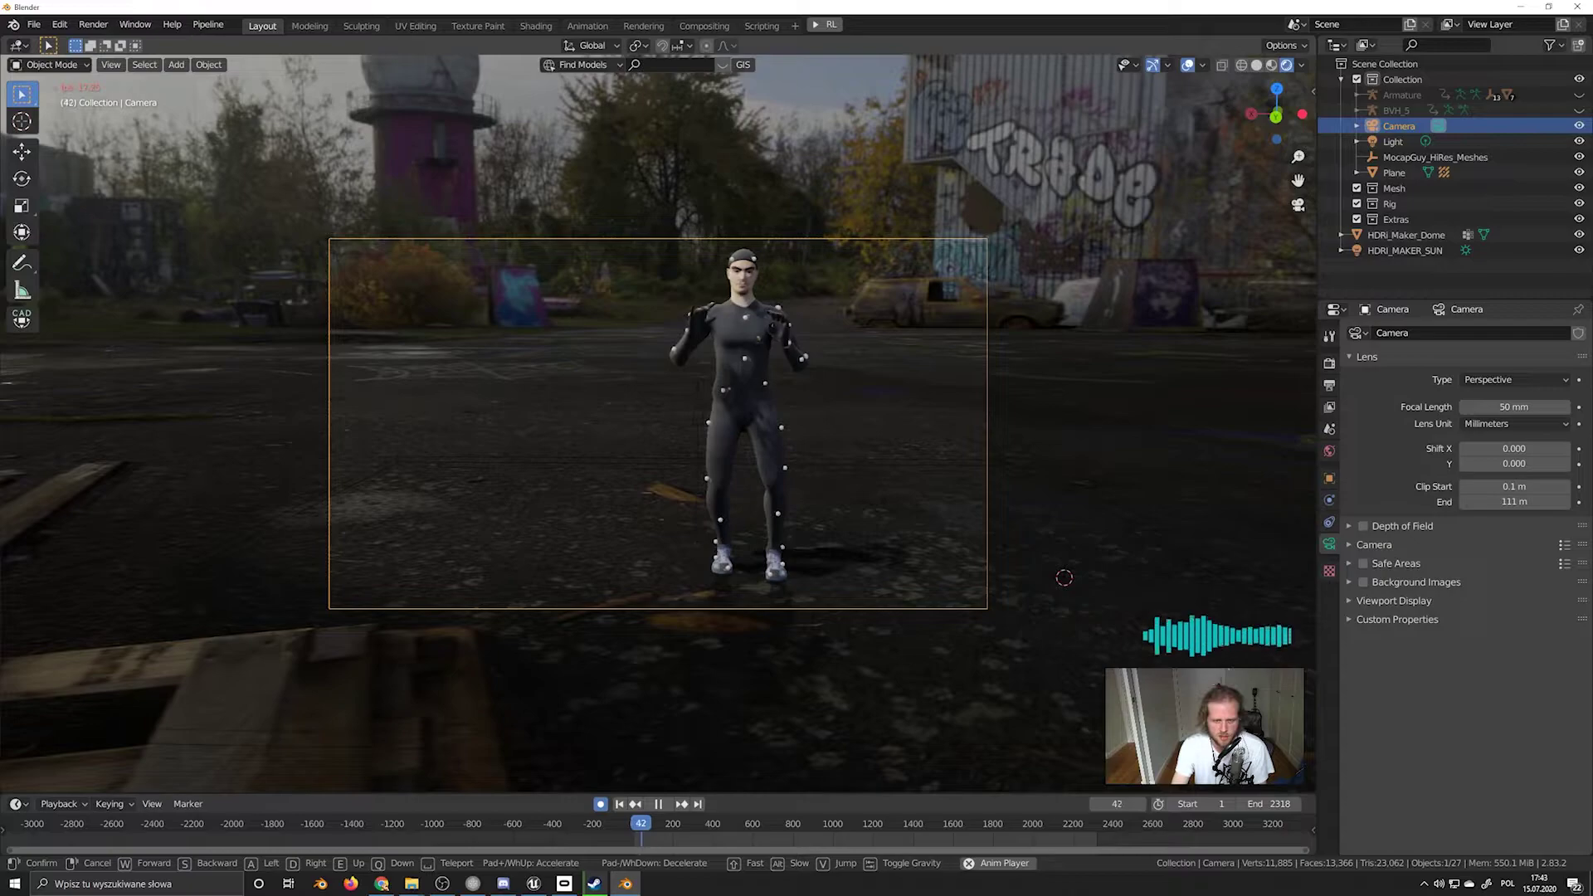
key("s")
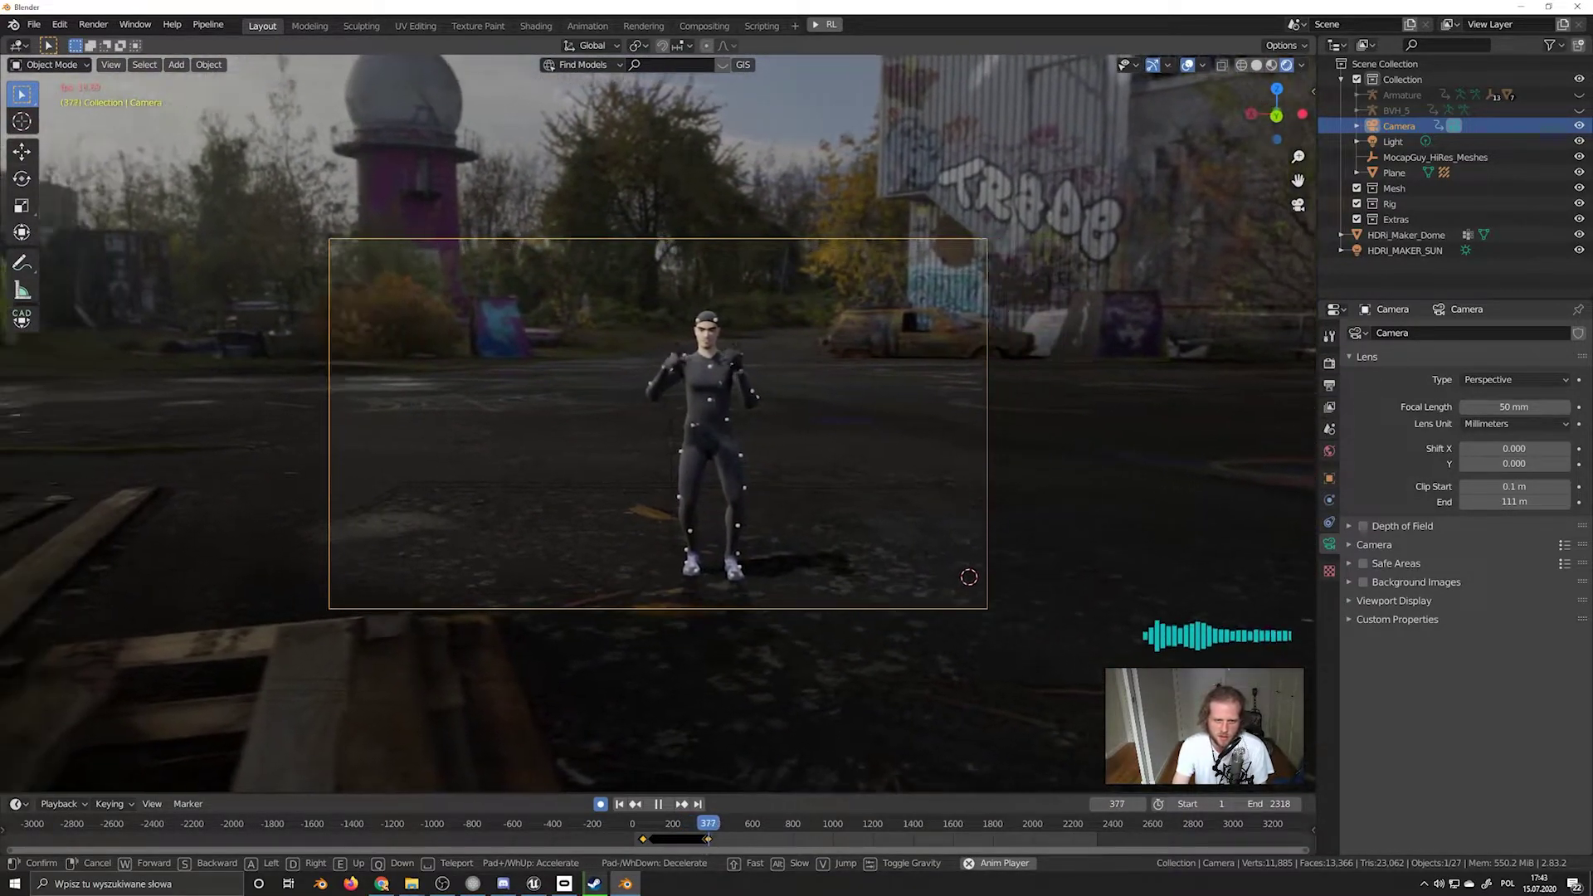
left_click(694, 402)
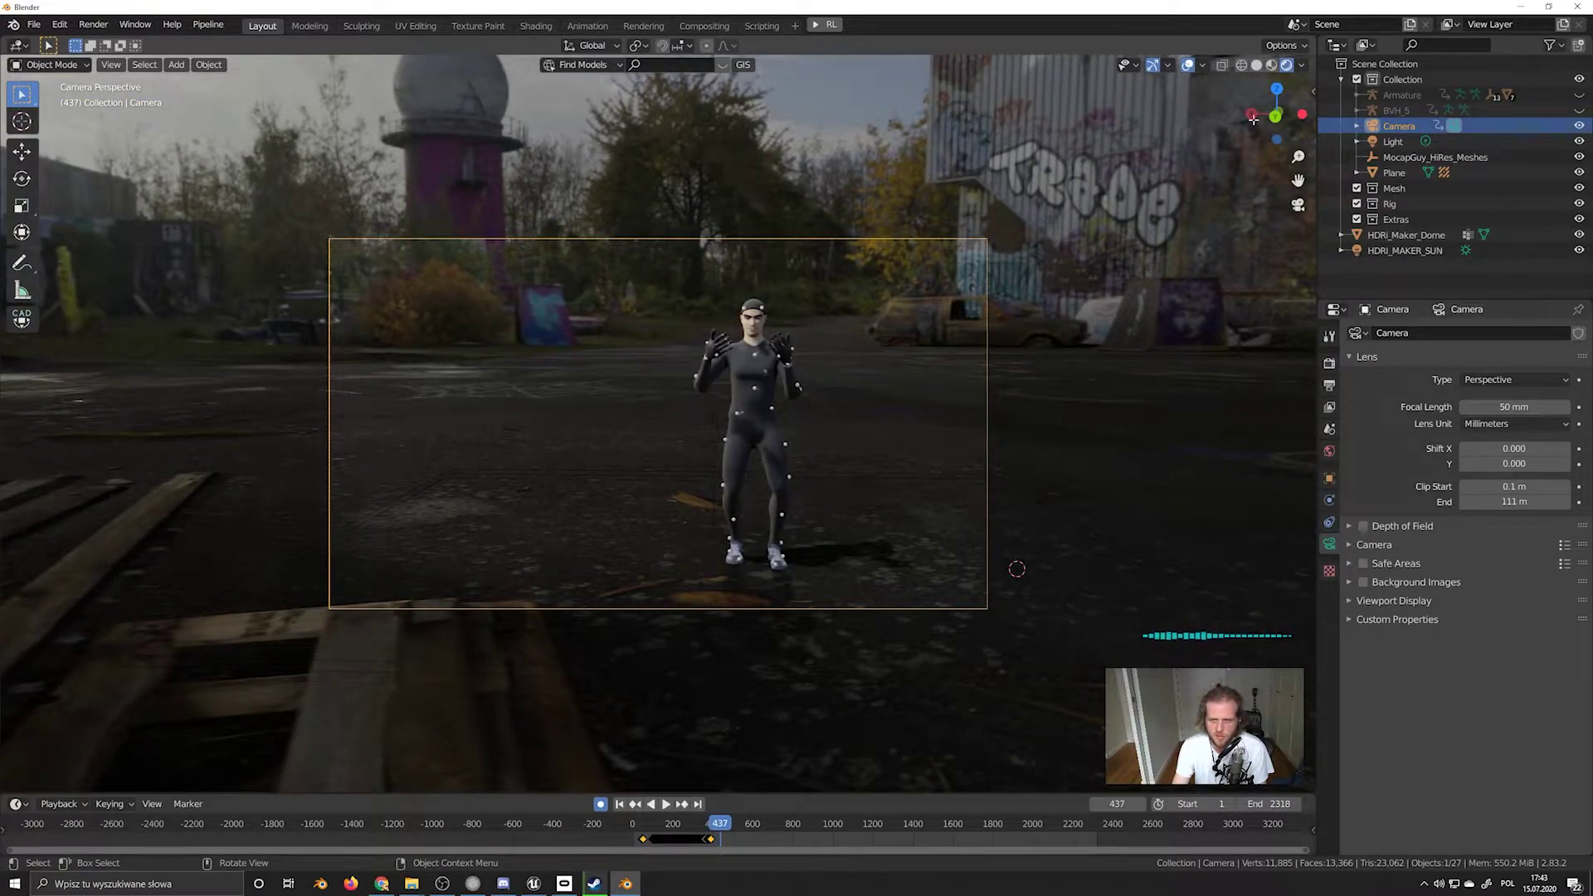
Switch the viewport to solid shading and return the playhead to frame 382, near the end of the recorded camera keys
left_click(1255, 66)
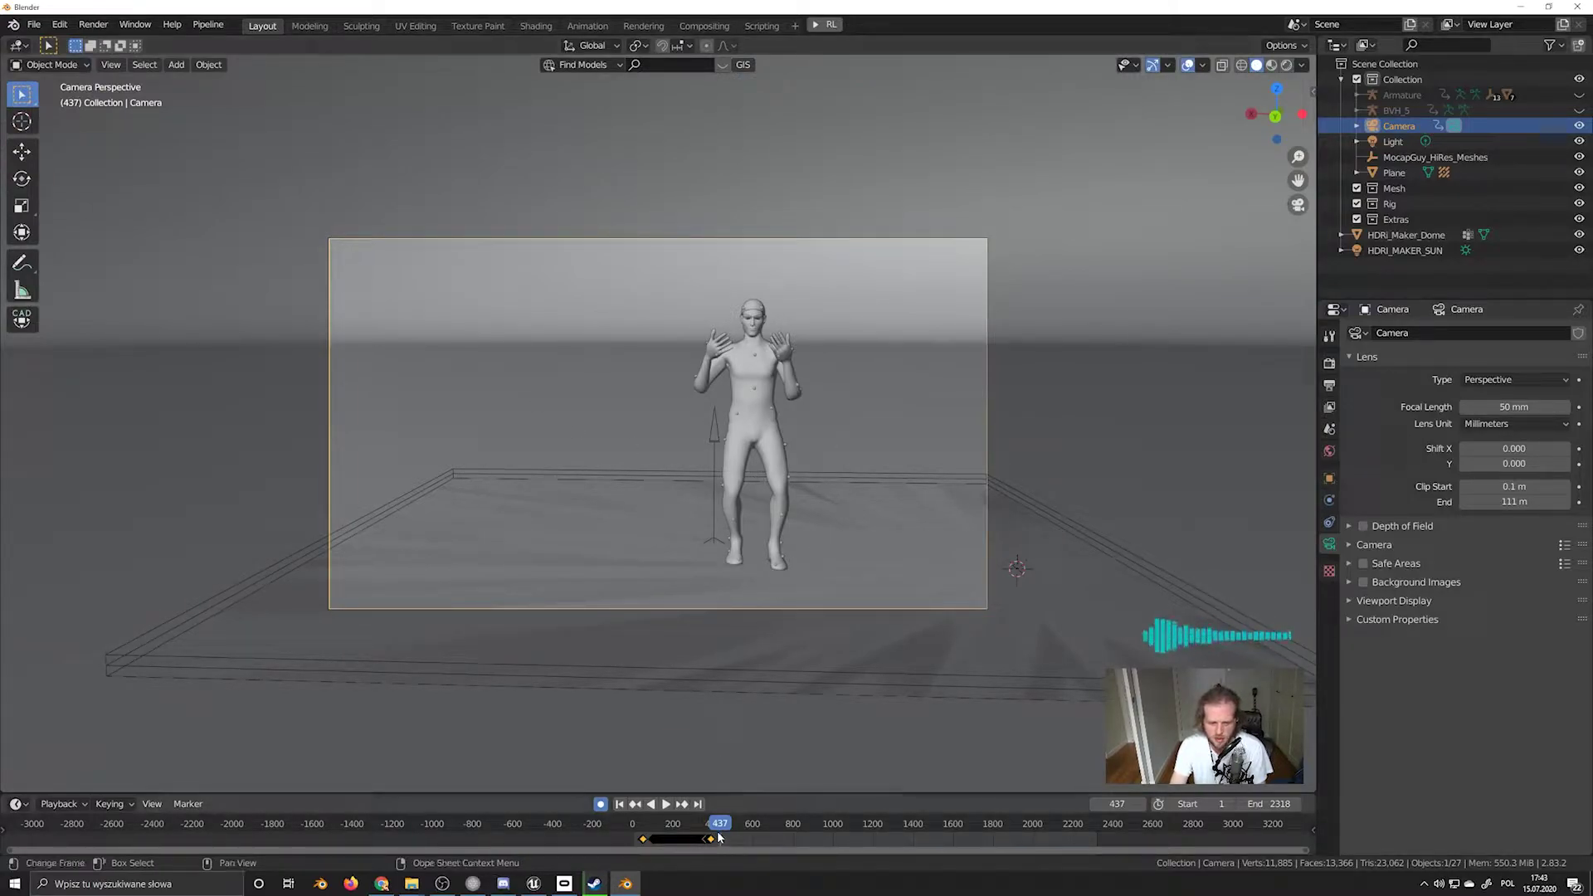
left_click_drag(715, 824, 709, 823)
key("space")
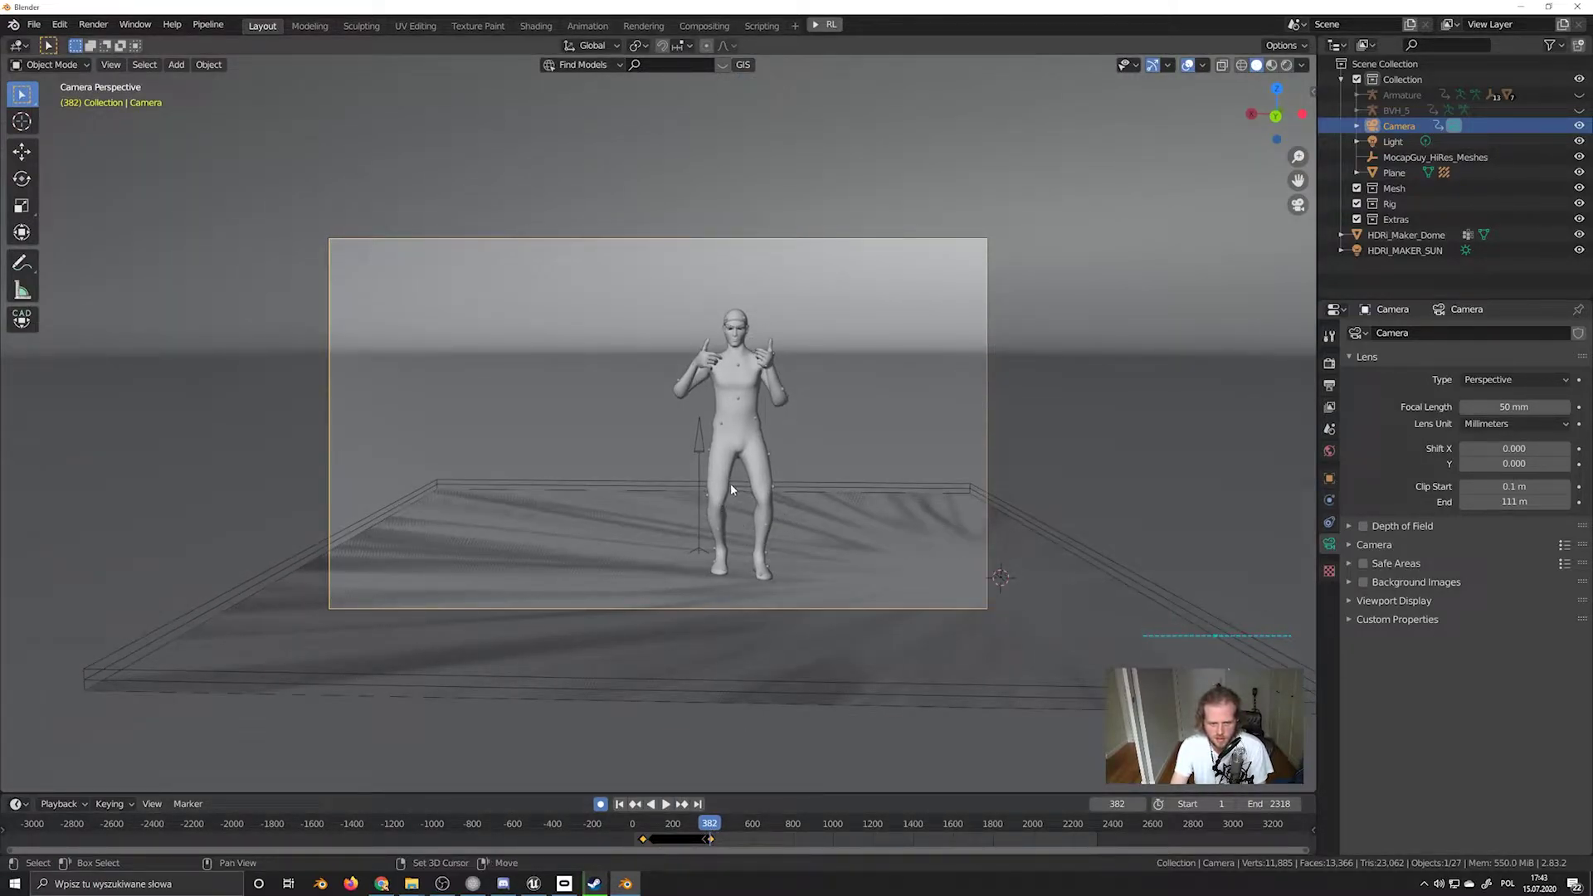
Resume playback and record further walk-navigation camera moves up to the character's face, around its back and out to the front
left_click(665, 805)
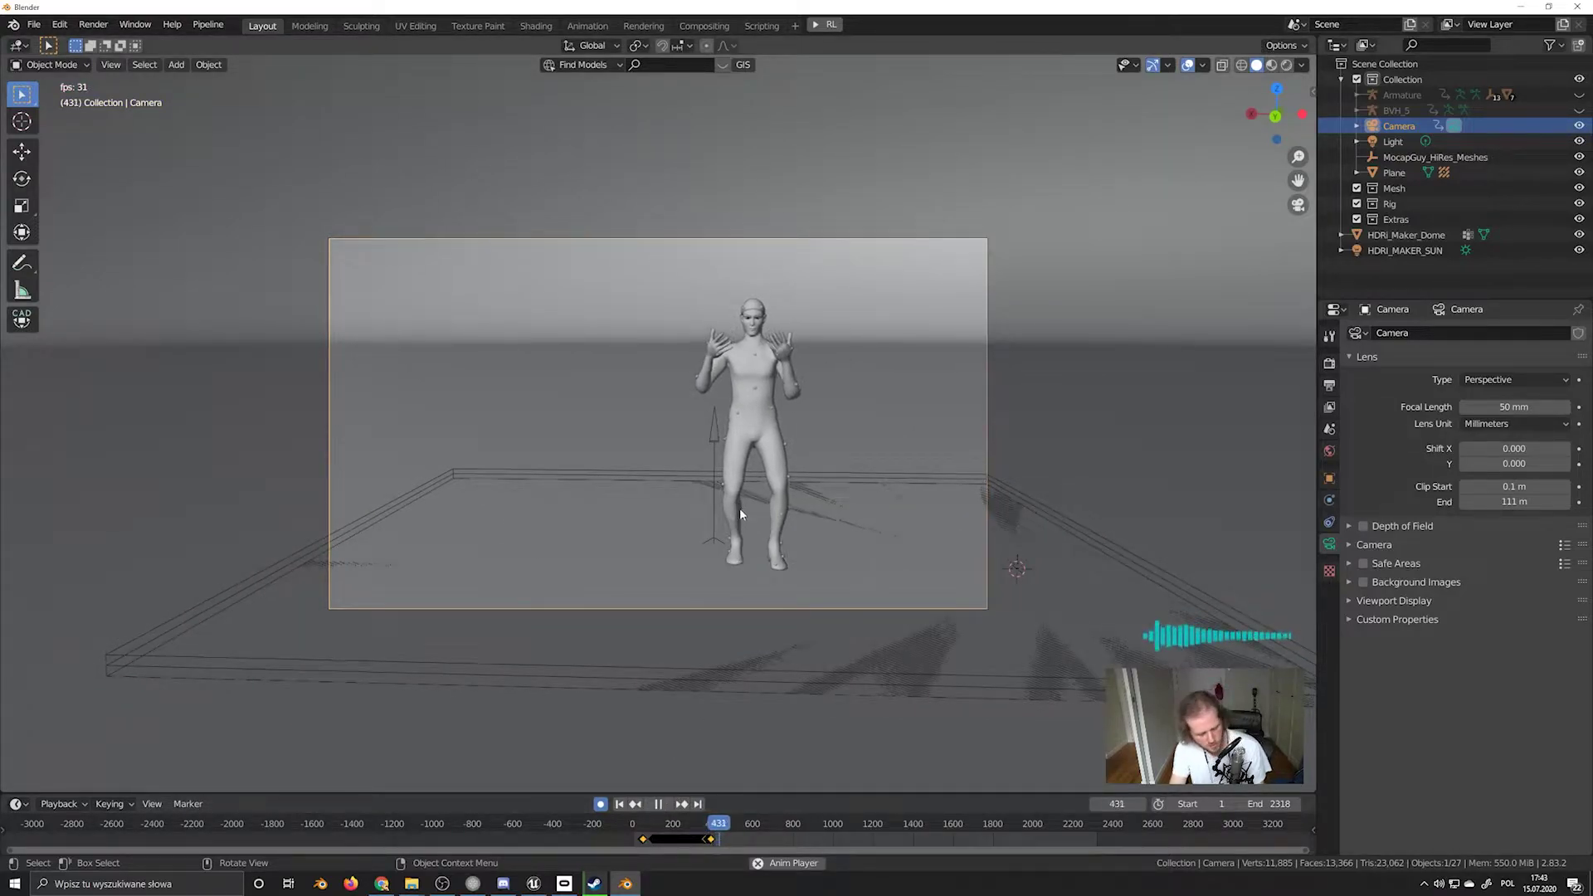
key("shift+grave")
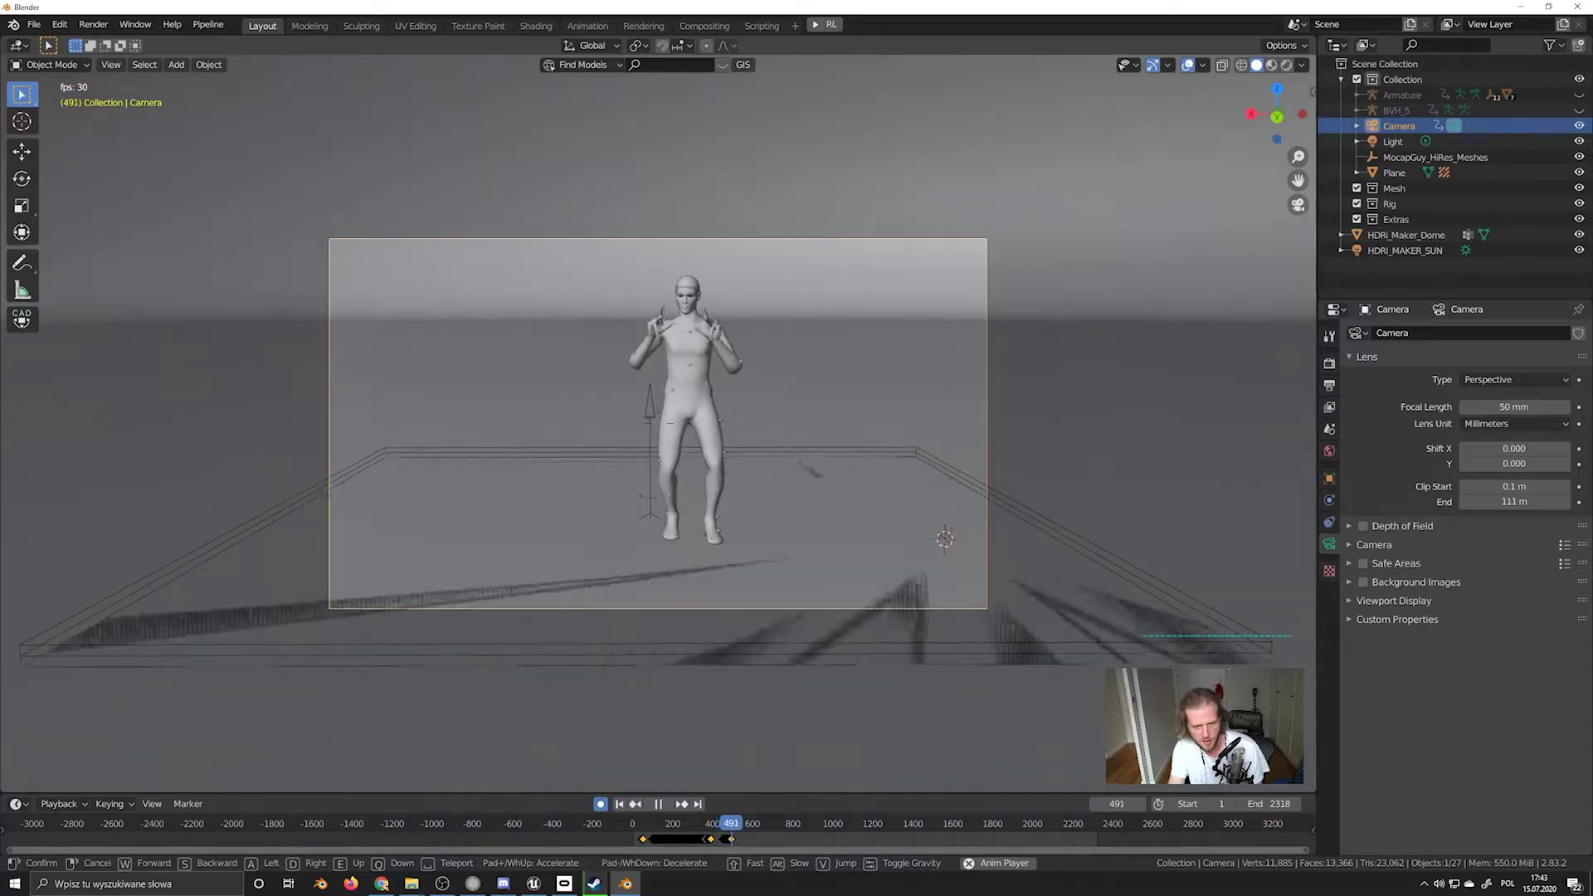
key("d")
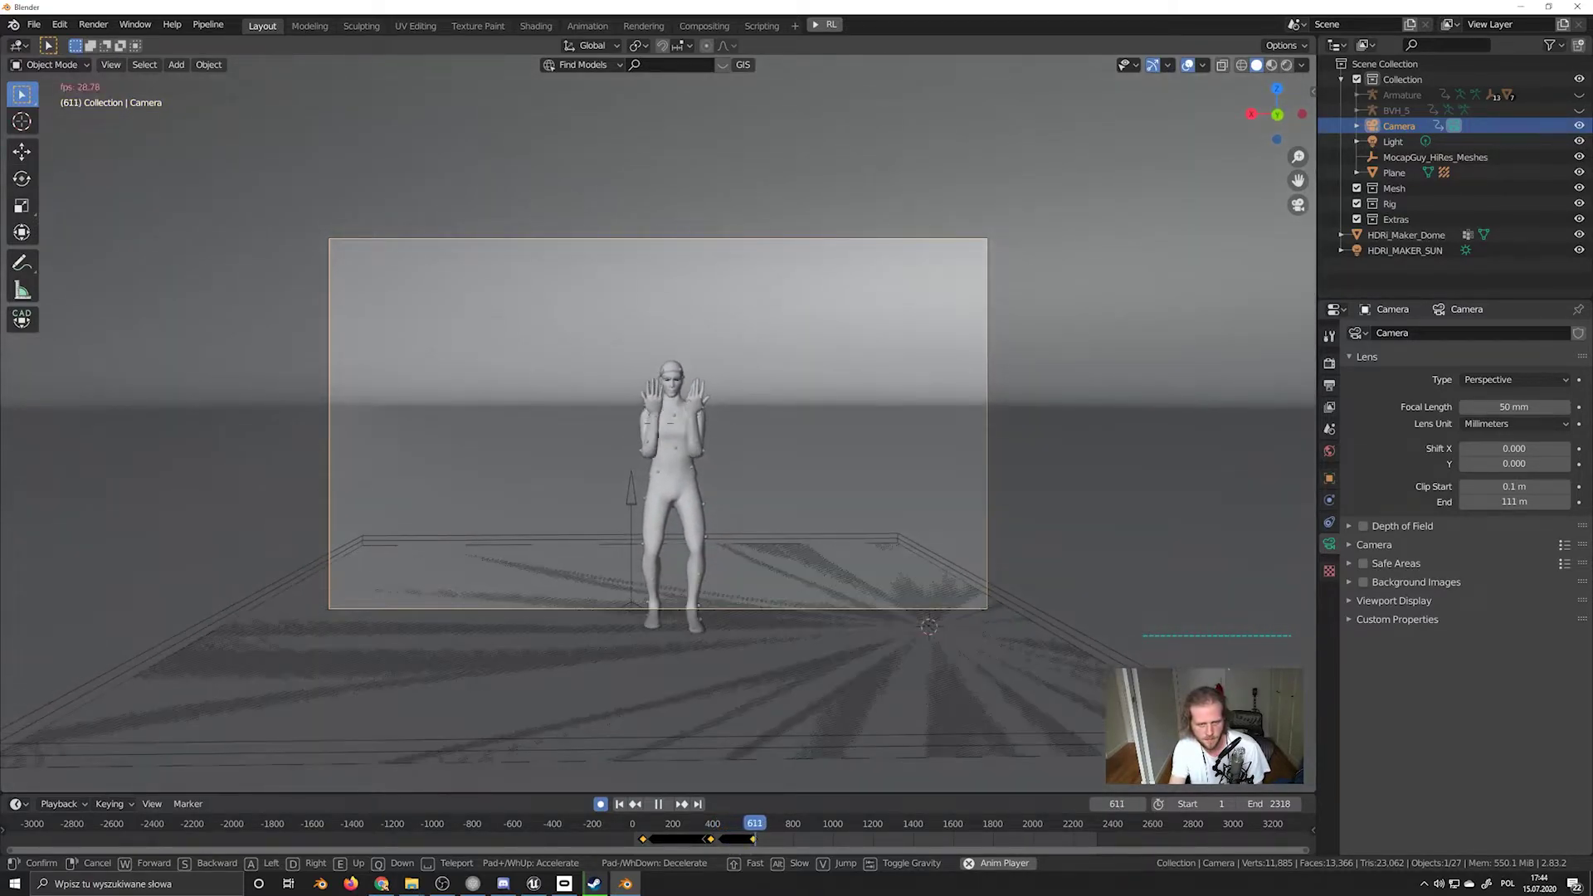
key("w")
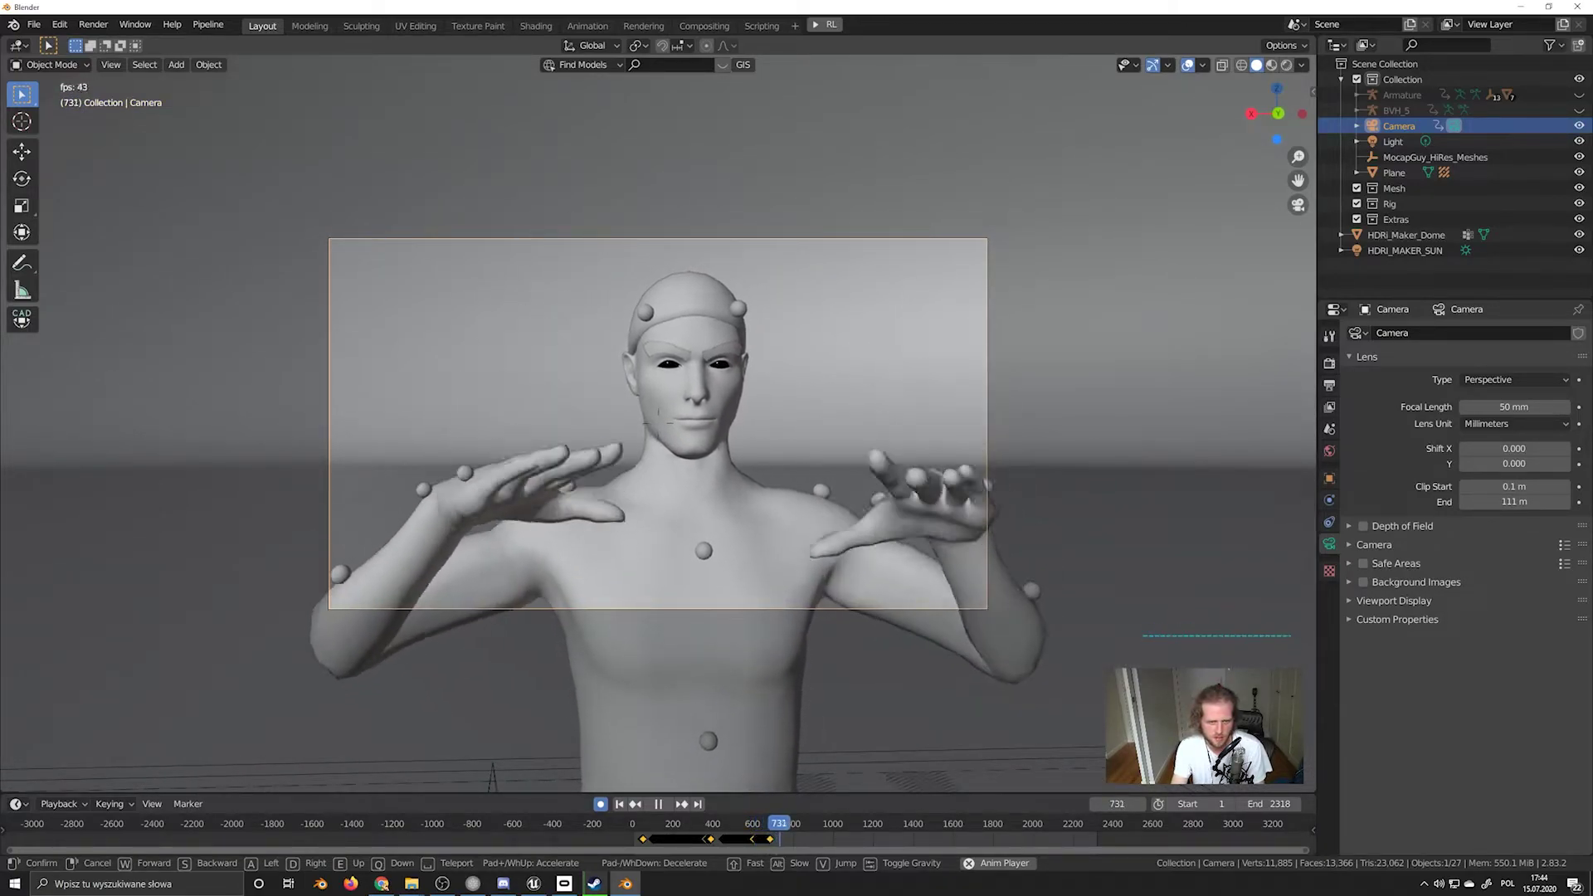
key("s")
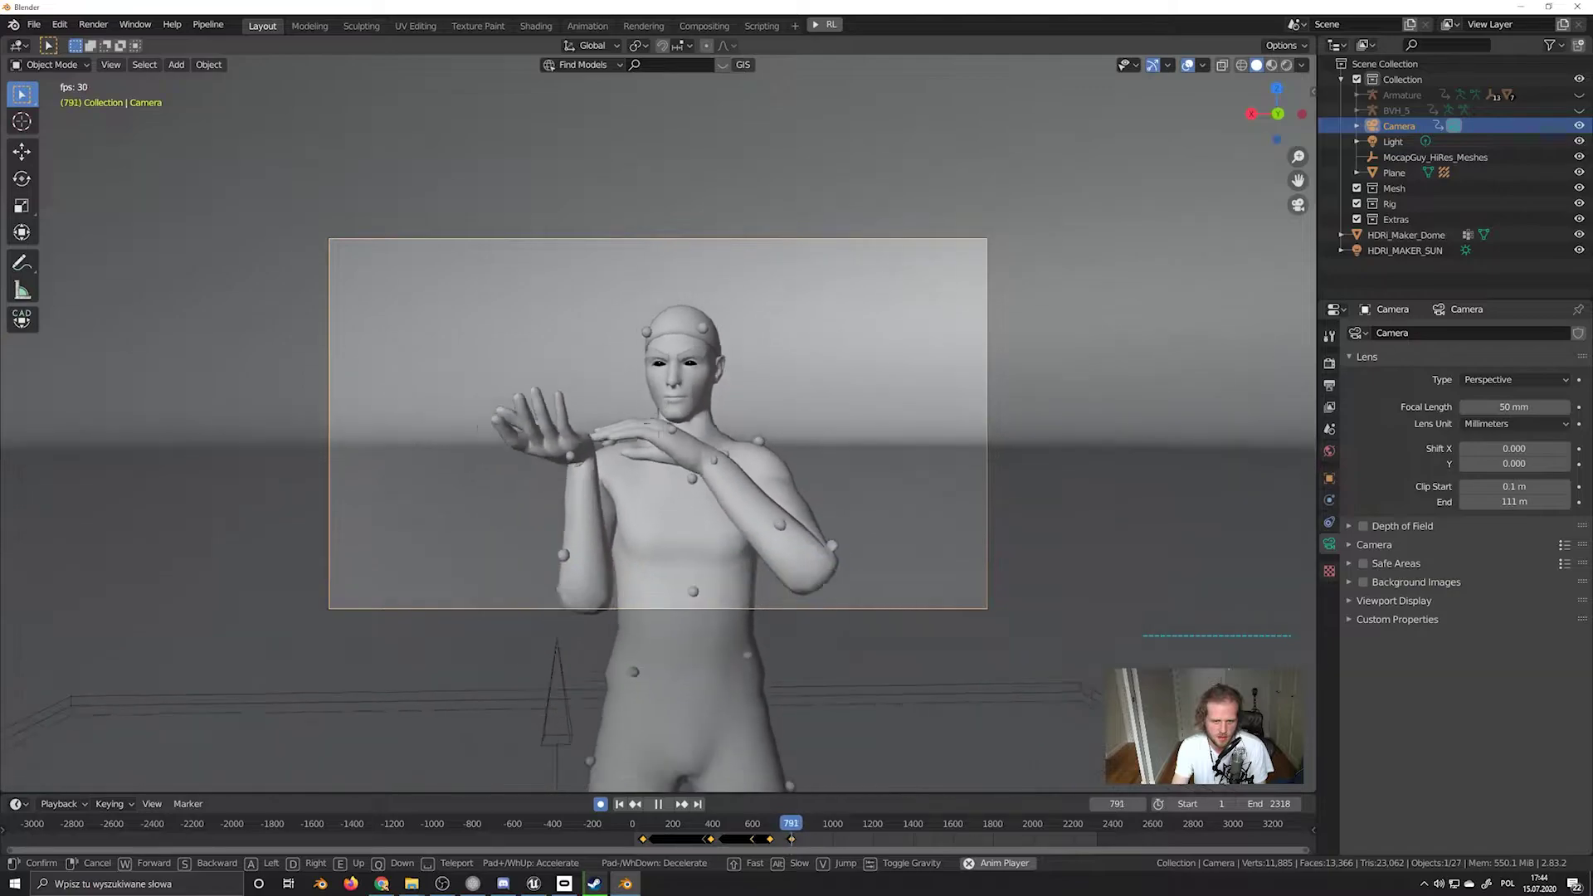
key("s")
key("a")
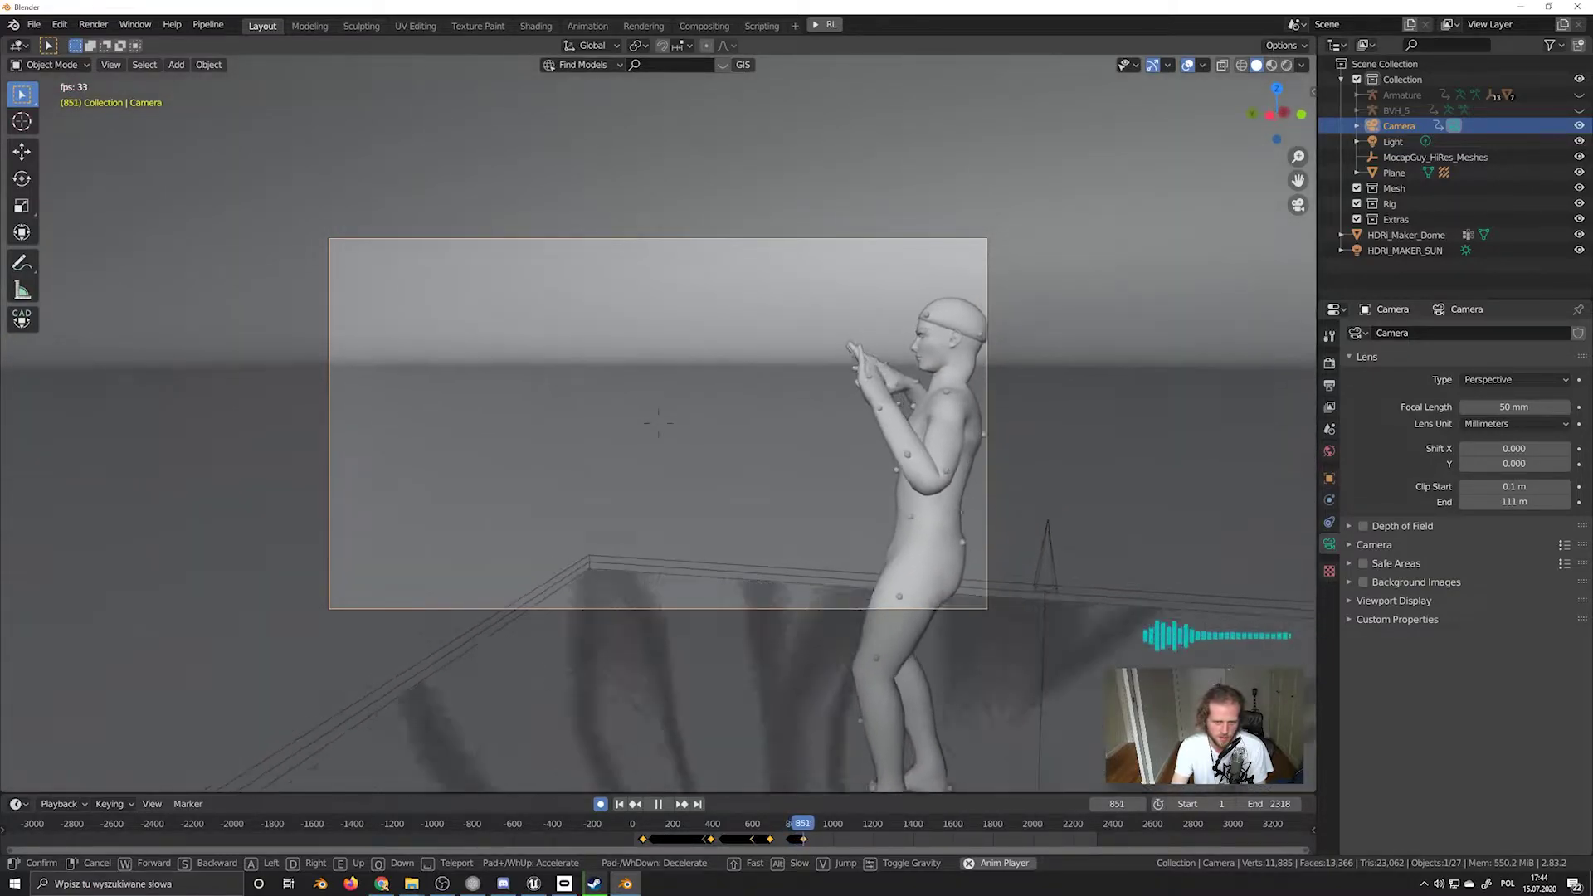
key("d")
key("w")
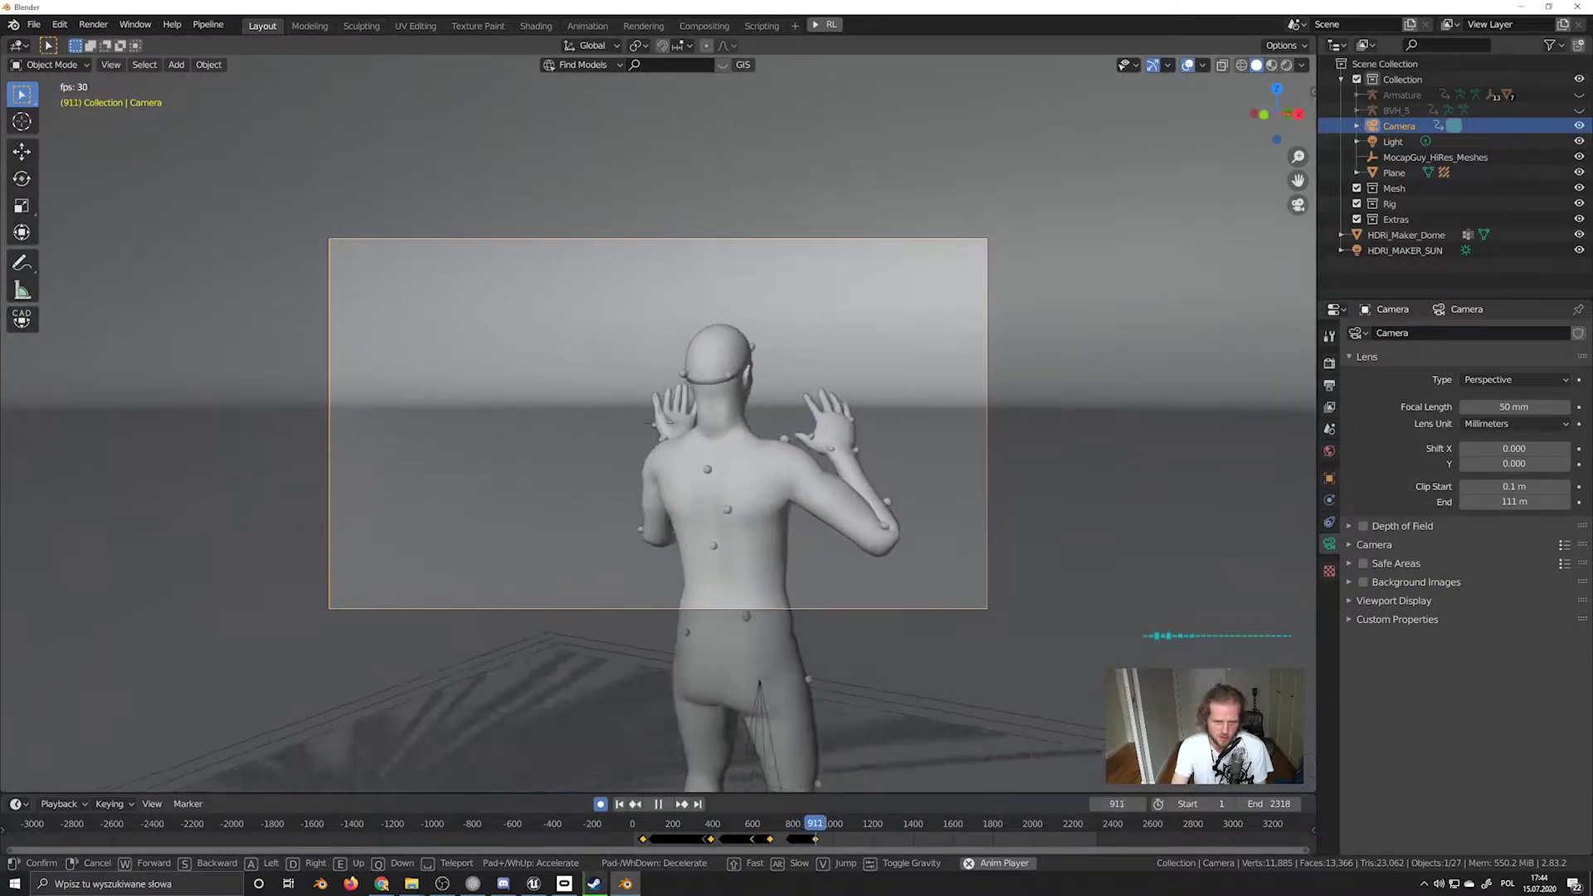
key("a")
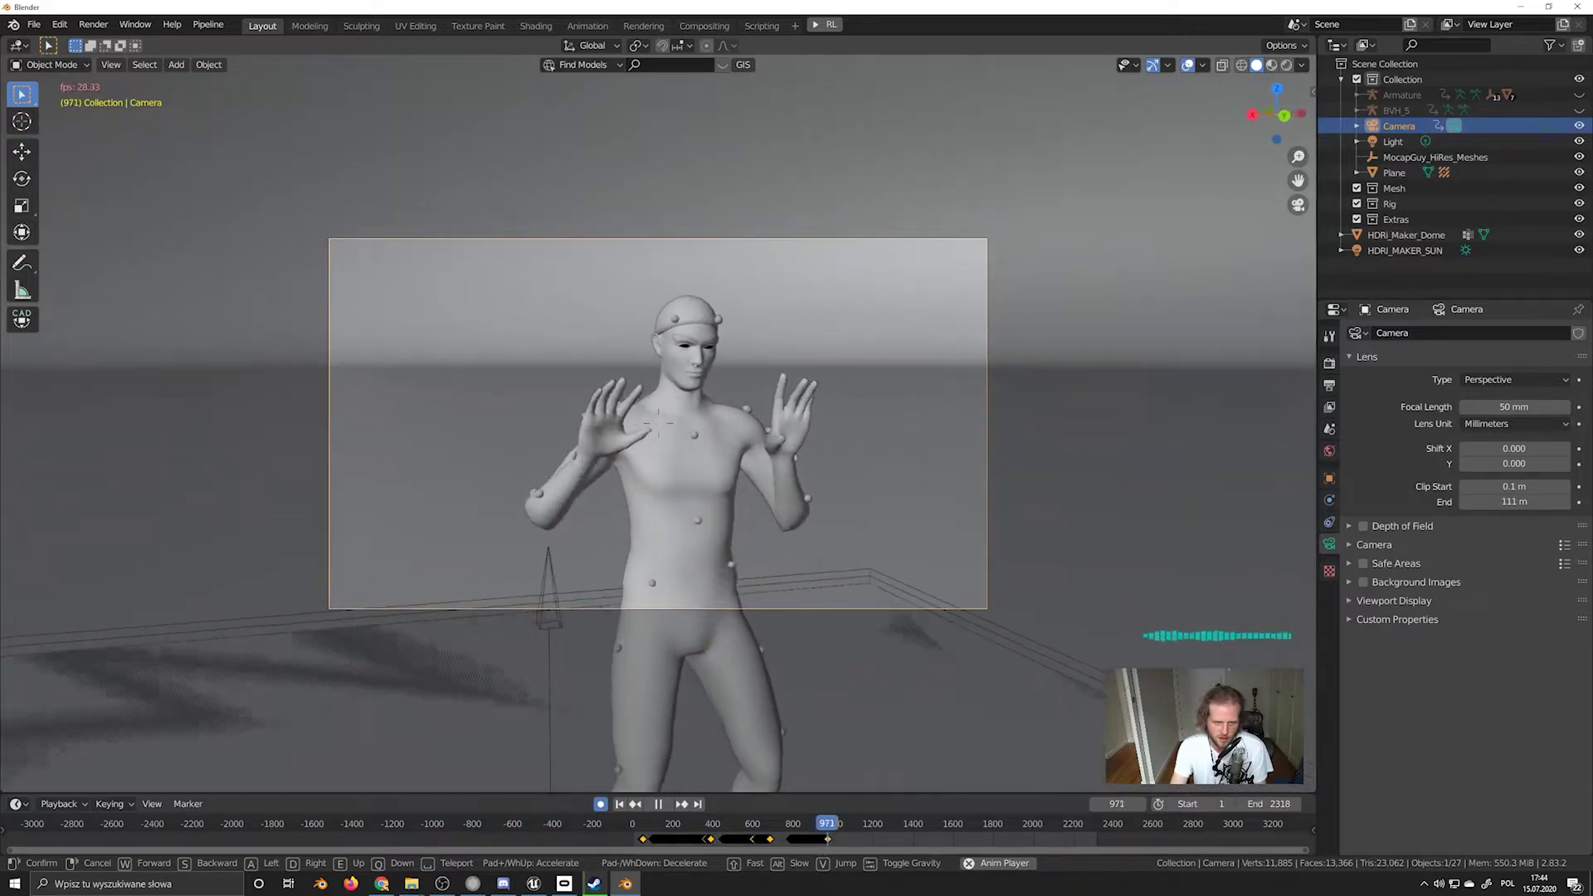
key("s")
left_click(658, 423)
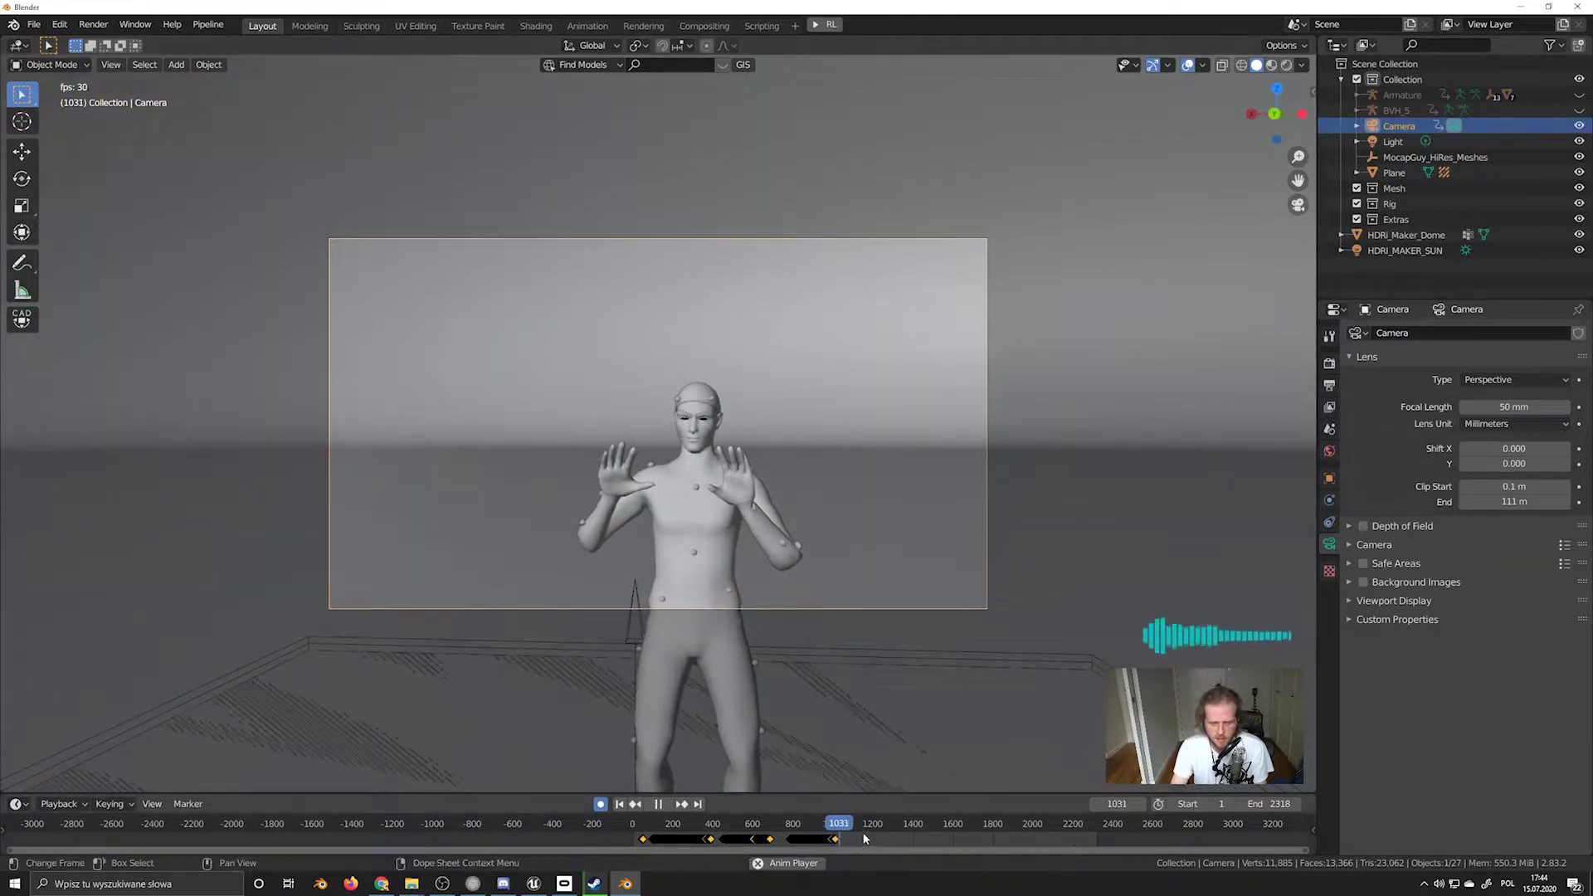
Play the recorded camera animation back from about frame 24 with the camera view enlarged
left_click_drag(864, 830, 638, 827)
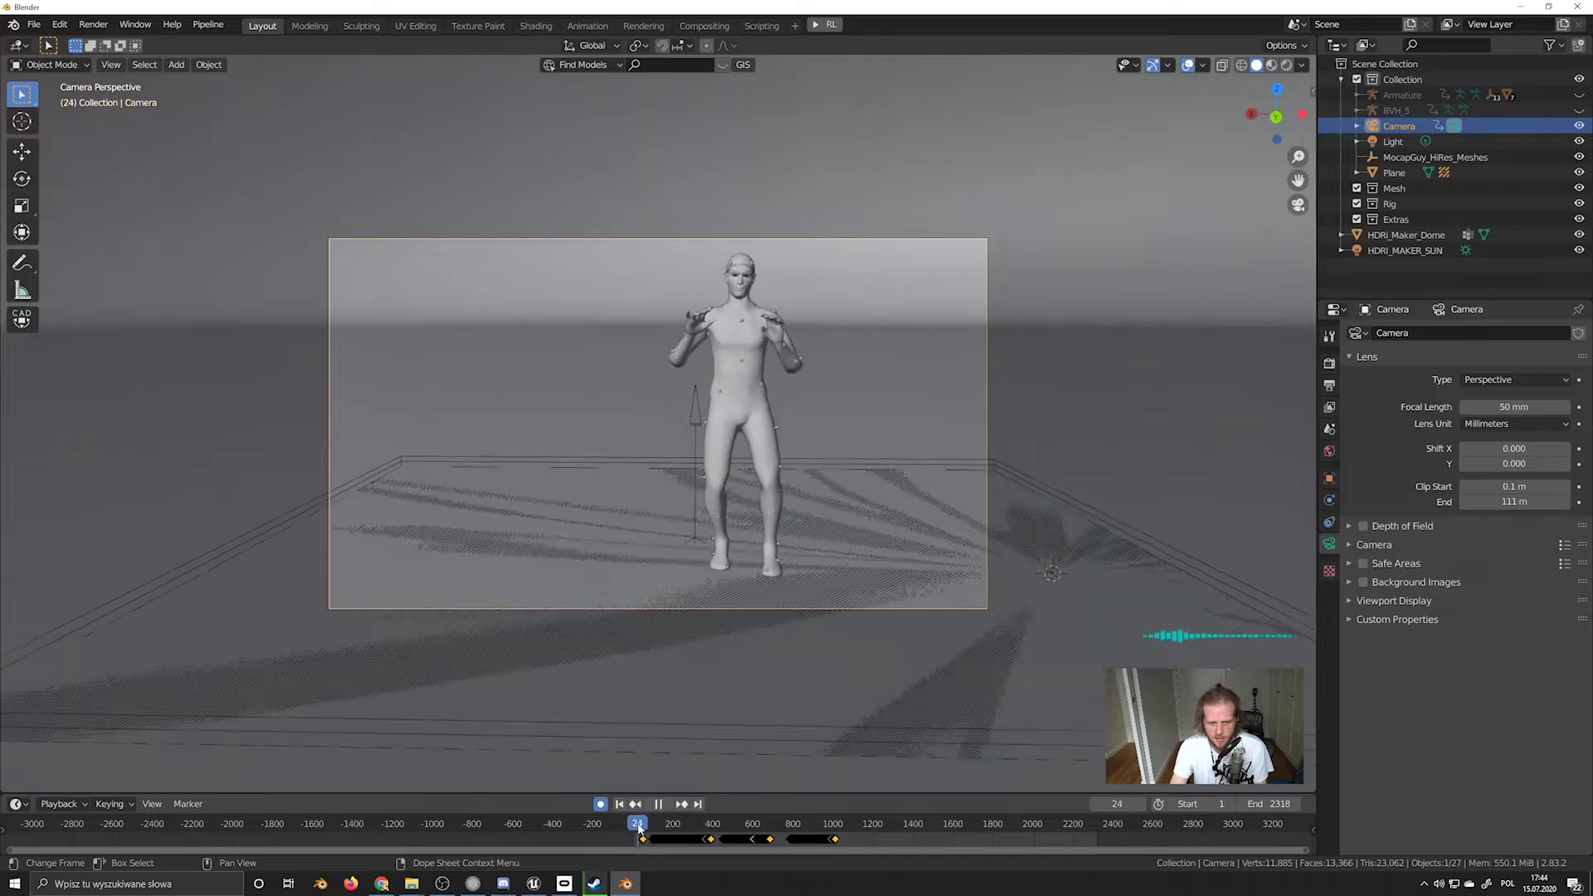
scroll(720, 416, "up", 3)
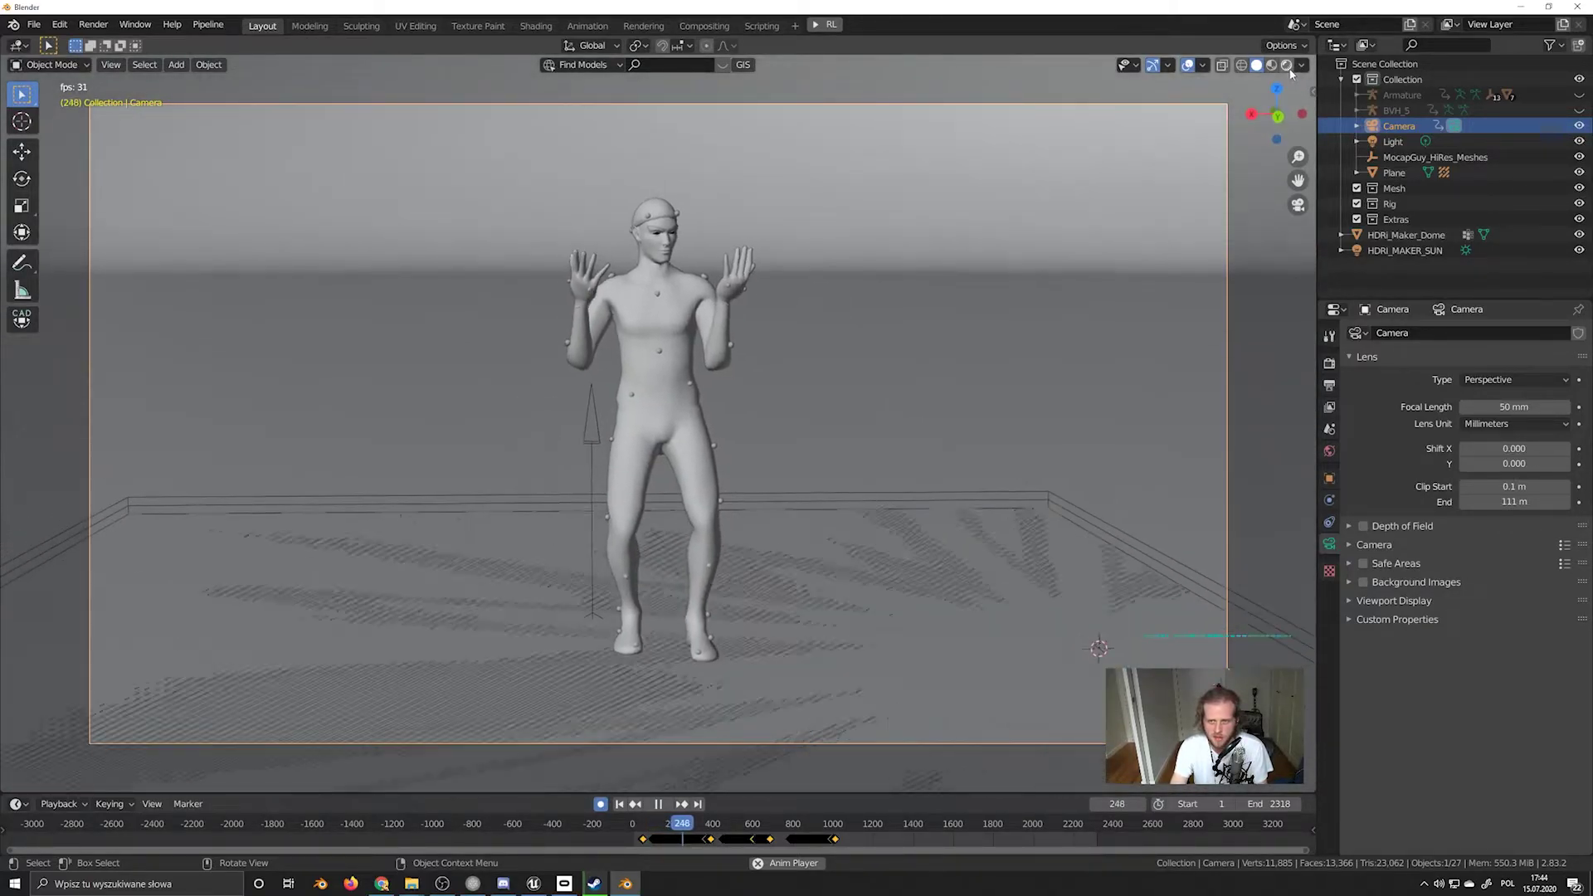
Switch the camera view to rendered shading during playback and stop the animation at frame 343
key("z")
left_click(945, 370)
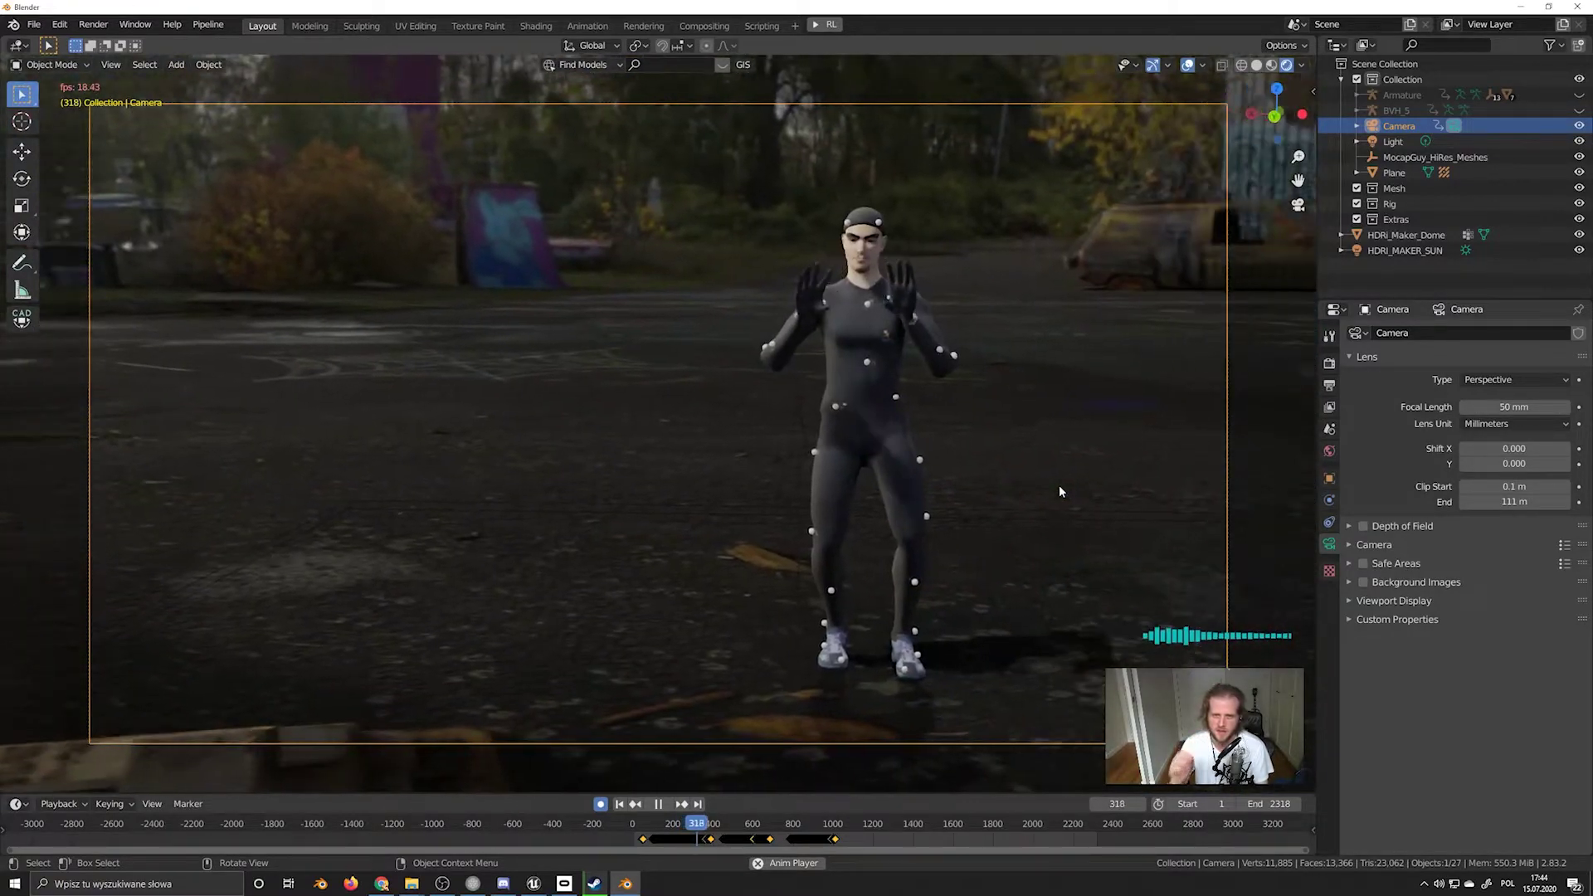
key("space")
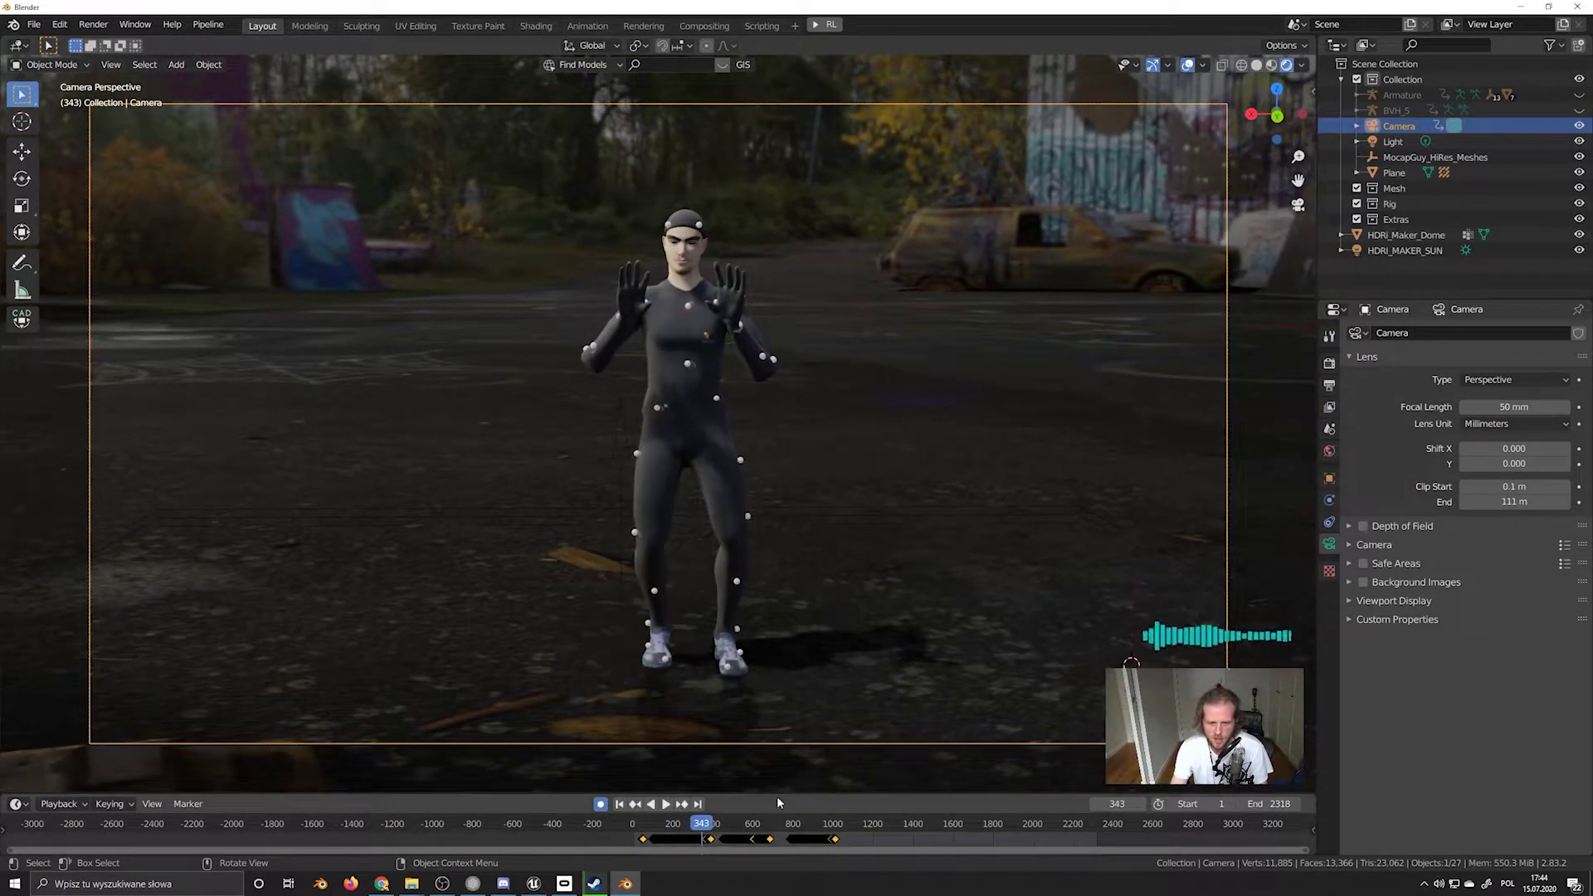
Make the timeline area taller and change it to a Graph Editor for the camera's animation curves
left_click_drag(782, 793, 788, 738)
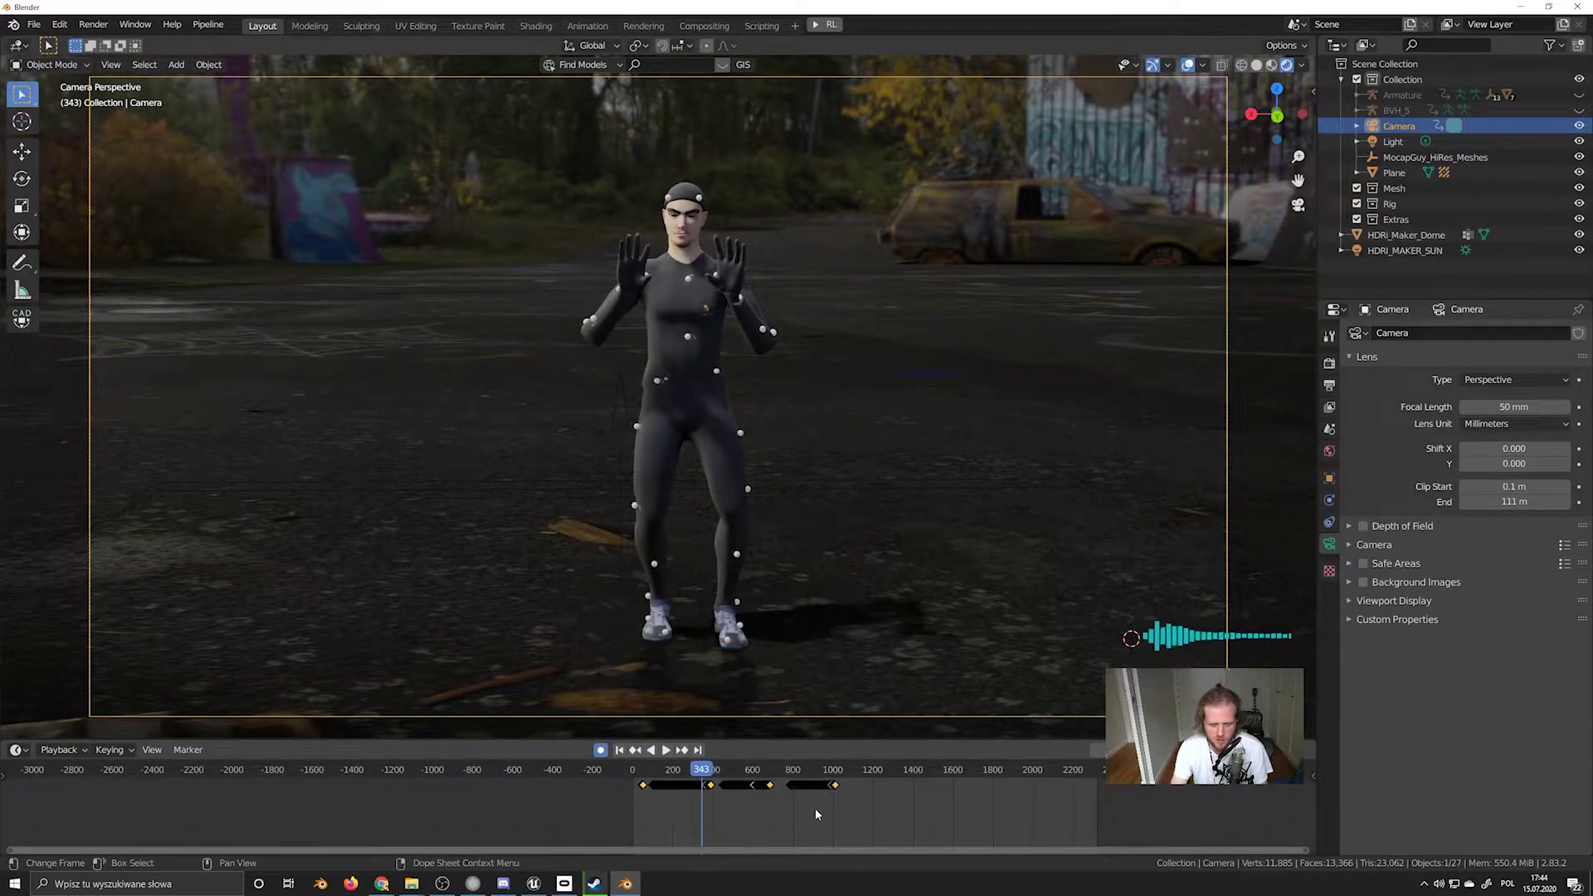
left_click_drag(592, 782, 592, 782)
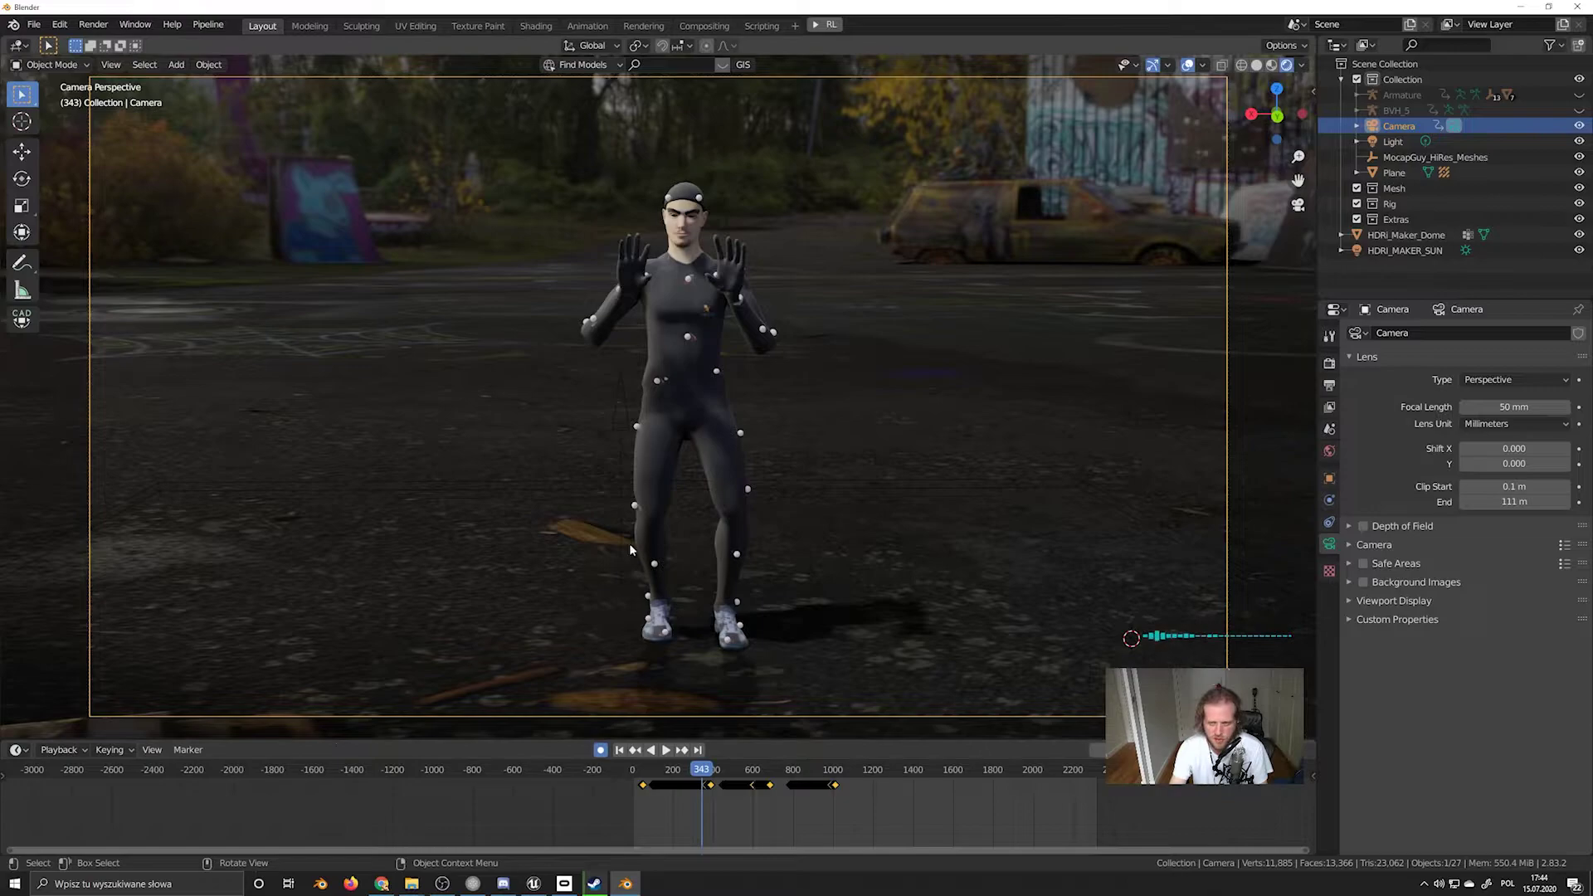
left_click(16, 750)
left_click(17, 750)
left_click(14, 751)
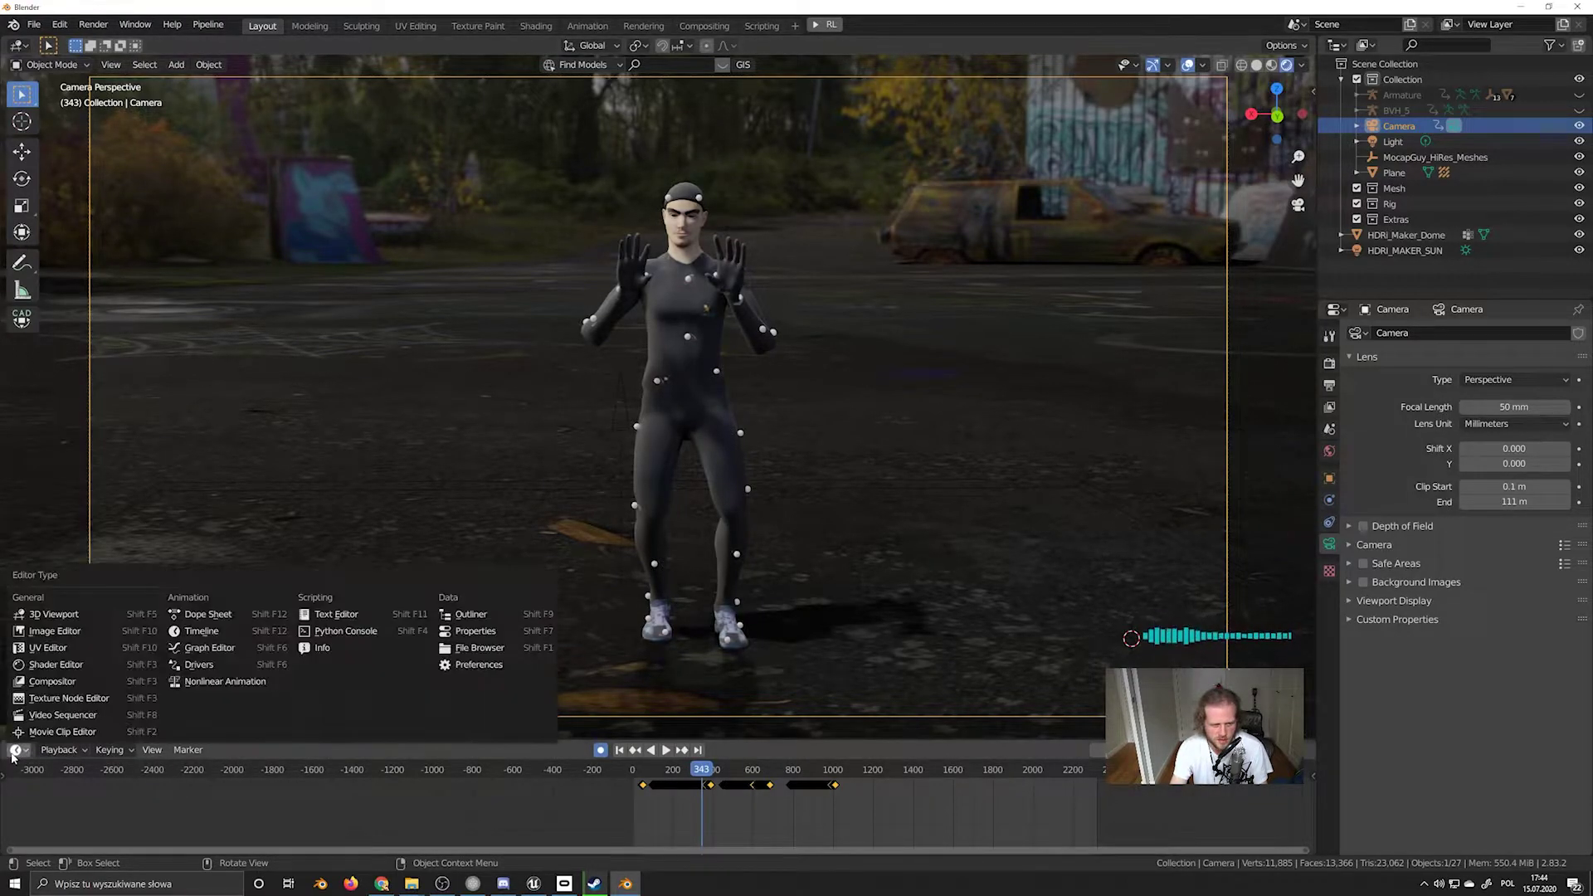
left_click(209, 648)
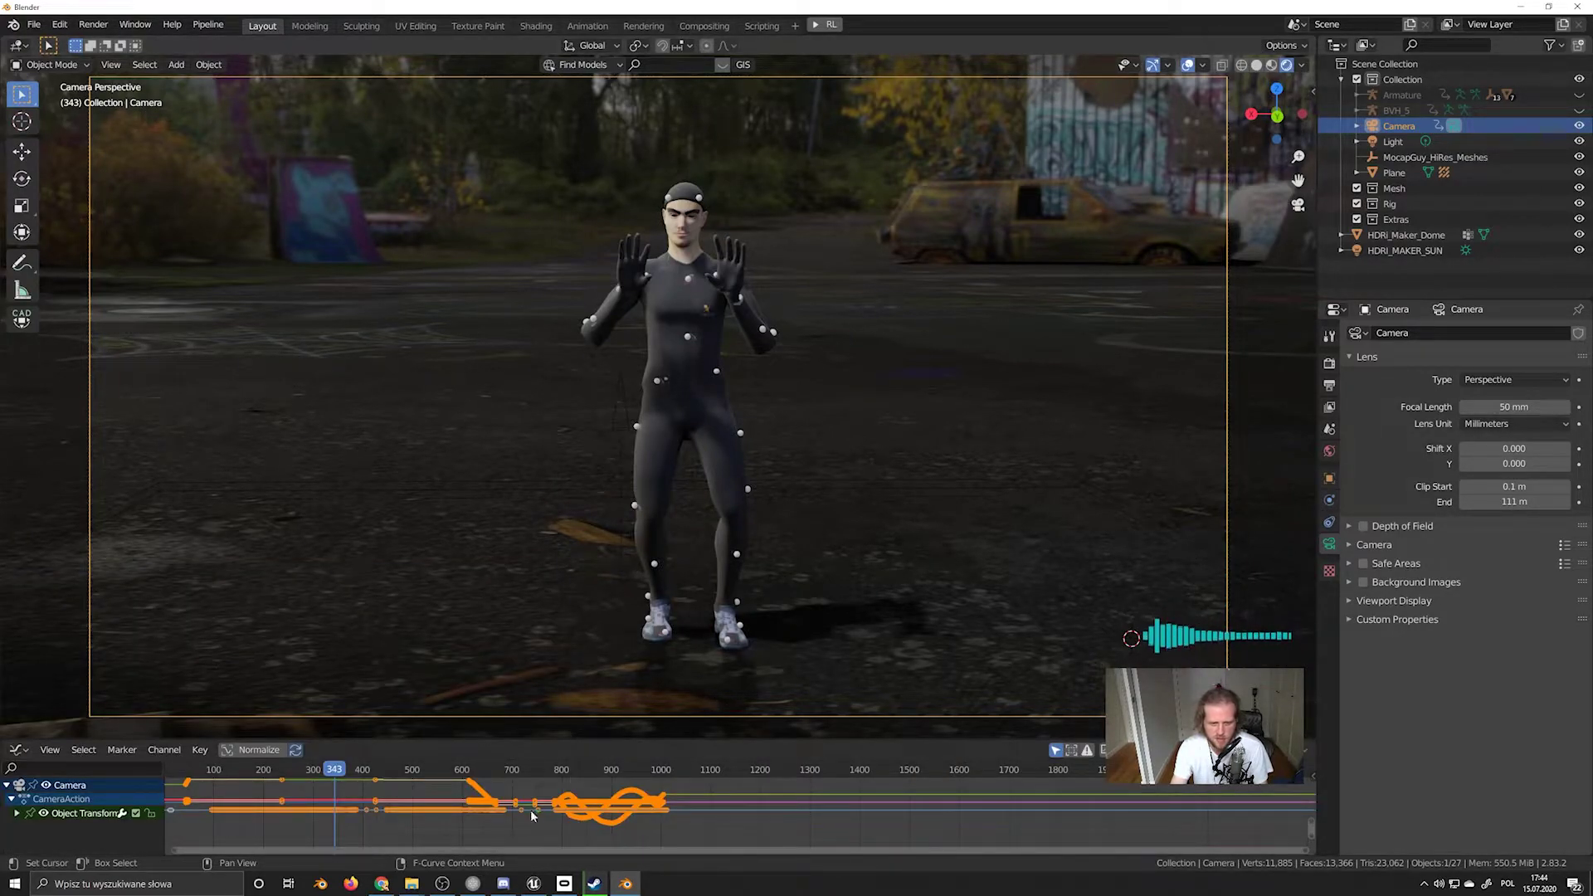
Enlarge the Graph Editor and sample the keyframes of the camera's animation curves
left_click_drag(530, 738, 551, 586)
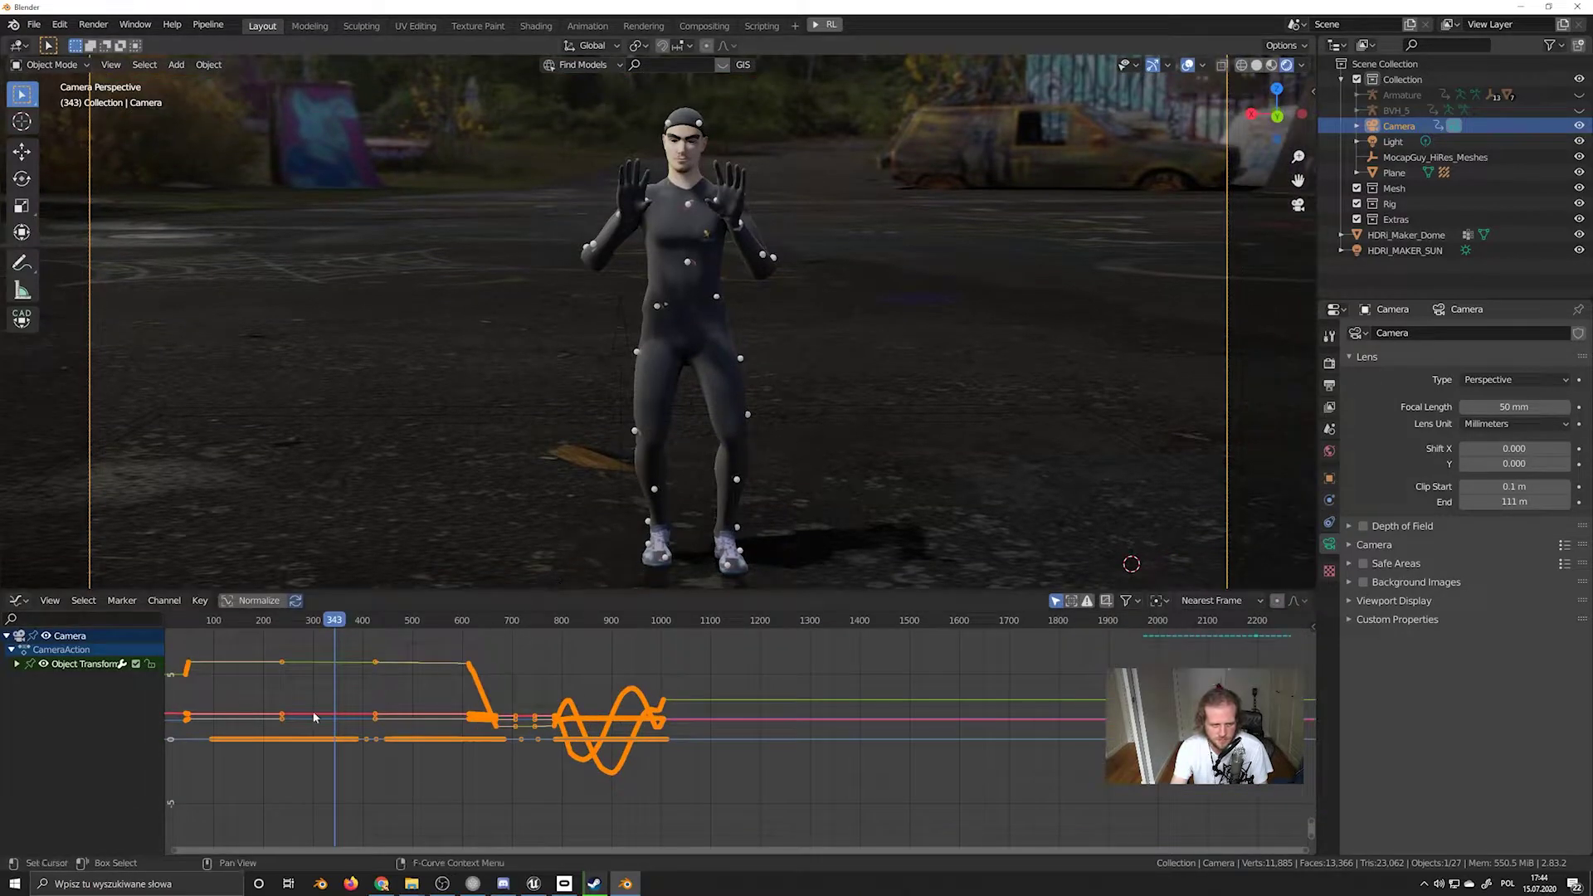
right_click(372, 691)
left_click(200, 600)
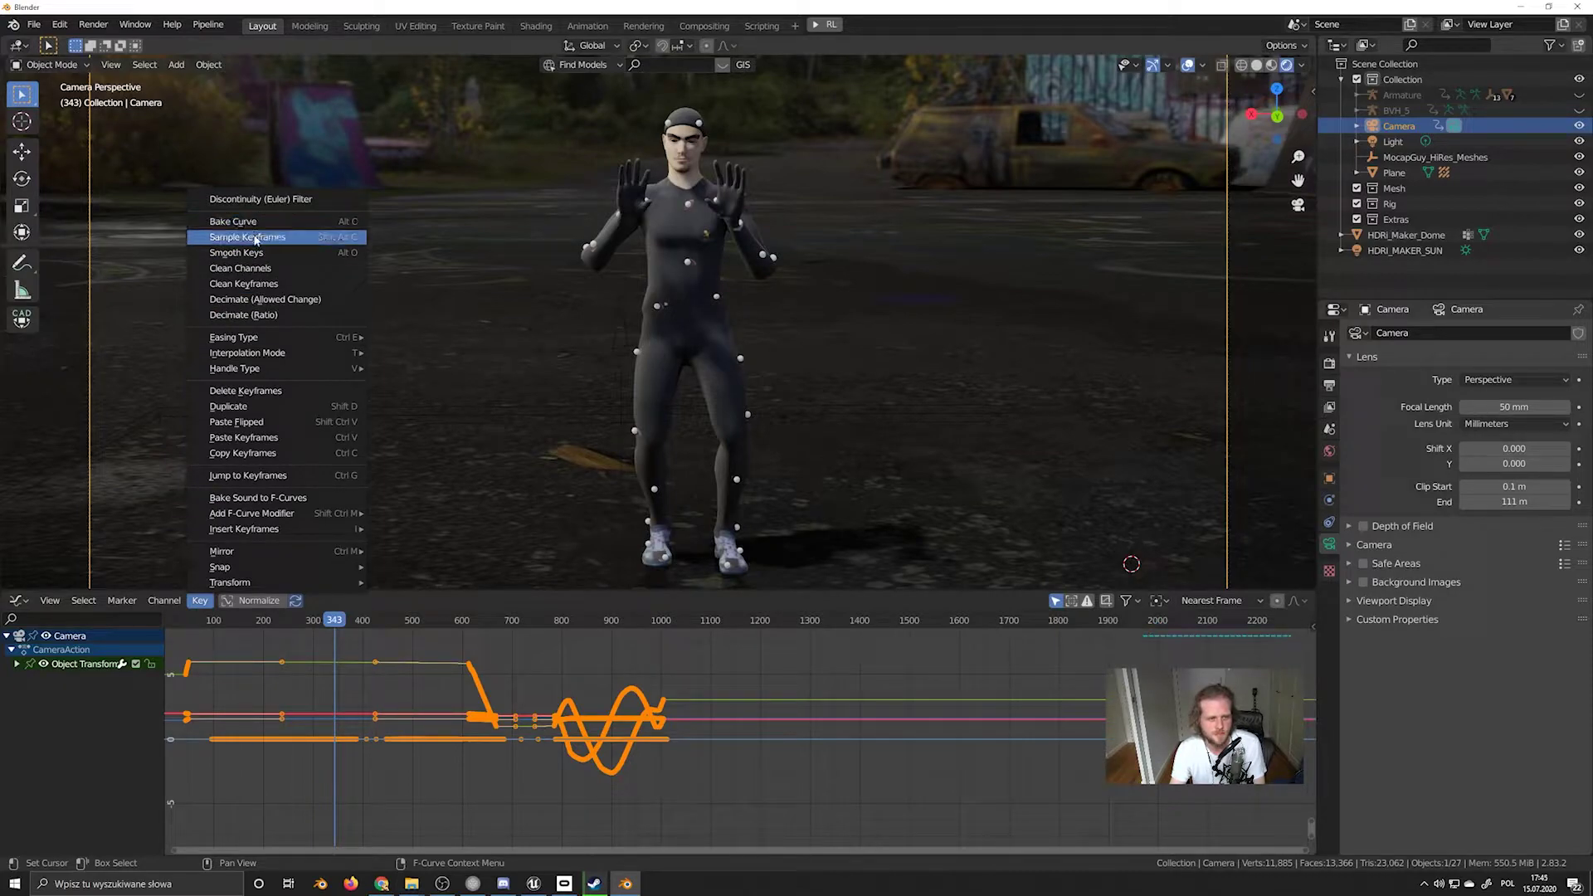
left_click(382, 885)
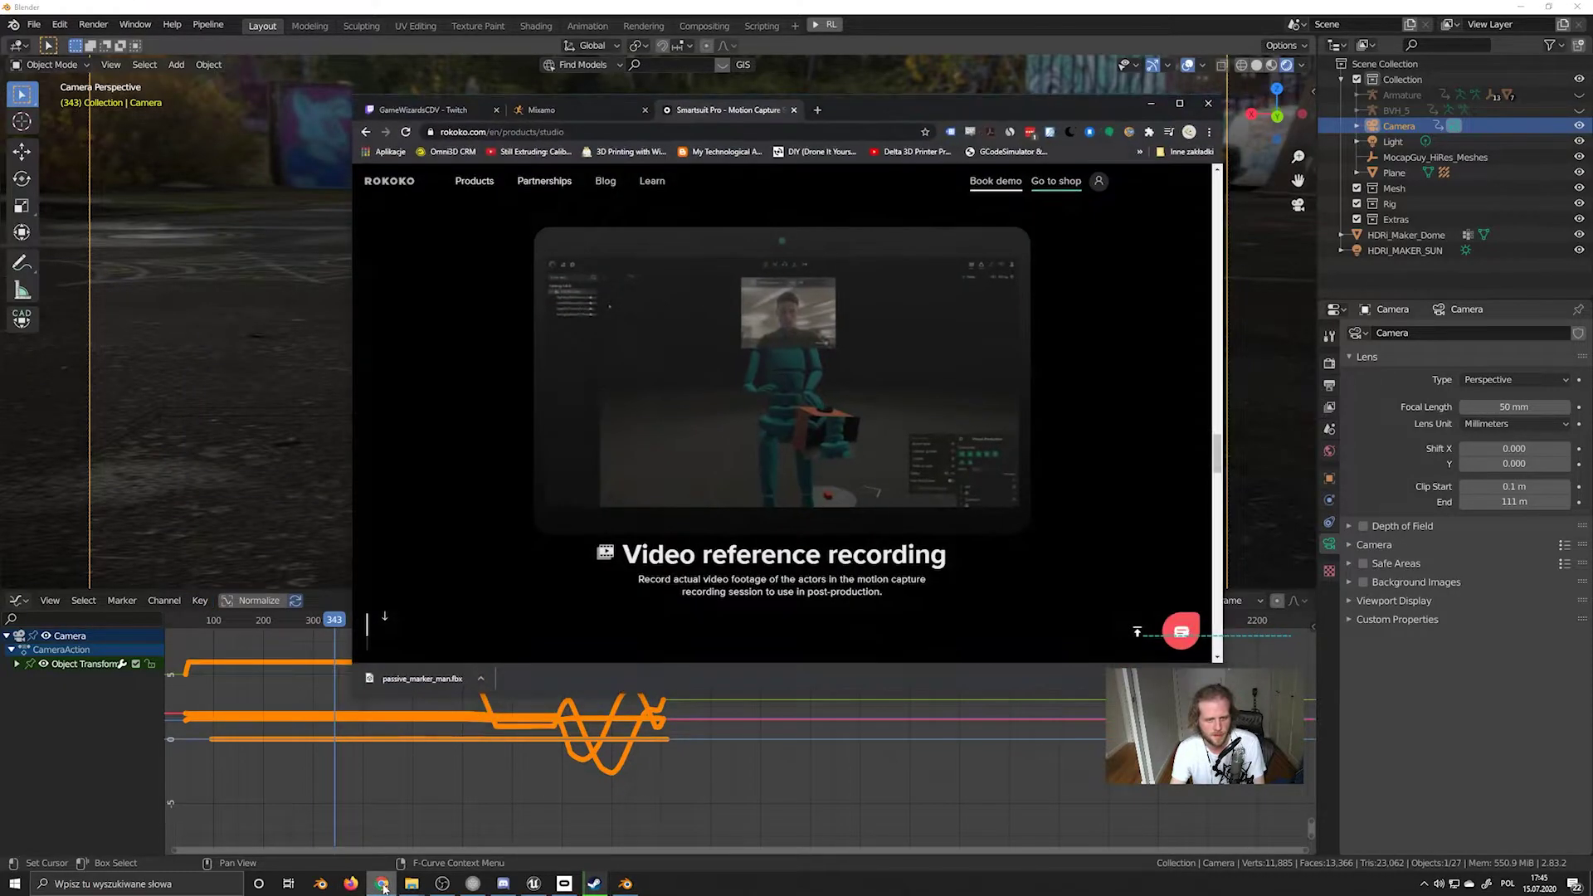
left_click(381, 884)
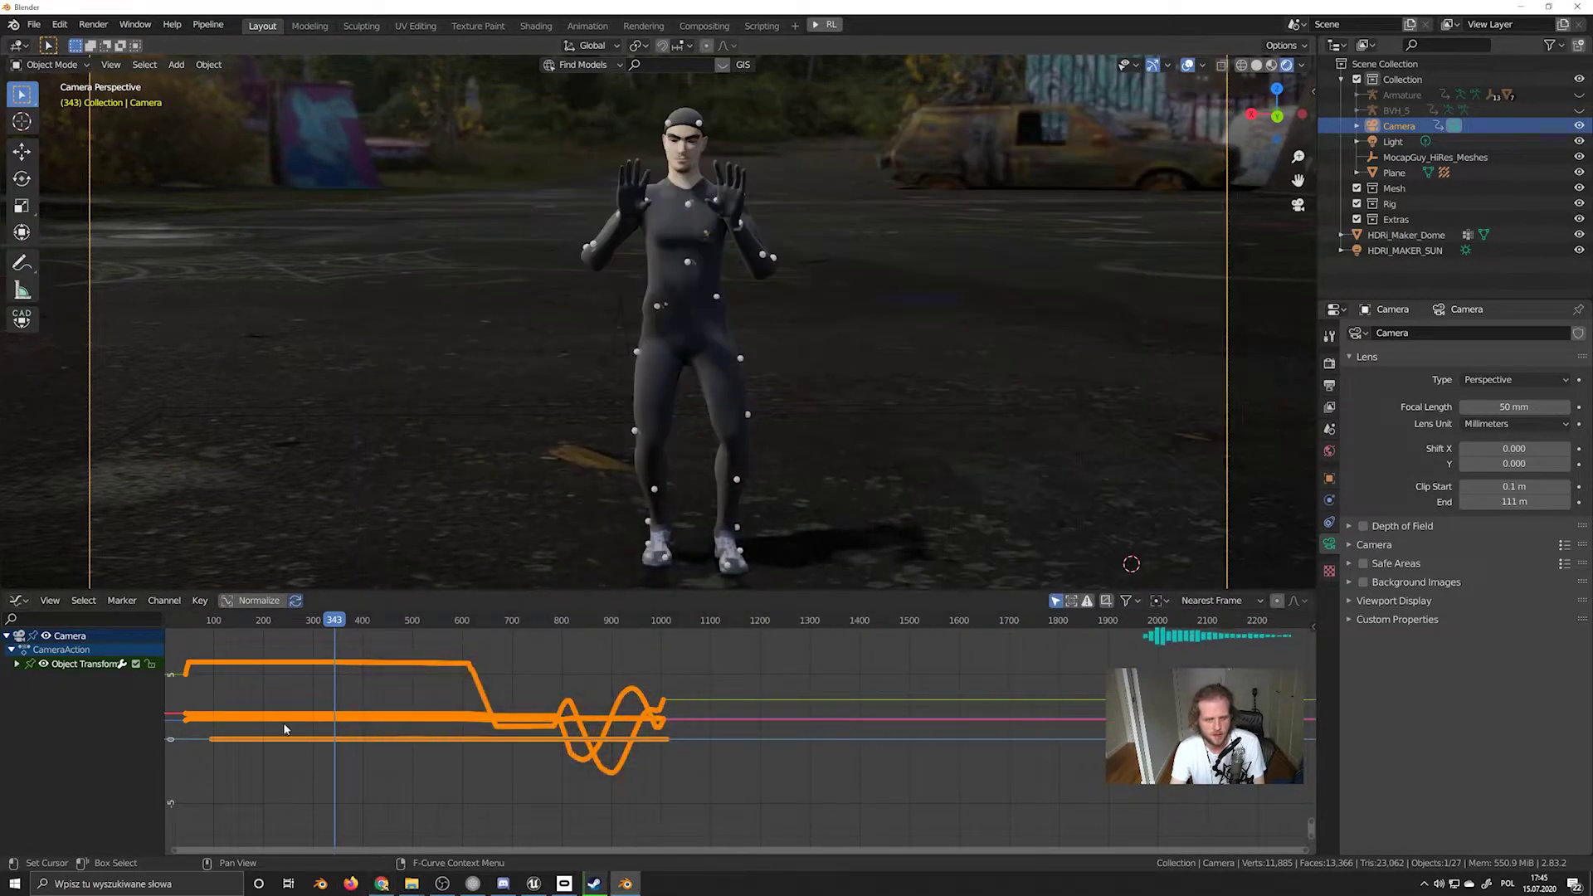
left_click(200, 600)
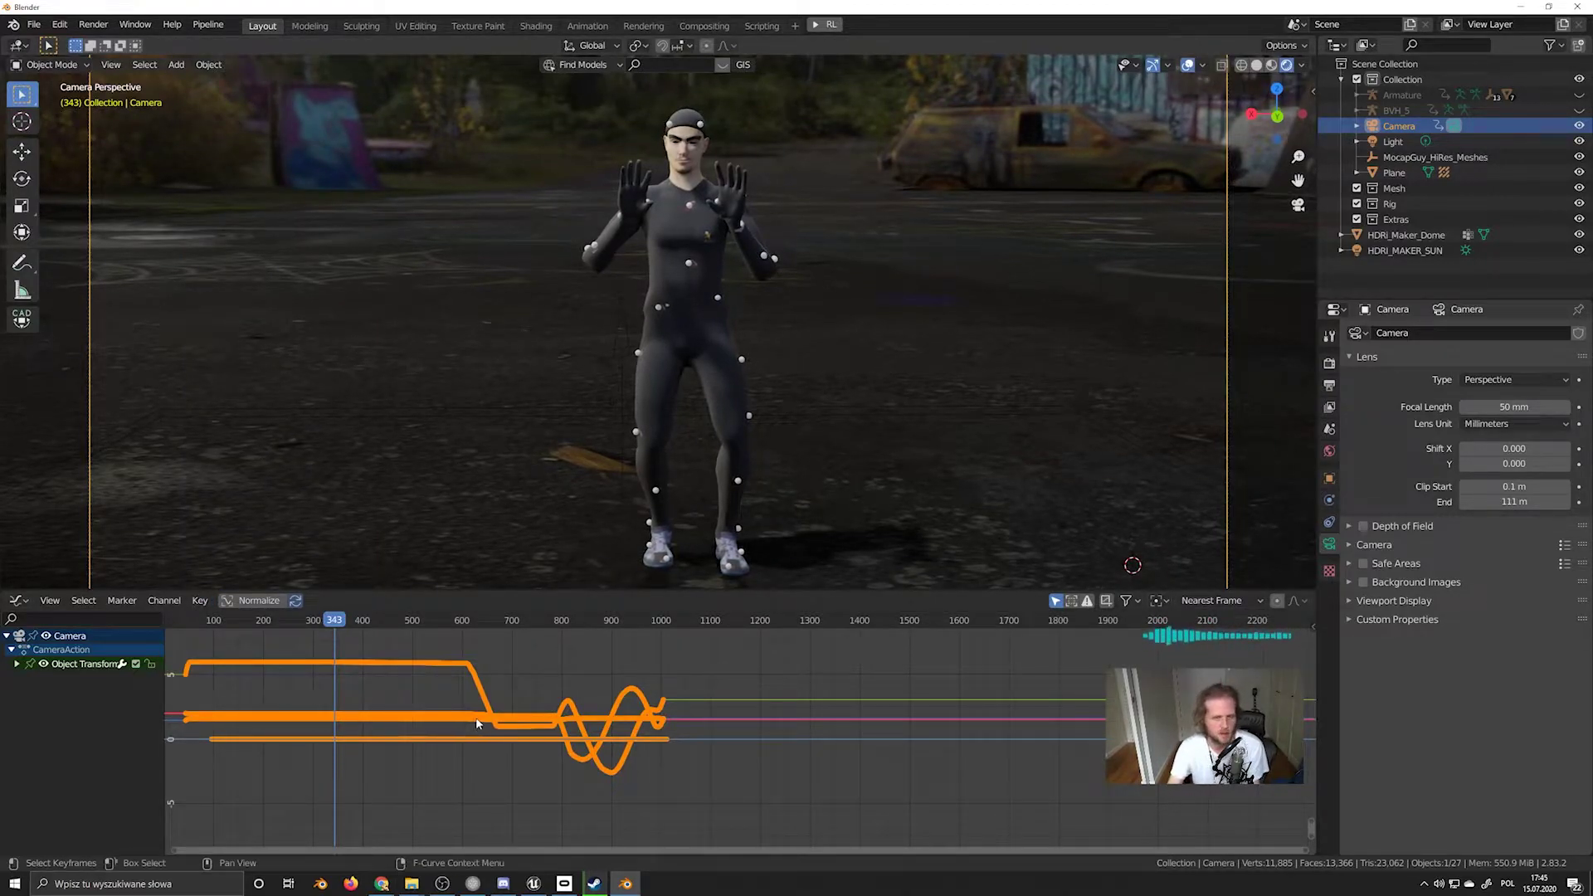
Rewind to frame 14, set the viewport to solid shading and play the camera animation
left_click_drag(330, 624, 171, 624)
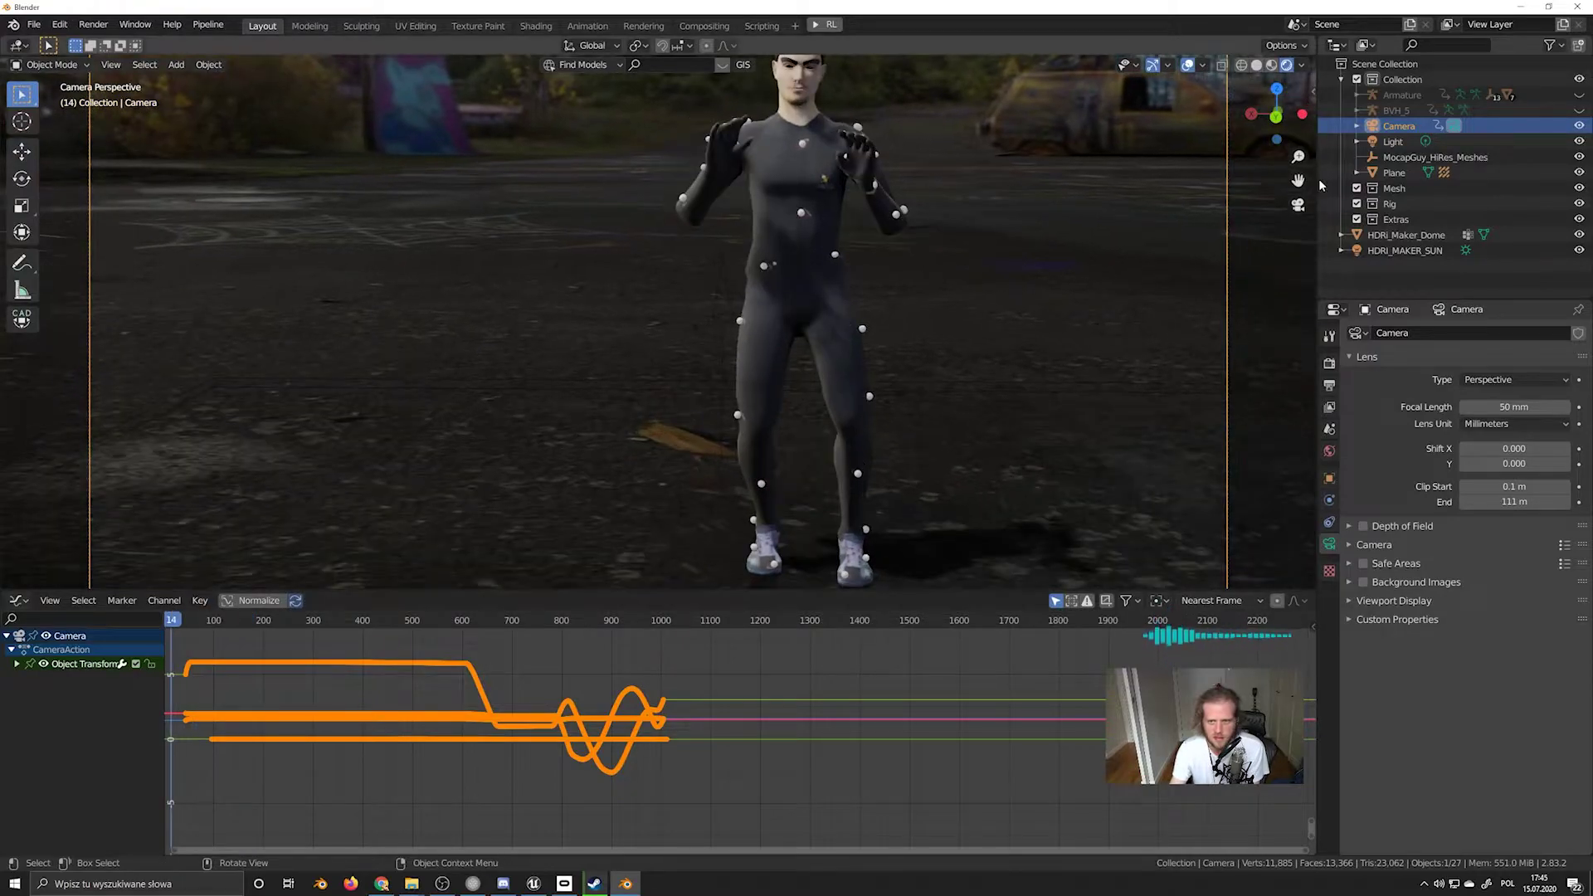
left_click(1255, 65)
scroll(1029, 381, "down", 2)
key("space")
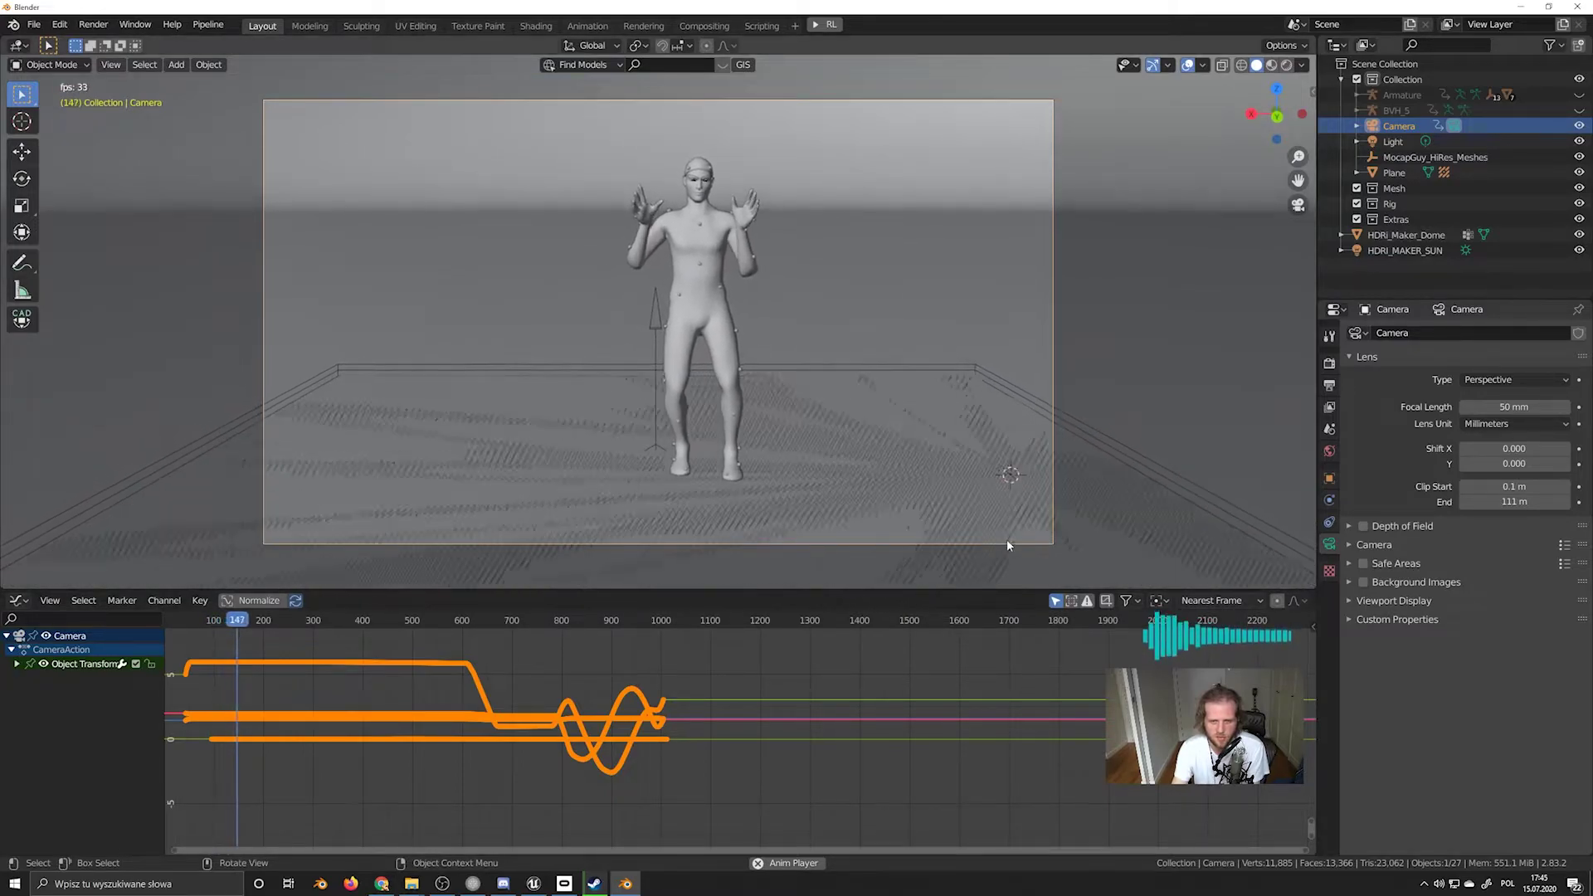
Hide the Plane object while reviewing the animation, and end playback at frame 502
left_click(1494, 174)
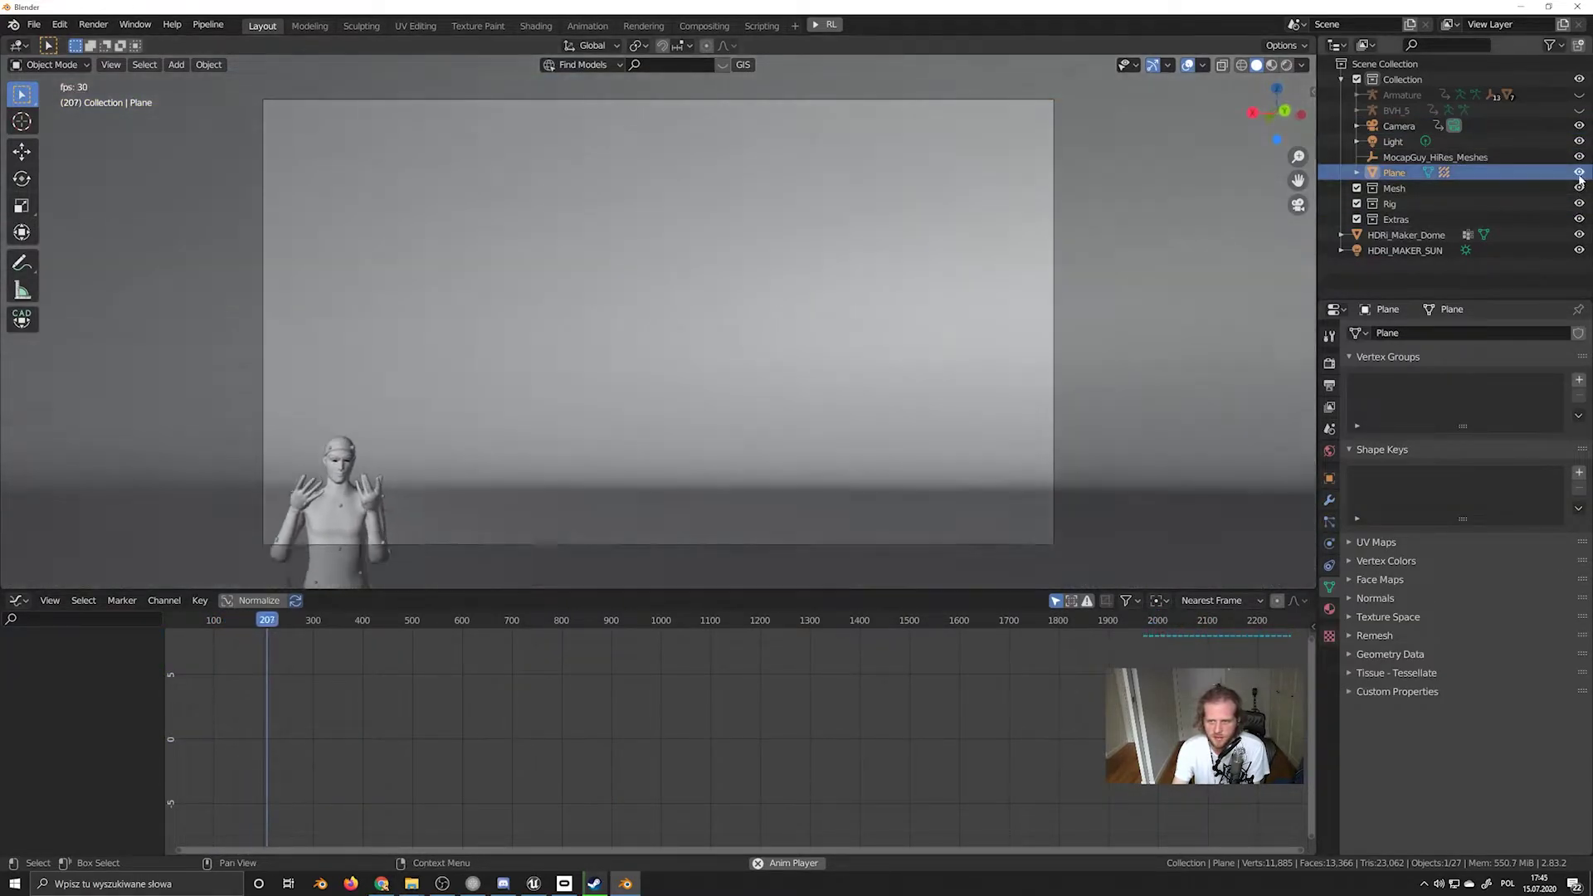
left_click(1580, 174)
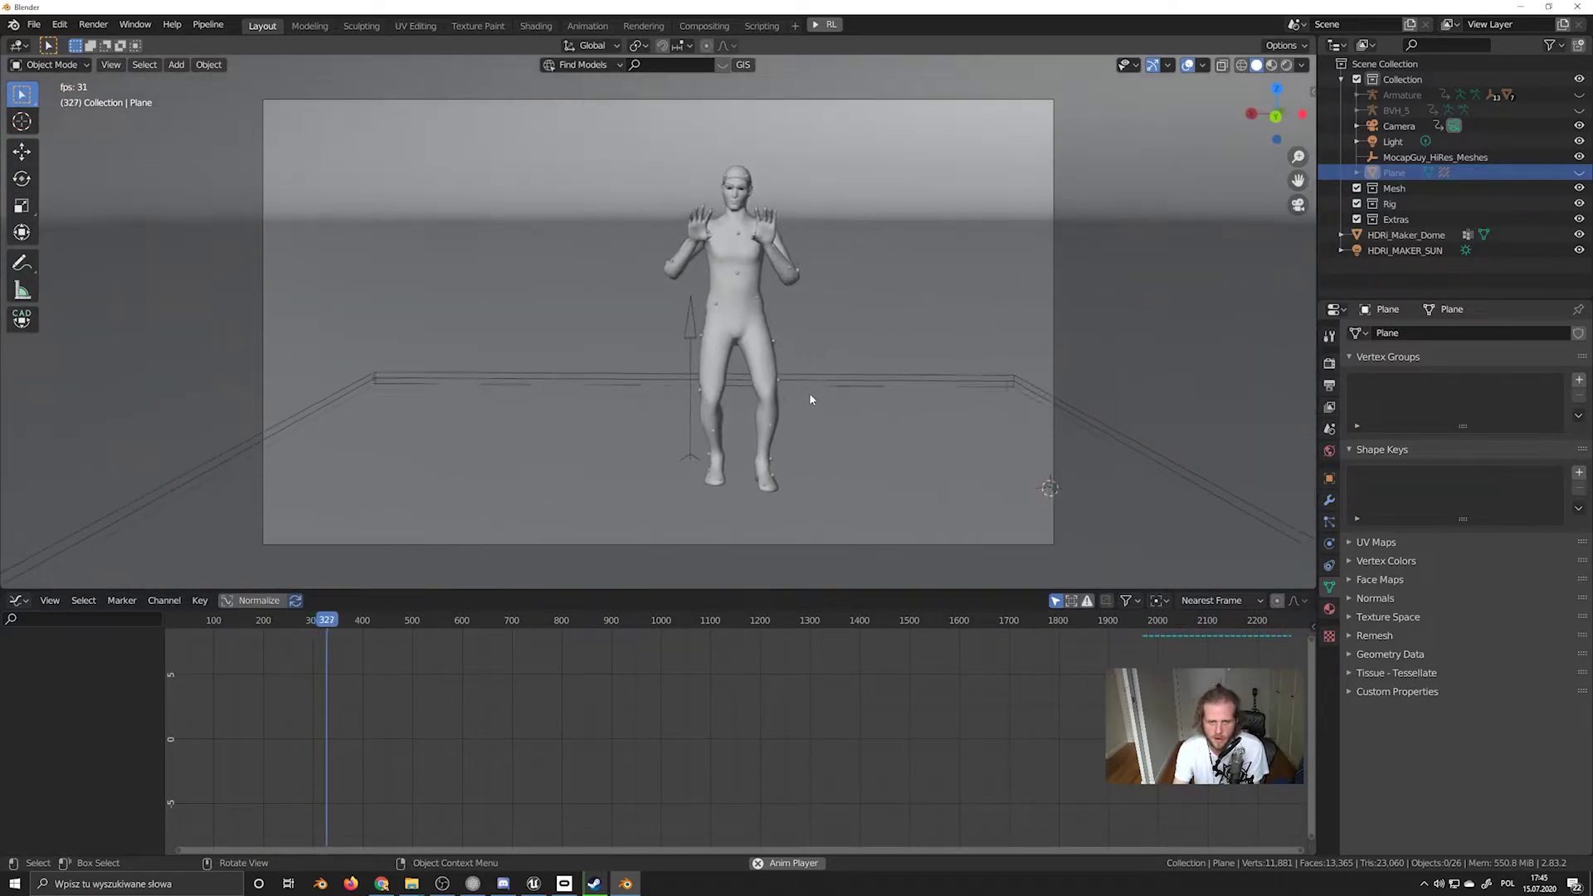
left_click_drag(349, 622, 470, 625)
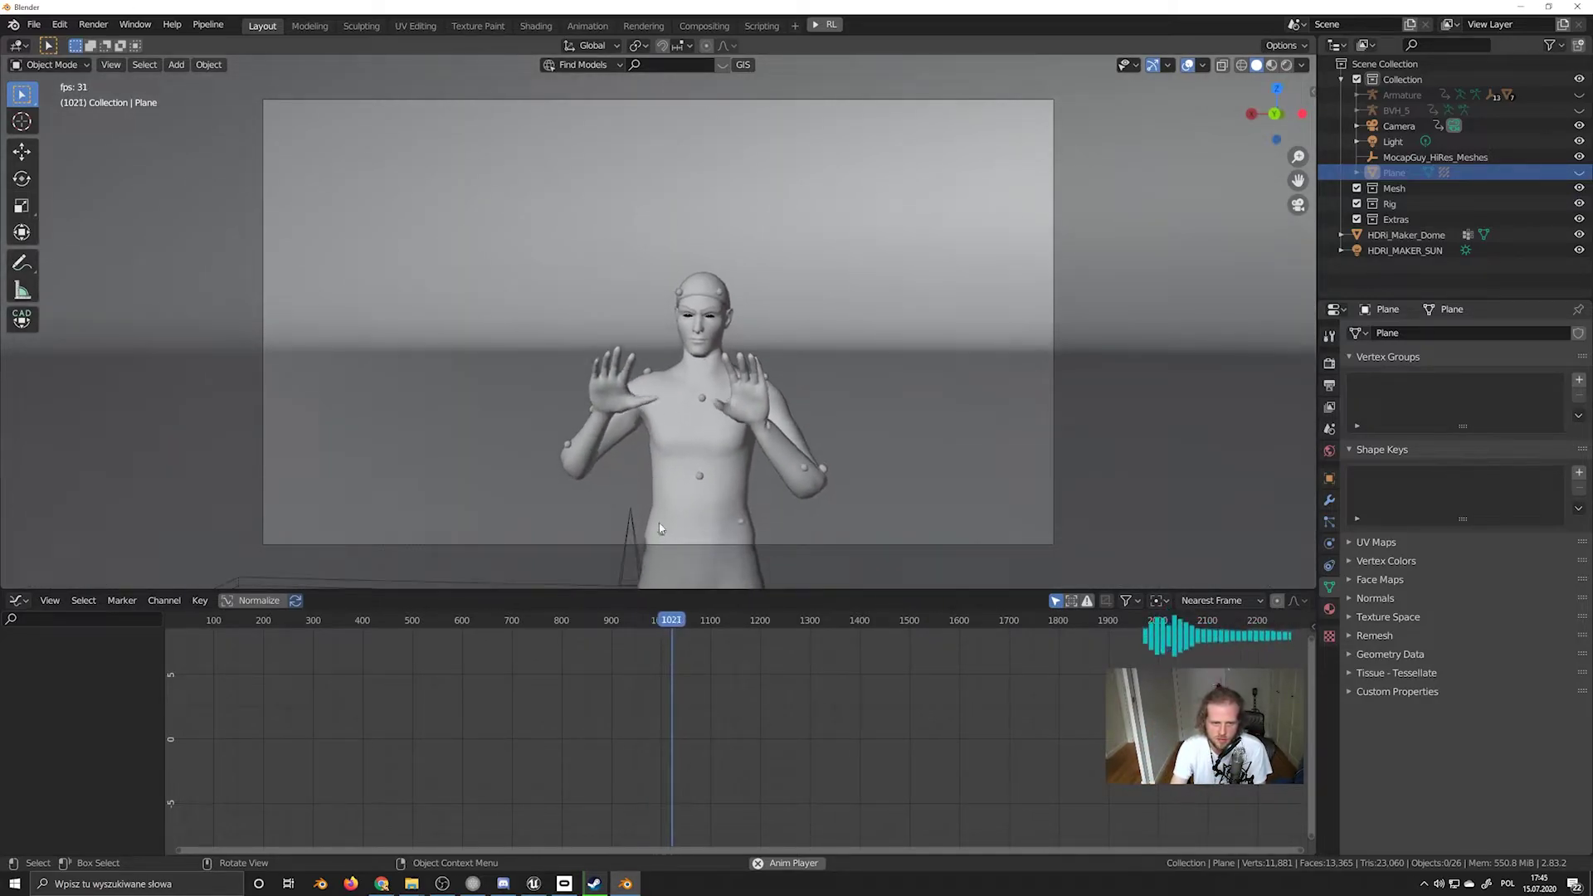
key("space")
left_click_drag(686, 622, 413, 624)
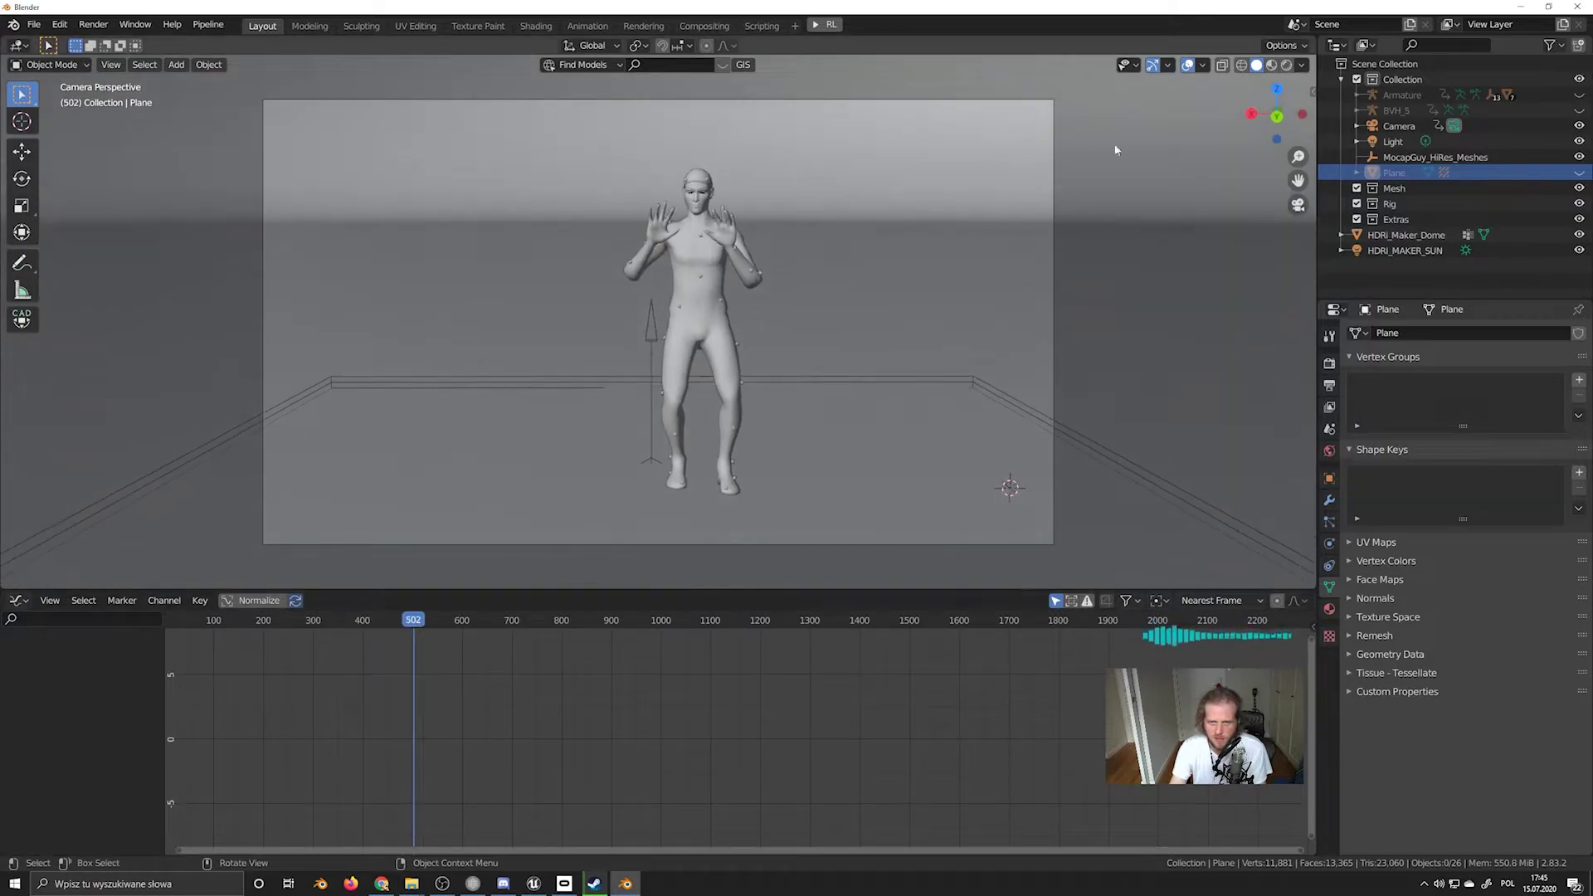
Set the viewport to Material Preview shading and scrub the camera-view animation to frame 516
left_click(1274, 67)
middle_click_drag(771, 347, 704, 286)
scroll(727, 341, "up", 3)
scroll(723, 337, "down", 4)
key("KP_0")
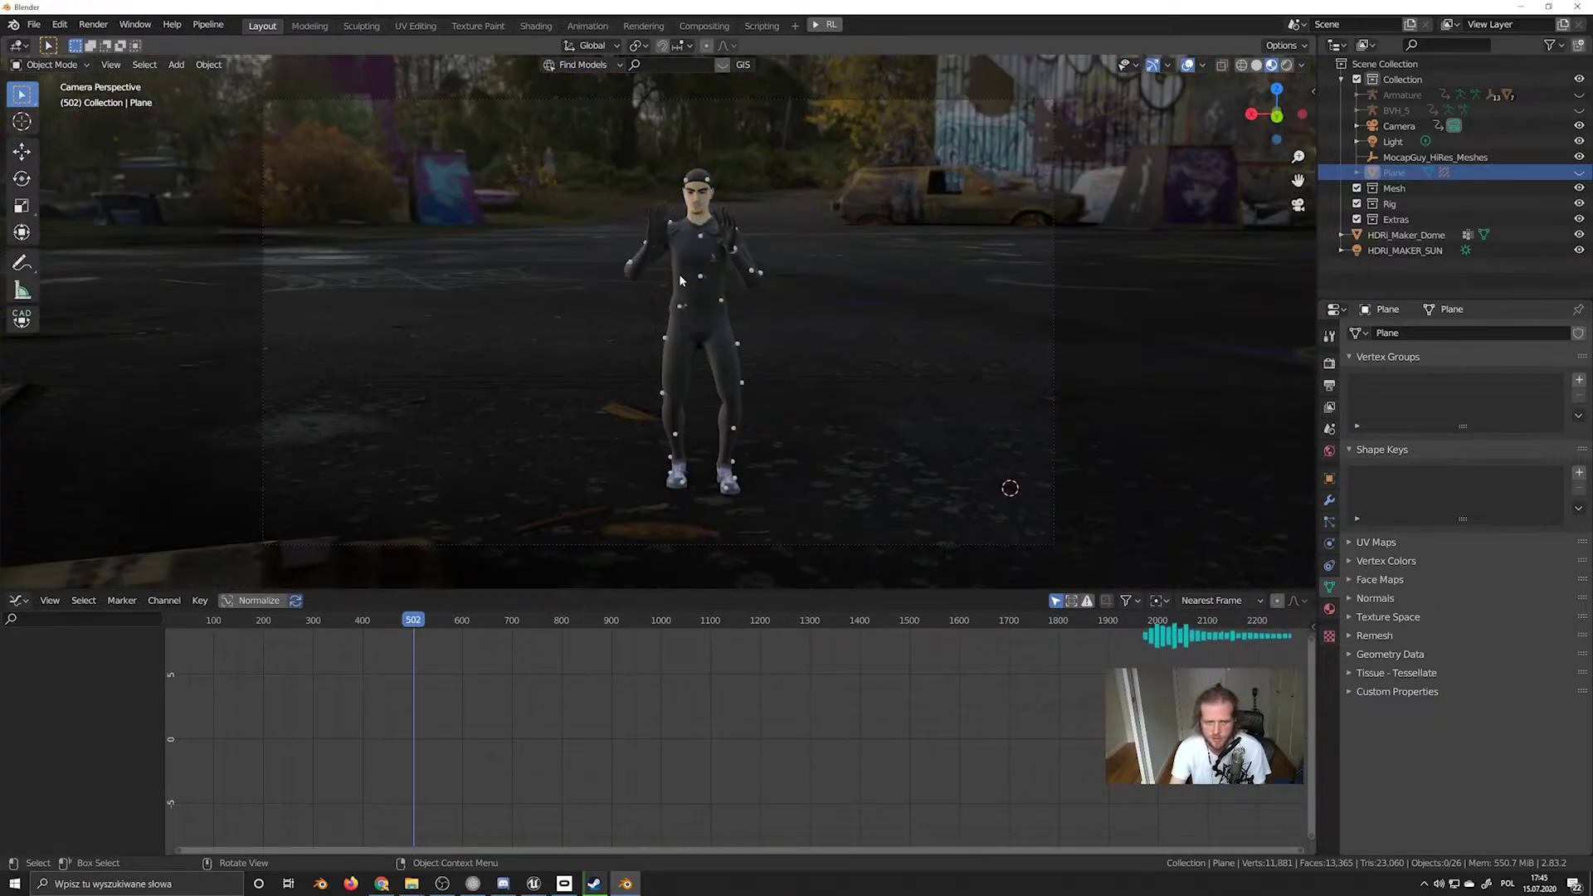
left_click(326, 620)
left_click_drag(306, 624, 422, 614)
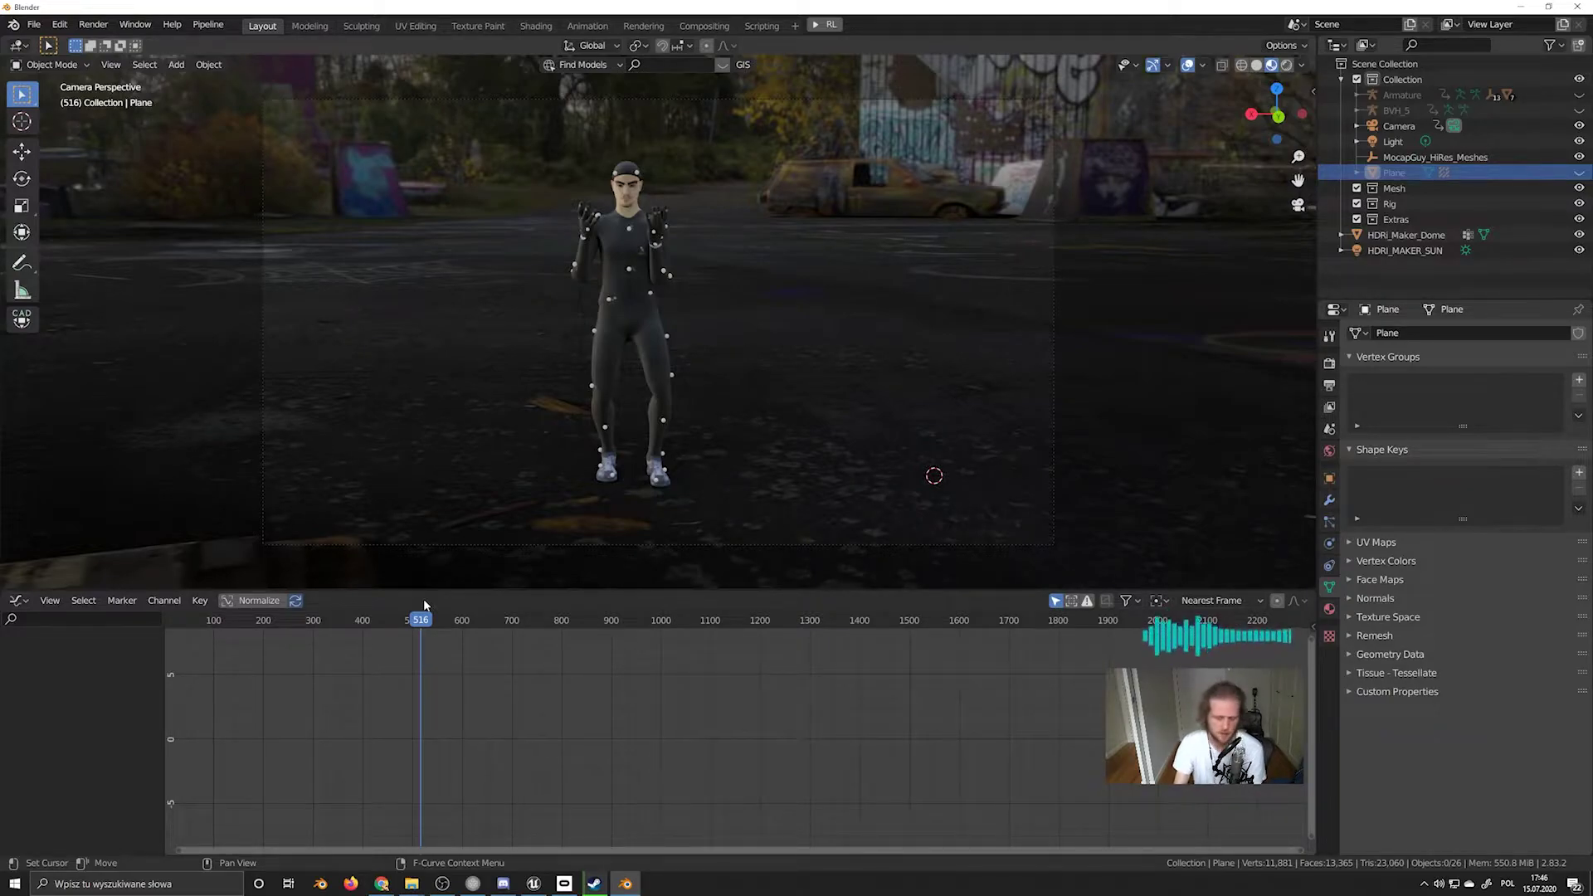
Launch Reflector 3 to mirror the phone's face capture app, and place its window beside the scene
key("super")
type("ref")
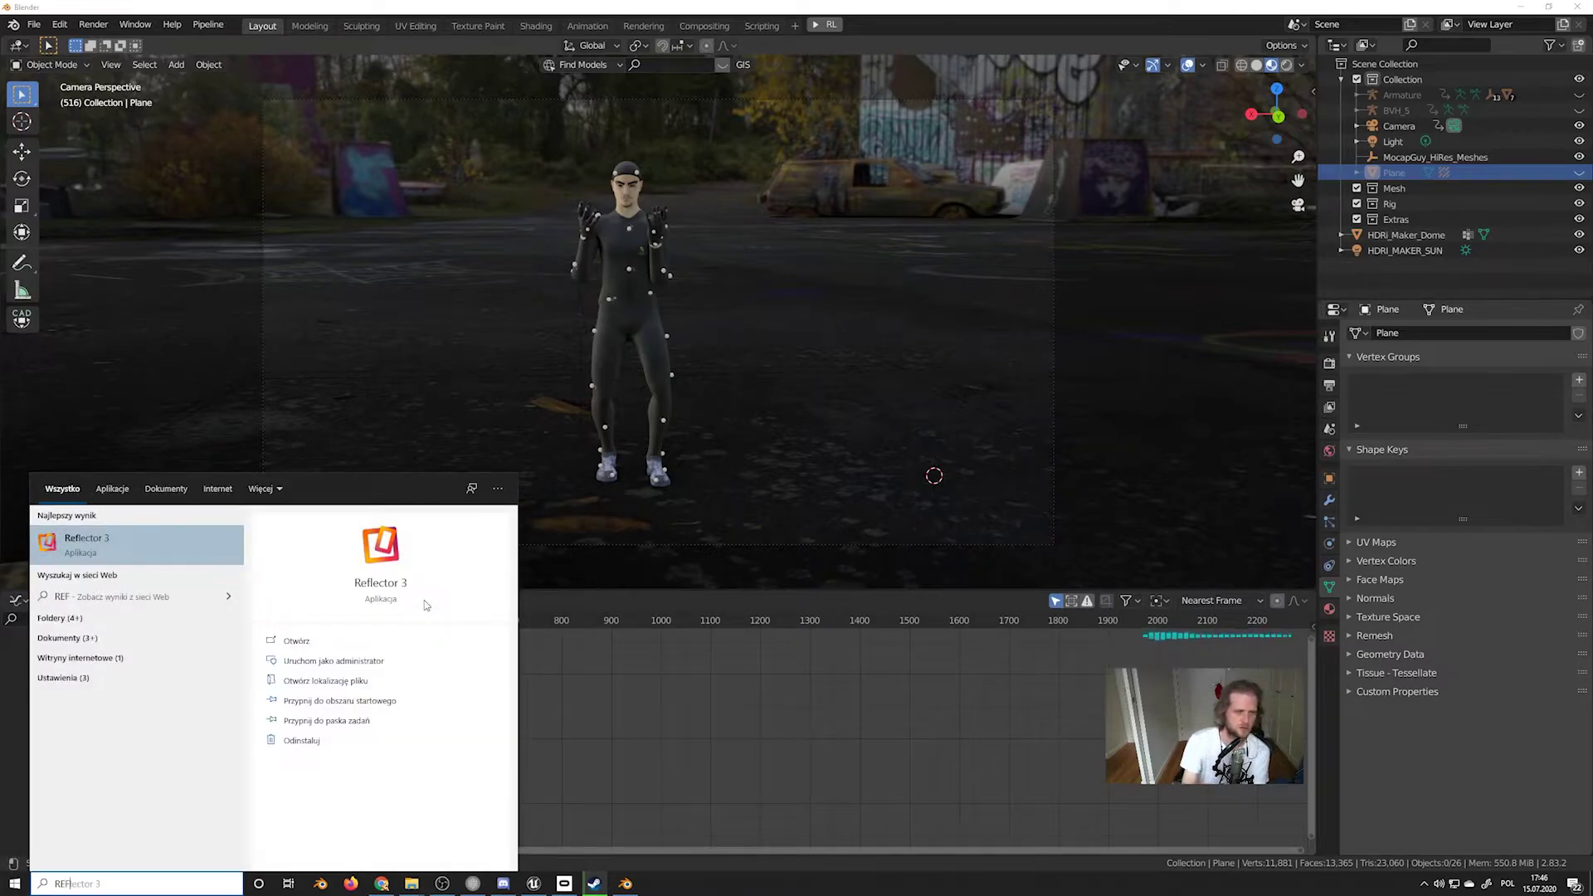
key("Return")
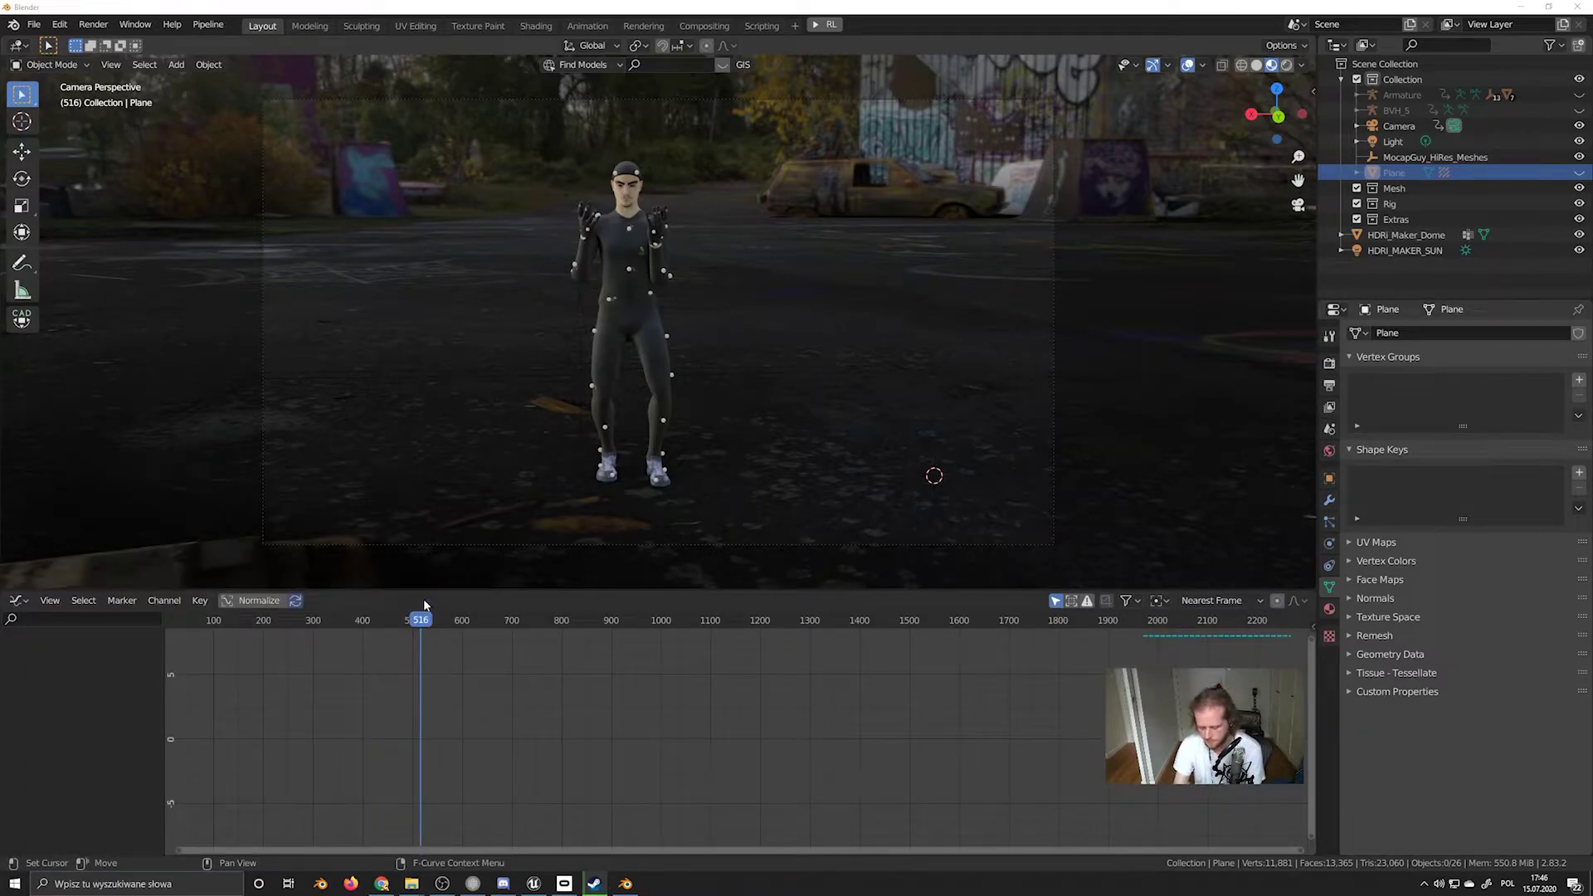
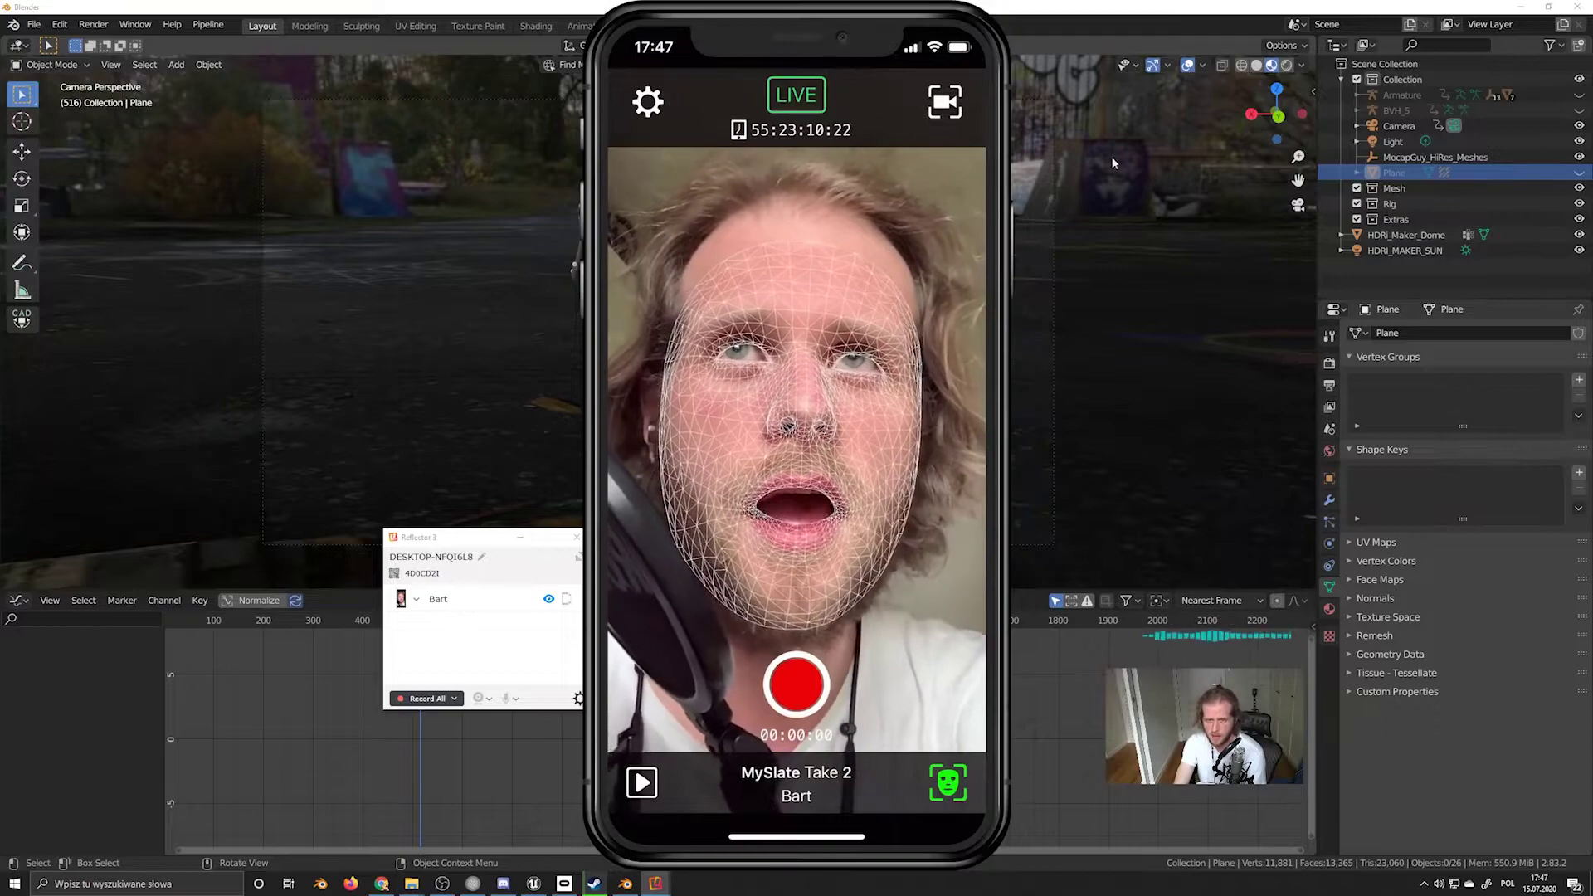
key("super+Right")
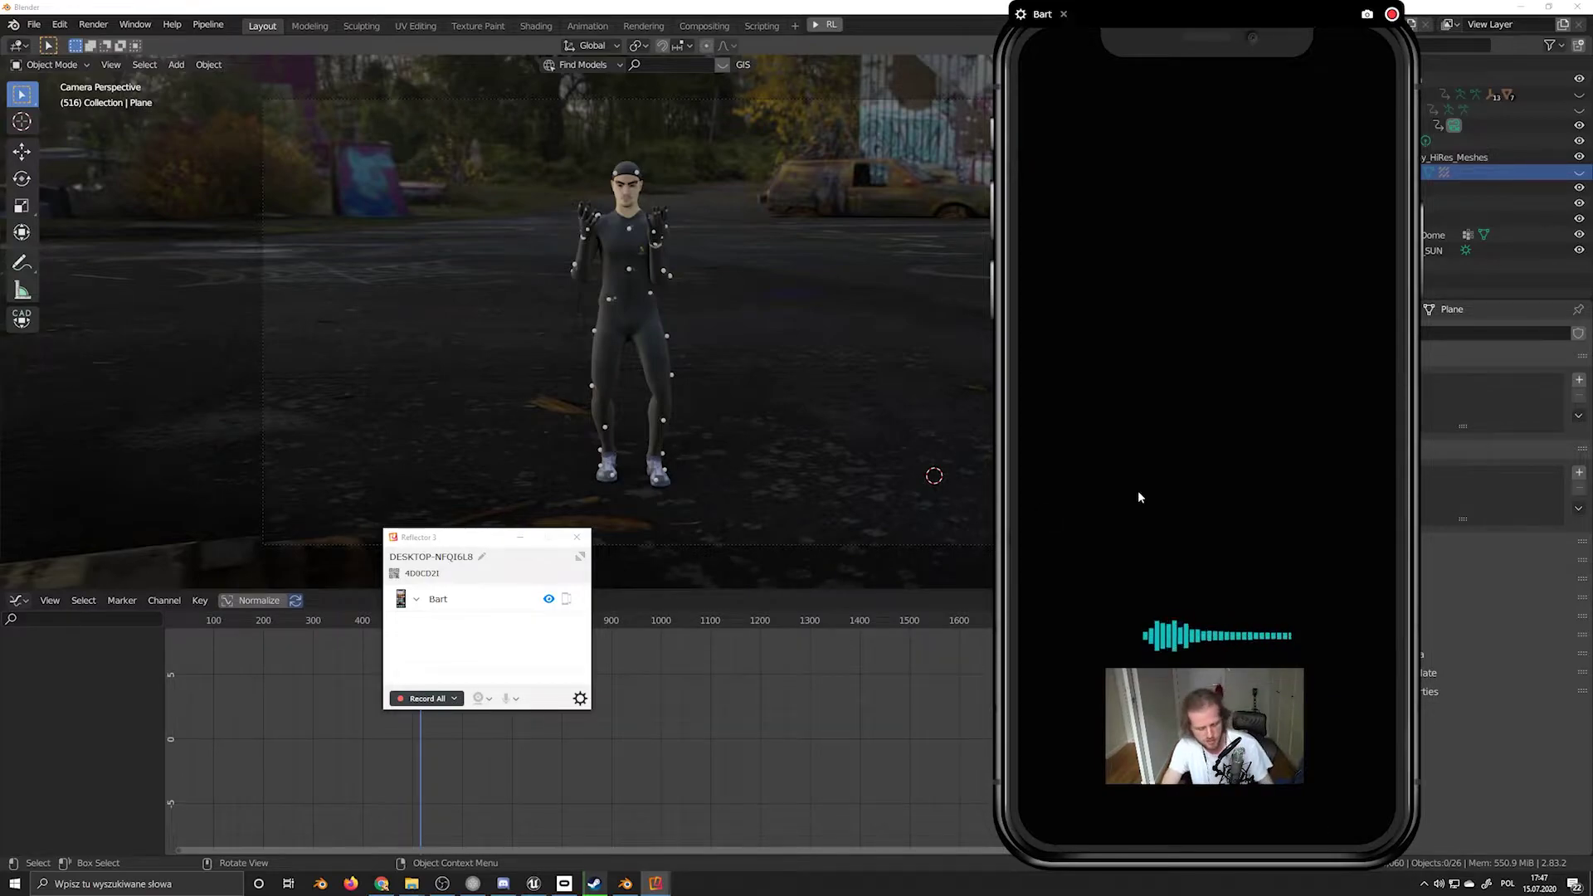
Start a new default scene in Blender without saving the current file
left_click(34, 24)
left_click(187, 42)
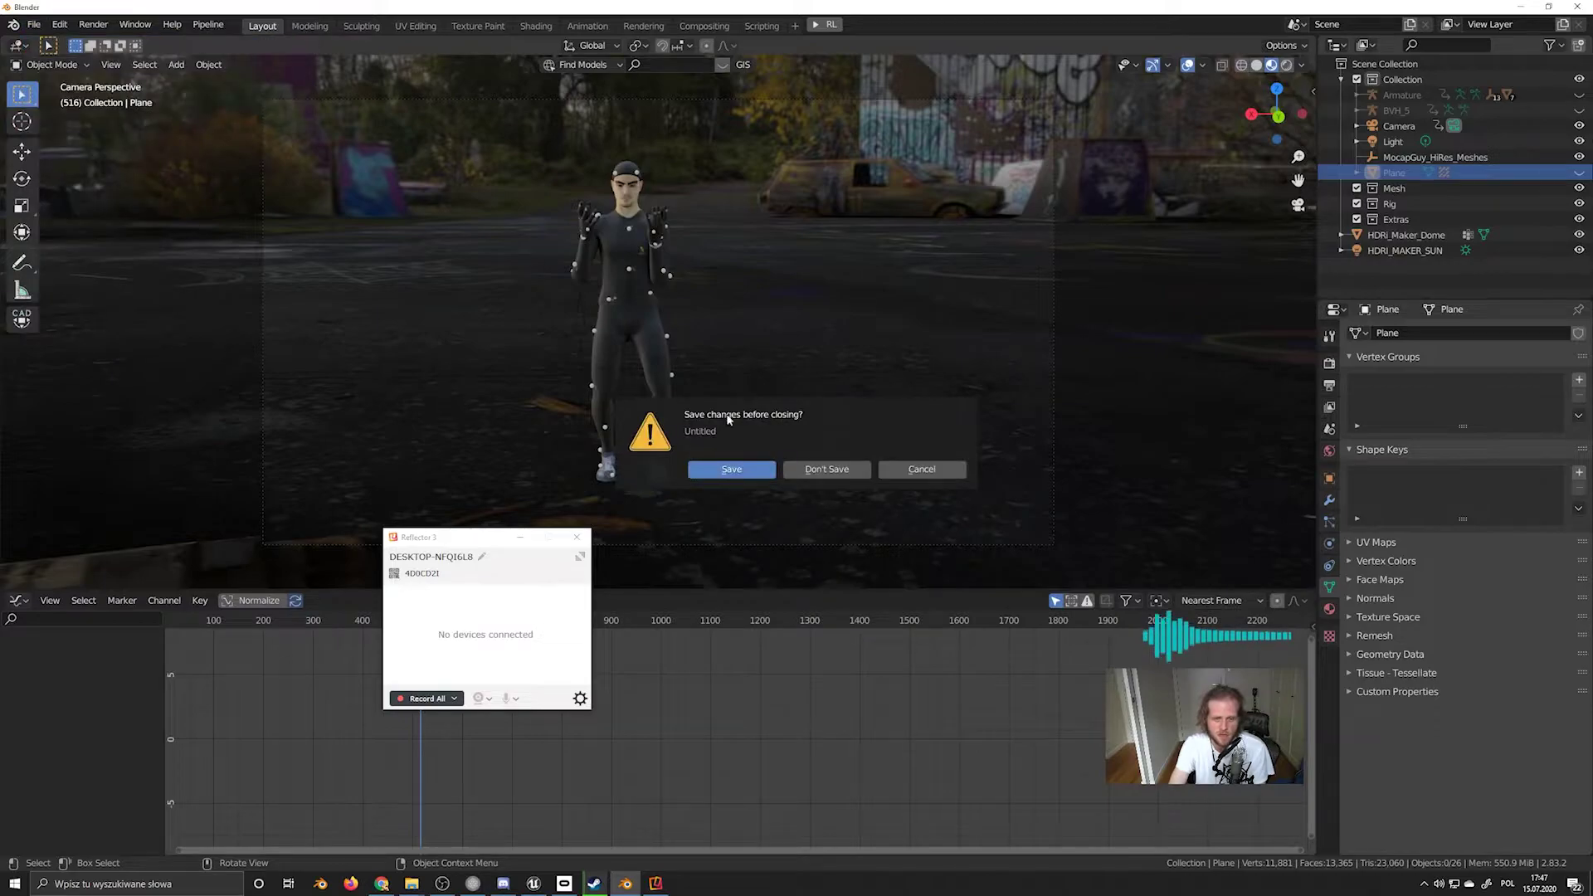
left_click(804, 468)
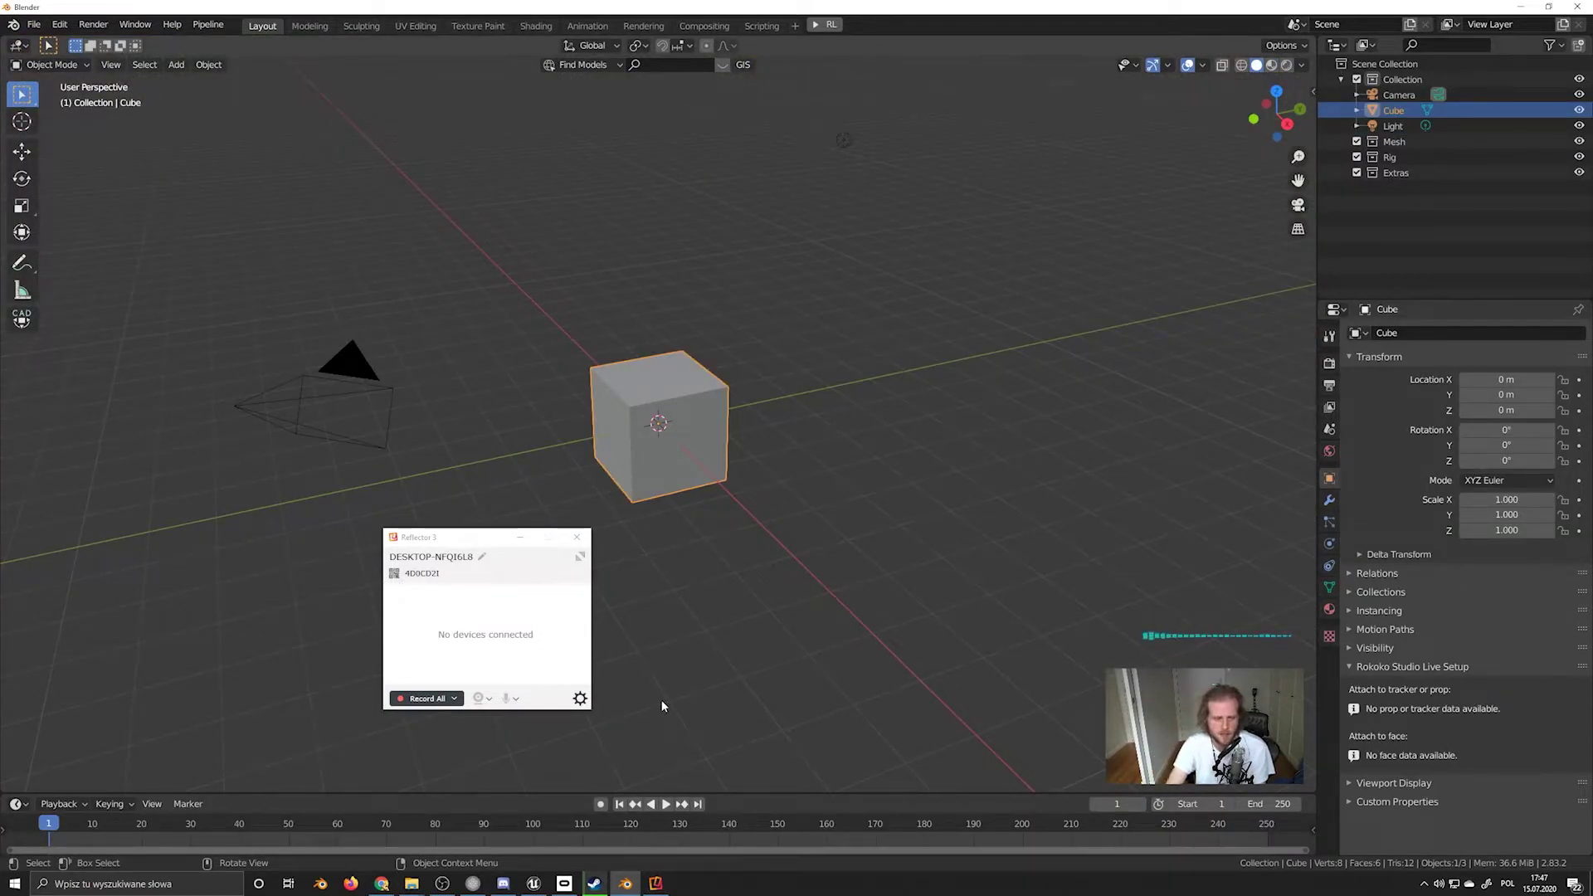
Switch to the Unreal Editor project, minimize Reflector 3 and maximize the editor window
key("super")
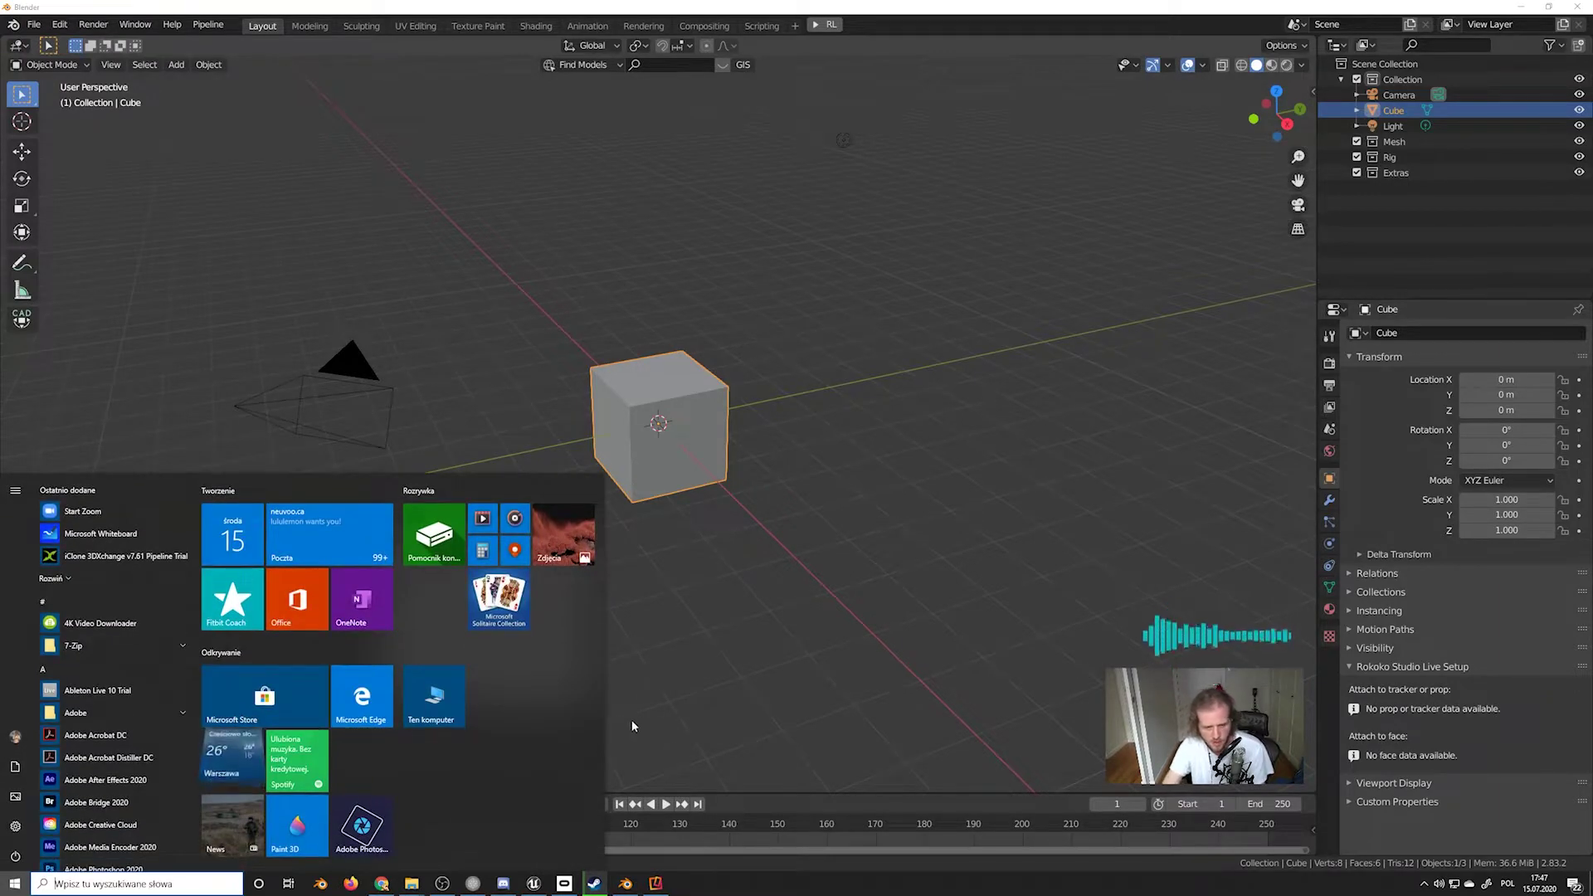
left_click(535, 884)
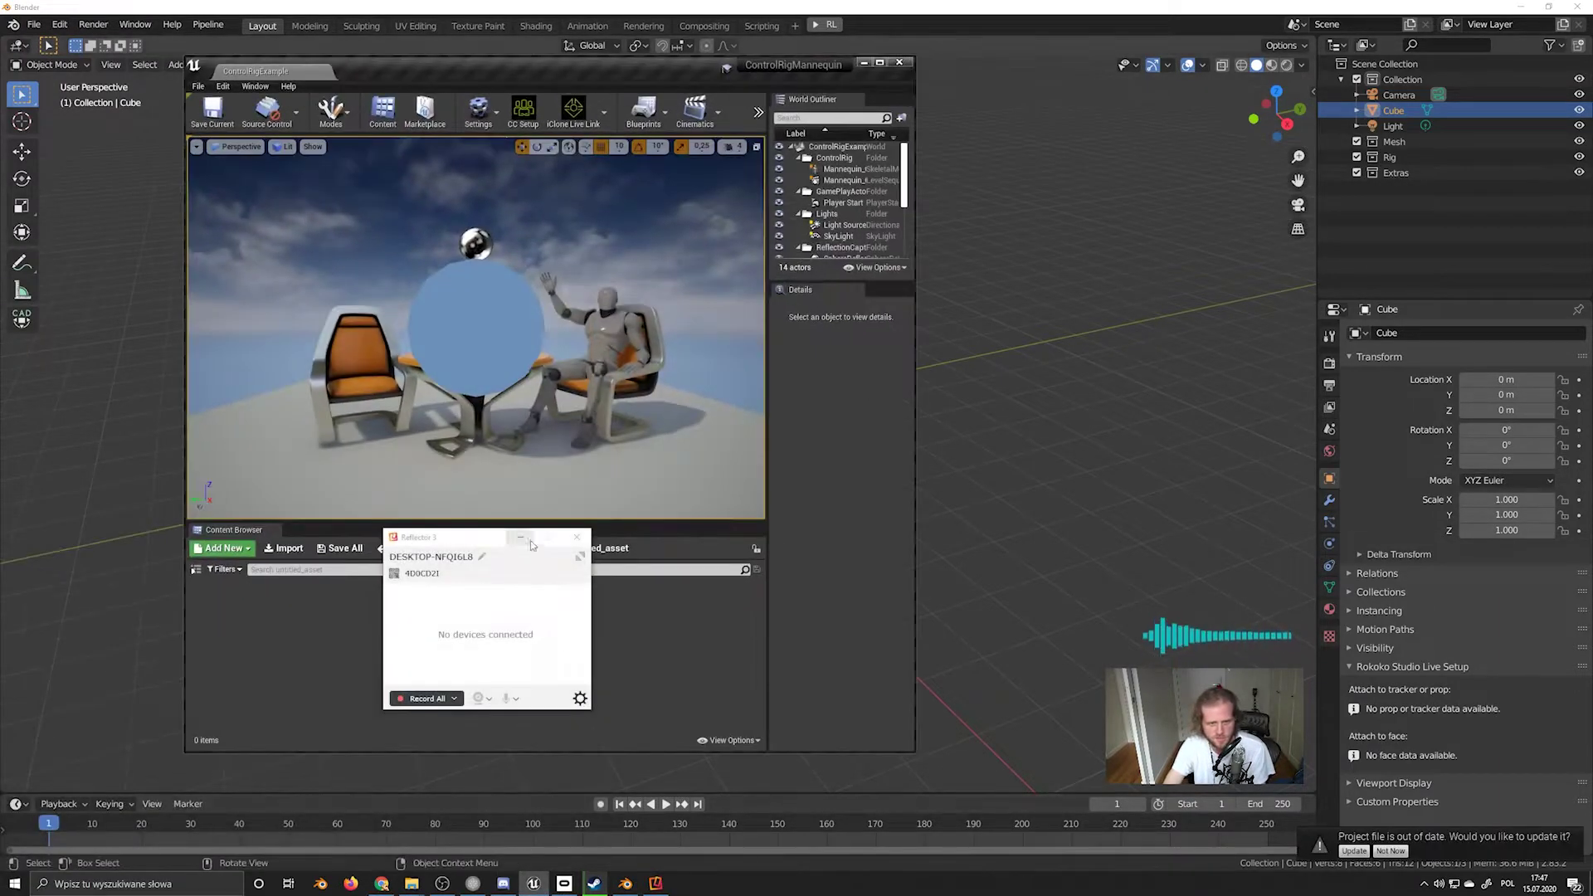
left_click(521, 537)
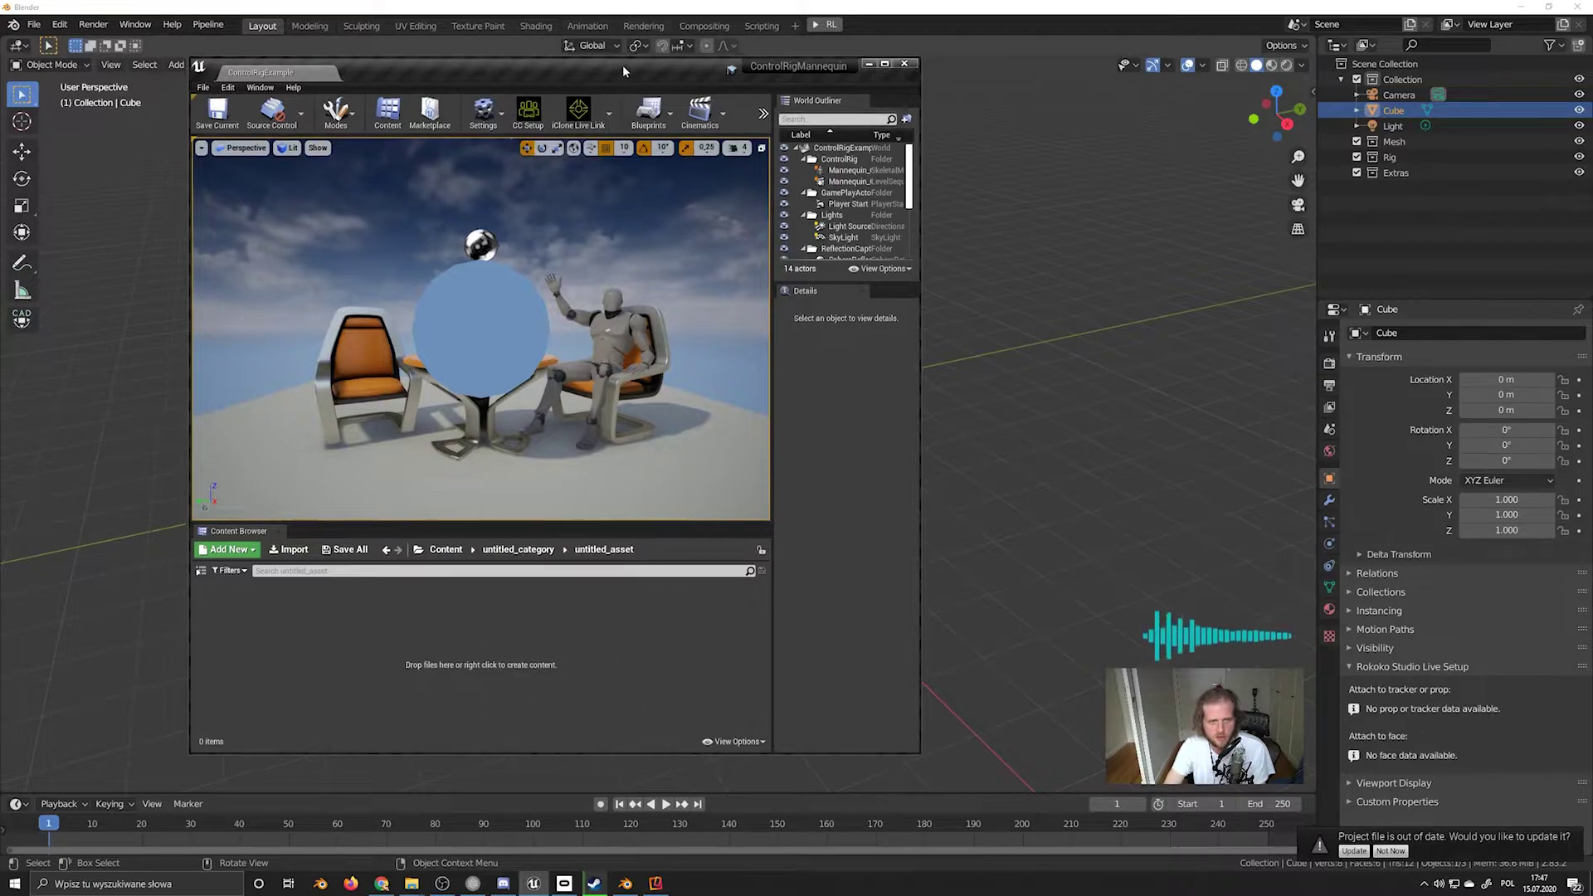
left_click_drag(622, 65, 1122, 68)
double_click(1122, 68)
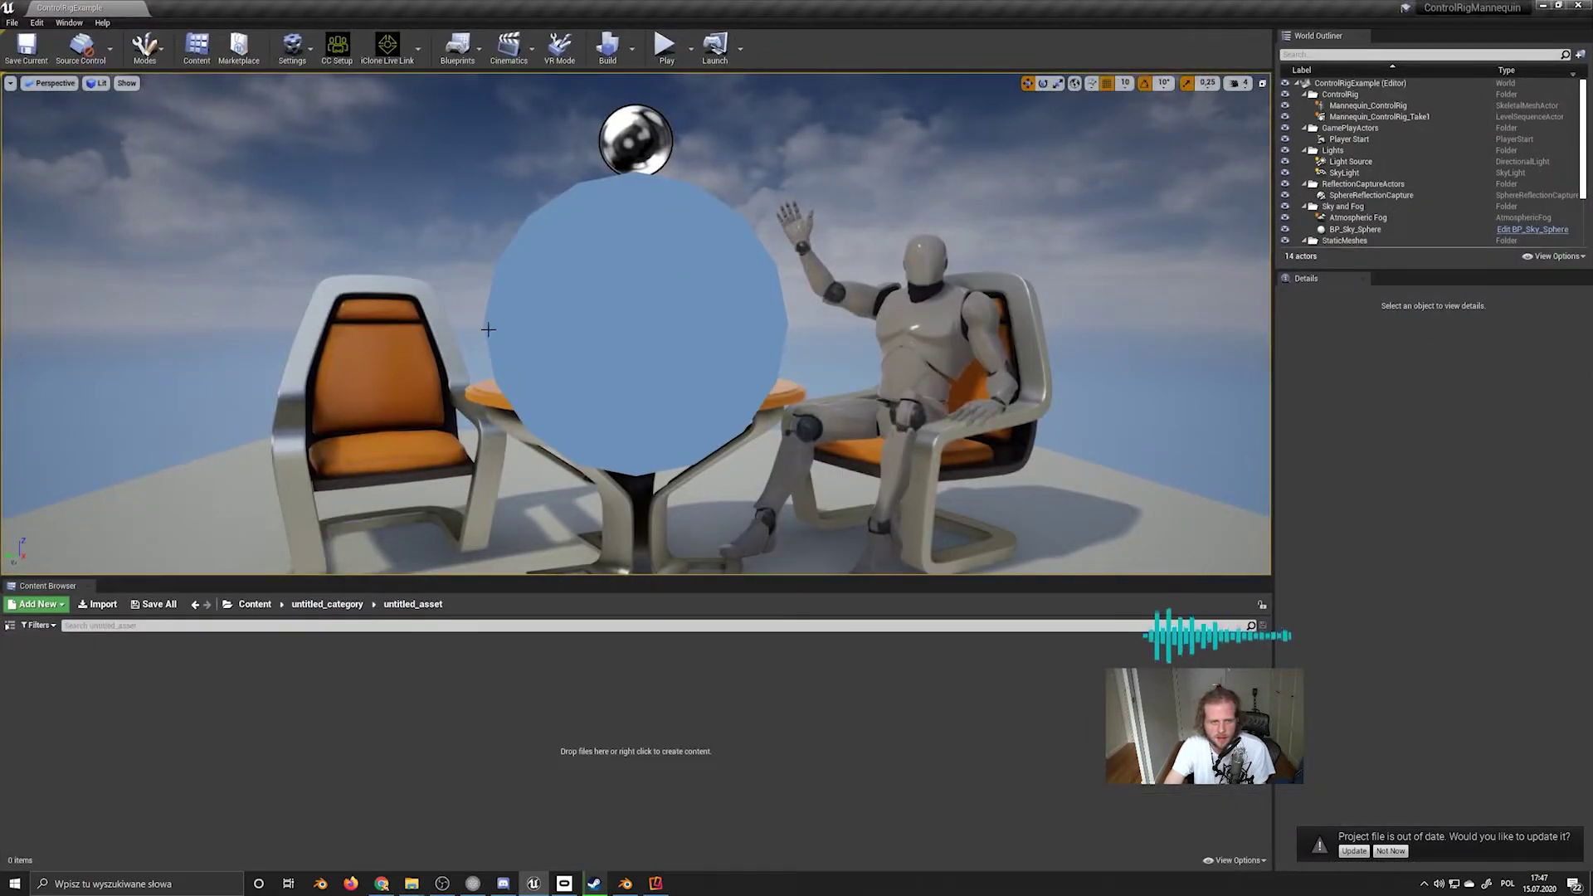
Look over the ControlRigExample level from farther away and go back to the root Content folder
scroll(673, 351, "down", 8)
right_click_drag(672, 352, 854, 406)
key("alt+Left")
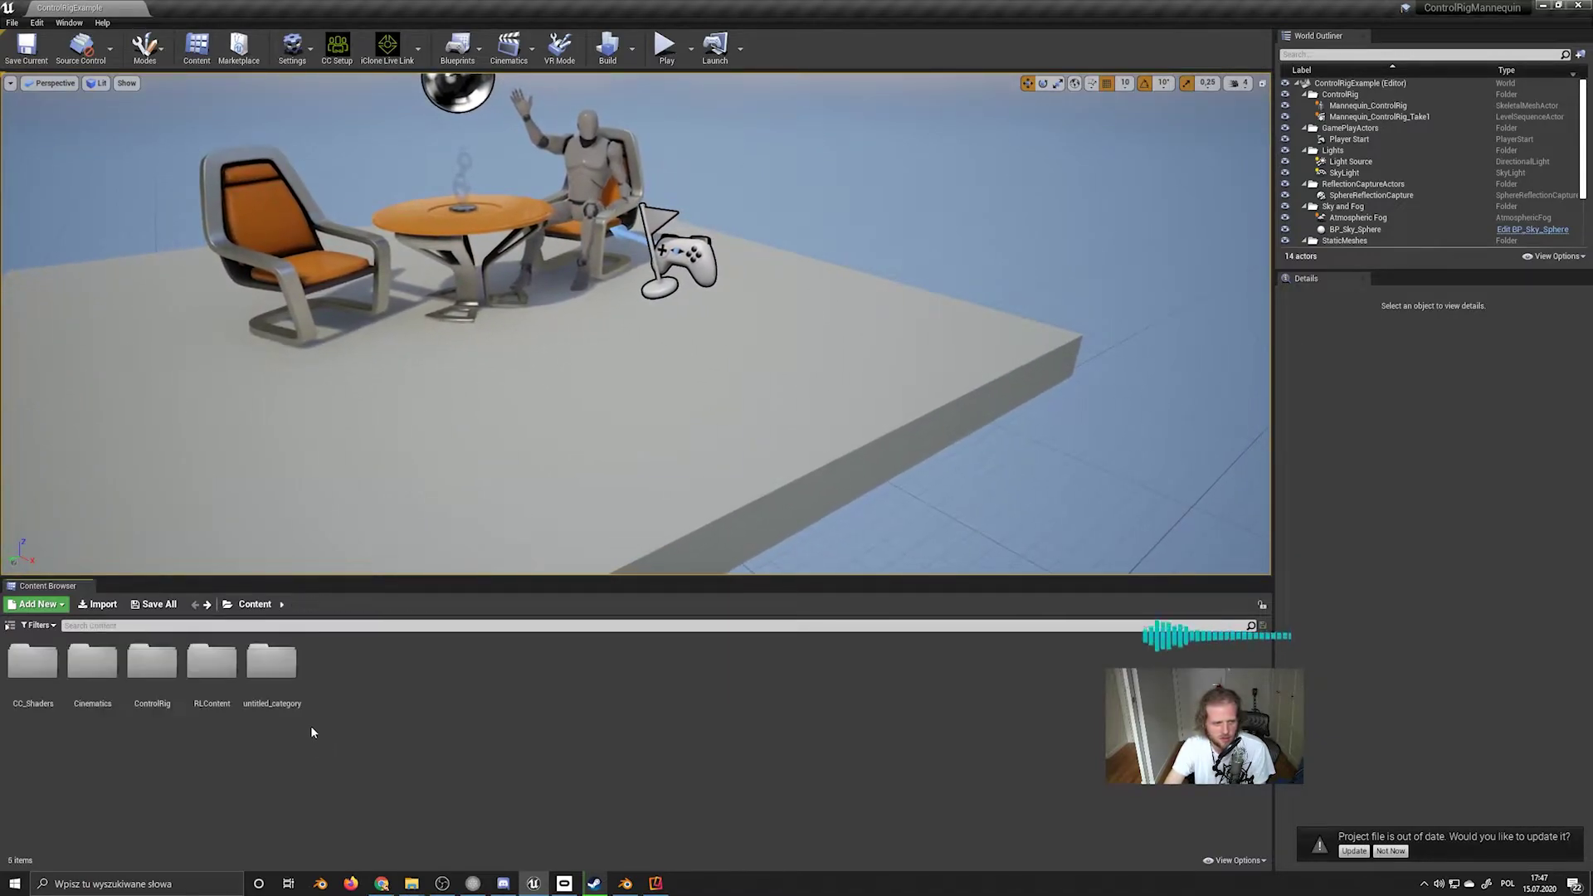
right_click_drag(647, 480, 656, 406)
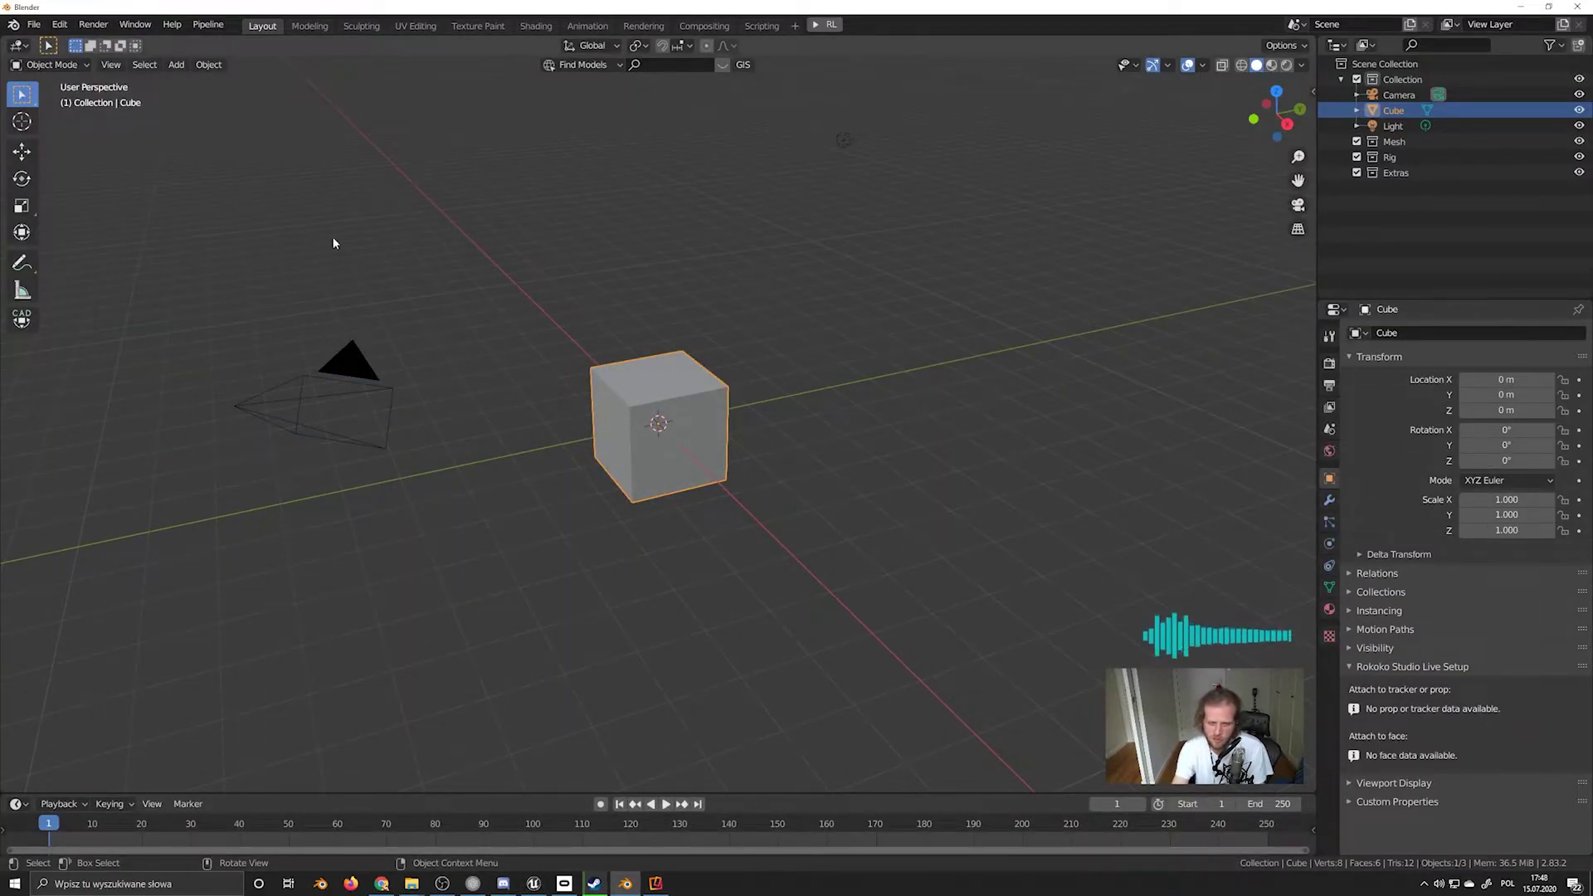
Switch to Blender, view the FBX export settings for the default scene, and cancel the export
left_click(820, 595)
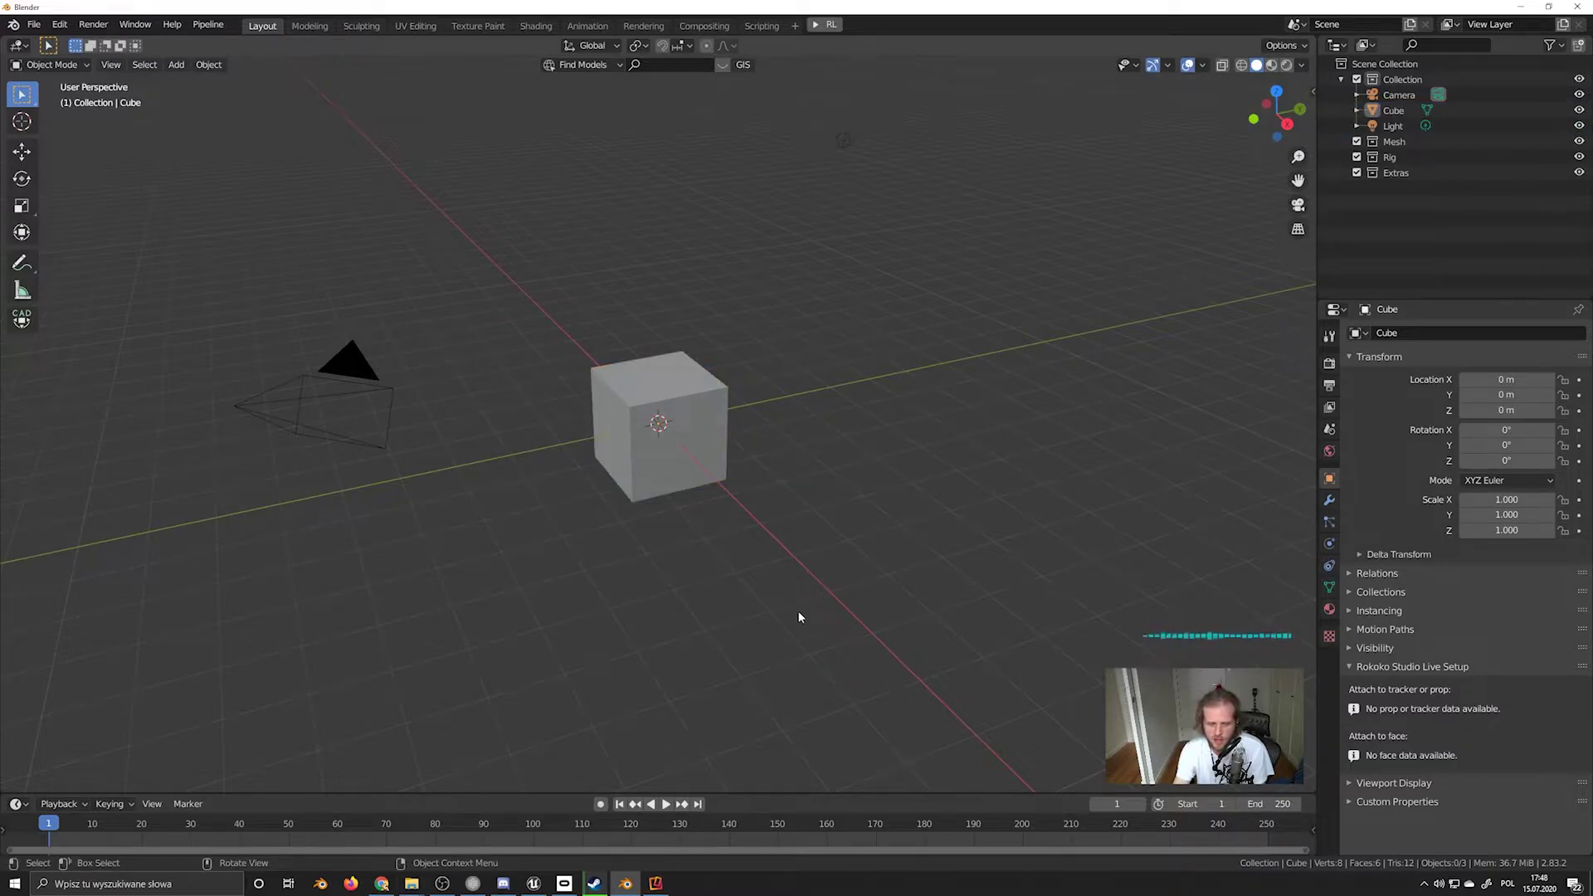
left_click(34, 24)
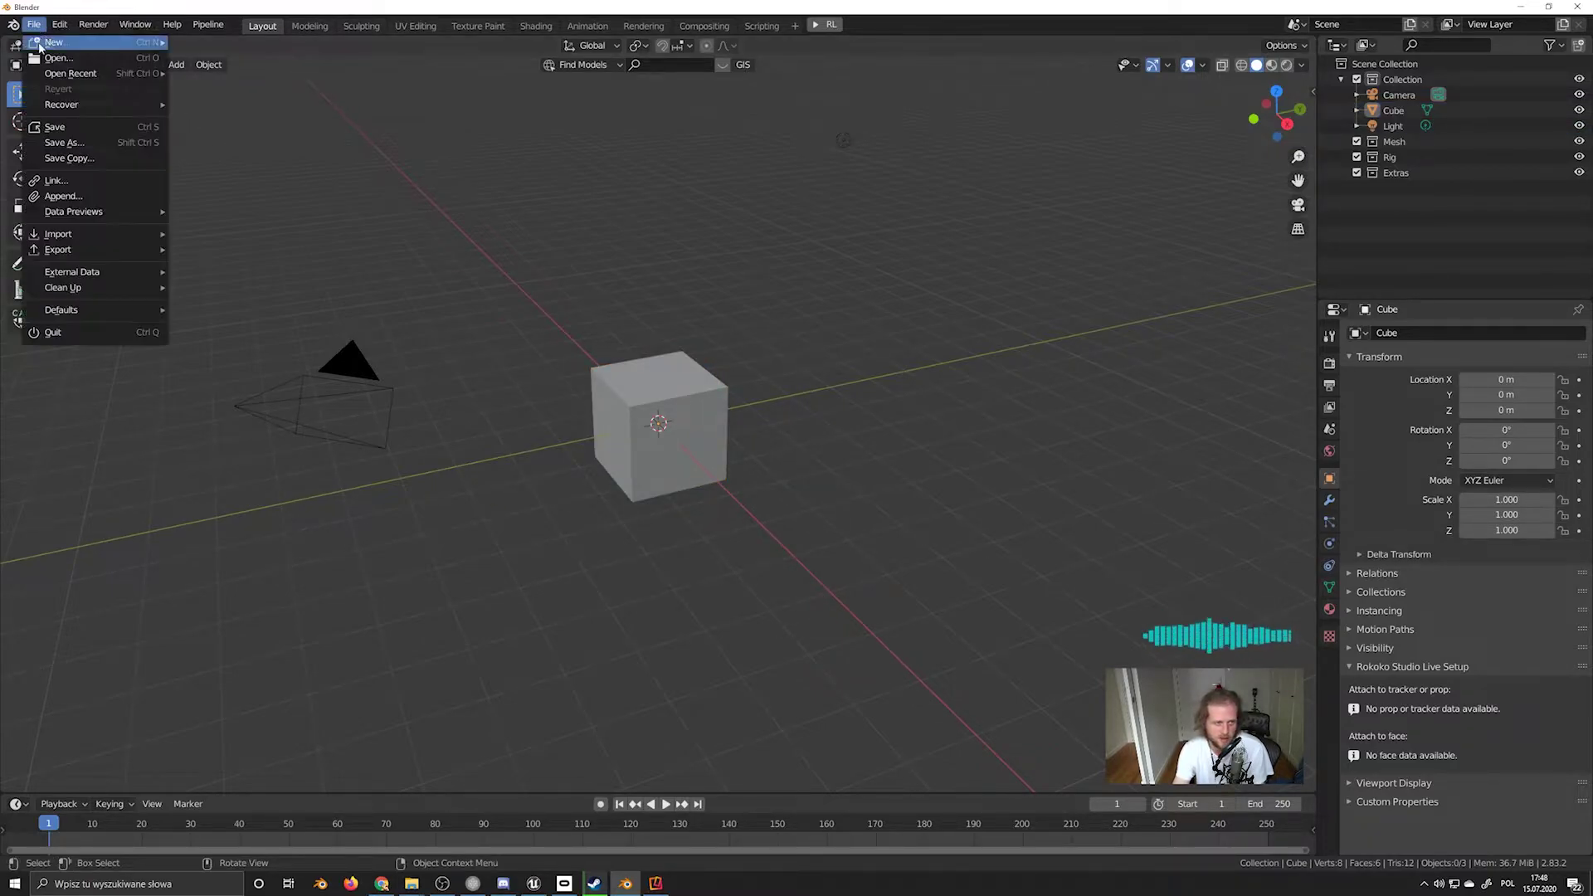
mouse_move(74, 249)
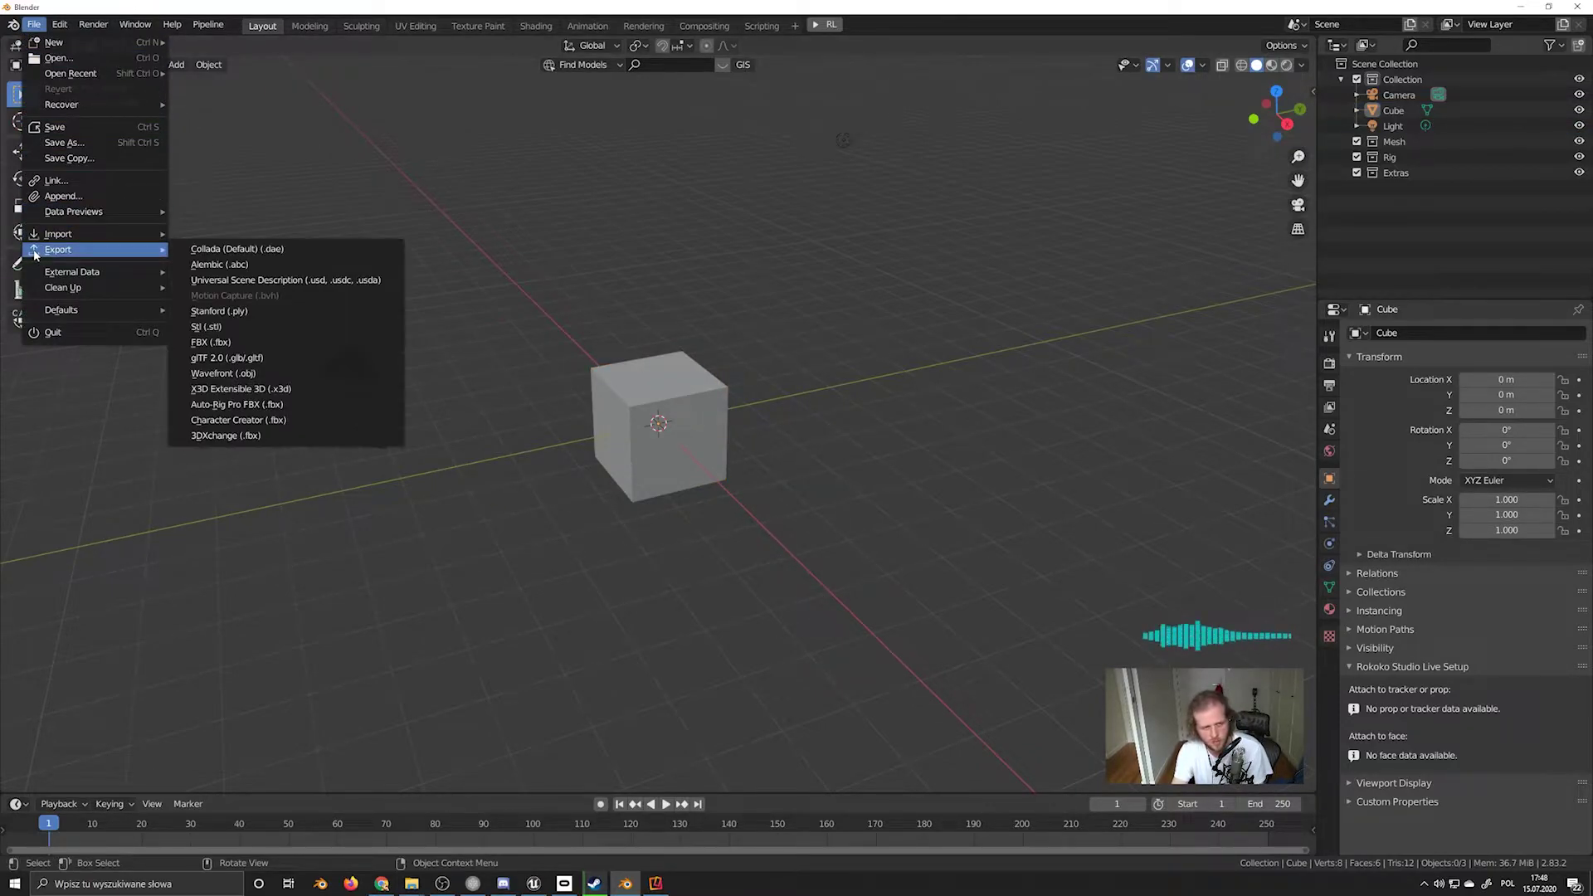
left_click(232, 342)
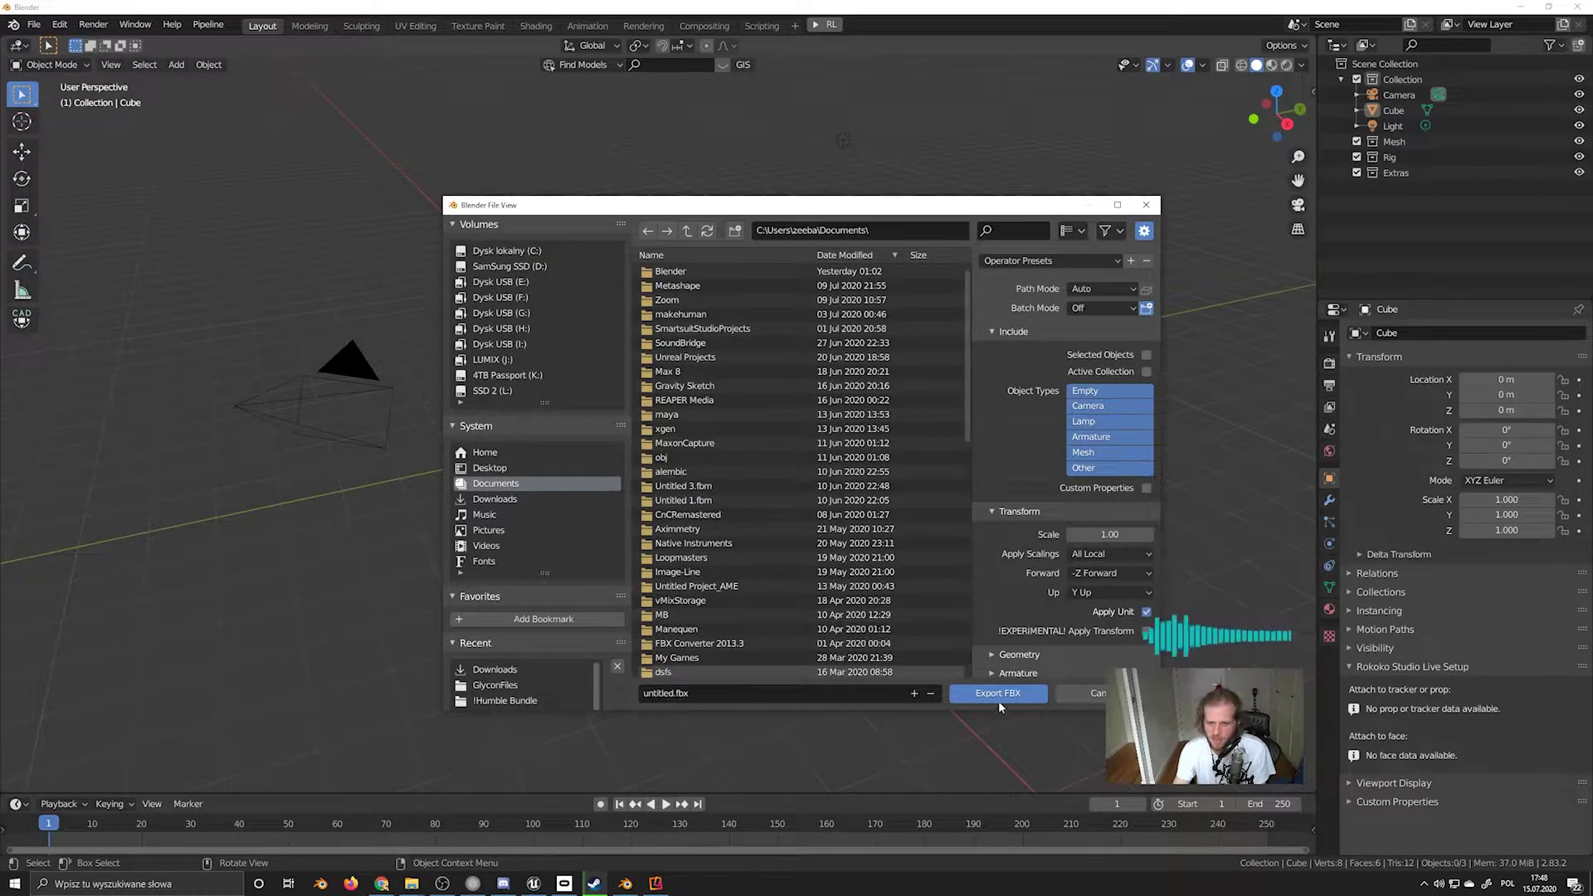
left_click(1066, 693)
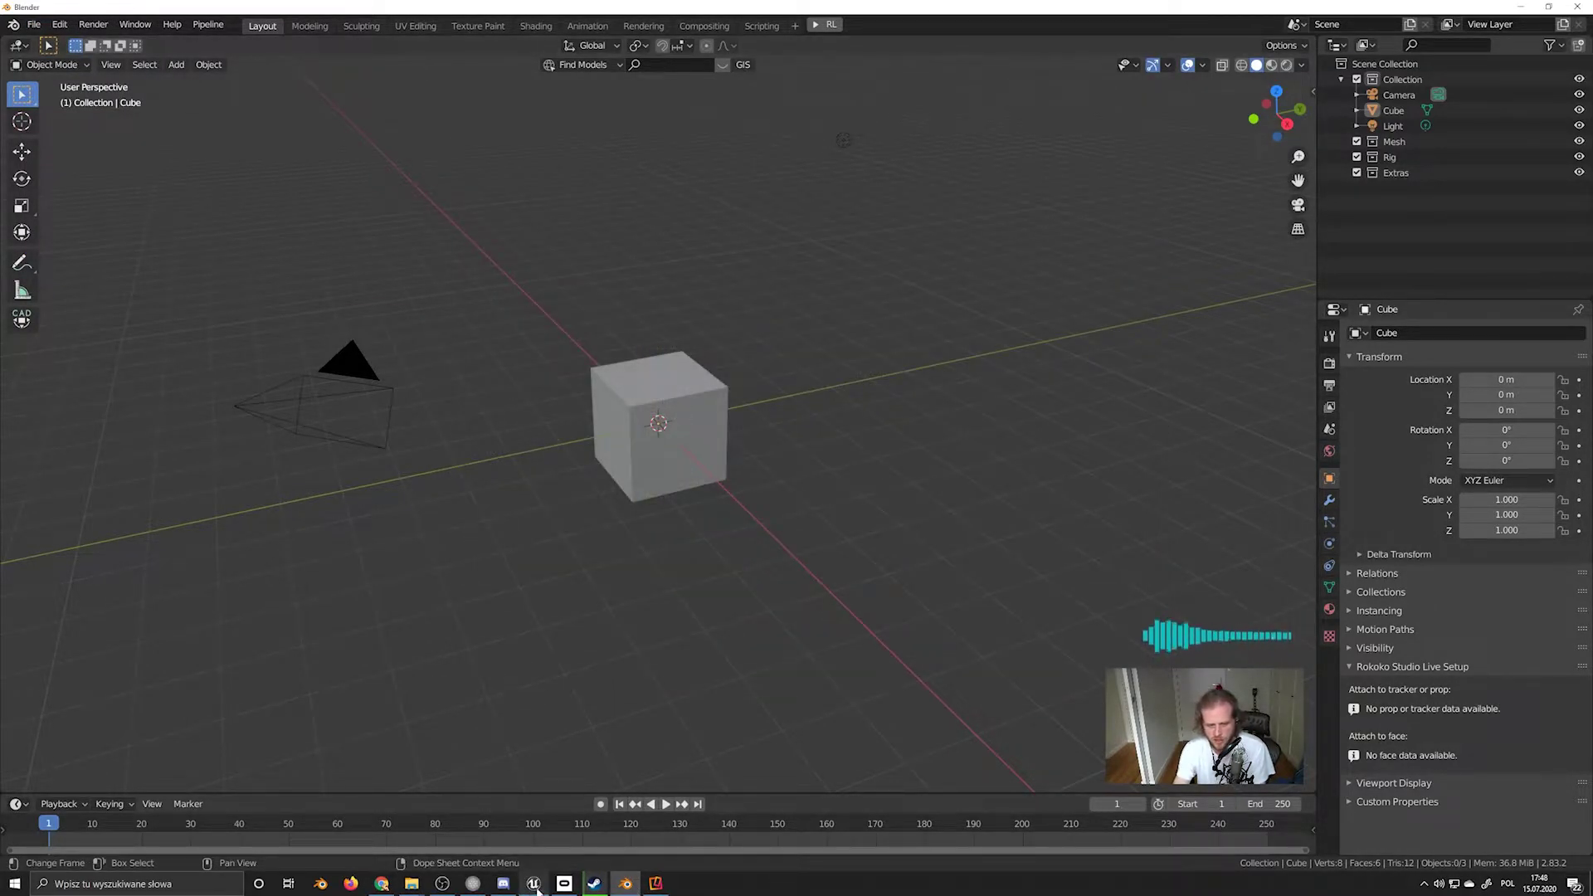
Switch to Unreal Editor, update the outdated project file and check the untitled_category folder
left_click(535, 884)
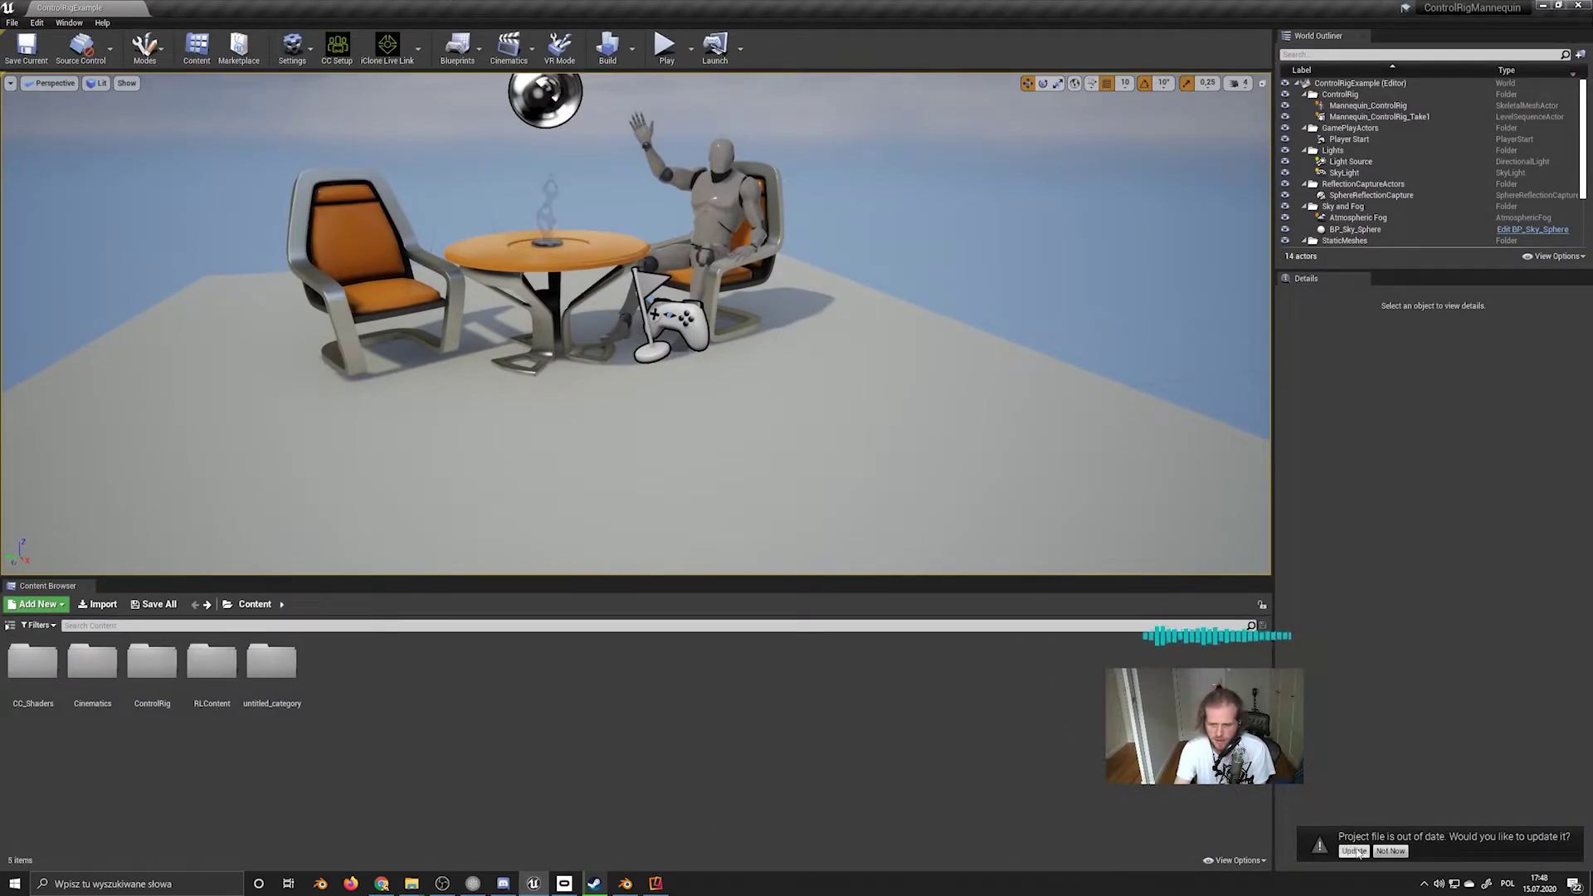
left_click(1353, 851)
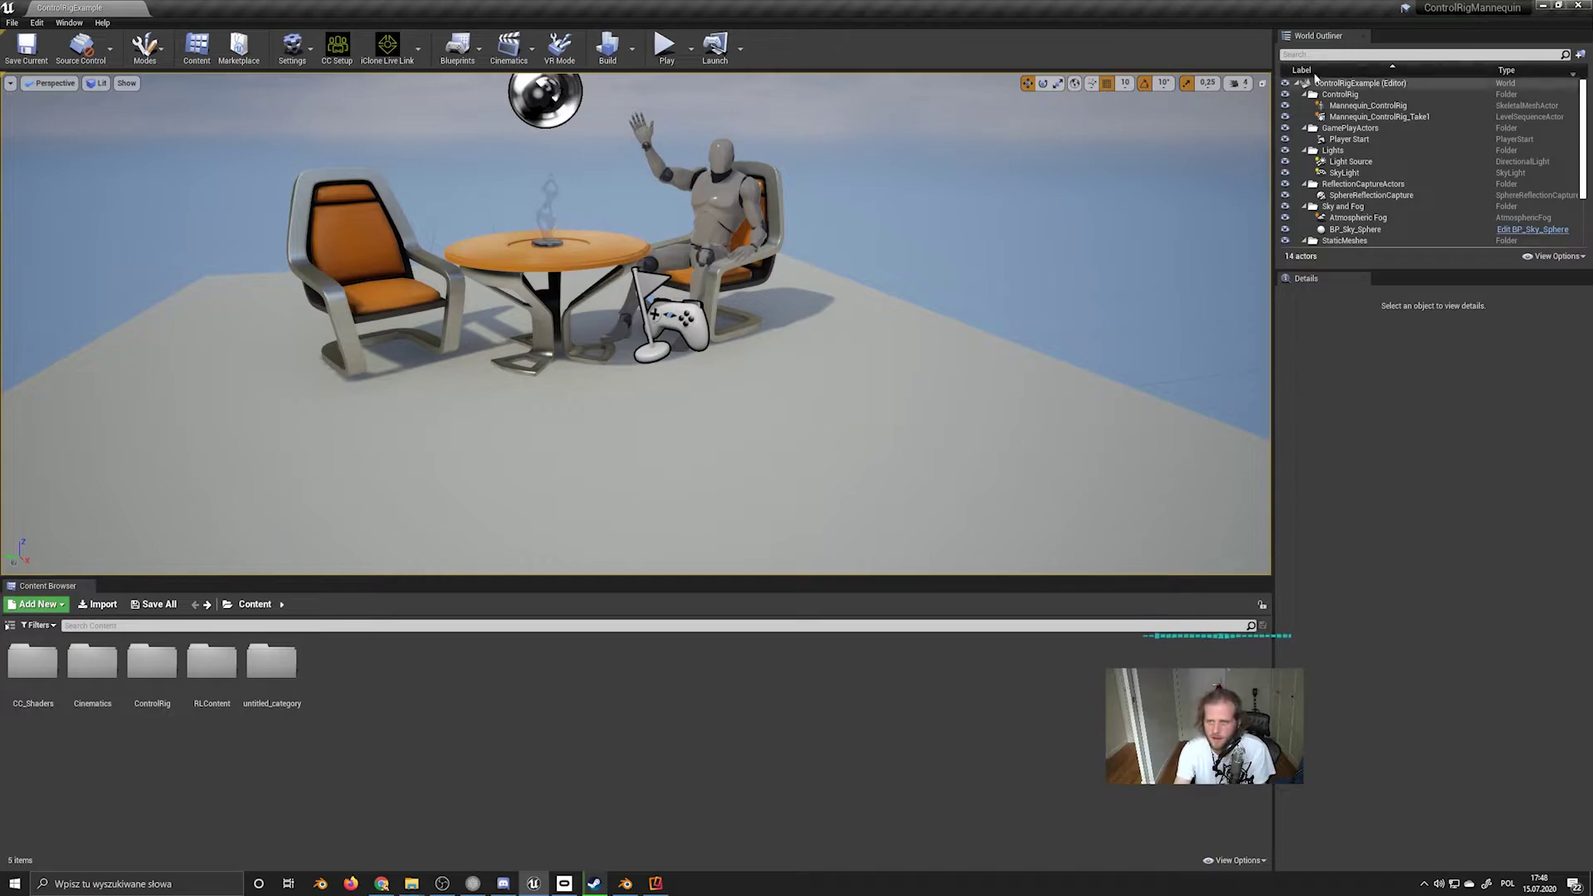
left_click(292, 660)
double_click(292, 659)
key("alt+Left")
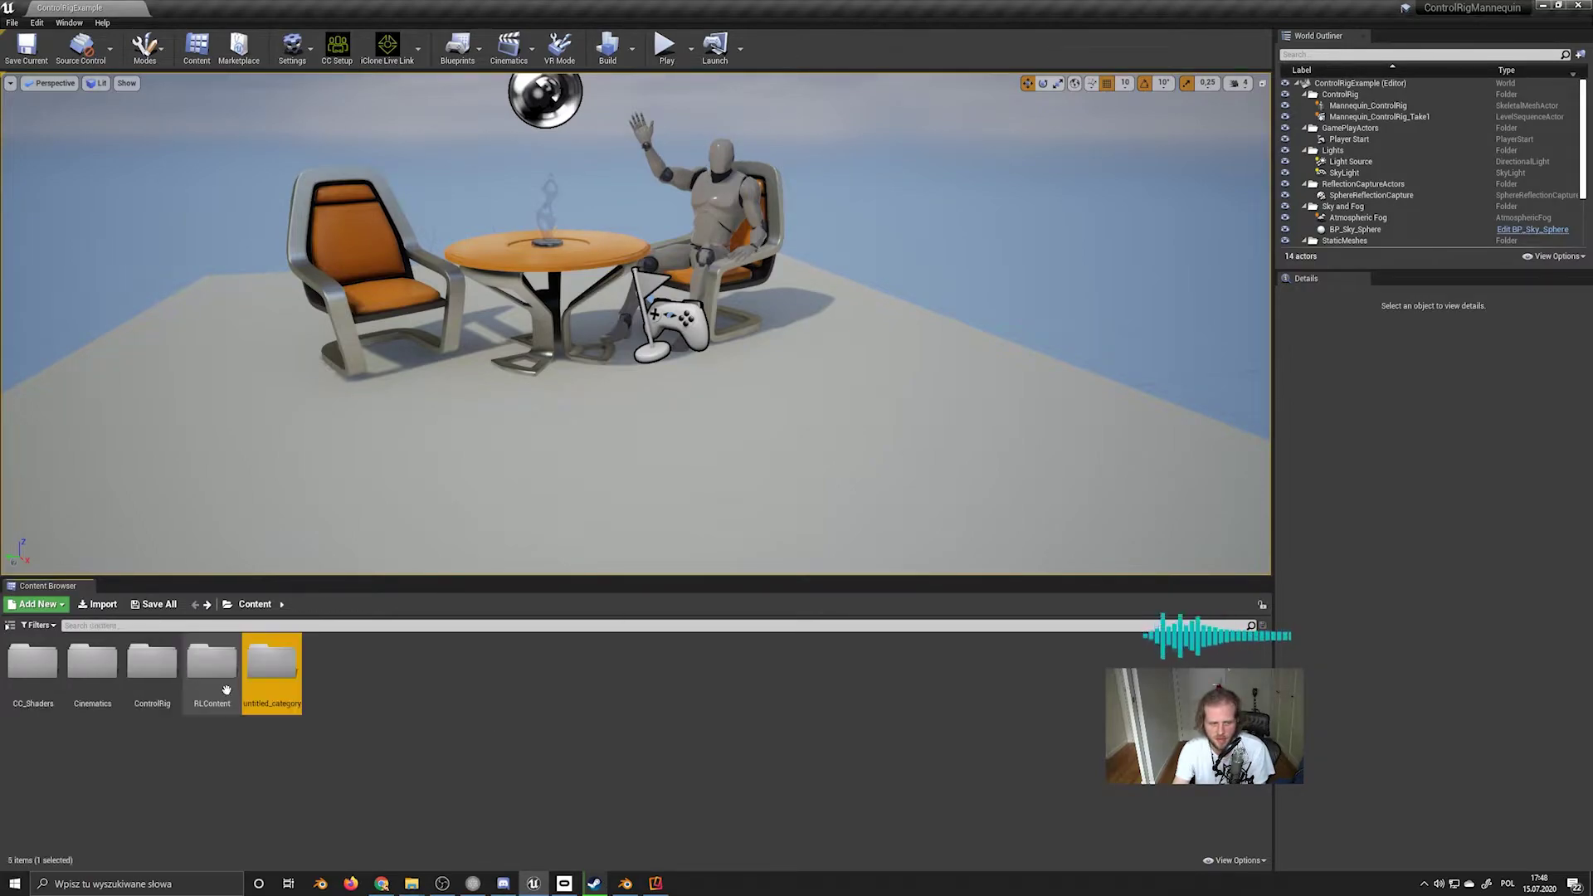
double_click(274, 674)
key("alt+Left")
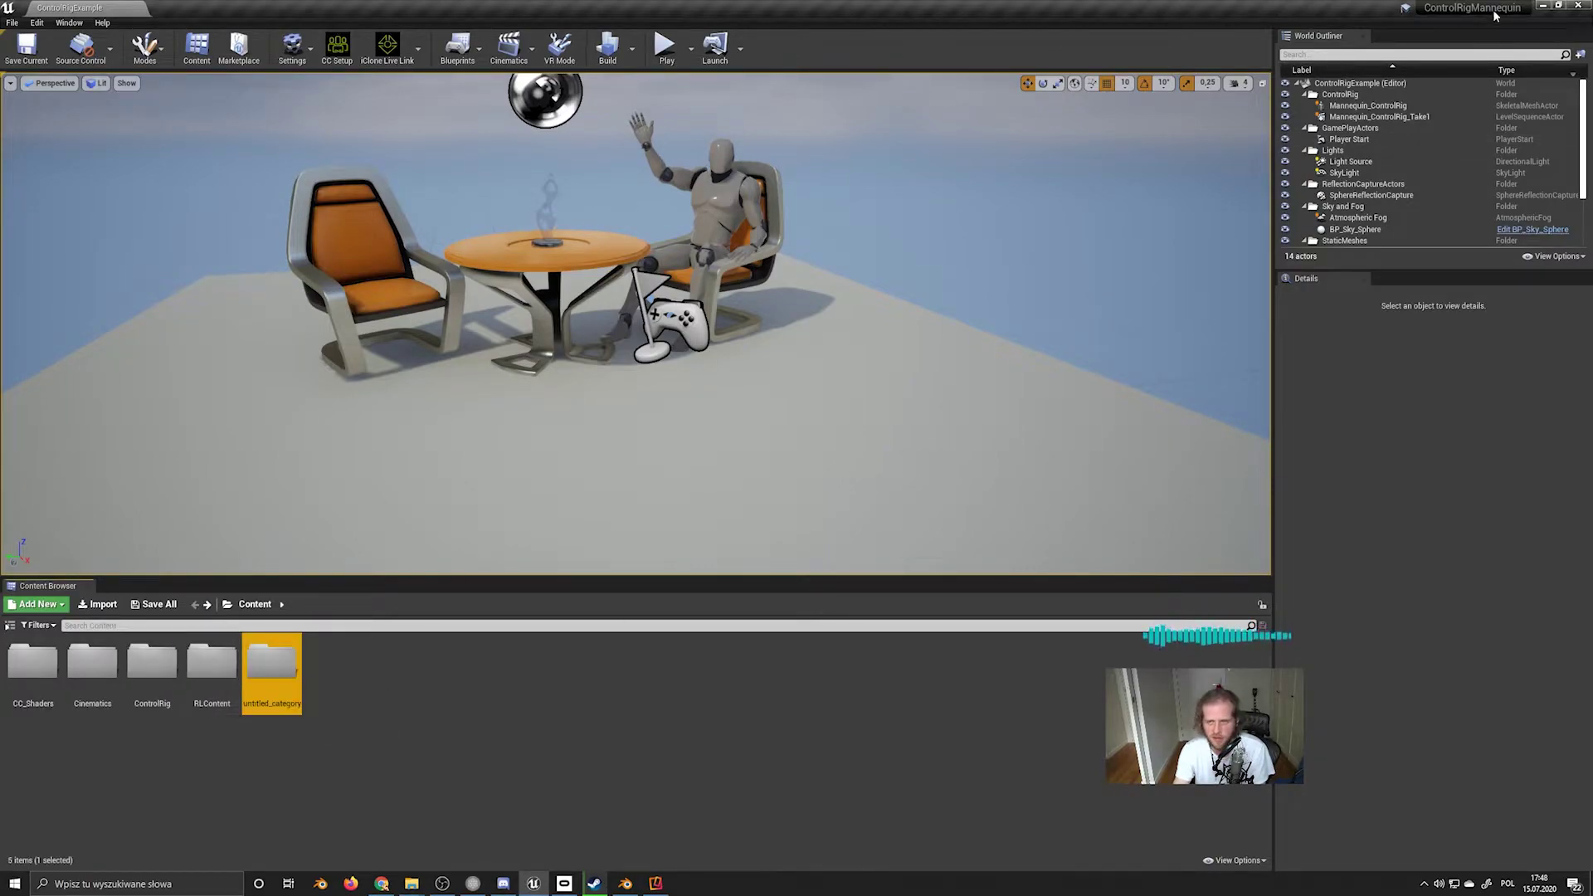
Switch to Blender and try to send the default cube to Unreal
left_click(1545, 7)
left_click(672, 428)
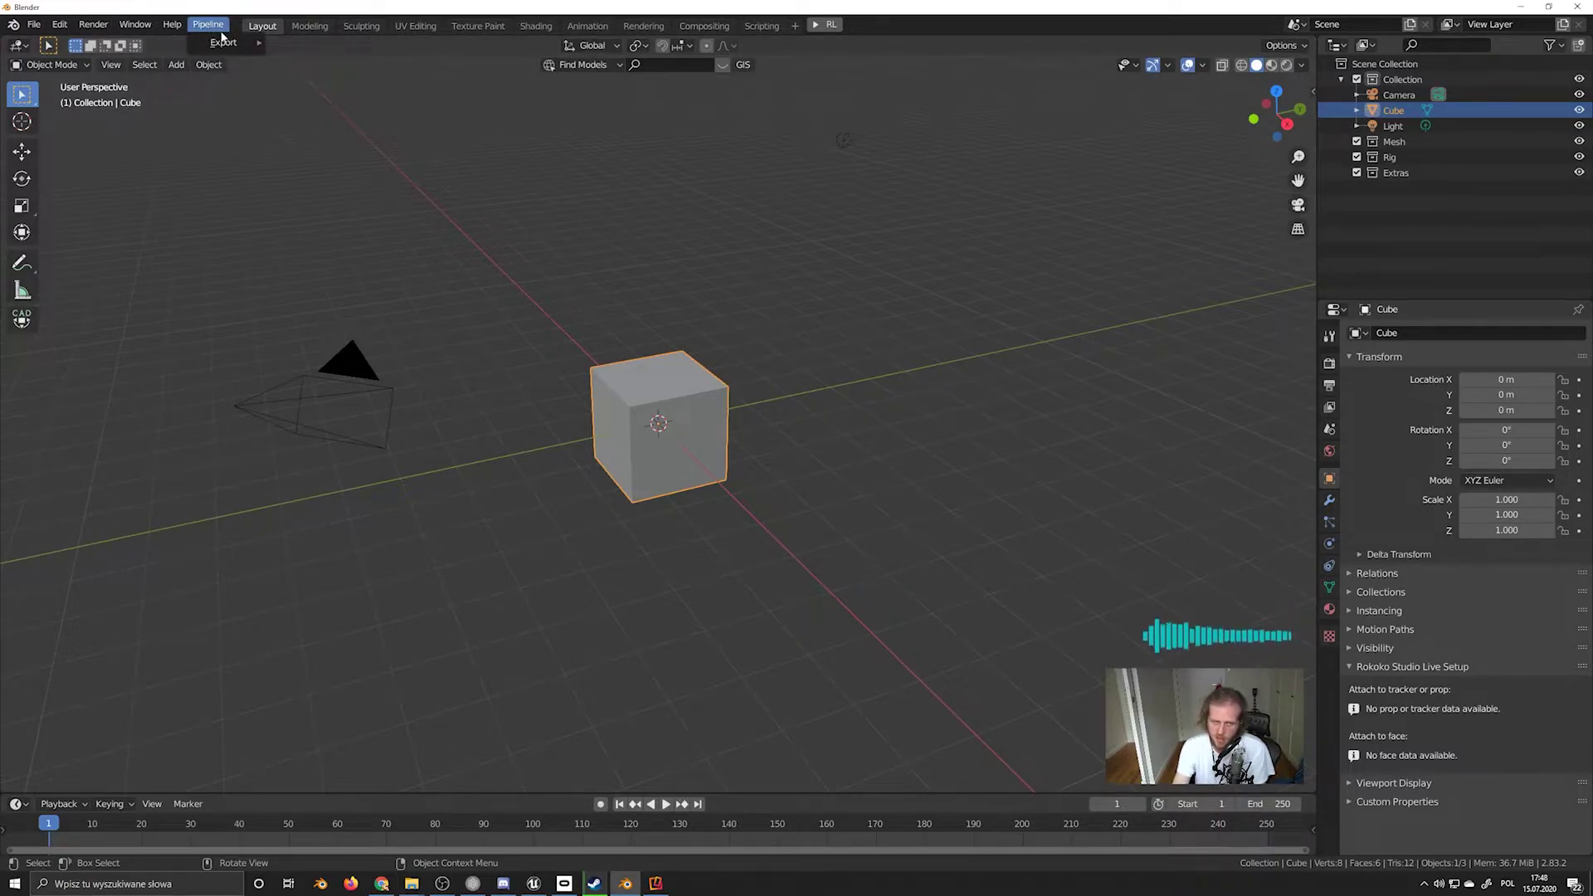
mouse_move(206, 50)
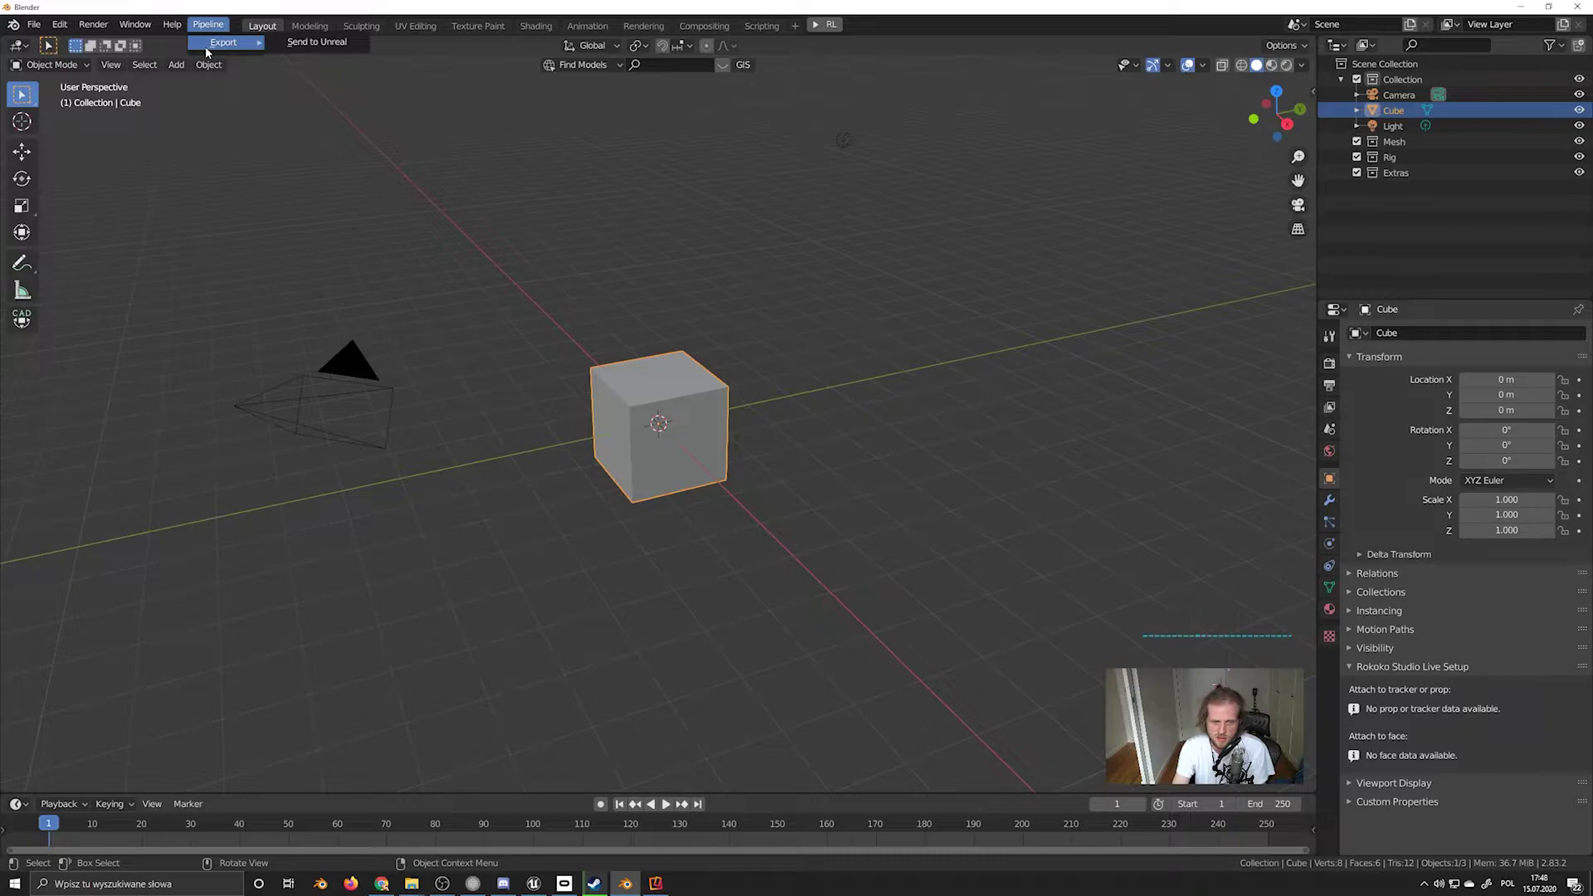
left_click(318, 43)
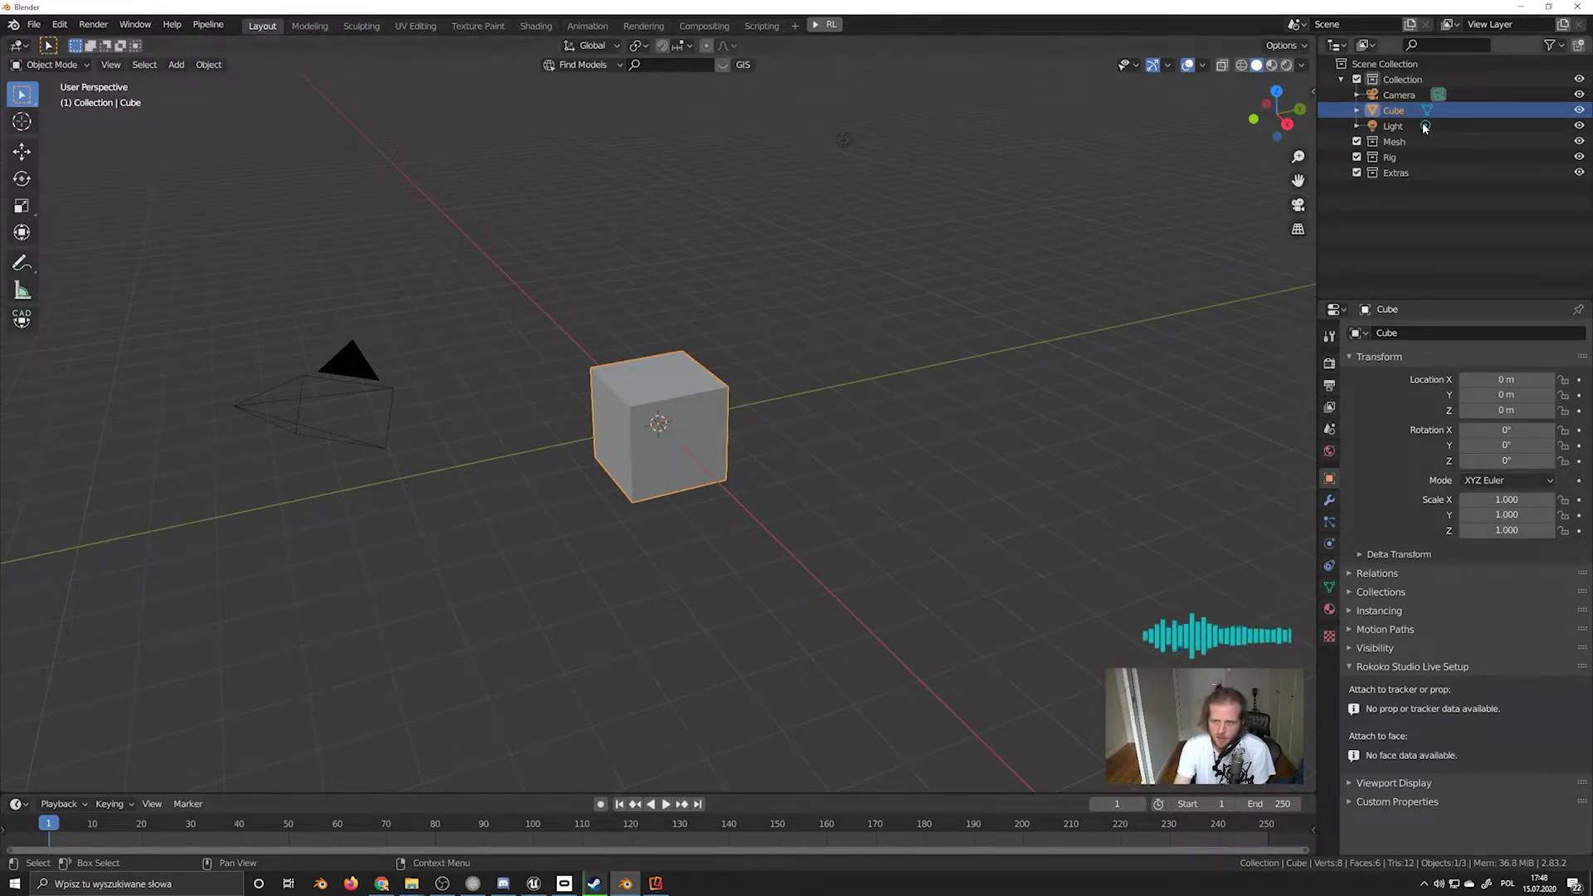
Move the Cube object from Collection into the Mesh collection and select it
left_click_drag(1388, 114, 1391, 144)
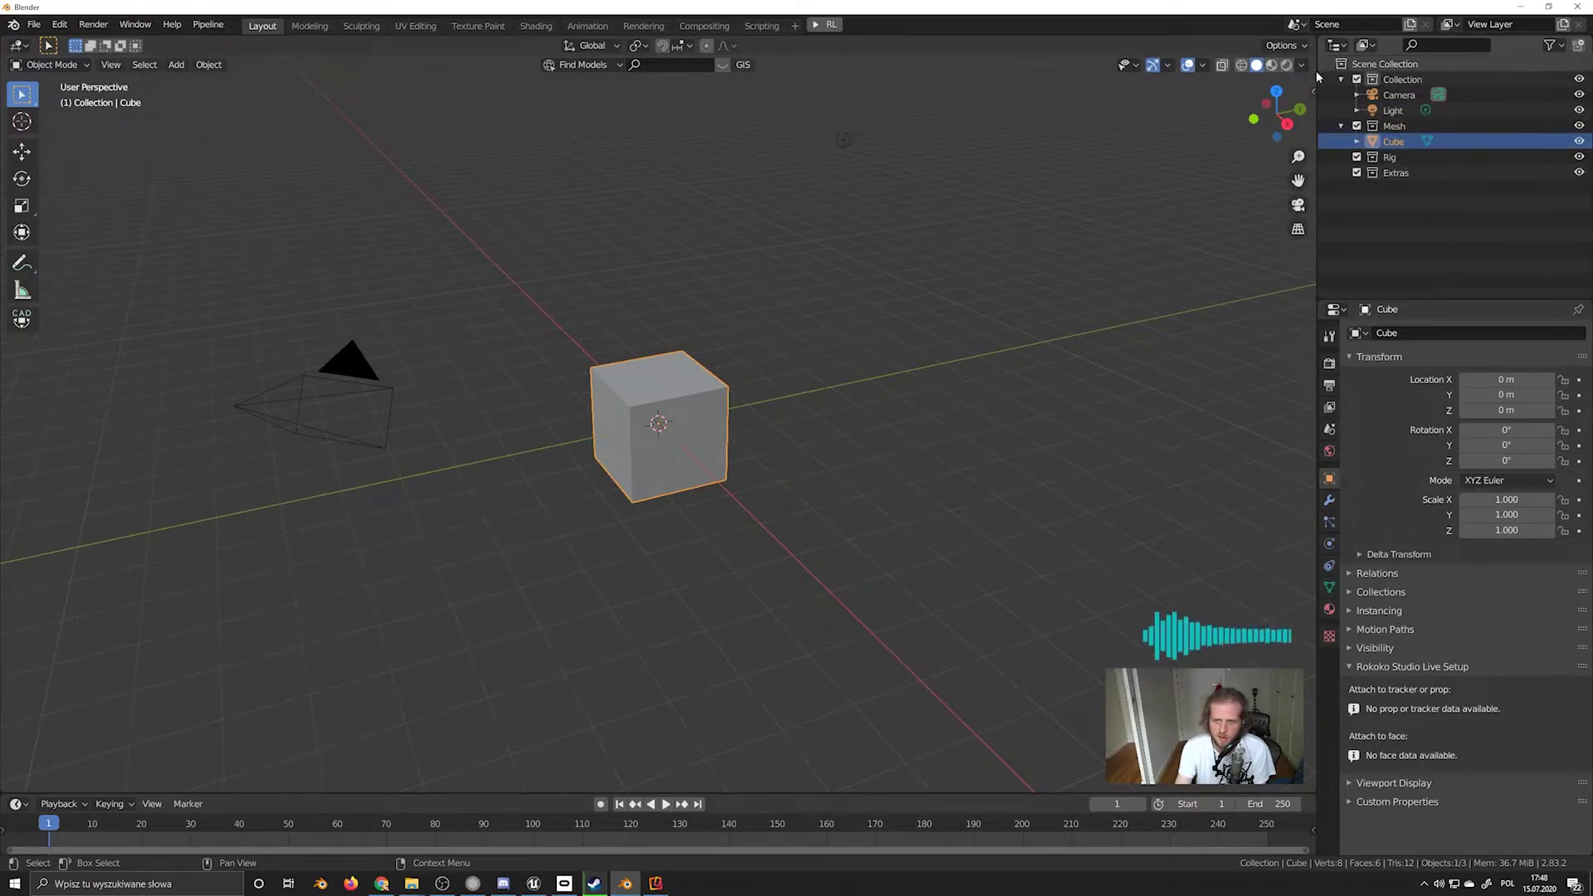
right_click(1374, 143)
left_click(1394, 171)
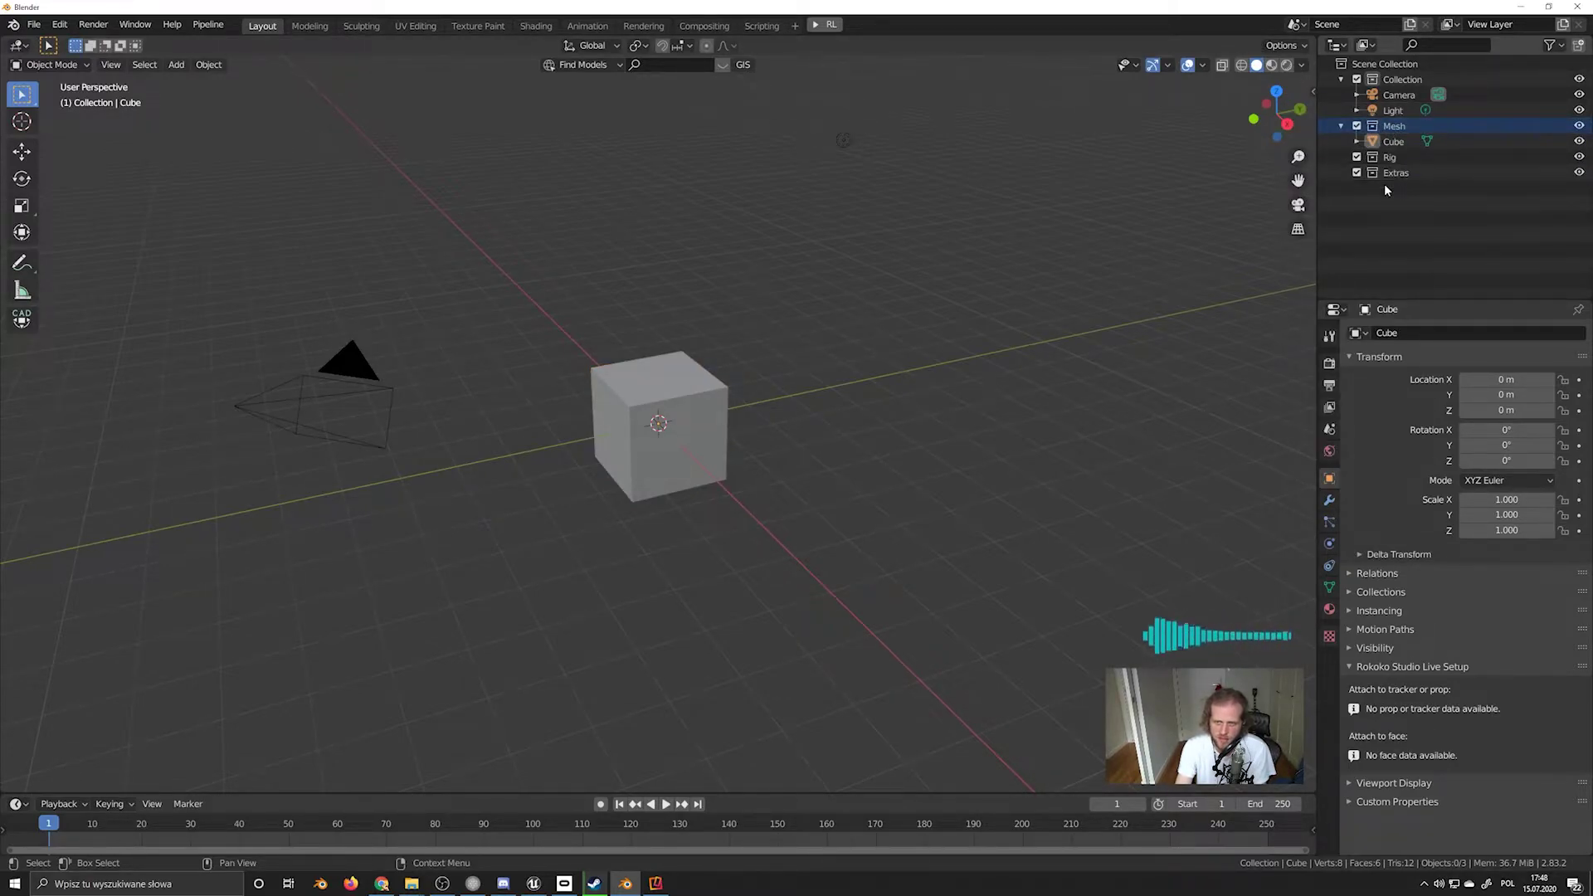
left_click(1404, 145)
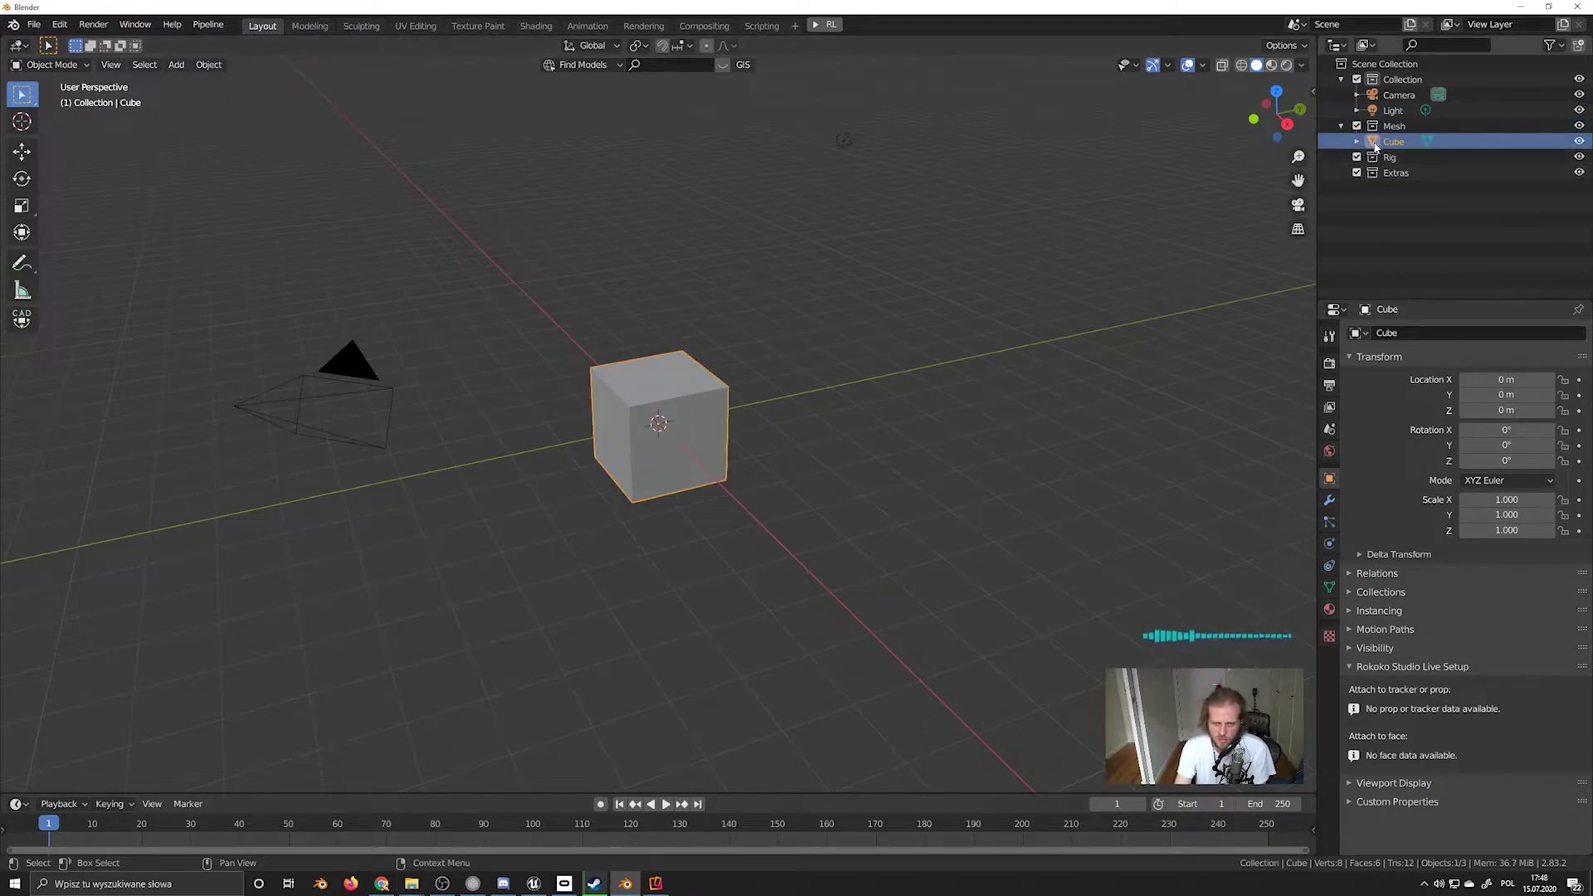
Send the cube from the Mesh collection to Unreal and switch to the Unreal Editor
left_click(197, 24)
mouse_move(237, 42)
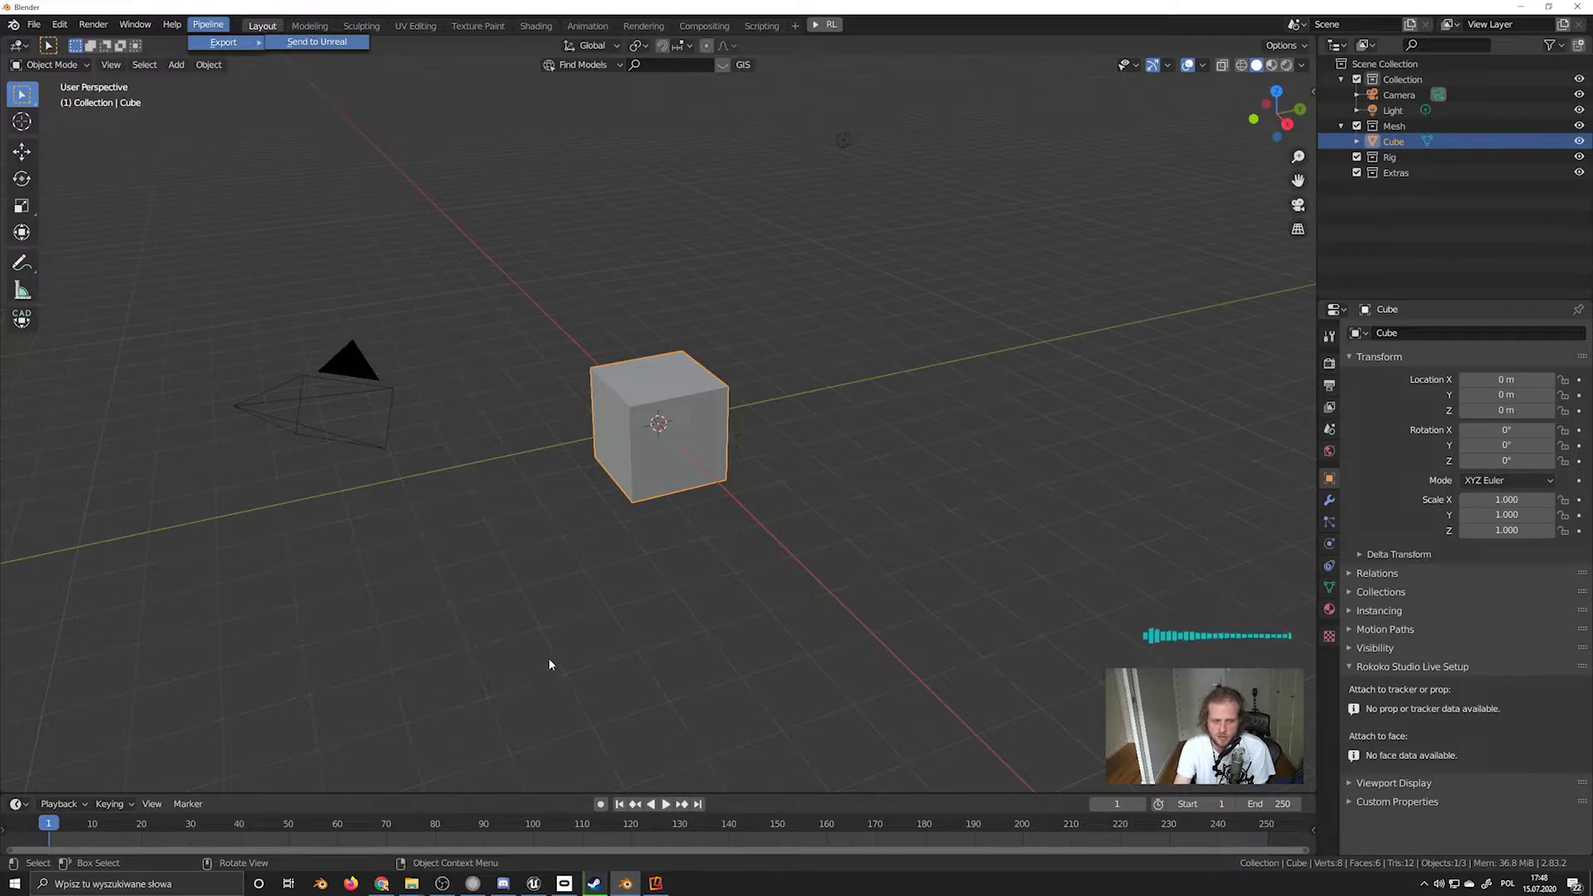
left_click(534, 883)
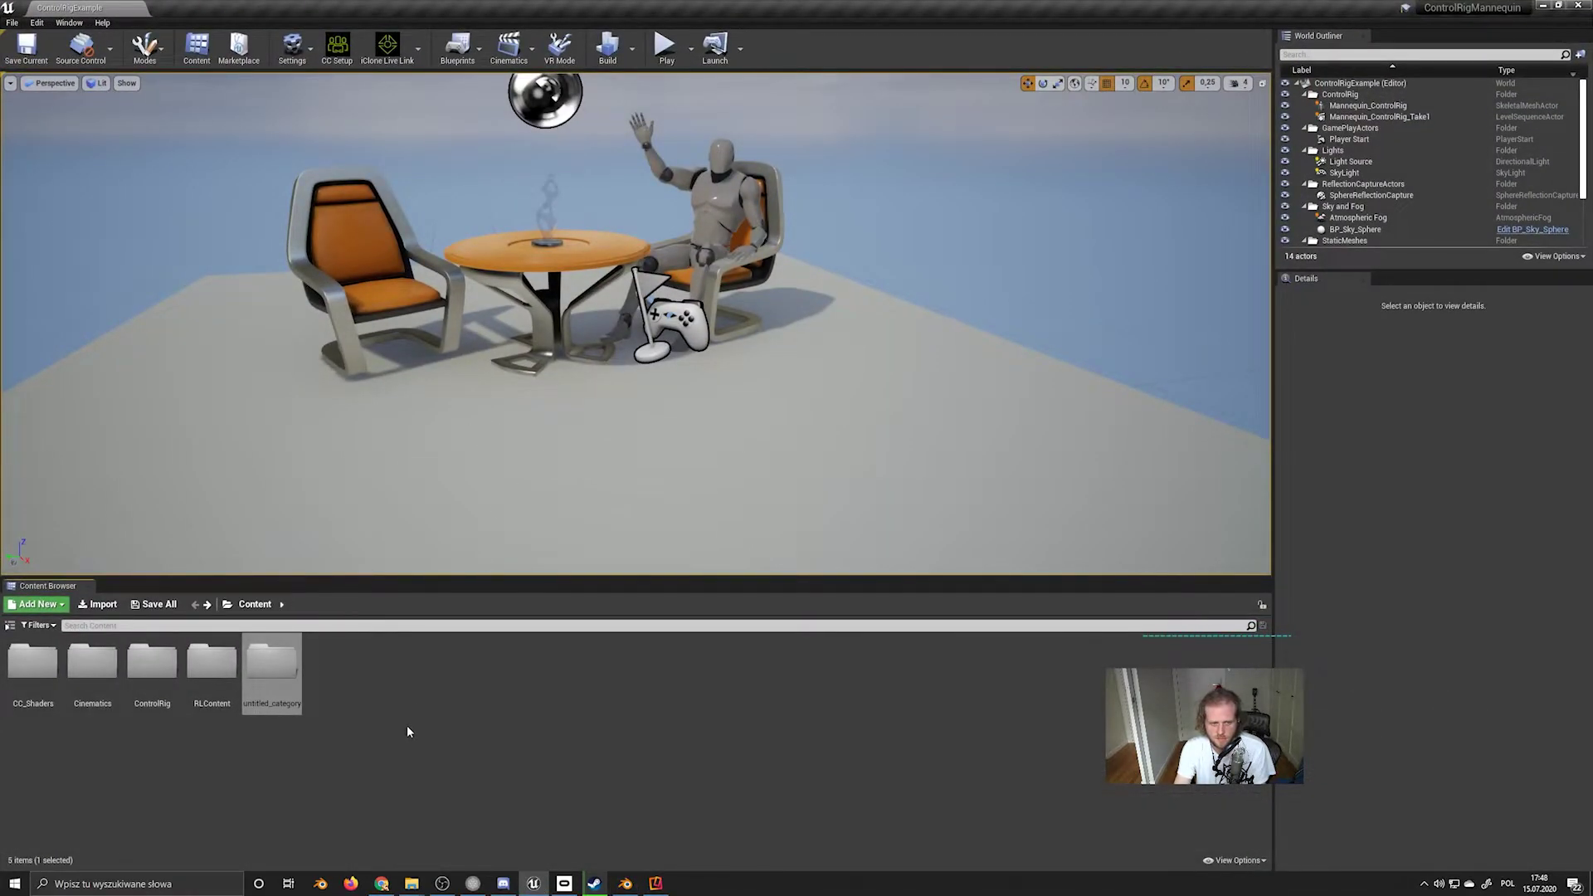
Open the untitled_asset folder inside untitled_category in the project content
scroll(586, 403, "down", 8)
scroll(395, 559, "up", 6)
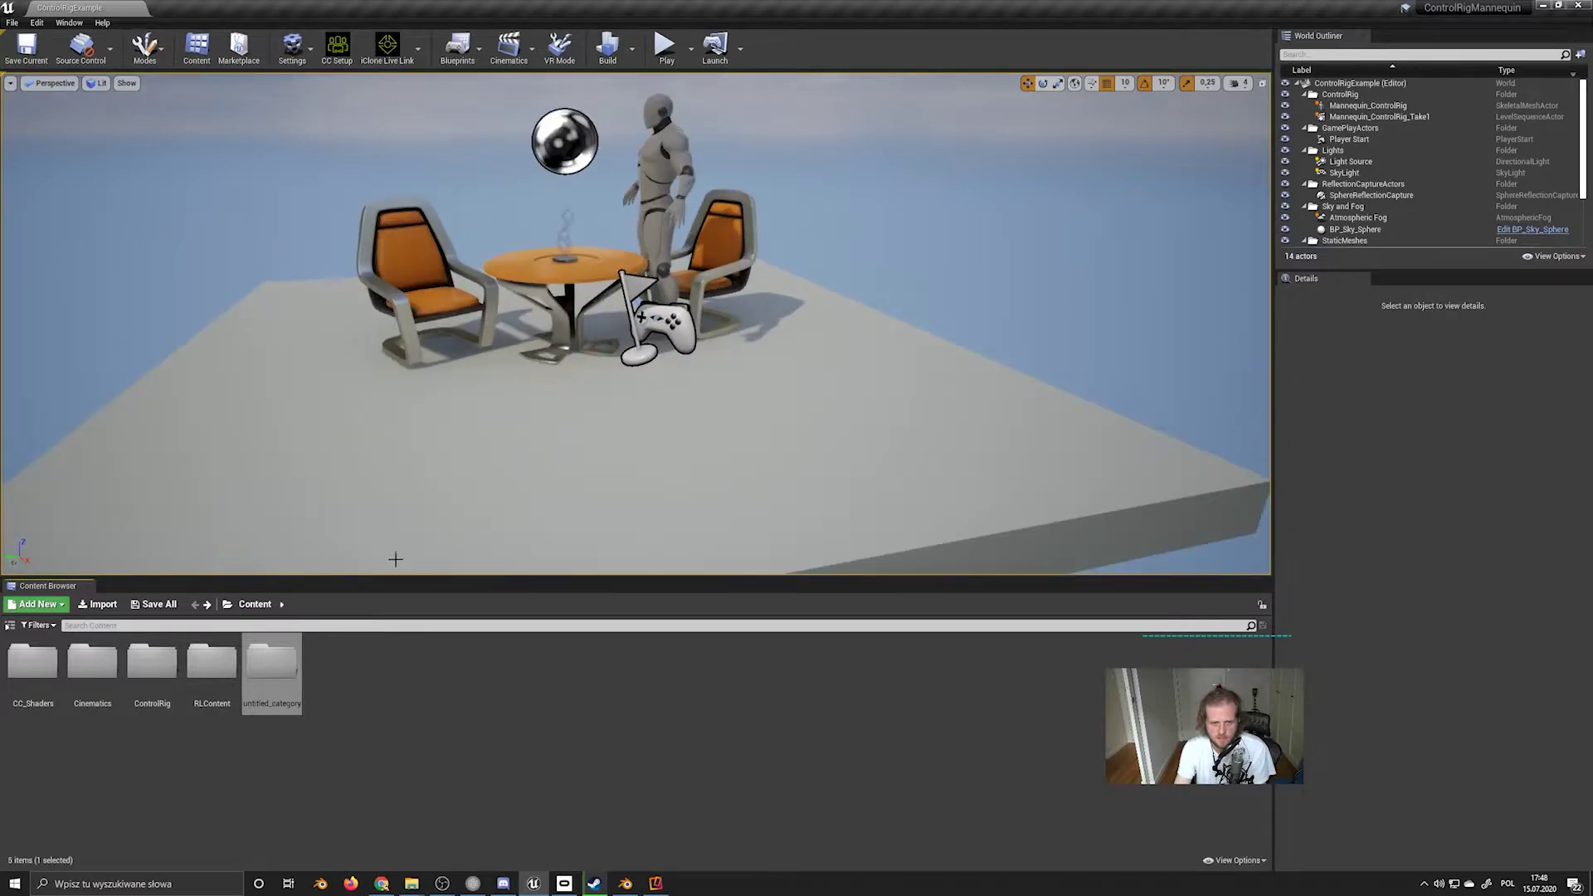
double_click(271, 664)
double_click(33, 664)
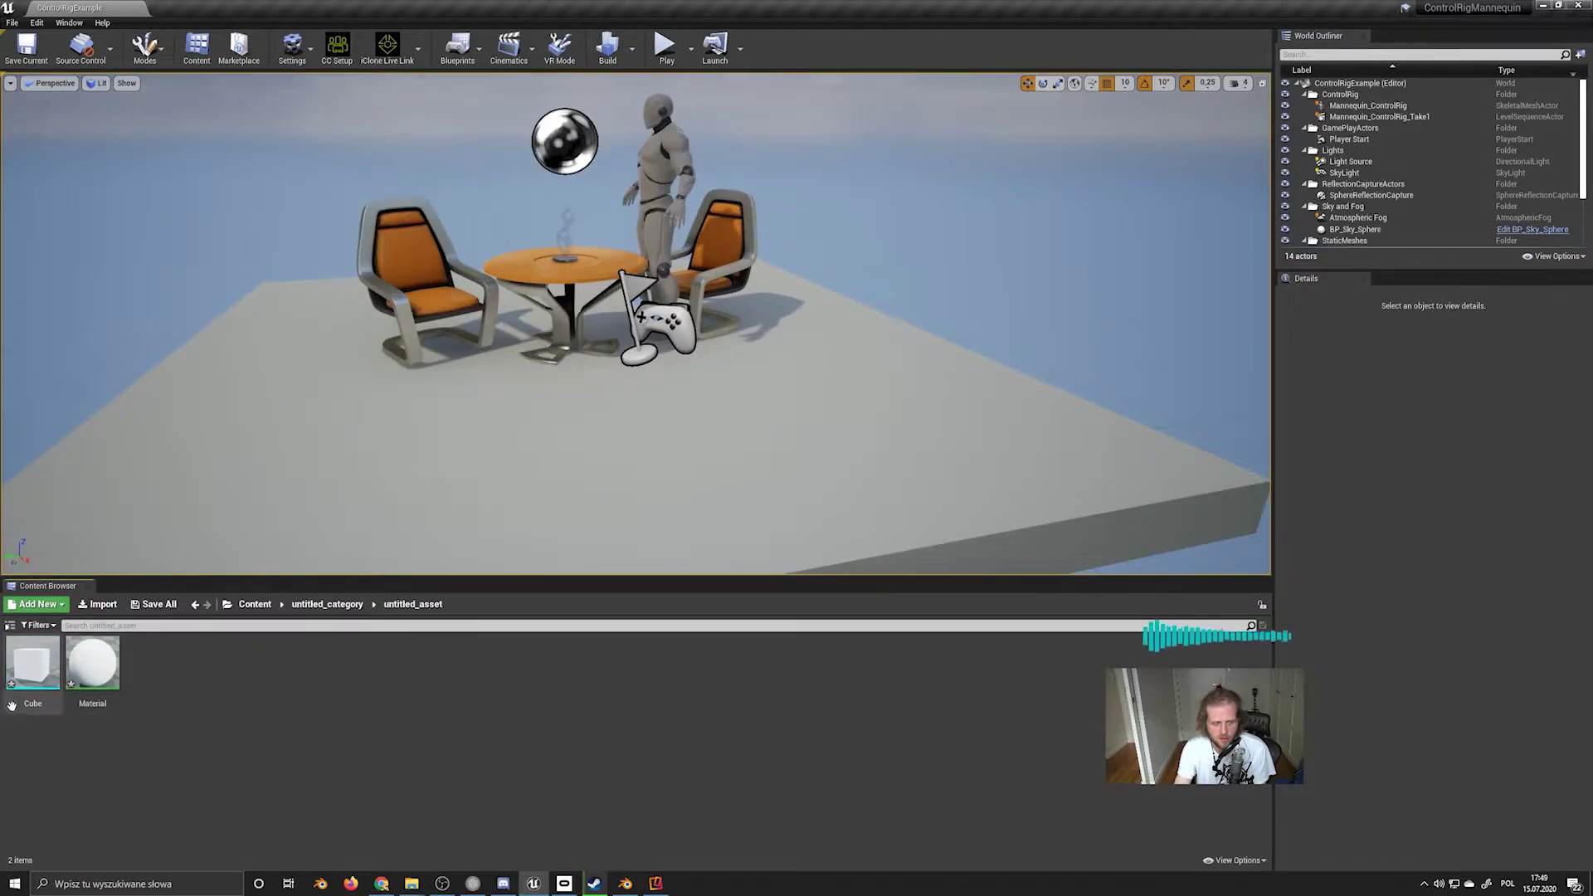
Place the imported Cube asset in the level and raise it to Z 130
left_click_drag(33, 668, 687, 434)
scroll(687, 433, "down", 3)
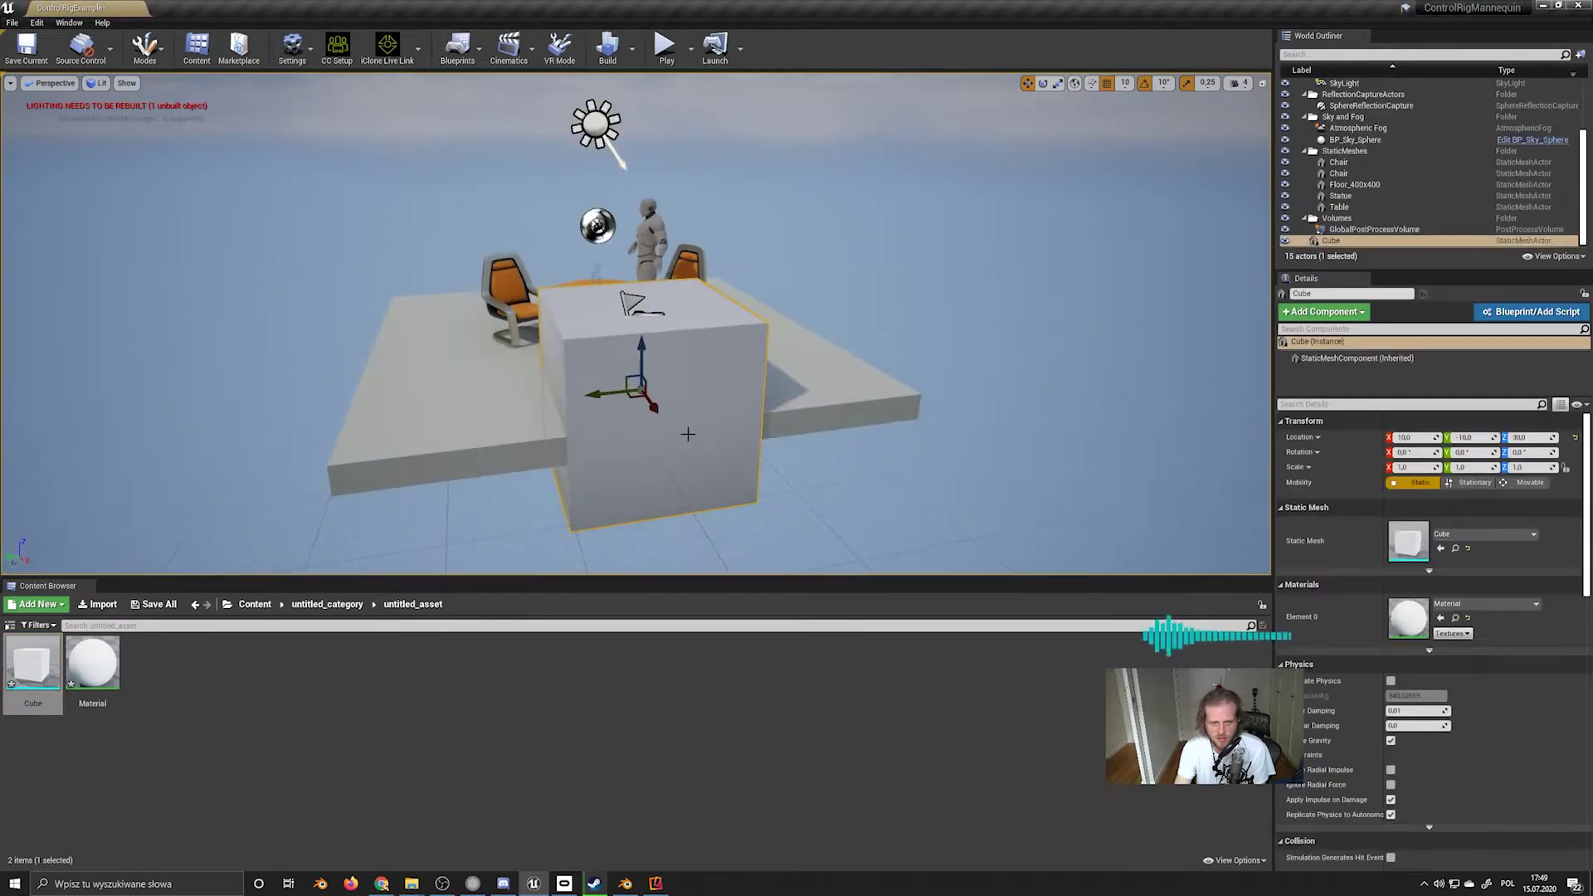
left_click_drag(641, 354, 638, 263)
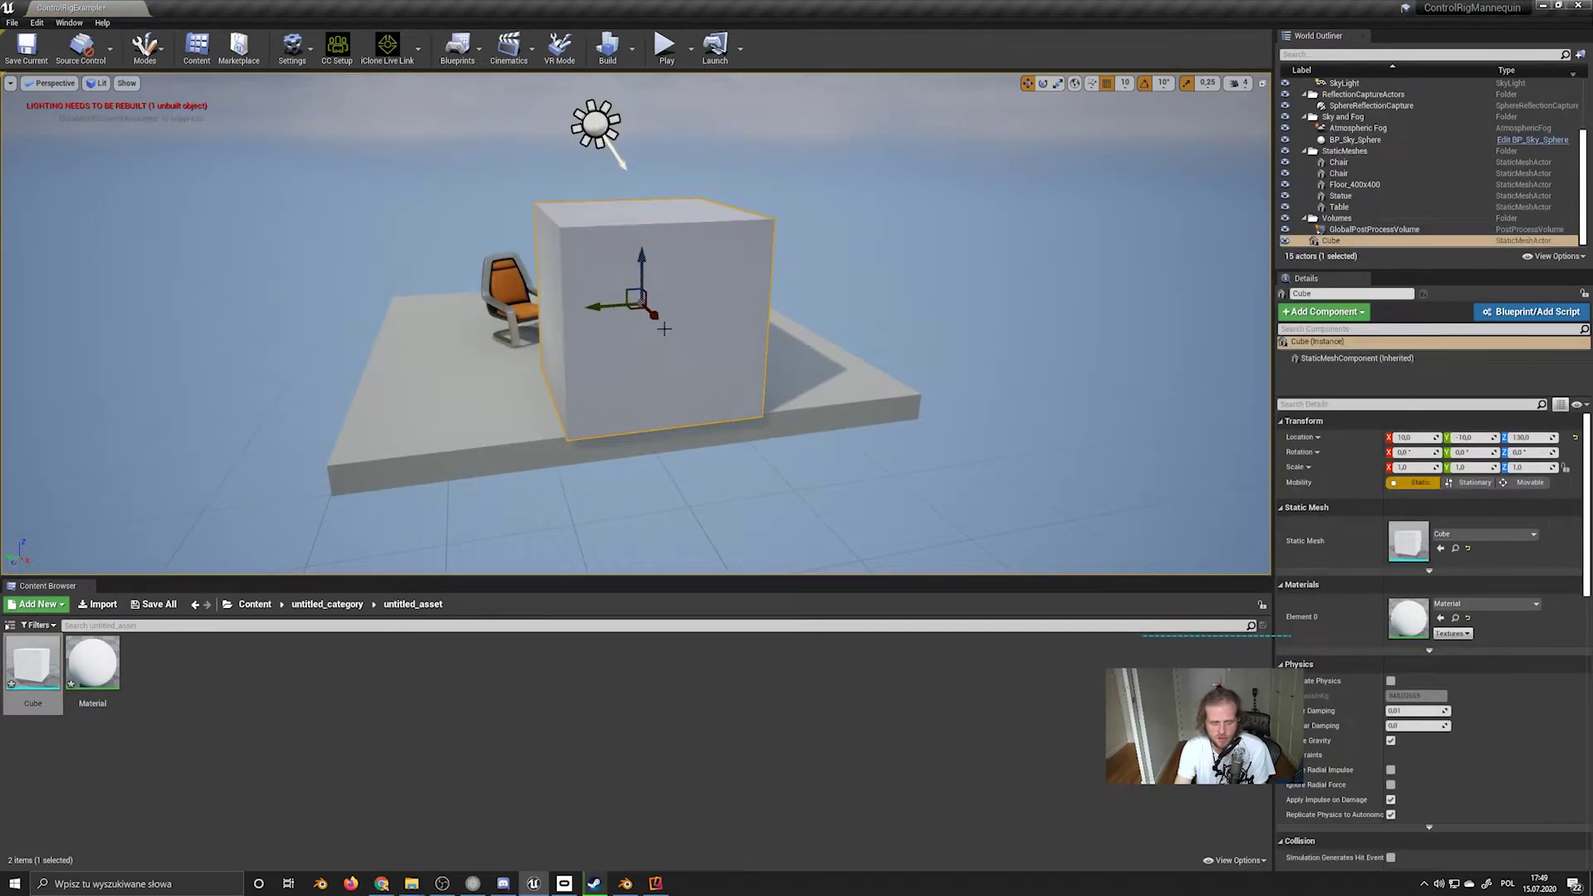
mouse_move(663, 328)
right_mouse_down()
mouse_move(539, 319)
mouse_move(738, 328)
mouse_move(622, 334)
mouse_move(705, 352)
mouse_move(689, 332)
mouse_move(676, 348)
mouse_move(530, 352)
mouse_move(465, 311)
mouse_move(602, 311)
mouse_move(307, 313)
mouse_move(662, 330)
right_mouse_up()
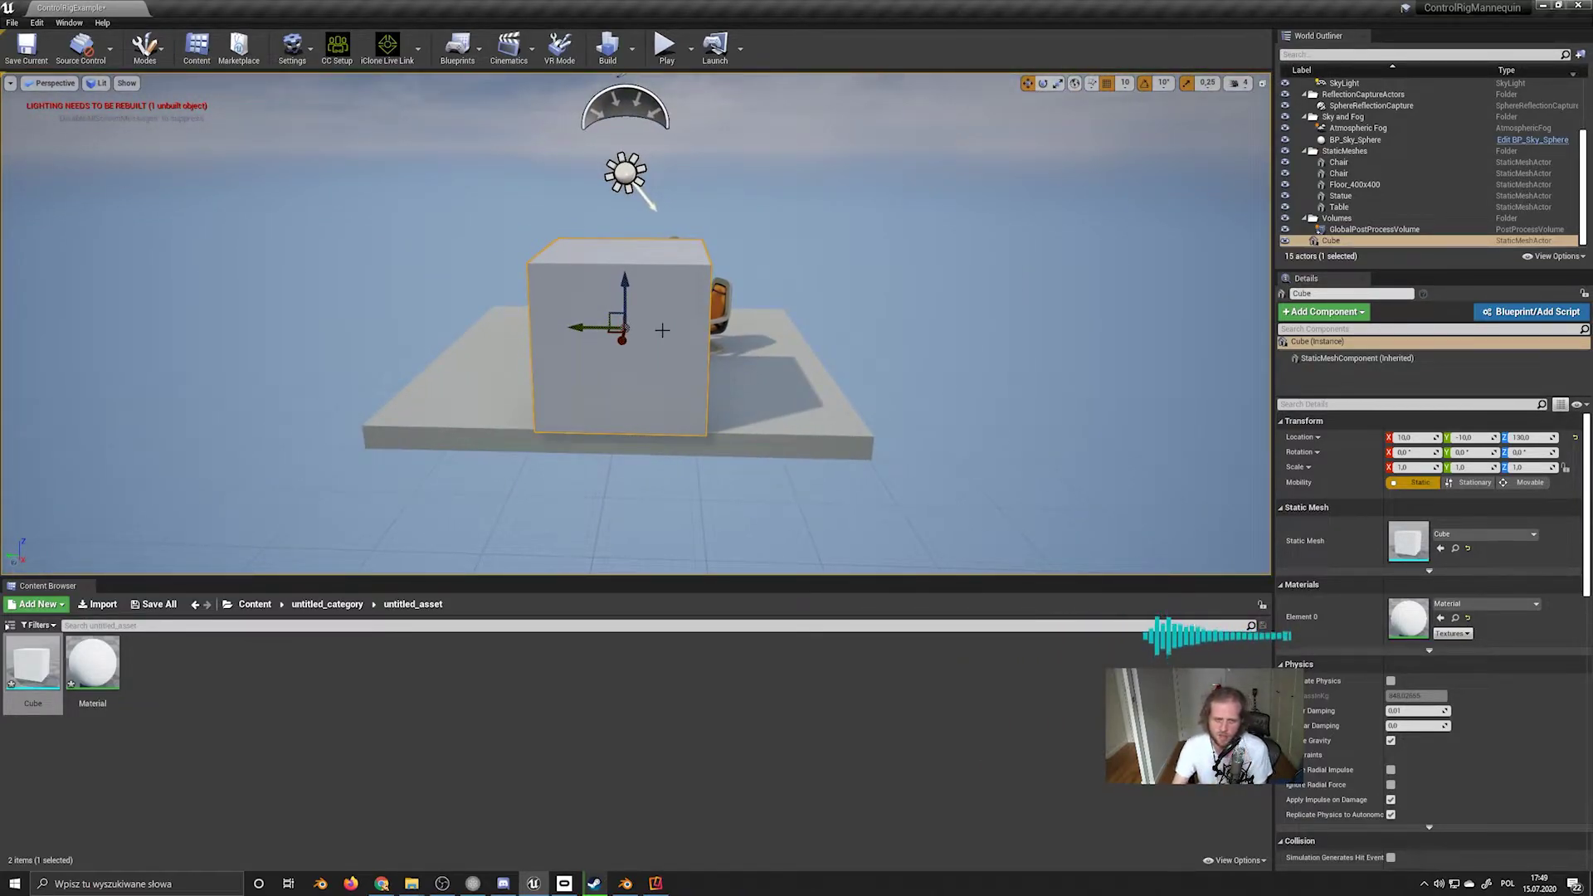
Switch to Blender, inspect the cube's mesh and look over the available modifiers
key("alt+Tab")
key("KP_Decimal")
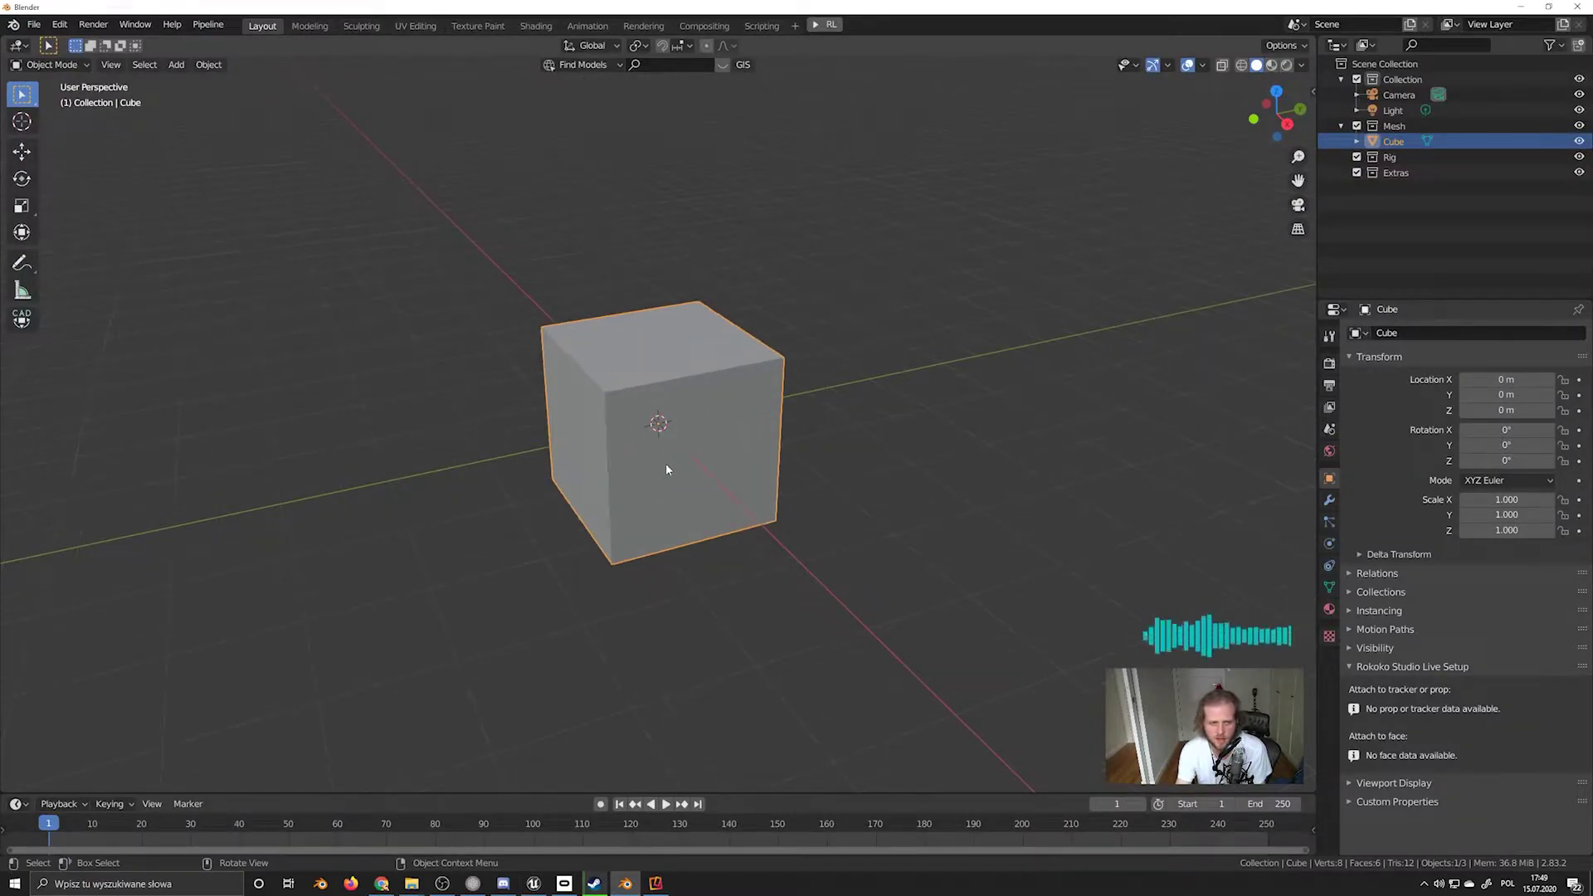
key("Tab")
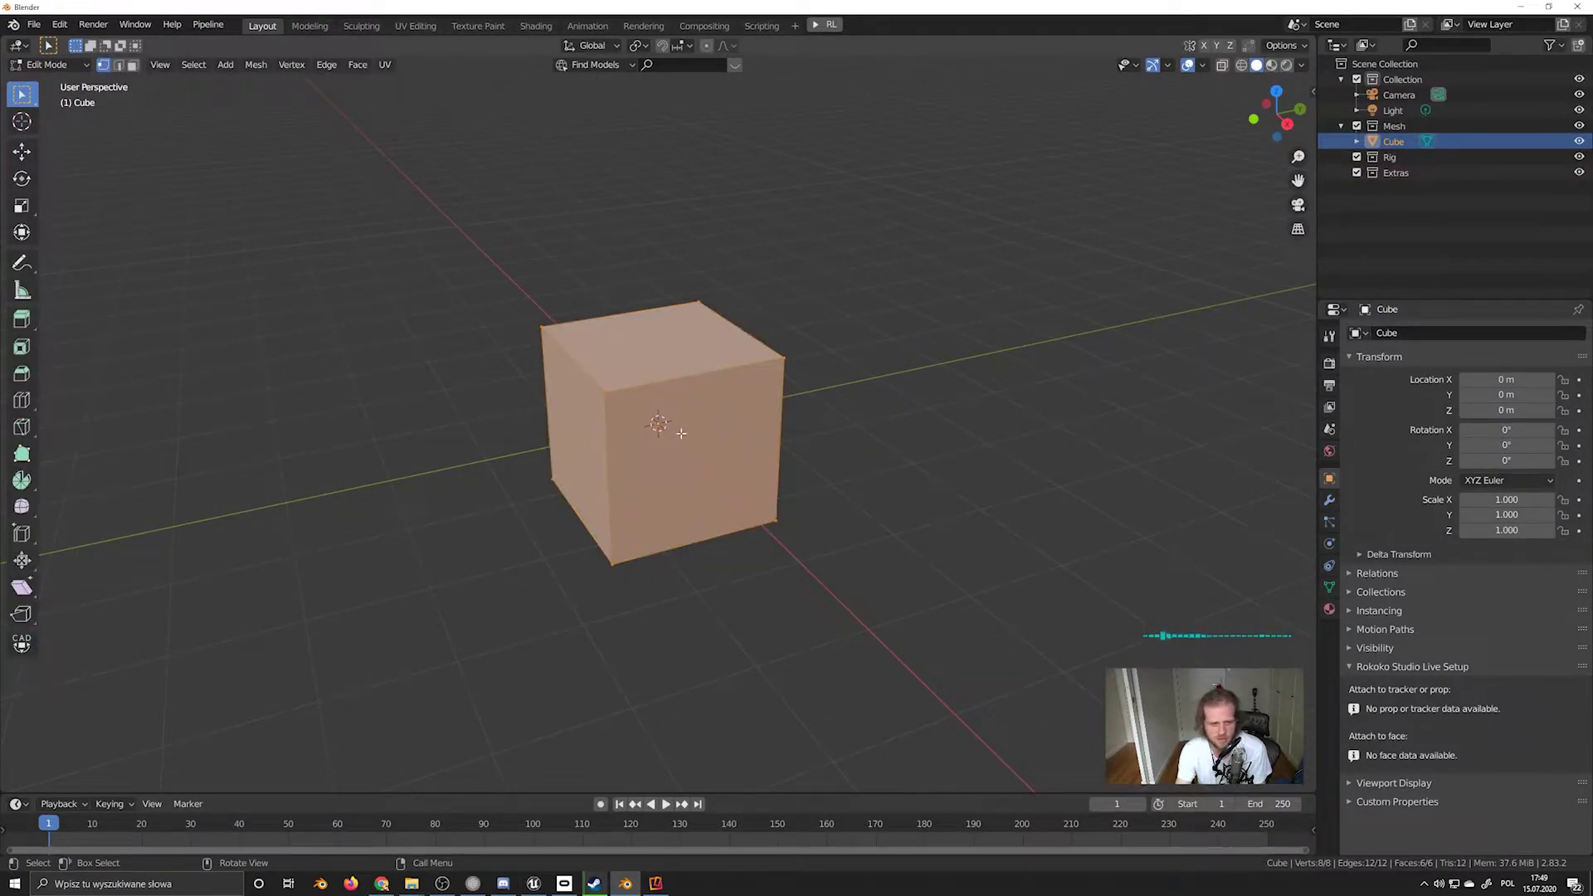
key("Tab")
left_click(1329, 500)
left_click(1460, 332)
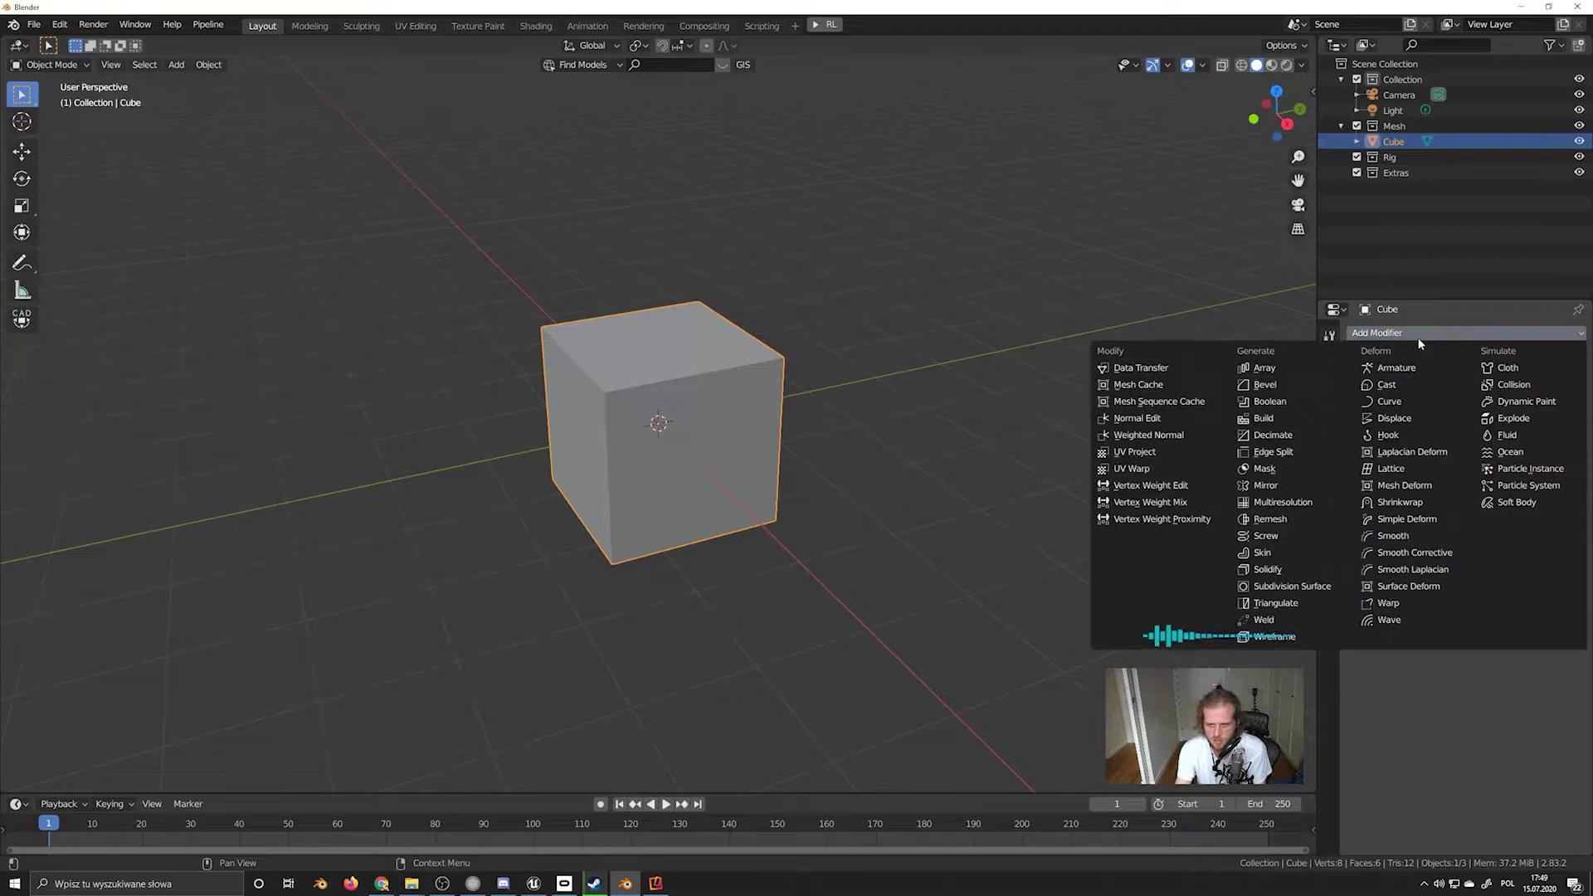
scroll(868, 556, "down", 2)
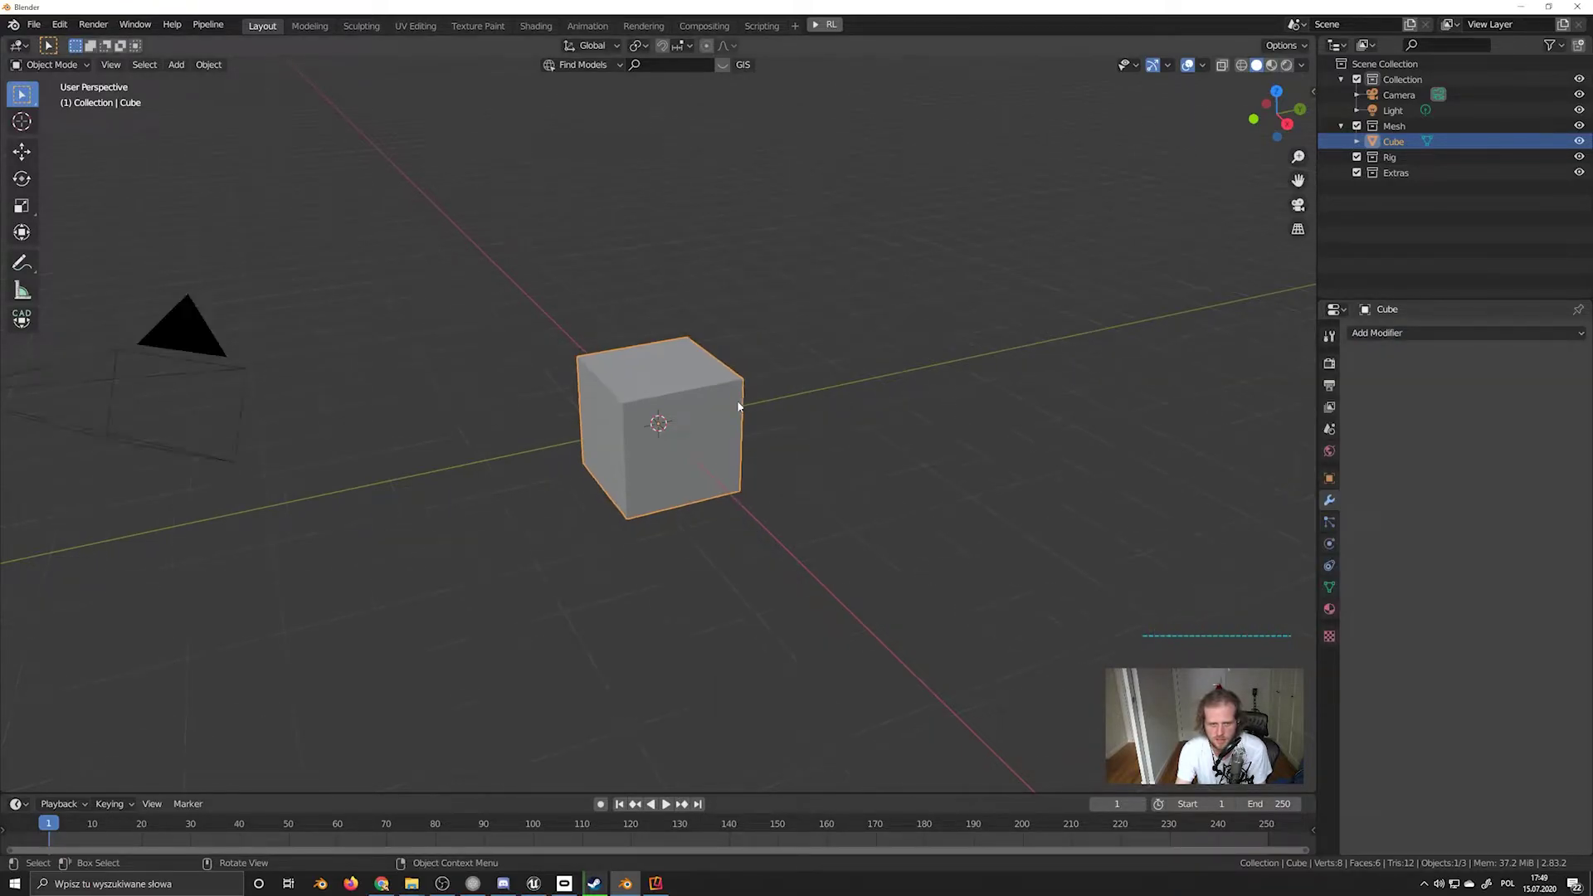
Extrude the cube's top face upward four times, 1 m each, to form a column
key("Tab")
left_click(647, 379)
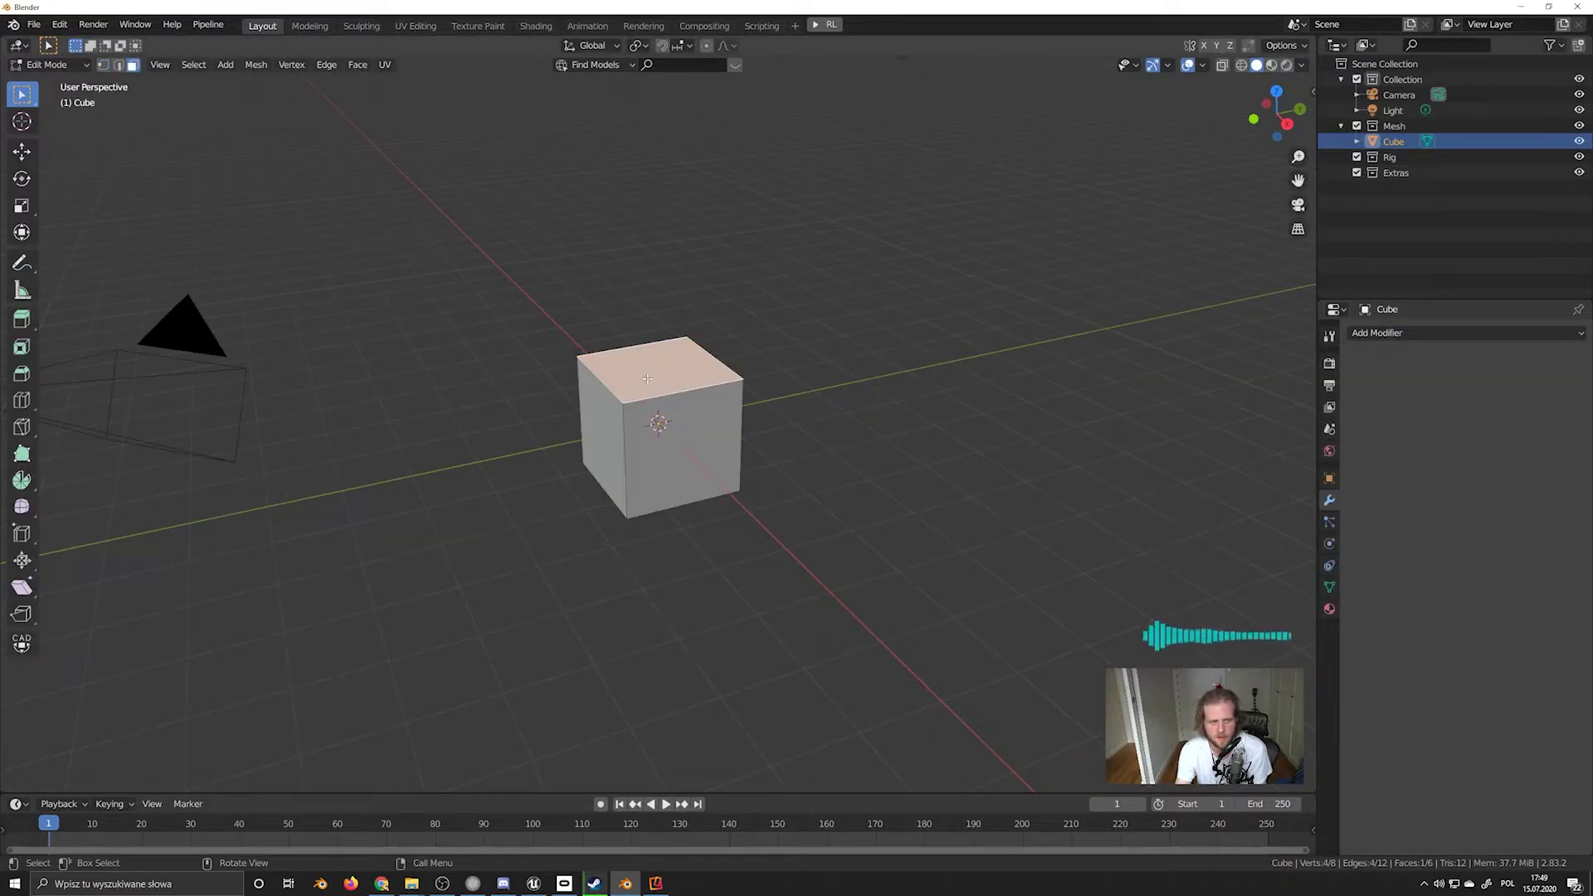
key("e")
left_click(650, 285)
key("e")
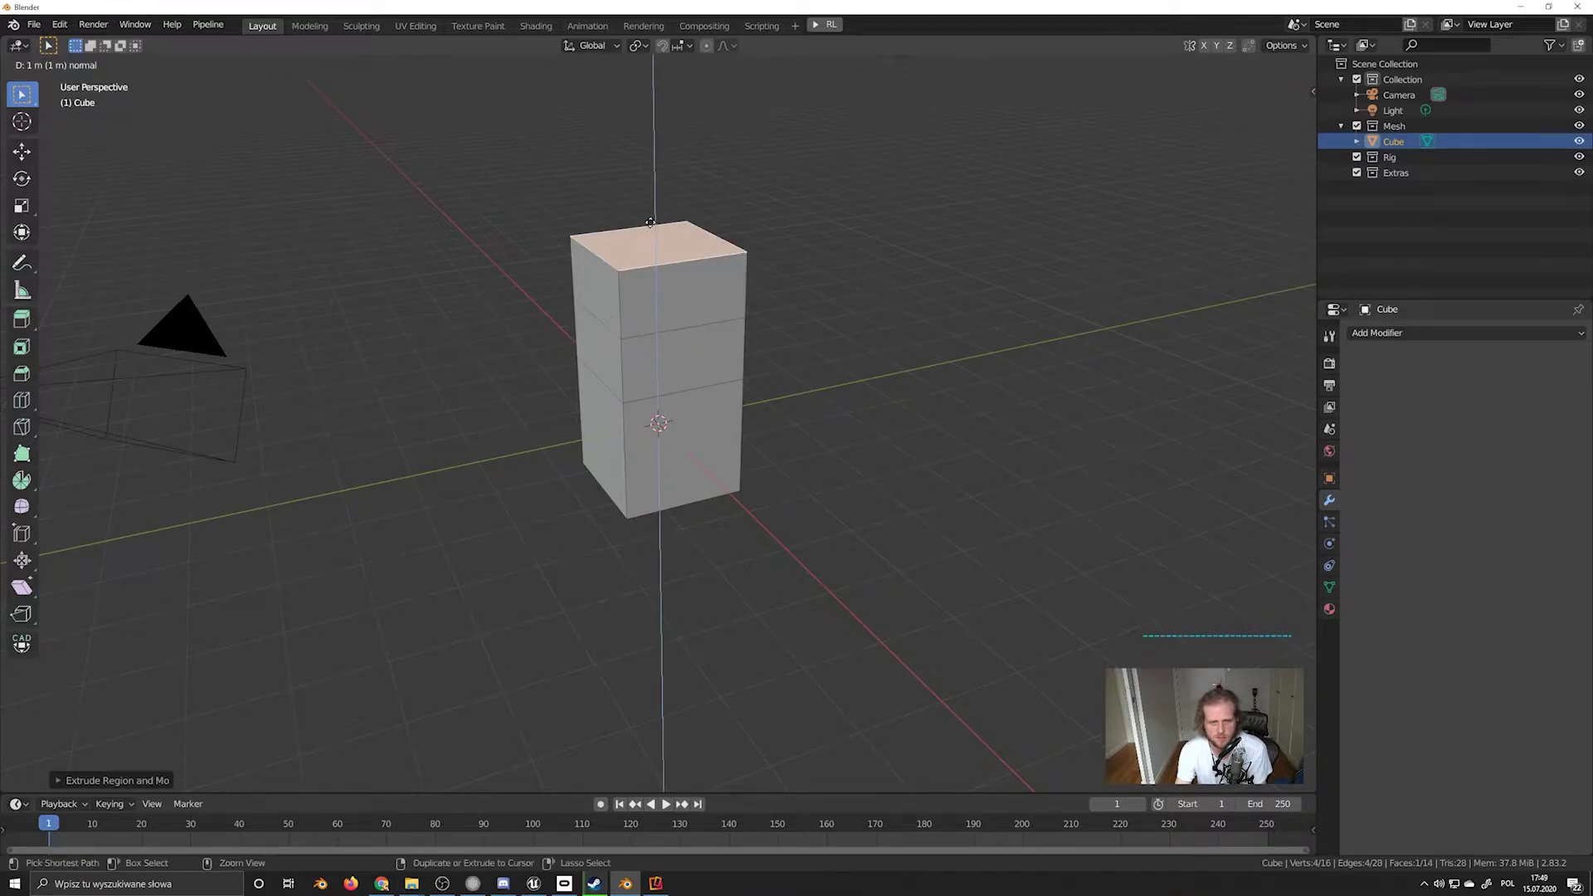
left_click(650, 224)
key("e")
left_click(616, 159)
key("e")
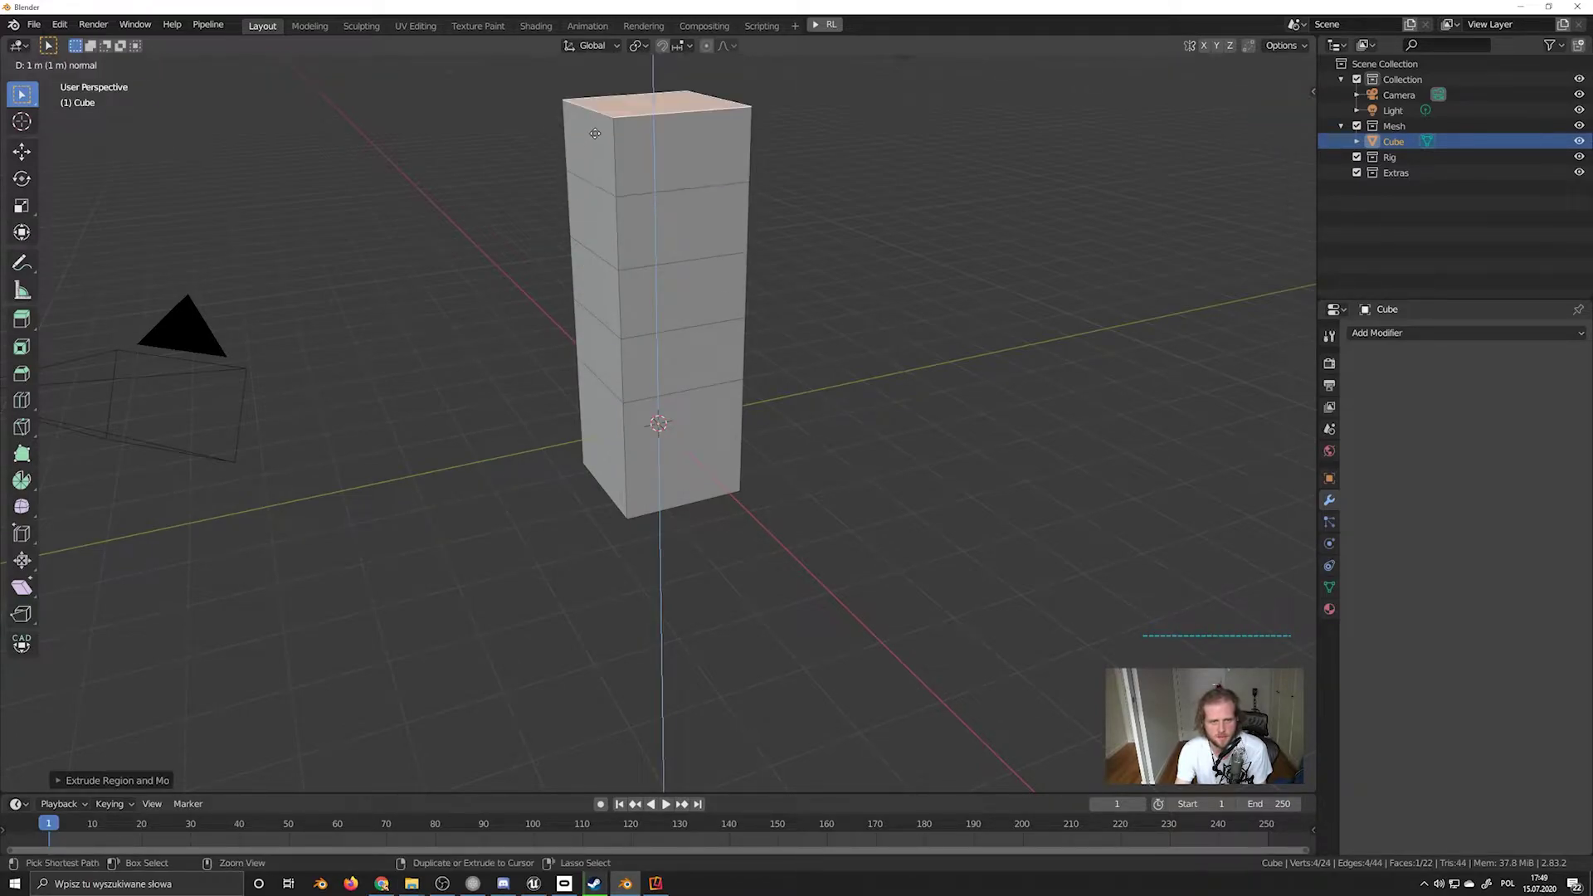
left_click(594, 133)
Extrude opposite side faces of the column's second-highest segment outward into two arms and leave Edit Mode
left_click(574, 226)
key("e")
left_click(365, 226)
middle_click_drag(580, 274, 662, 227)
left_click(661, 227)
key("e")
left_click(830, 226)
middle_click_drag(830, 225, 835, 224)
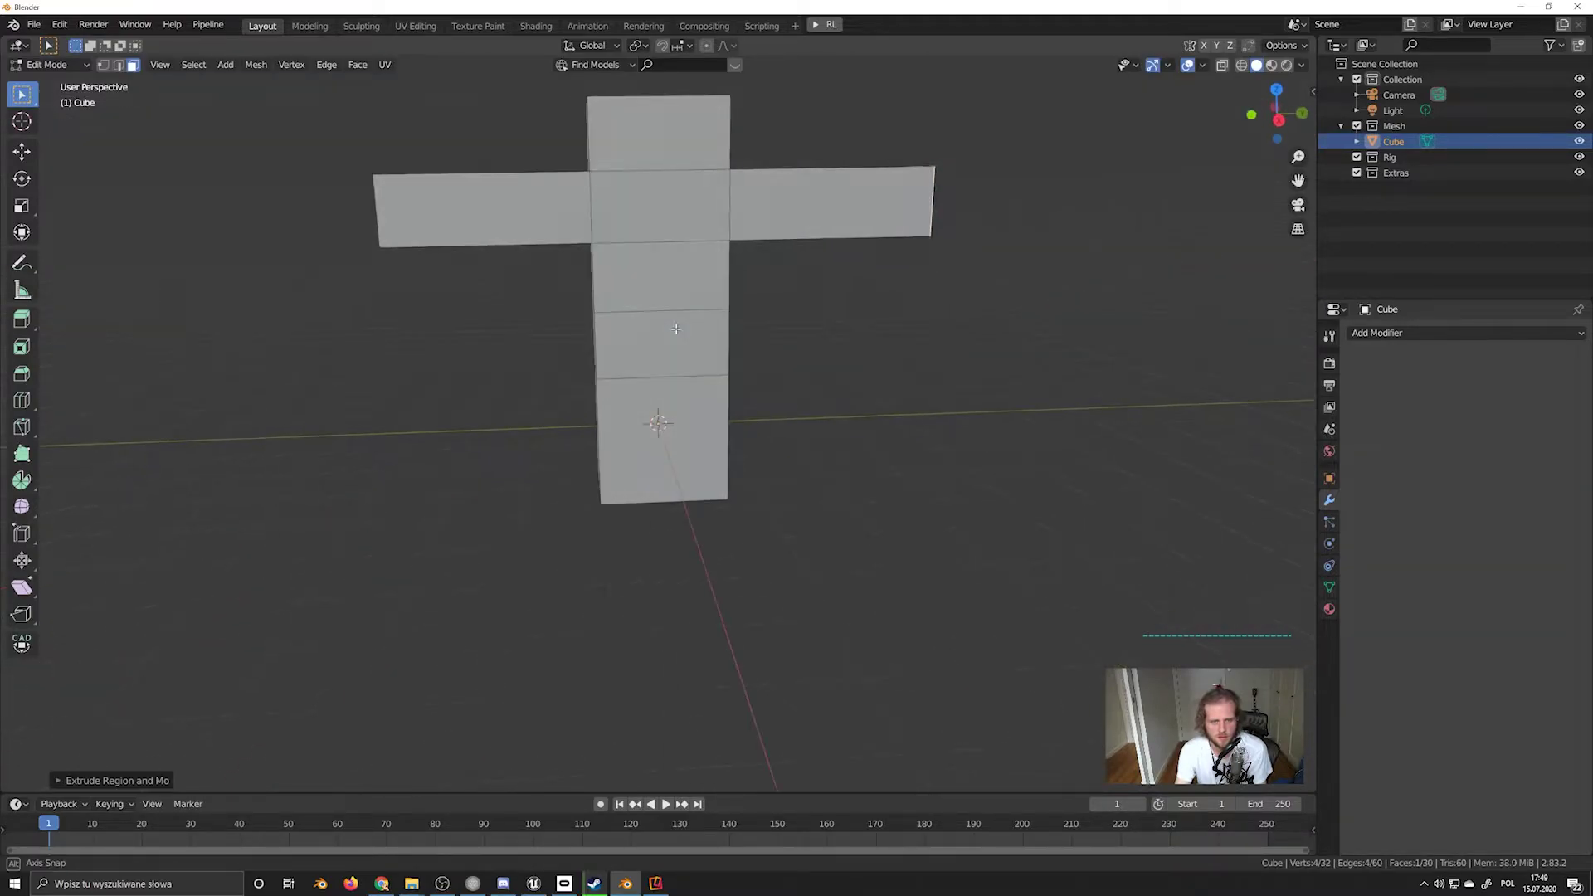
key("Tab")
middle_click_drag(814, 382, 783, 421)
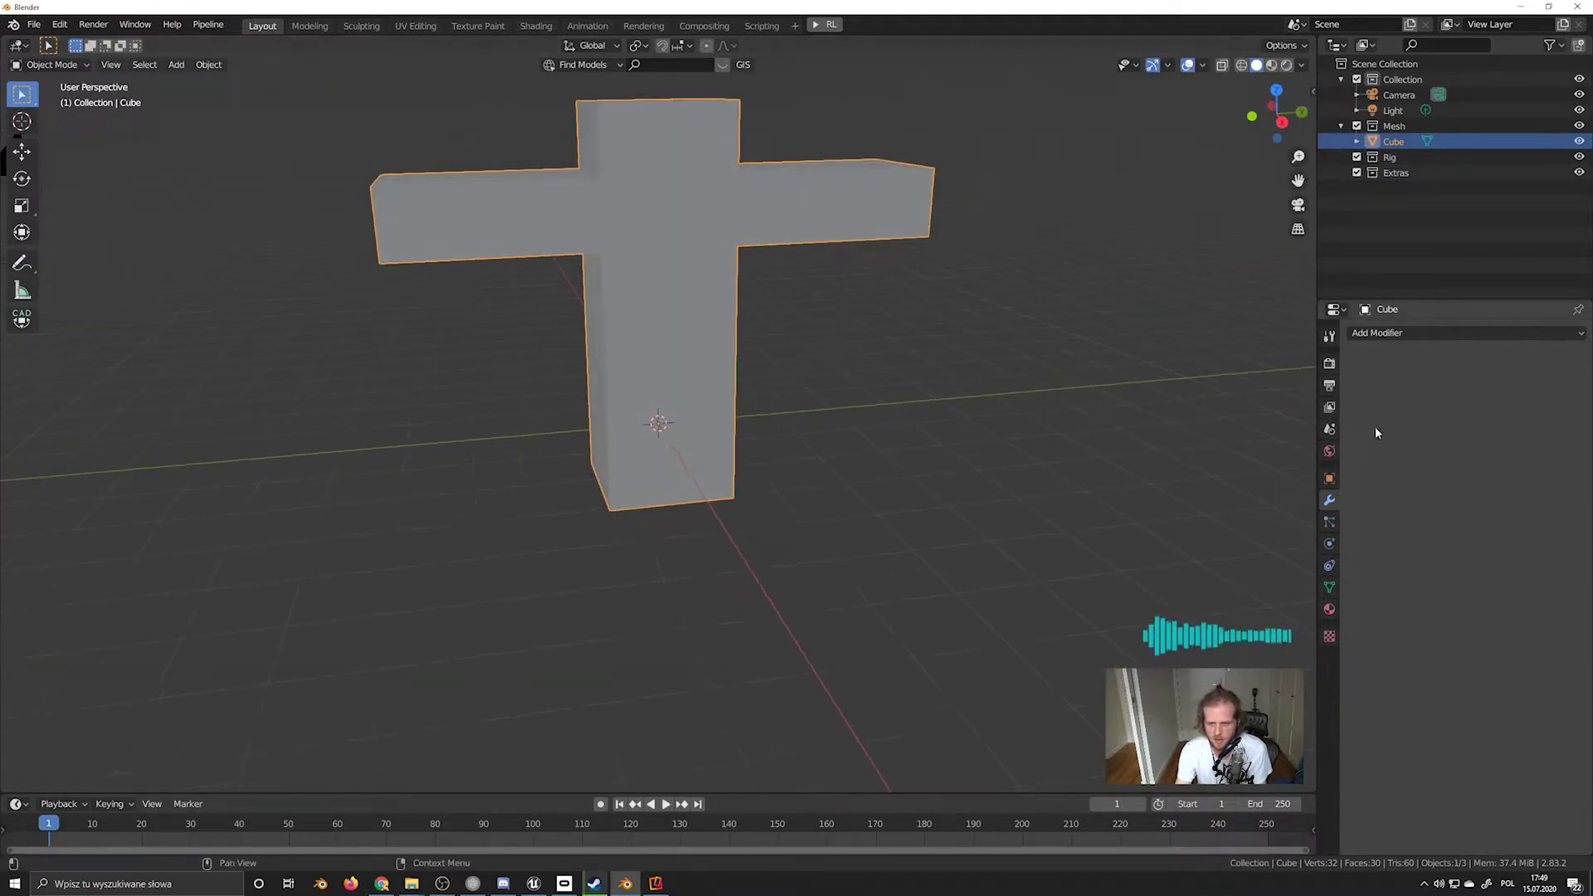
Add a Bevel modifier to the cross-shaped mesh and inspect the beveled edges
left_click(1397, 334)
left_click(1285, 383)
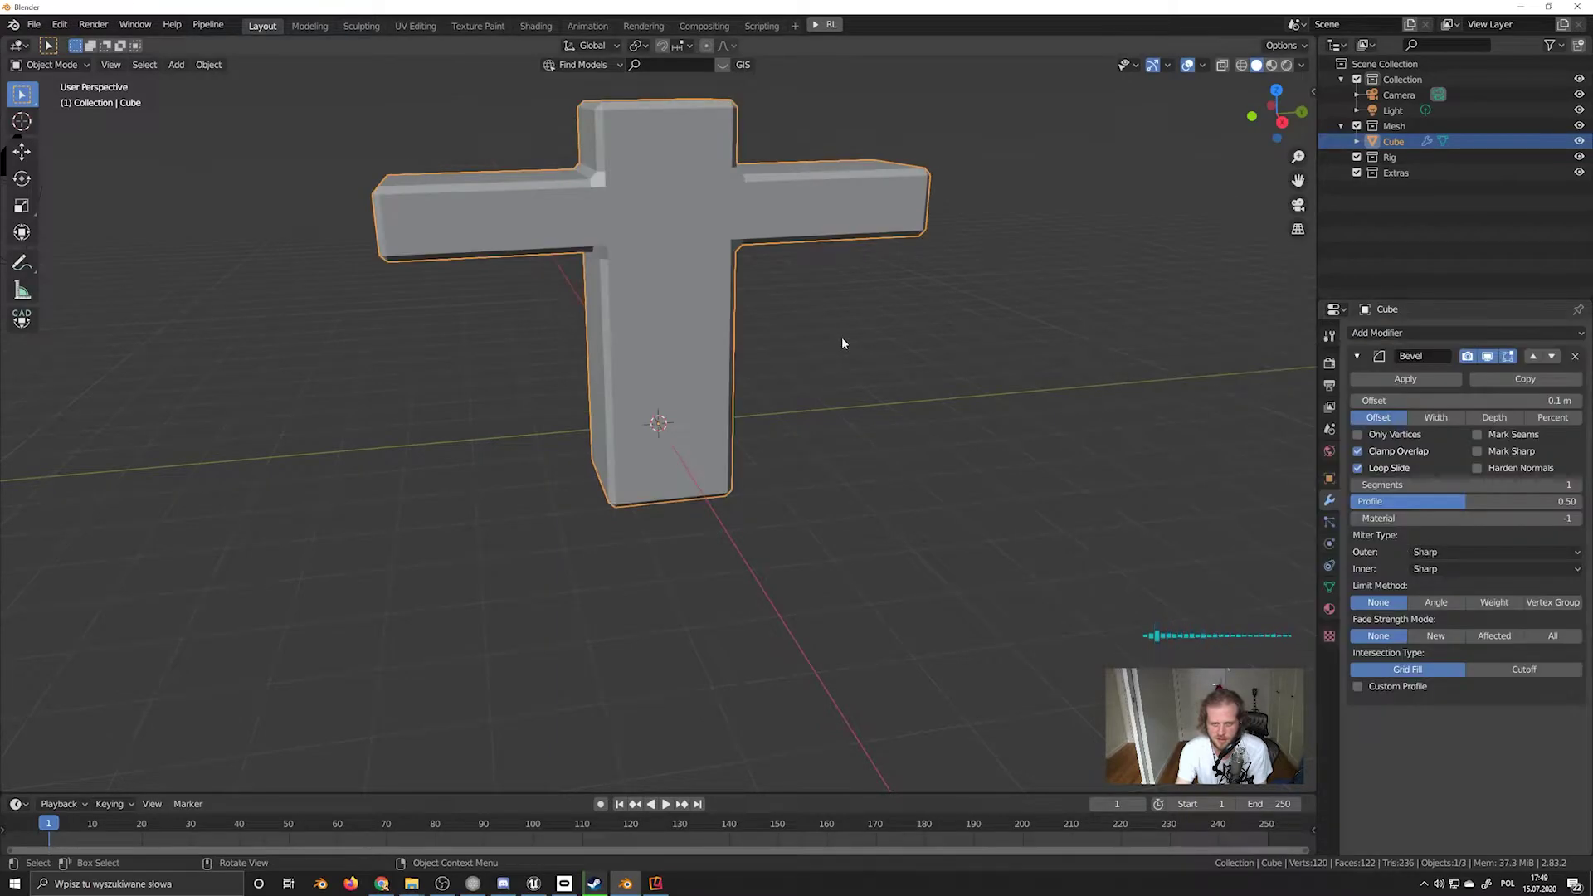
middle_click_drag(841, 337, 764, 285)
middle_click_drag(653, 377, 778, 459)
left_click(778, 460)
left_click(688, 430)
Extrude both side faces of the column's lowest segment outward into a wide base
key("Tab")
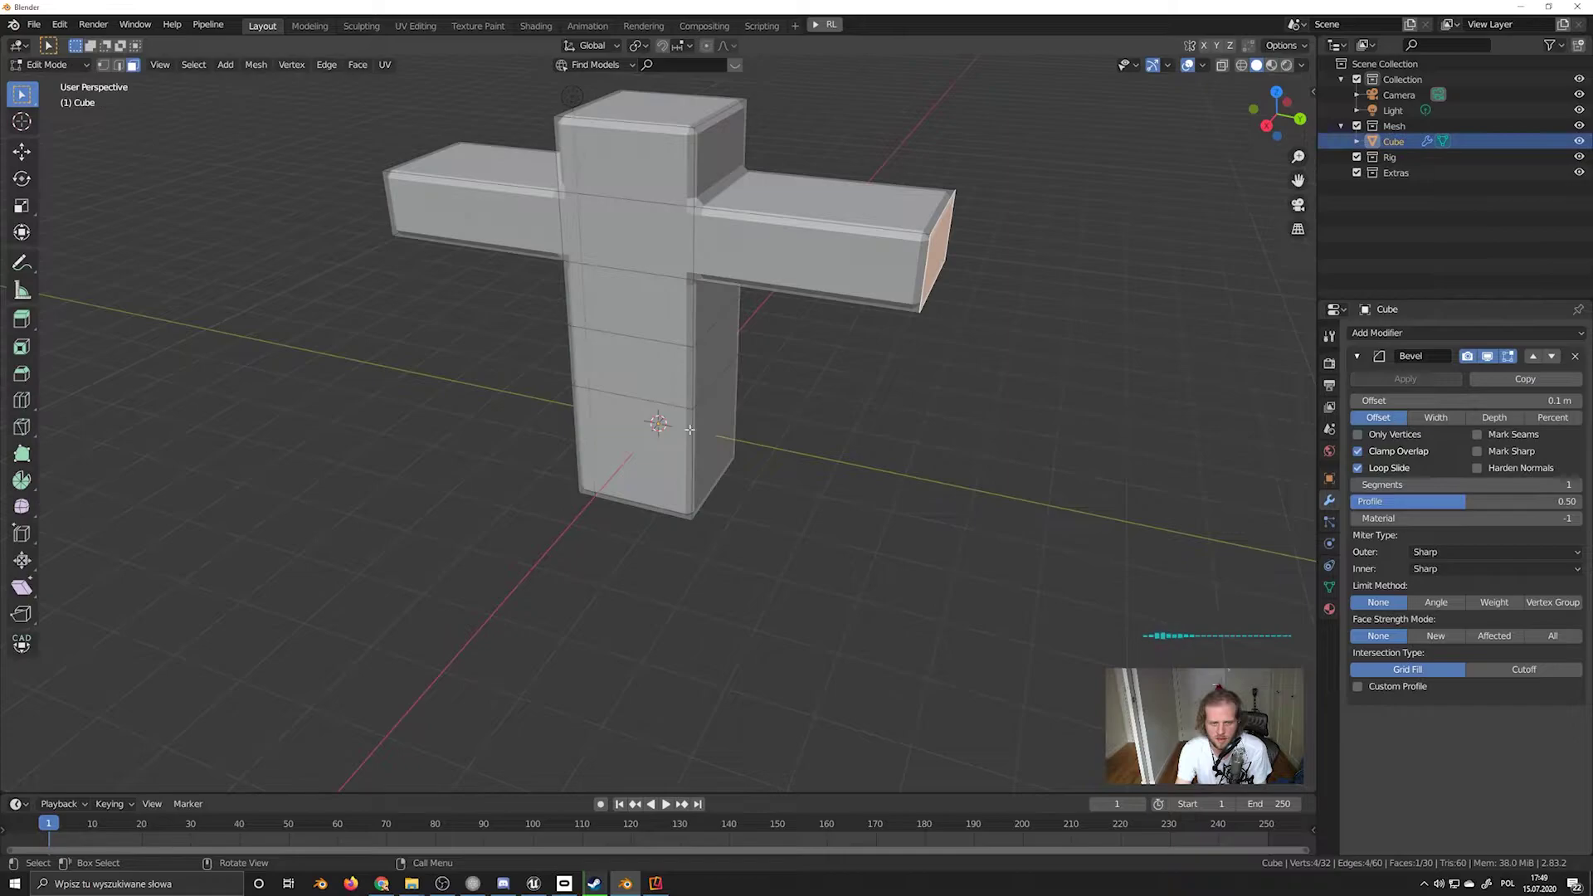
left_click(710, 416)
middle_click_drag(710, 416, 639, 436)
key("e")
left_click(746, 431)
left_click(639, 436)
key("e")
left_click(468, 460)
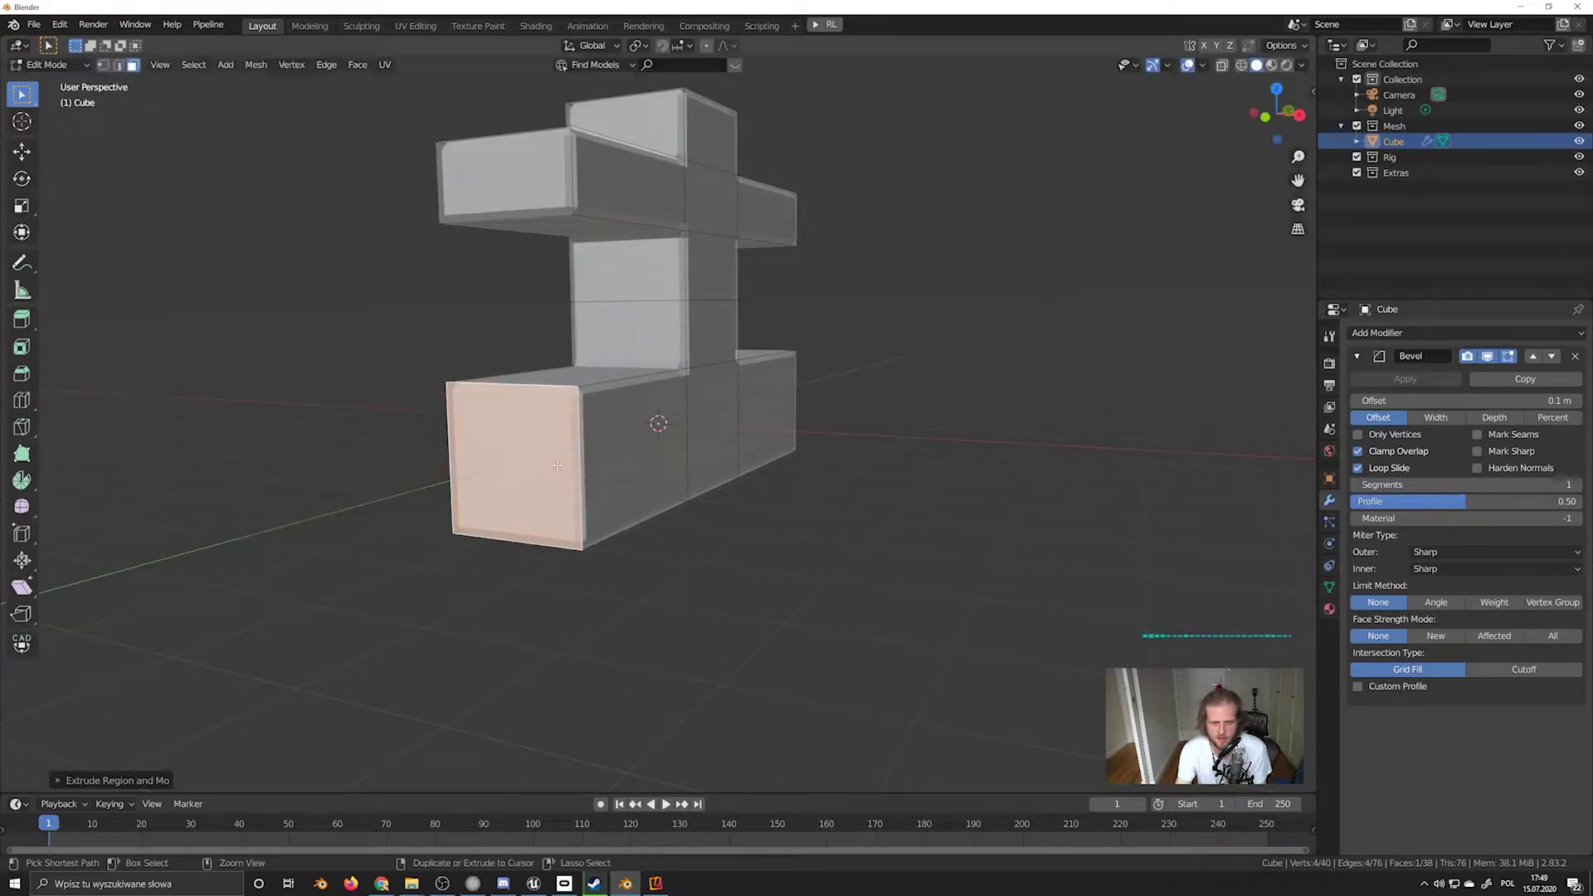
middle_click_drag(468, 460, 1034, 189)
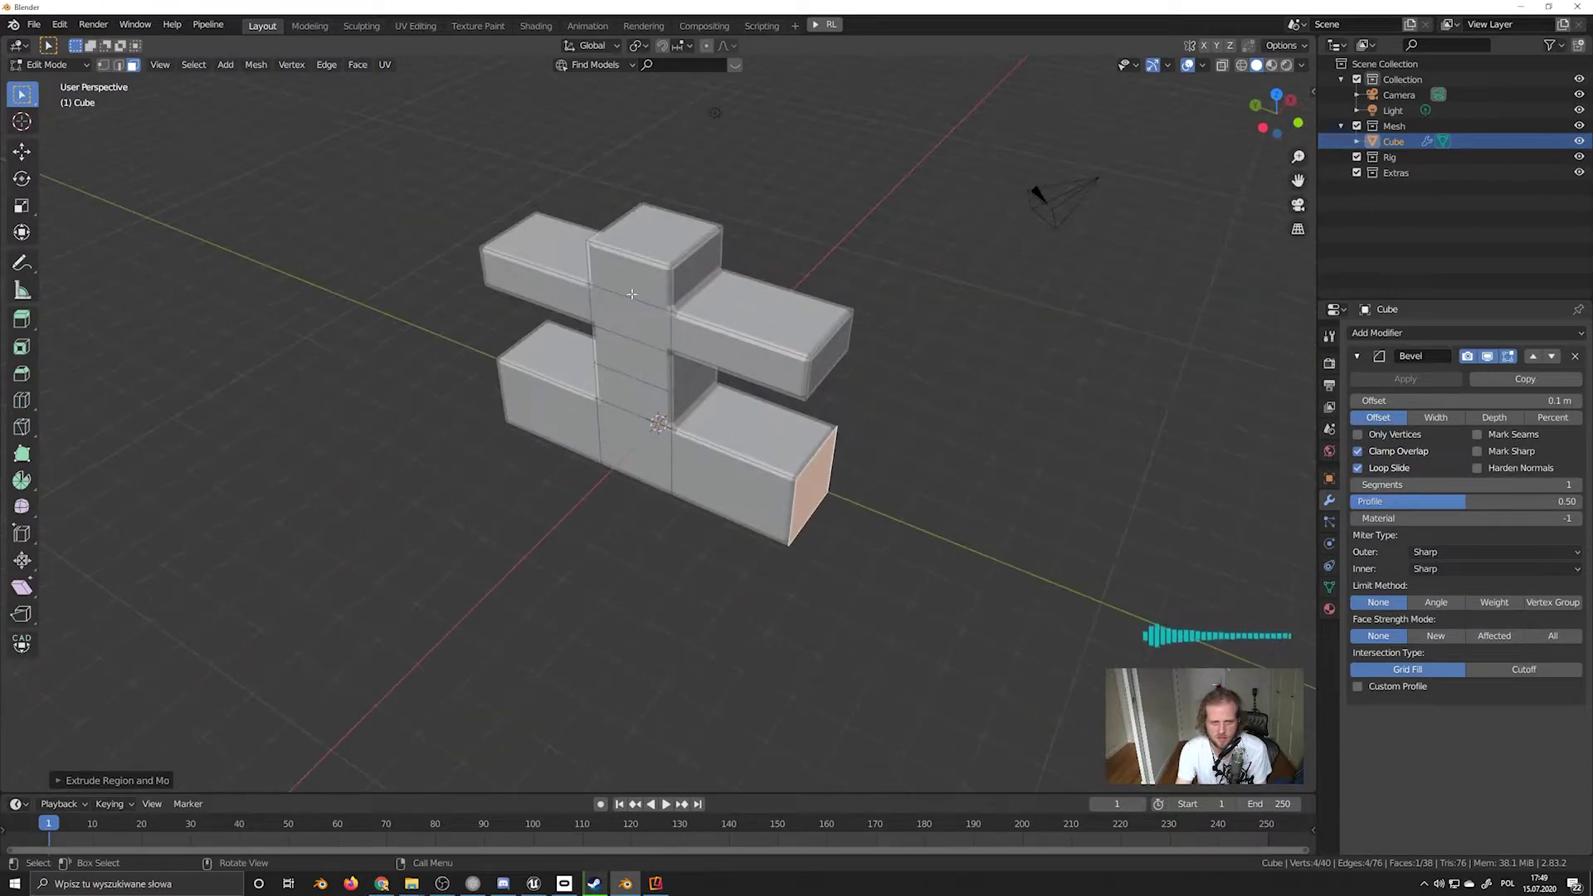
Extrude the column's topmost segment into a long horizontal beam, add a corner segment, extrude it down as a leg, and leave Edit Mode
left_click(634, 320)
key("e")
left_click(158, 573)
middle_click_drag(158, 573, 287, 270)
key("e")
left_click(200, 304)
middle_click_drag(200, 304, 138, 252)
key("e")
left_click(139, 490)
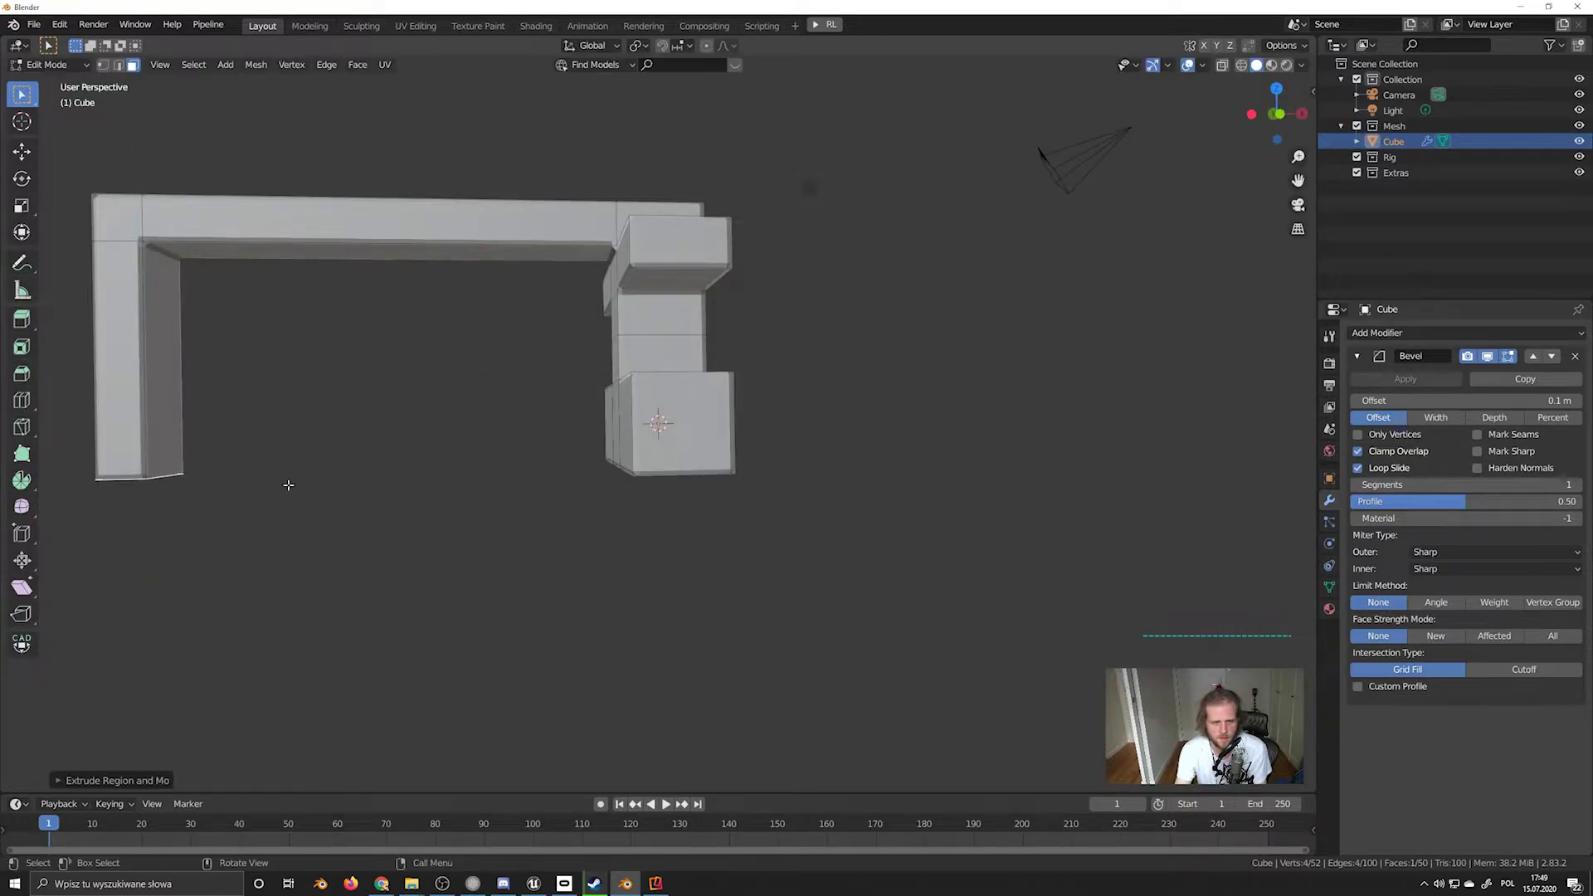
mouse_move(287, 487)
middle_mouse_down()
mouse_move(430, 497)
mouse_move(282, 497)
middle_mouse_up()
key("Tab")
middle_click_drag(639, 523, 666, 517)
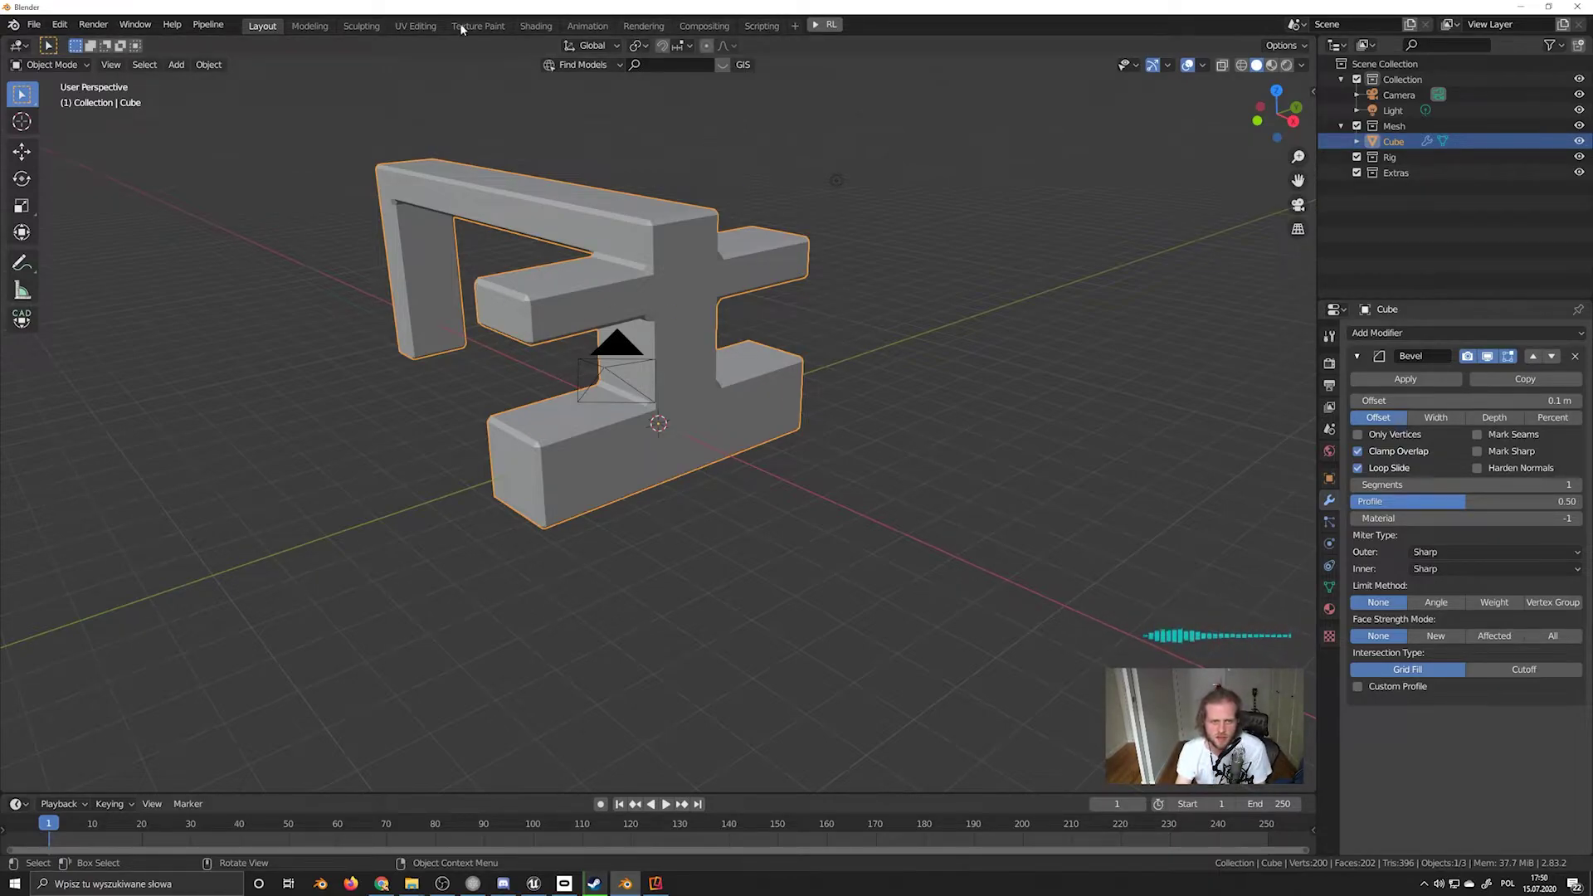
Send the remodeled mesh to Unreal, switch to the Unreal Editor and inspect the updated Cube in the level
mouse_move(210, 46)
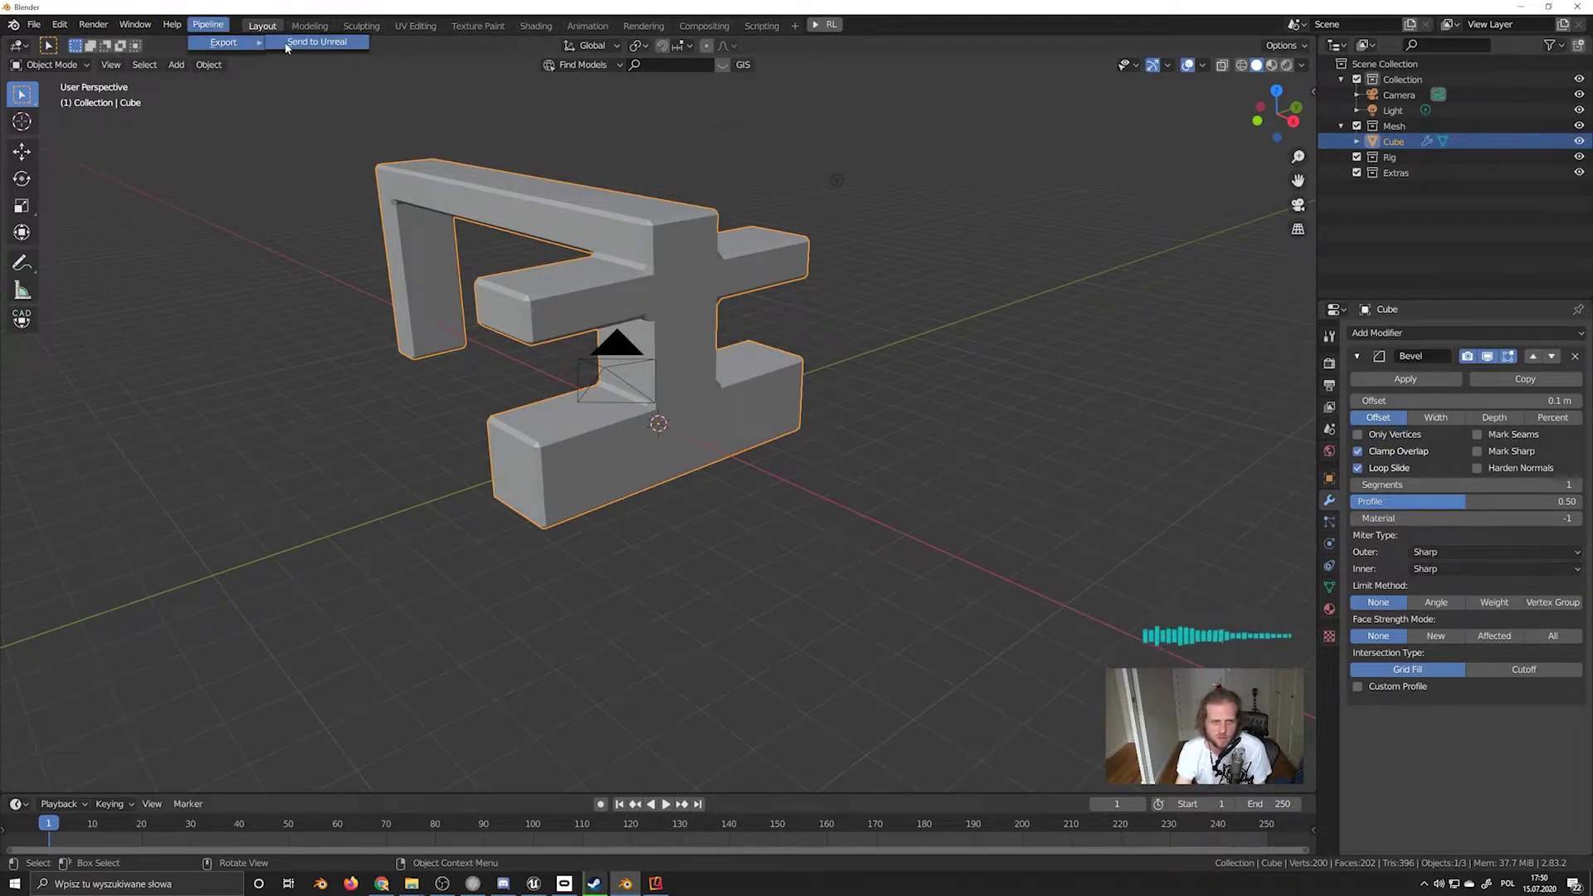
left_click(534, 882)
scroll(726, 403, "down", 3)
right_click_drag(726, 402, 647, 410)
right_click_drag(583, 329, 473, 398)
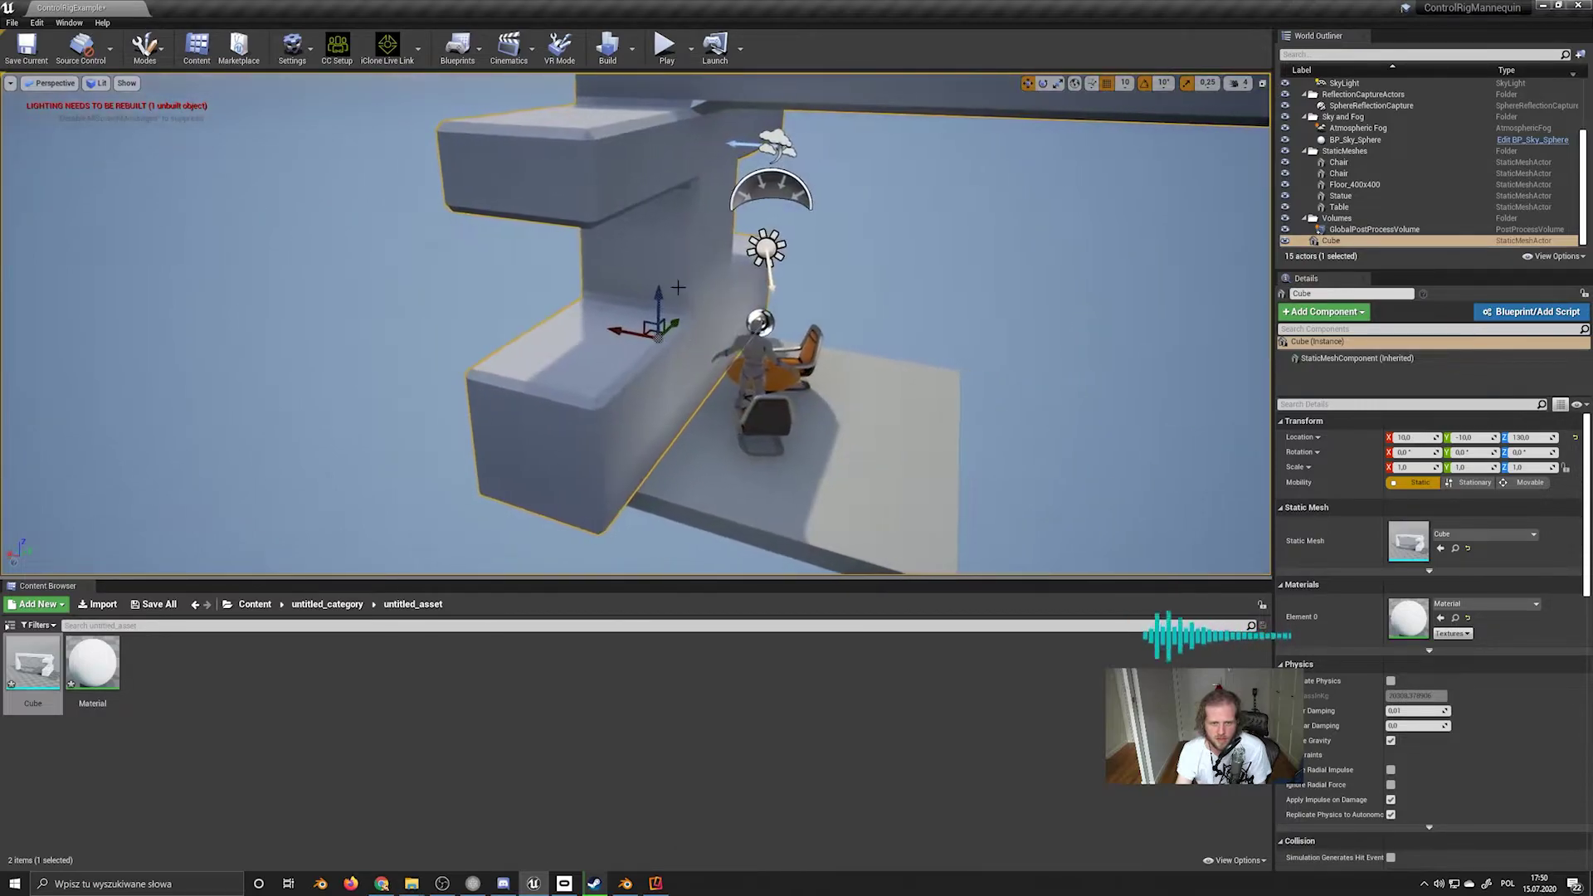
Move the updated Cube along the X axis off the furniture platform and go back to the root Content folder
left_click_drag(628, 322, 455, 331)
right_click_drag(455, 331, 547, 315)
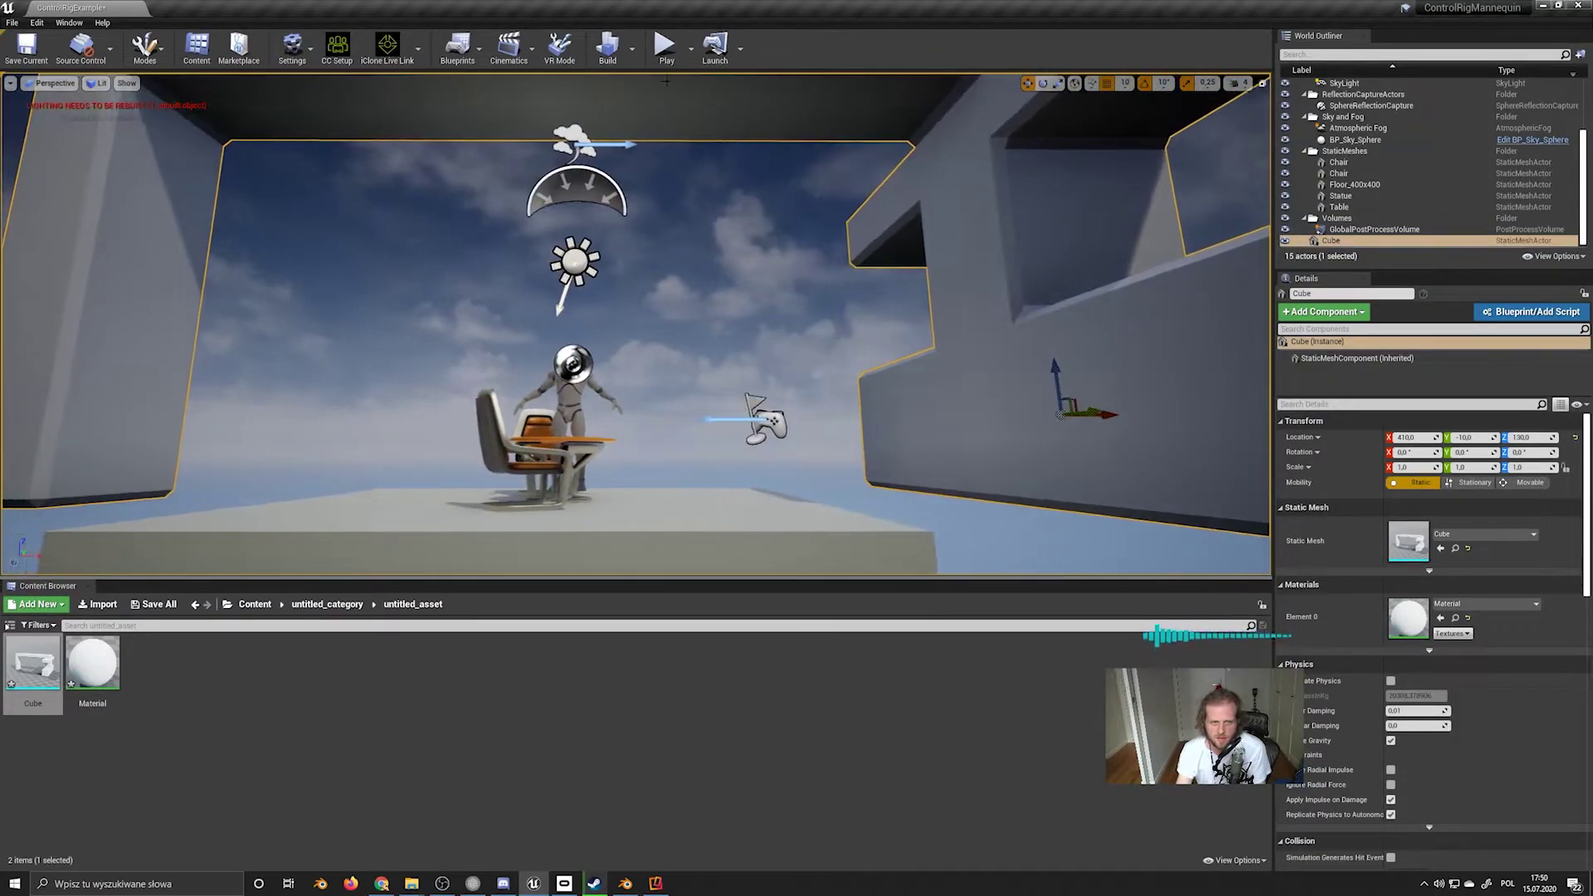
left_click(561, 48)
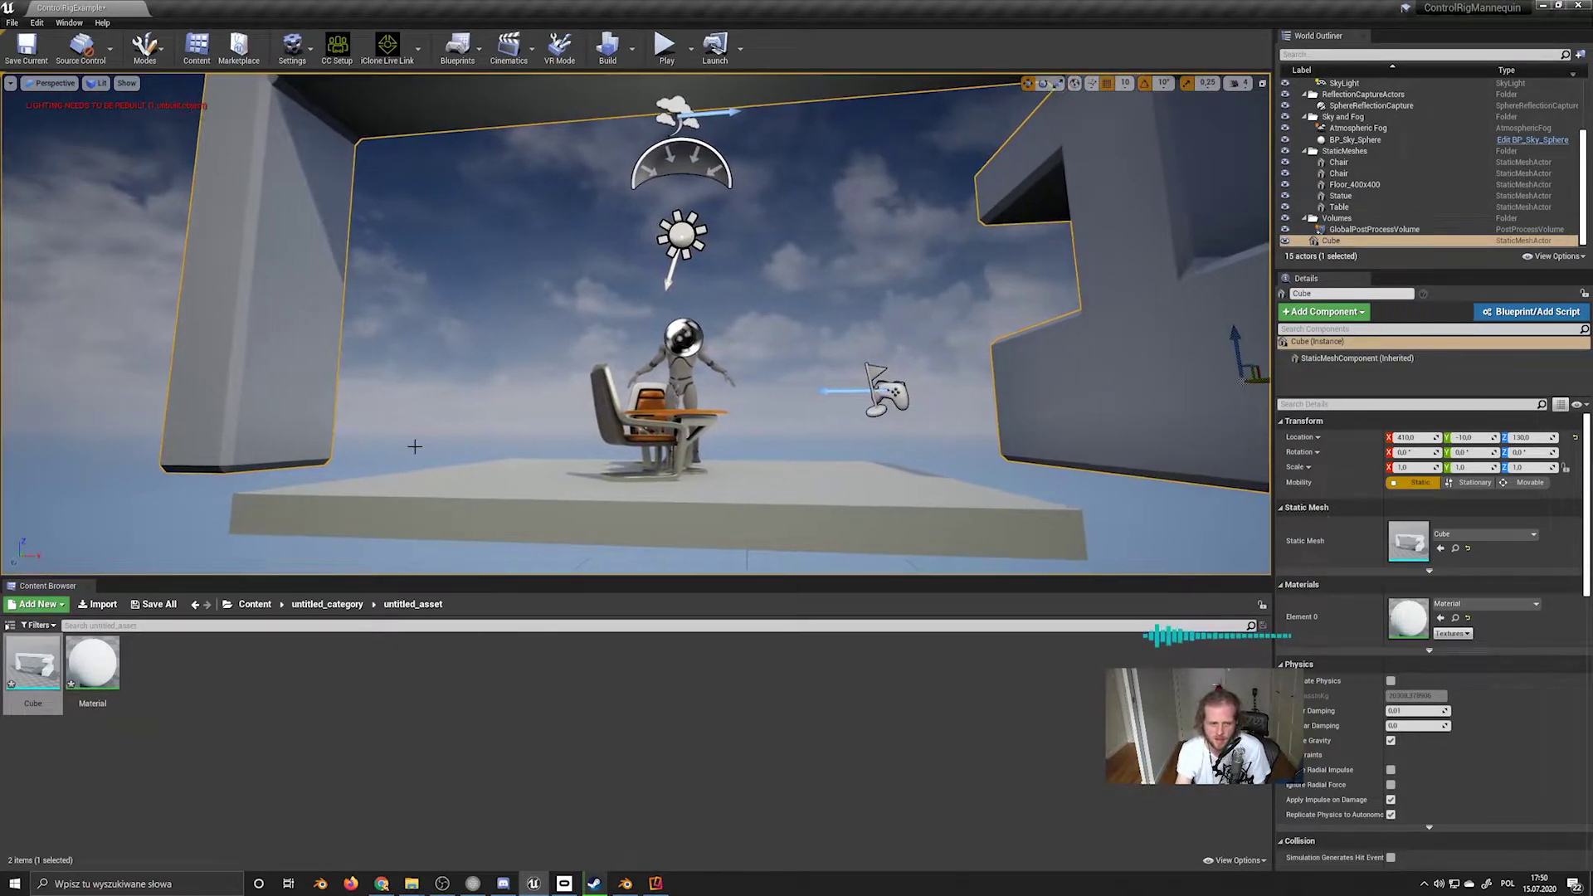
key("alt+Left")
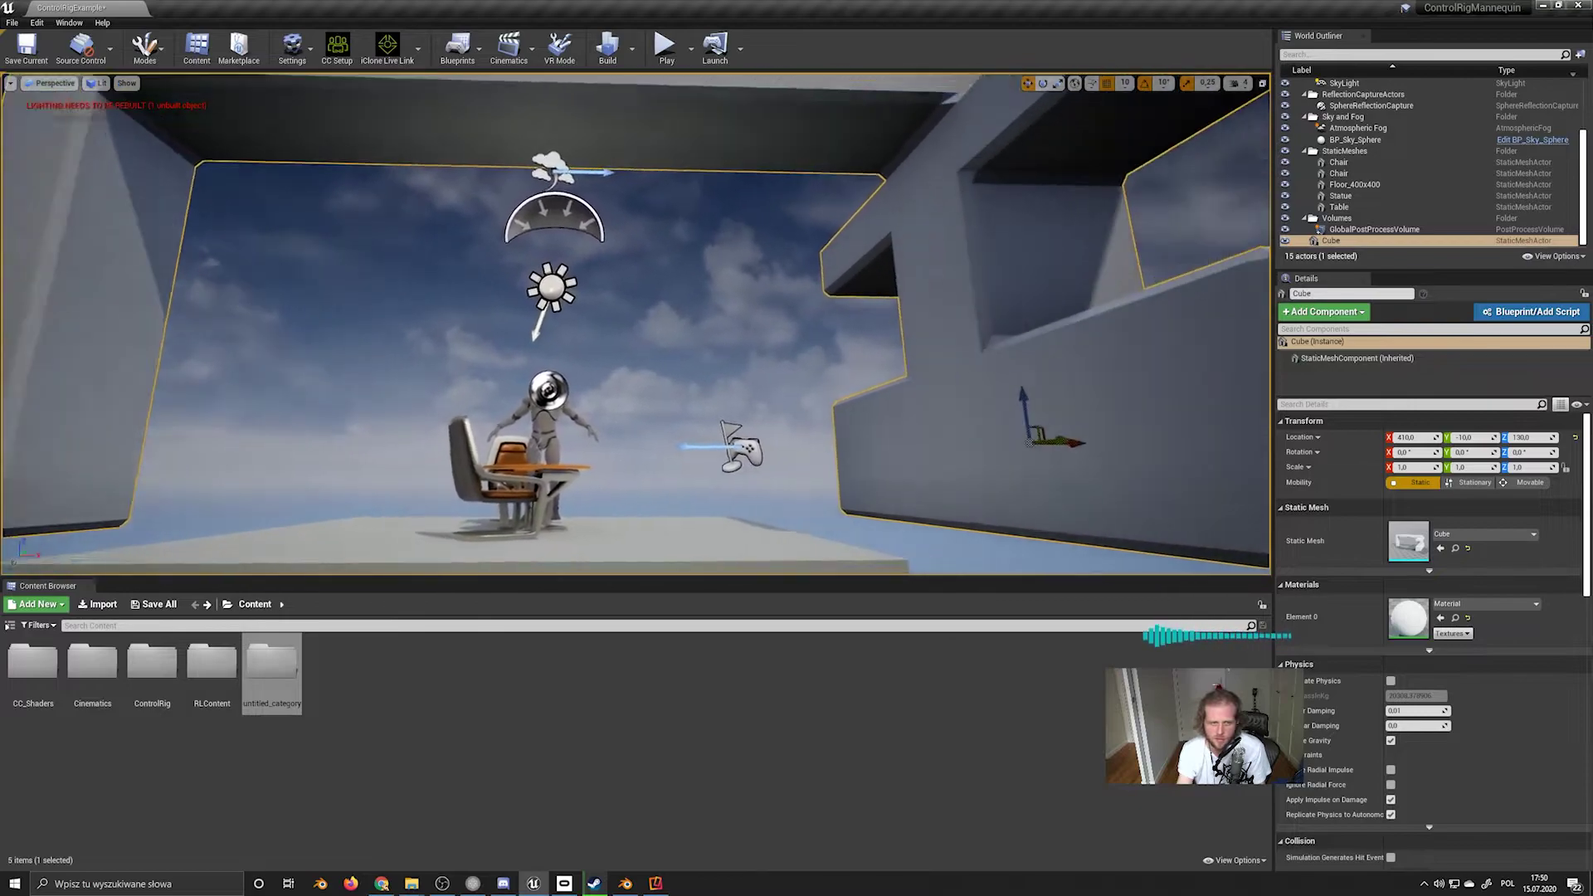
Switch to Blender and deselect the Cube mesh
key("alt+Tab")
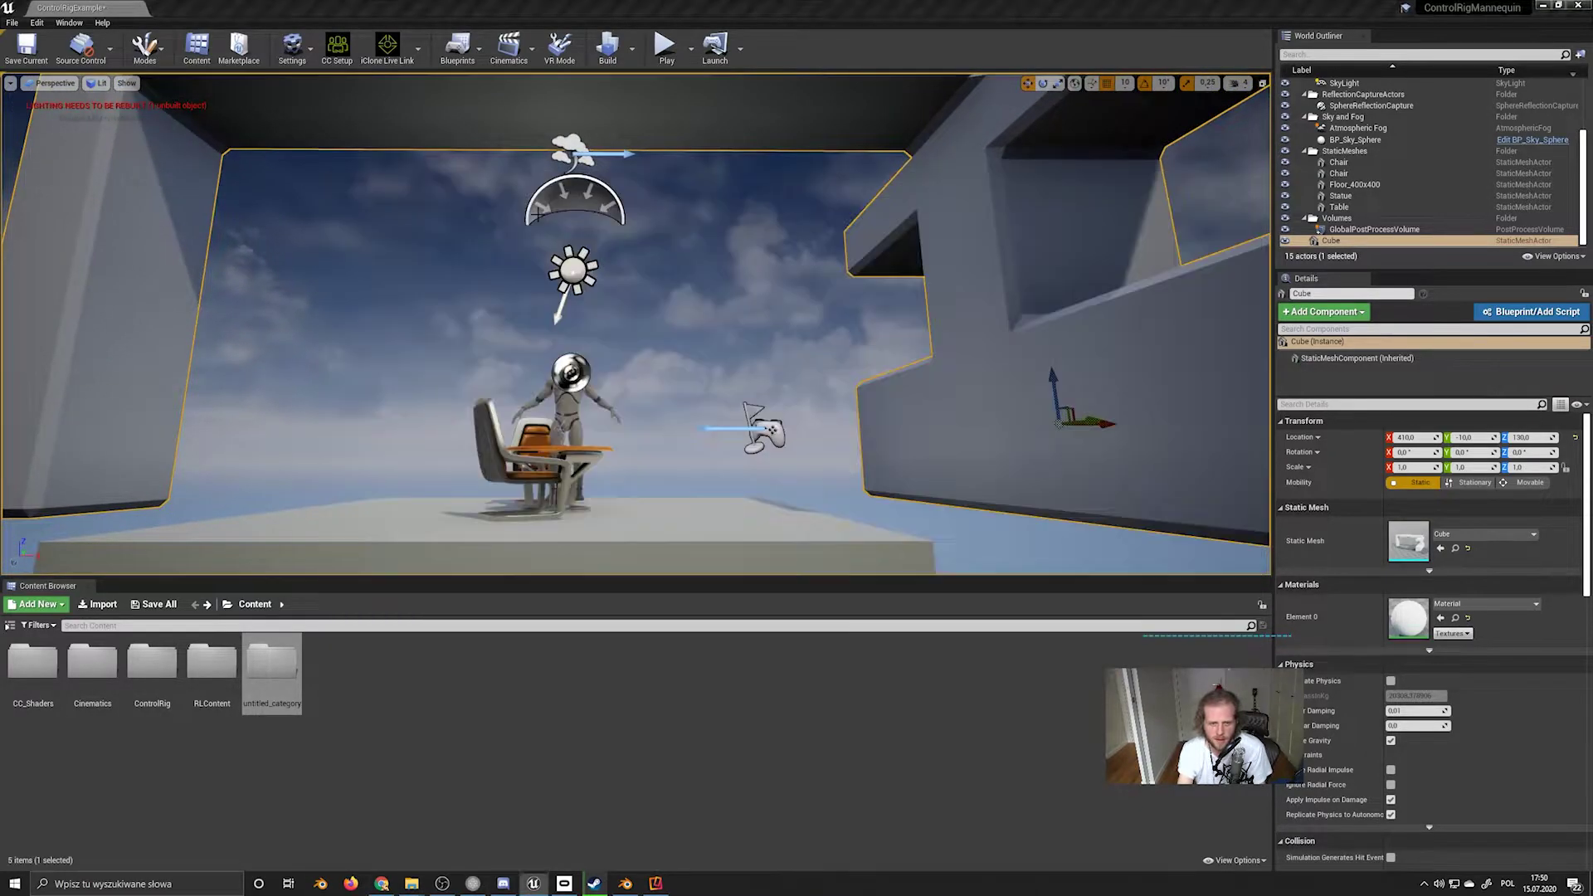
left_click(772, 568)
right_click(772, 567)
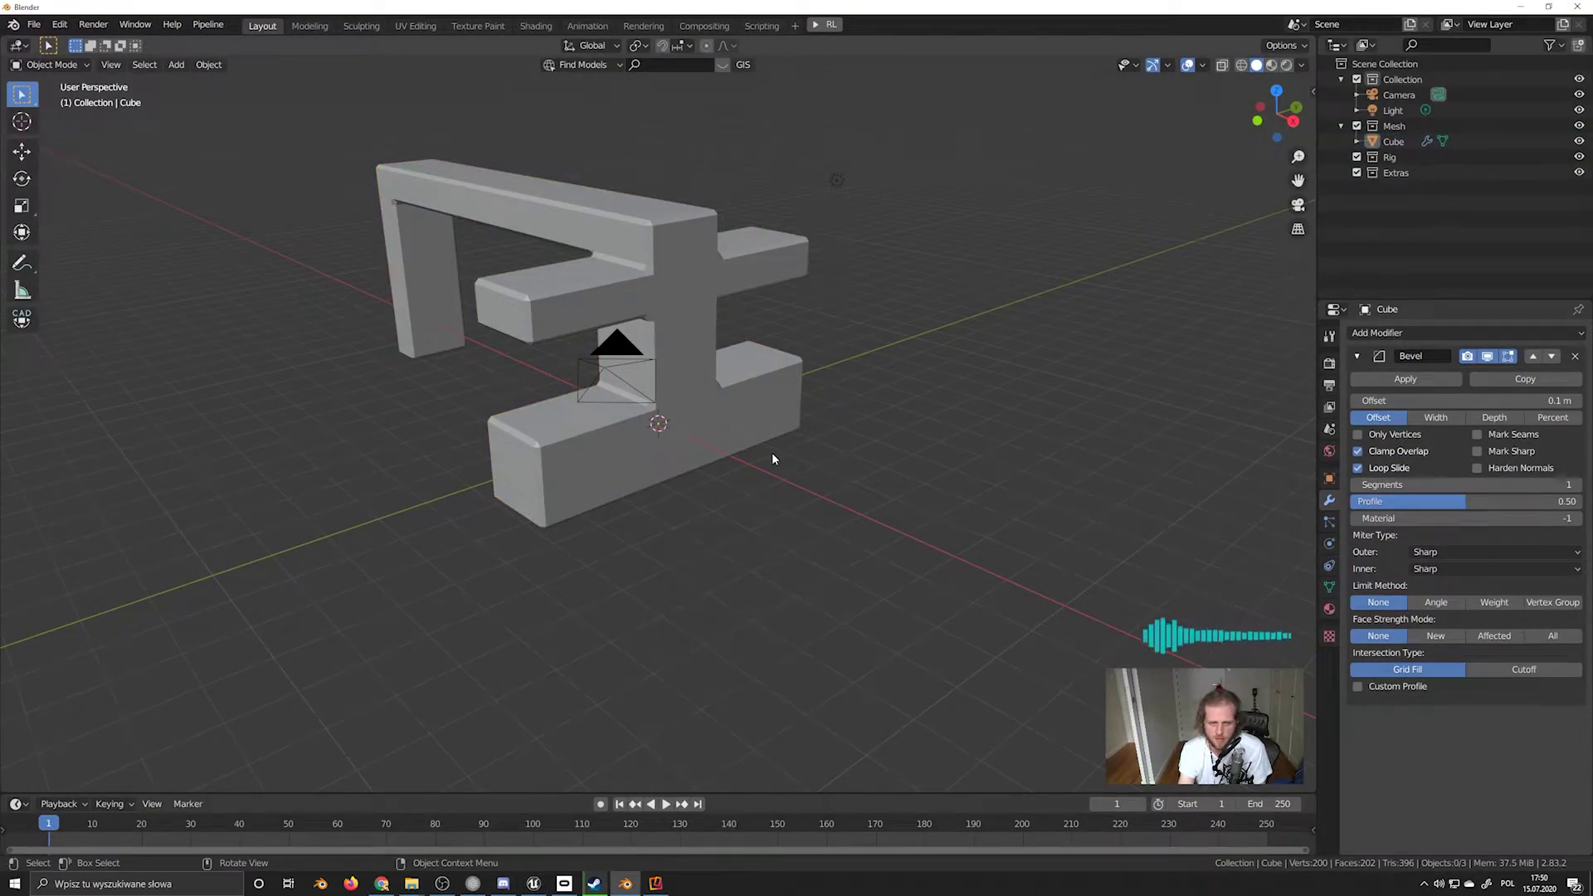
Edit the Cube mesh and extrude both end faces of the bottom beam outward along the Y axis, adding several segments
middle_click_drag(741, 445, 506, 427)
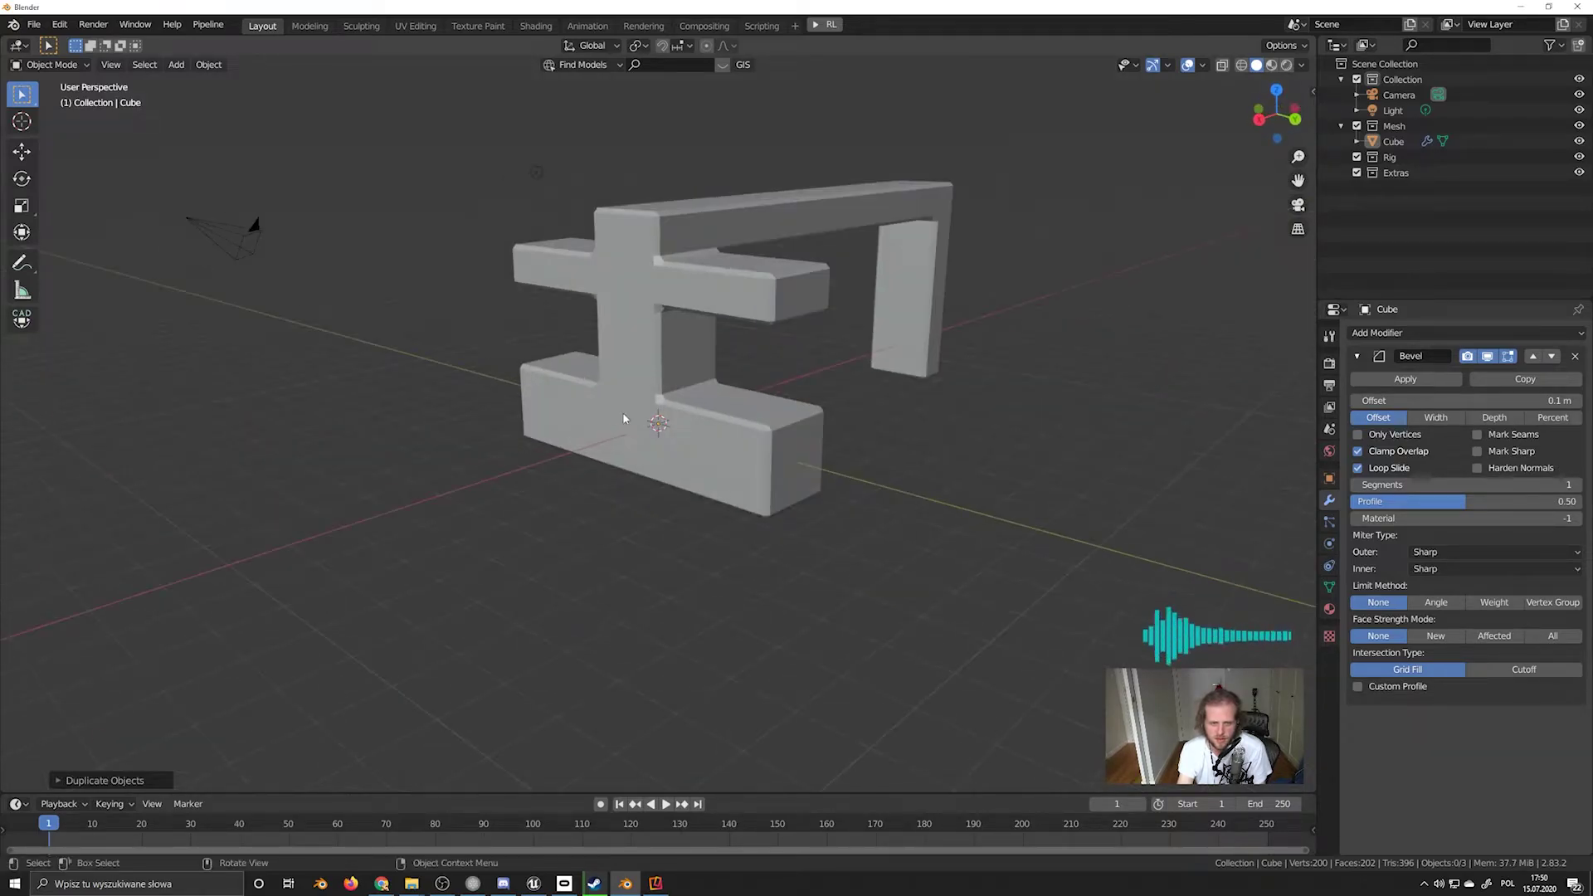
left_click(622, 411)
key("Tab")
left_click(819, 476)
key("e")
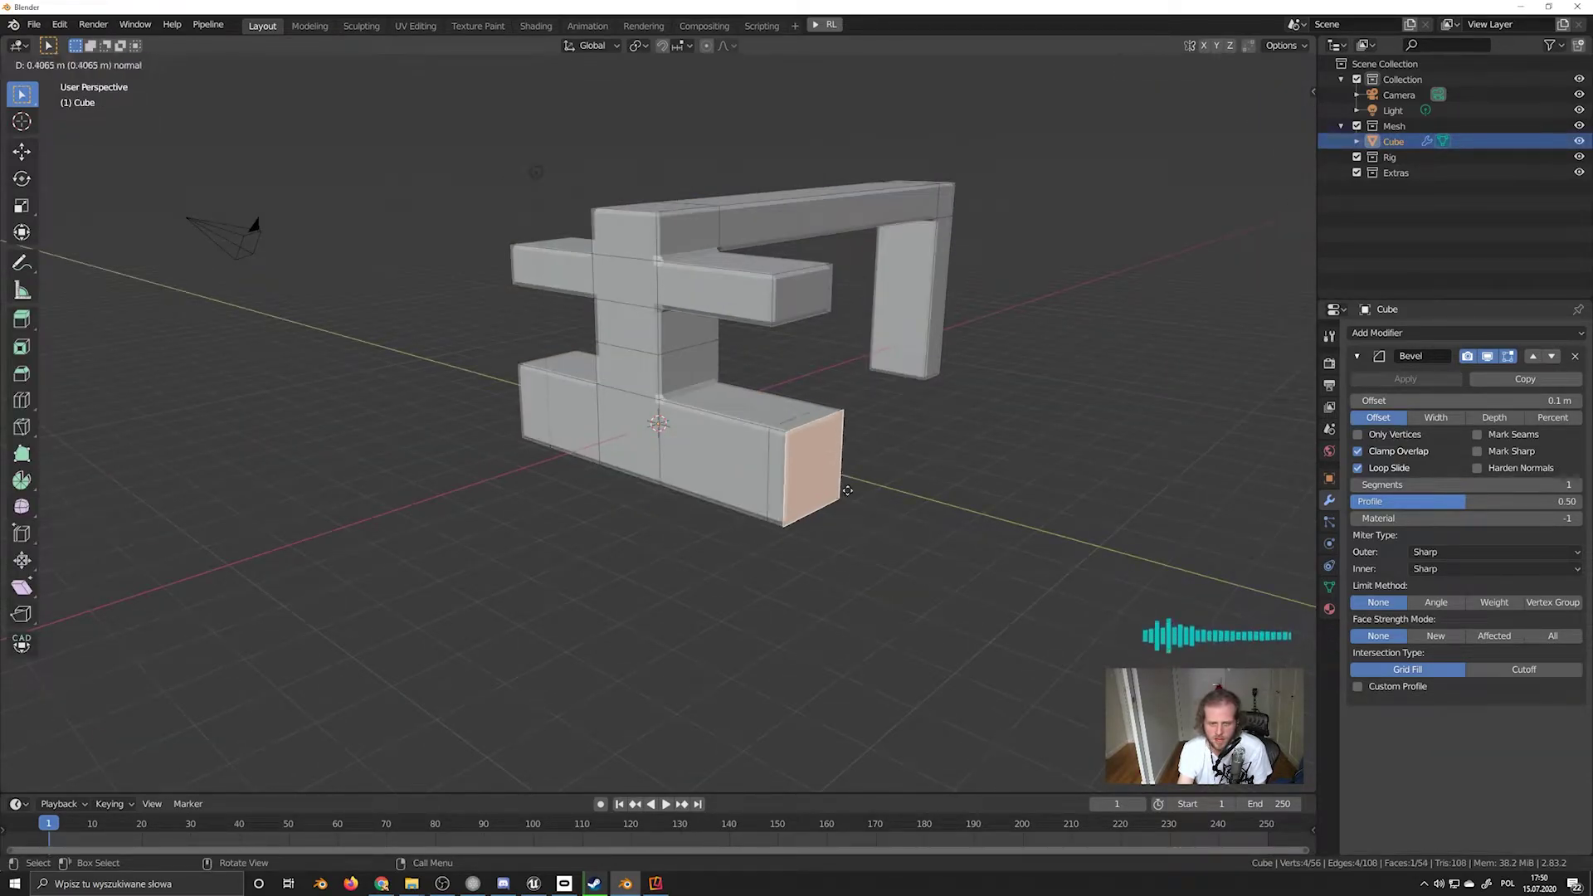
left_click(1056, 581)
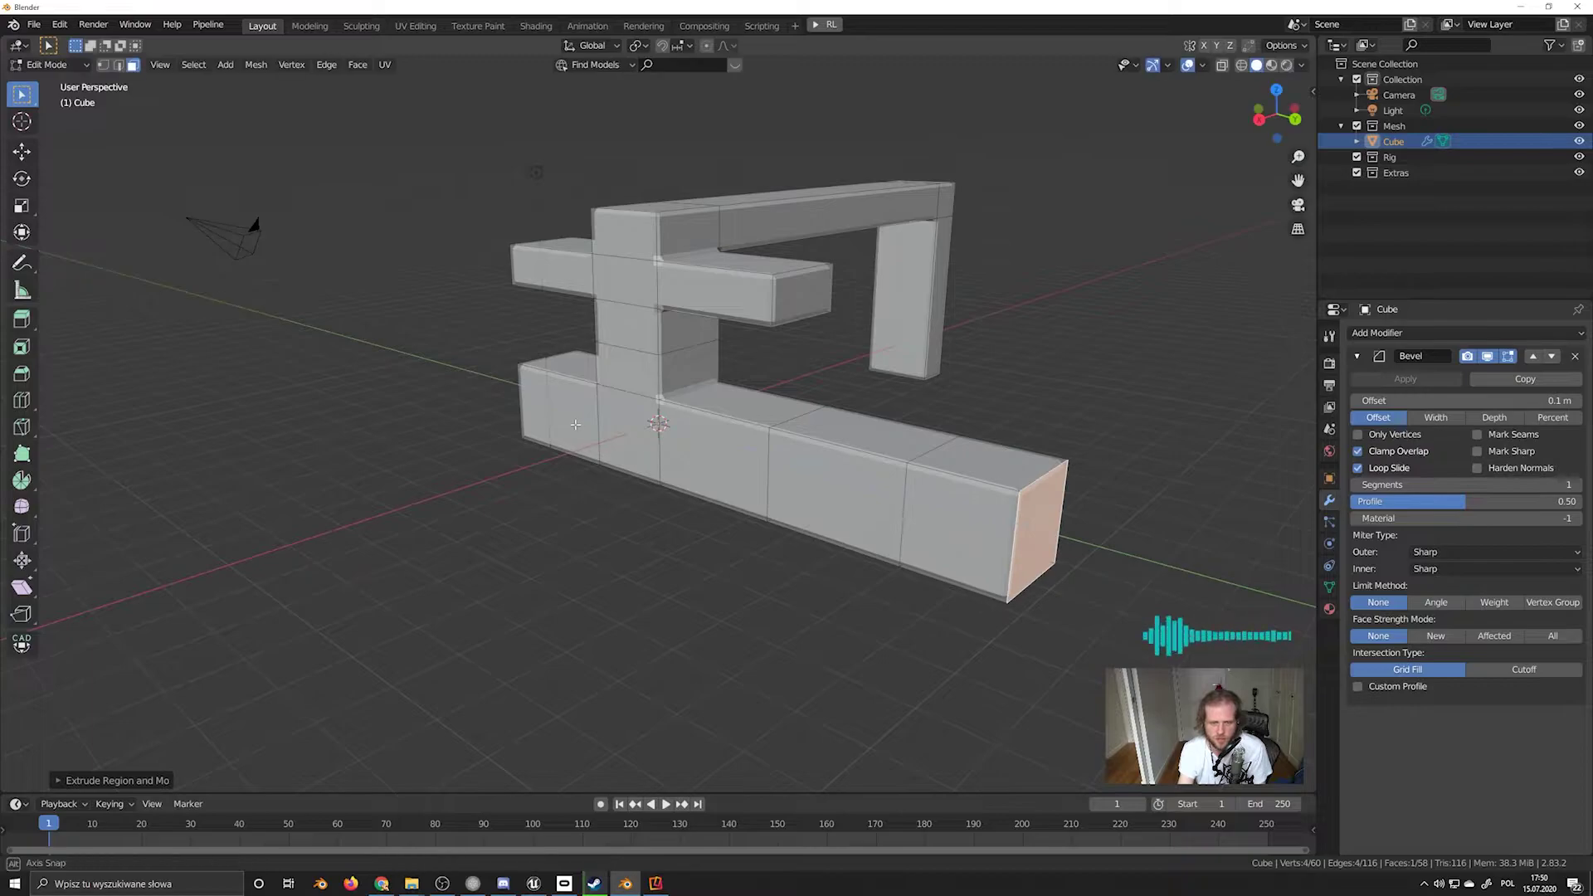
middle_click_drag(1056, 581, 630, 572)
key("e")
left_click(348, 521)
key("e")
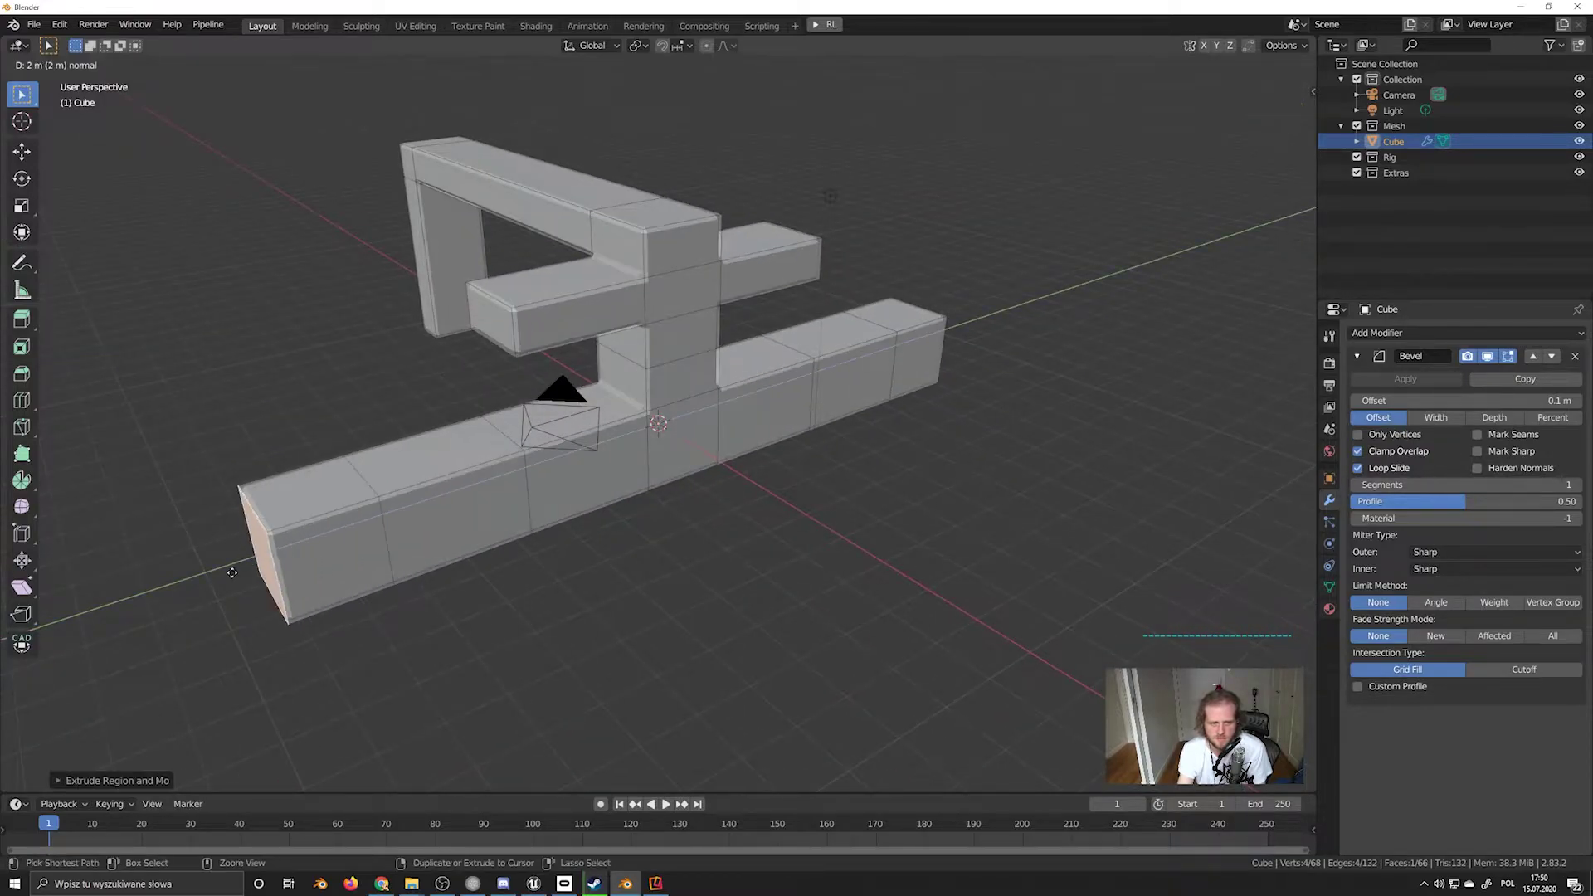
left_click(189, 574)
Extrude both end faces of the upper crossbar outward into long arms and leave Edit Mode
left_click(482, 328)
key("e")
left_click(203, 400)
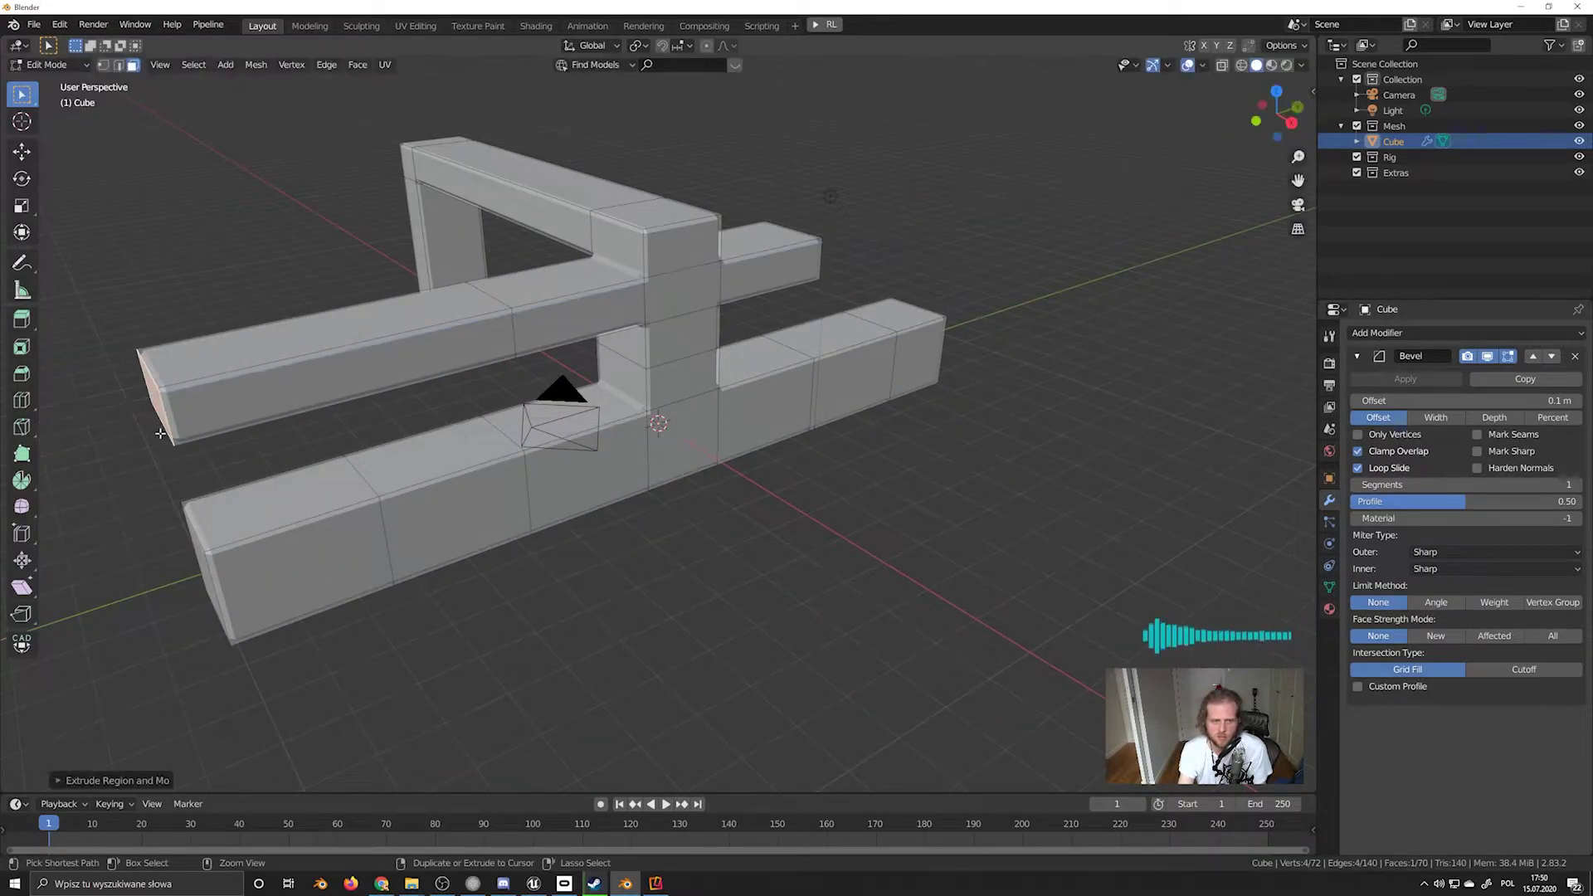
middle_click_drag(203, 400, 377, 409)
left_click(780, 300)
key("e")
left_click(995, 349)
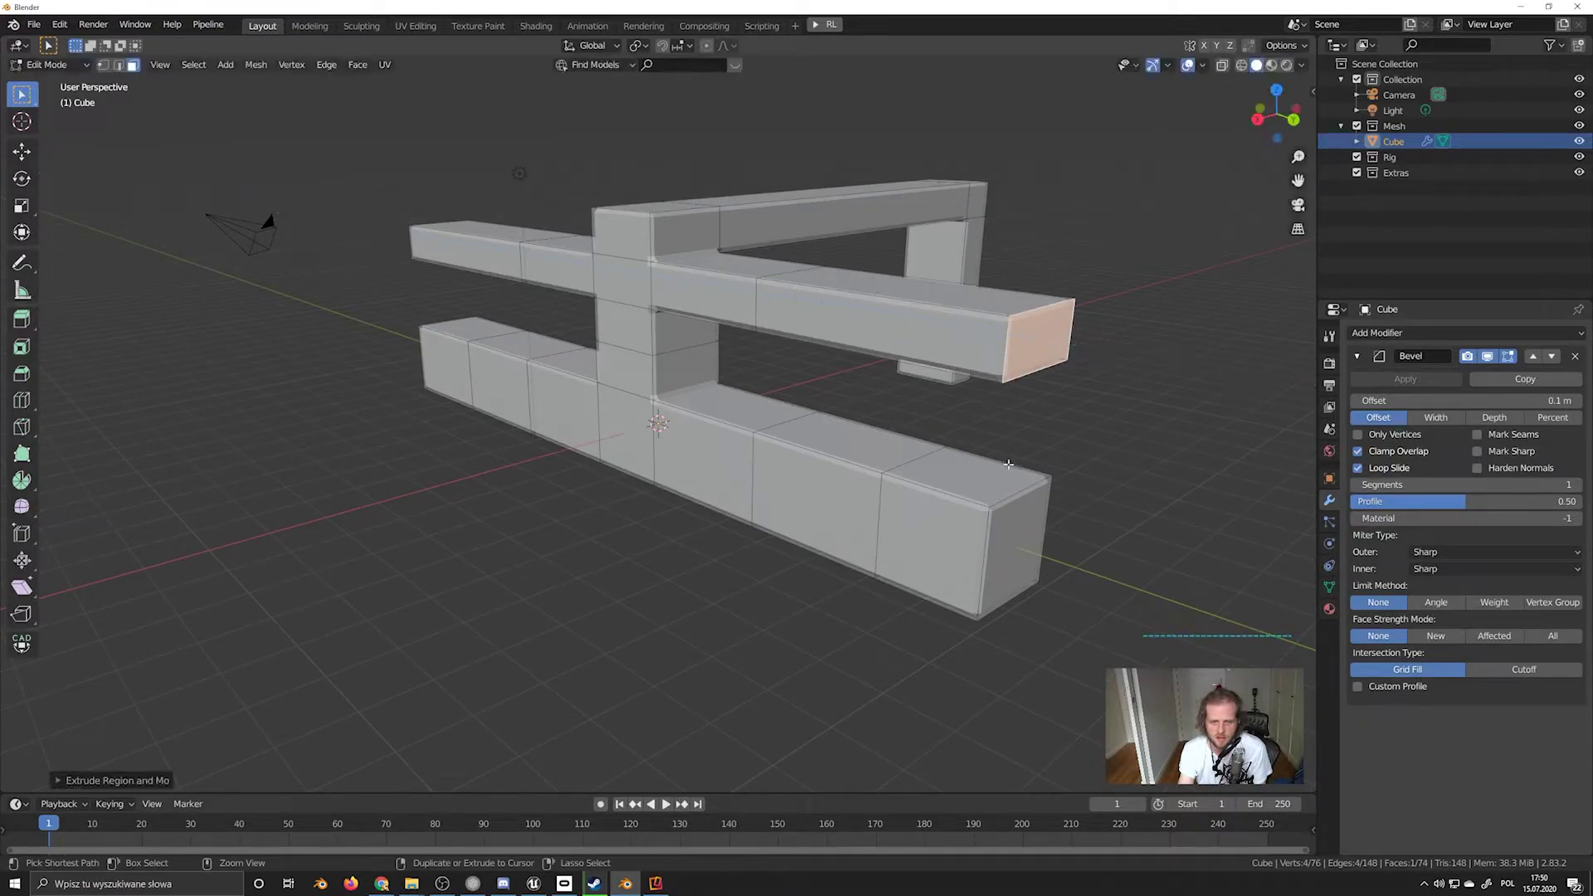
key("Tab")
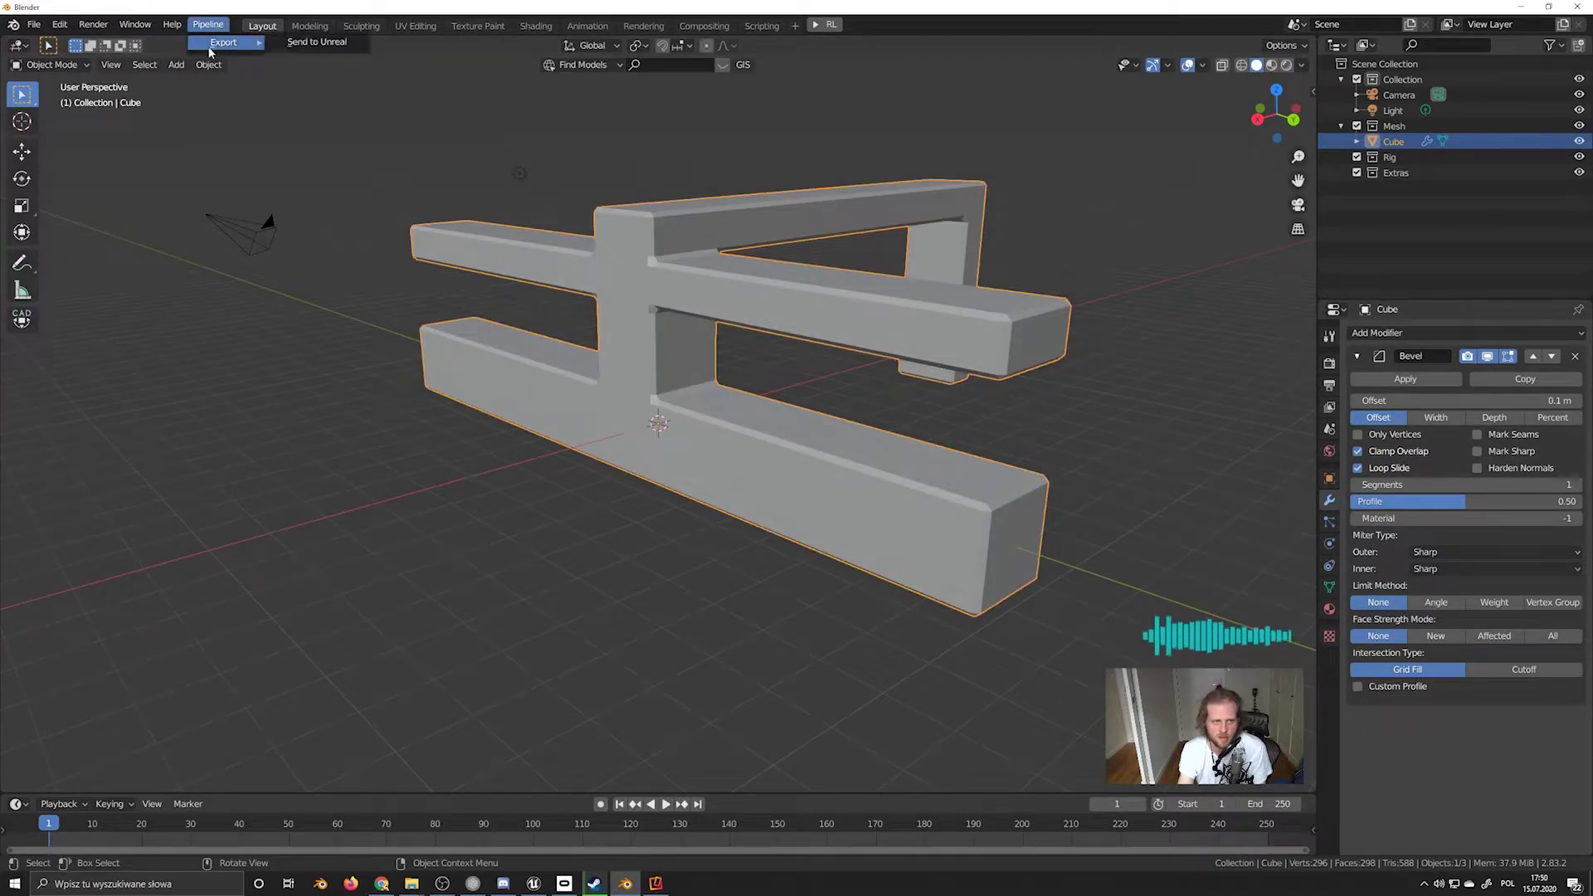
Send the lengthened Cube to Unreal, view it framed in the Unreal Editor level, and return to Blender
left_click(335, 48)
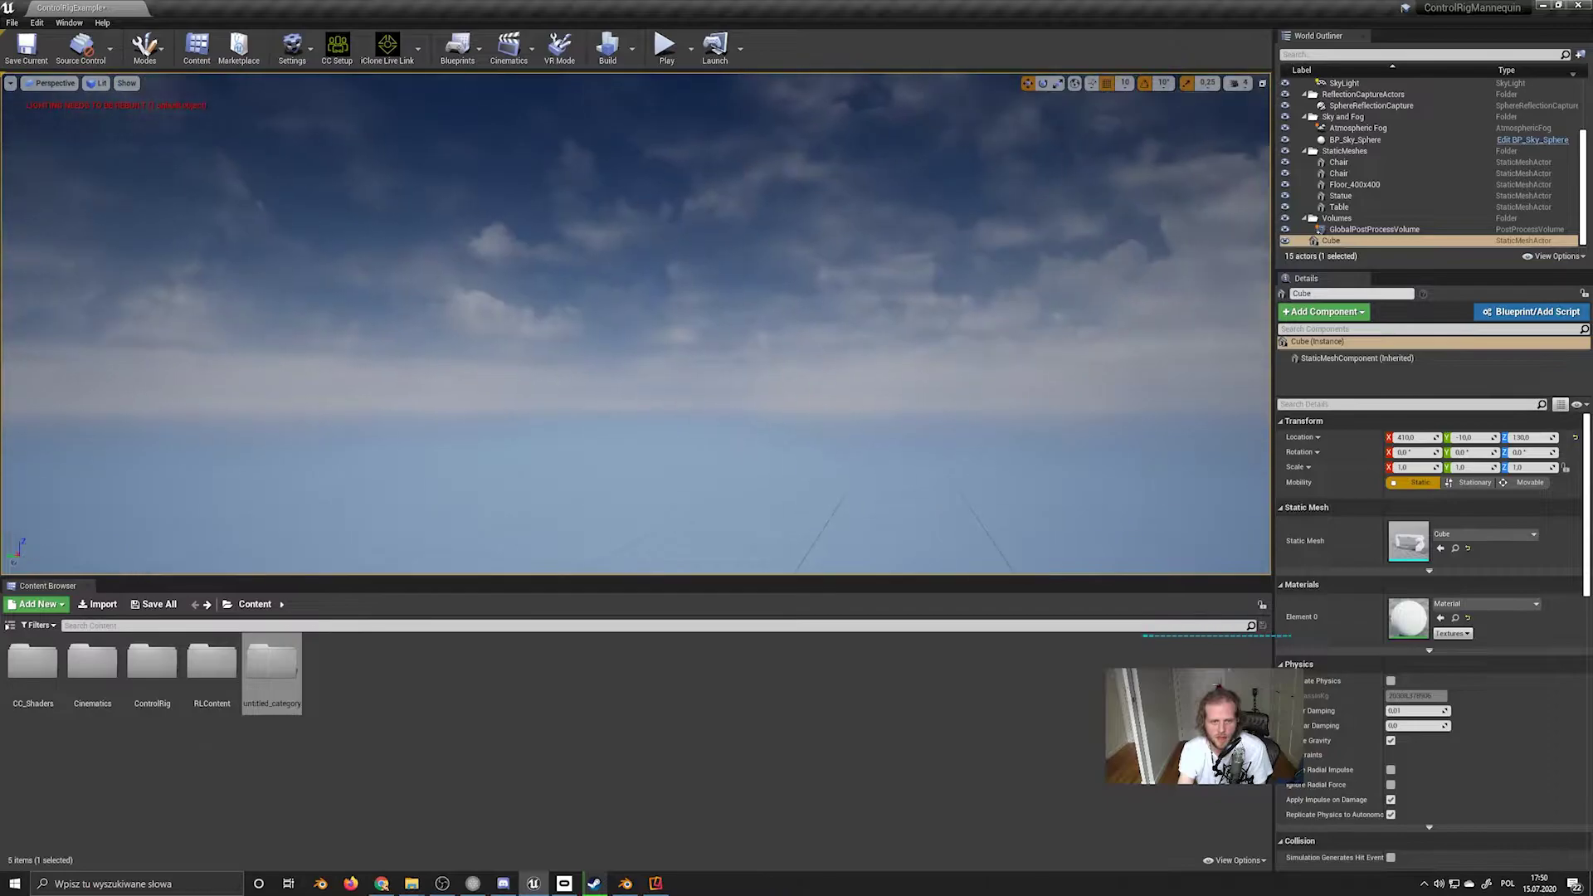
right_click_drag(635, 323, 556, 362)
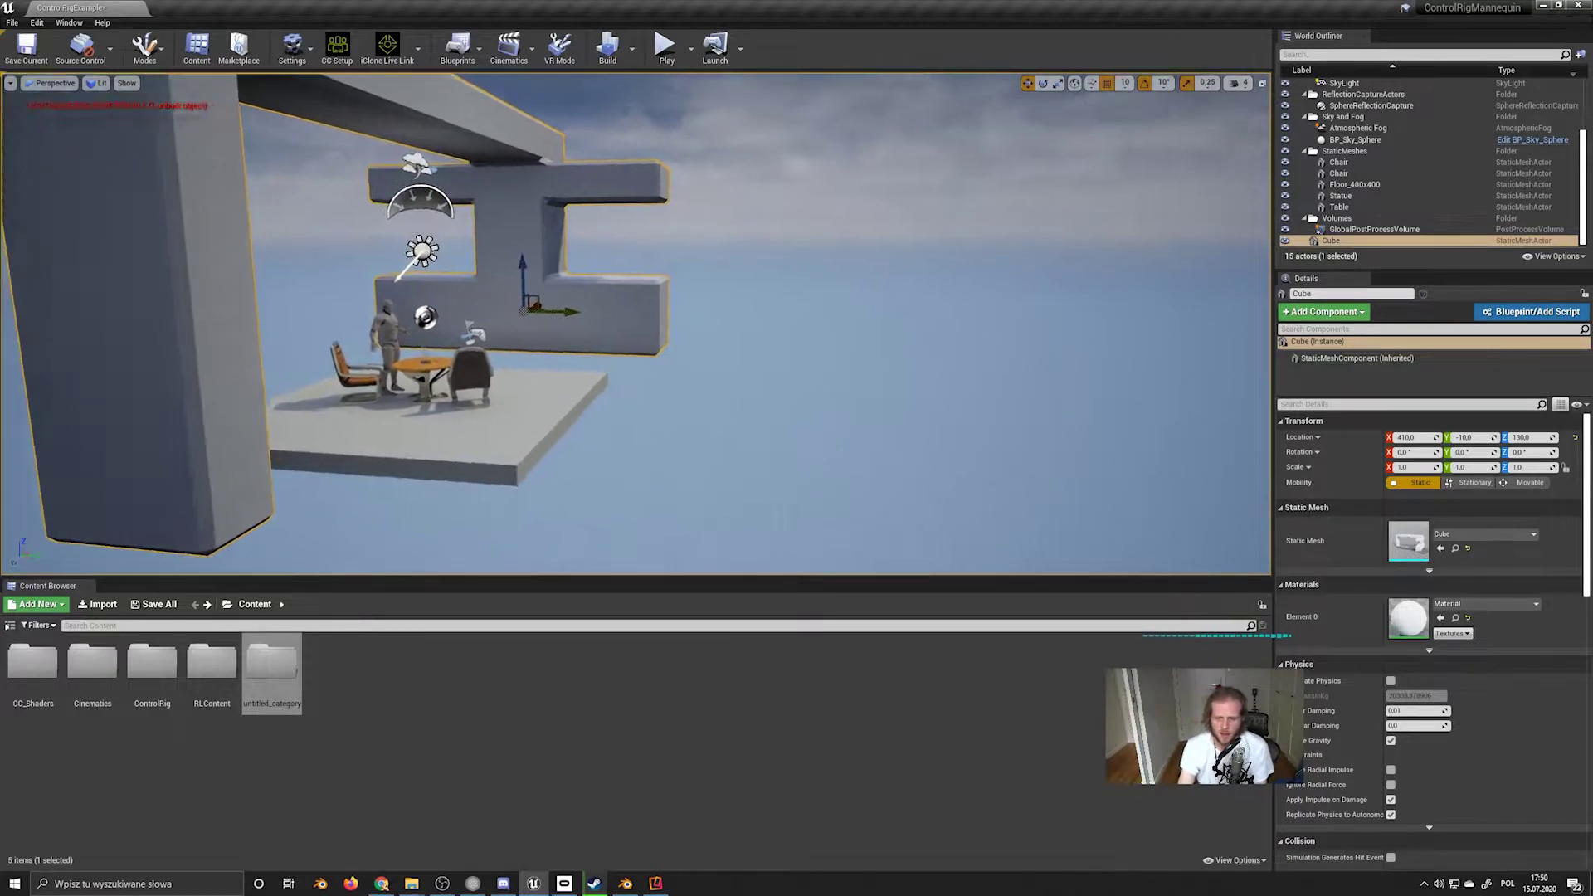
key("f")
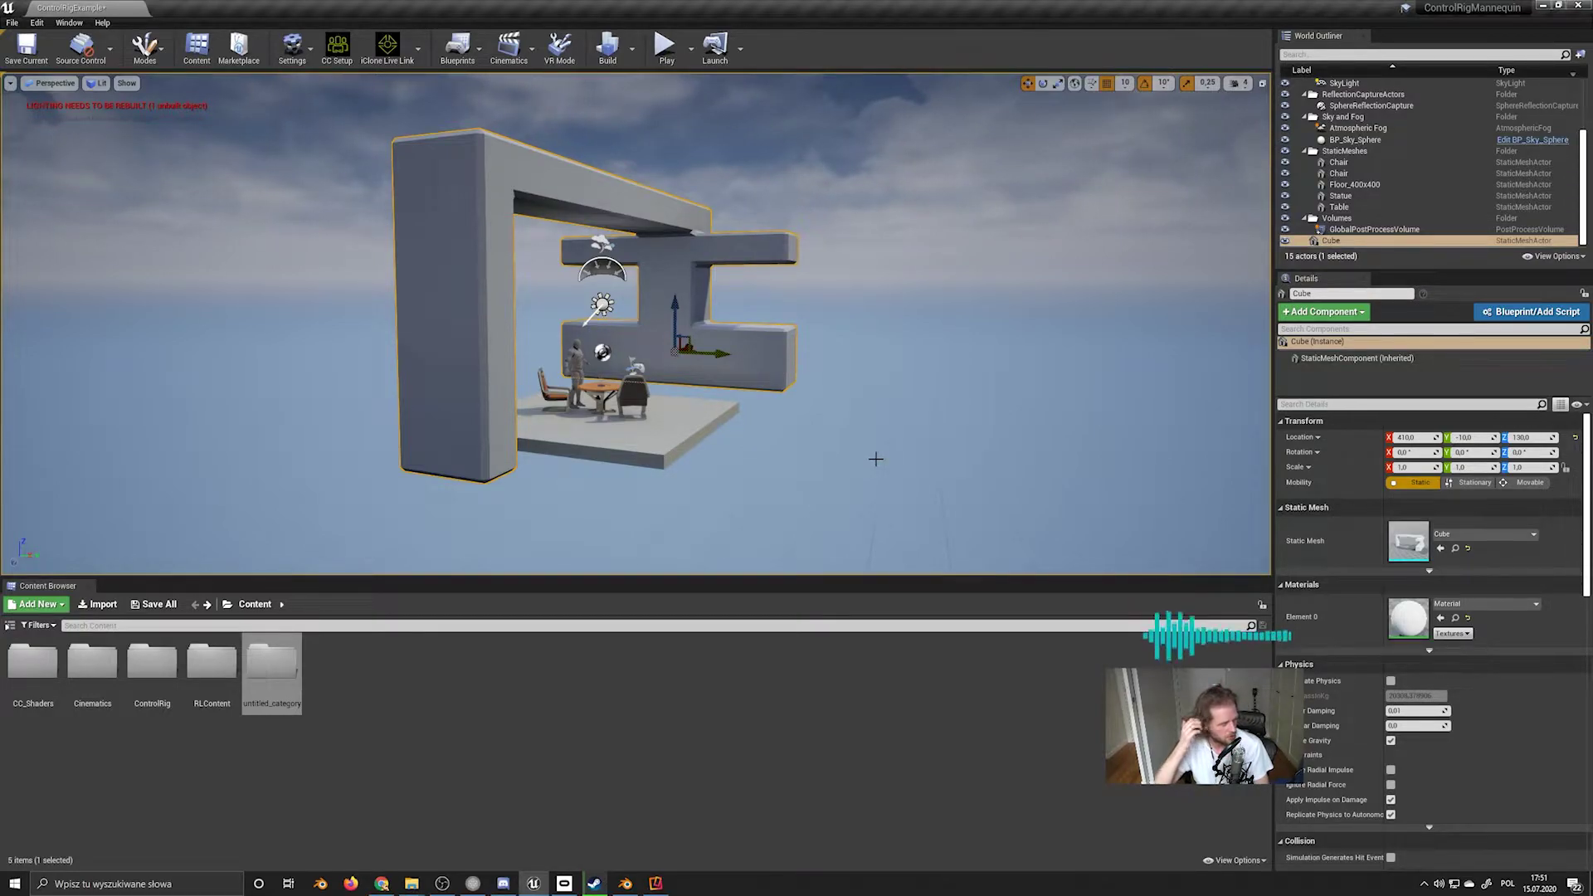
left_click(1543, 6)
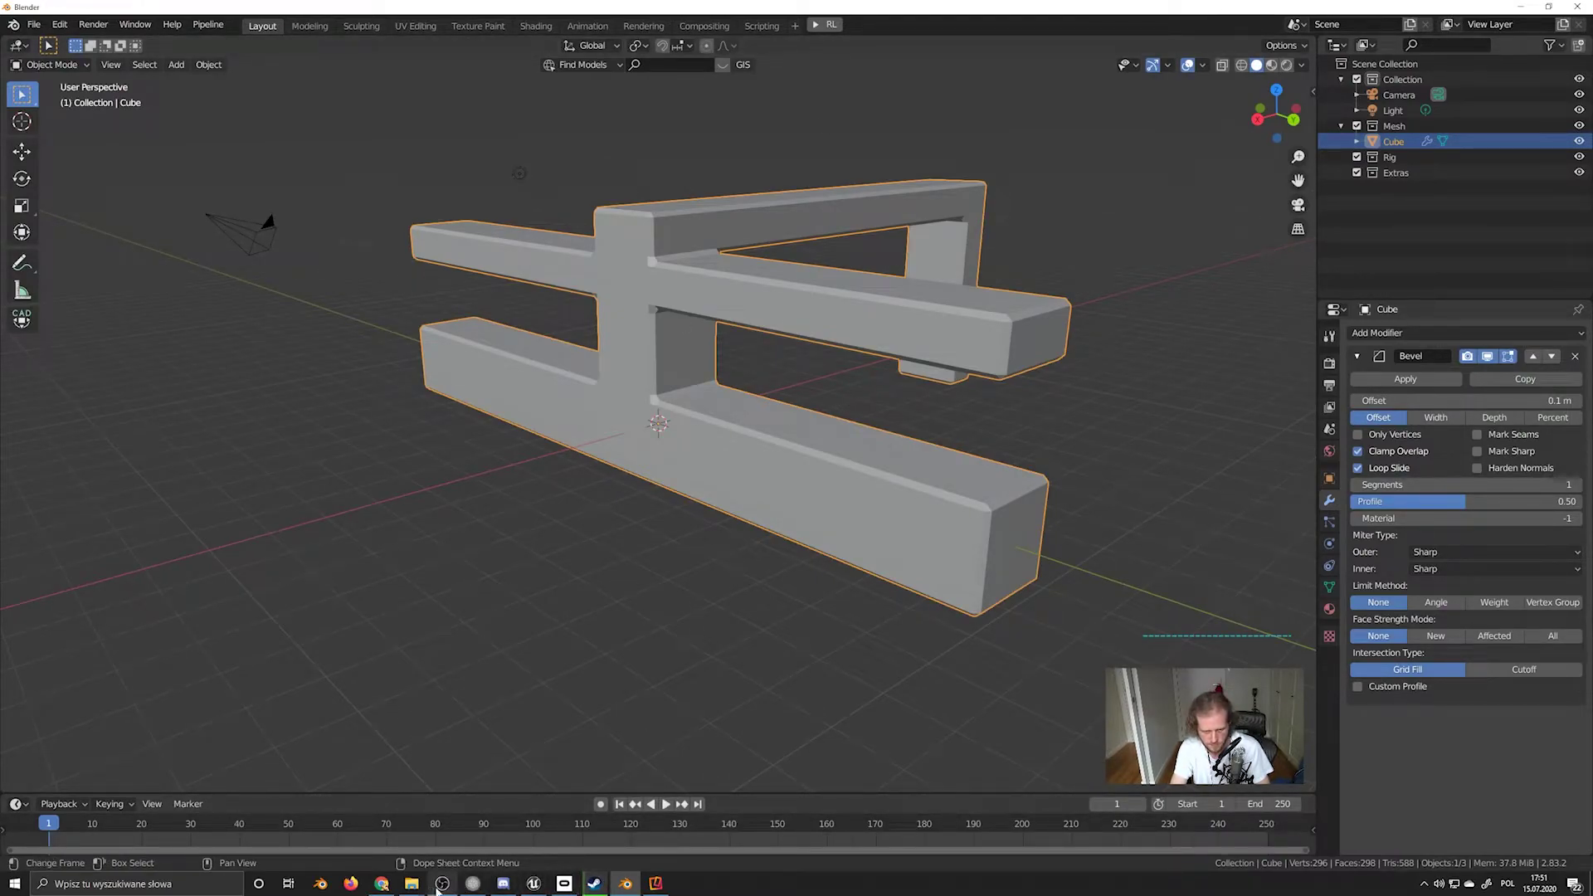
left_click(501, 885)
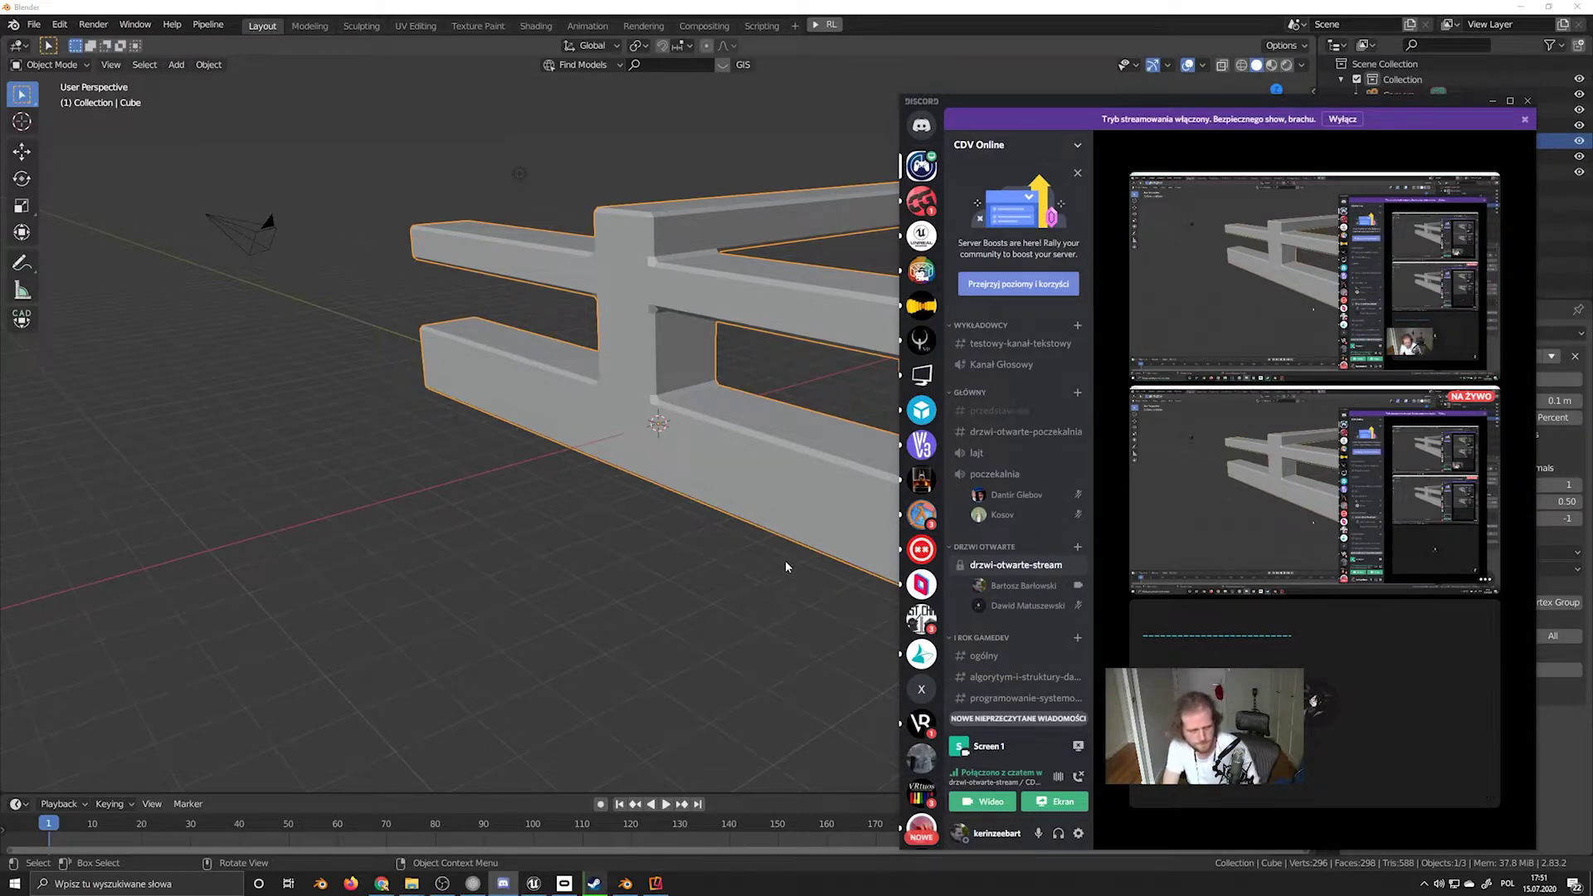
left_click(382, 883)
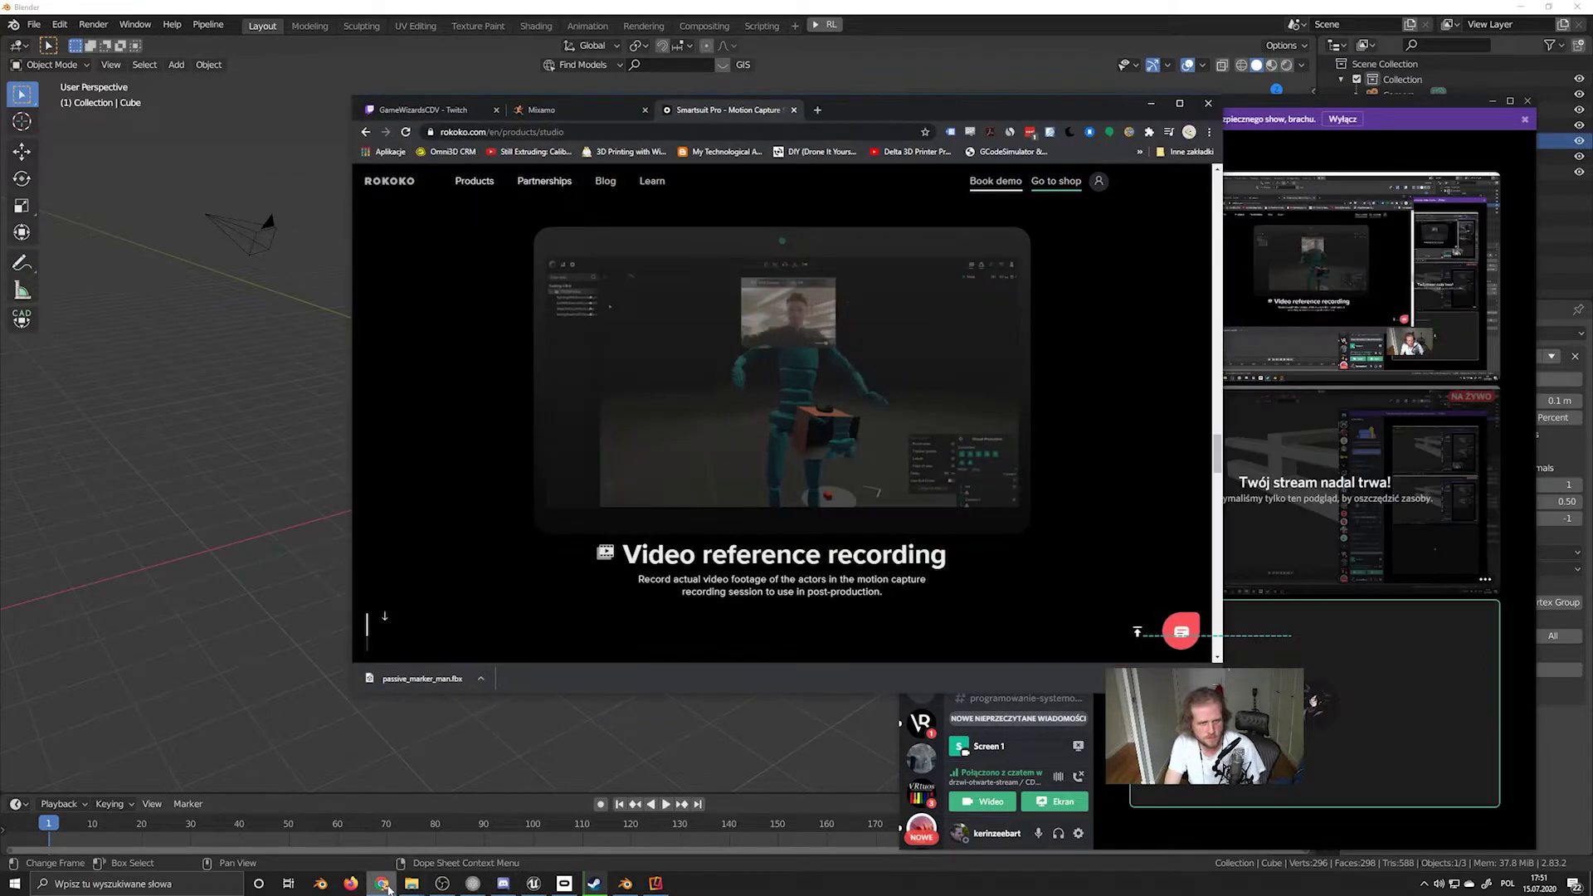
key("alt+Tab")
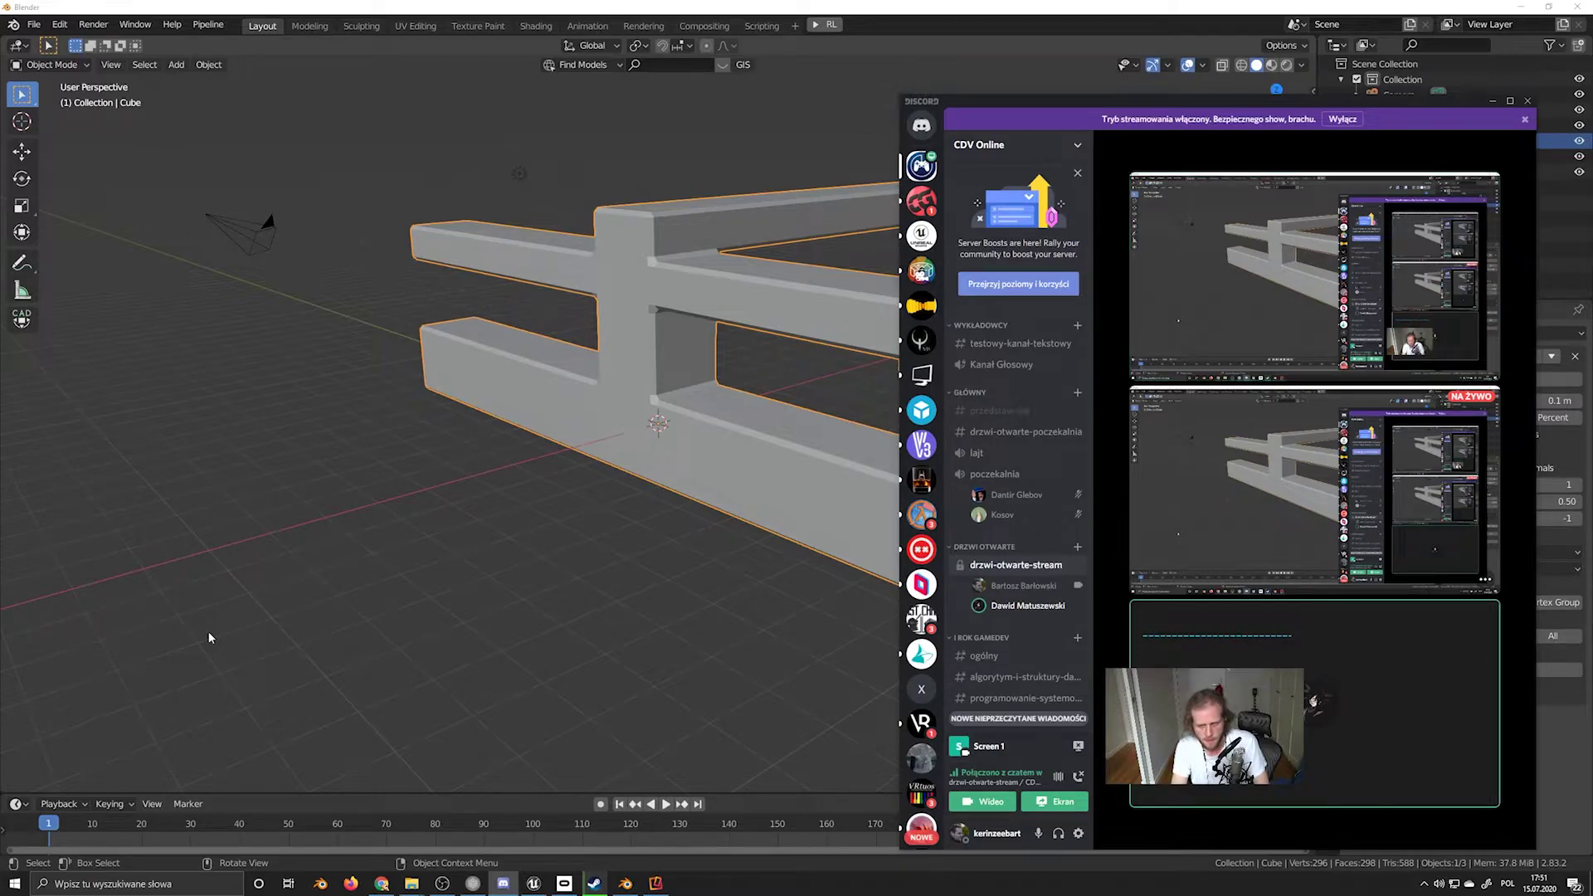
left_click(323, 647)
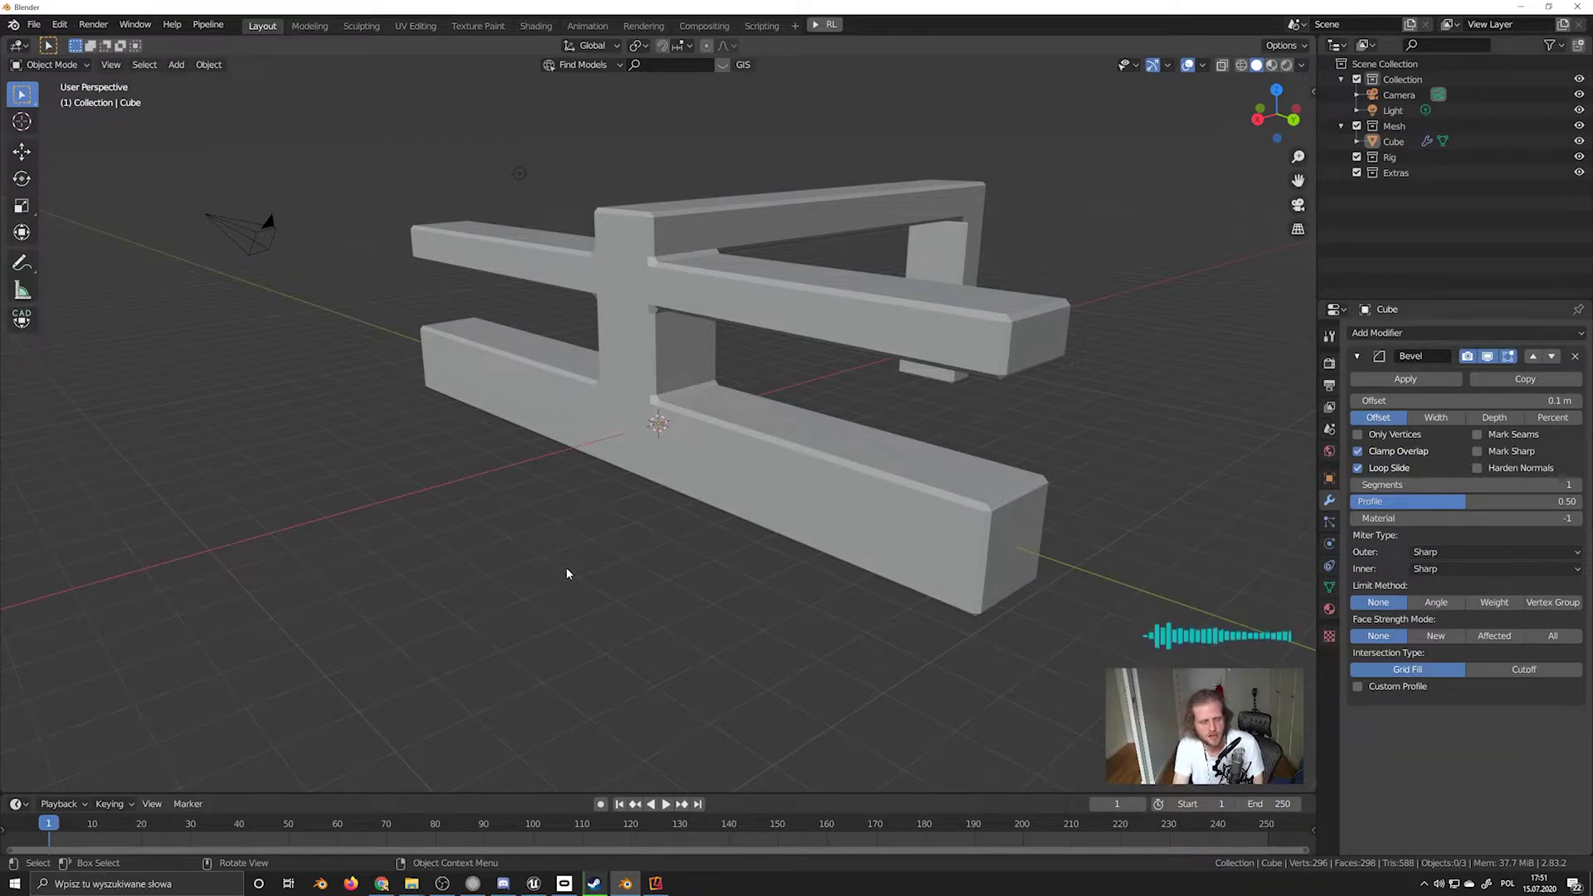
middle_click_drag(570, 561, 655, 421)
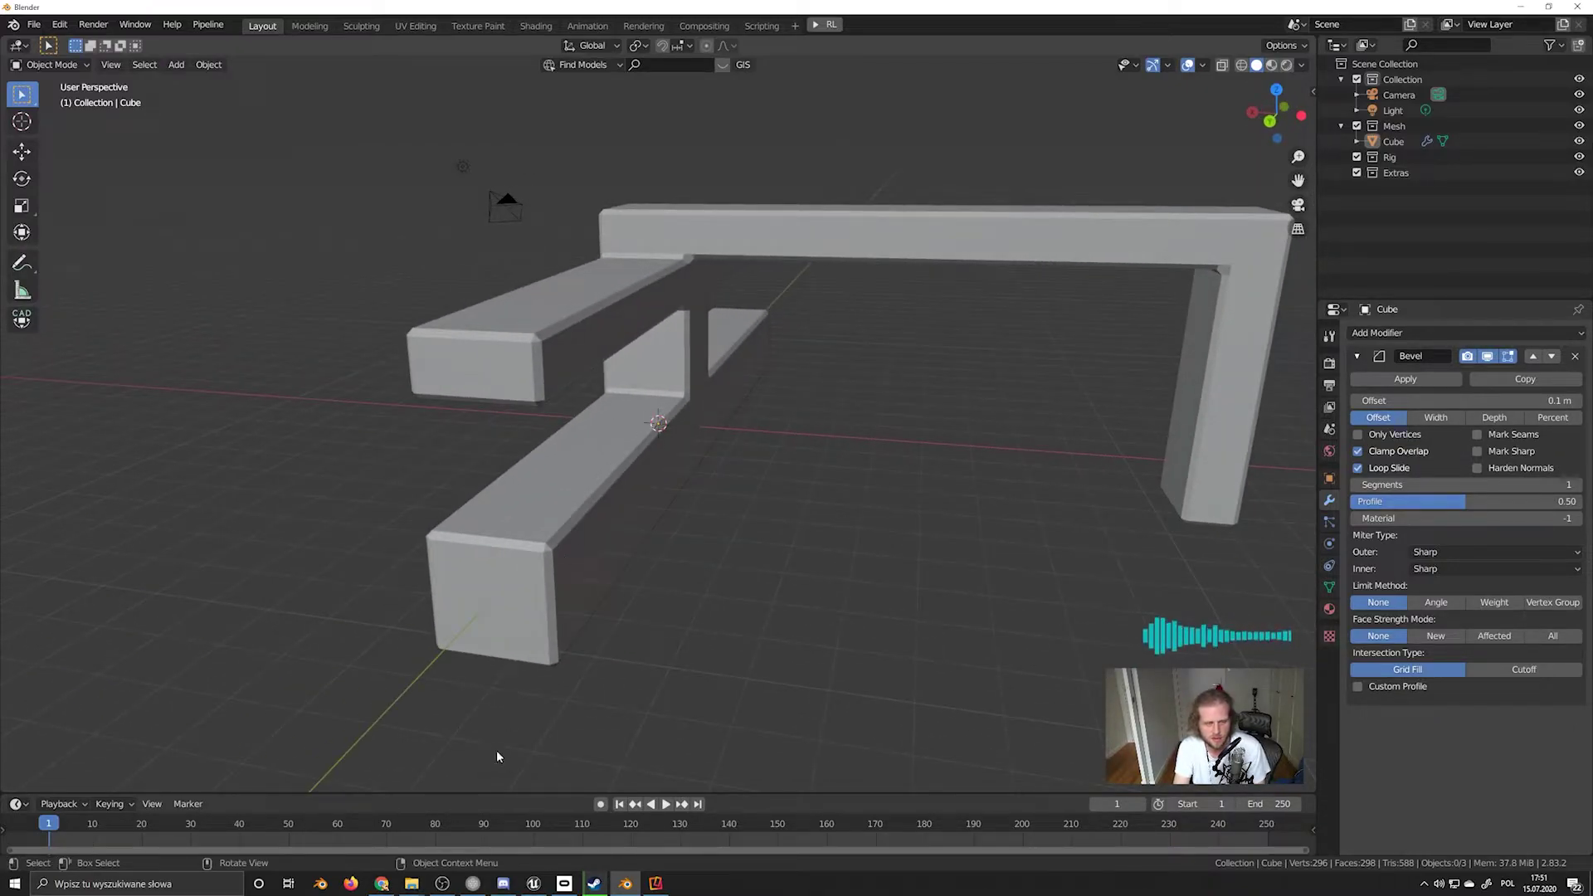
Switch to Chrome and open mixamo.com in a new tab
left_click(380, 883)
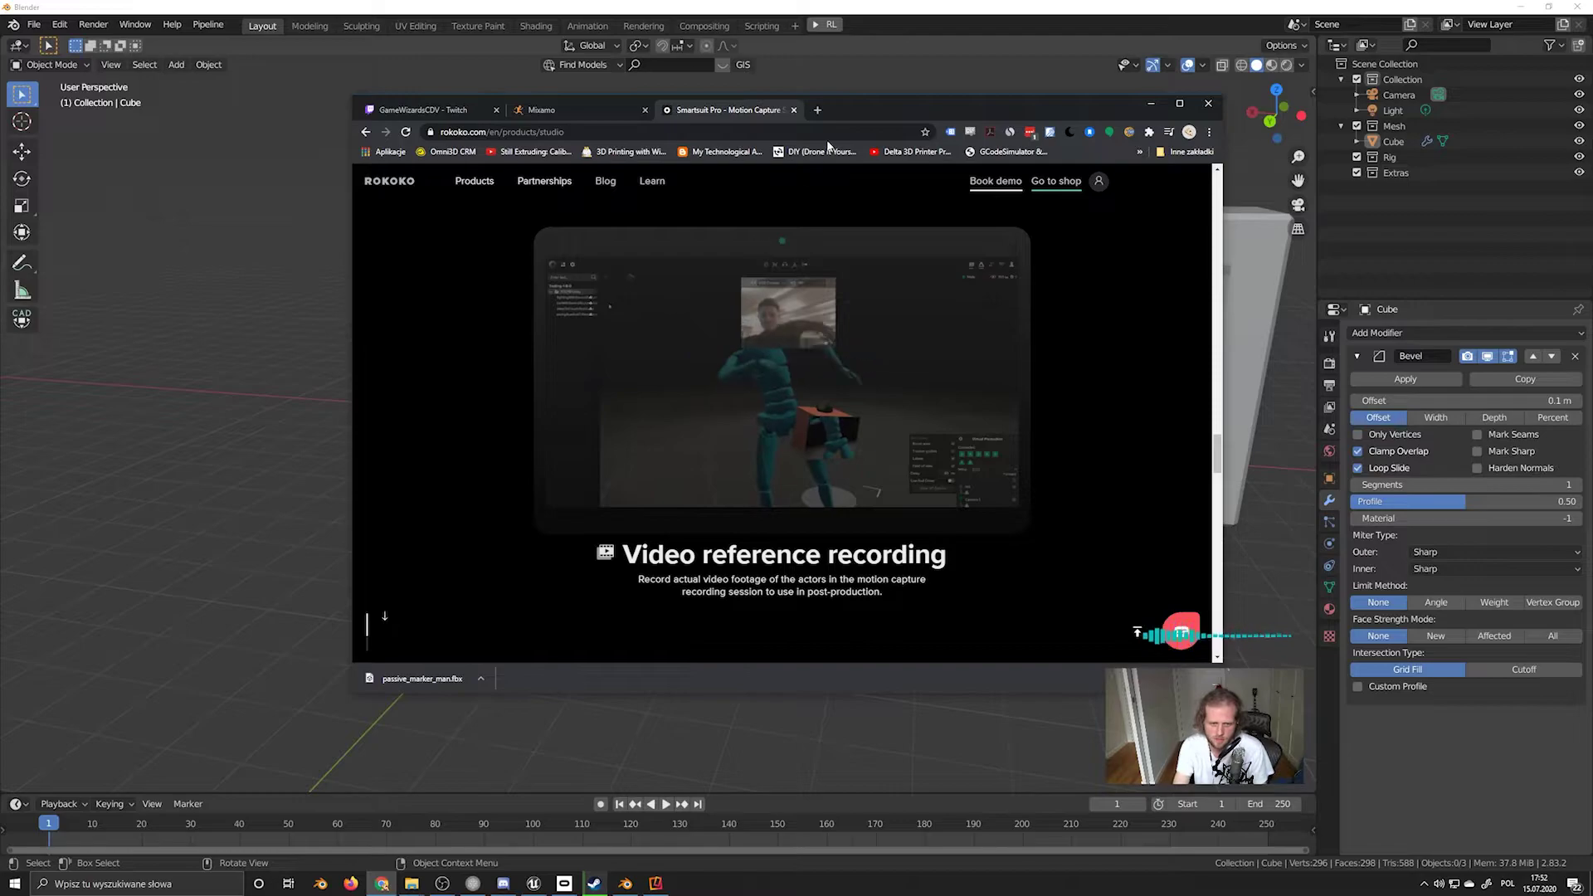
left_click(817, 109)
type("mixamo.com")
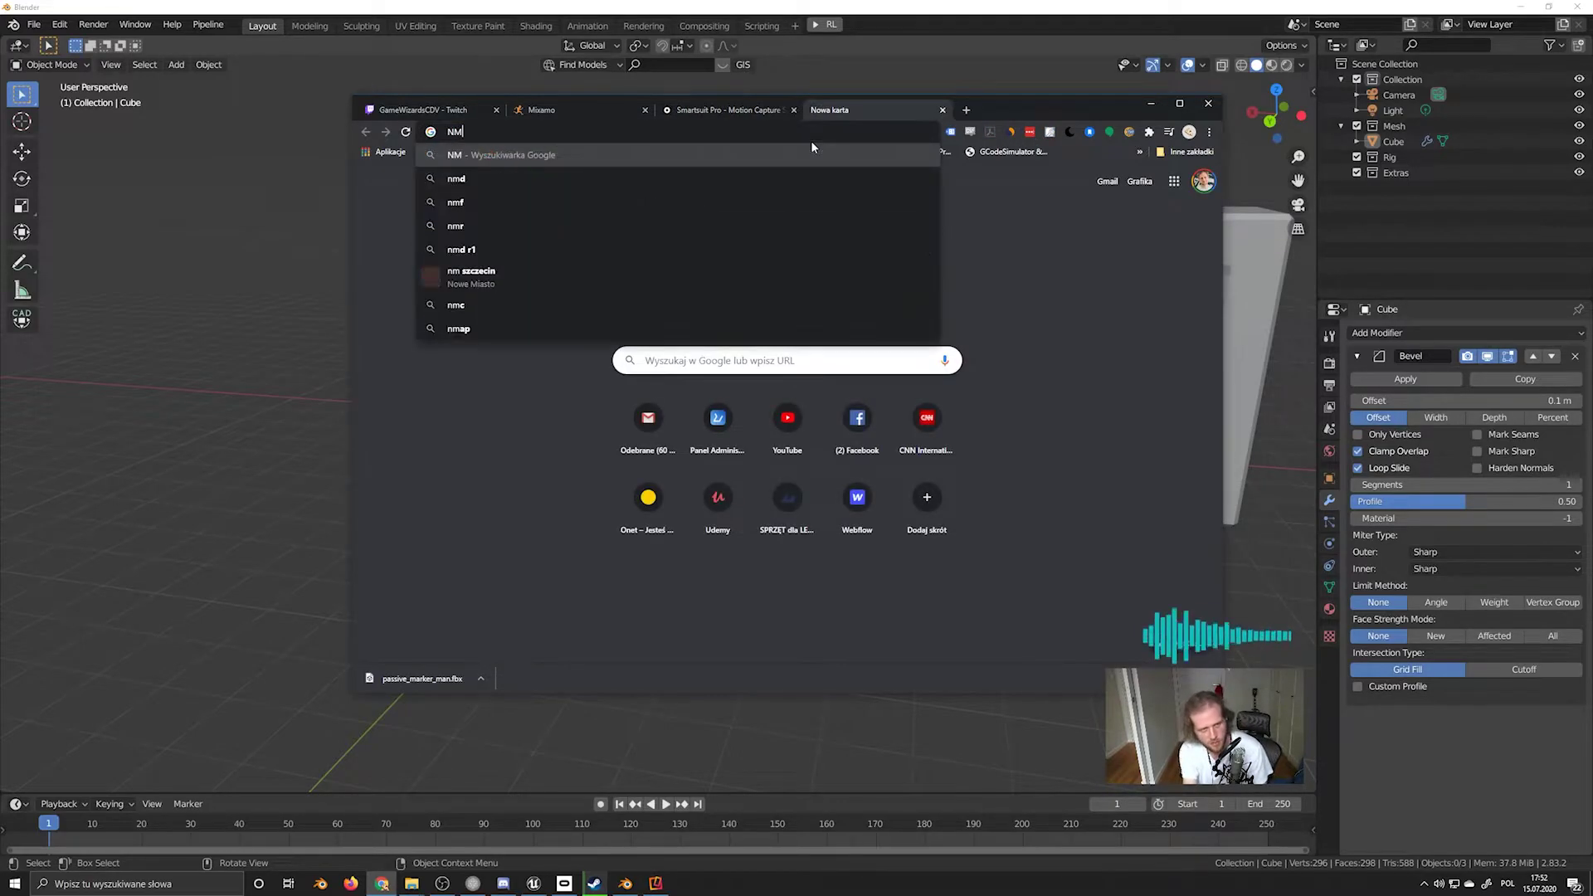
key("Return")
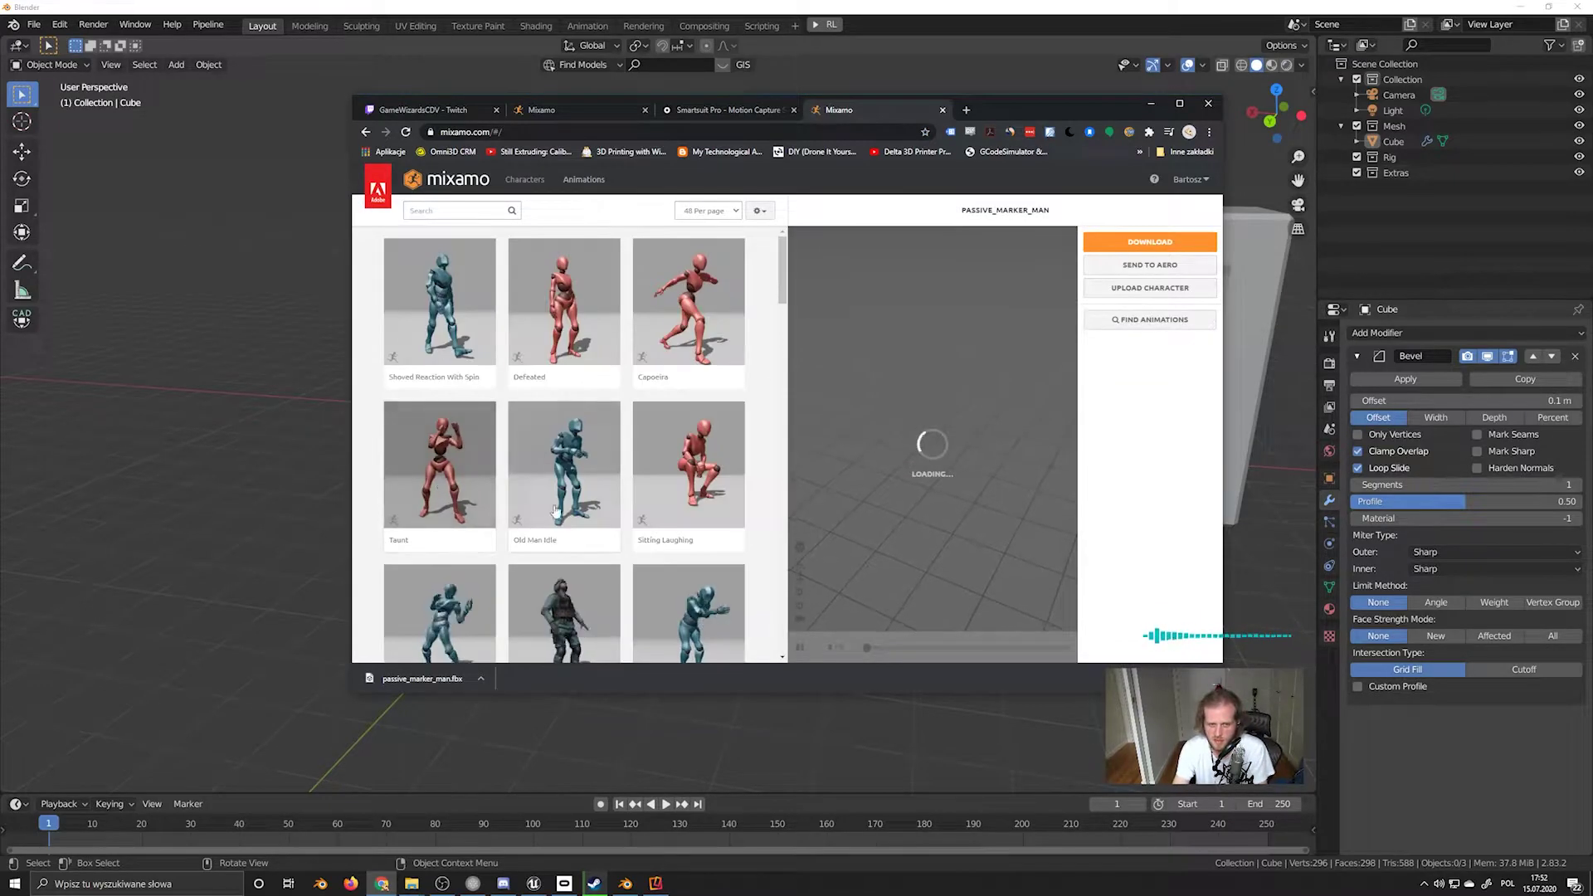
Apply the Capoeira animation to the character, raise its Overdrive to about 73 and widen the Trim to the full range
left_click(689, 301)
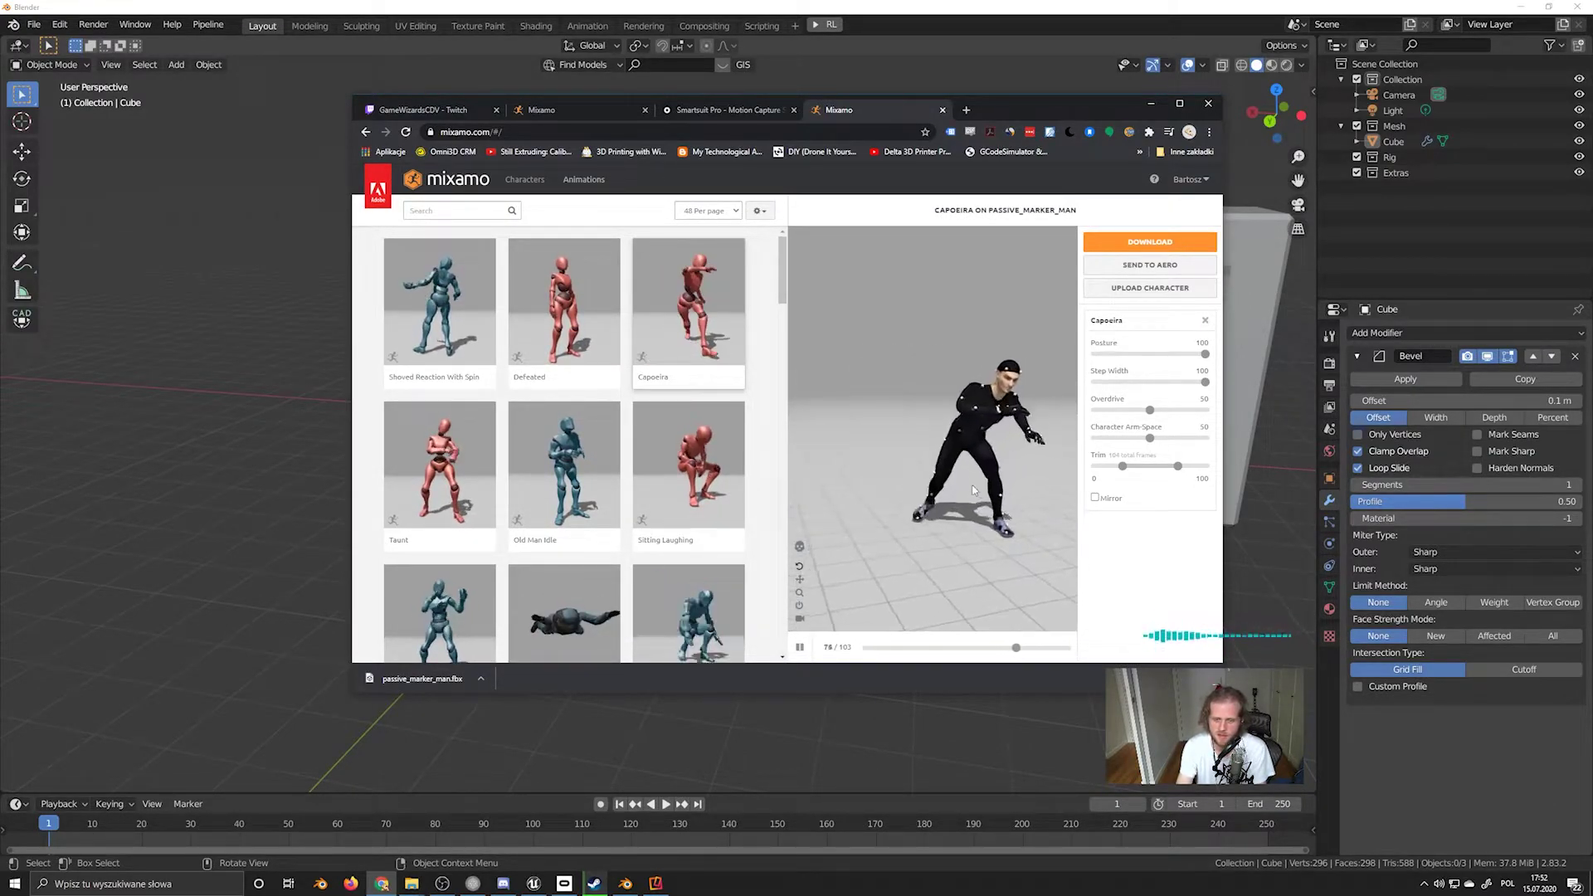
left_click_drag(1152, 412, 1175, 411)
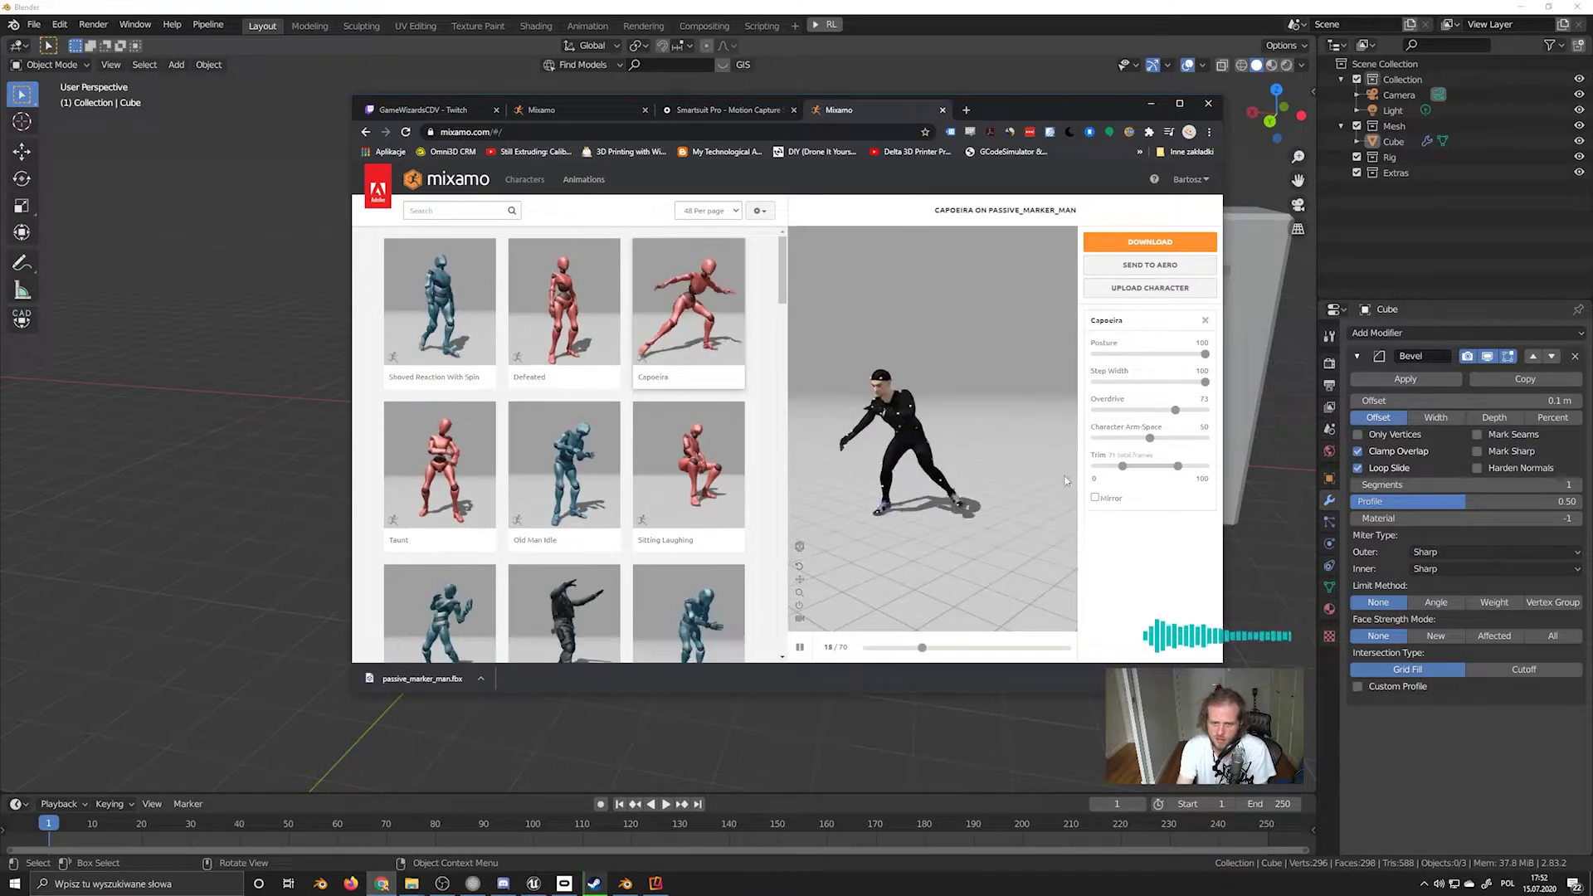
left_click_drag(1122, 468, 1207, 468)
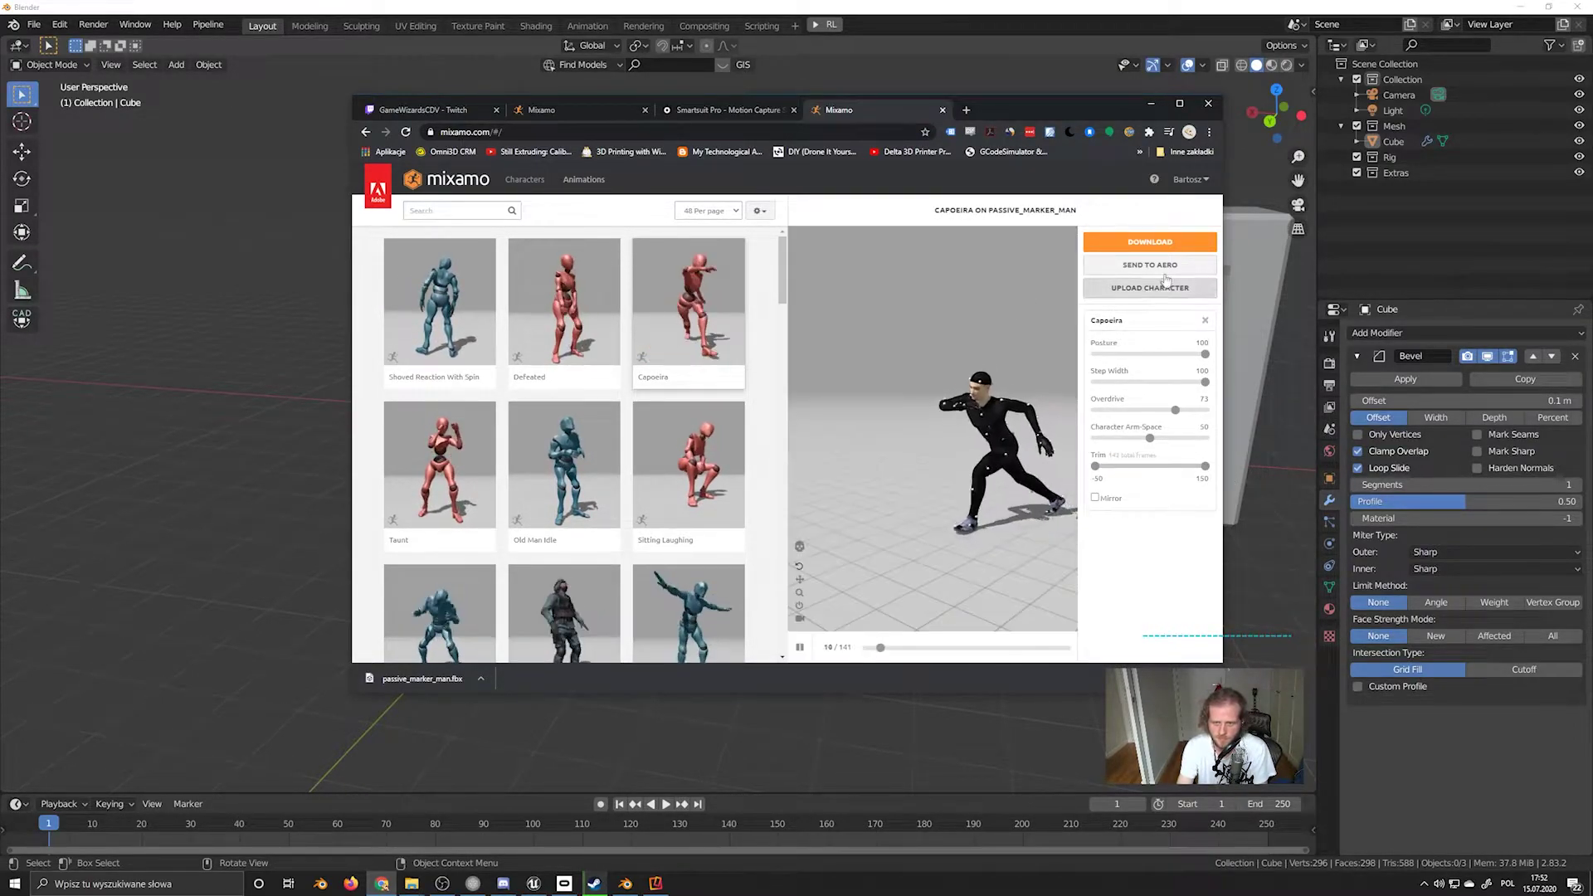
Download the Capoeira animation as FBX with skin at 60 frames per second and no keyframe reduction
left_click(1150, 242)
left_click(600, 295)
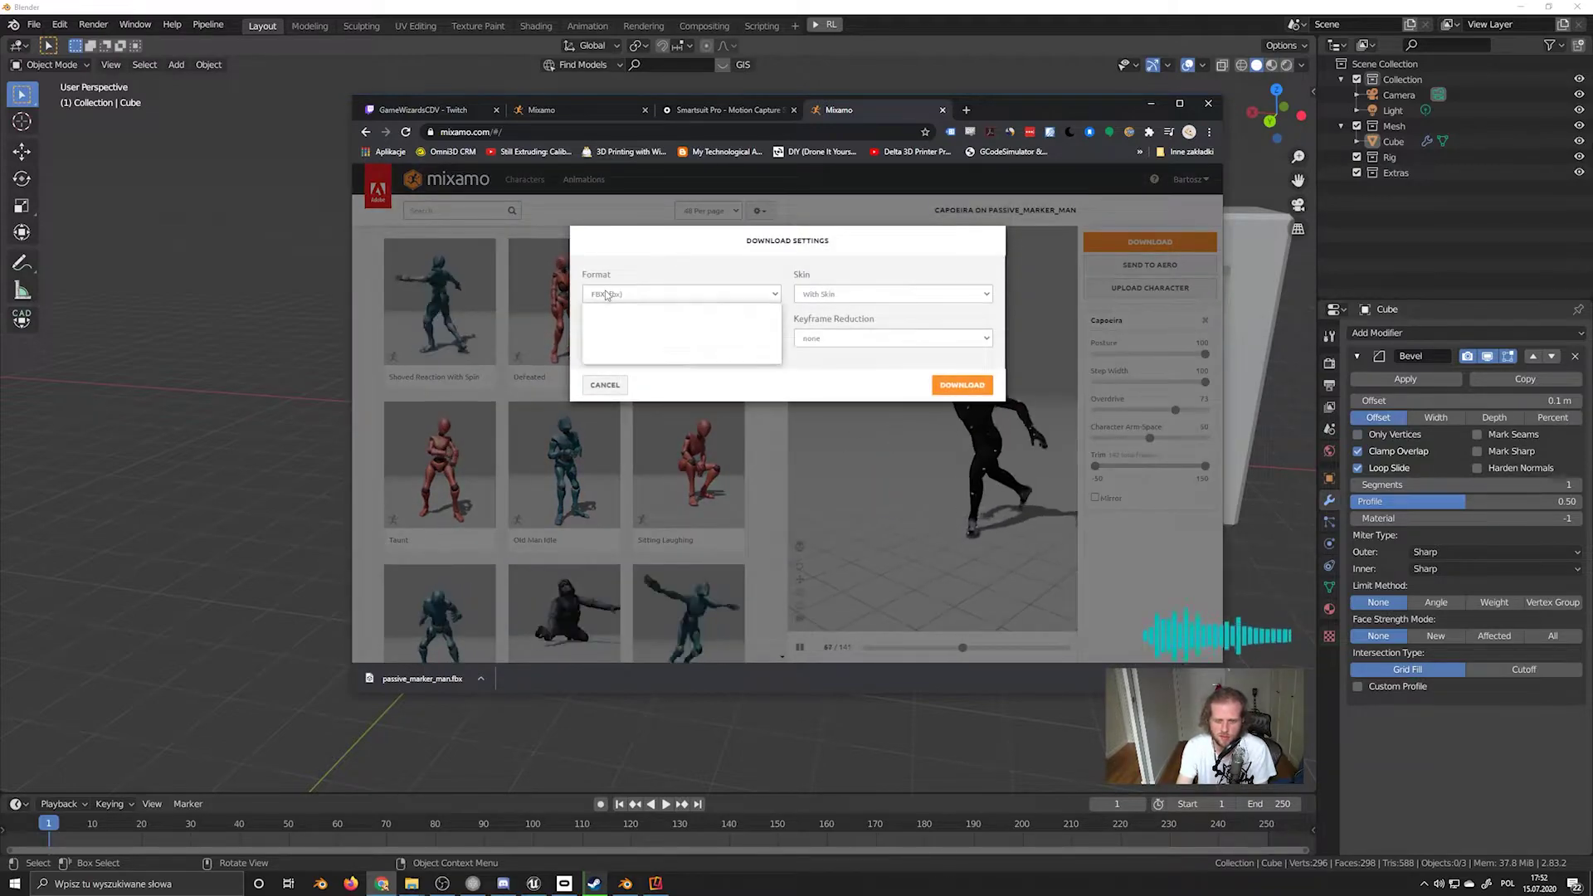
left_click(617, 313)
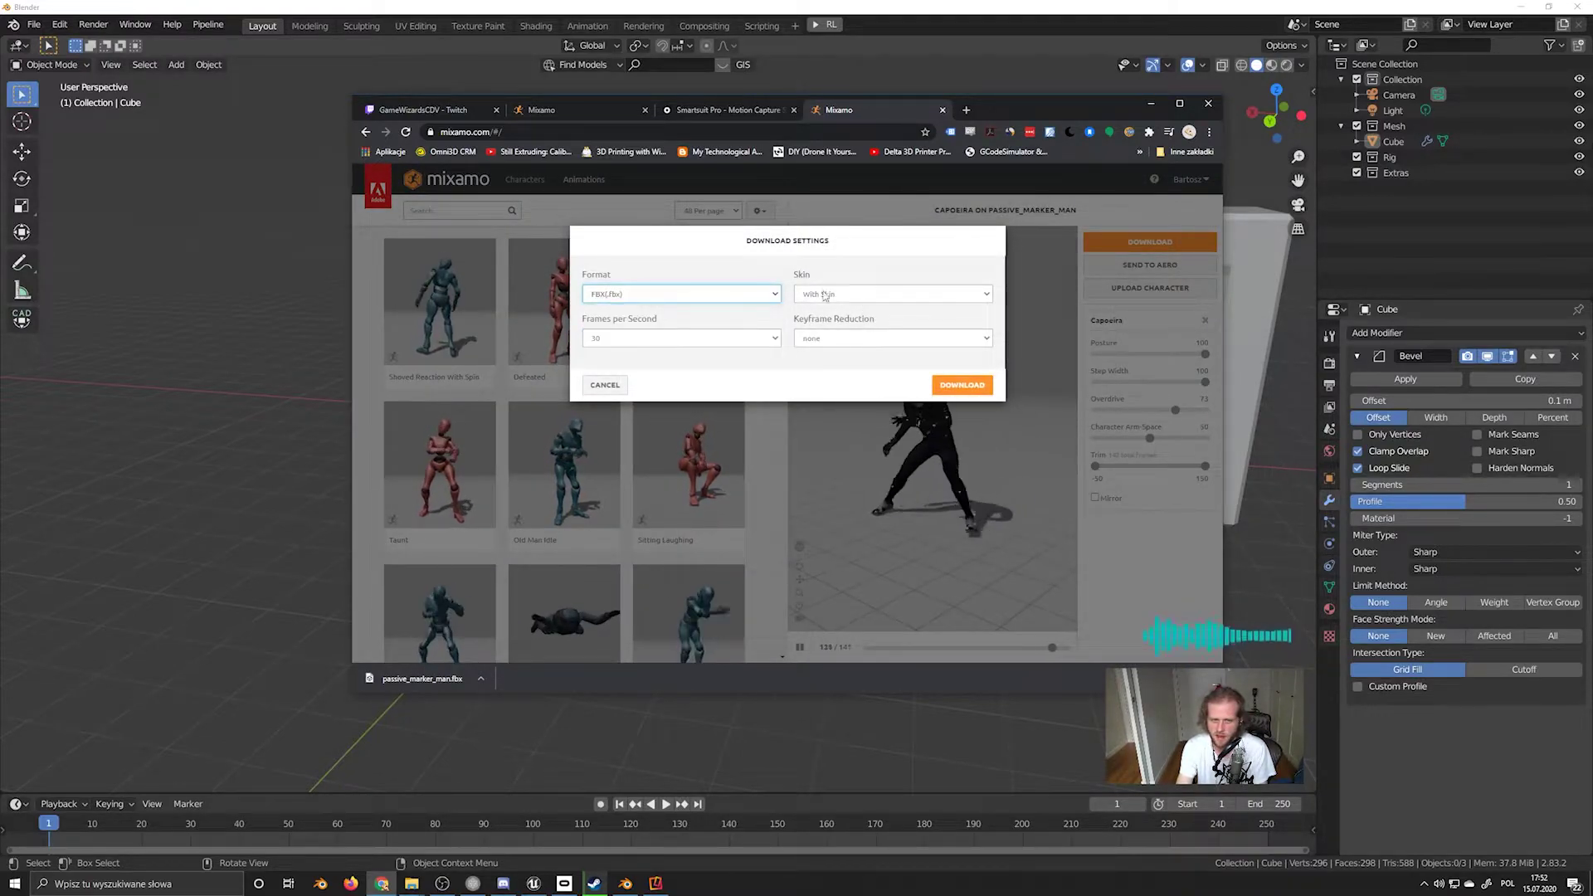
left_click(680, 338)
left_click(614, 396)
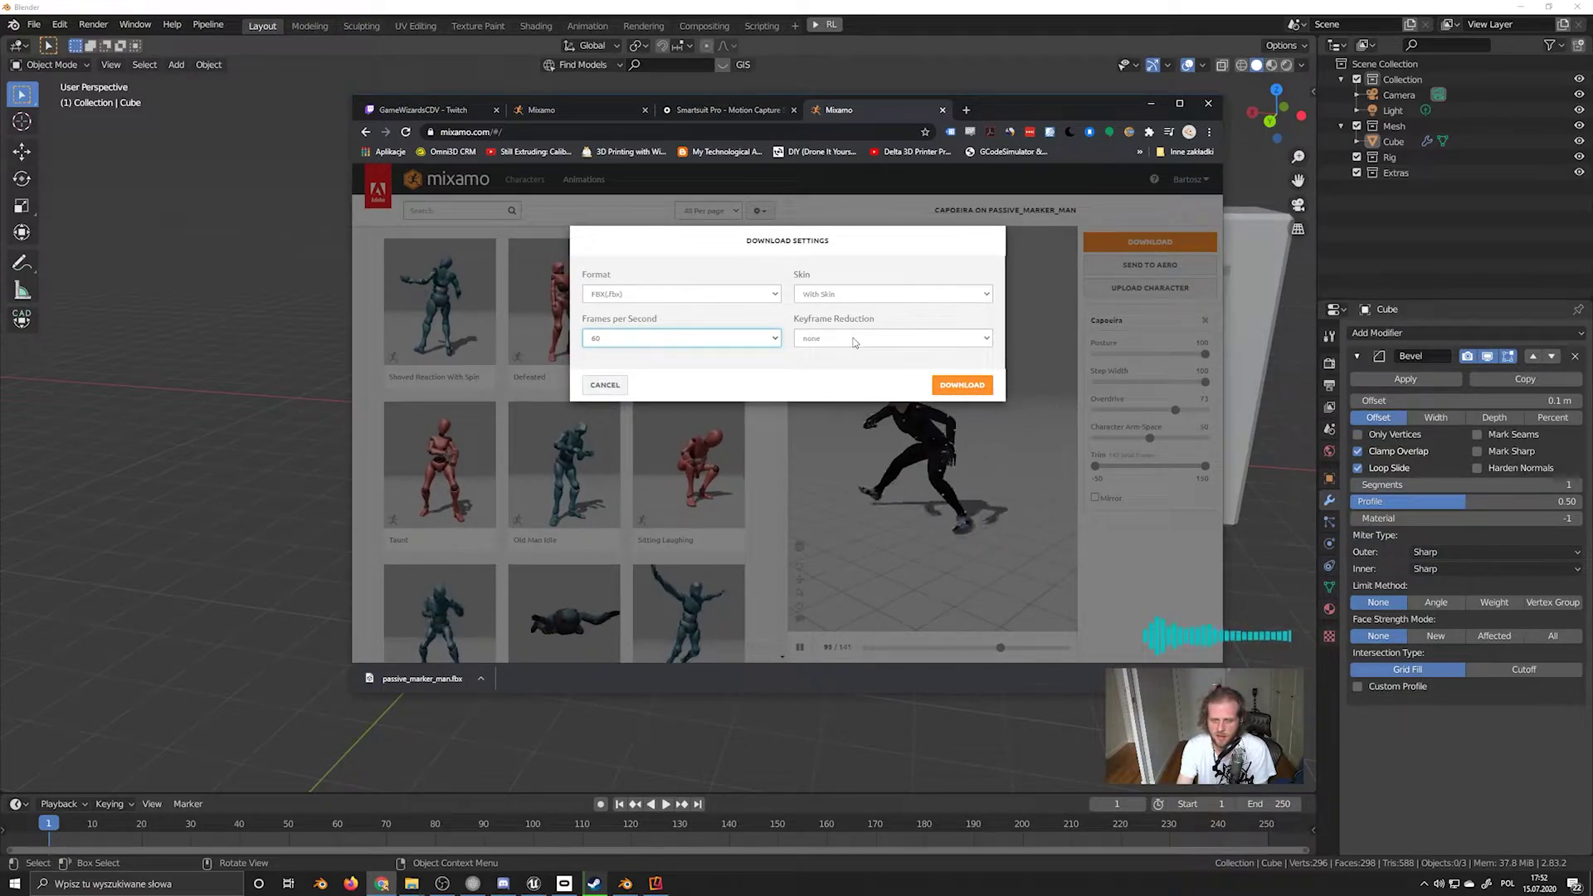
left_click(962, 385)
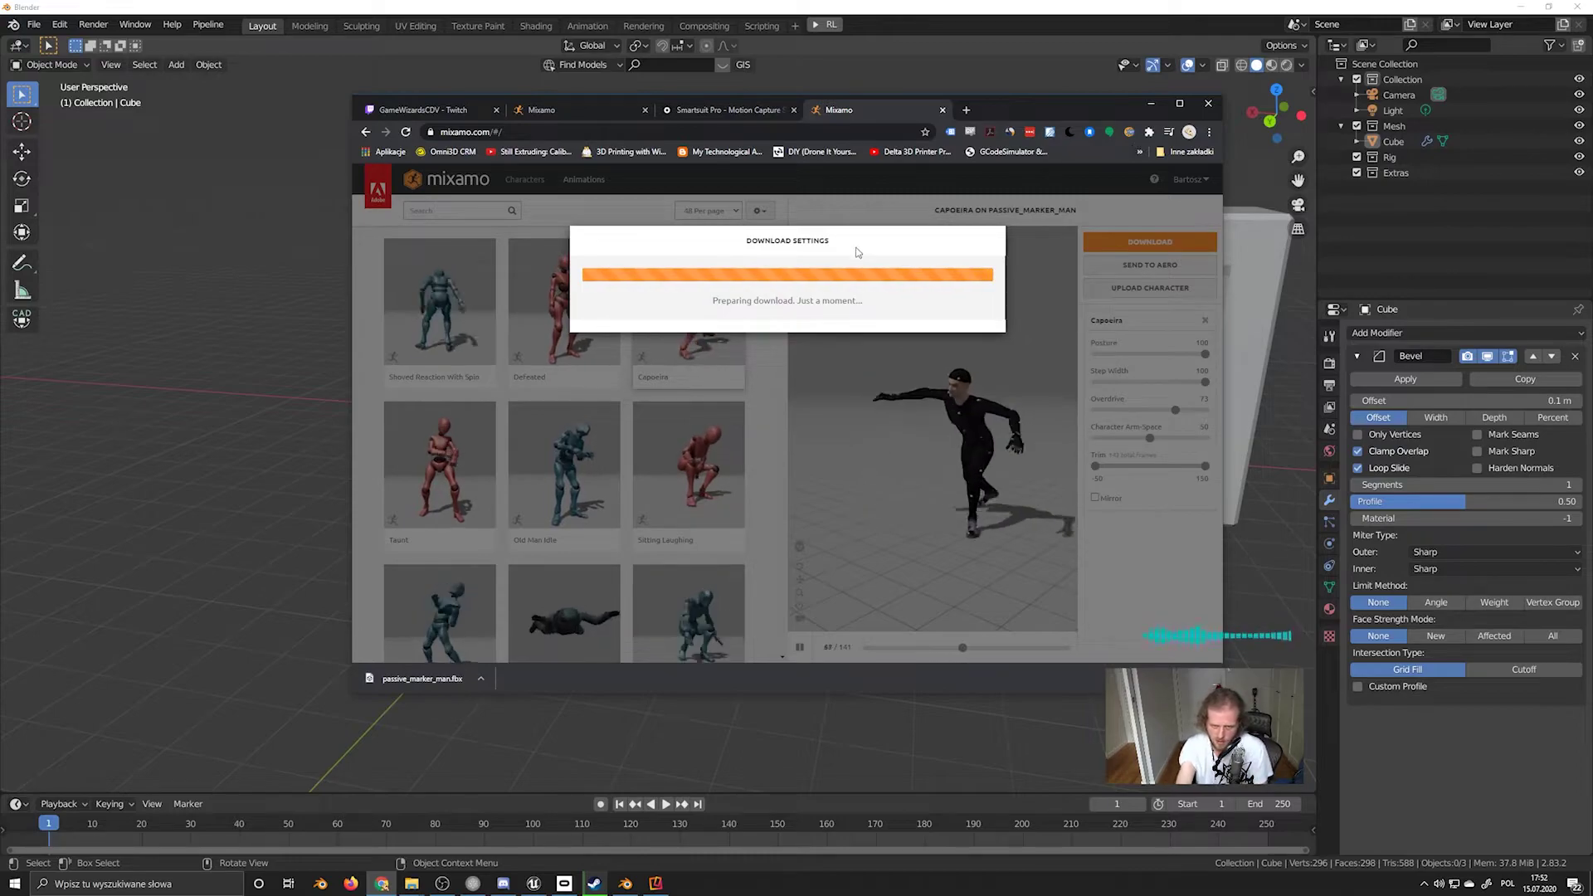
Switch to Blender to view the mesh from another angle, and compare it with the updated Cube in the Unreal Editor
left_click(255, 541)
middle_click_drag(573, 605, 792, 543)
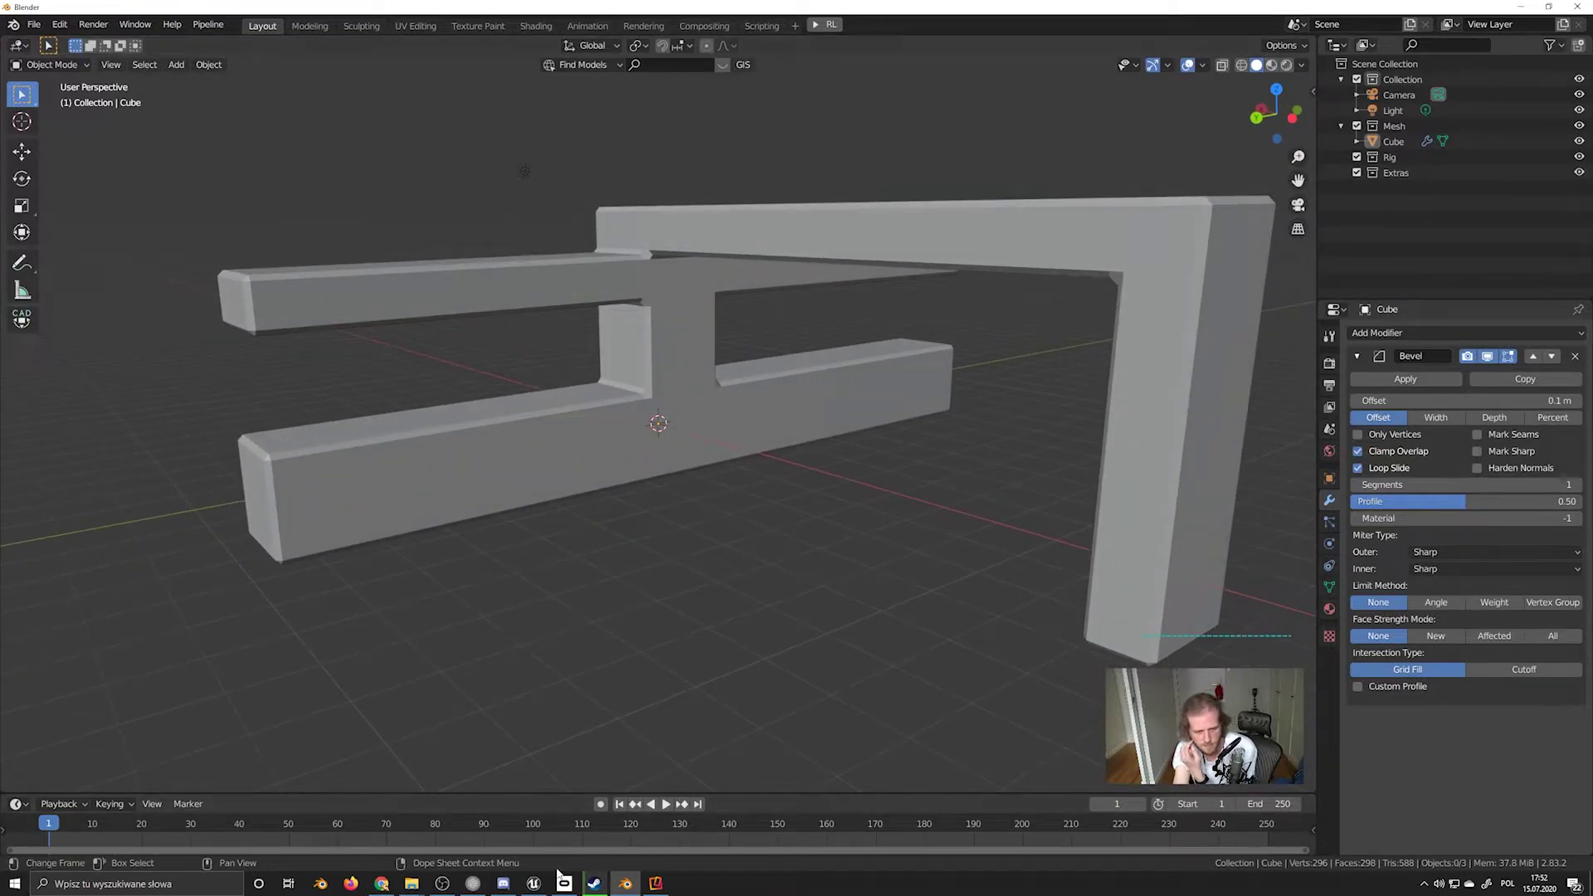
left_click(533, 883)
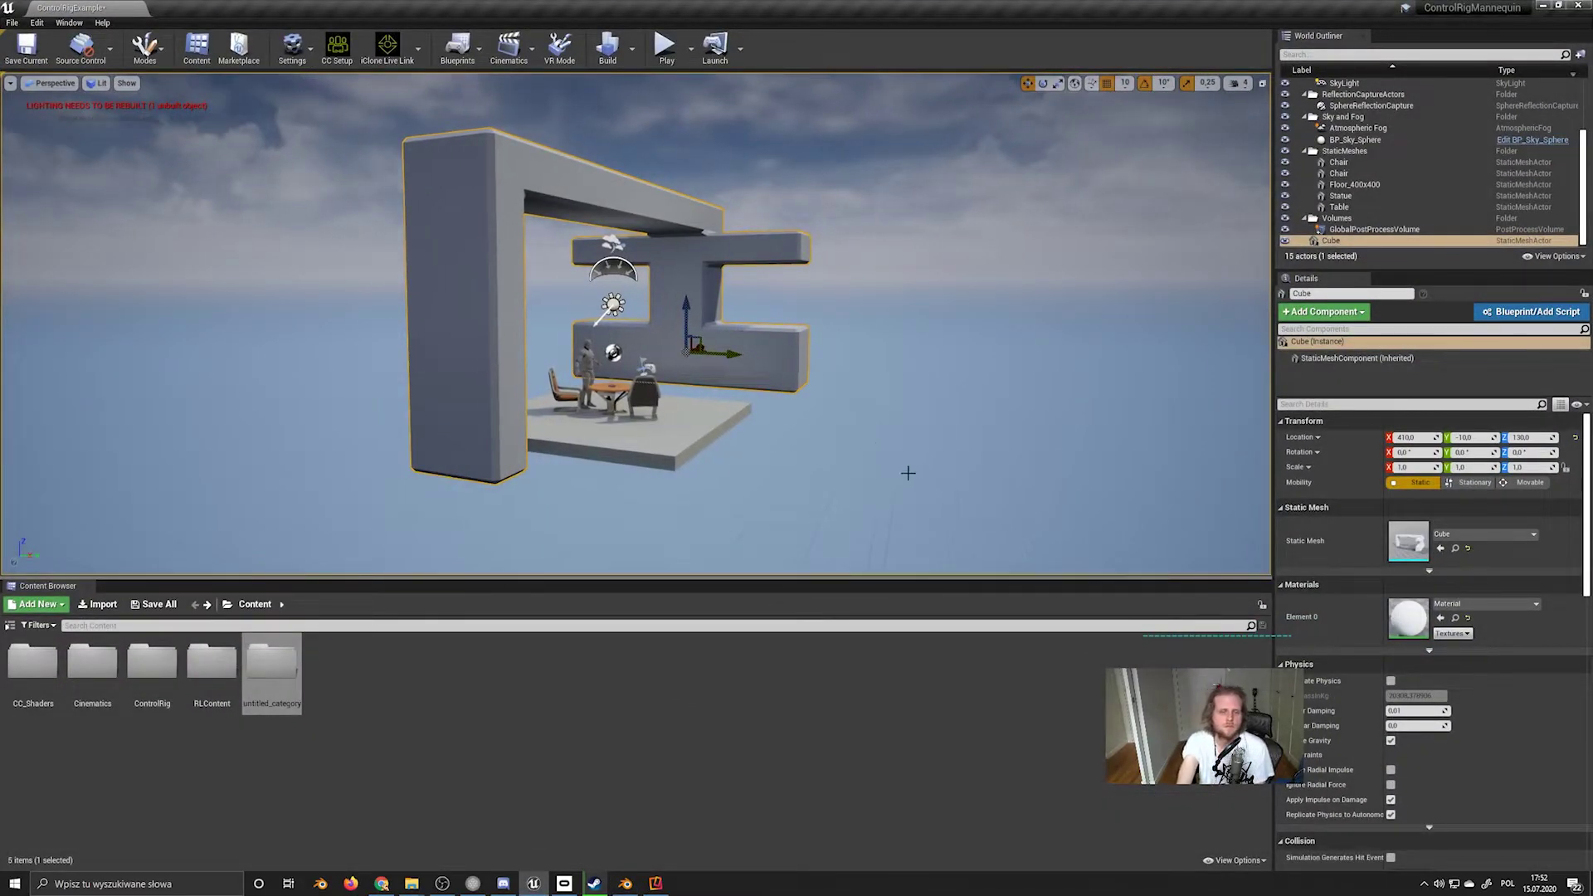
left_click(873, 437)
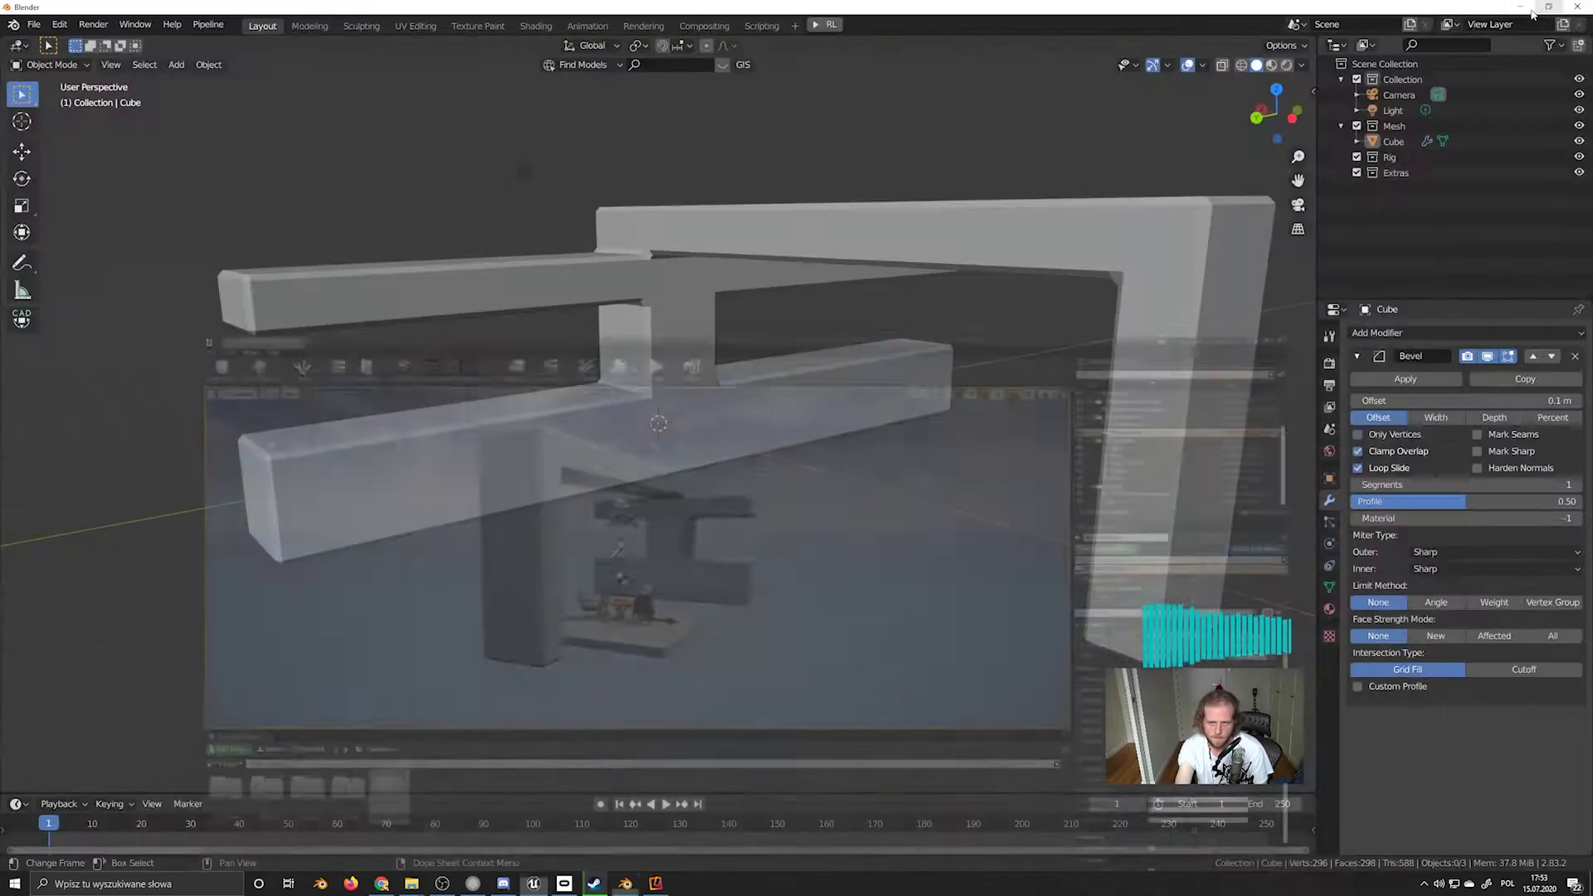
right_click(735, 541)
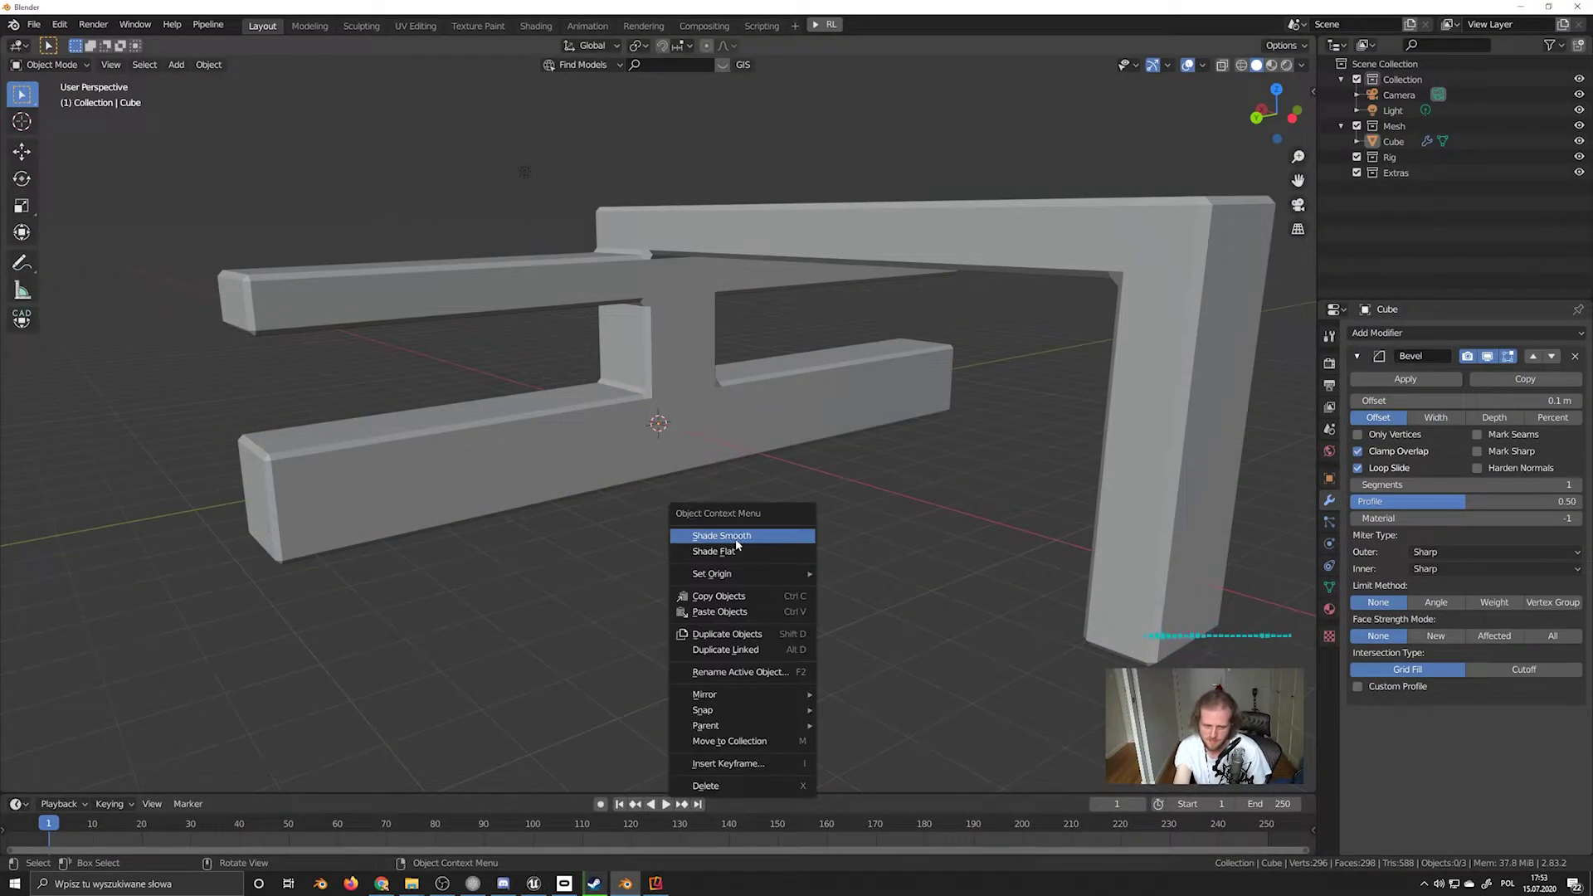
right_click(526, 574)
middle_click_drag(580, 544, 614, 547)
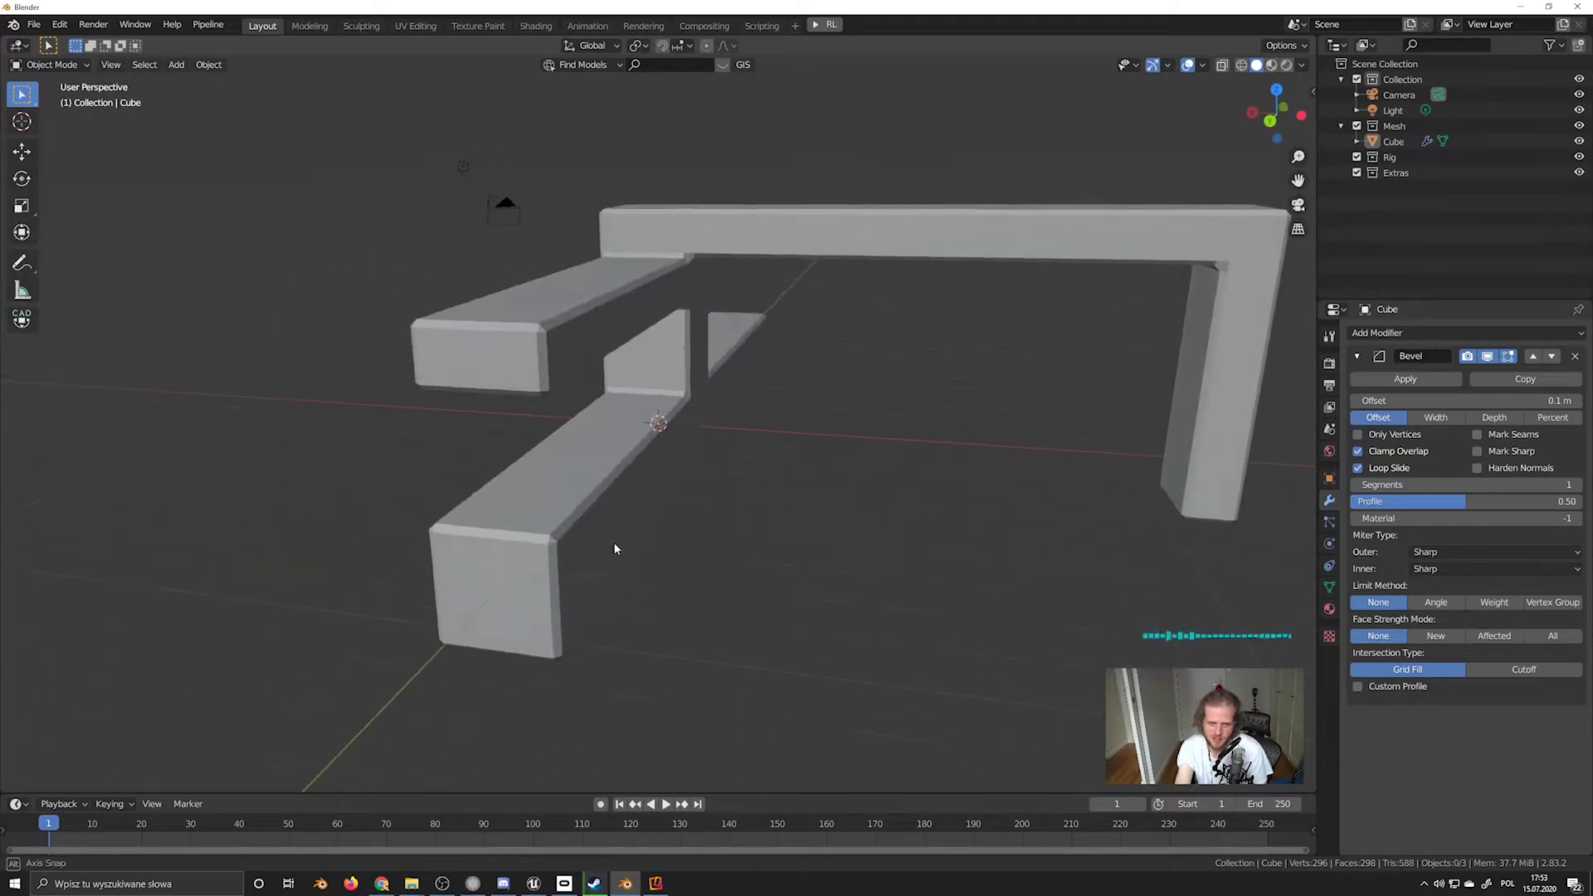
middle_click_drag(713, 570, 762, 564)
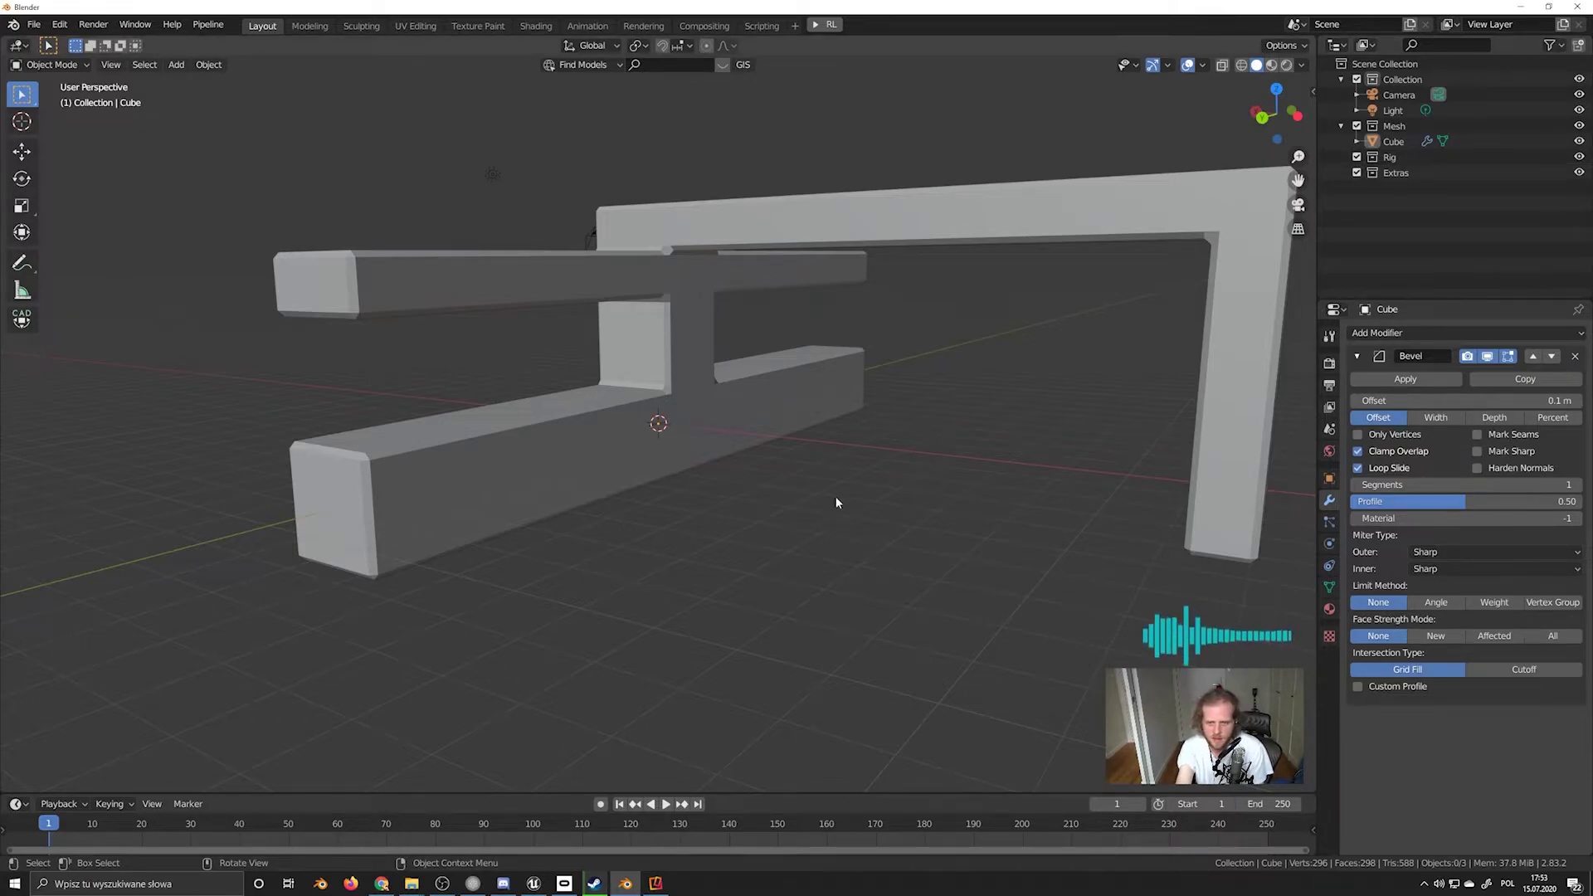
right_click(761, 464)
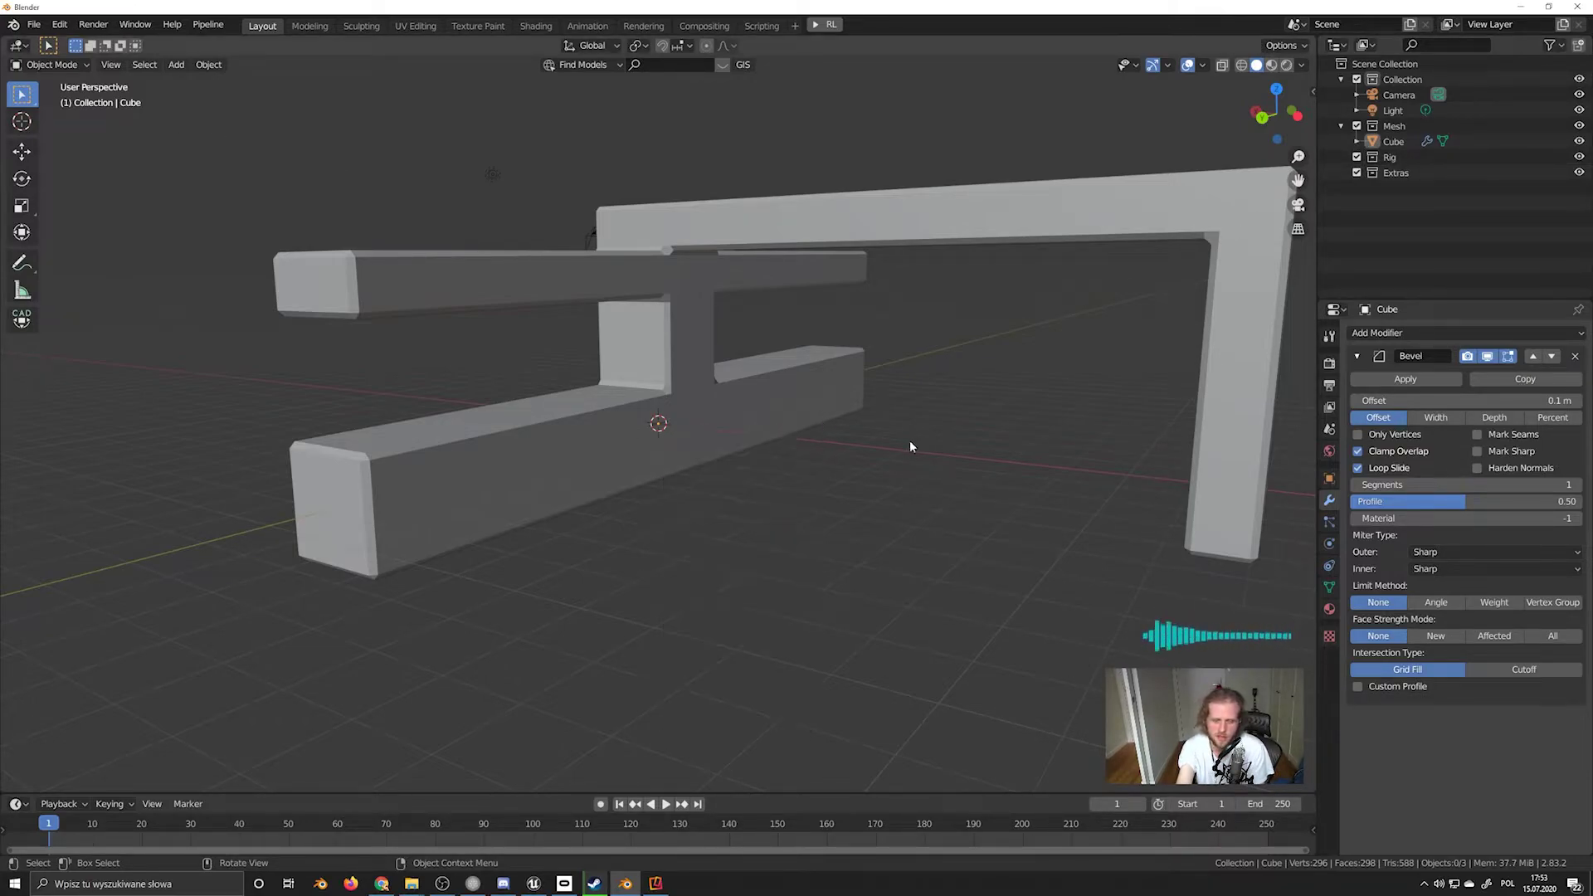
Select the Cube mesh and start timeline playback
middle_click_drag(911, 442, 625, 455)
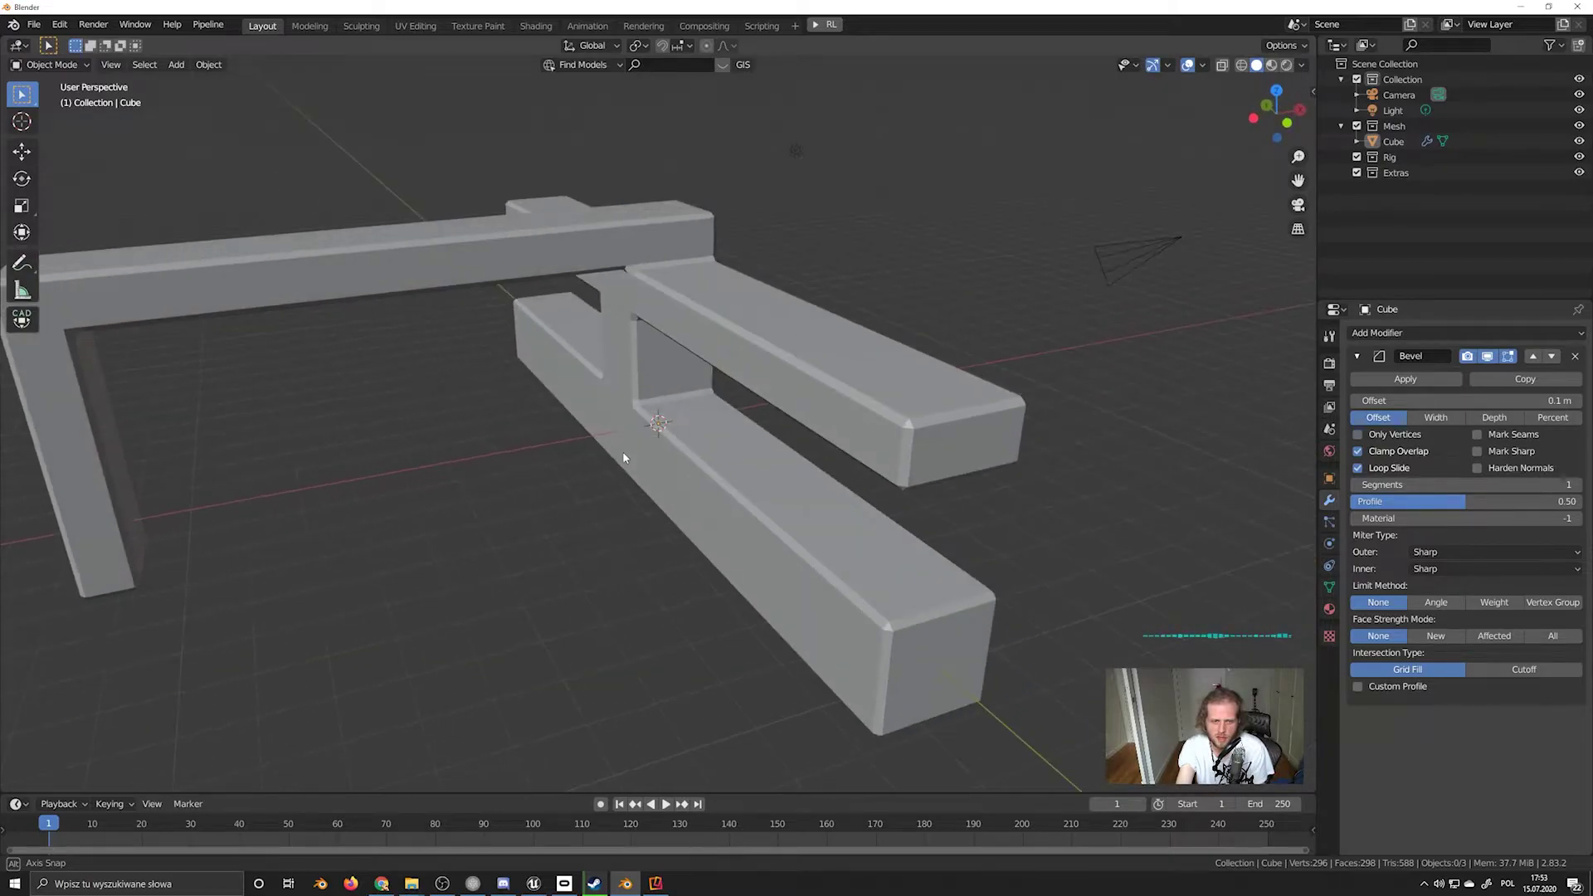
left_click(672, 483)
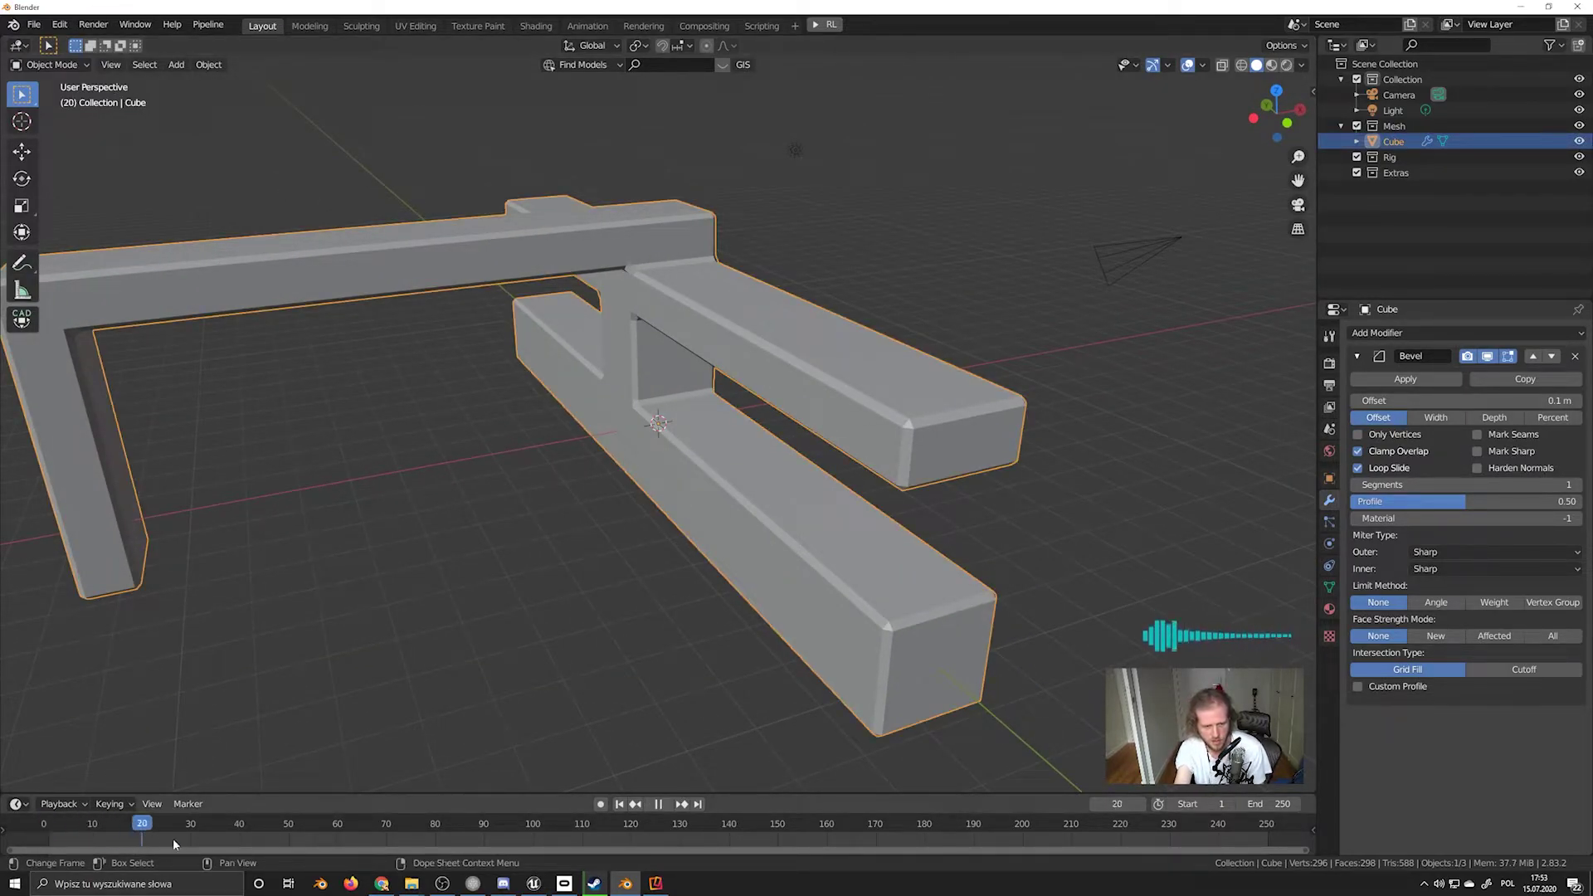
Stop playback, return to frame 1 with auto keying on, and insert a Location keyframe for the Cube
key("Escape")
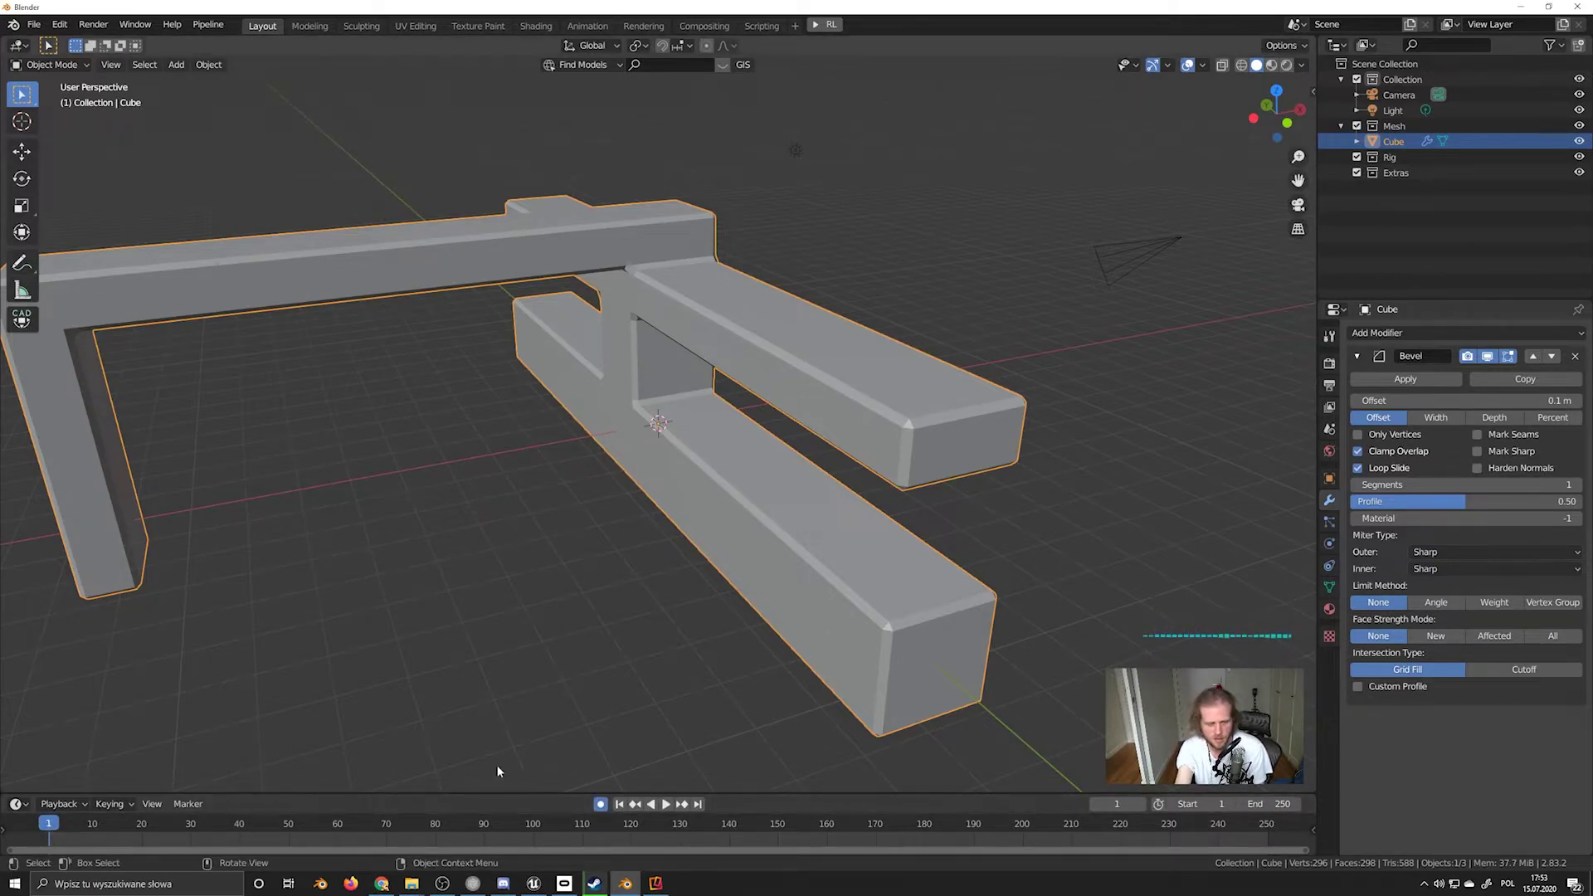
key("i")
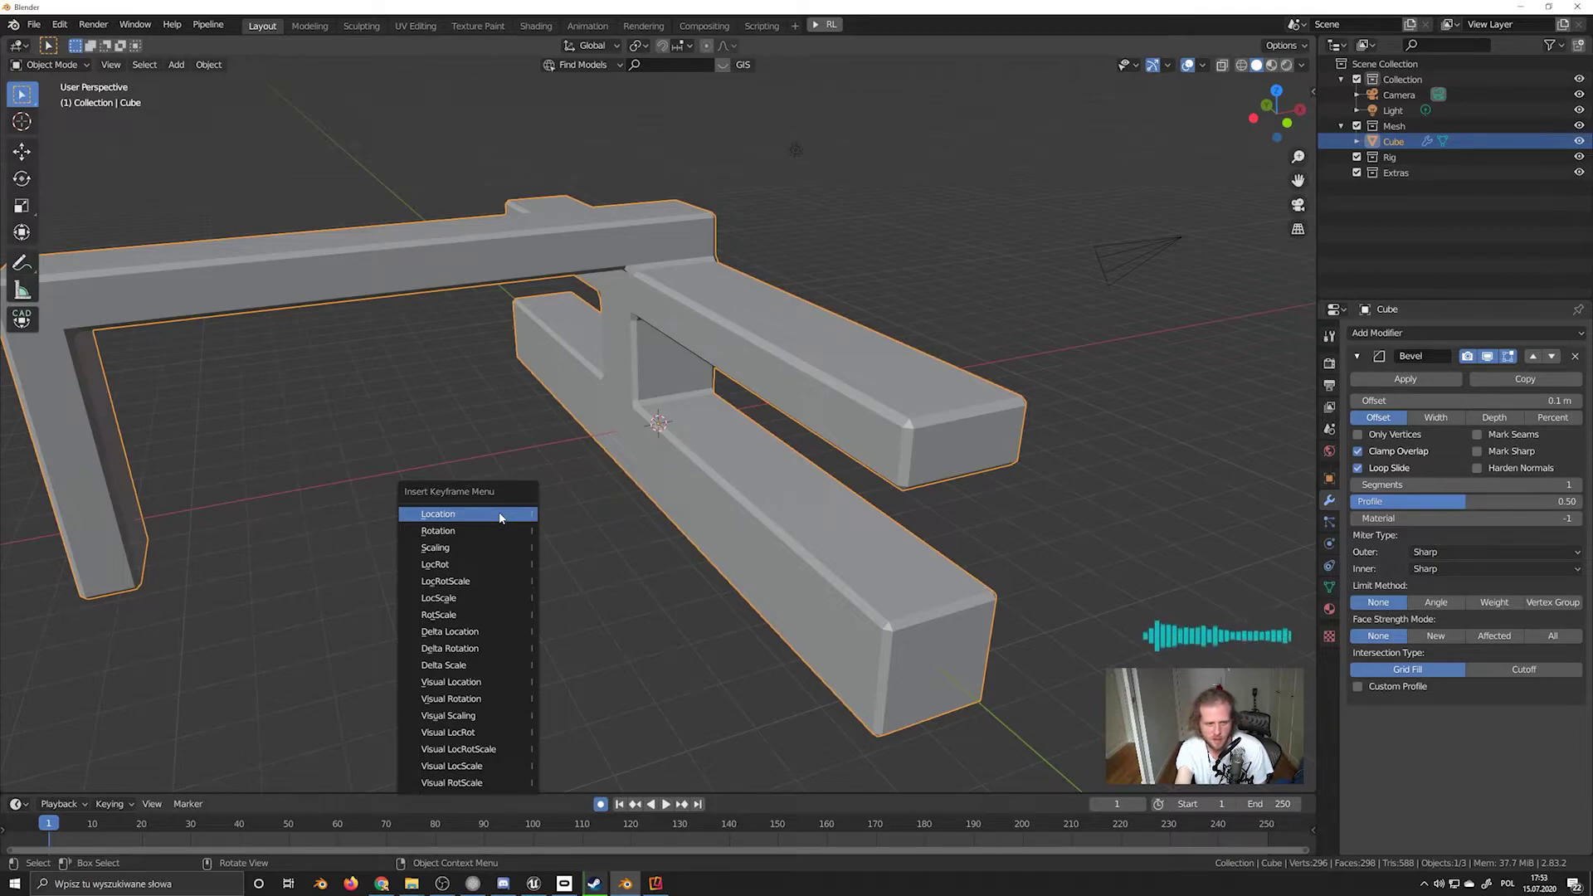
left_click(500, 516)
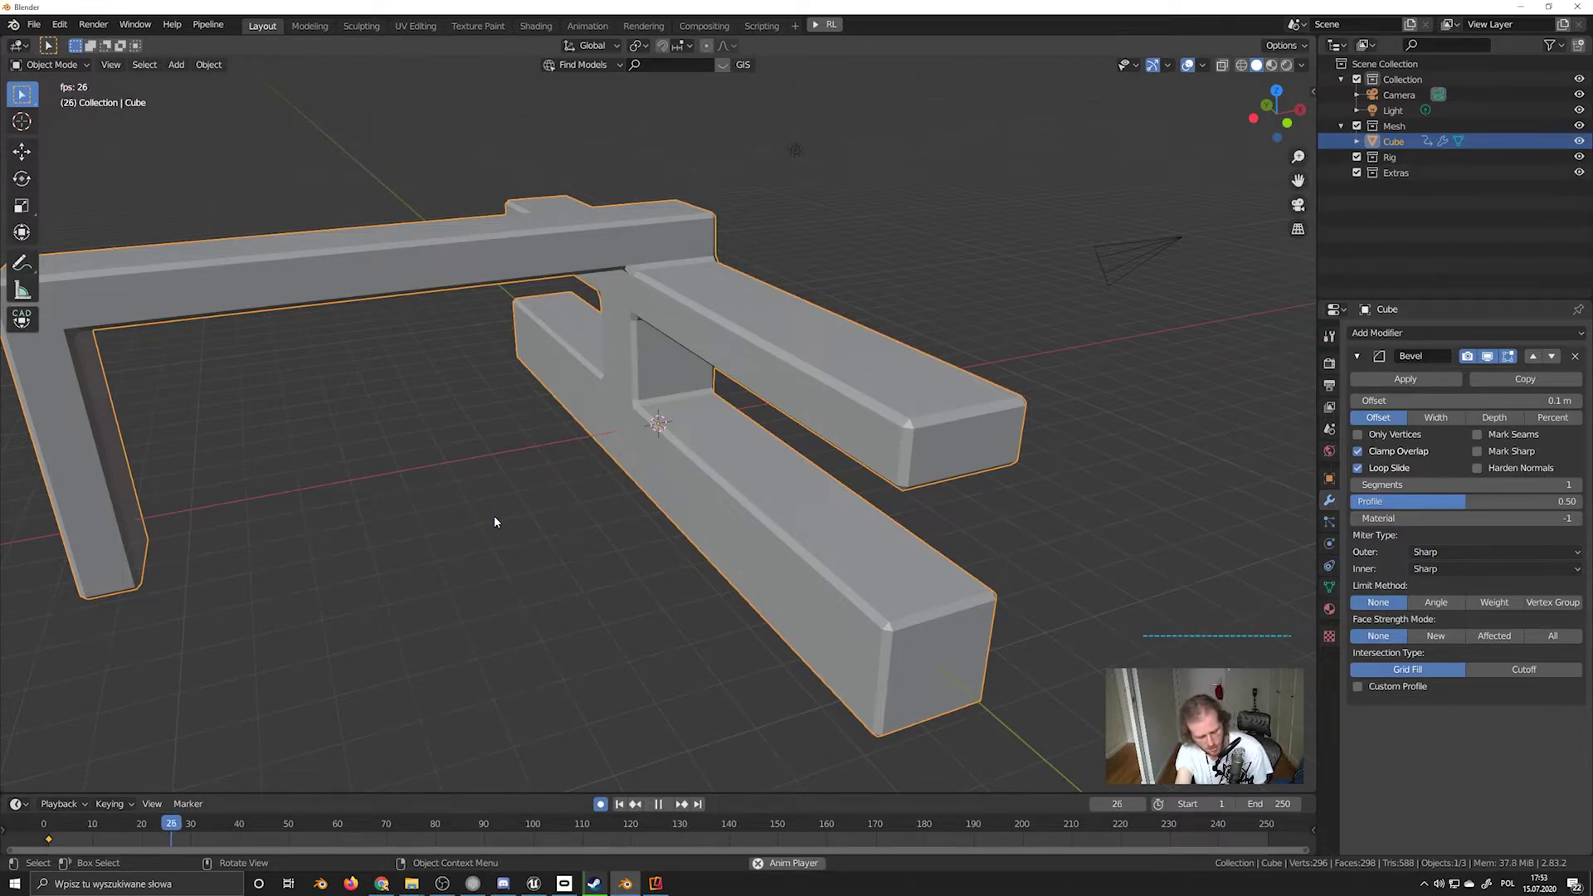
Auto-key two Cube positions along global Z by raising it at frame 40 and lowering it at frame 72
key("space")
key("g")
left_click(483, 413)
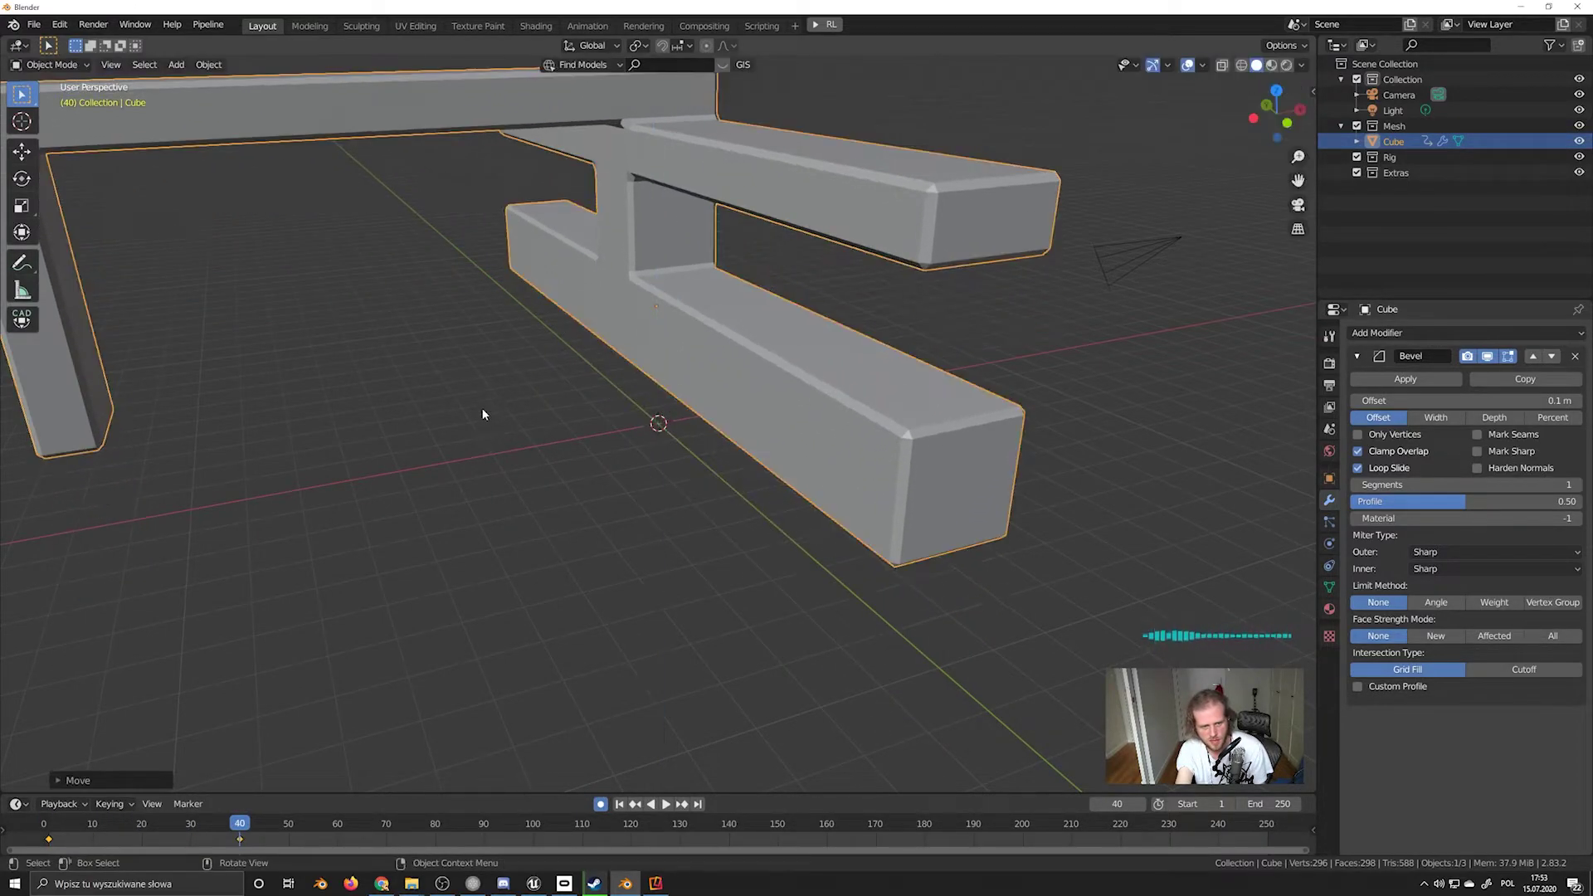
key("g")
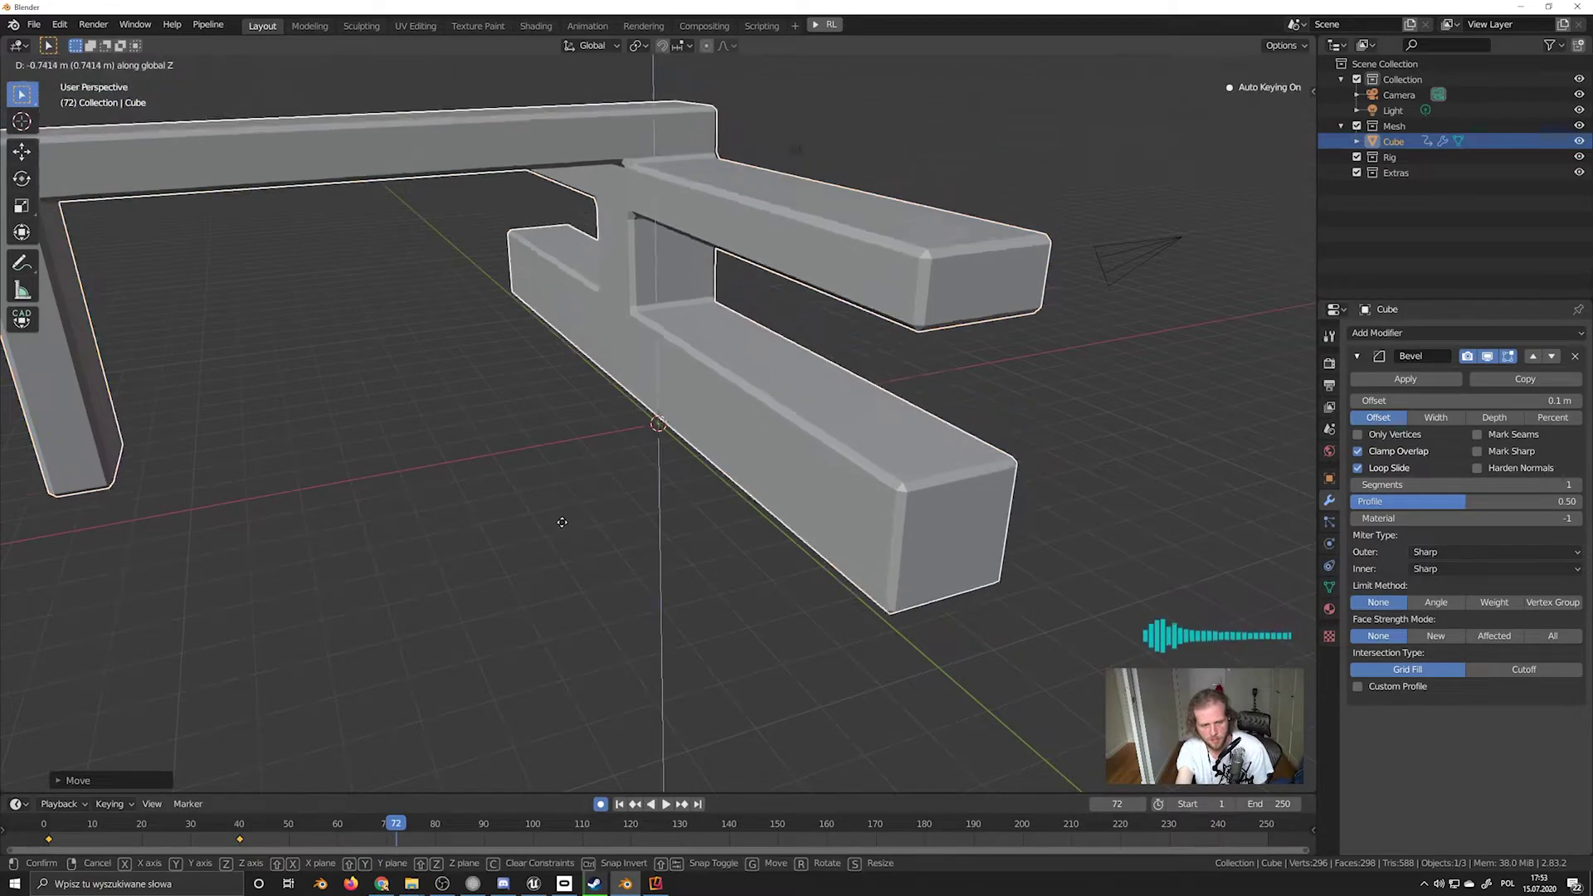
key("space")
left_click(539, 696)
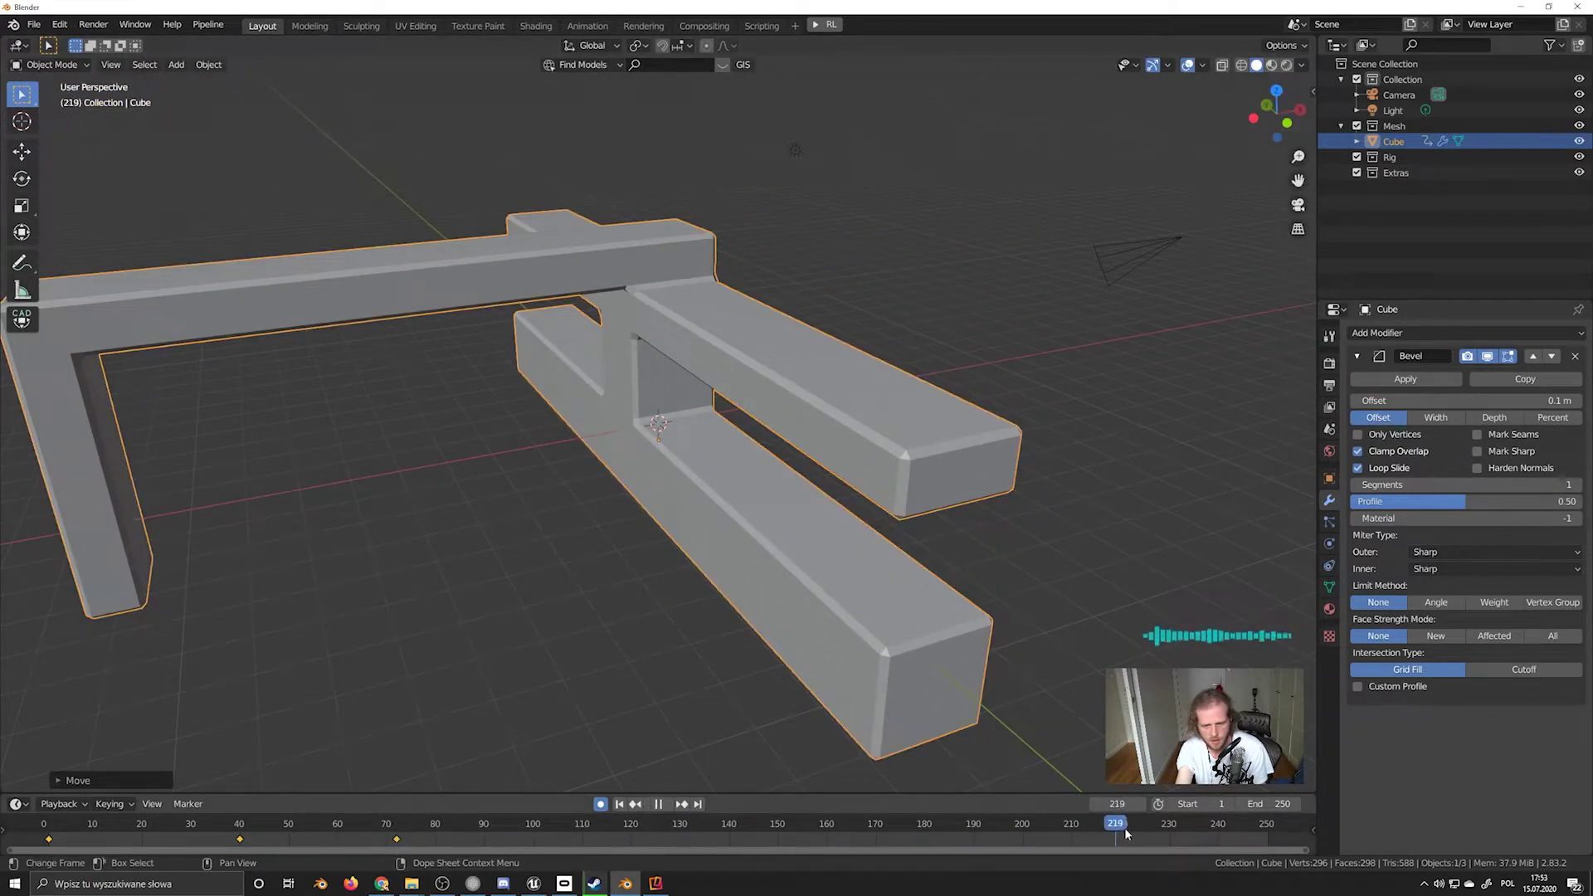
Raise the Cube about 4.2 m along global Z at frame 248 to auto-key the final position
key("space")
key("g")
left_click(823, 303)
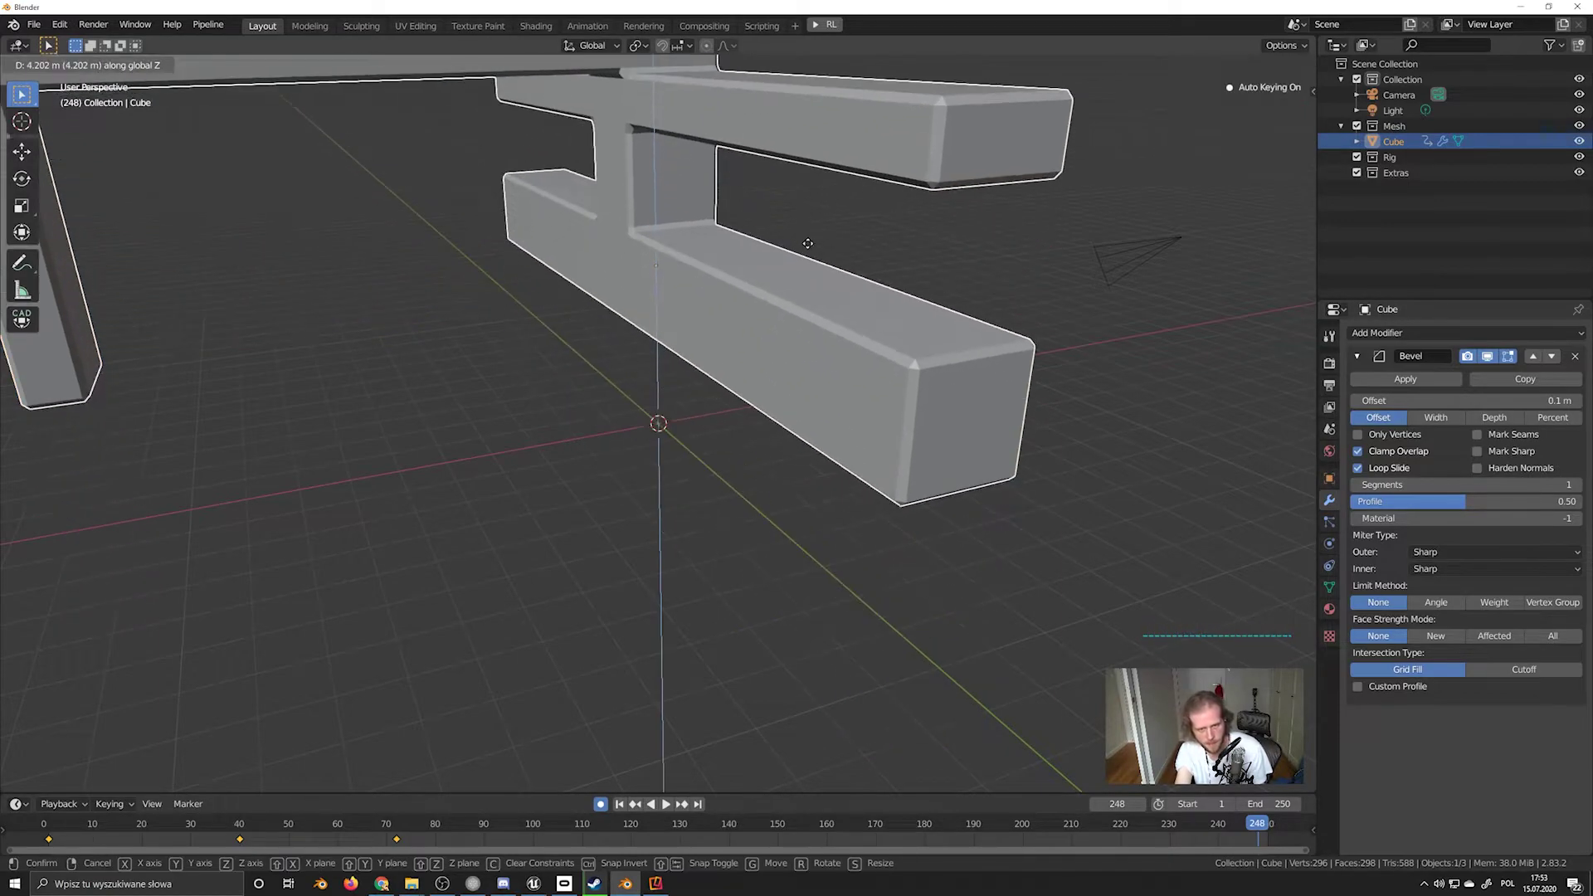
Play back the Cube's animation, stop it and return to the first frame
key("space")
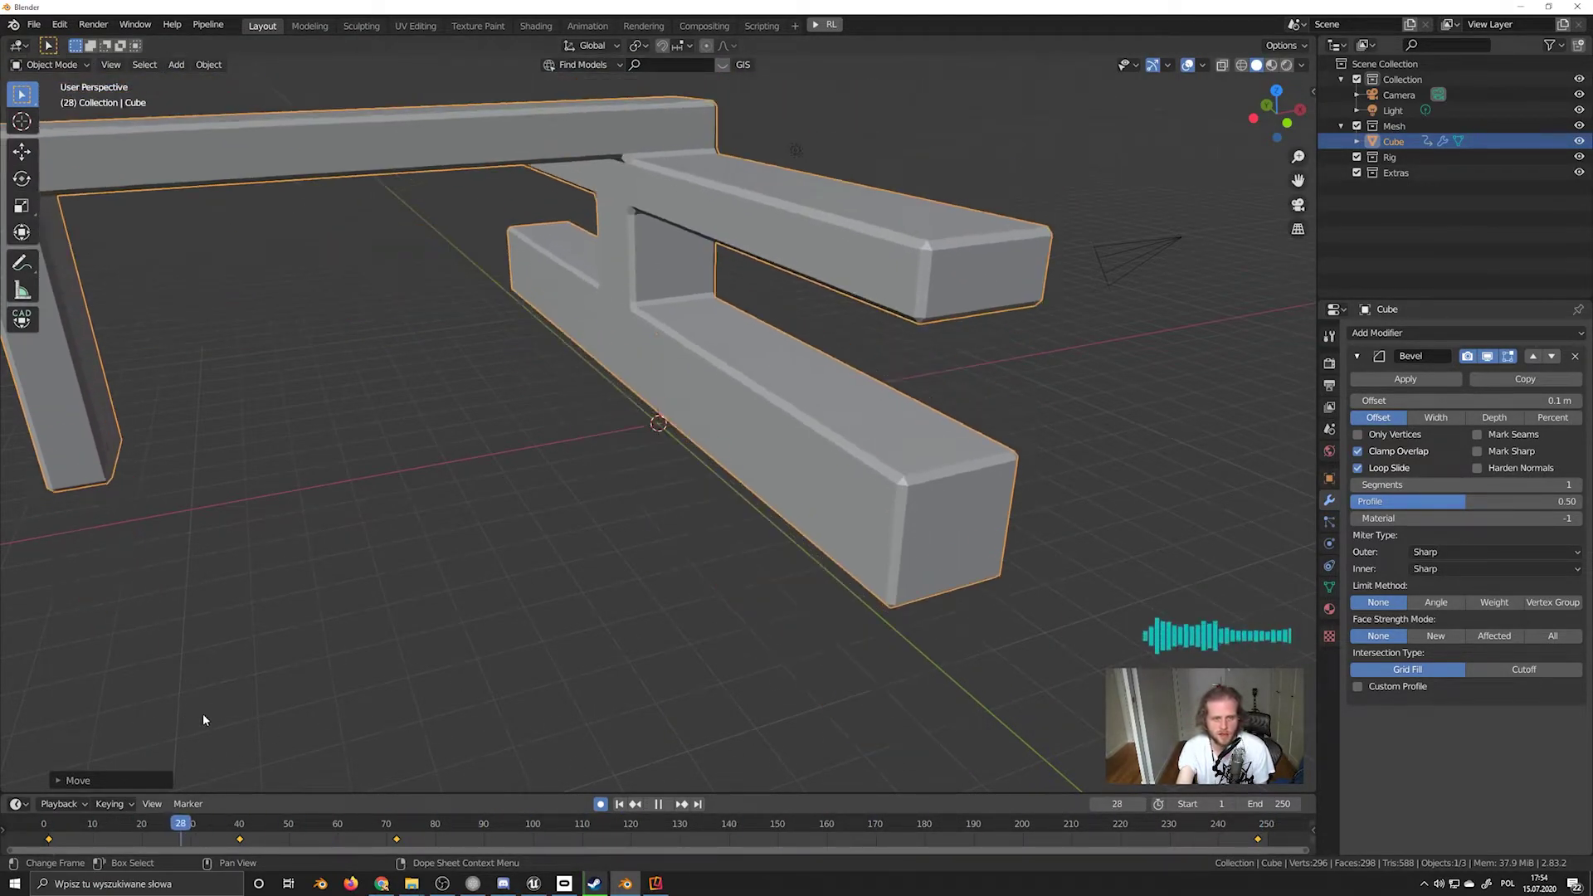
key("space")
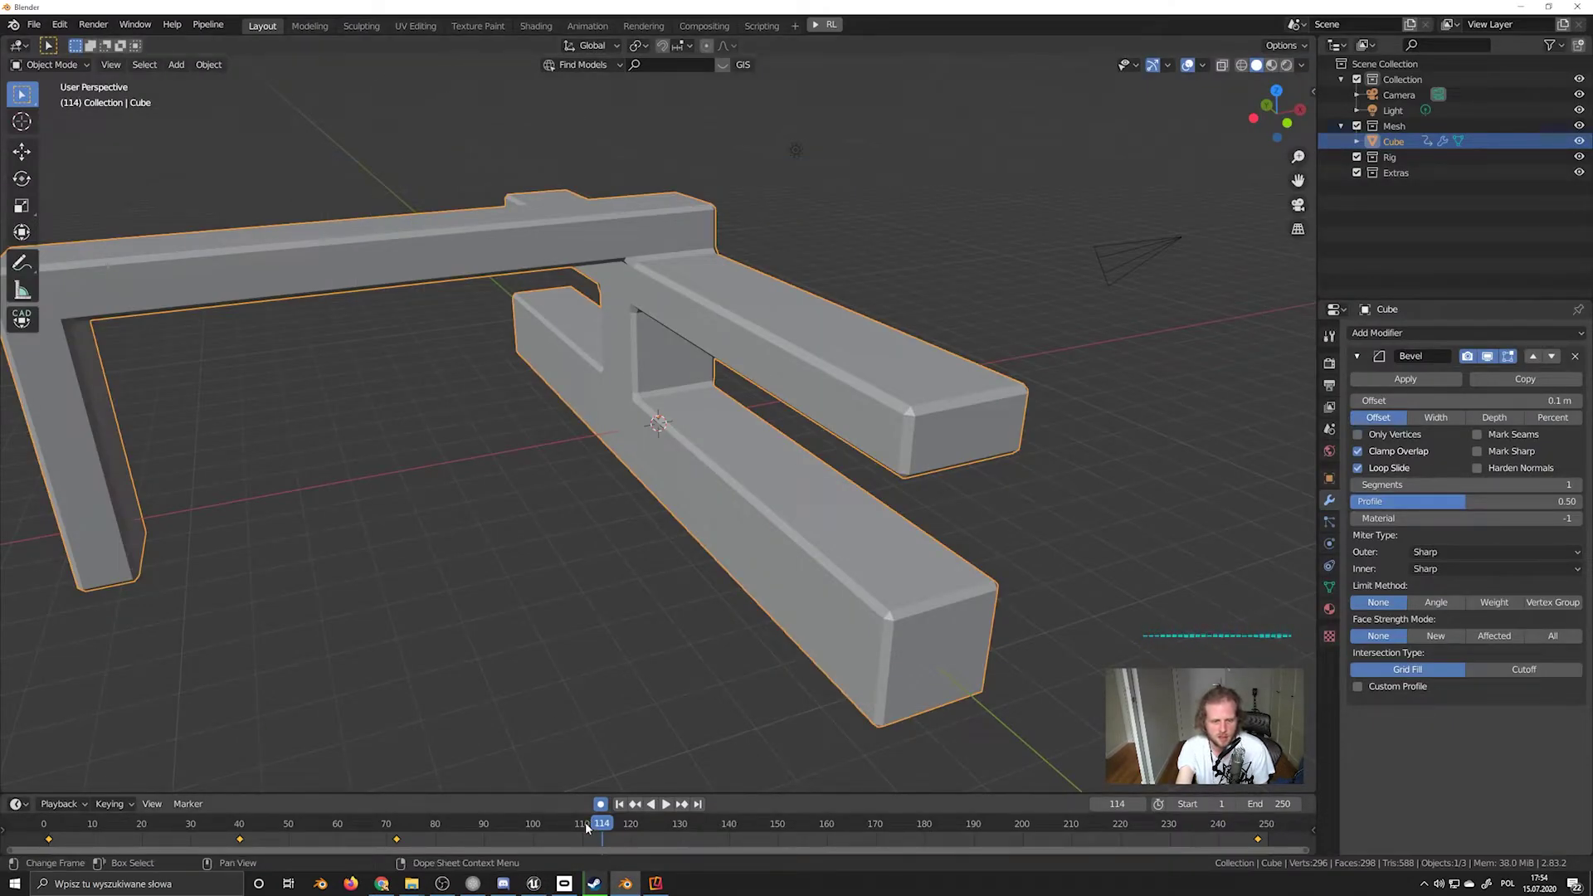
left_click(619, 803)
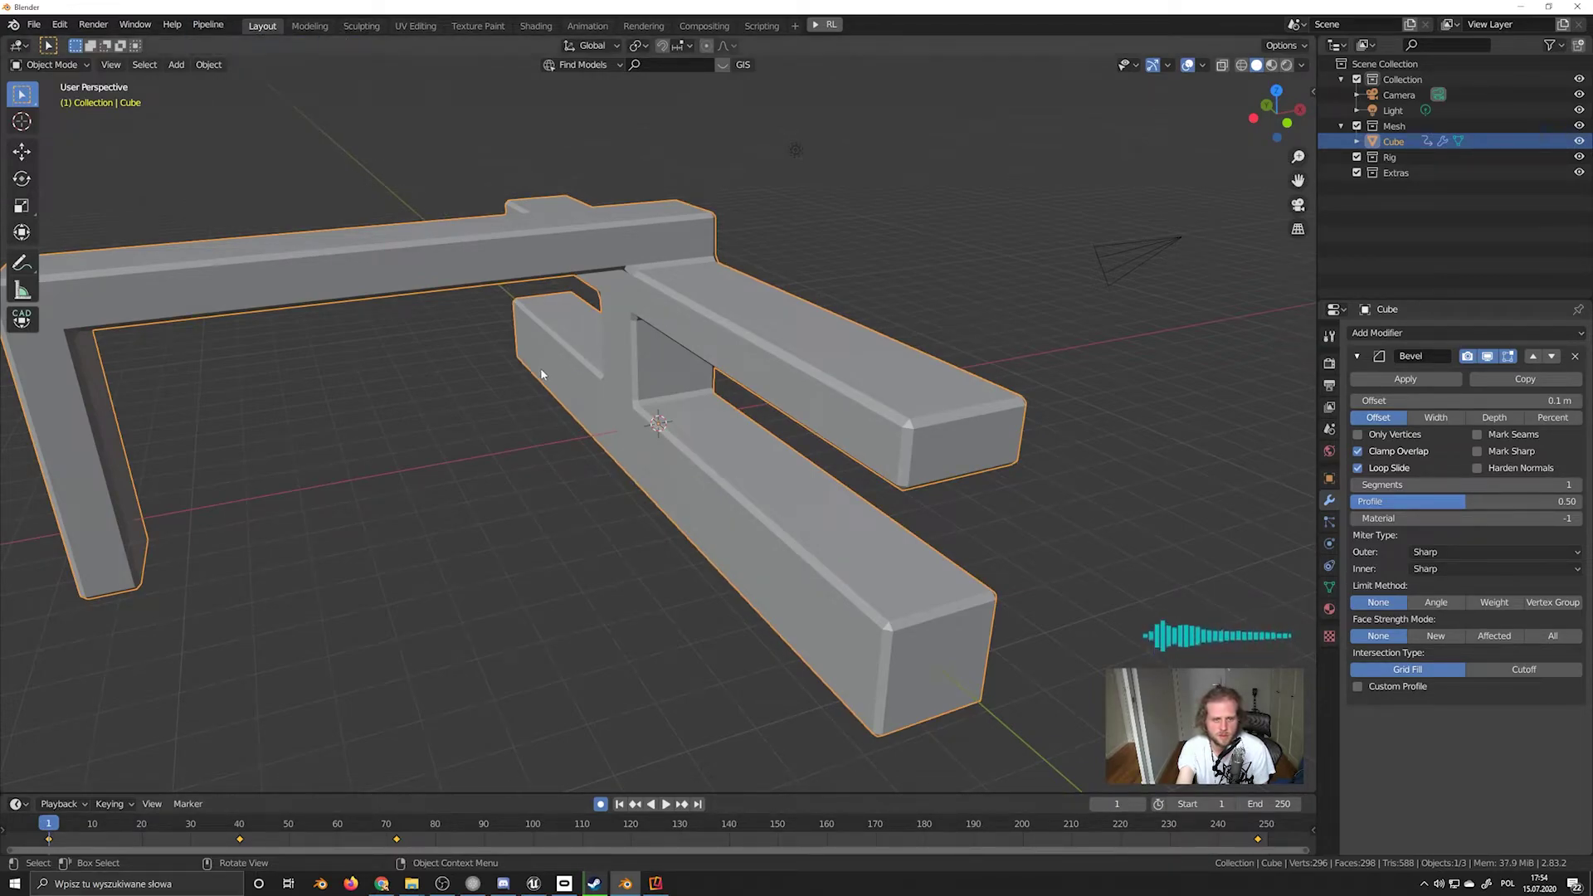
Switch to the Unreal Editor, fly around the level in play mode, then exit play mode and select the Cube actor
left_click(534, 883)
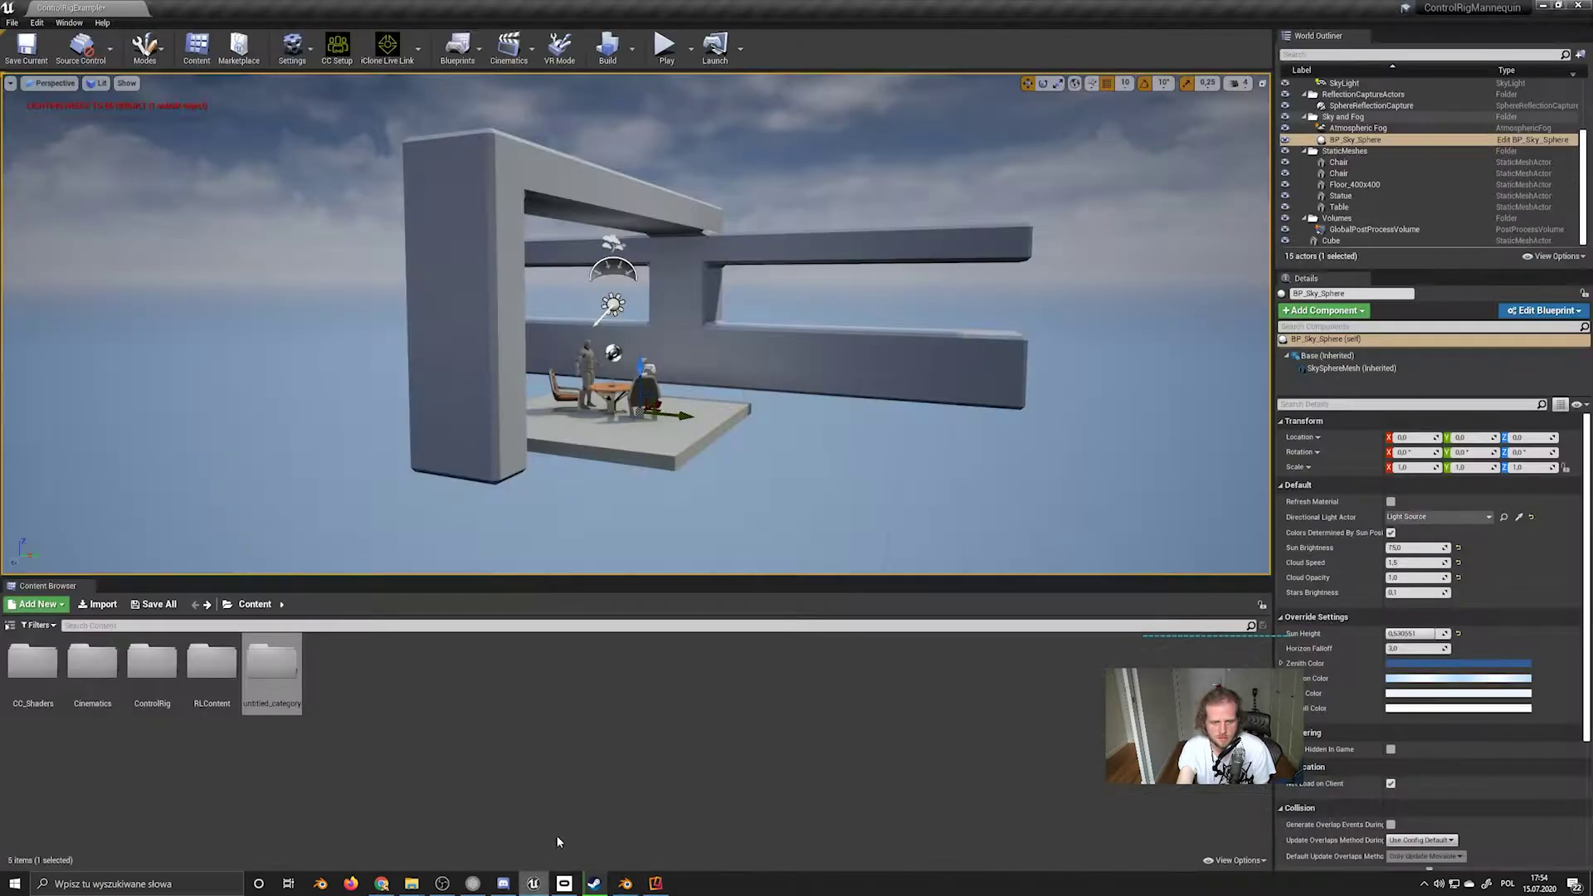
left_click(678, 65)
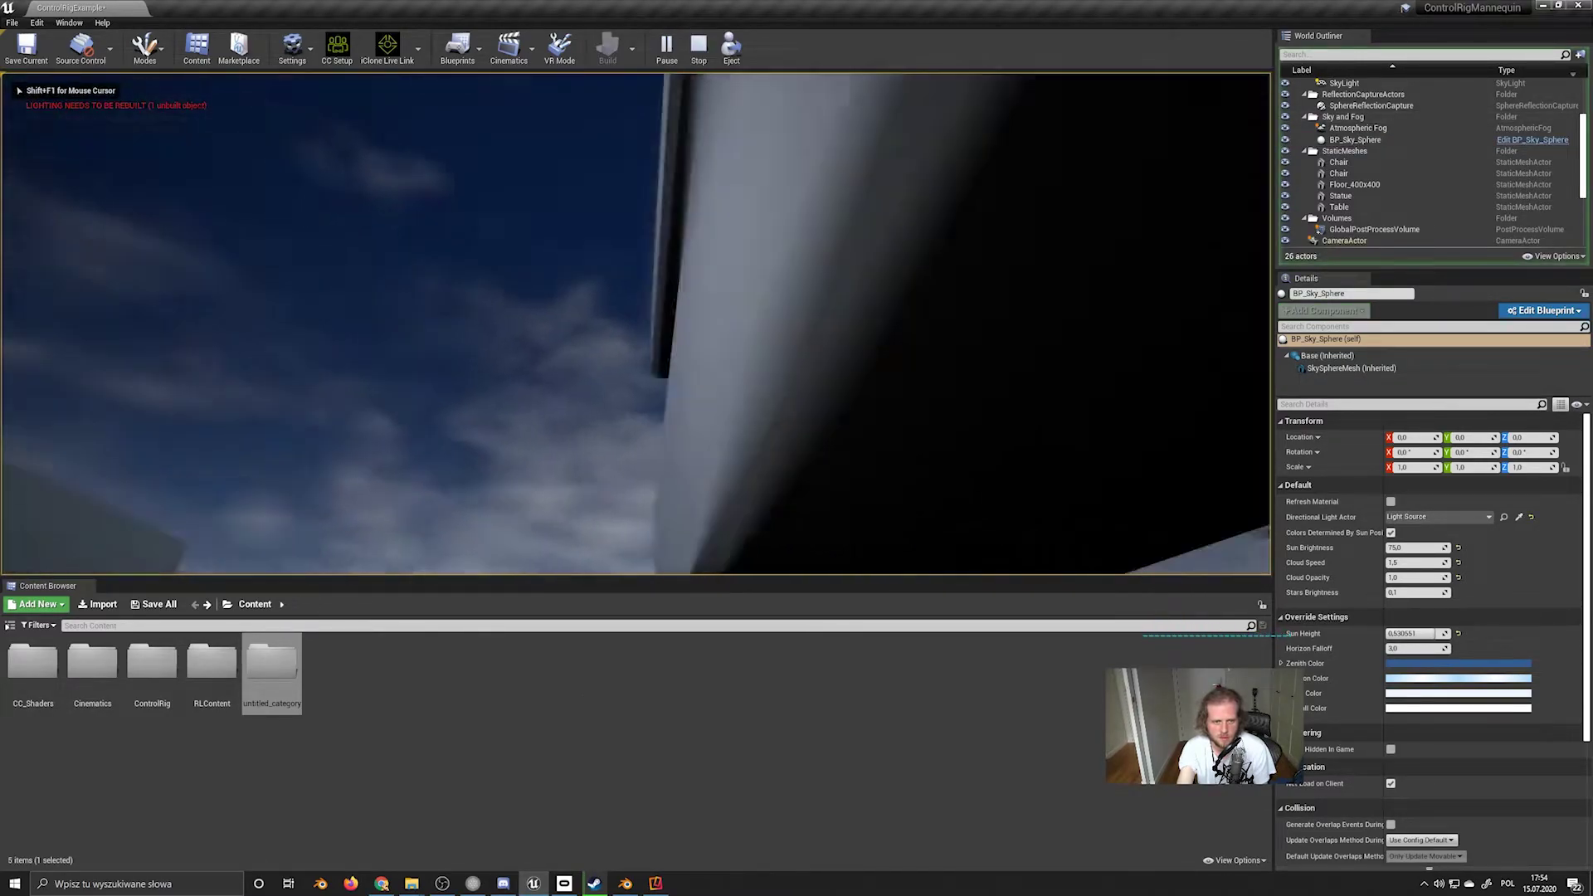
key("w")
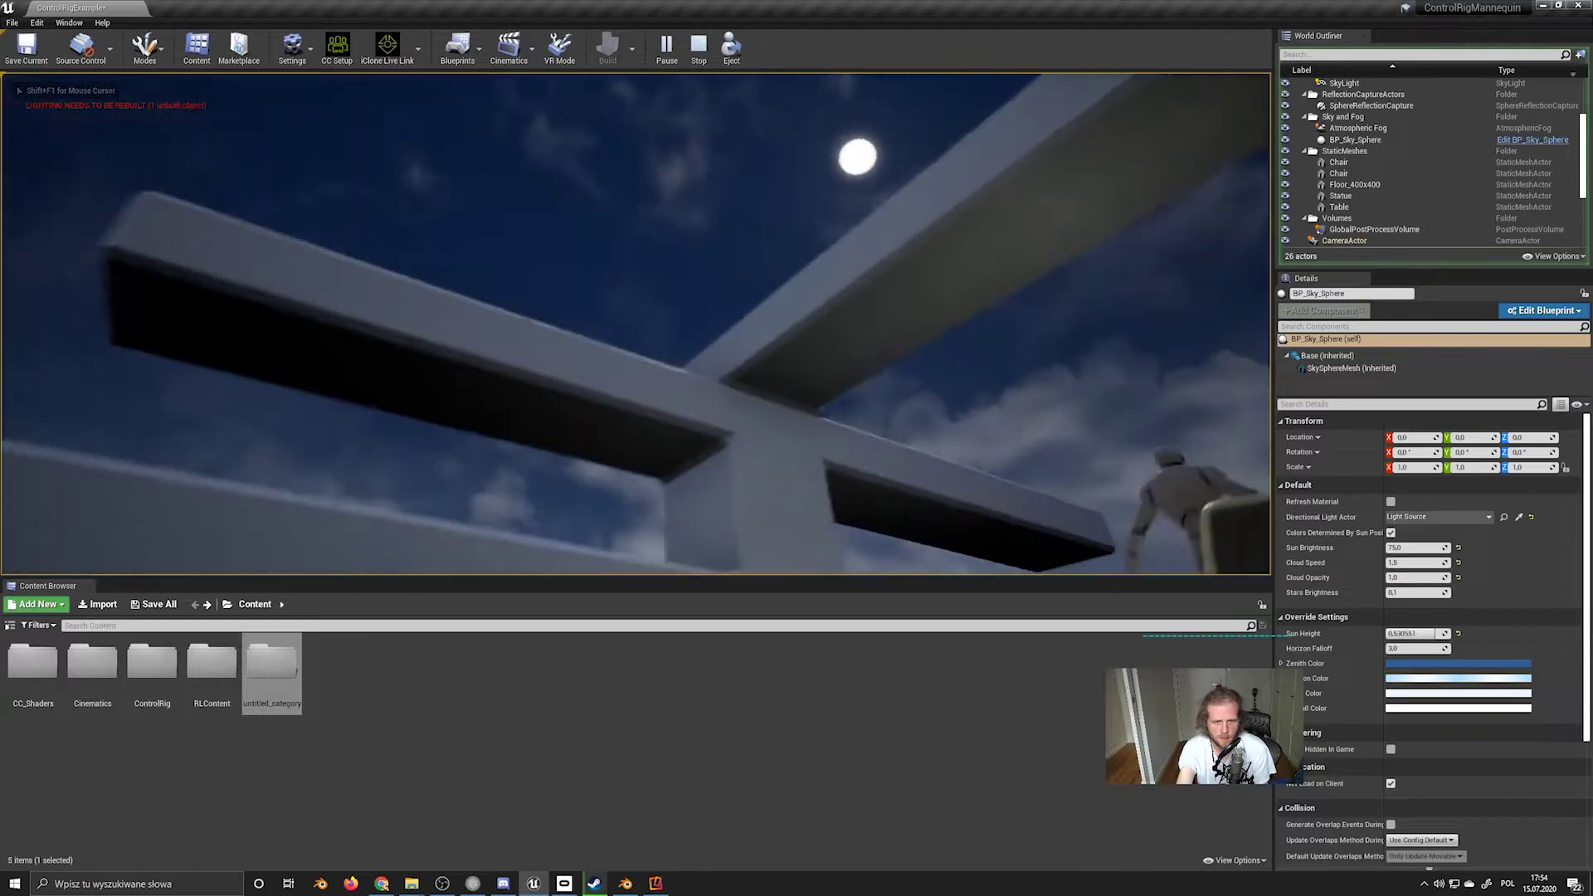
key("s")
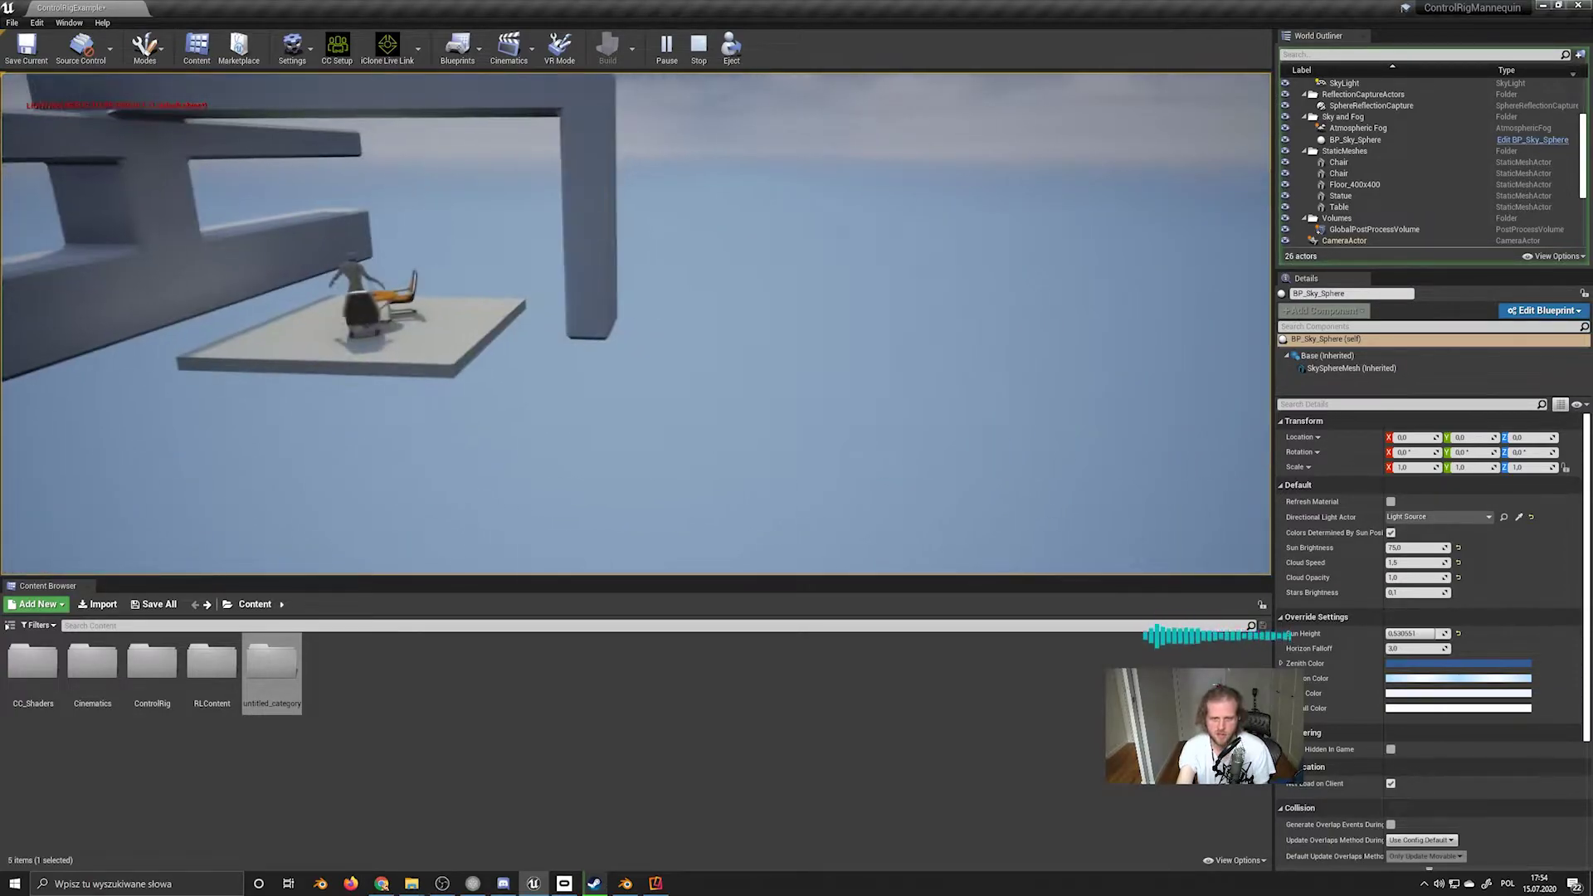
key("Escape")
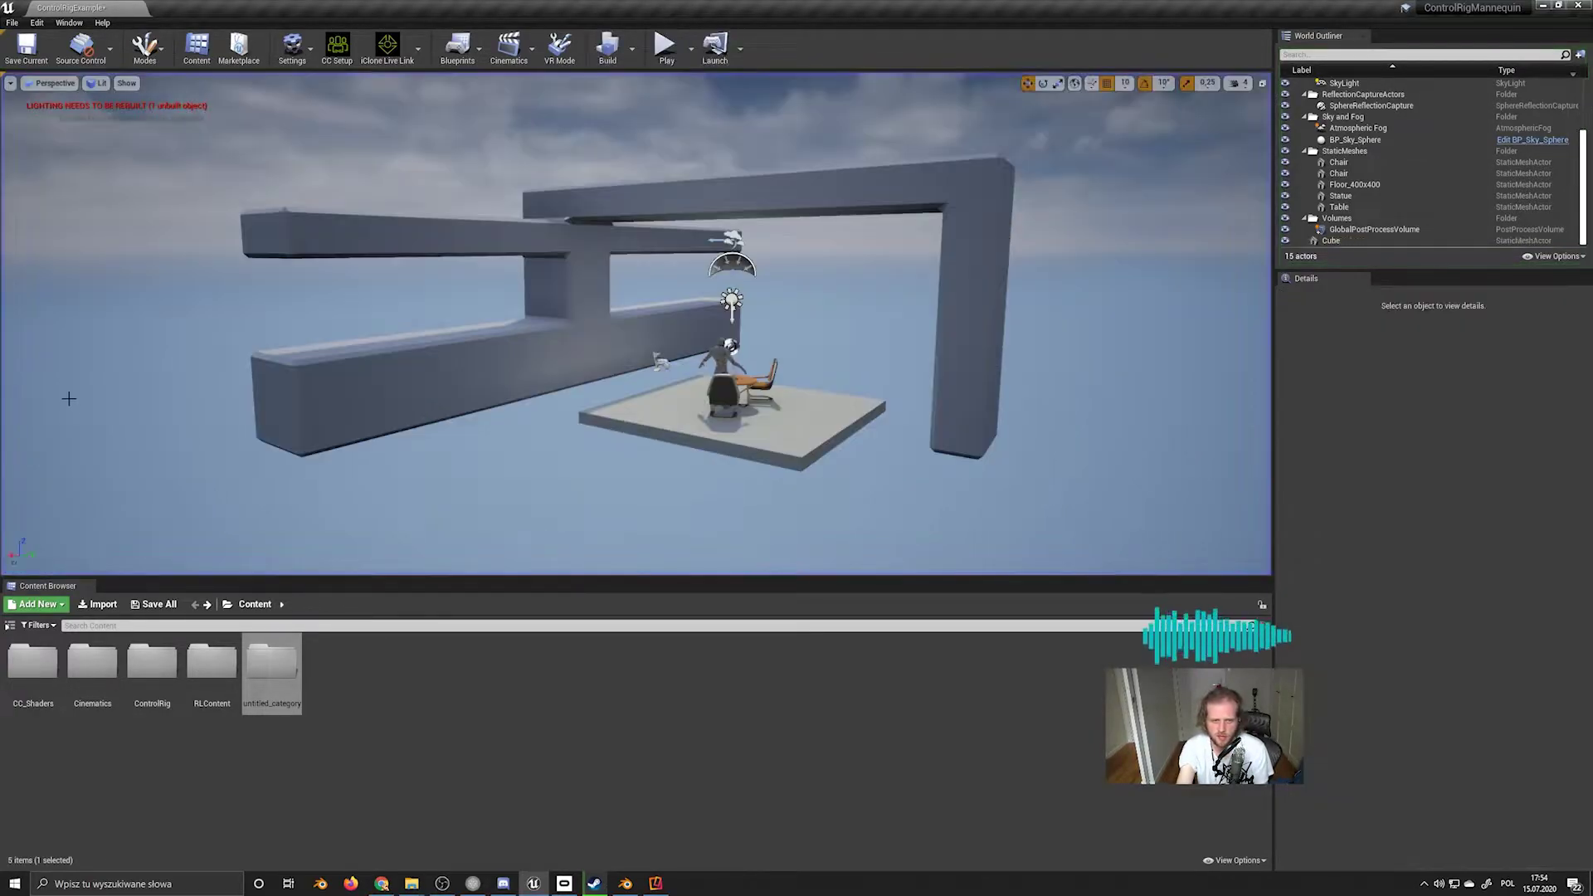
right_click_drag(916, 413, 548, 377)
left_click(916, 413)
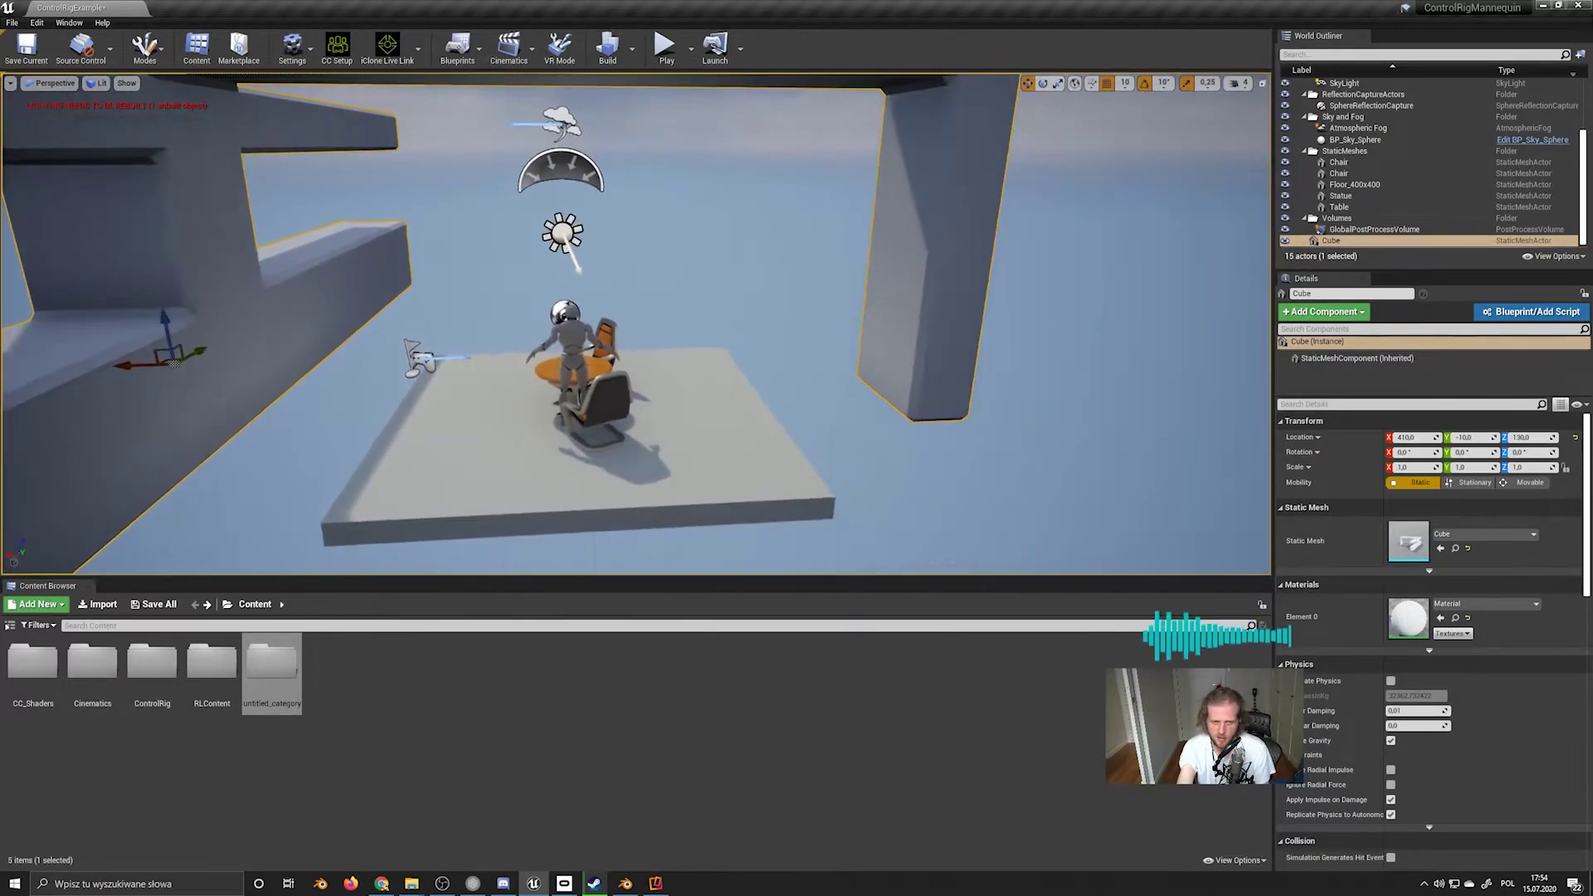
Switch back to Blender and replay part of the Cube's up-and-down animation
key("alt+Tab")
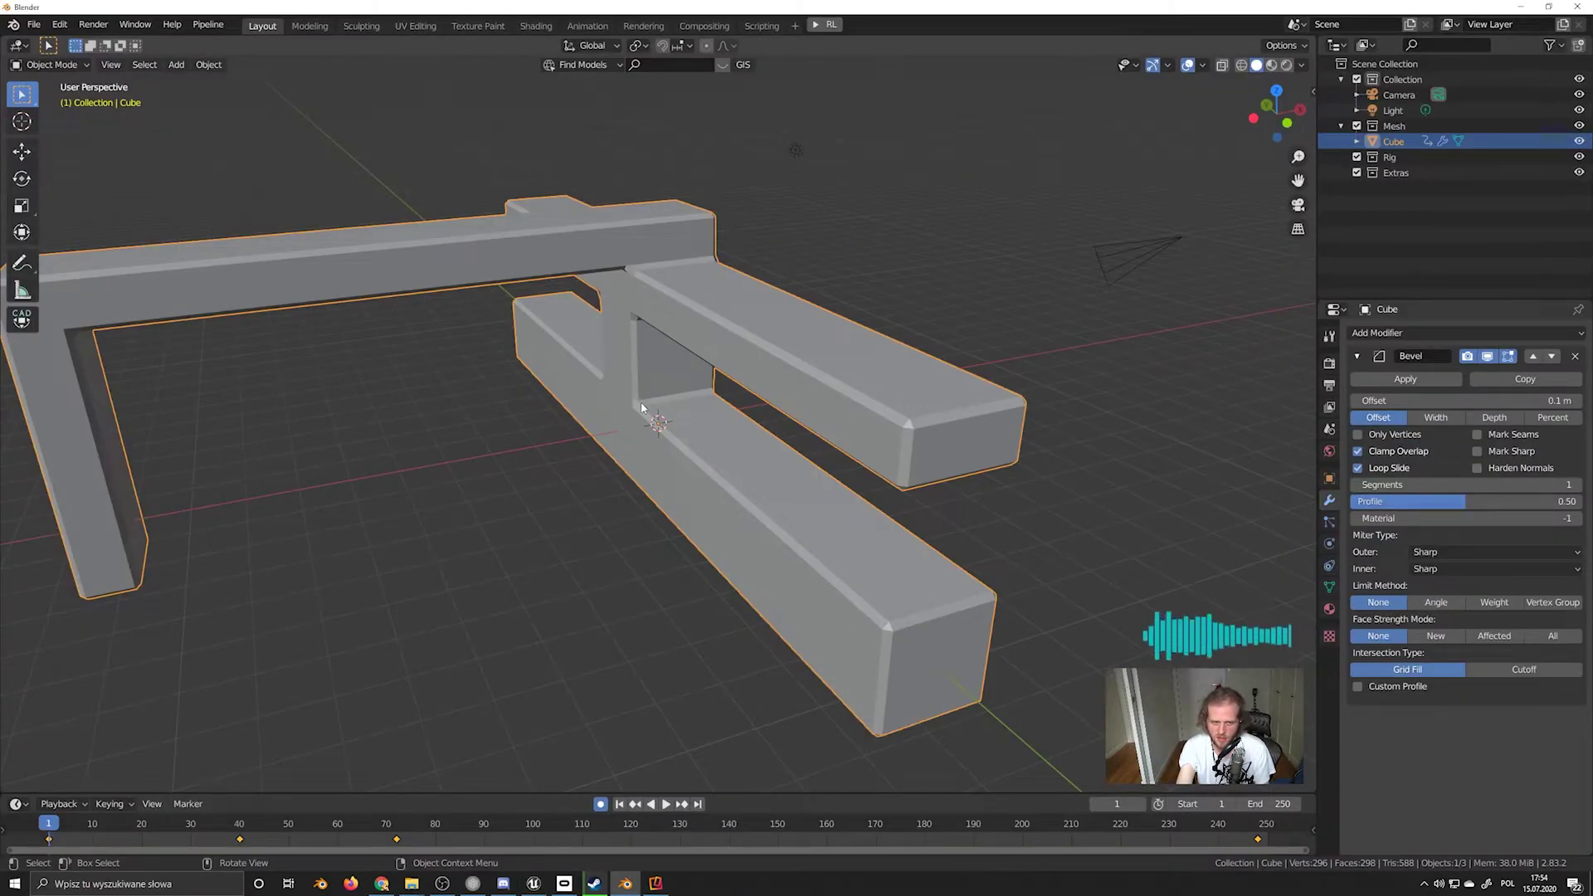
key("space")
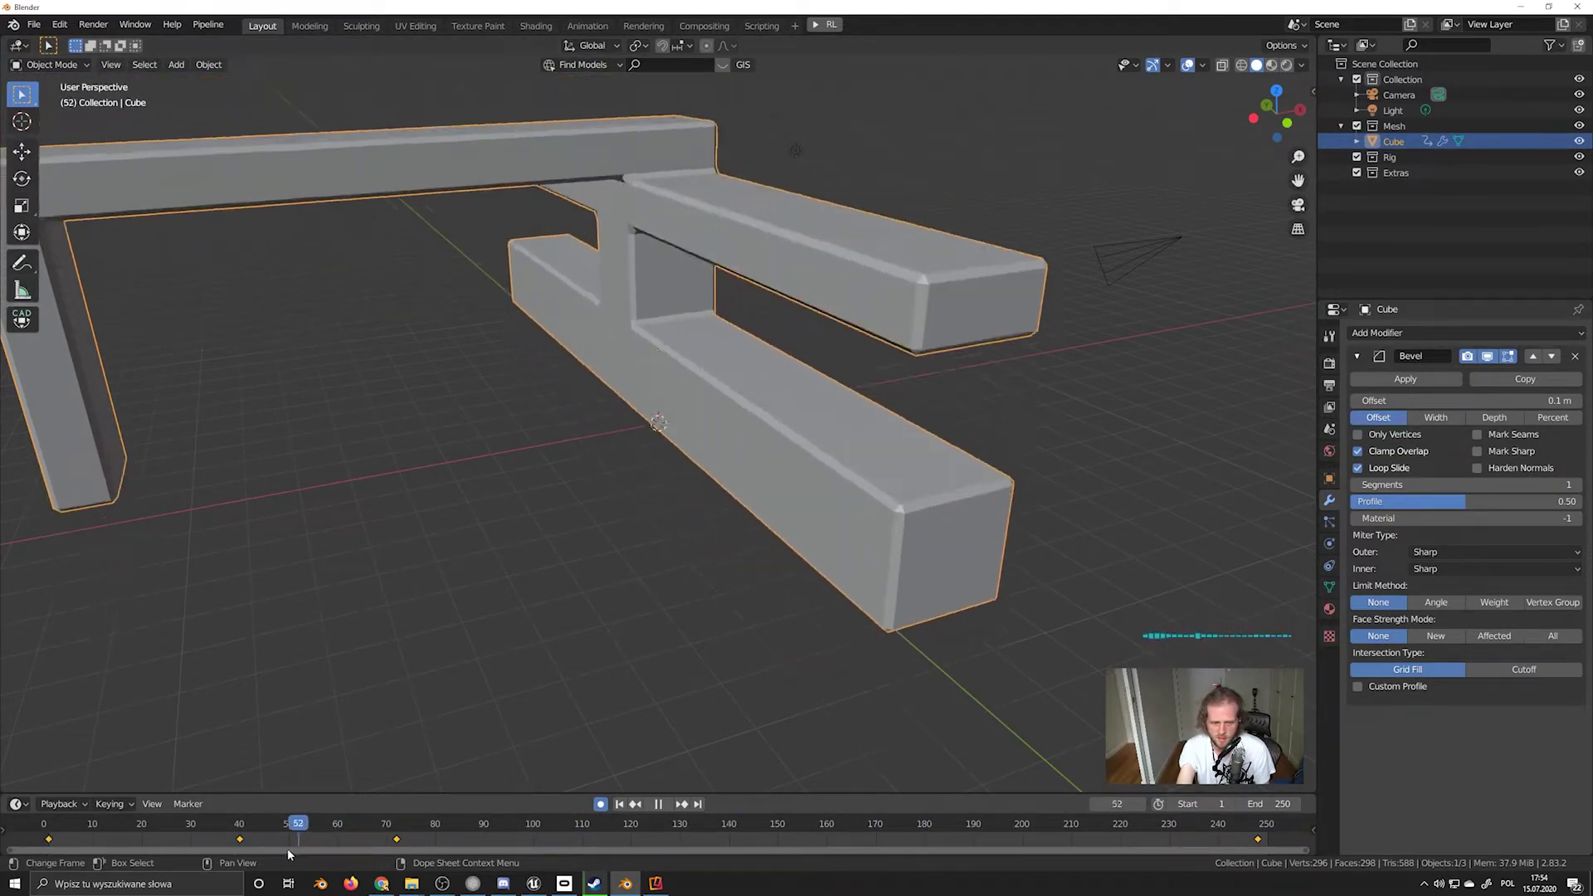
key("space")
Export the animated scene as FBX to the Desktop under the name animation.fbx, with Apply Modifiers and Bake Animation enabled
left_click(33, 24)
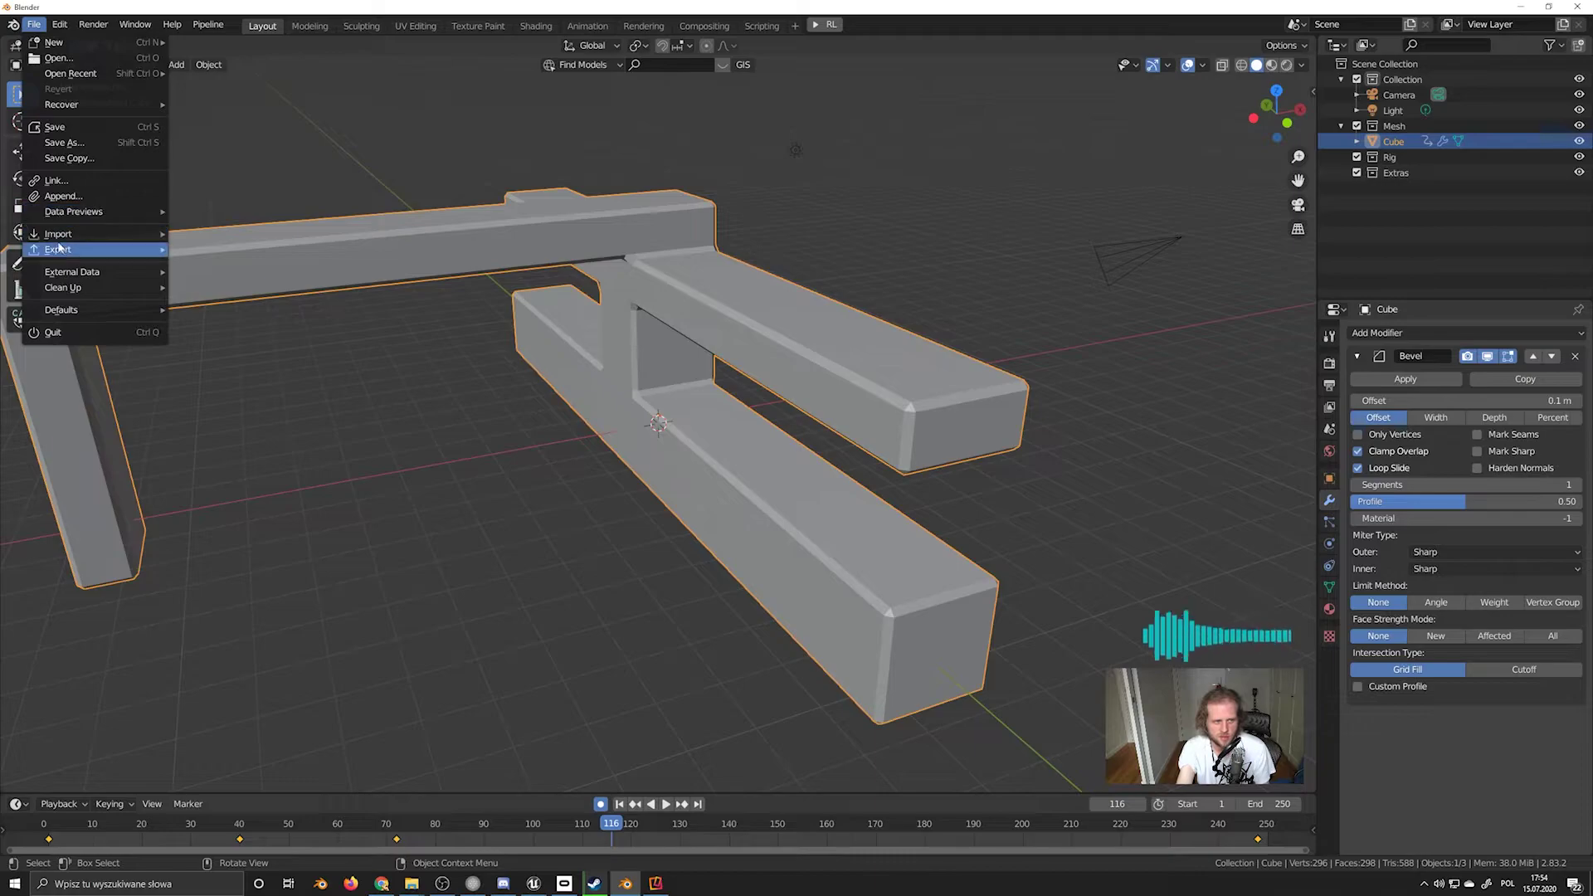
mouse_move(67, 250)
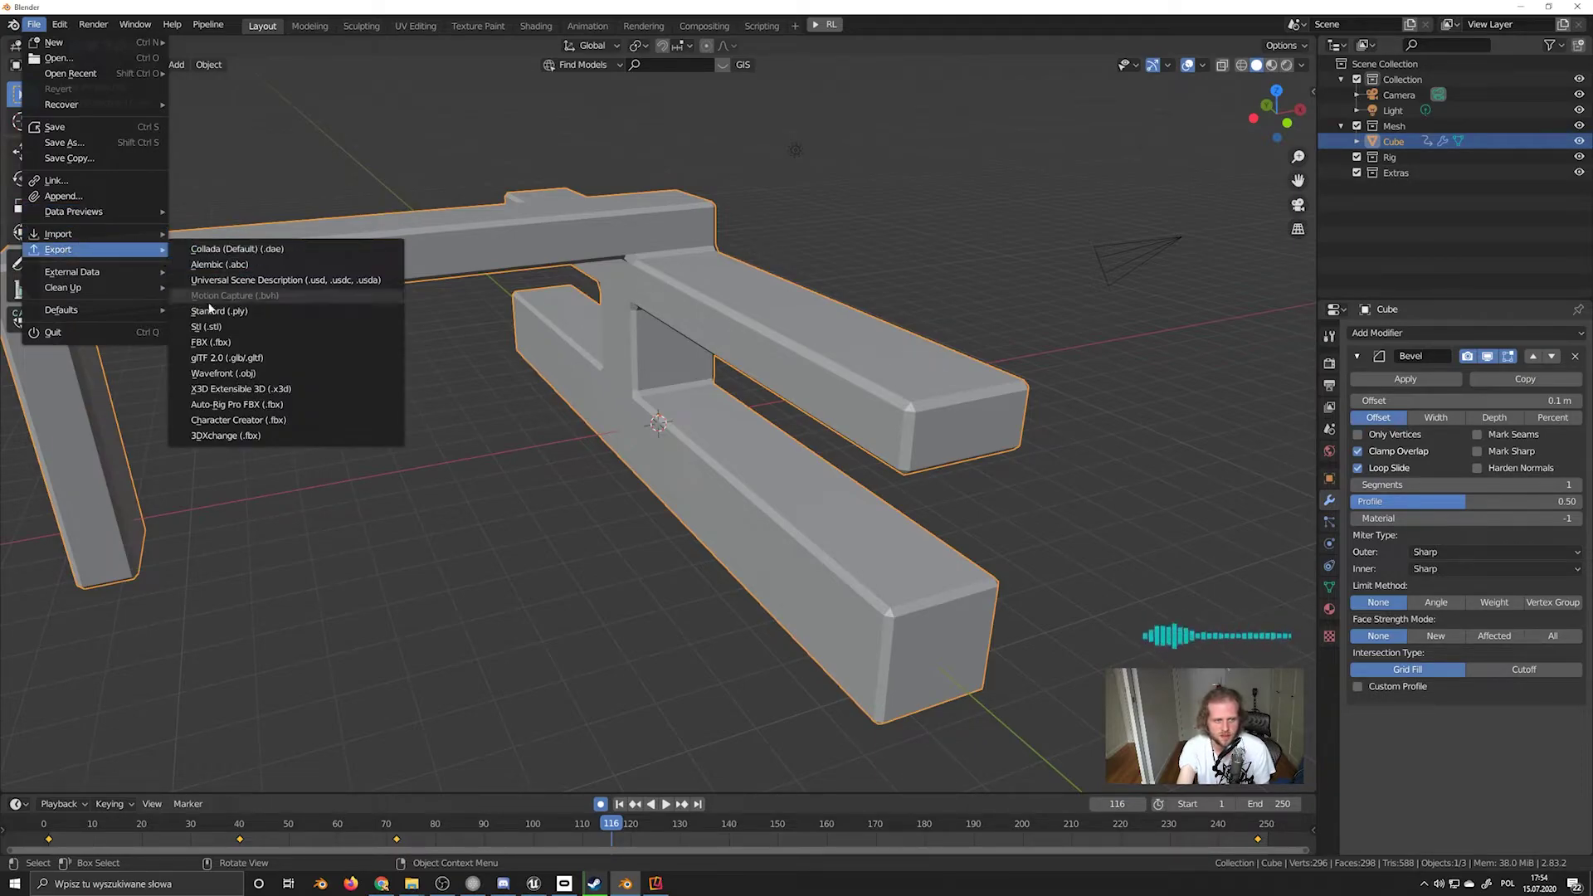
left_click(208, 344)
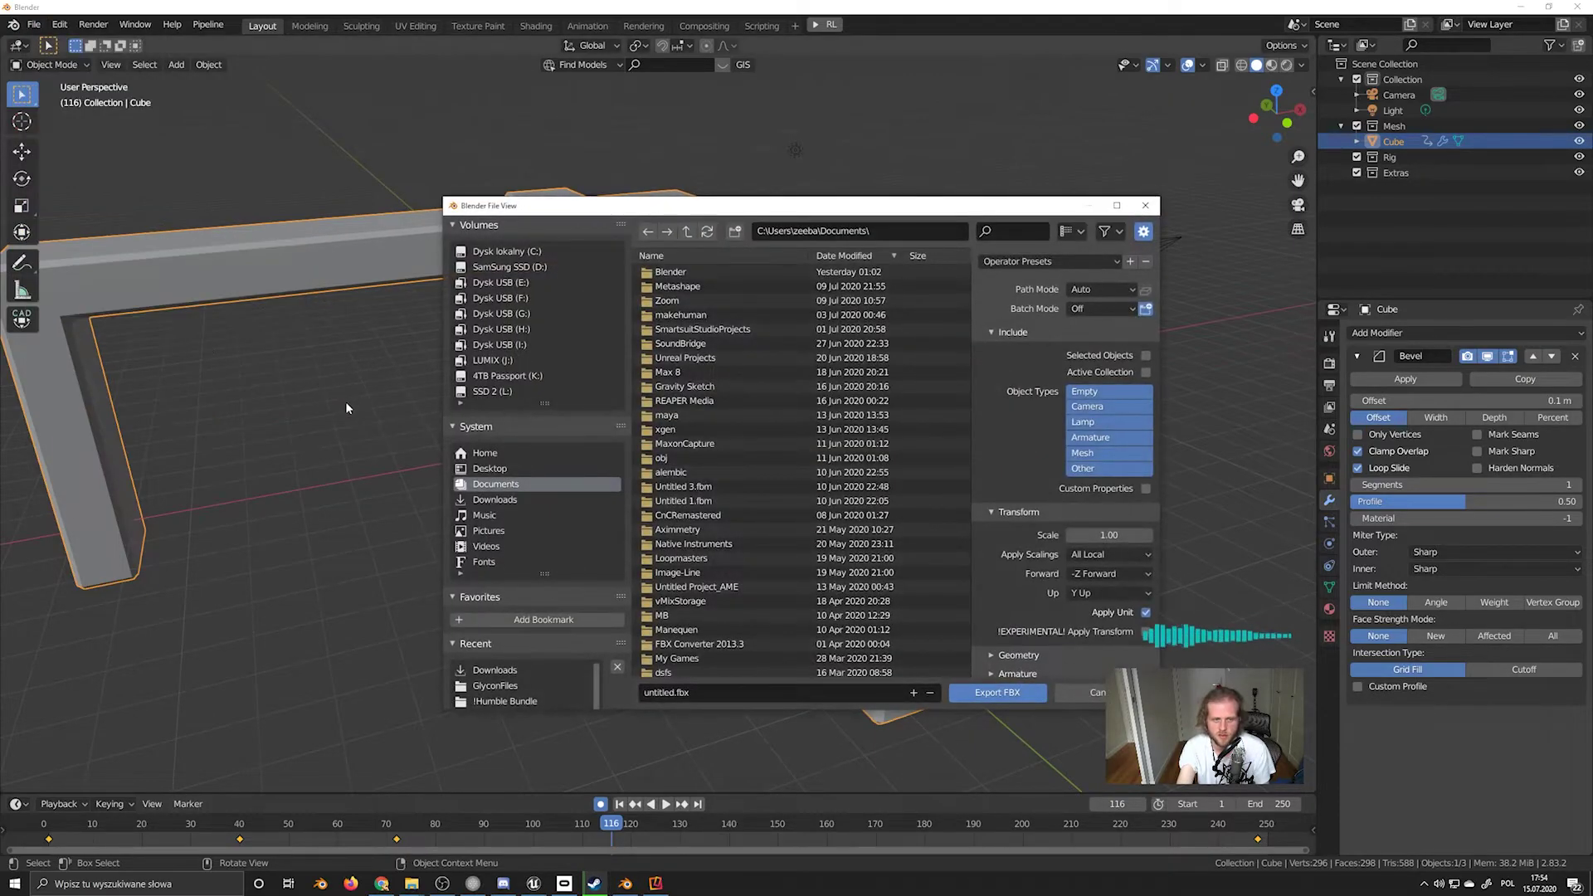
left_click(501, 471)
left_click(670, 692)
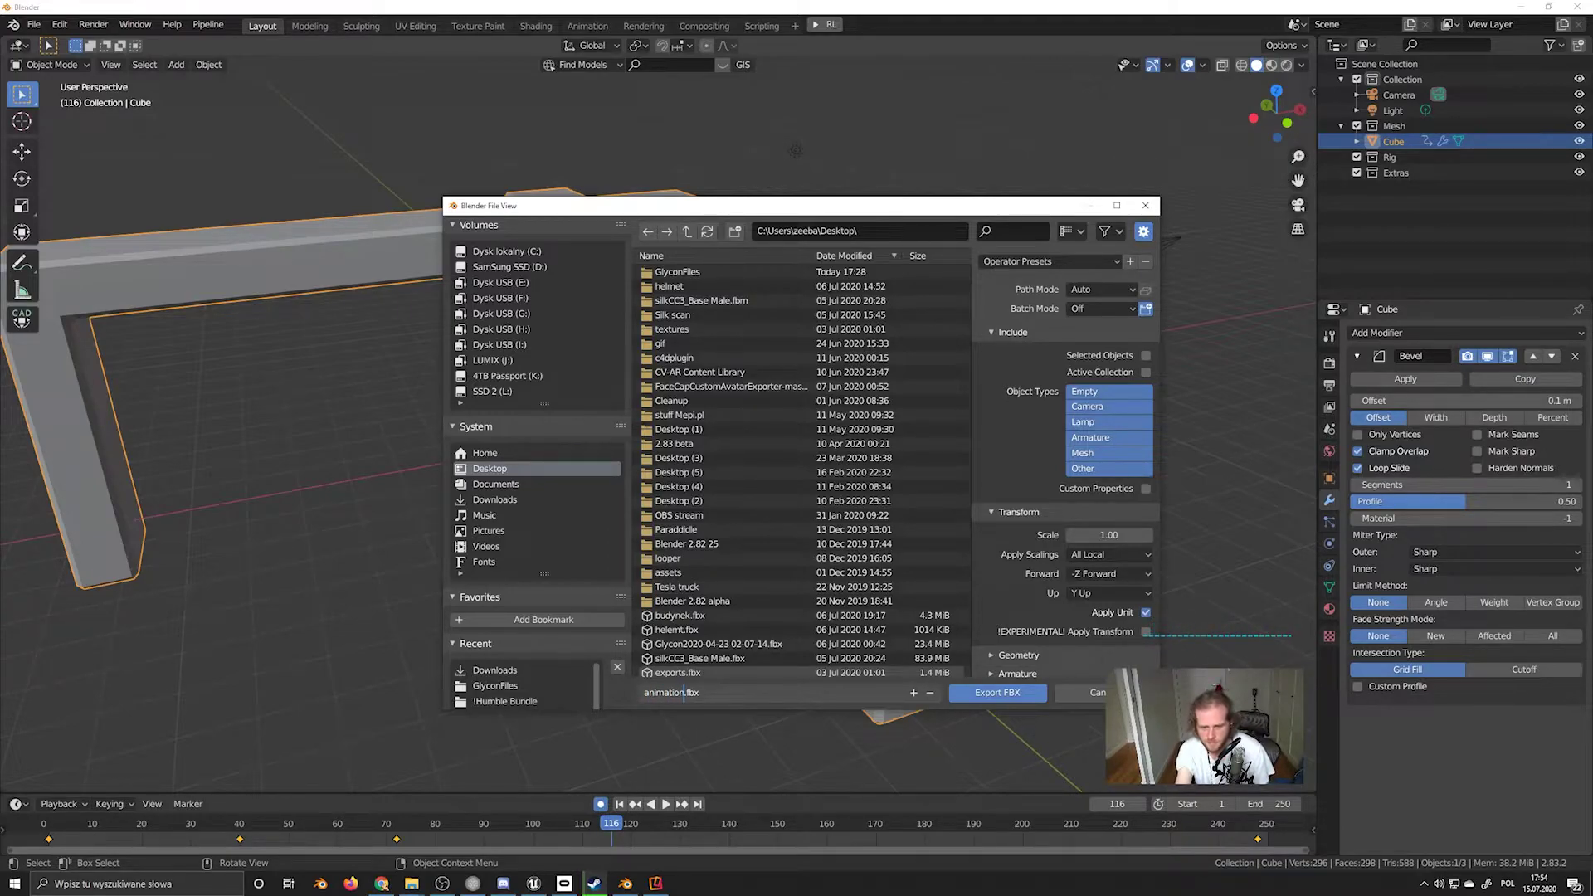
type("animation")
left_click(994, 655)
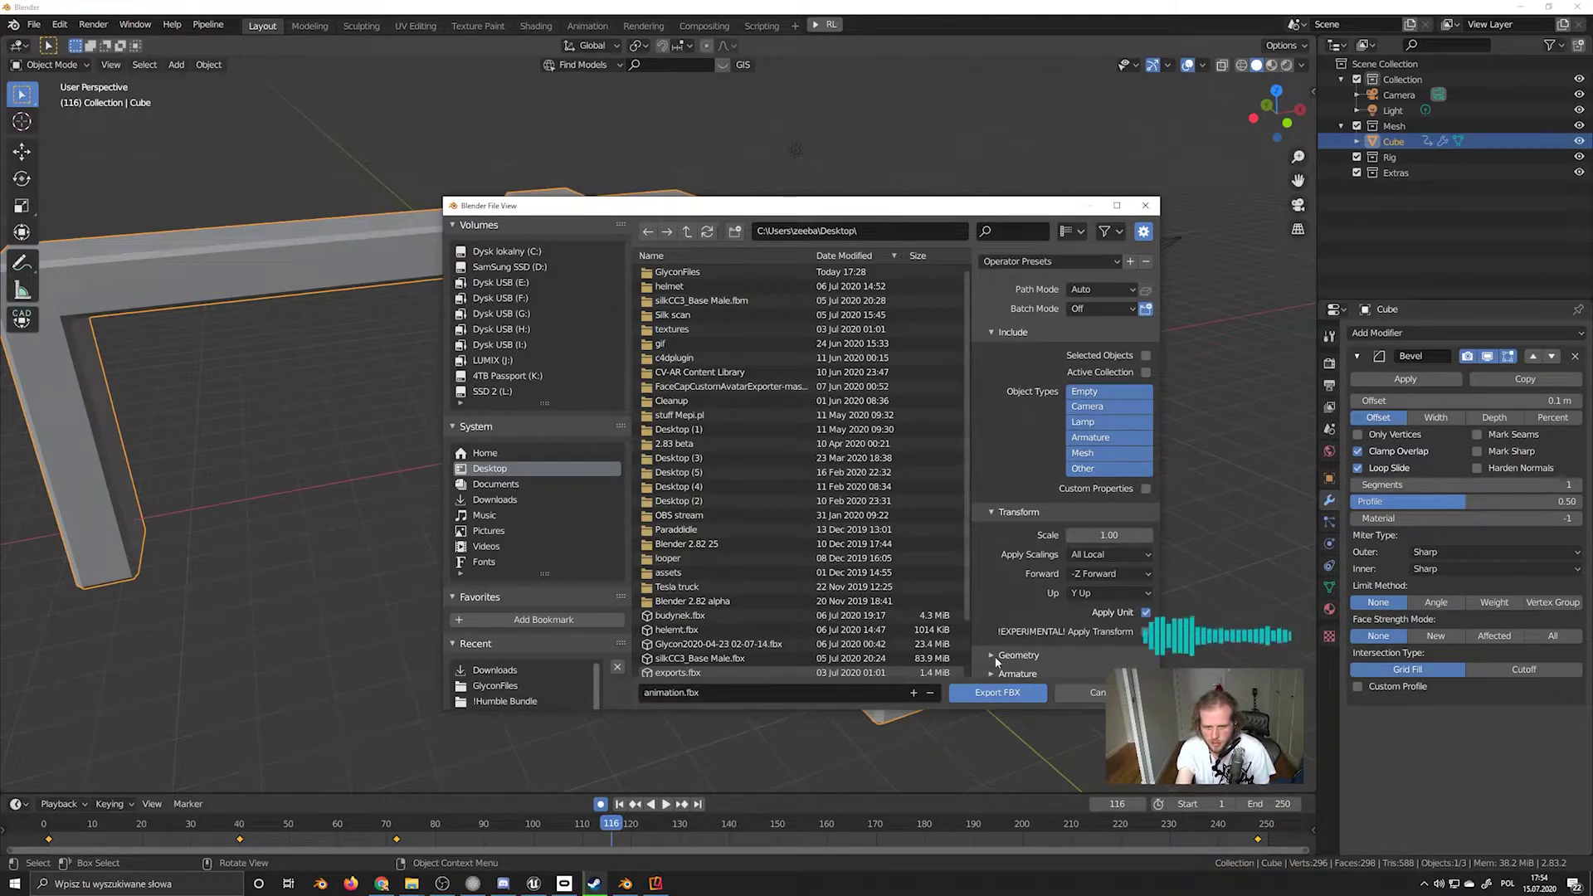
scroll(1150, 435, "down", 3)
scroll(1136, 548, "down", 1)
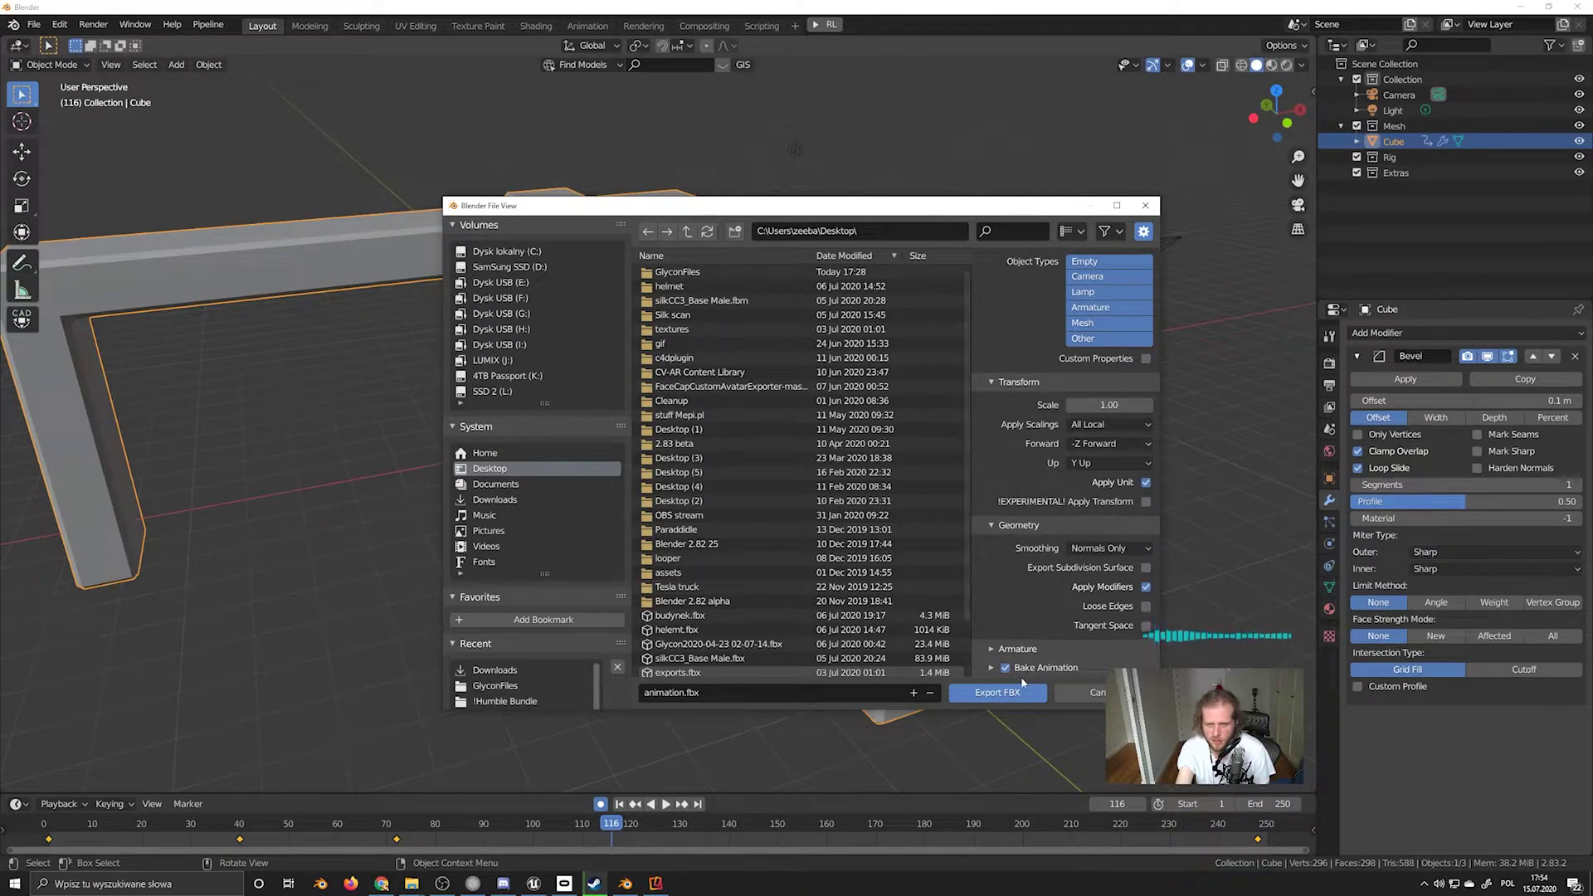
left_click(1017, 692)
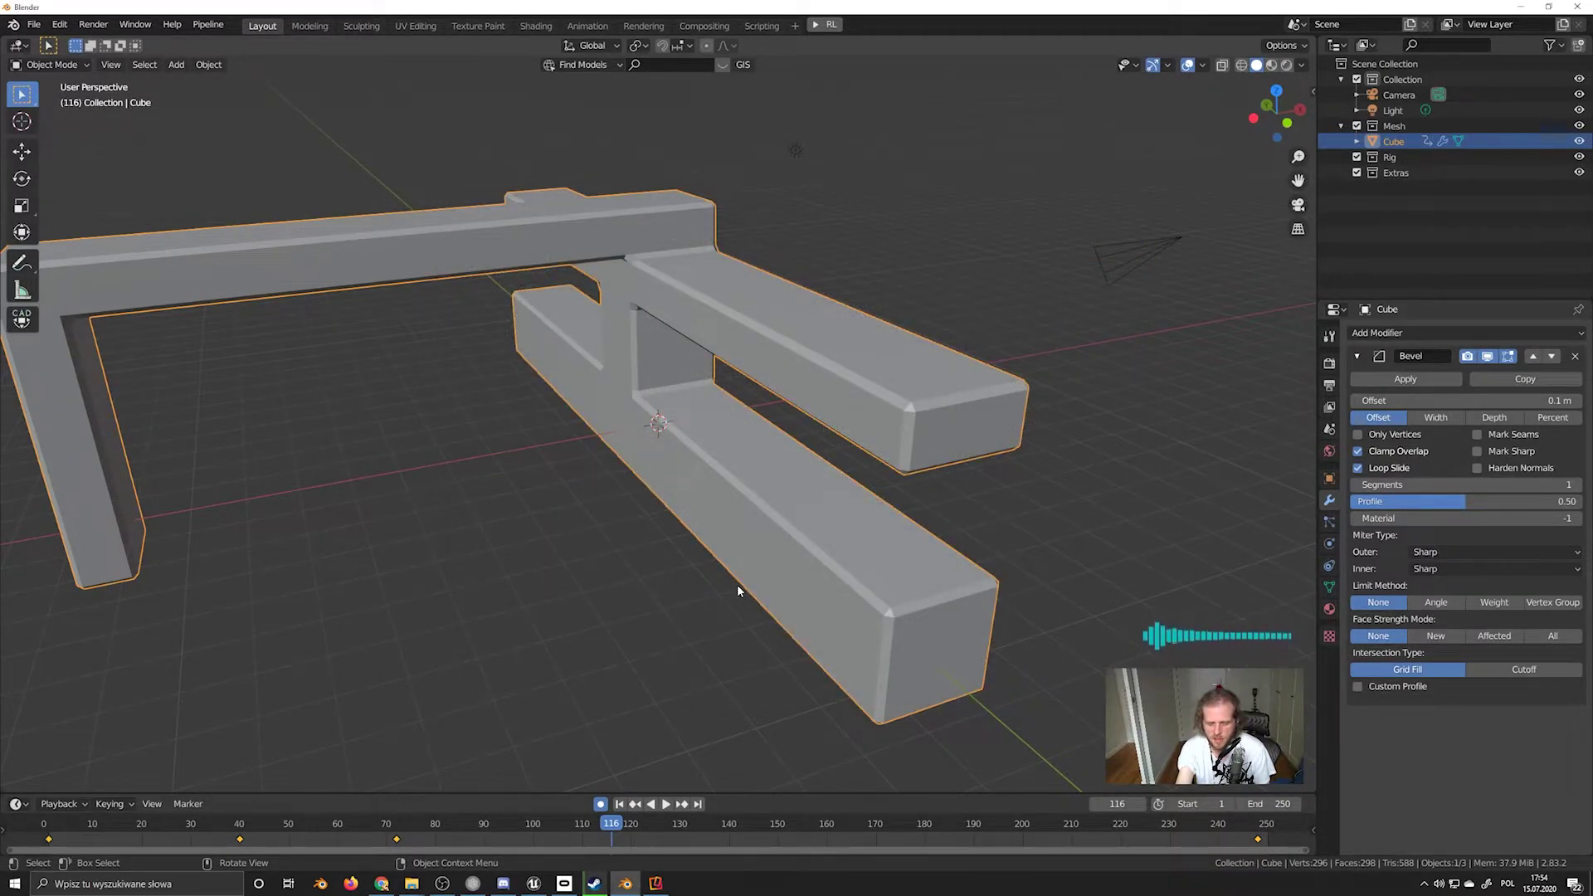
Switch to the Unreal Editor and bring animation.fbx from the Desktop folder into the project's Content folder
left_click(1523, 6)
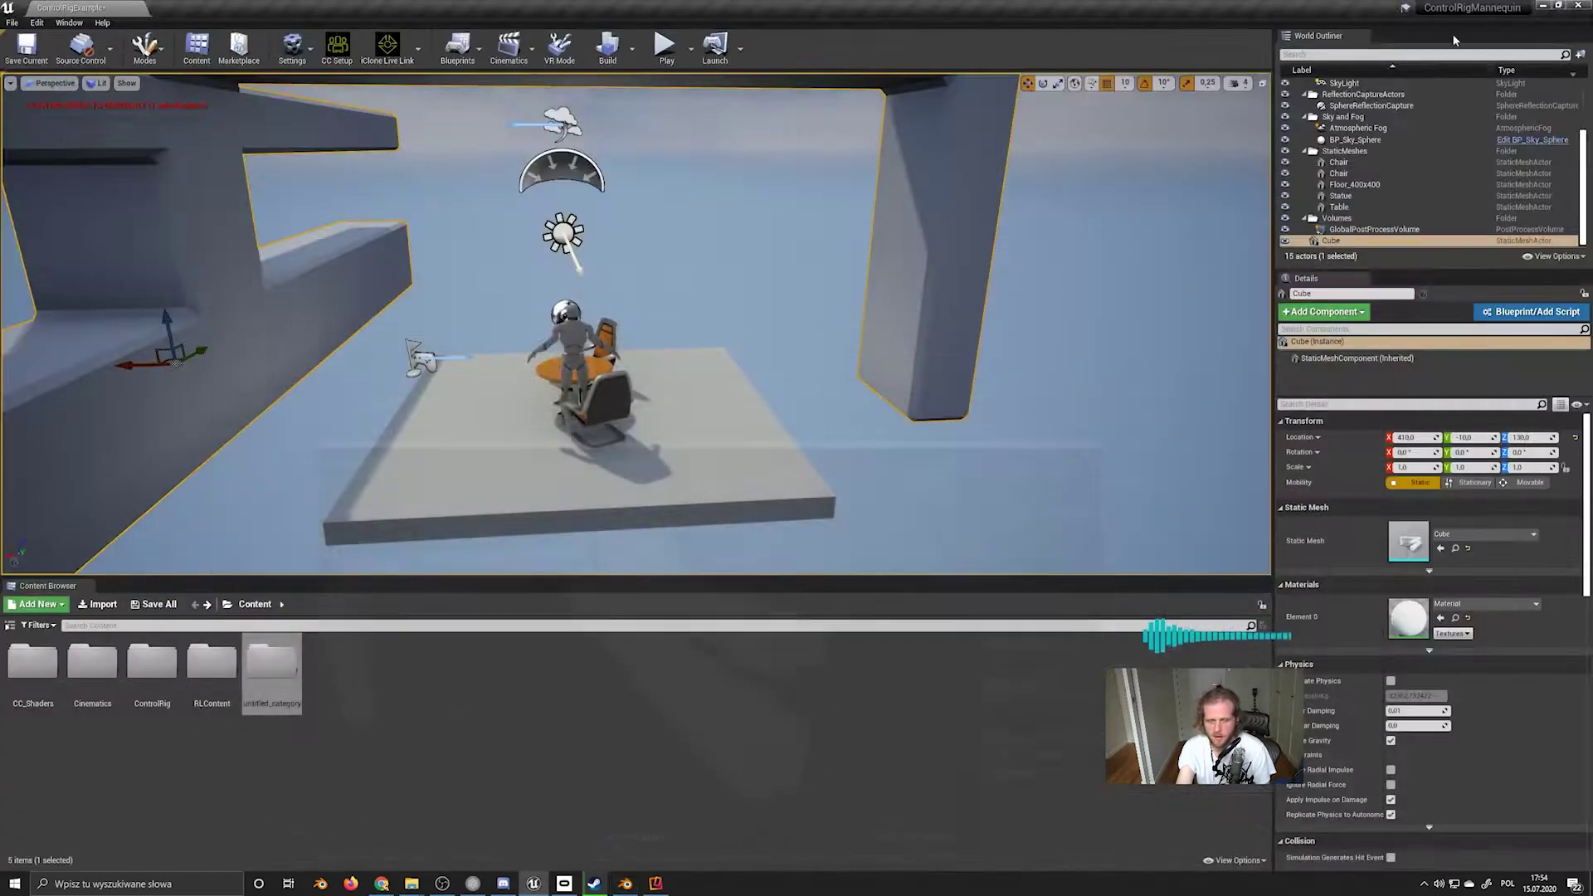
mouse_move(412, 886)
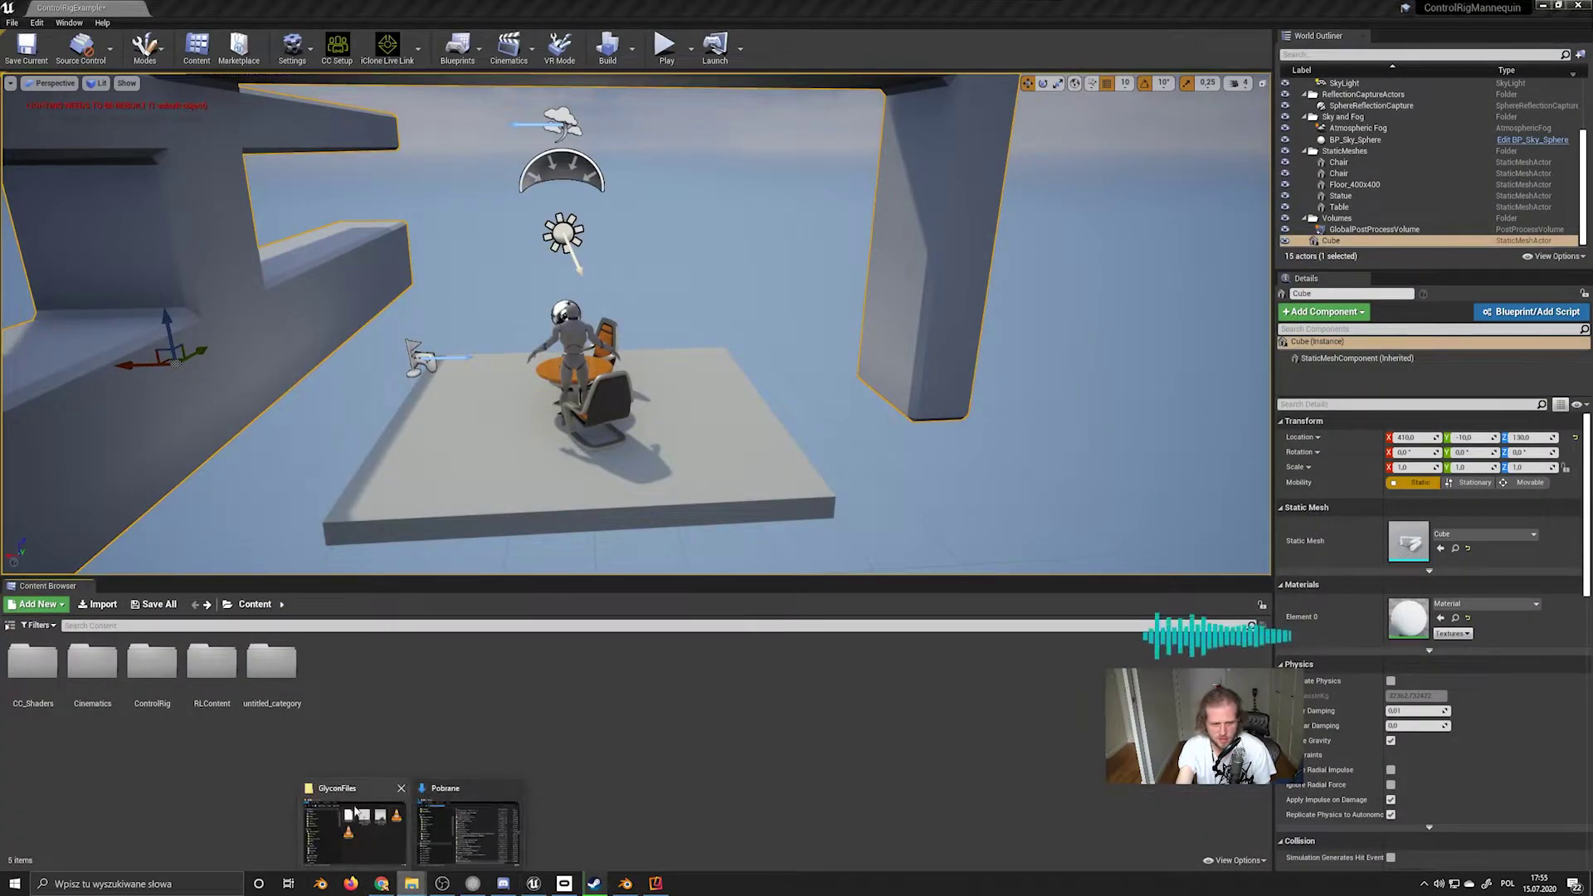
left_click(469, 824)
scroll(458, 276, "up", 3)
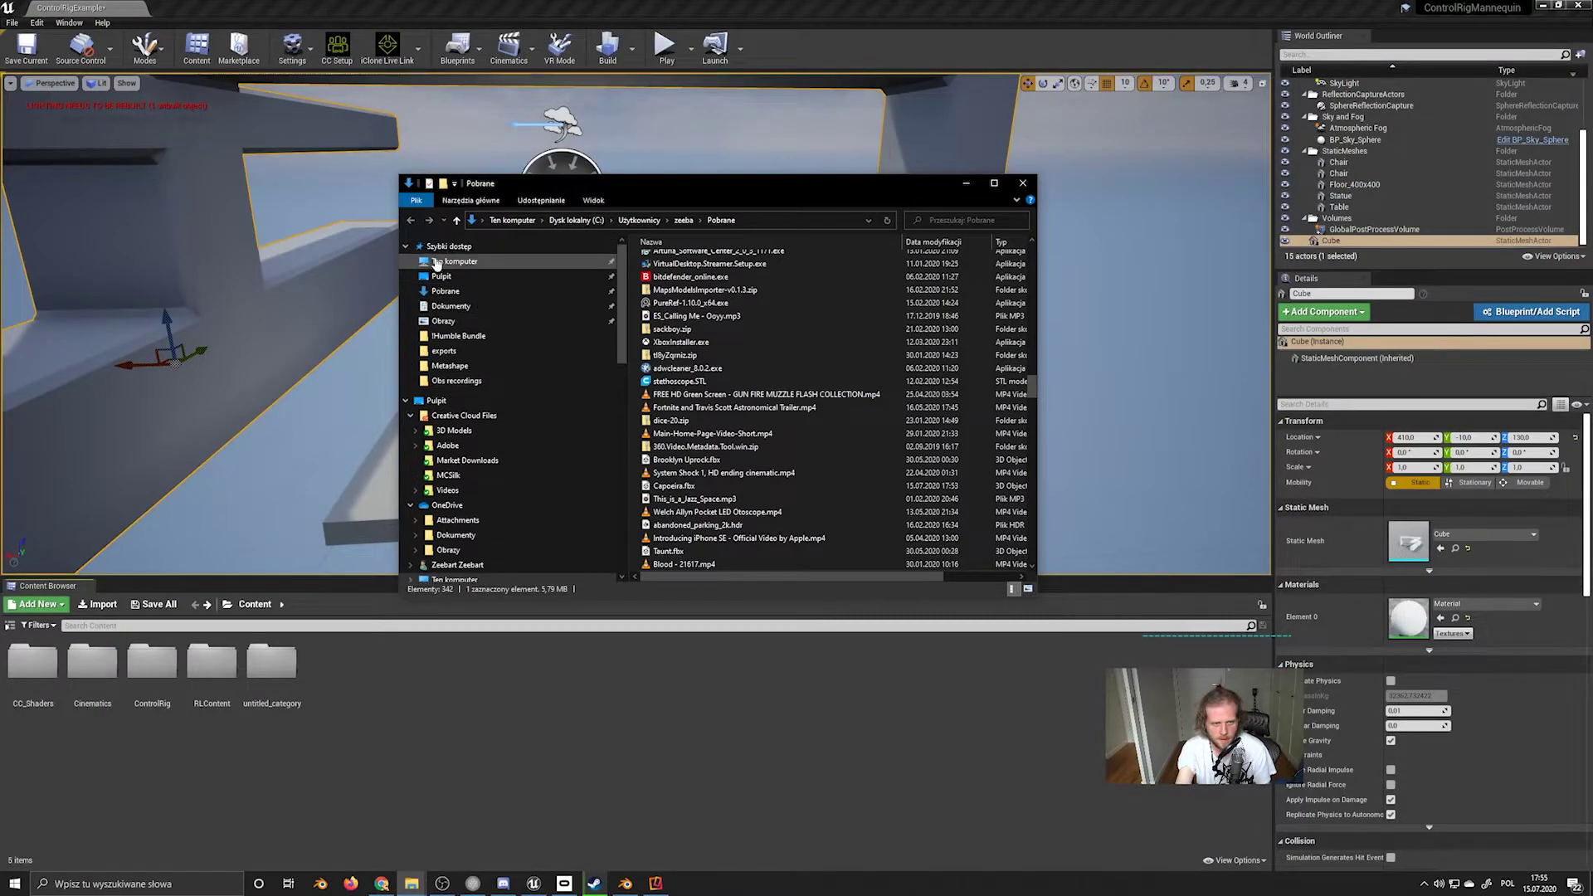
left_click(441, 277)
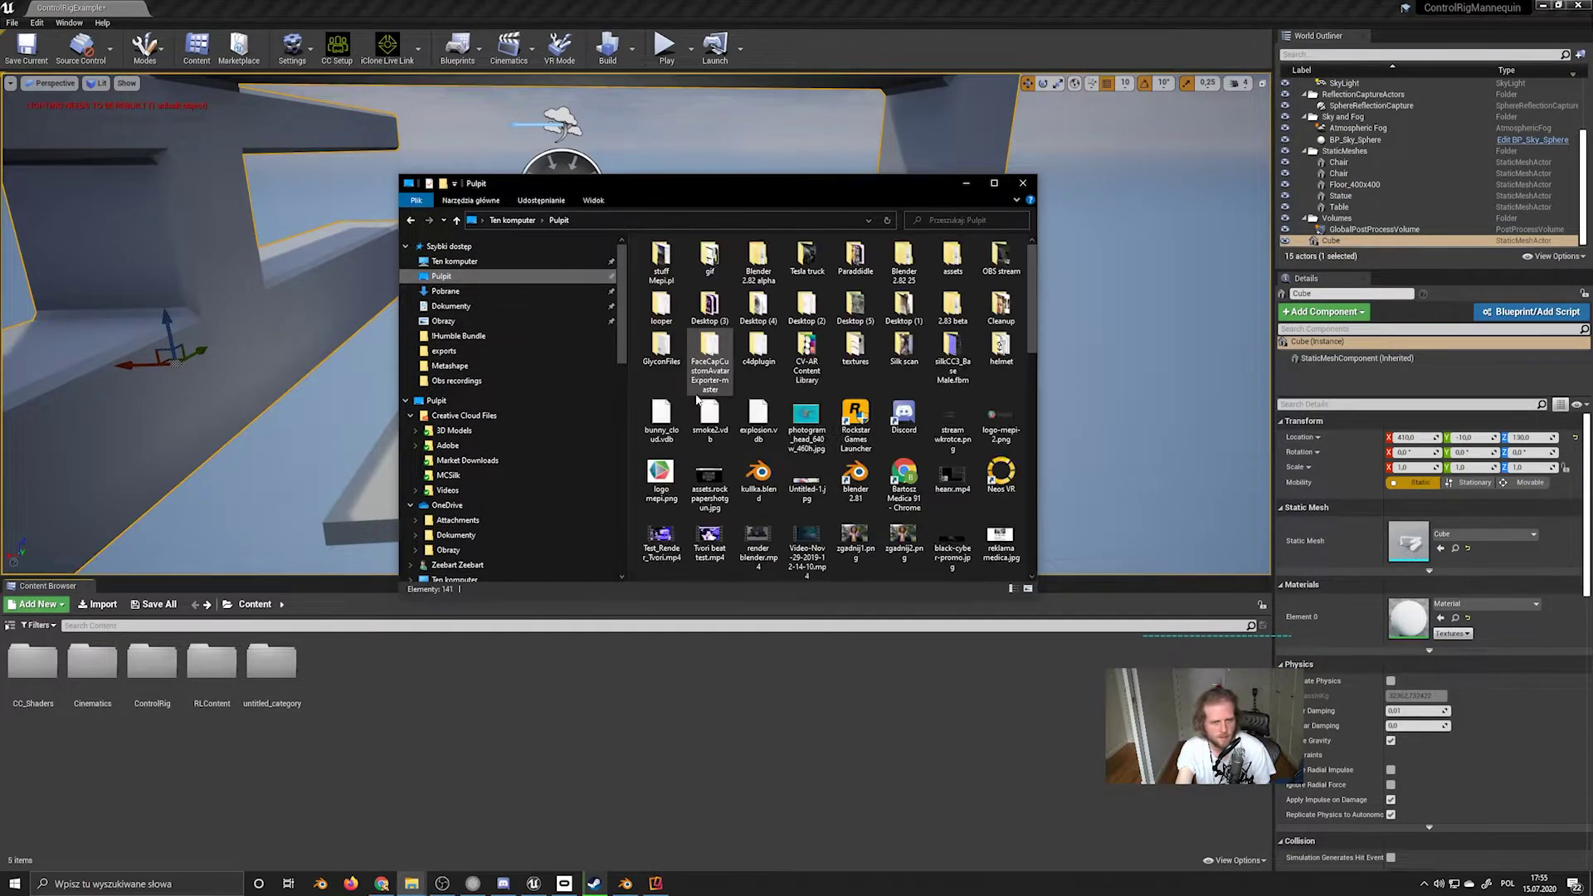
scroll(864, 481, "down", 10)
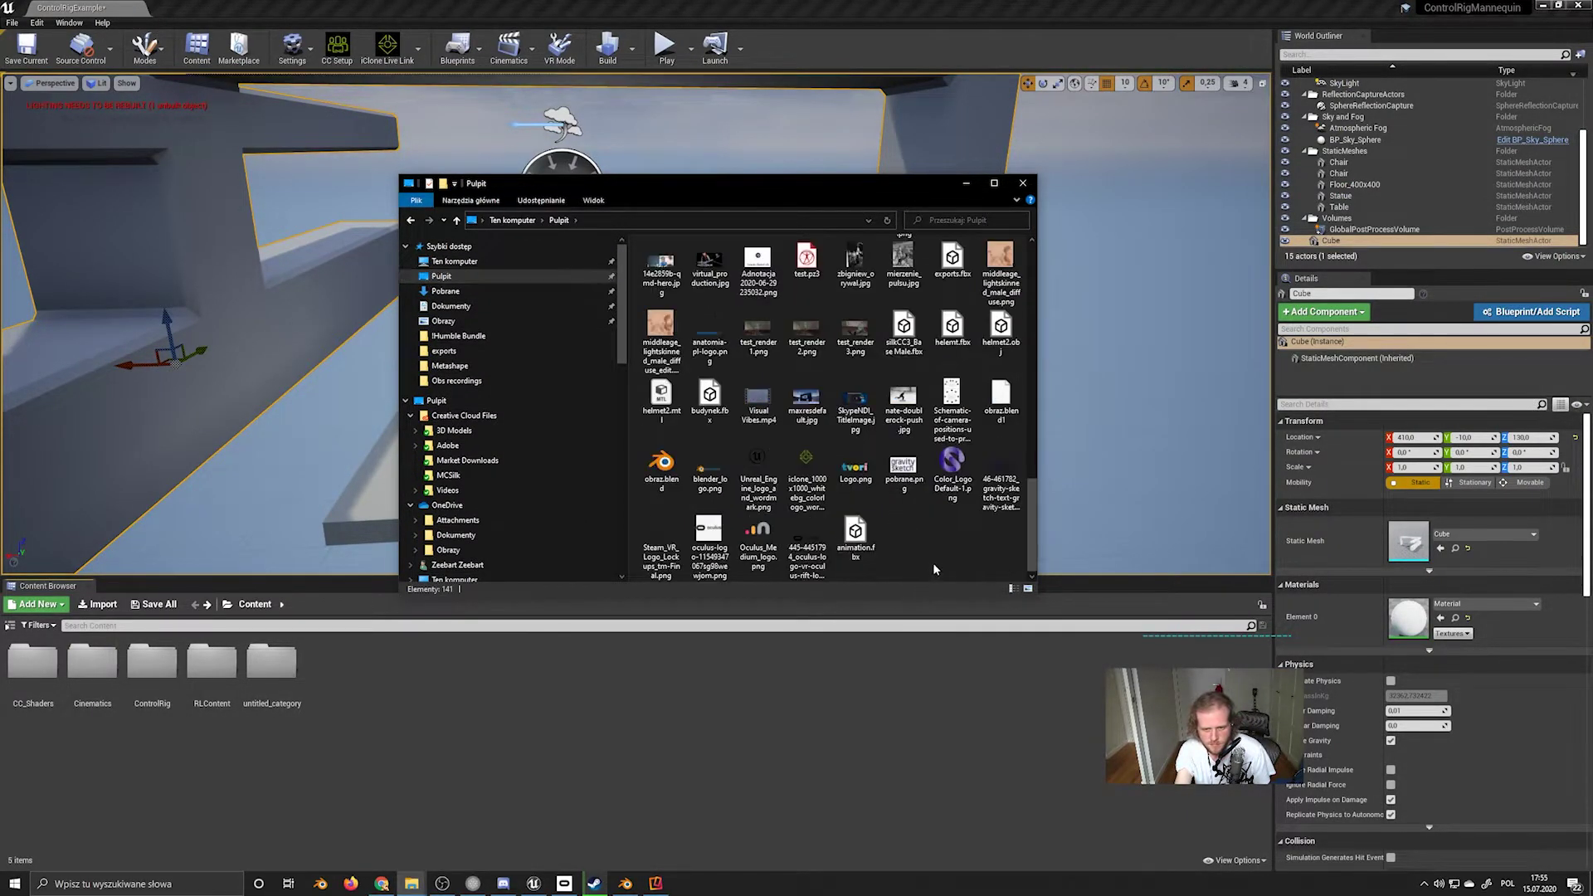
left_click(902, 543)
scroll(880, 544, "down", 5)
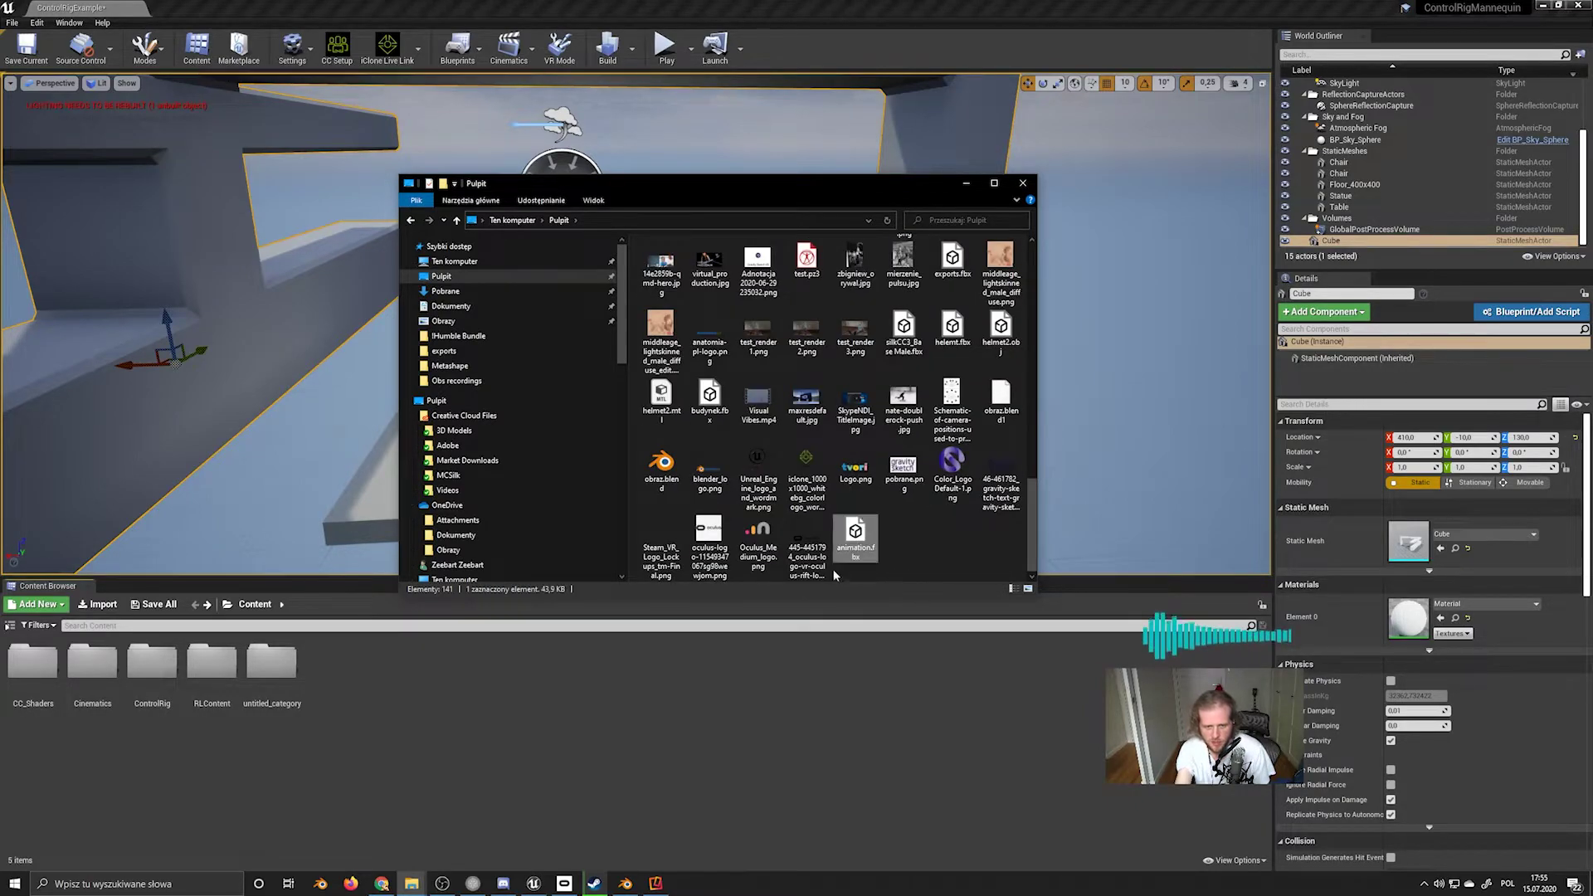
left_click_drag(871, 568, 682, 725)
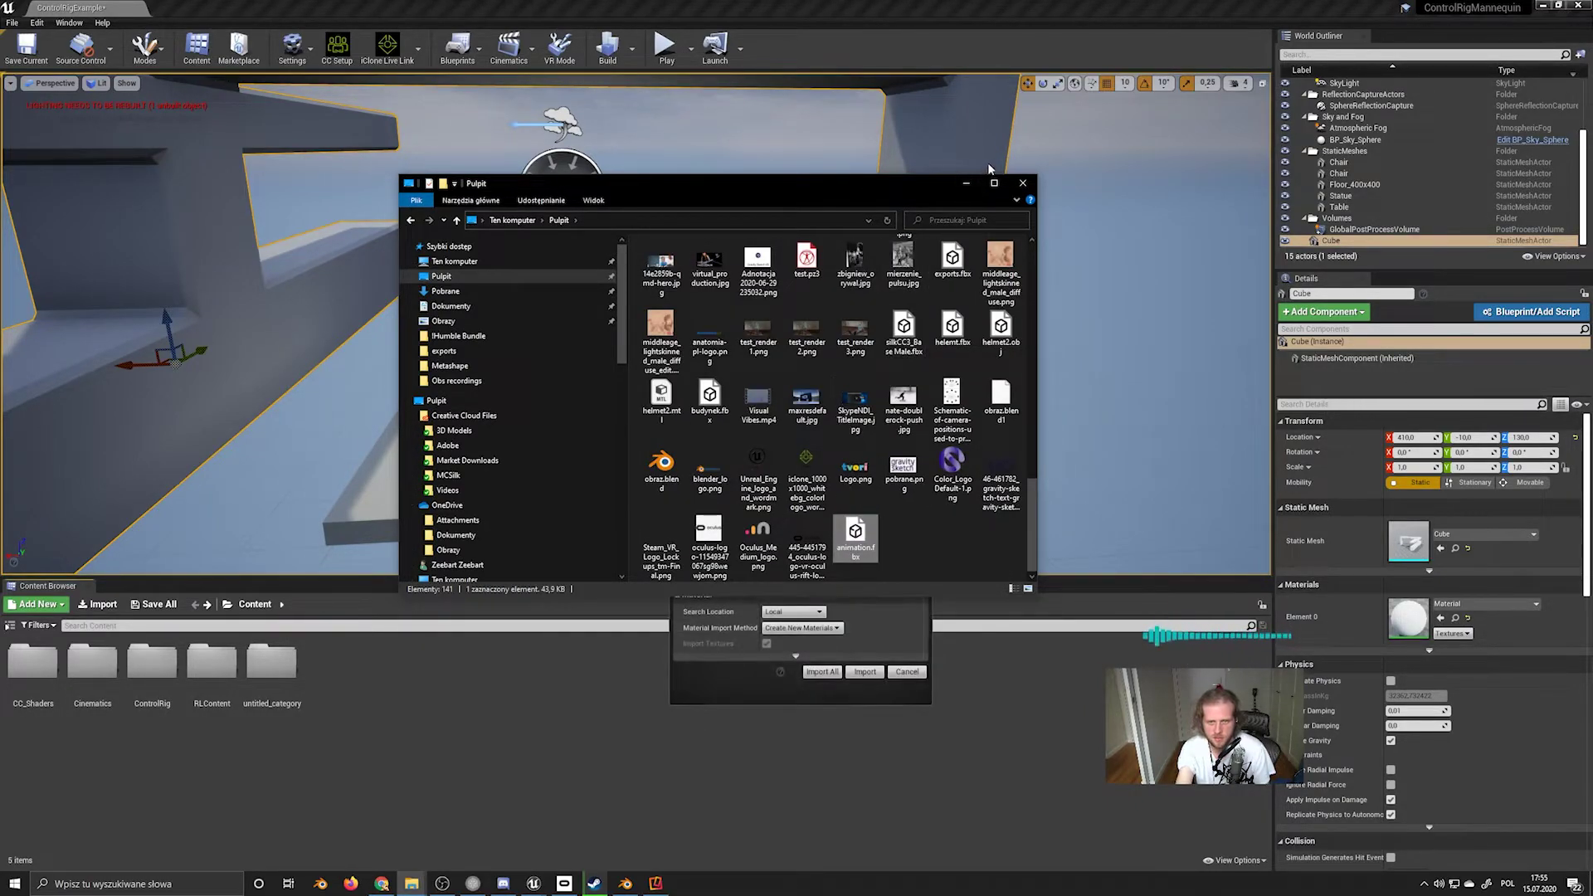
Import animation.fbx into the Content folder with Import Animations enabled, applying the options to everything, and dismiss the message log
left_click(968, 184)
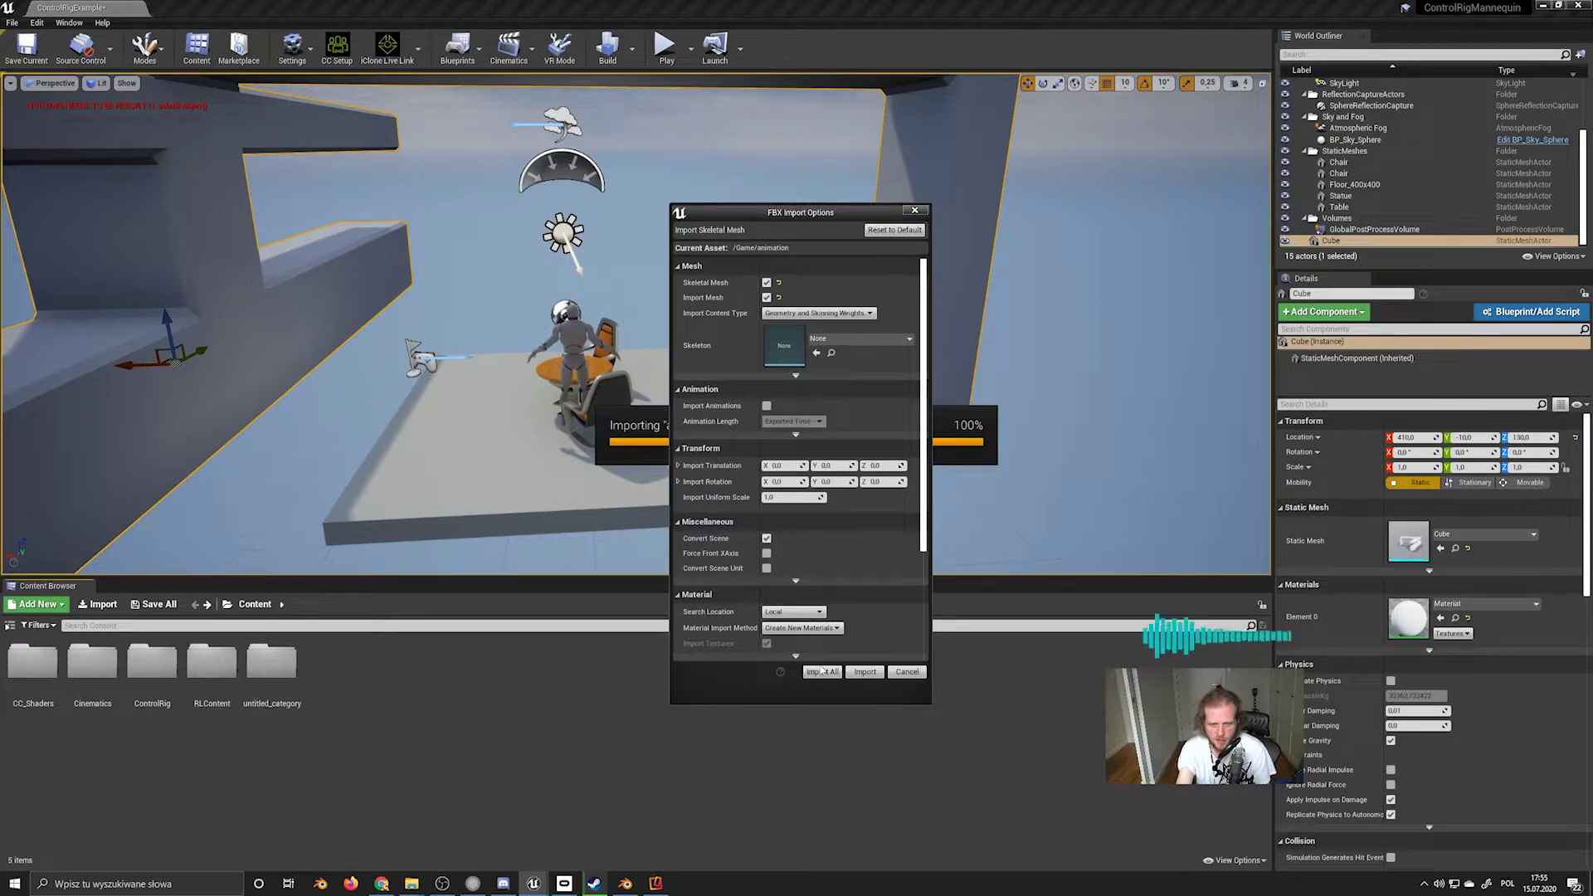
scroll(754, 443, "down", 4)
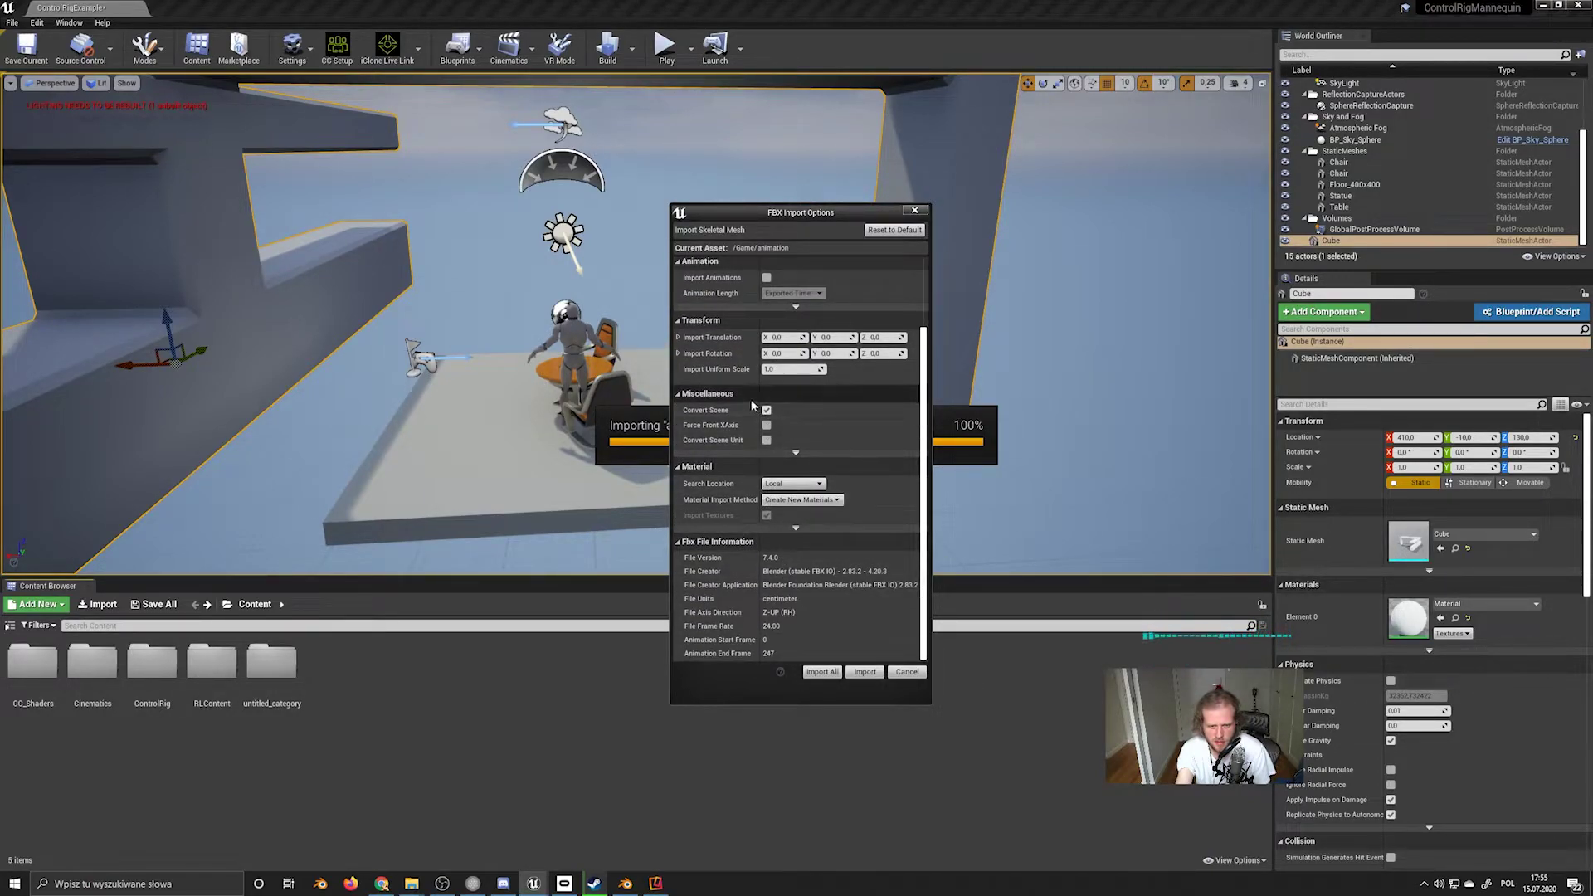
scroll(780, 395, "up", 2)
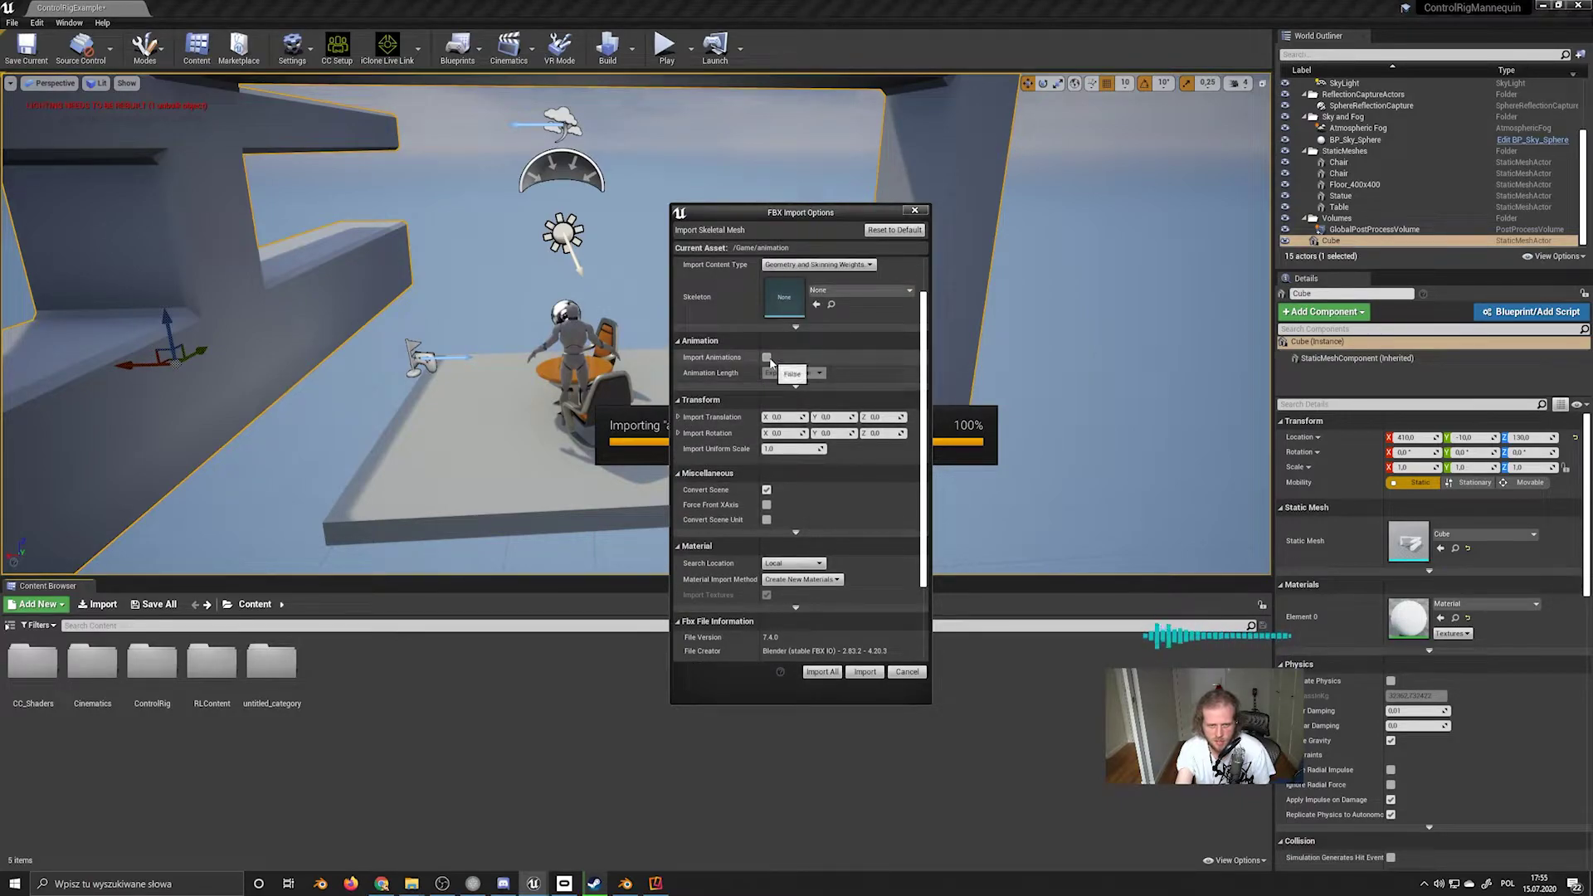
left_click(820, 672)
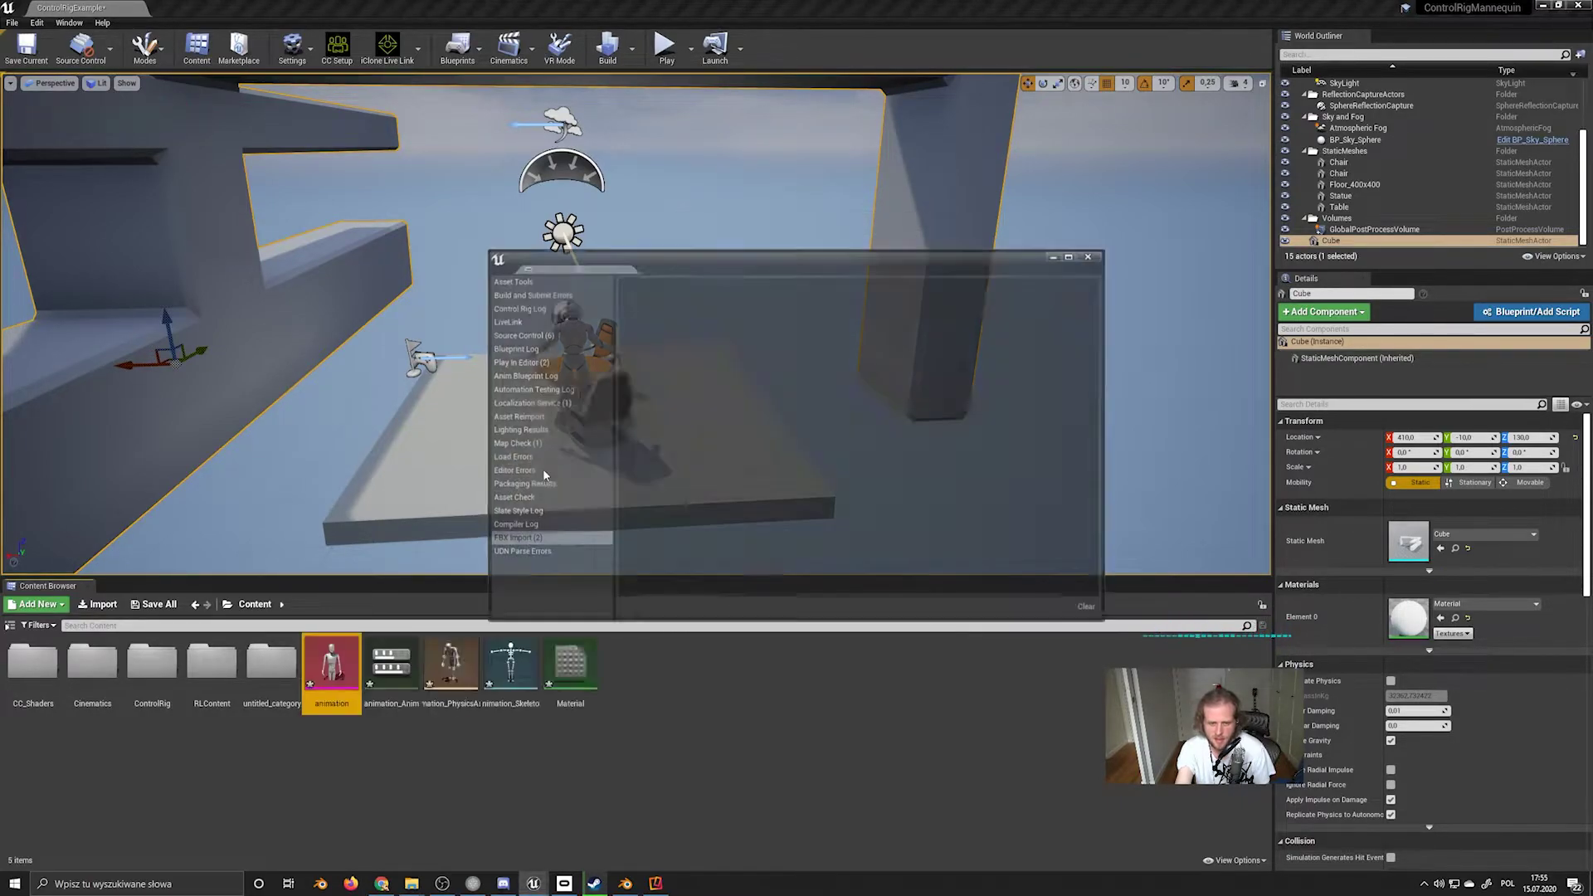
left_click(1093, 255)
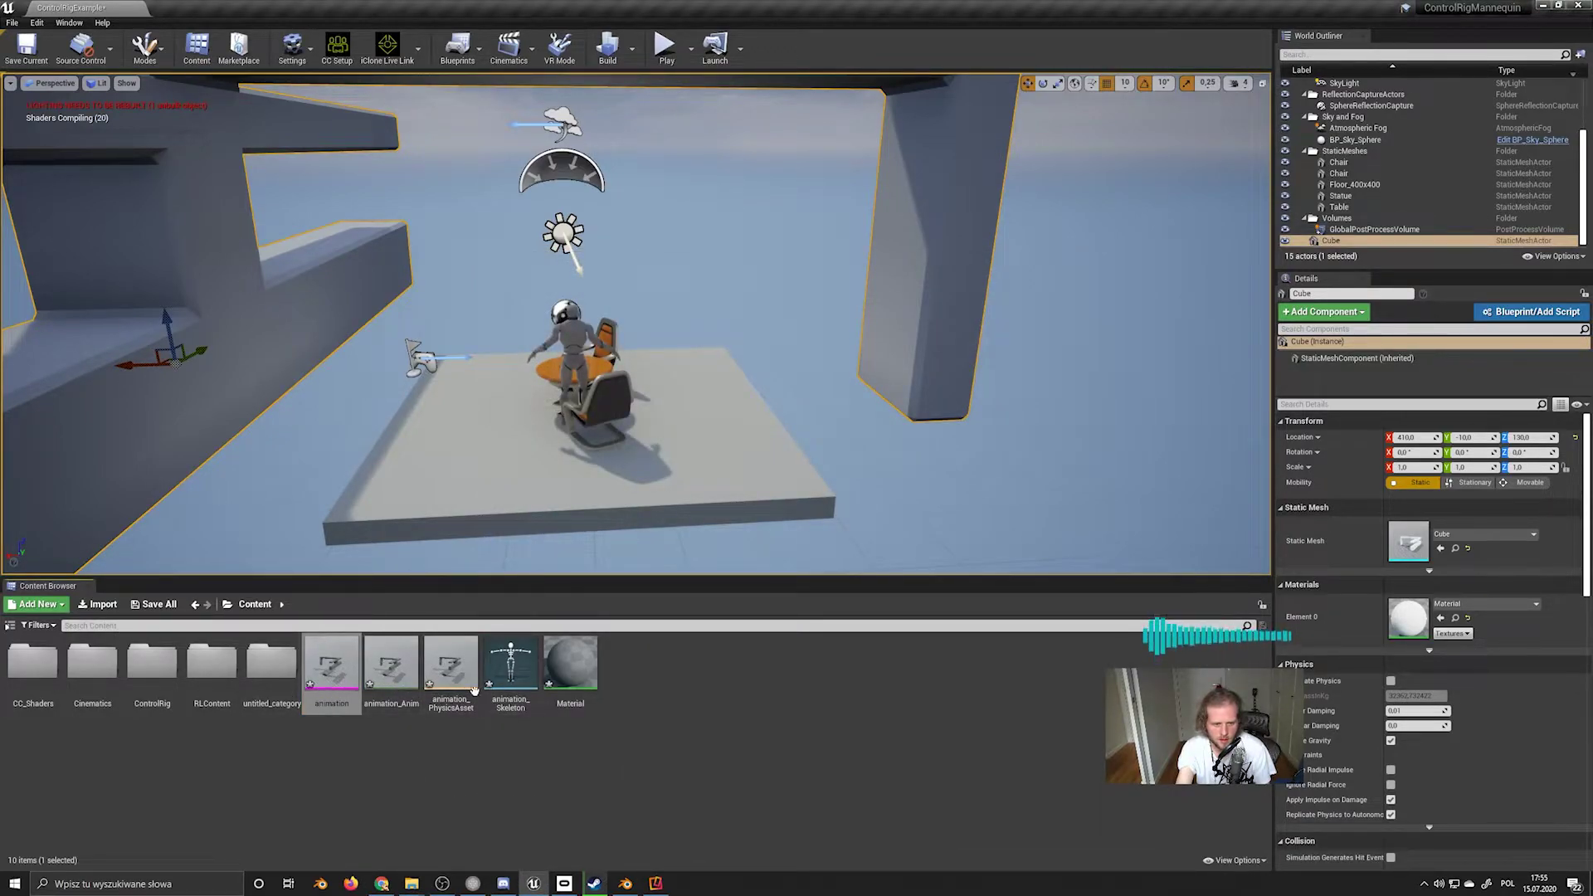
Place the animation_Anim asset in the level, focus on it, and fly around it in play mode before exiting
left_click_drag(383, 678, 972, 379)
double_click(1350, 241)
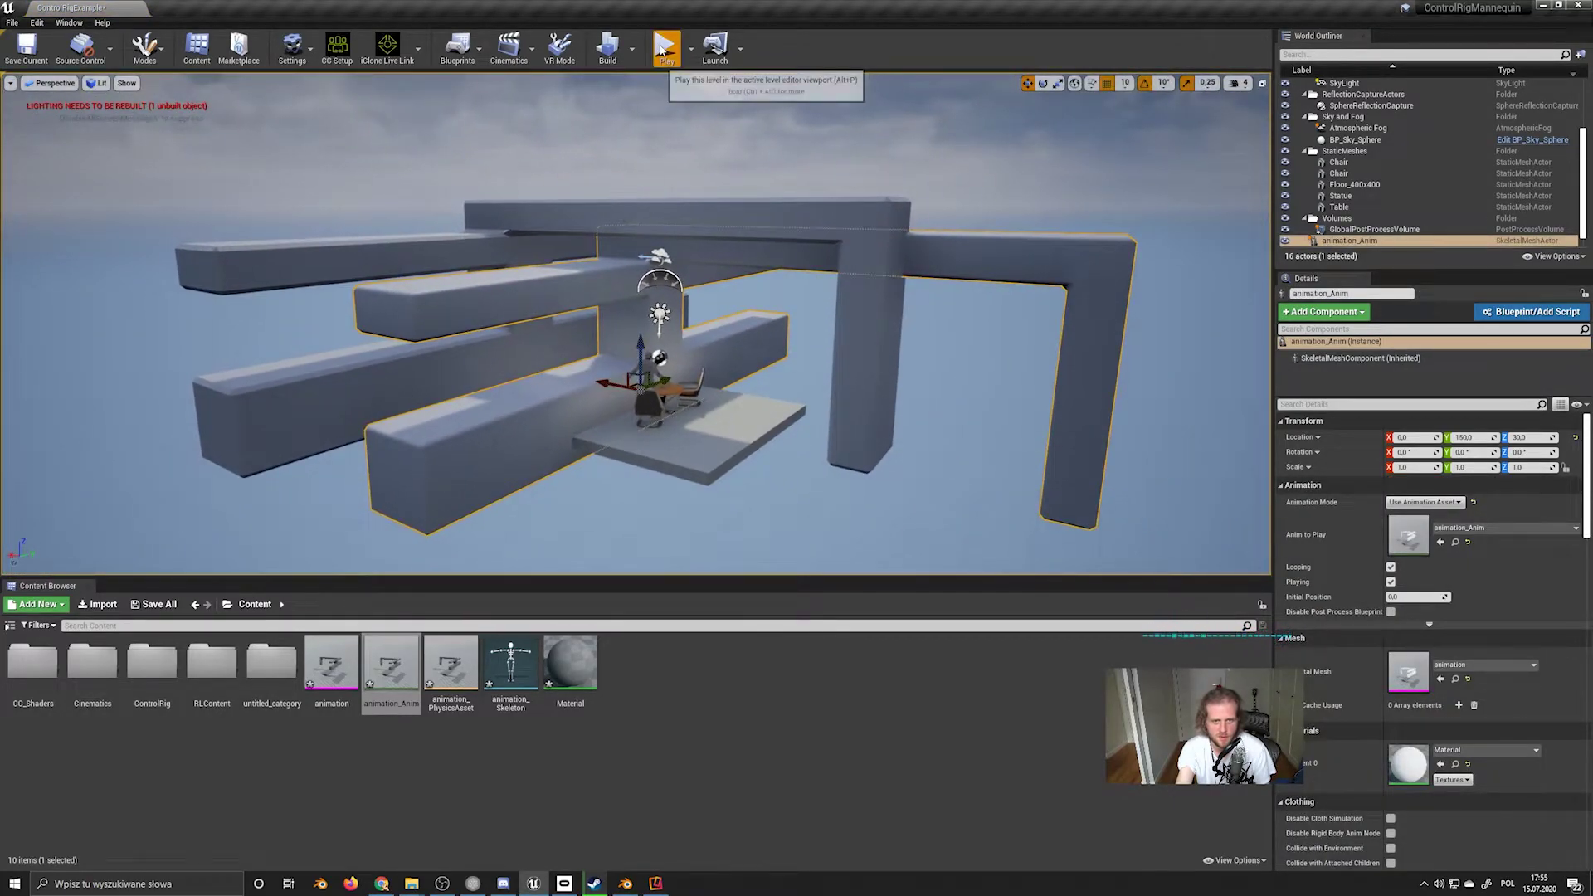
left_click(666, 46)
left_click(723, 354)
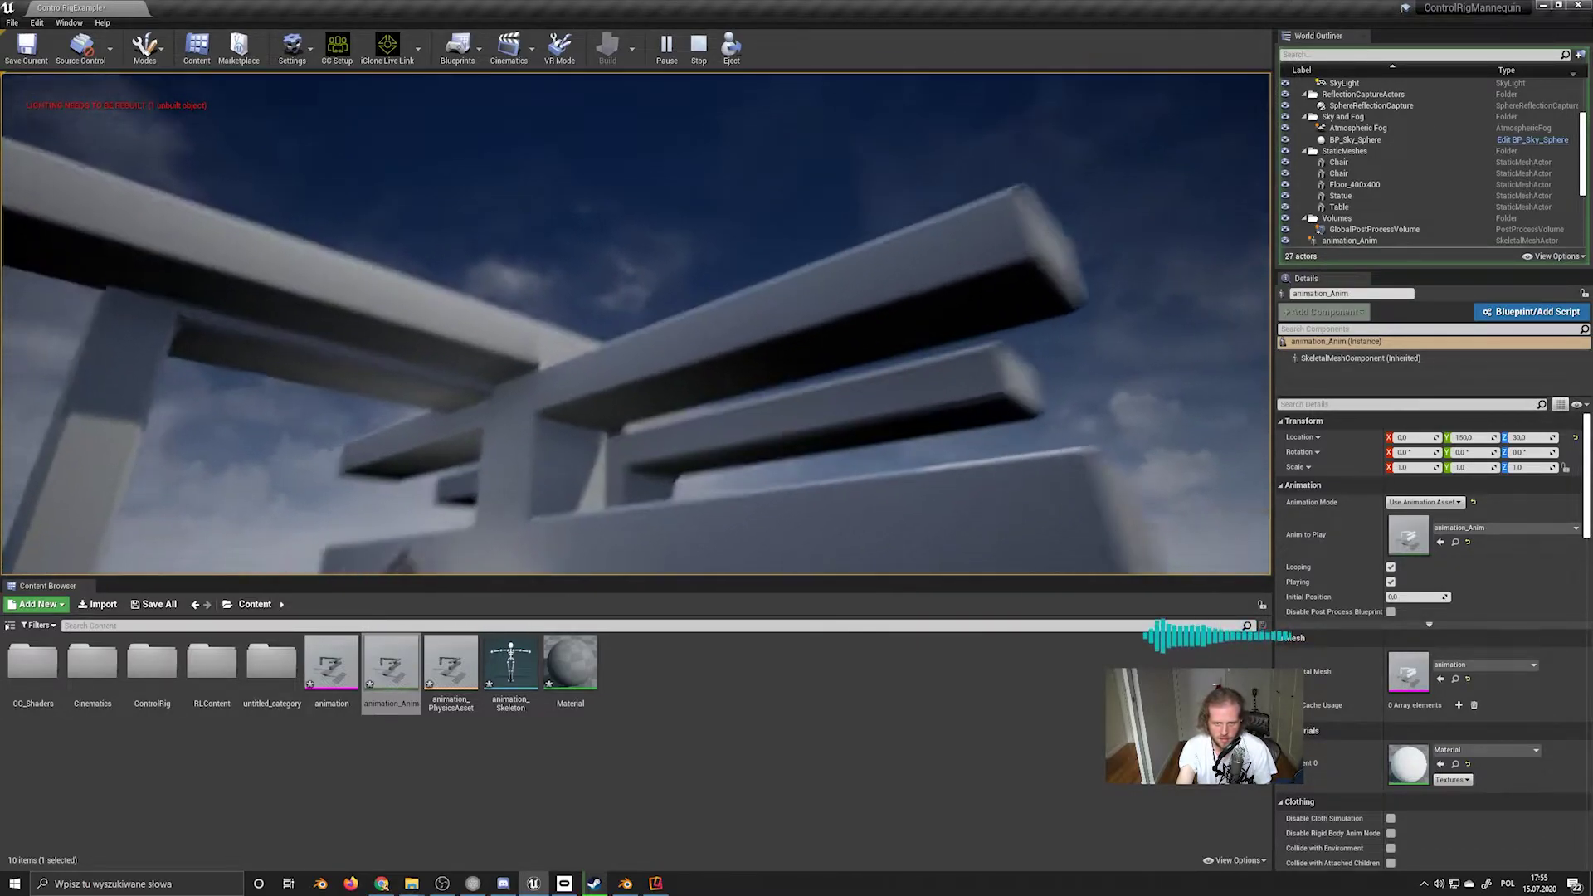
key("s")
key("d")
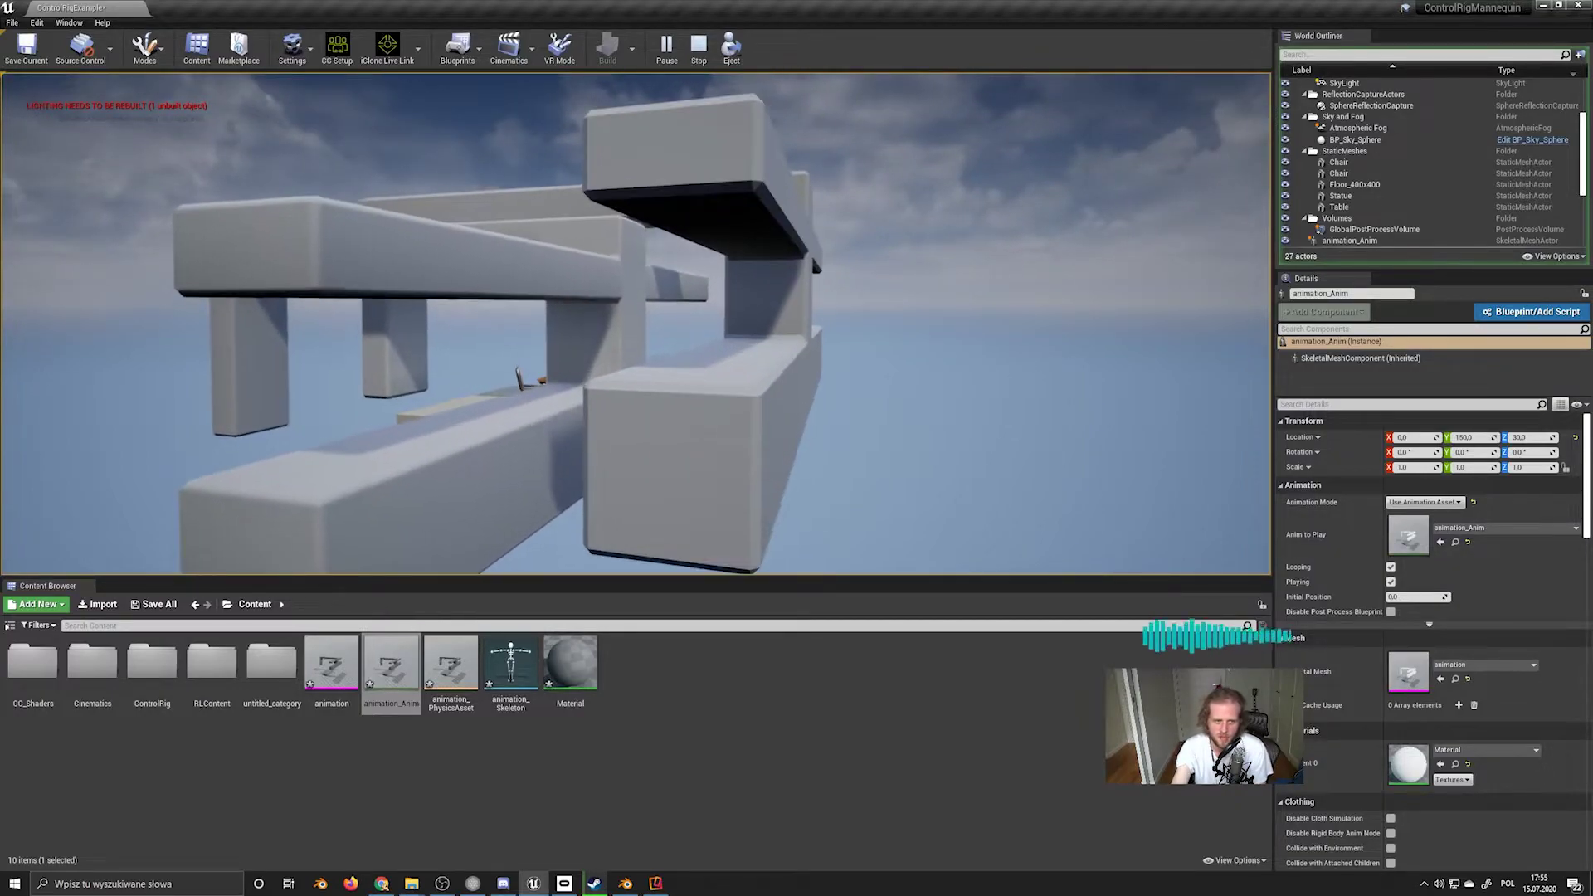
key("w")
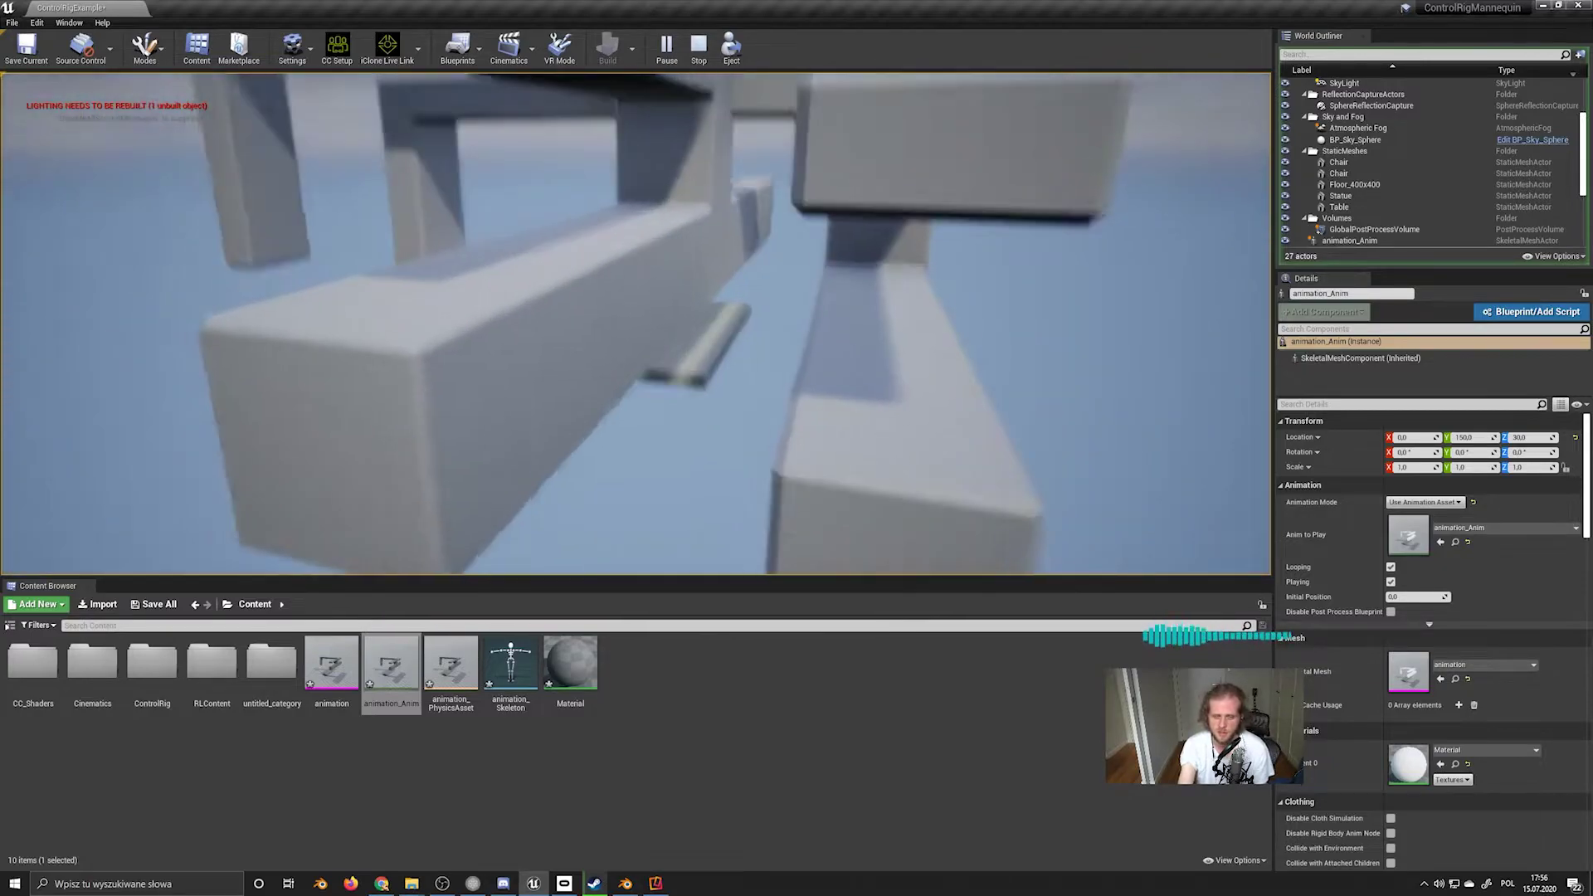
key("Escape")
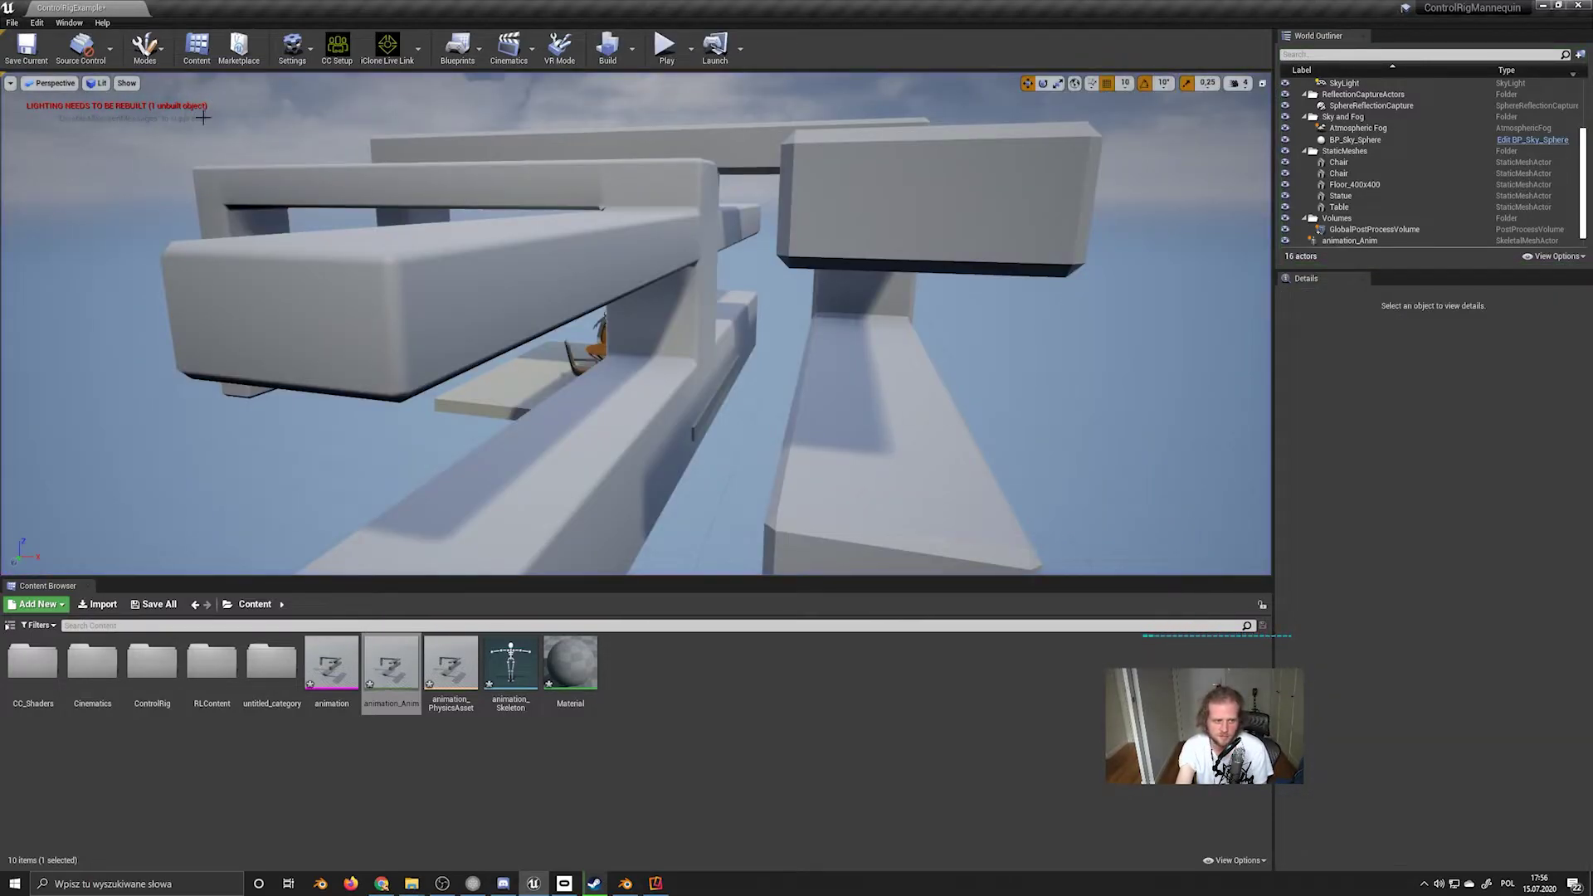
Switch to Blender, look over the available export formats, and view the deselected Cube mesh side-on
left_click(626, 883)
left_click(34, 24)
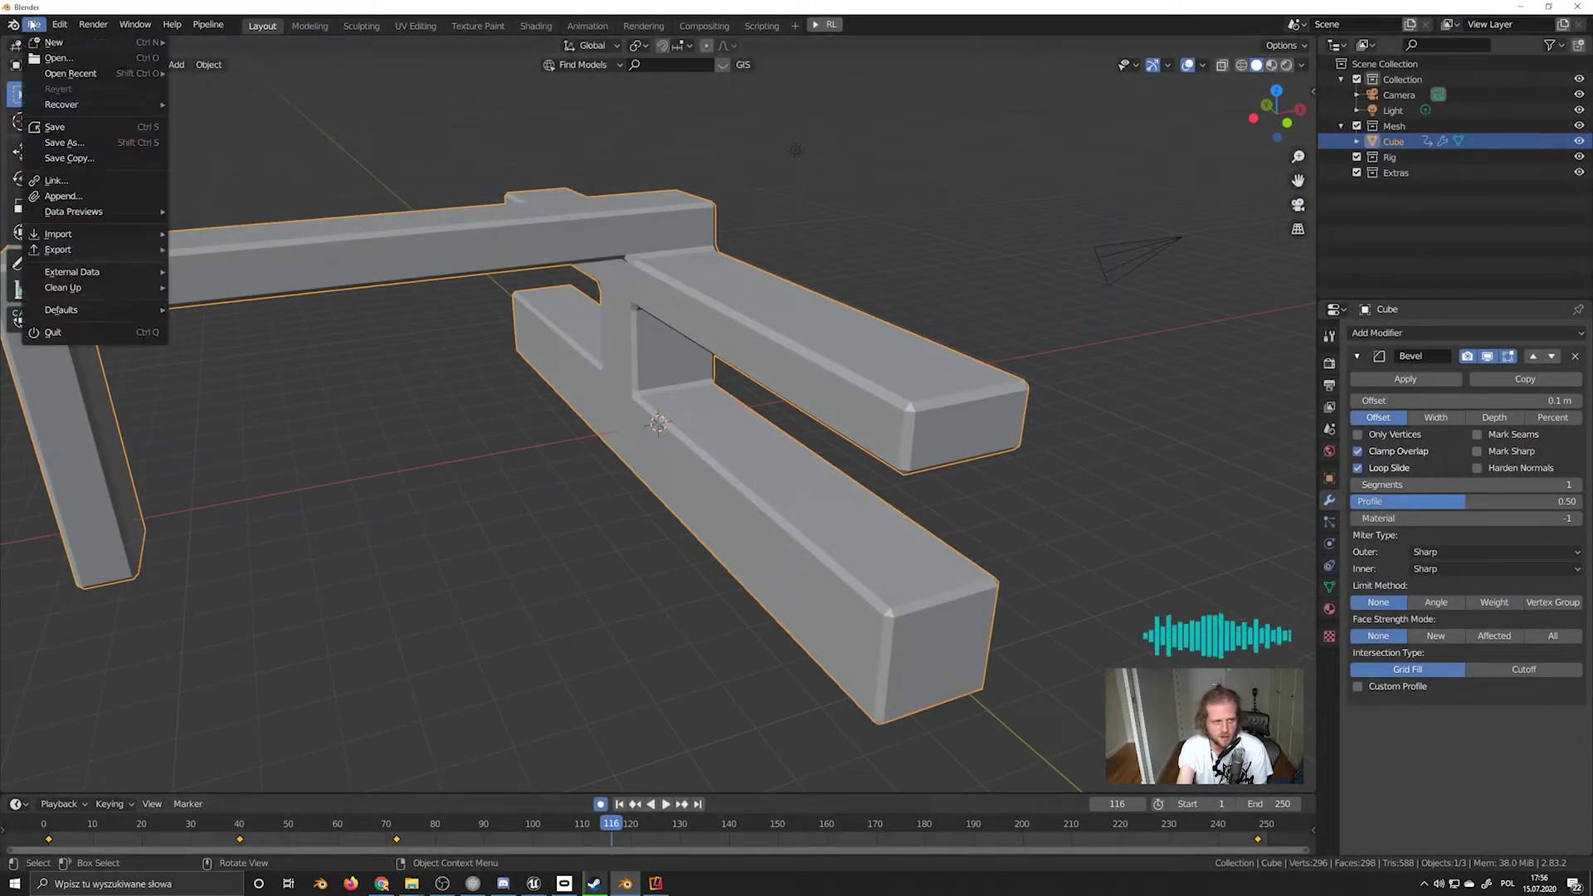
mouse_move(72, 253)
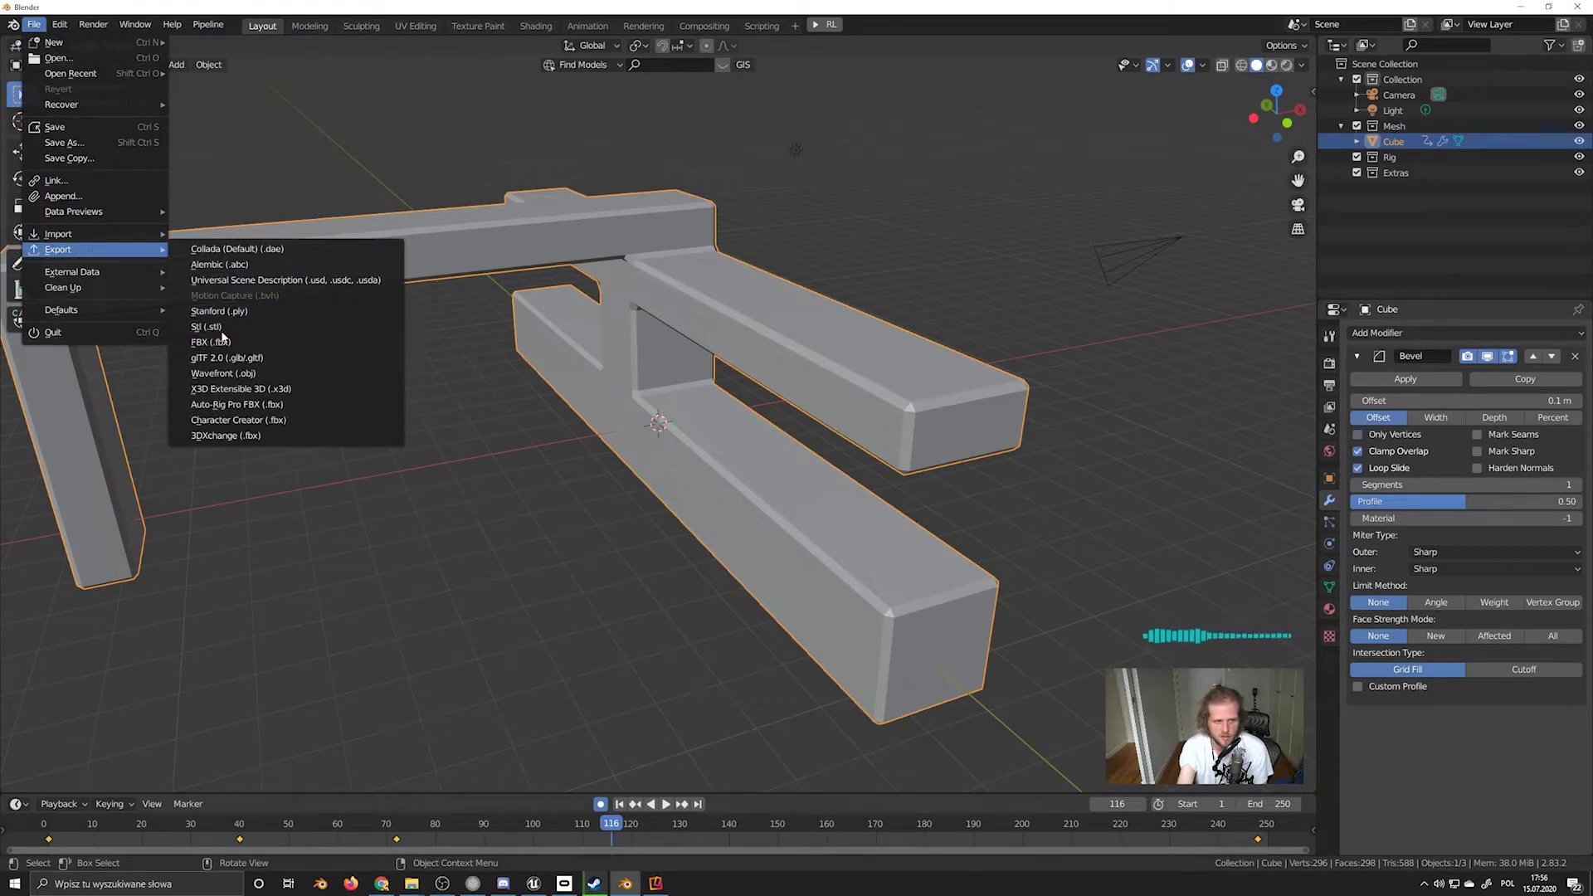
left_click(569, 637)
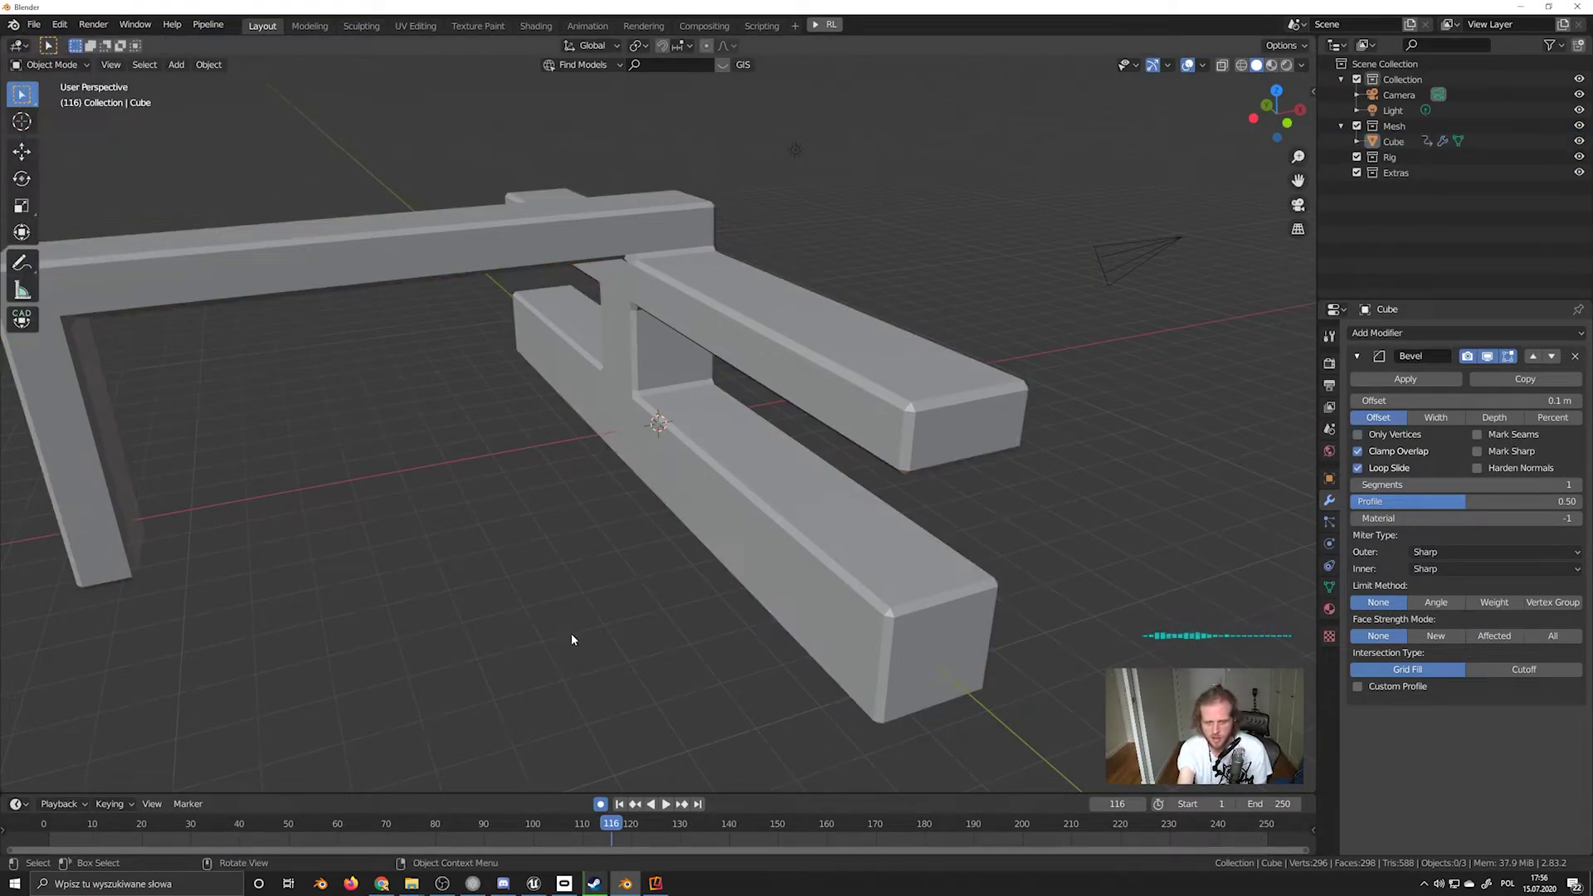
middle_click_drag(668, 498, 496, 471)
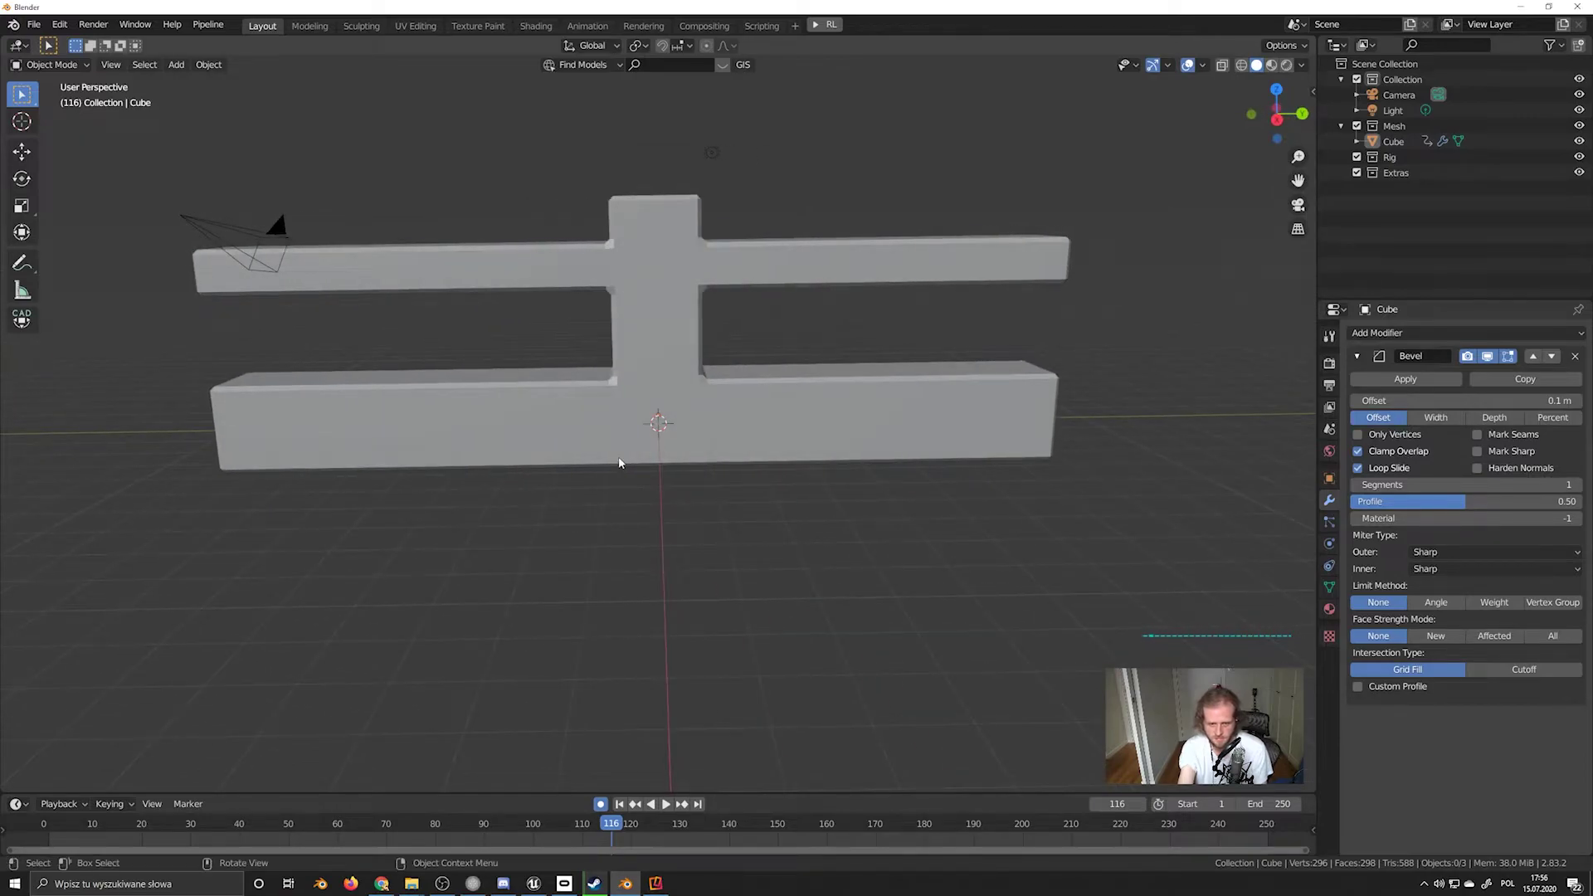
Start a new General file in place of the animated Cube scene
left_click(34, 24)
mouse_move(53, 39)
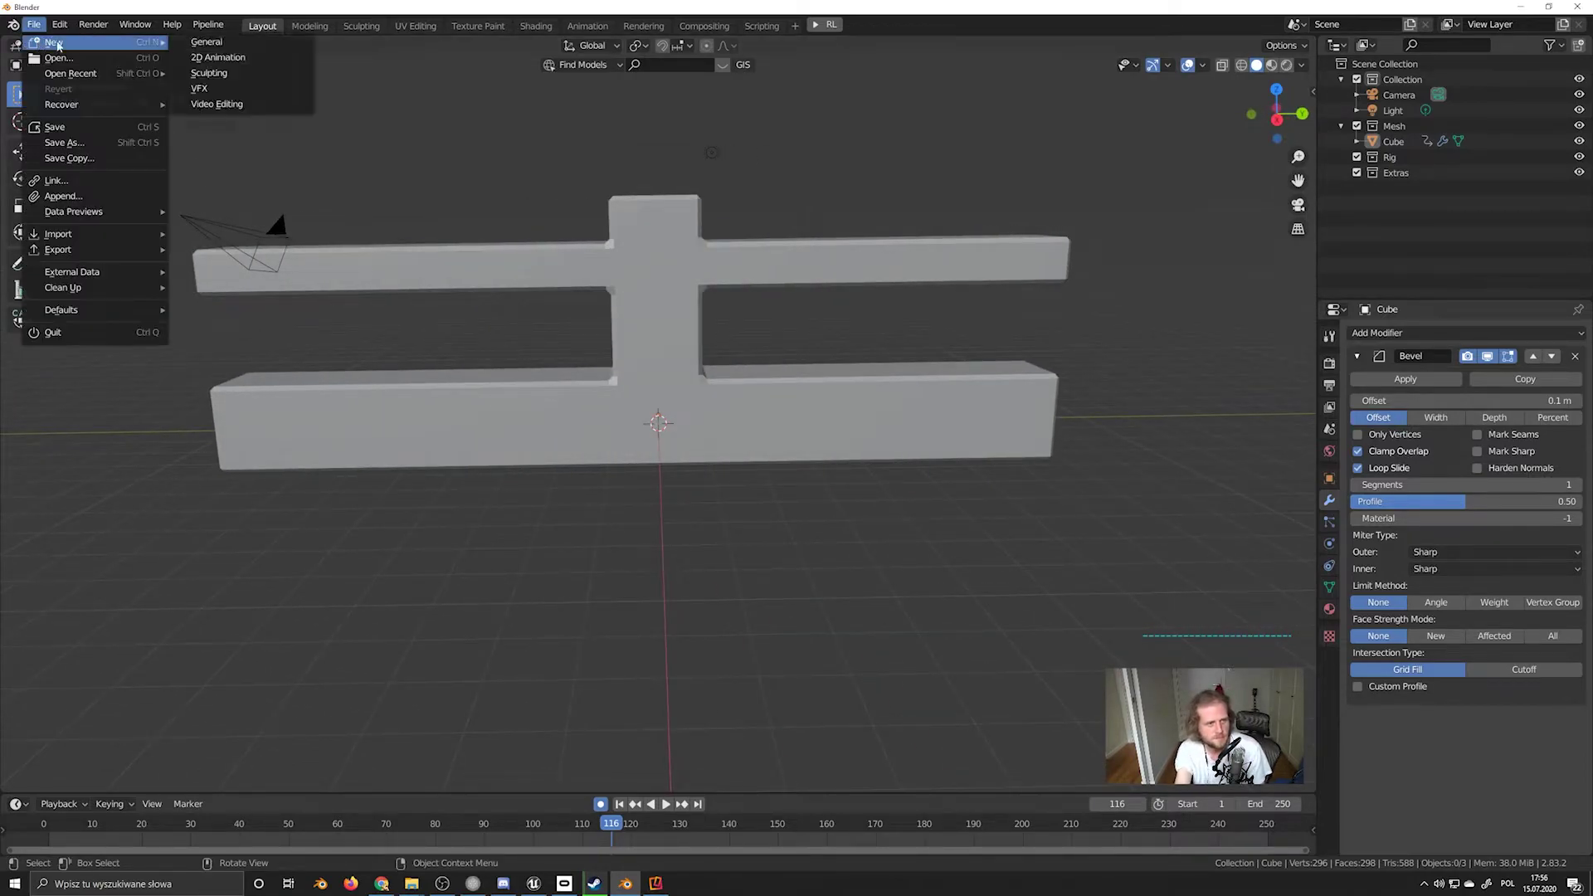
left_click(218, 52)
left_click(801, 467)
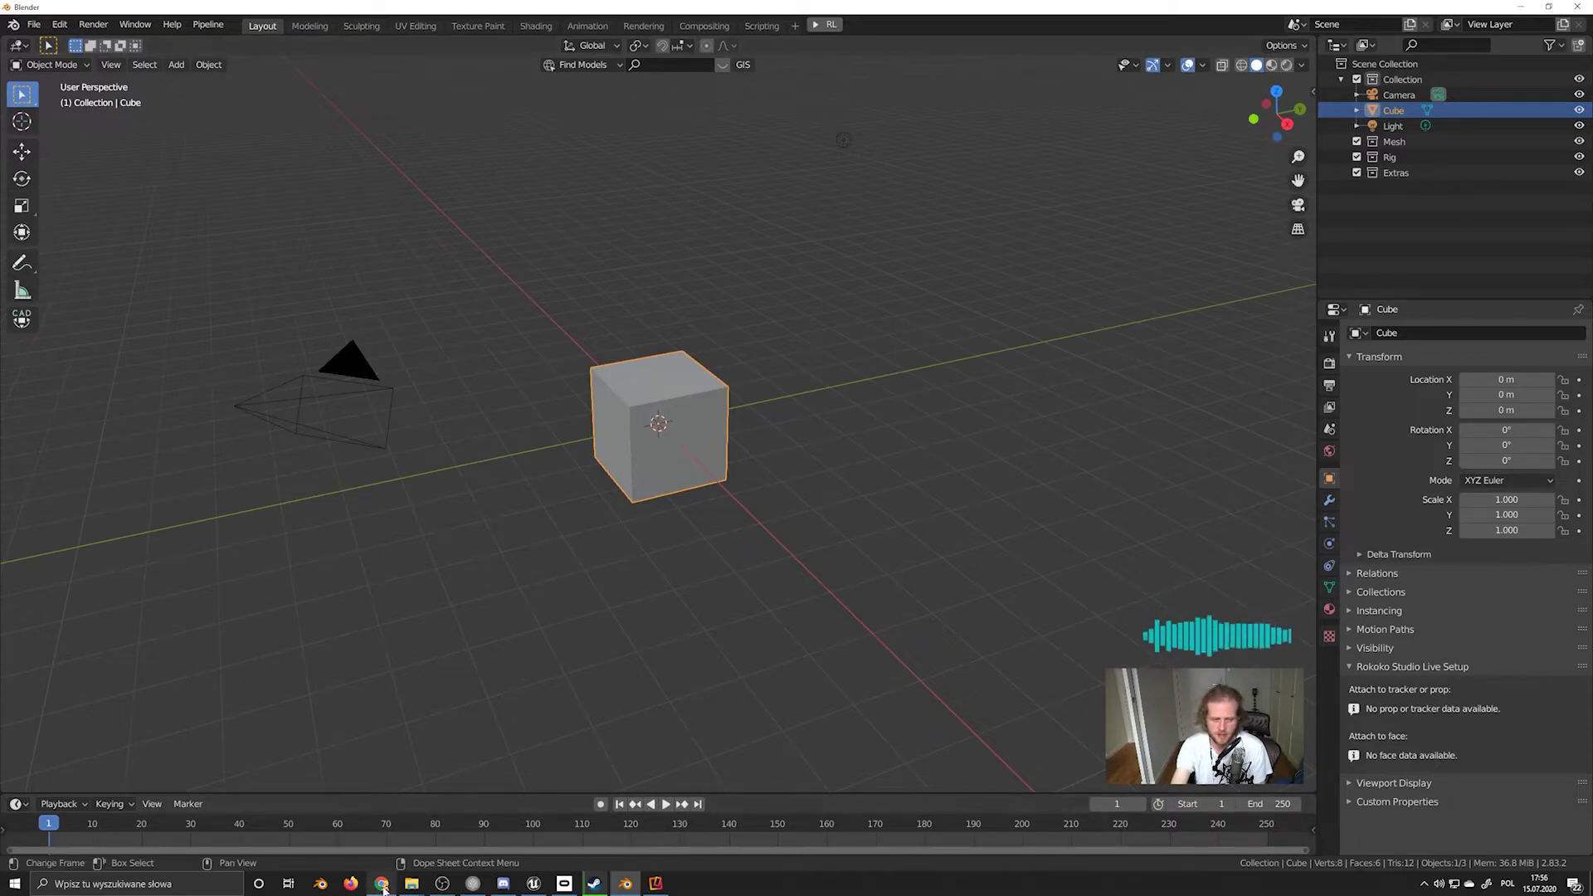
Switch to Chrome and open the mepi.pl website in a new tab
key("alt+Tab")
double_click(1158, 112)
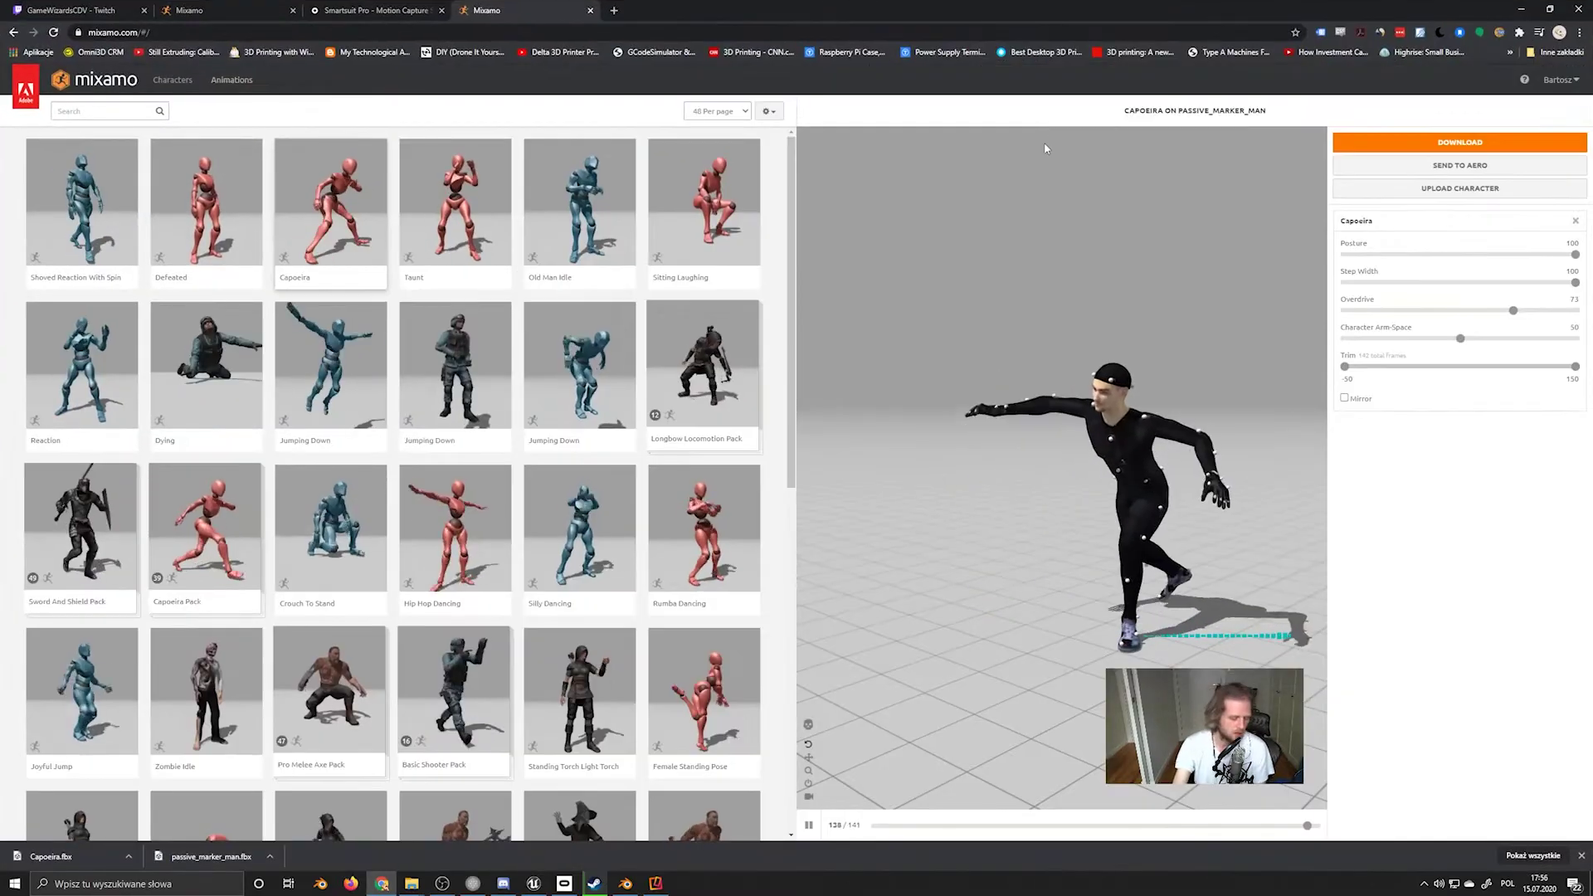
key("ctrl+t")
type("mepi.pl")
key("Return")
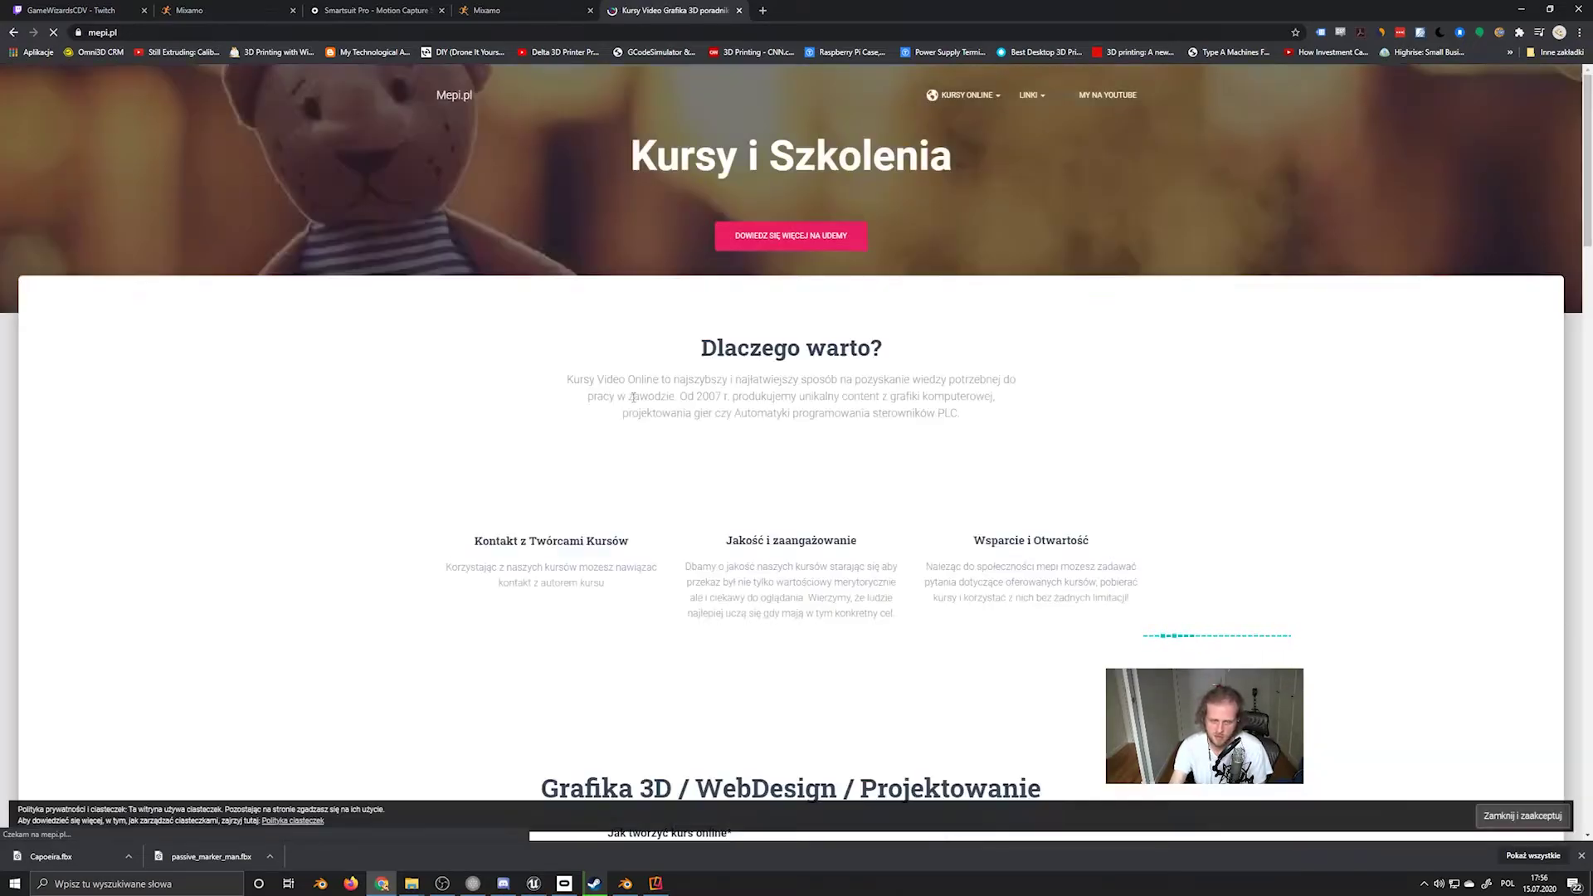
Open the "Kurs Grafika 3D dla początkujących" MEGAPACK course from the mepi.pl course list, then close its page
scroll(457, 402, "down", 10)
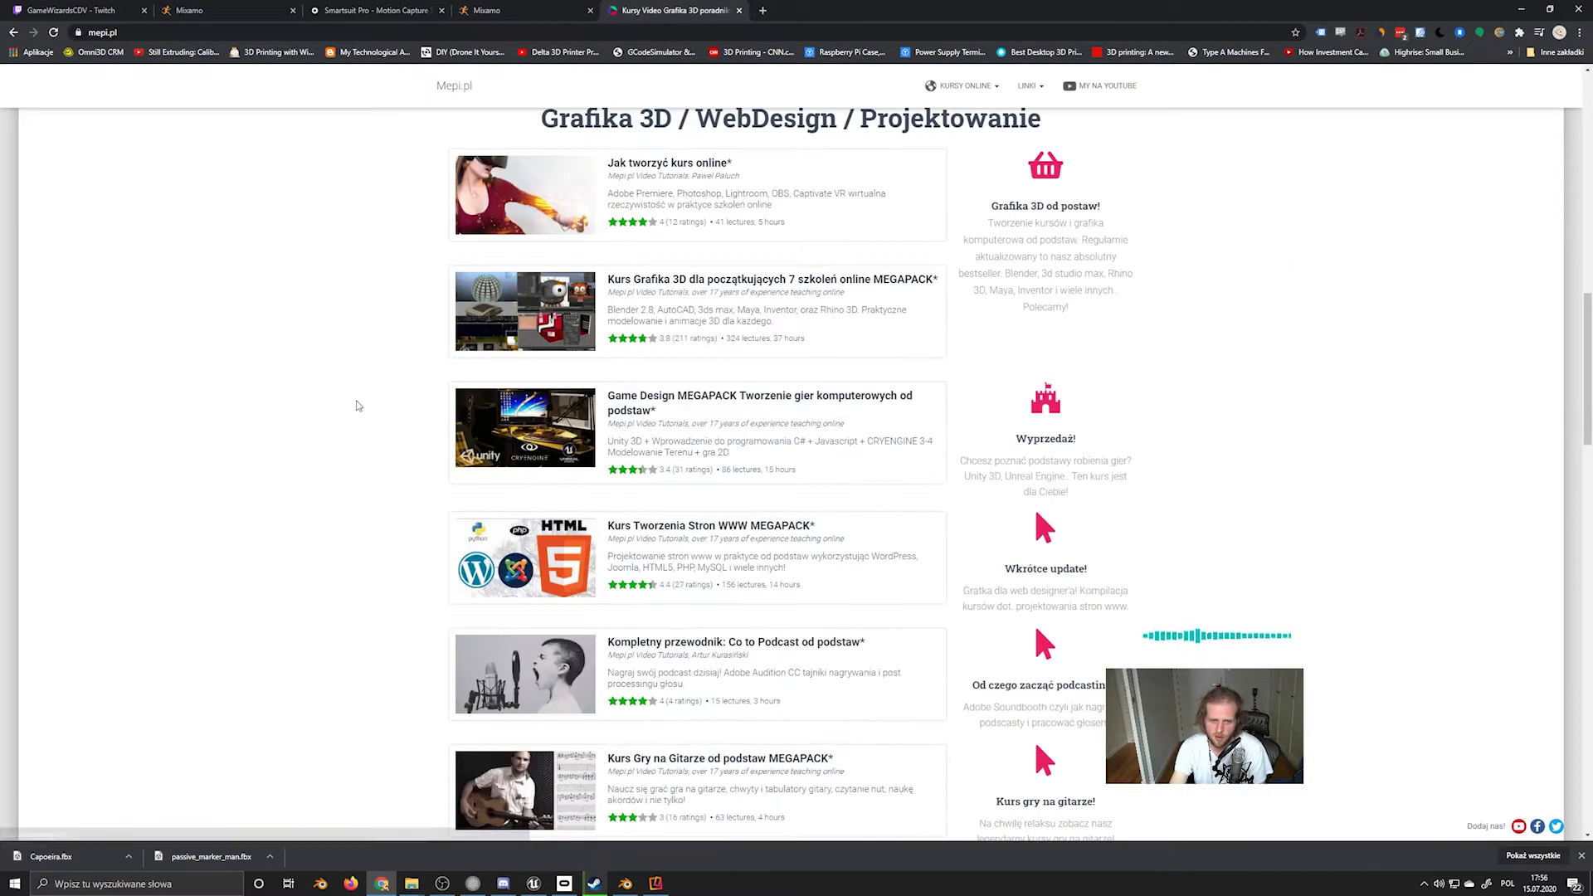
left_click(472, 332)
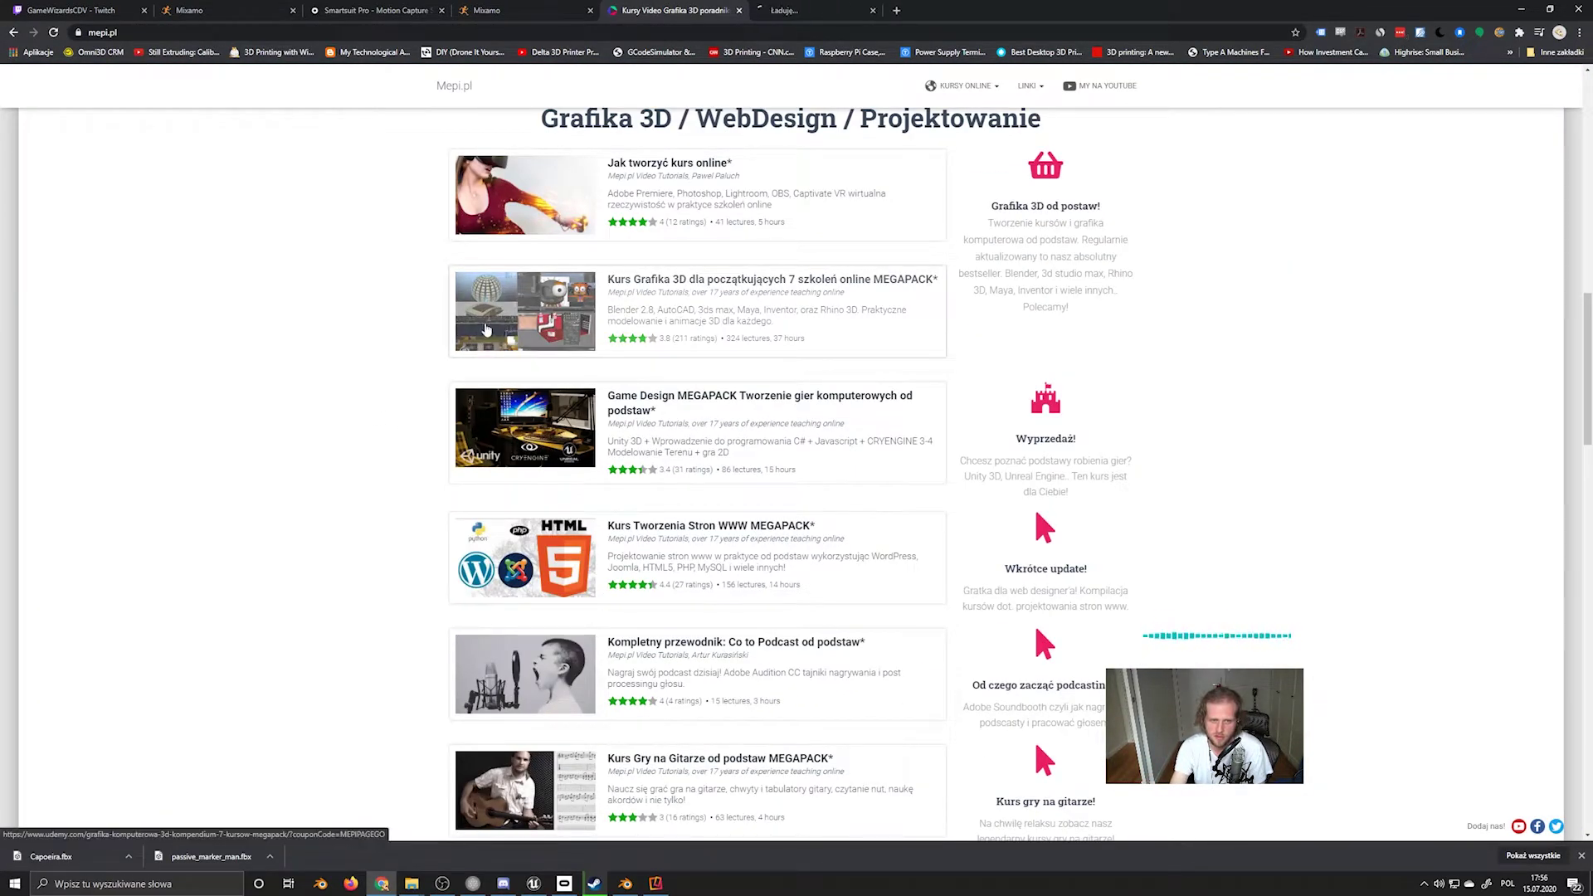
left_click(831, 12)
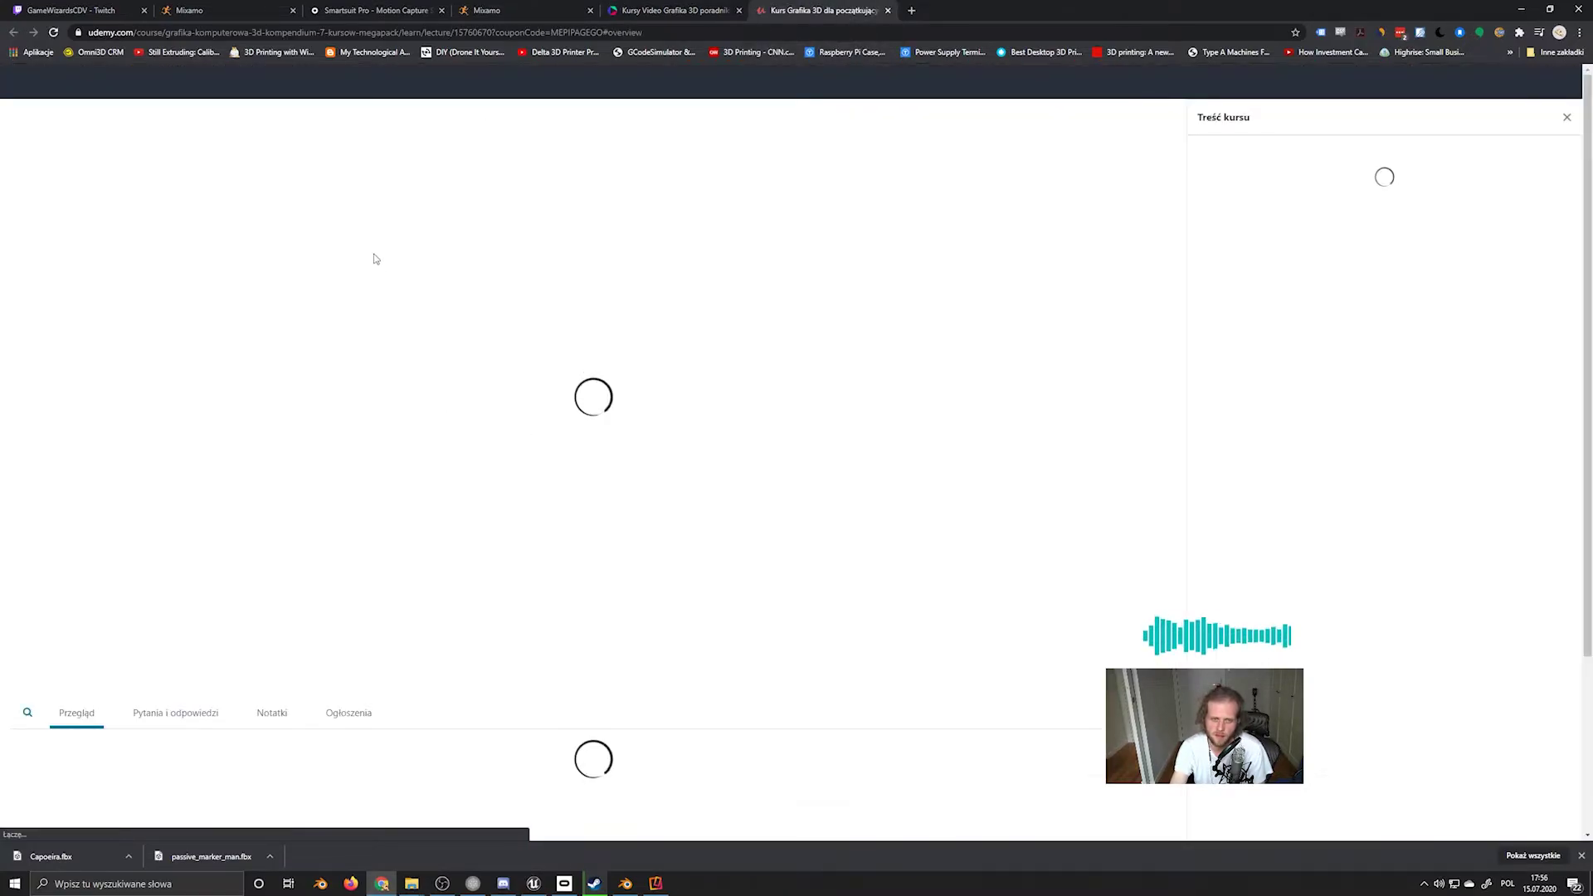
key("ctrl+w")
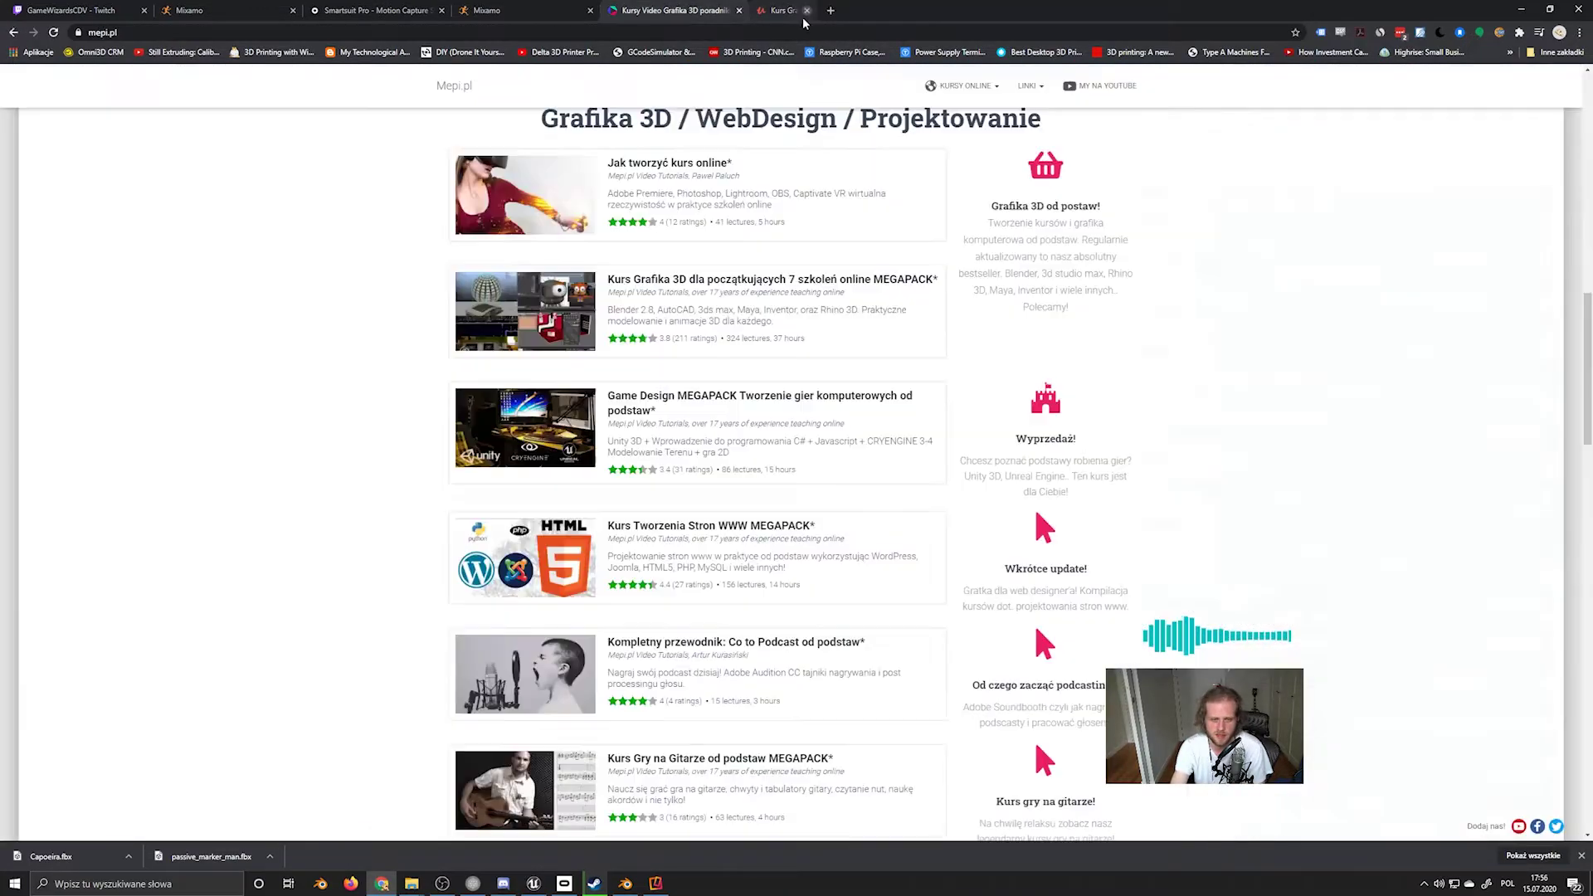
key("ctrl+shift+n")
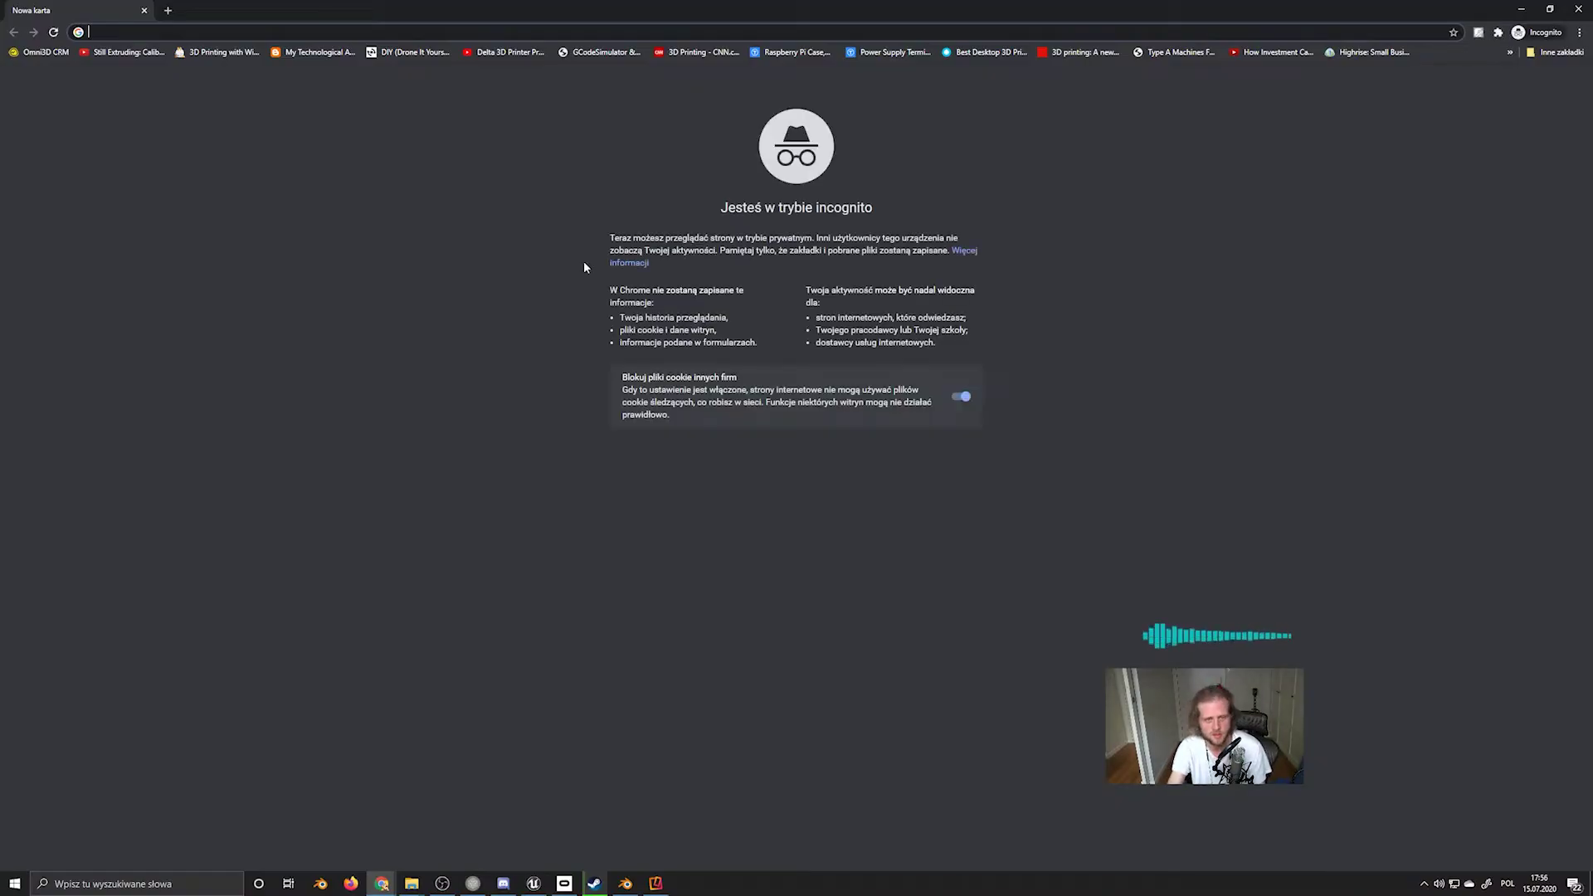
key("ctrl+w")
right_click(519, 199)
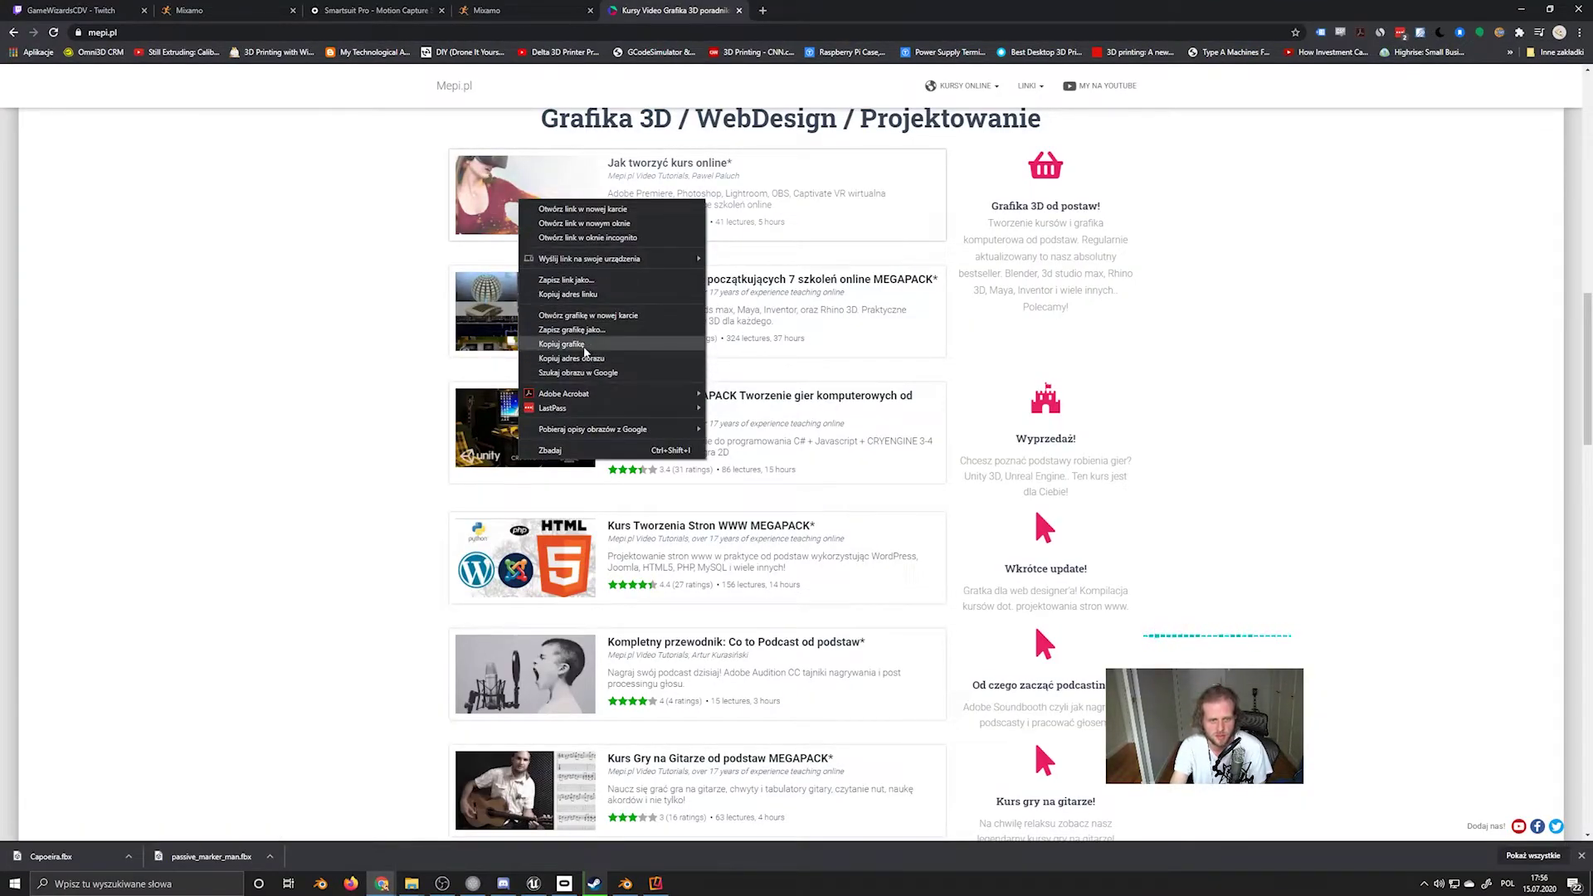
key("ctrl+shift+n")
key("ctrl+w")
right_click(510, 208)
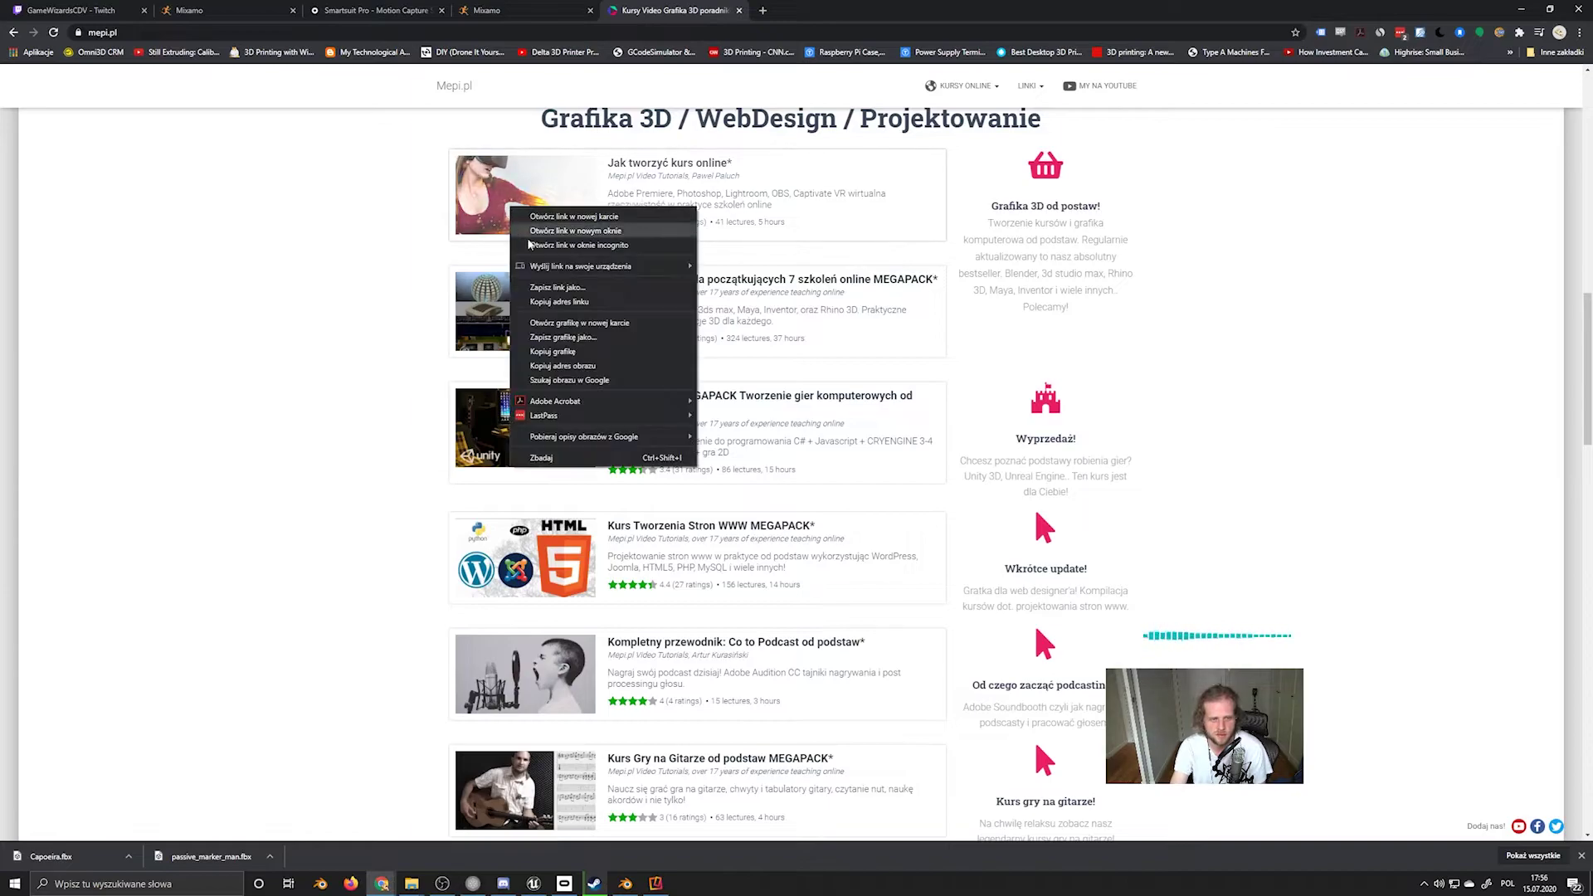
left_click(618, 231)
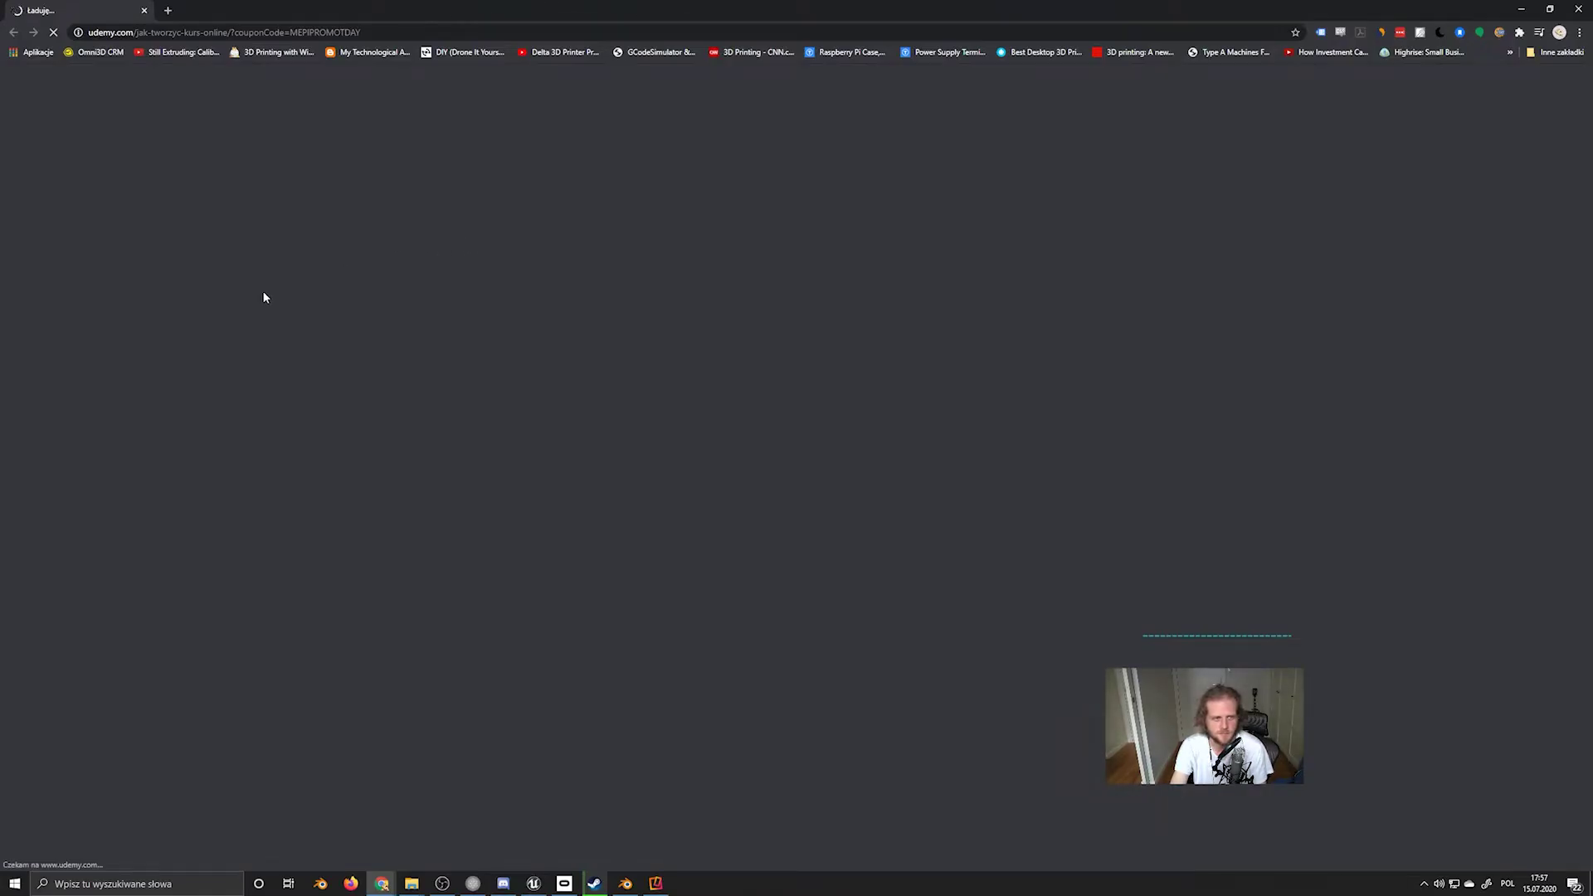
key("ctrl+w")
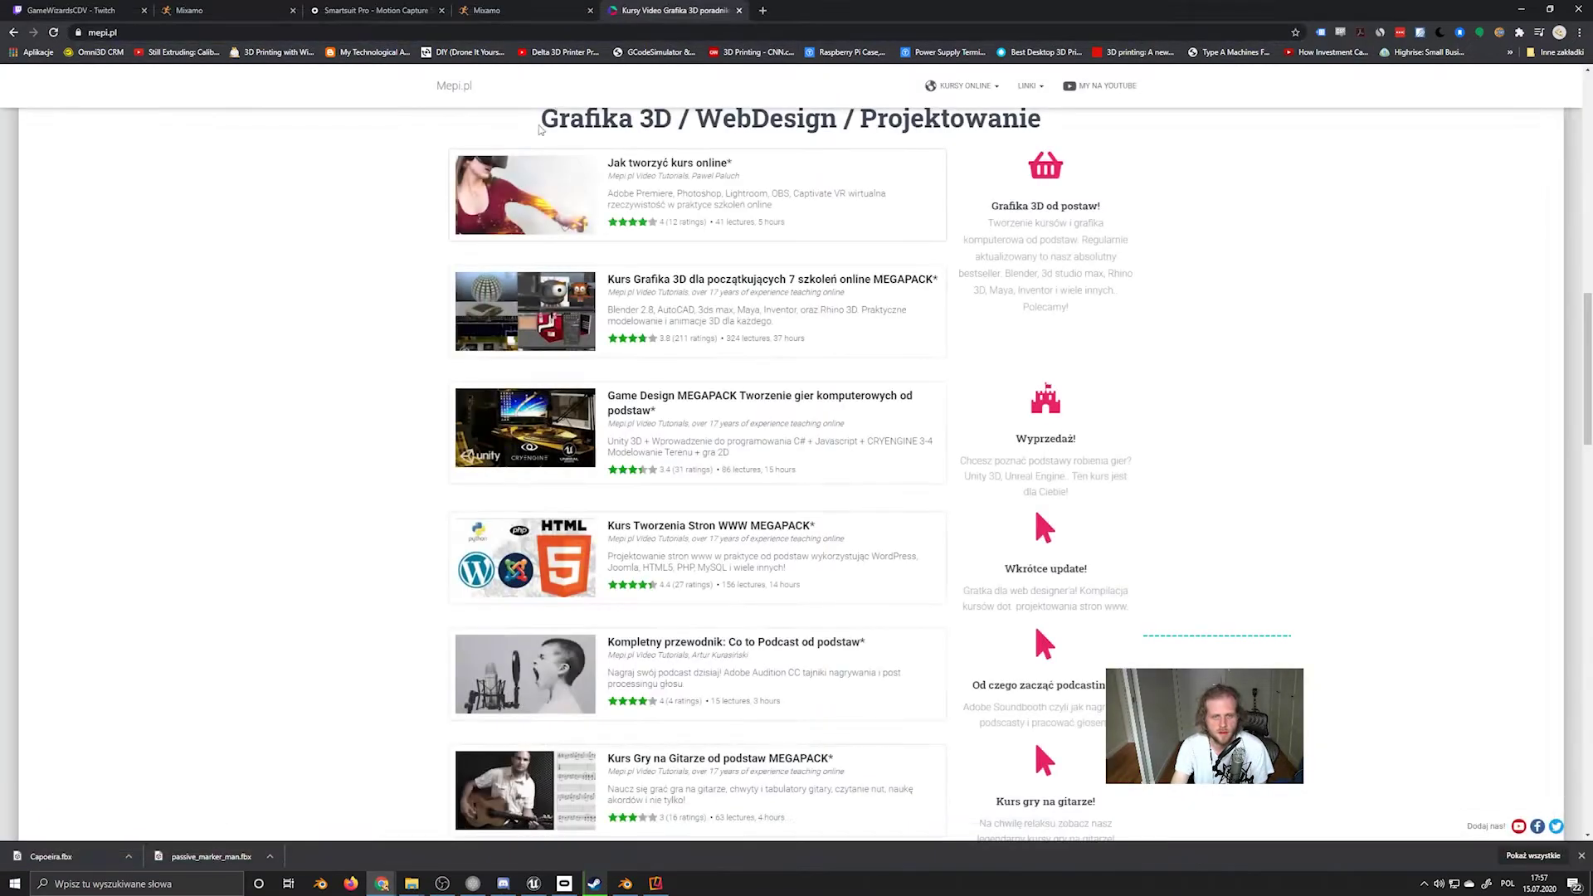
Open the Udemy address of the "jak-tworzyc-kurs-online" course in an incognito window
key("ctrl+shift+n")
type("udemy.com/course/jak-tworzyc-kurs-online/learn/?couponCode=MEPIPROMOTDAY")
key("Return")
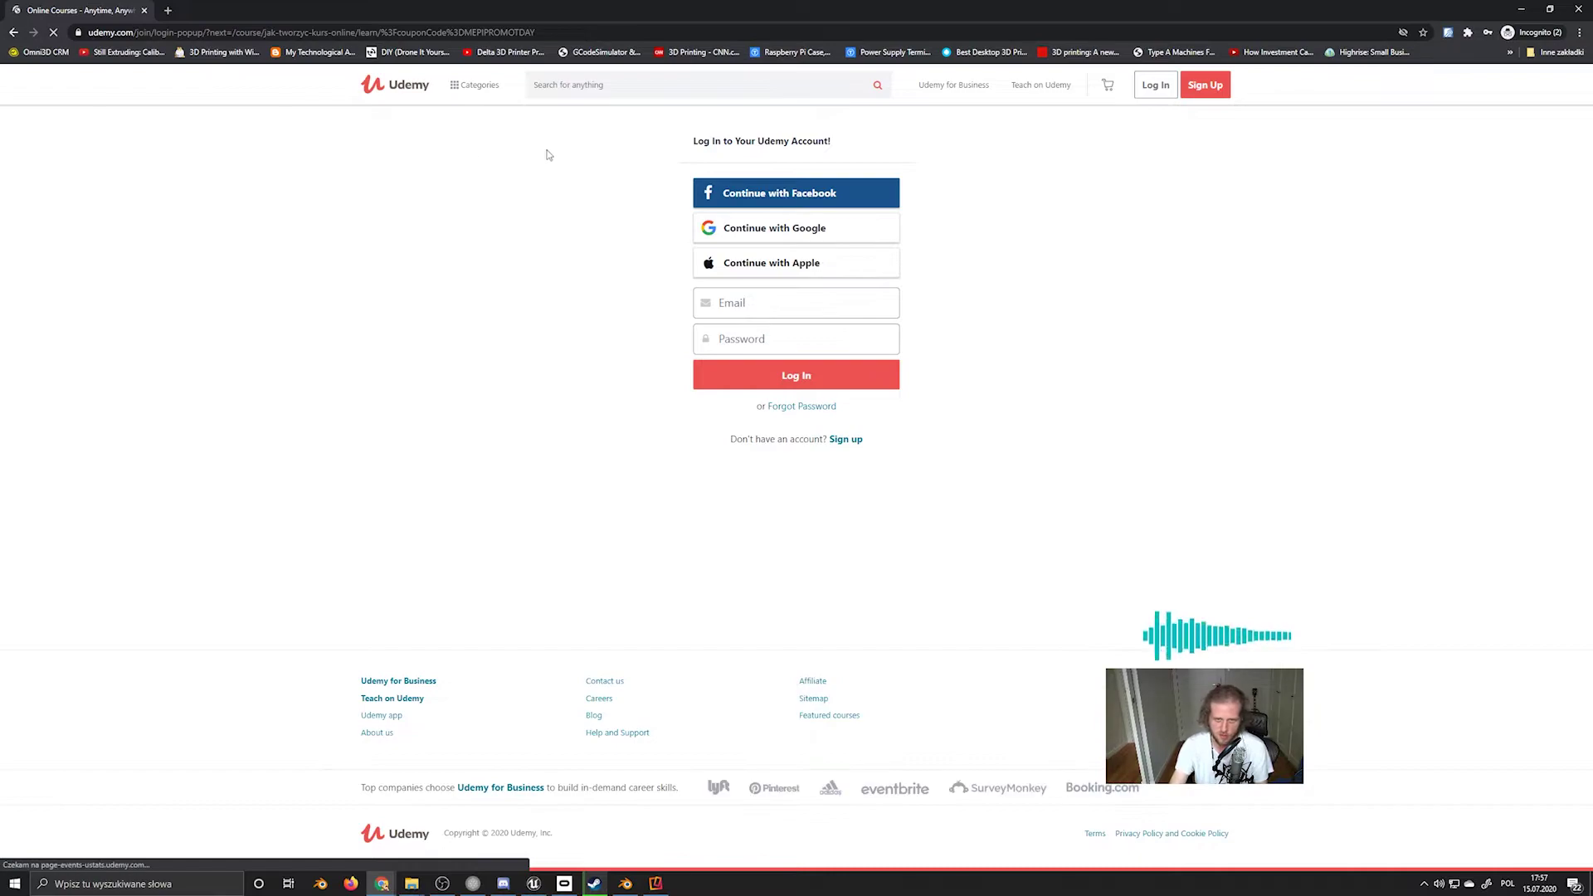
Search Udemy for "kurs grafika 3d" and look through the course results
left_click(573, 86)
type("kurs grafika 3d")
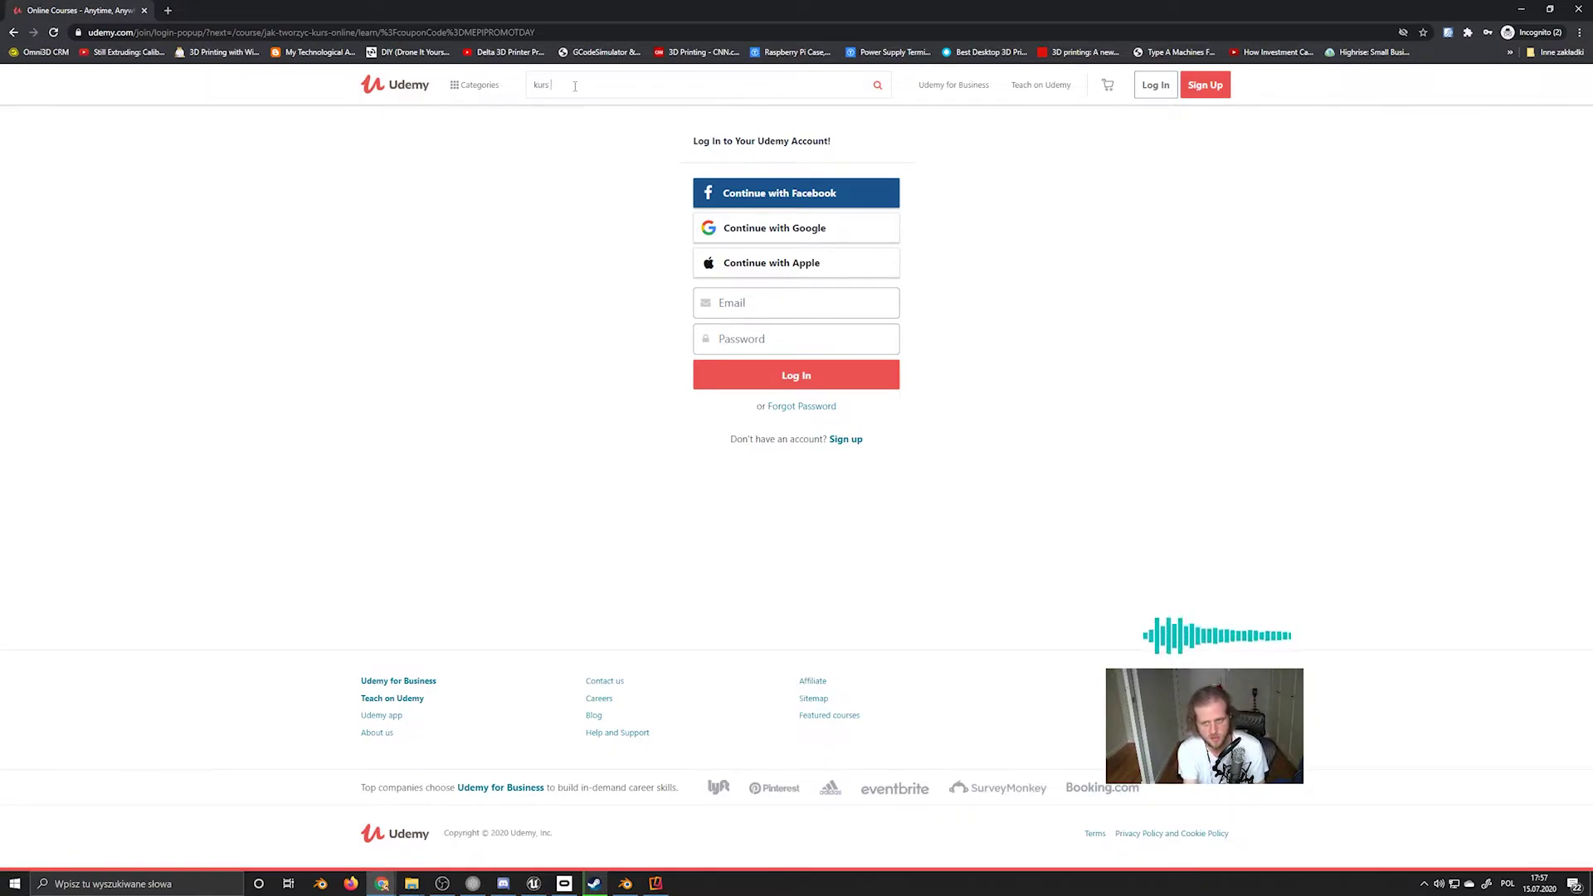
key("Return")
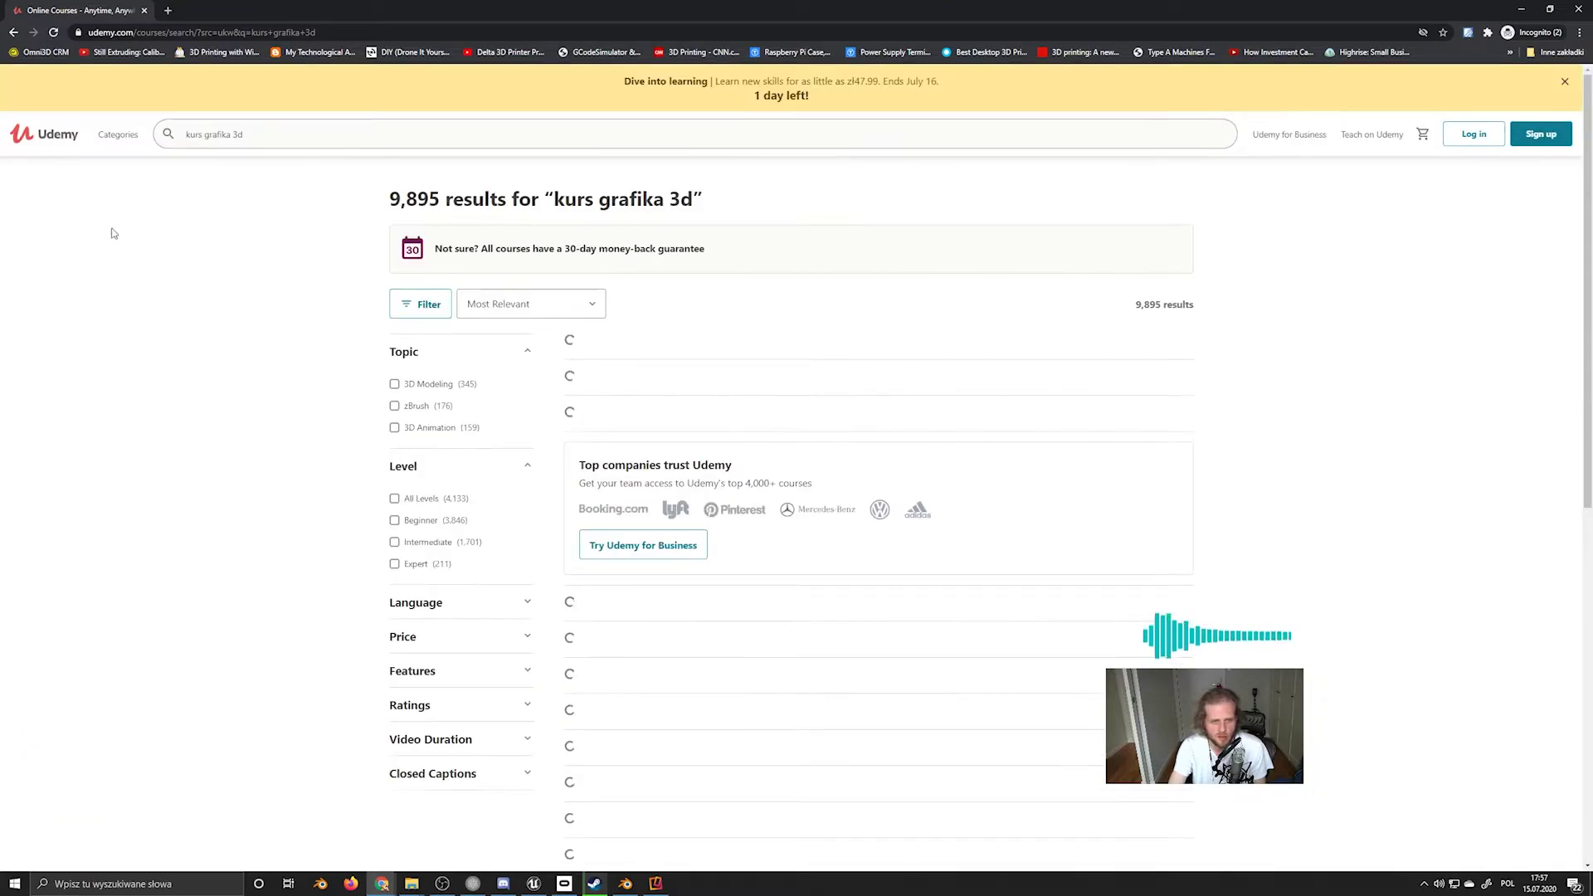
scroll(256, 241, "down", 6)
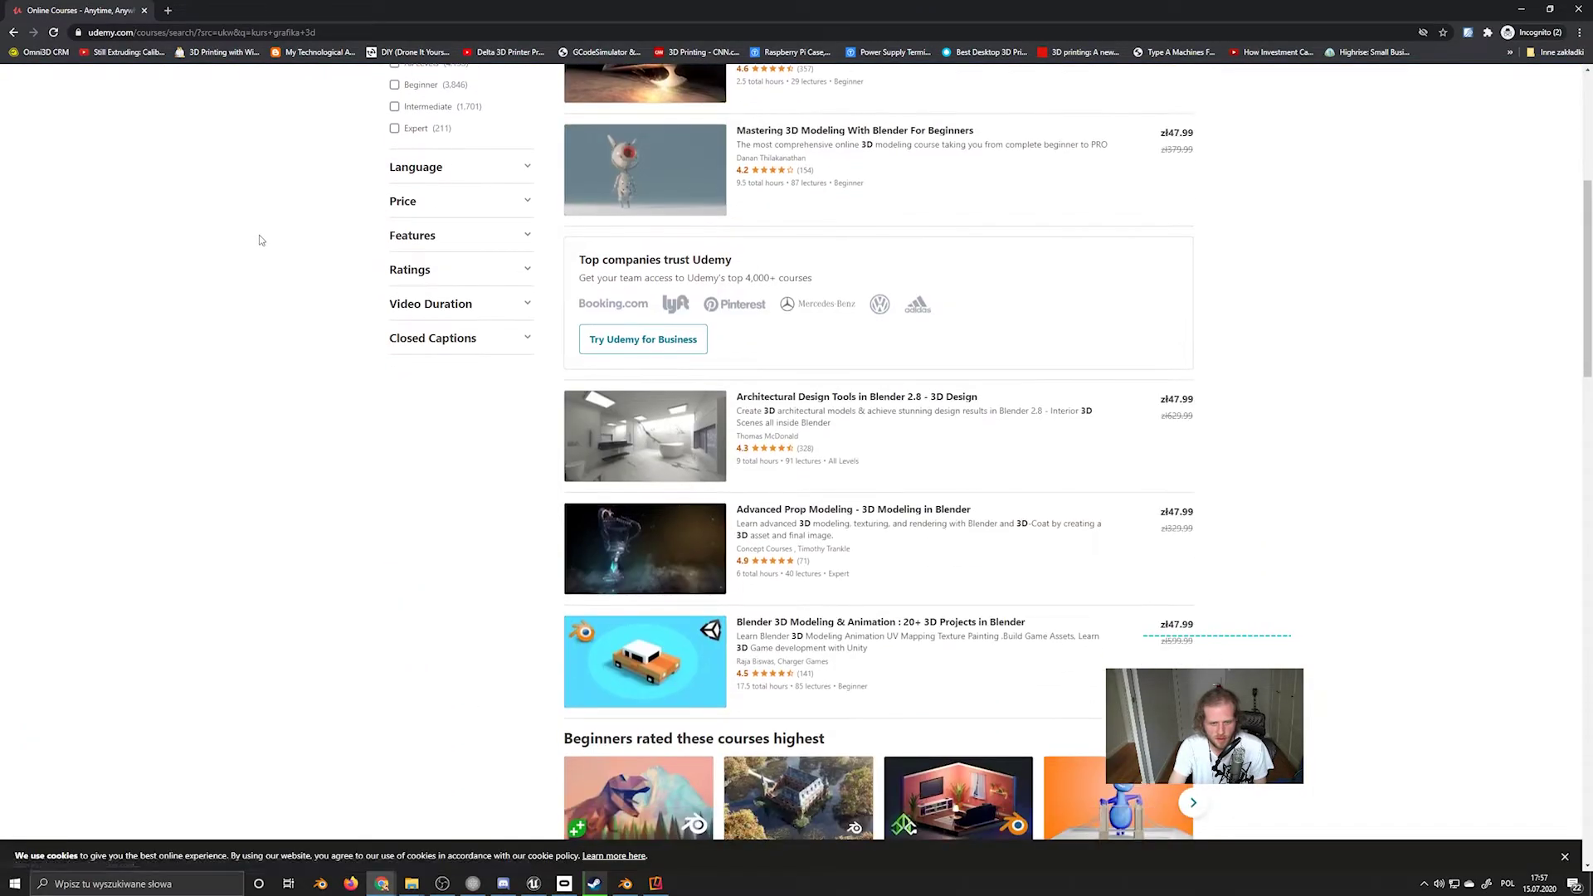
scroll(260, 242, "up", 4)
Go to mepi.pl in the incognito window and open the "Kurs Grafika 3D dla początkujących" MEGAPACK course
left_click(307, 34)
type("mepi")
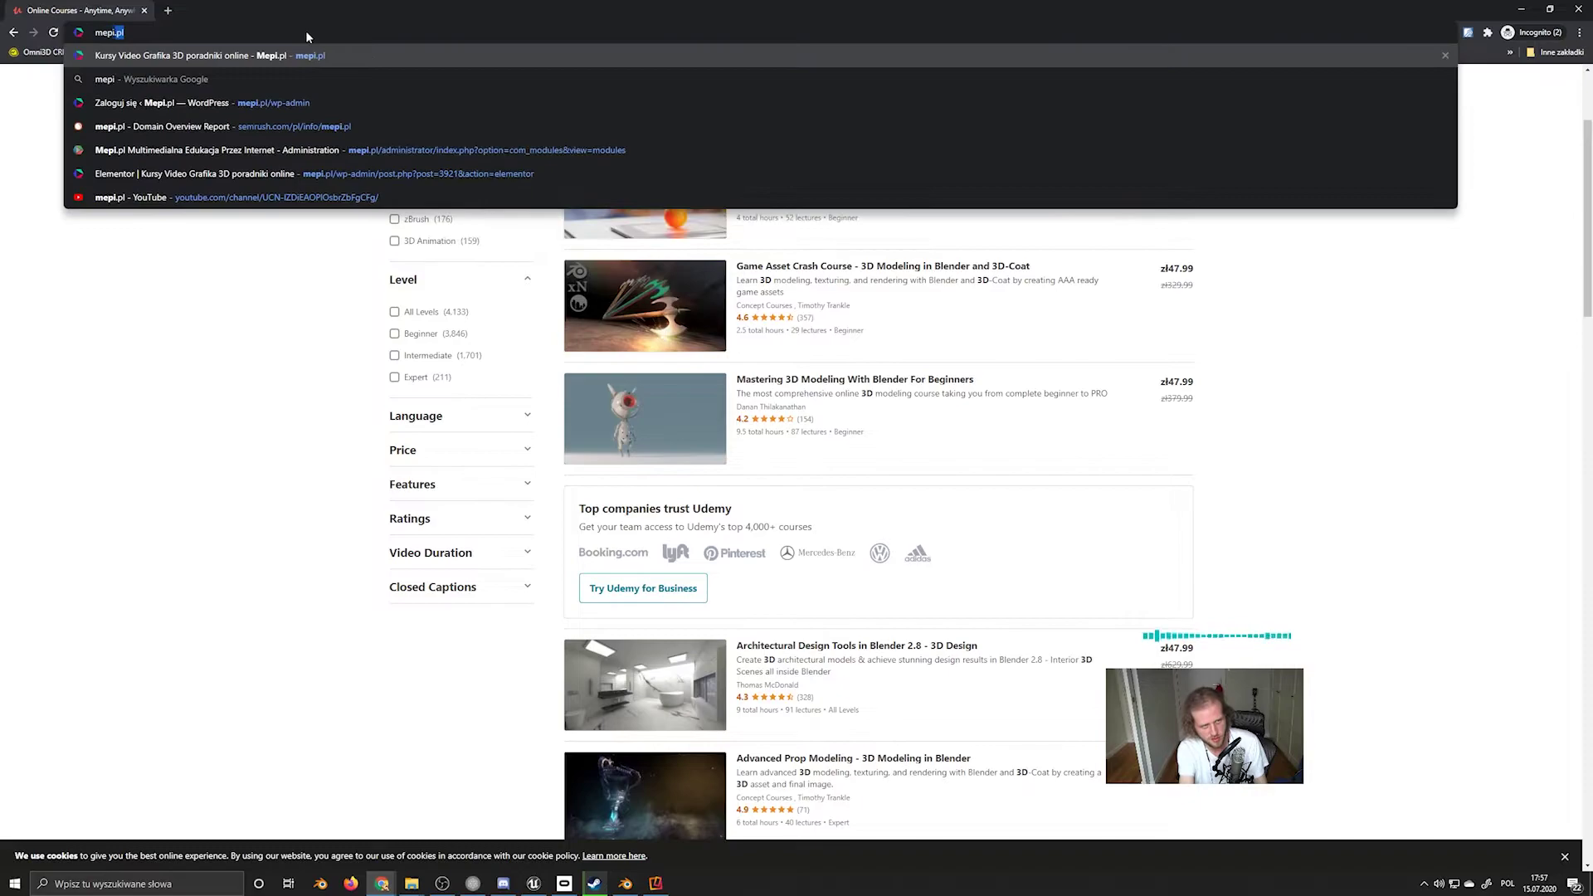
key("Return")
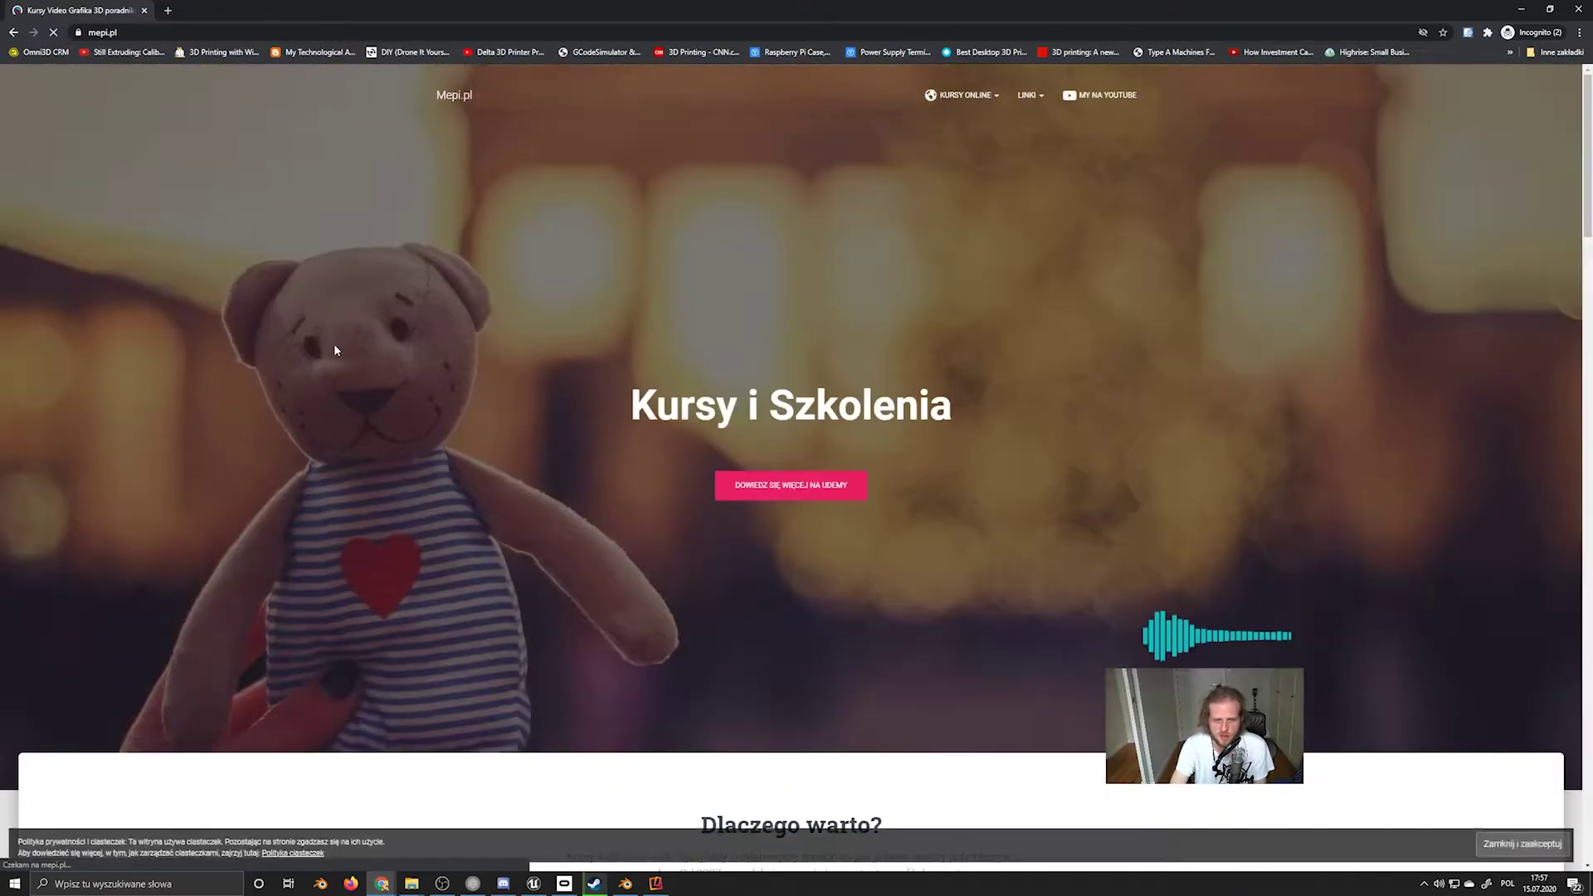
scroll(466, 451, "down", 12)
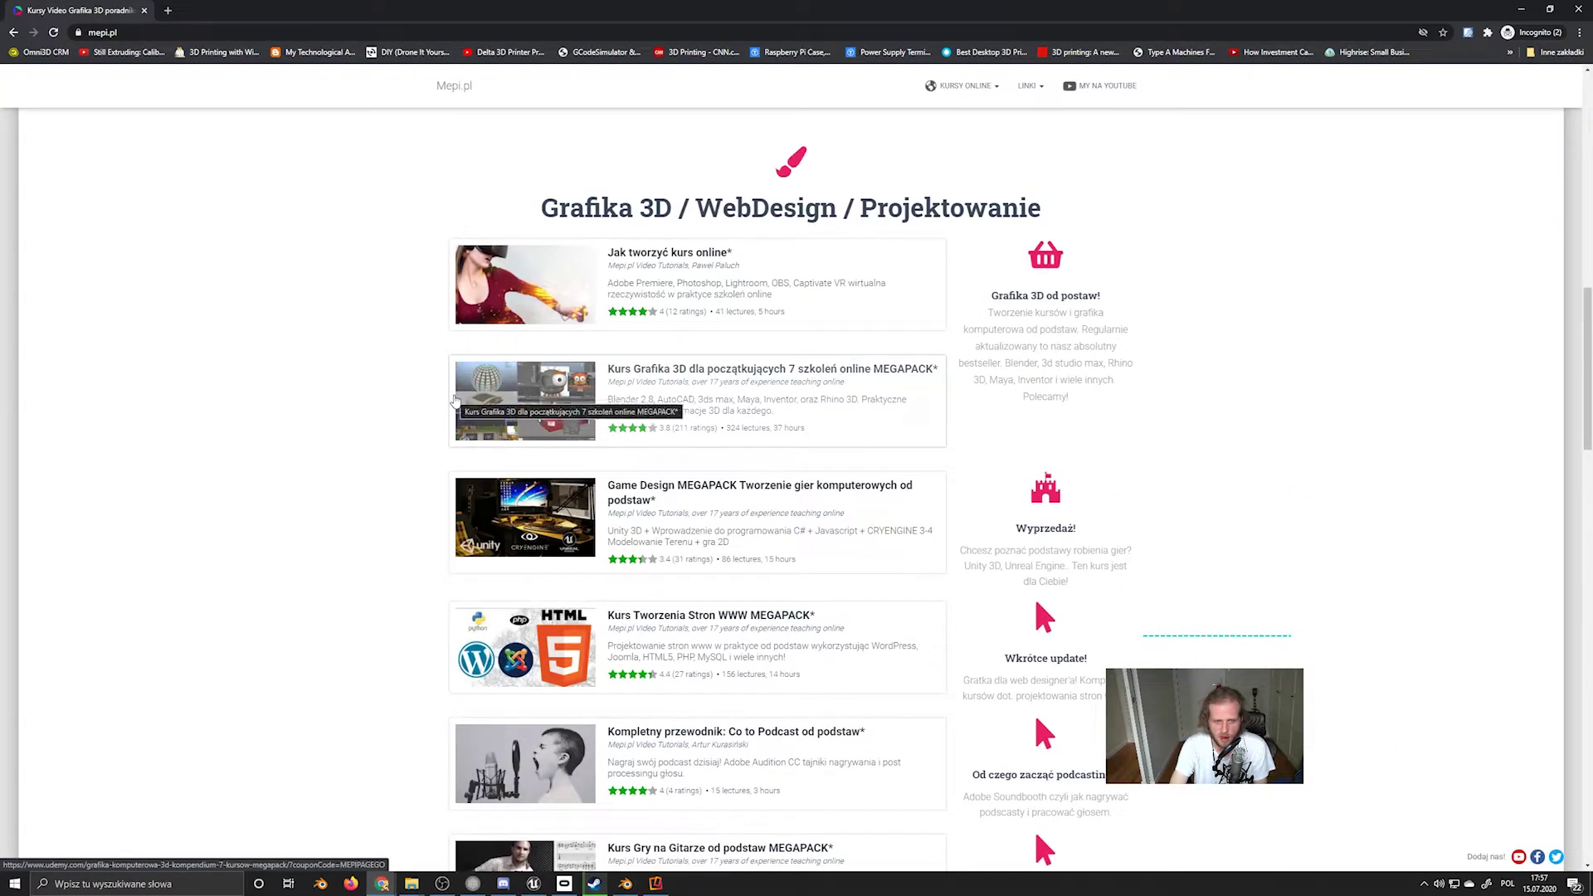
left_click(465, 399)
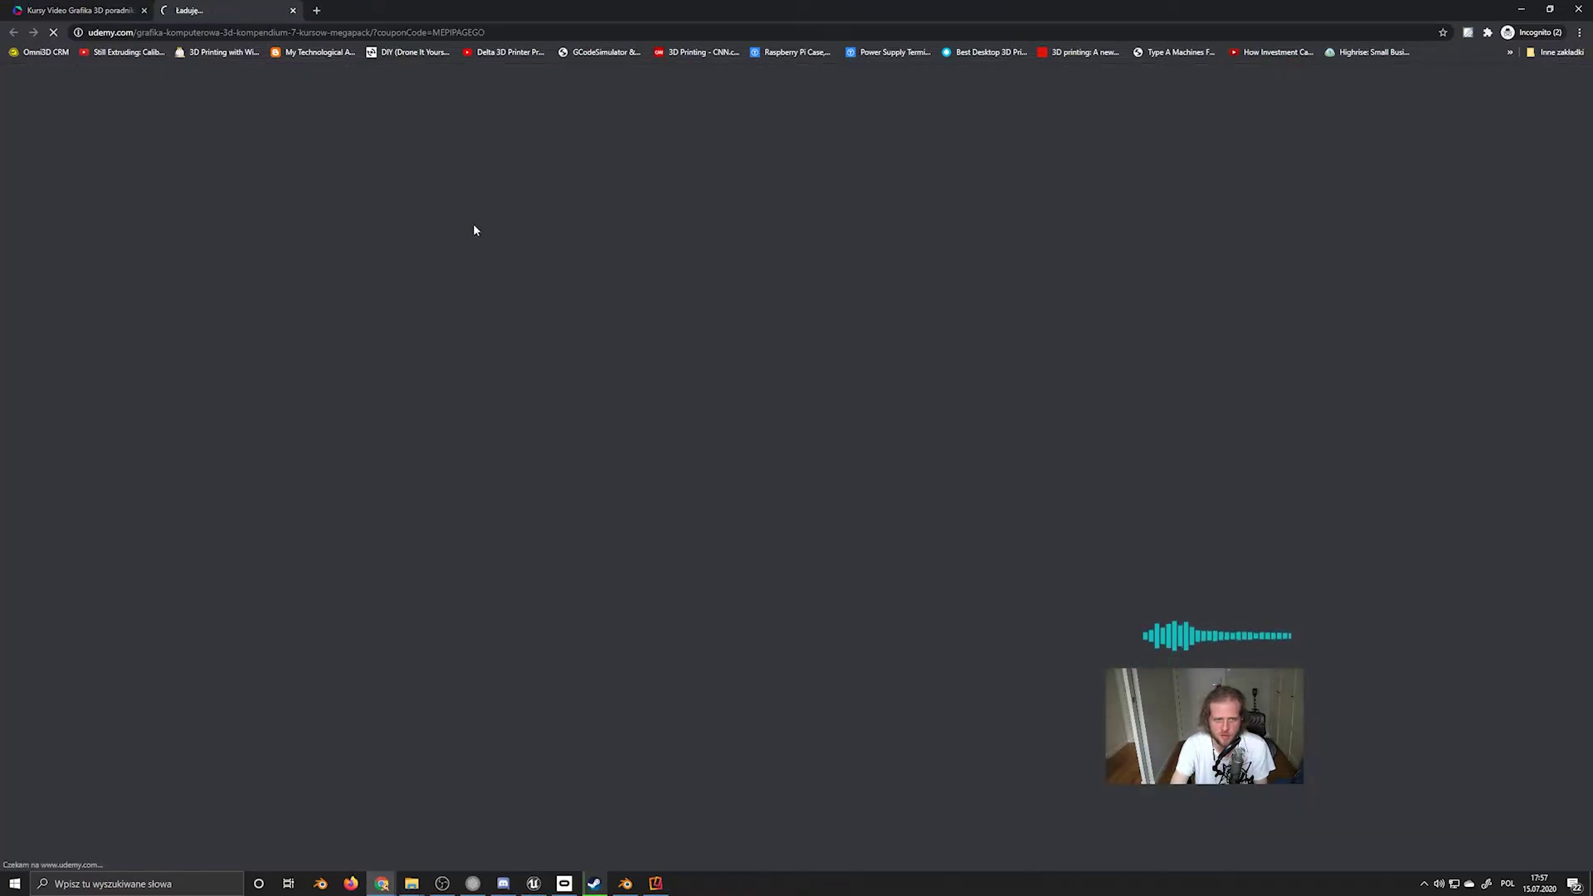
Return to mepi.pl, go to its YouTube channel and show the channel's uploaded videos
left_click(80, 10)
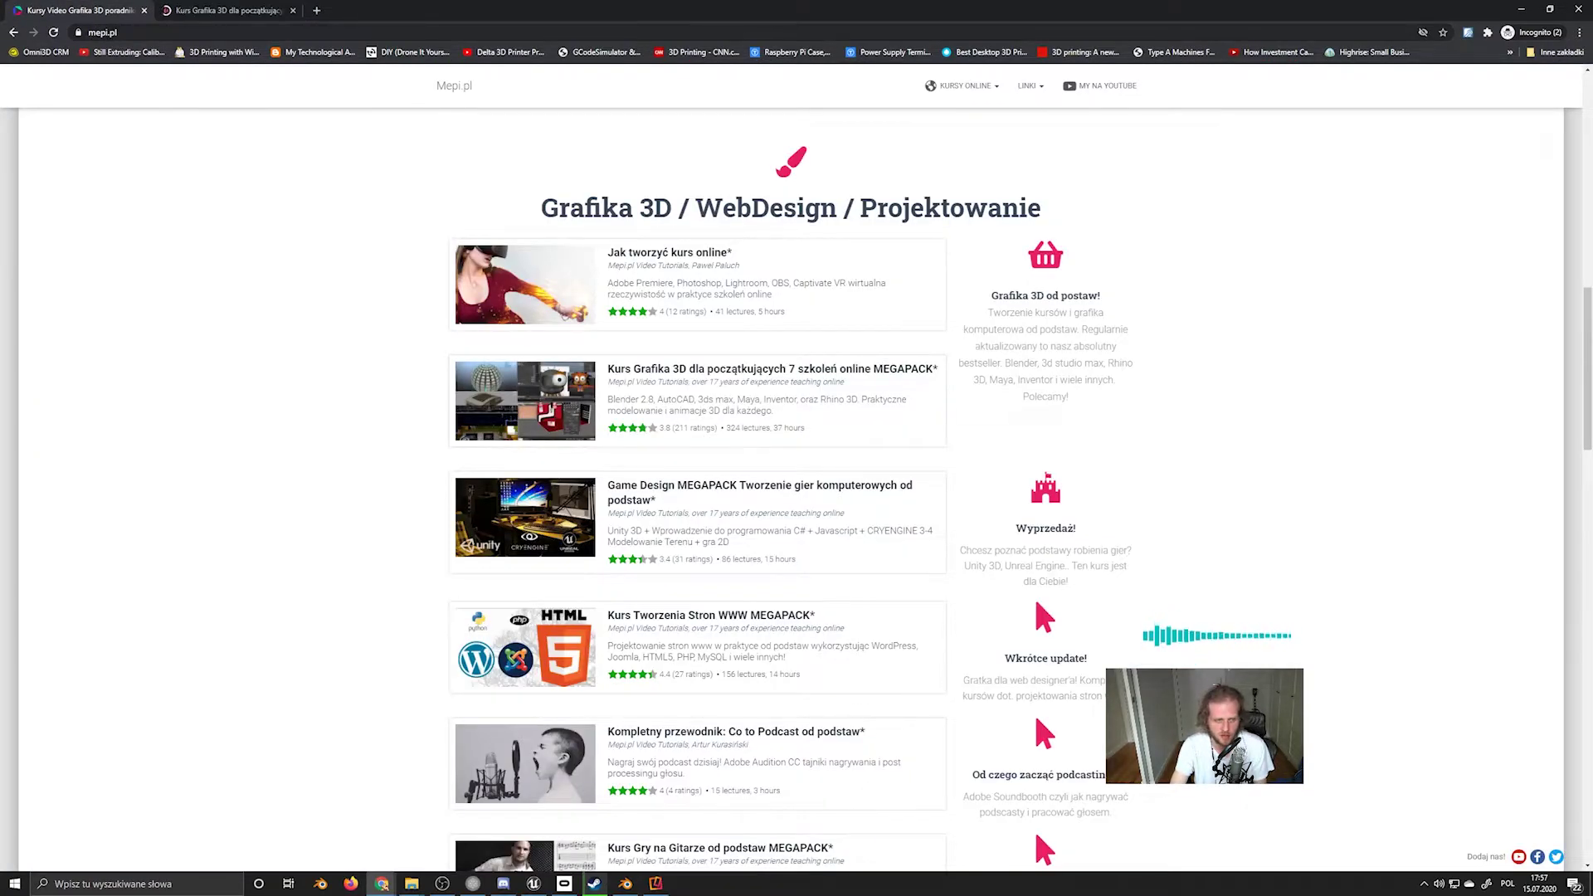
scroll(317, 278, "up", 6)
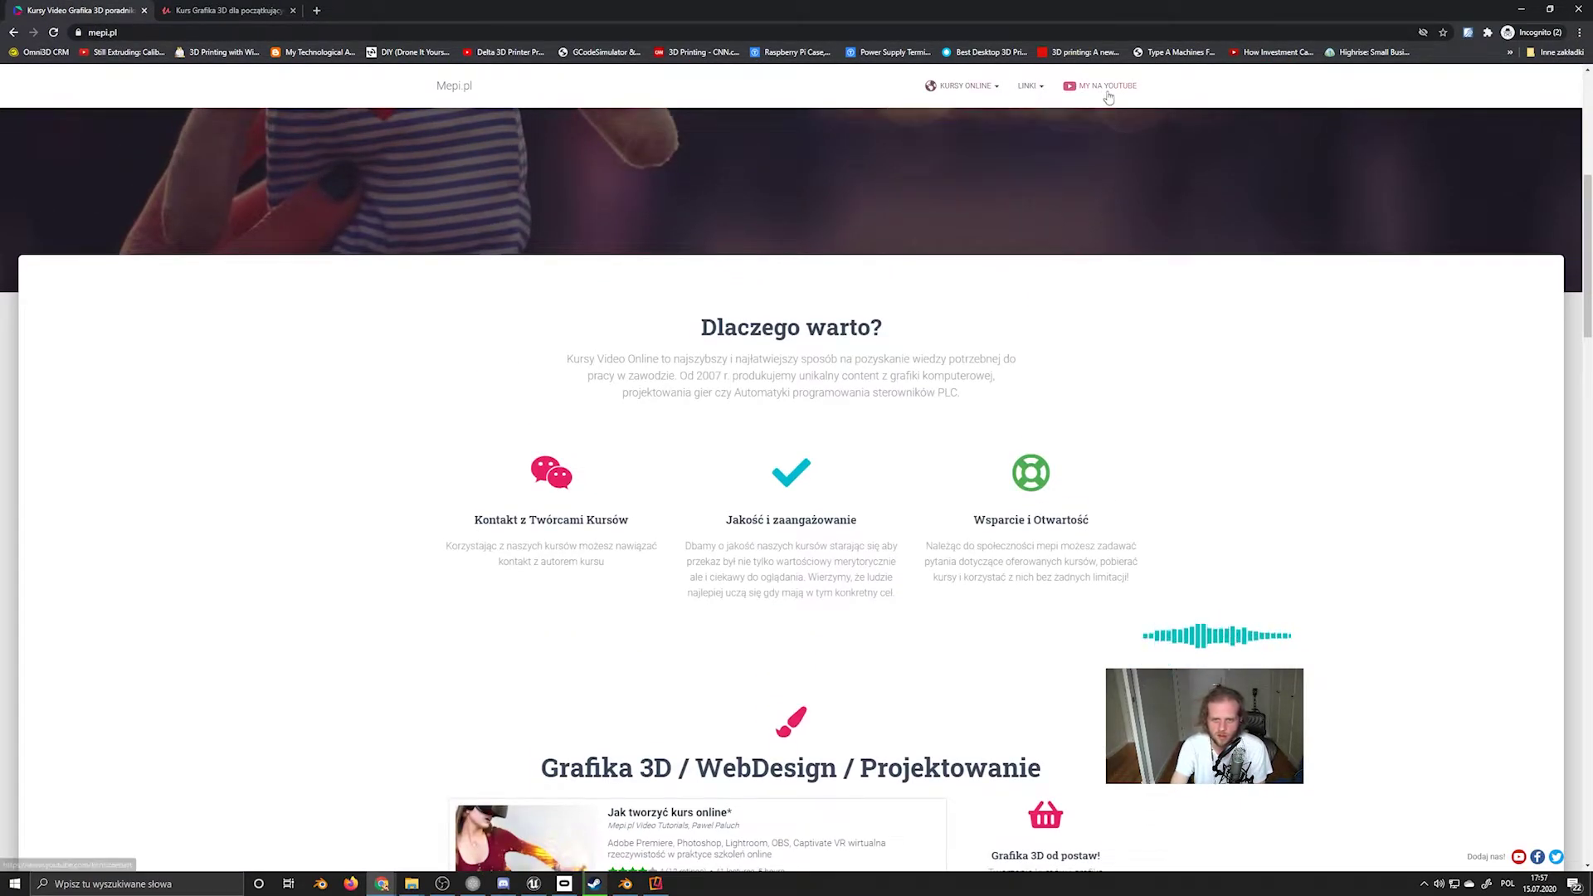
left_click(1087, 97)
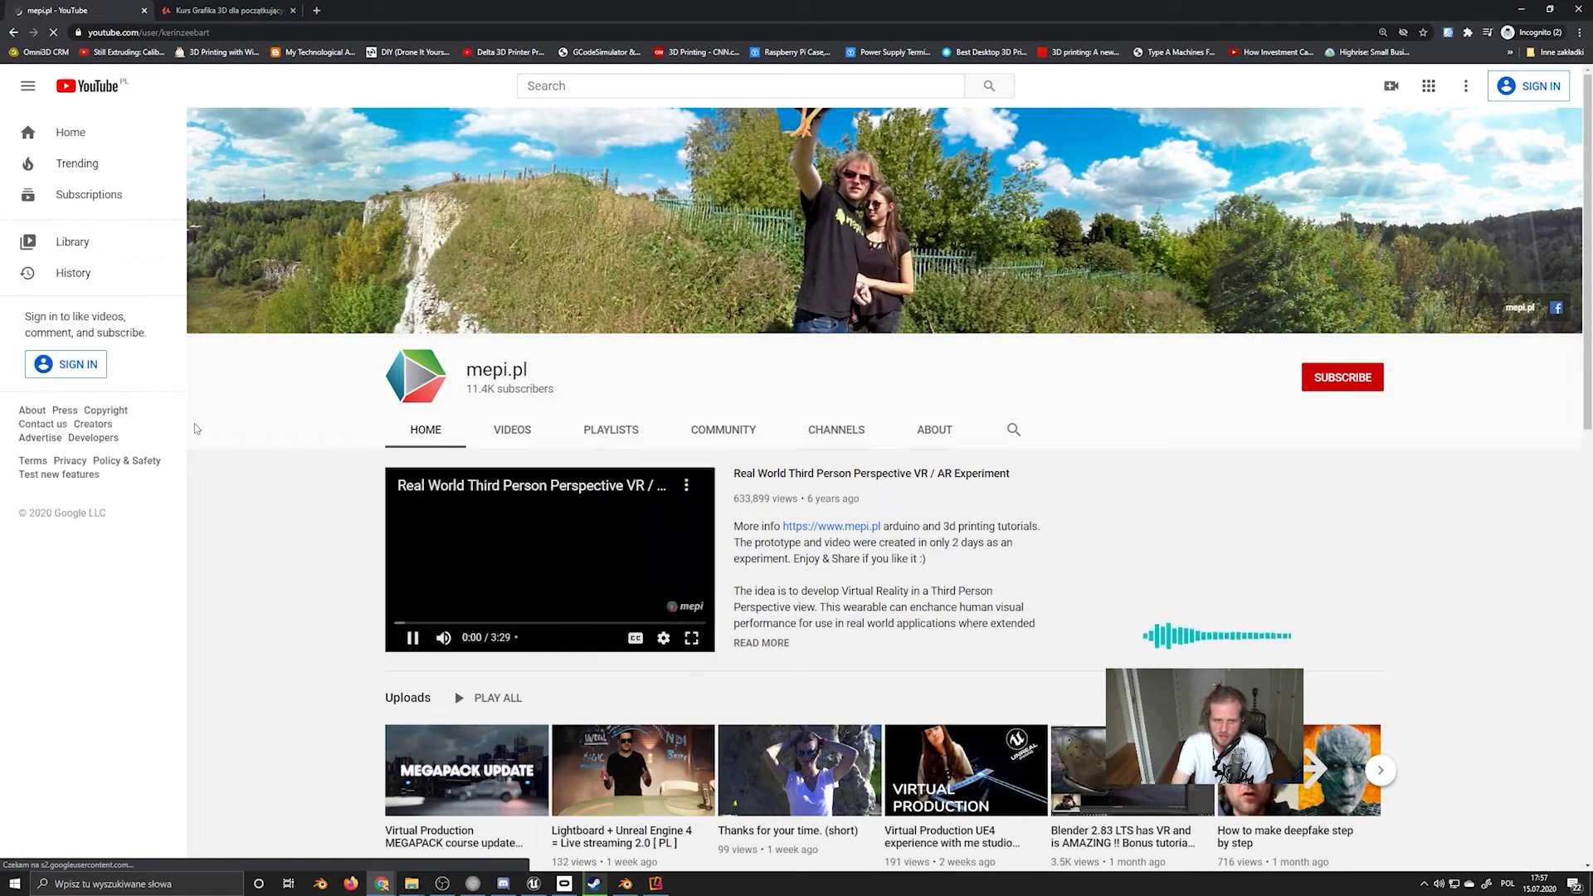
left_click(547, 440)
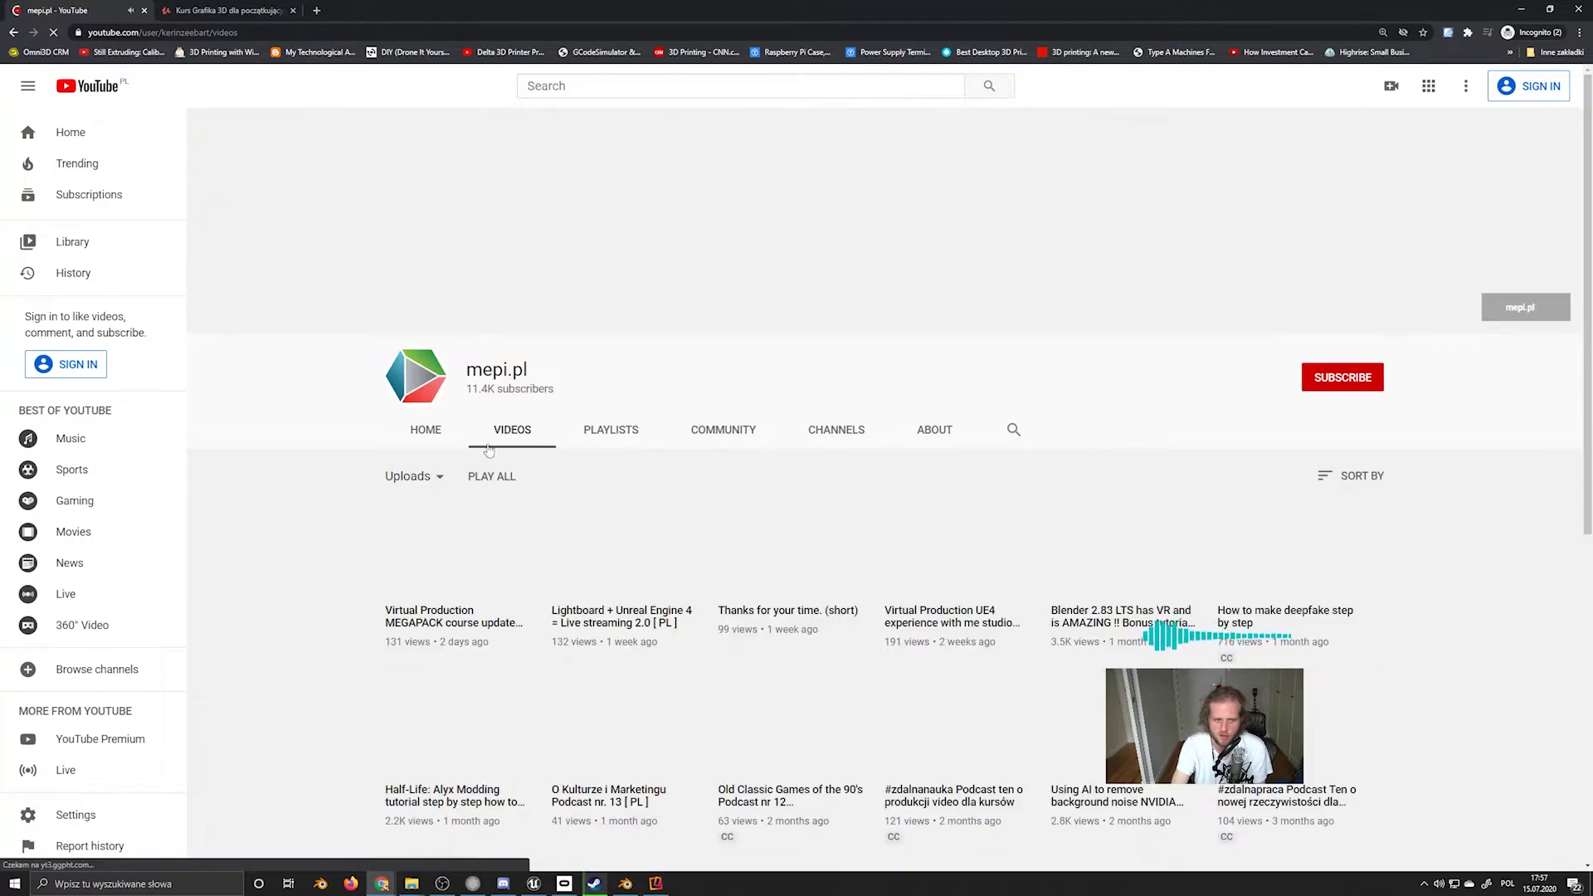
Look through the mepi.pl channel's uploaded videos, then minimize the incognito browser windows
scroll(209, 499, "down", 2)
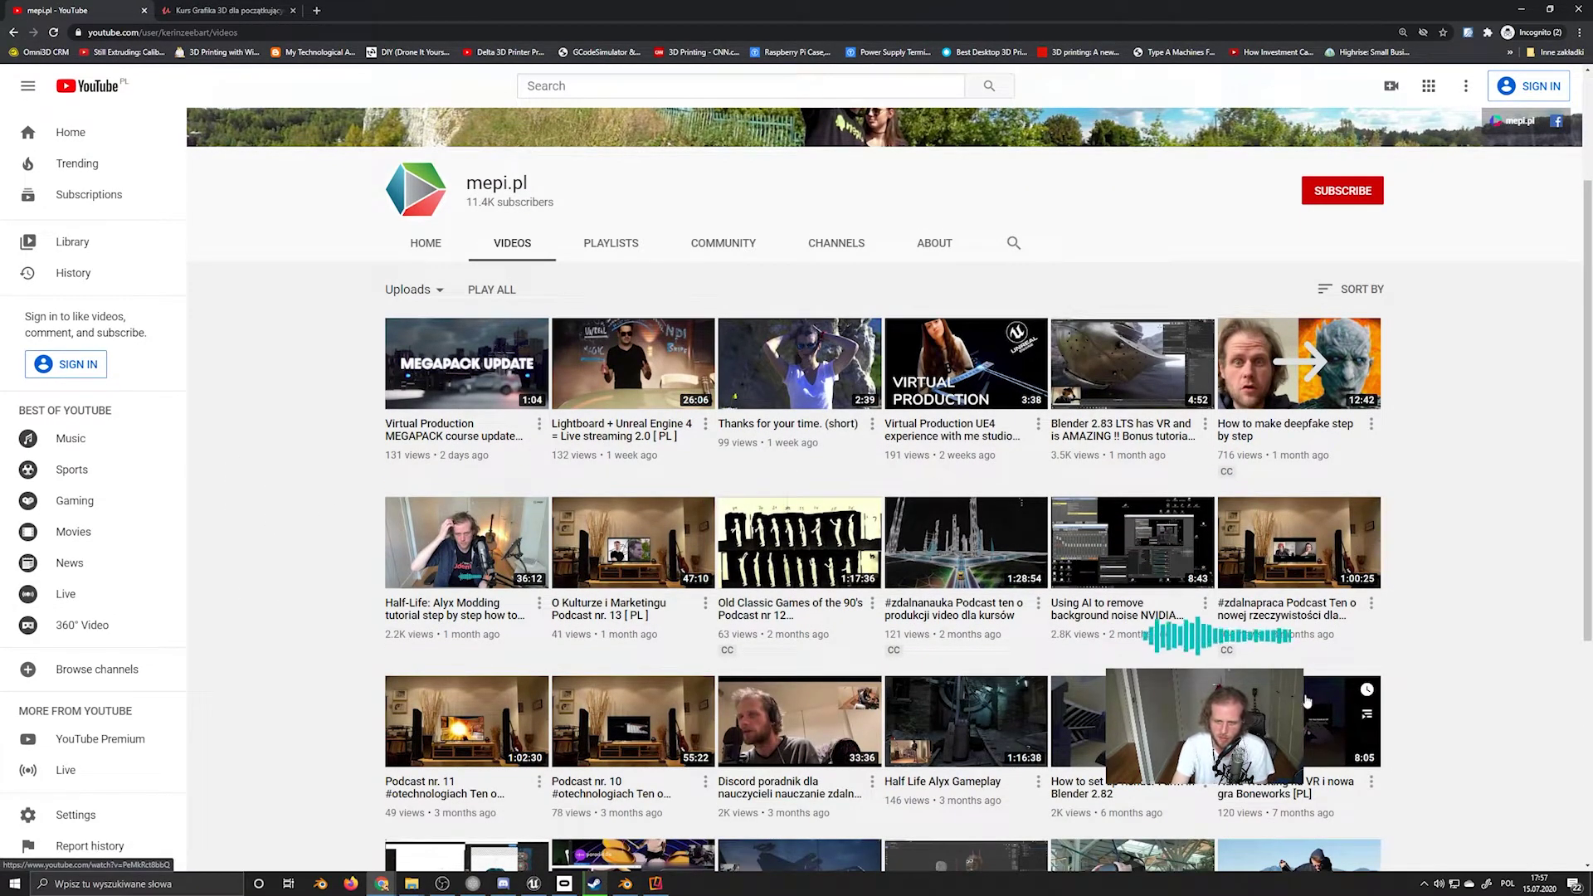
scroll(919, 643, "down", 3)
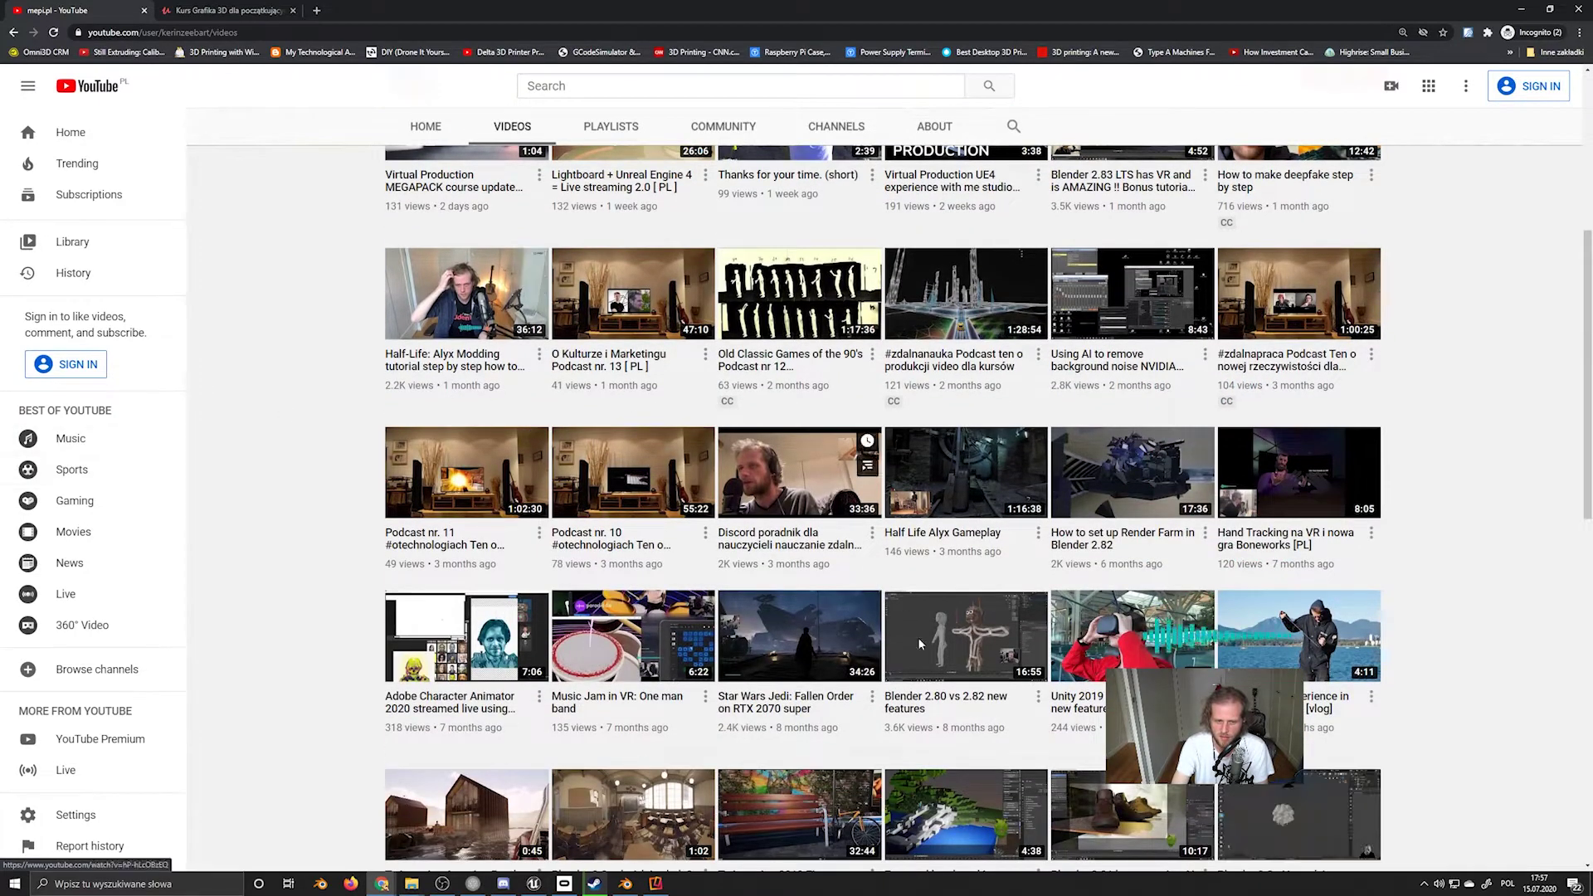
scroll(455, 709, "down", 4)
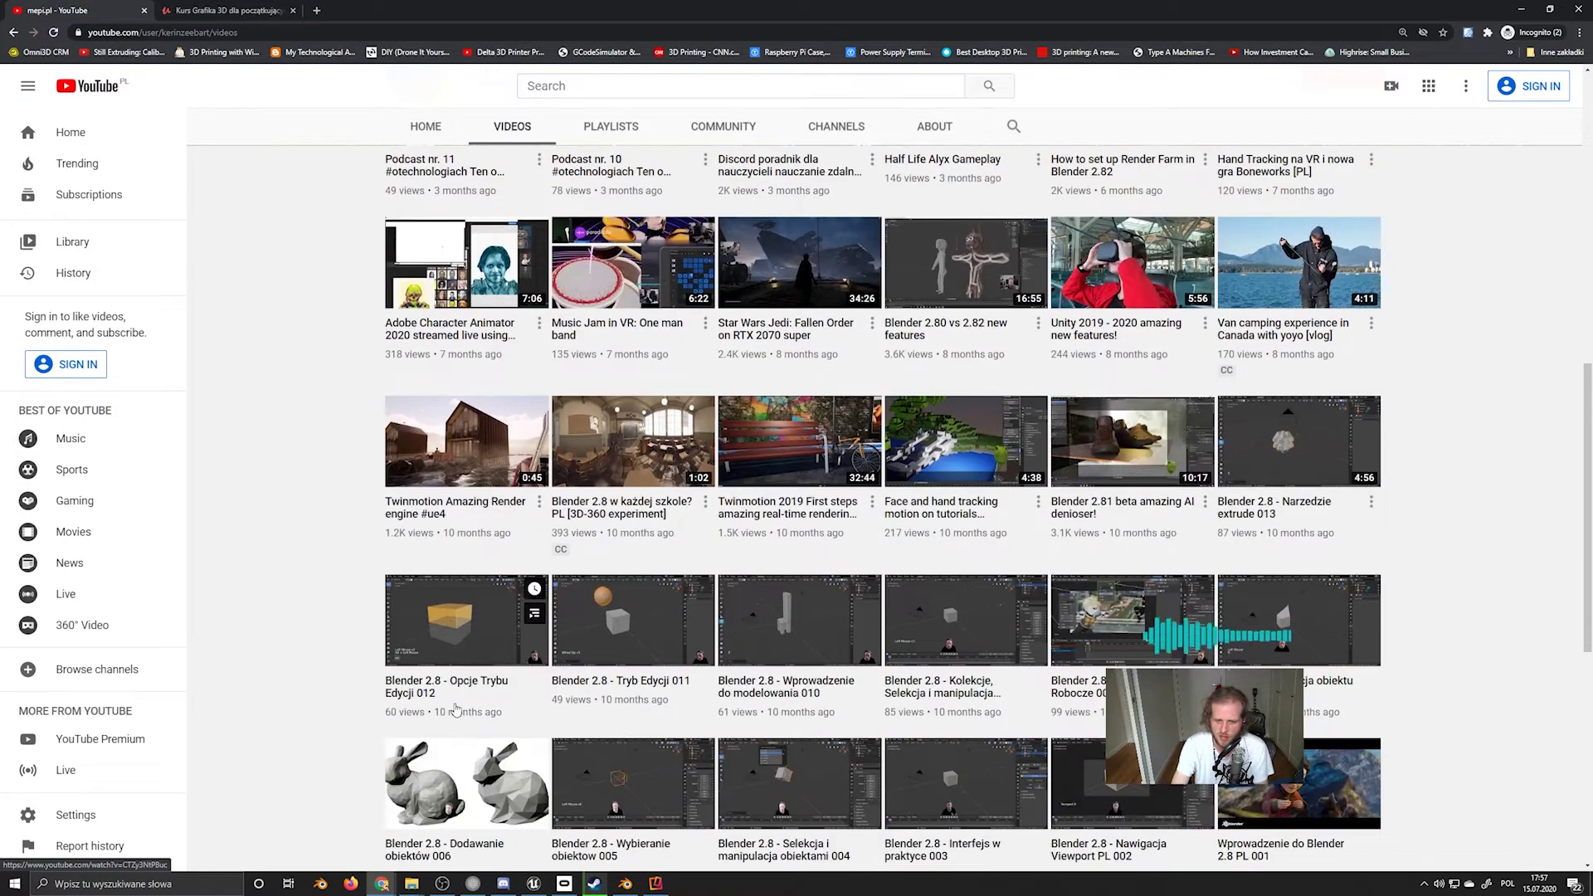
scroll(456, 710, "up", 8)
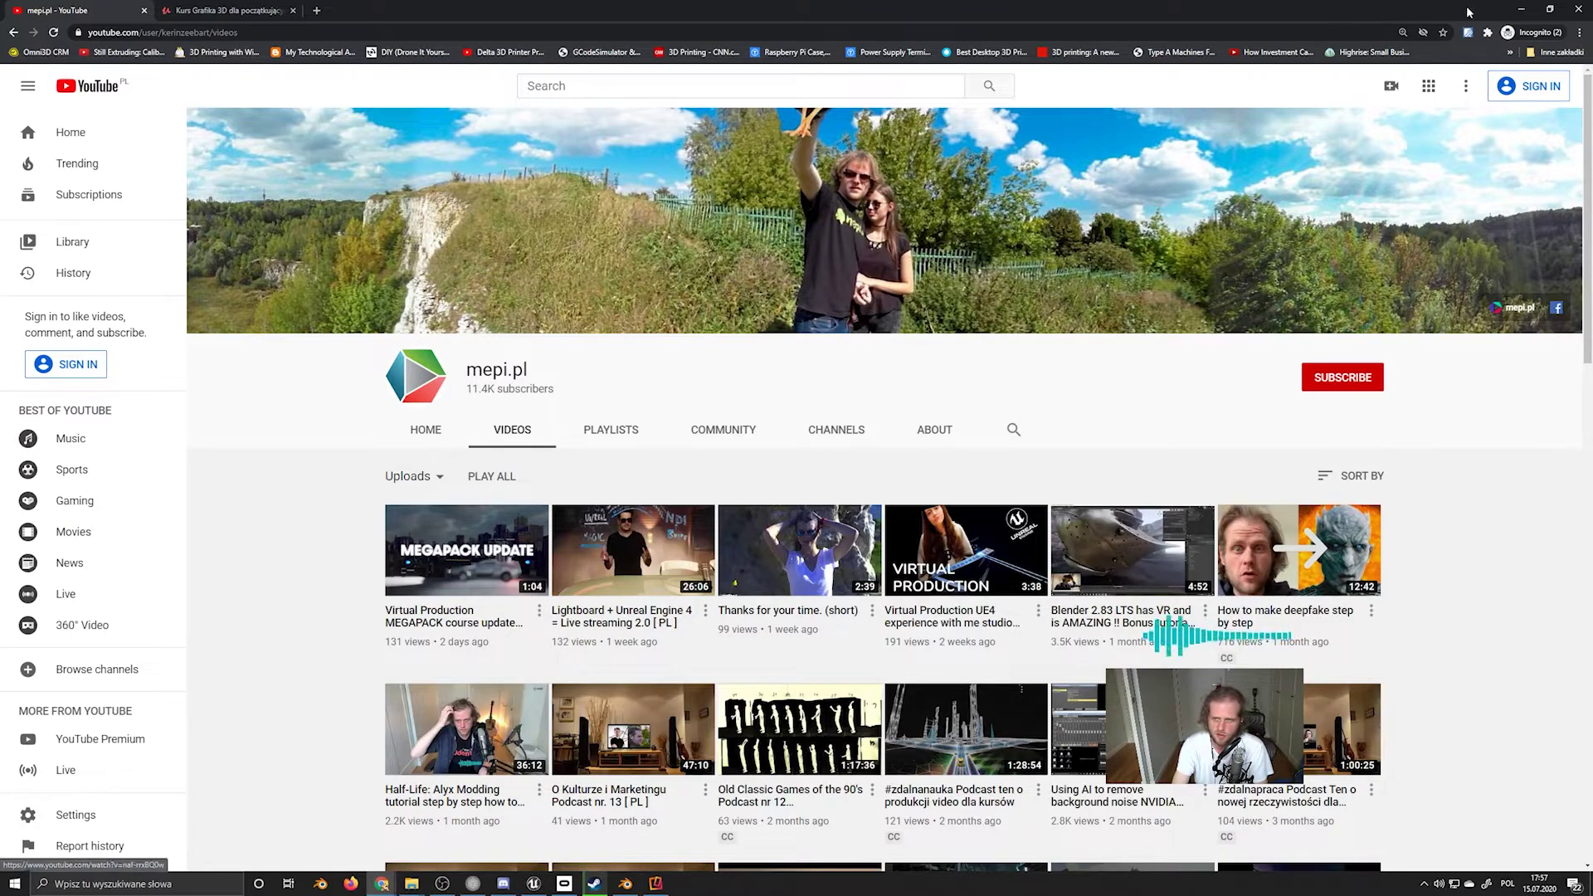
left_click(1520, 9)
left_click(1521, 9)
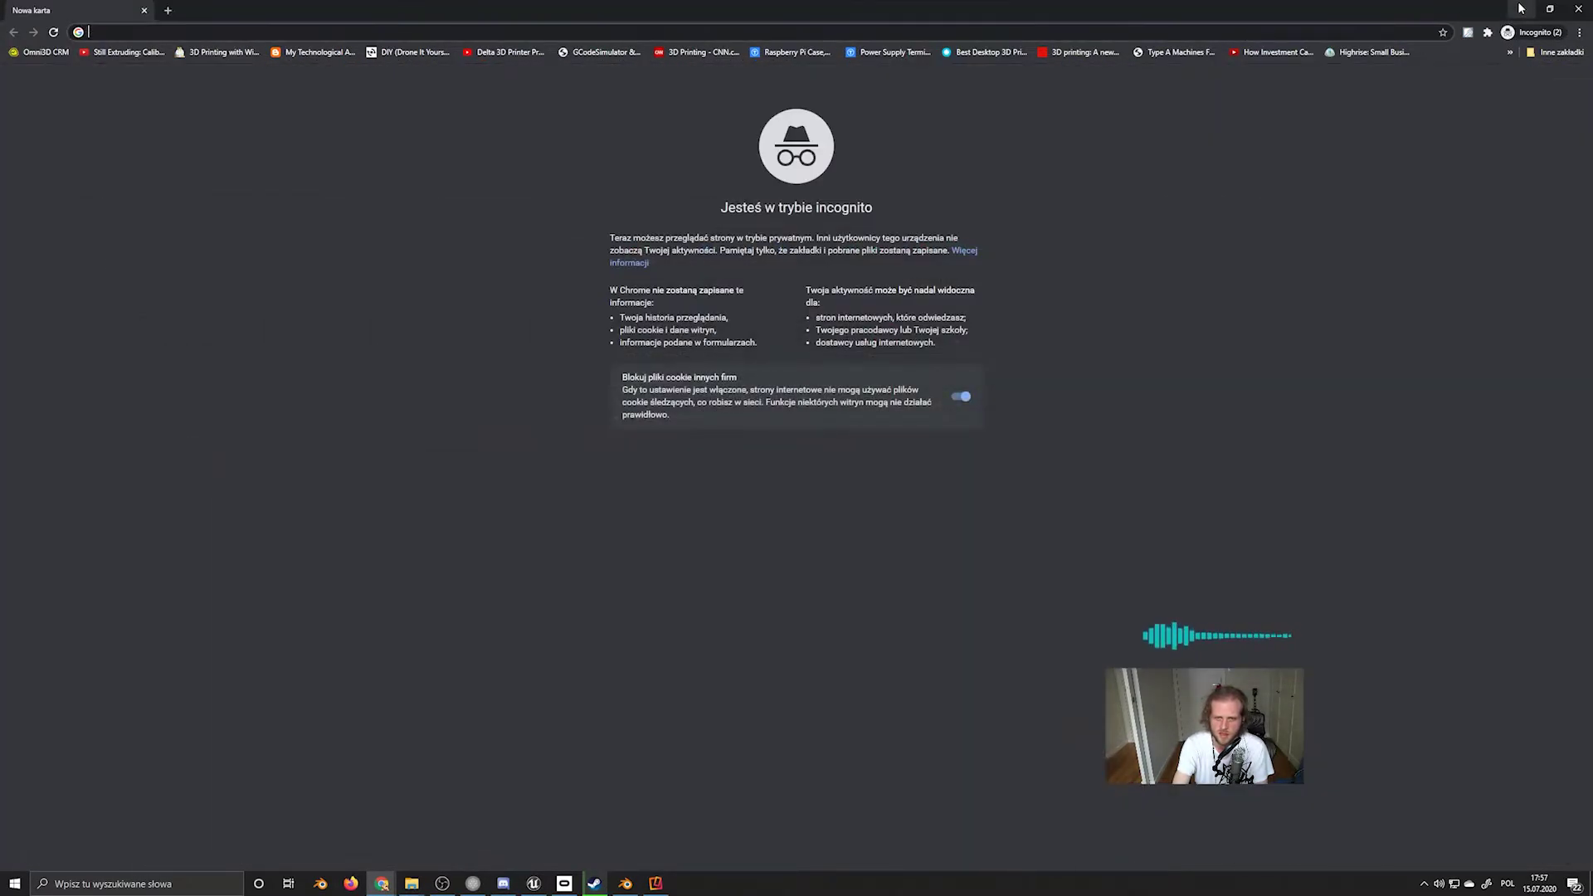
left_click(1520, 10)
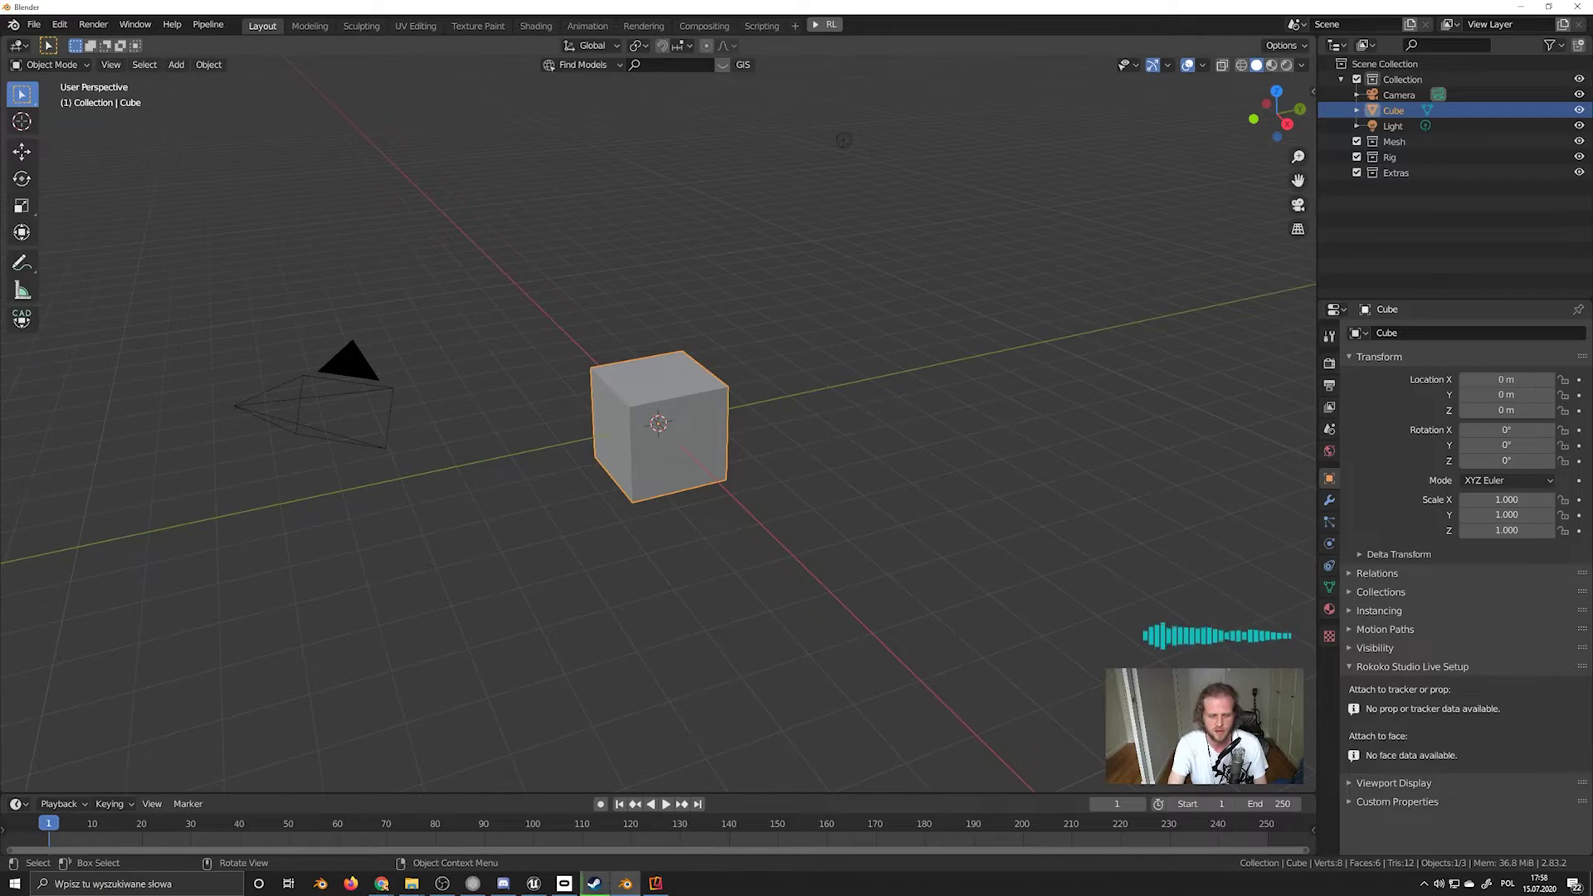
Switch to Unreal Editor, delete the oversized animation_Anim actor from the level and undo the deletion of the cube
left_click(534, 883)
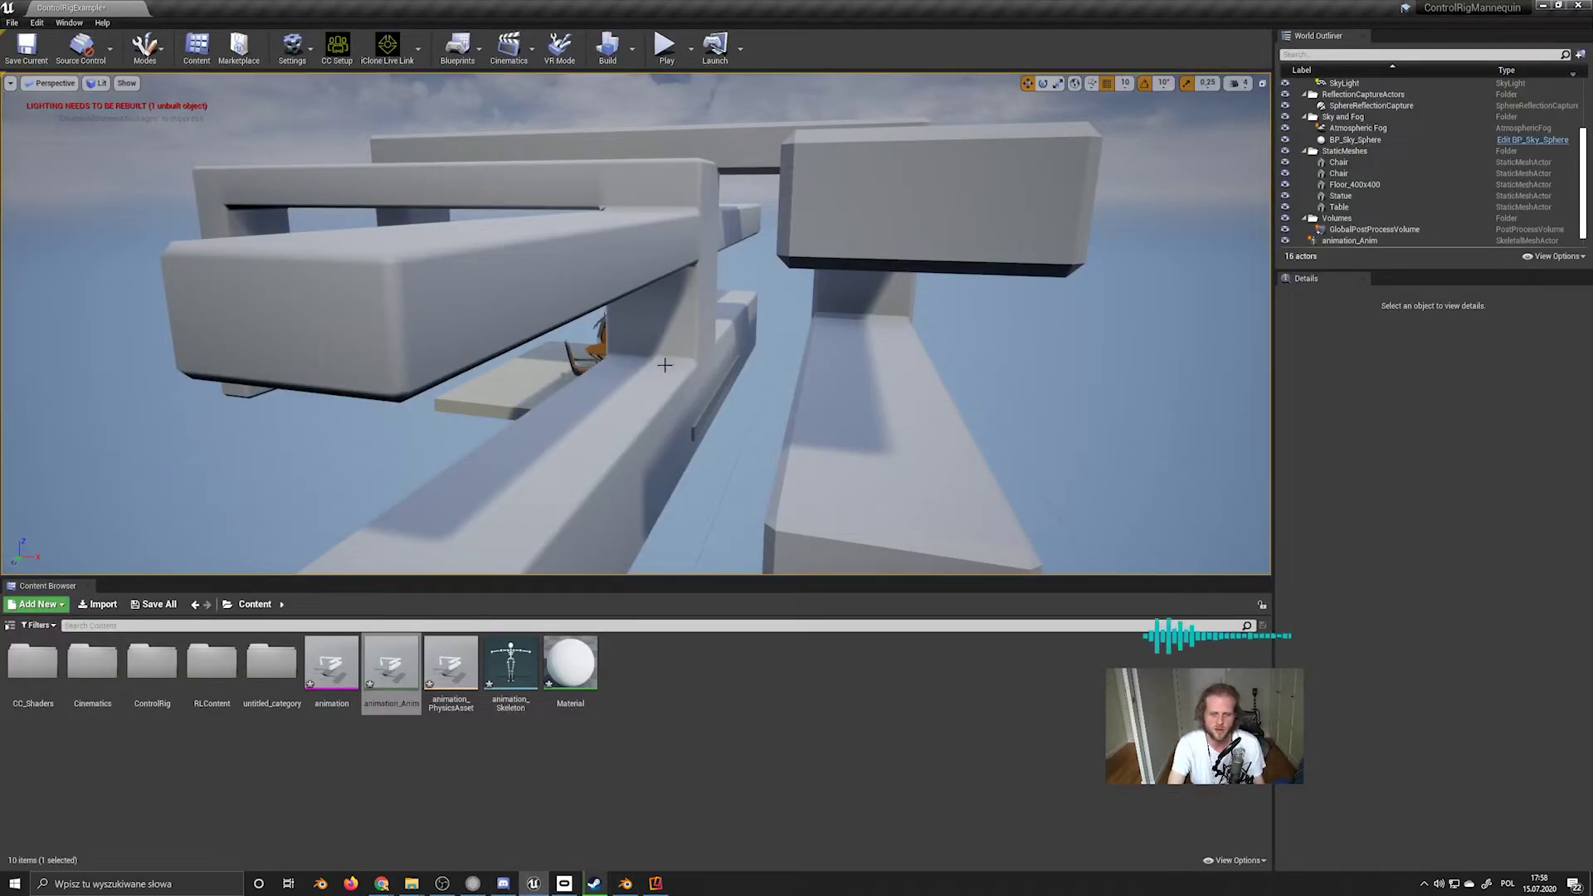
right_click_drag(665, 365, 754, 373)
left_click(910, 320)
key("Delete")
key("ctrl+z")
scroll(768, 373, "up", 5)
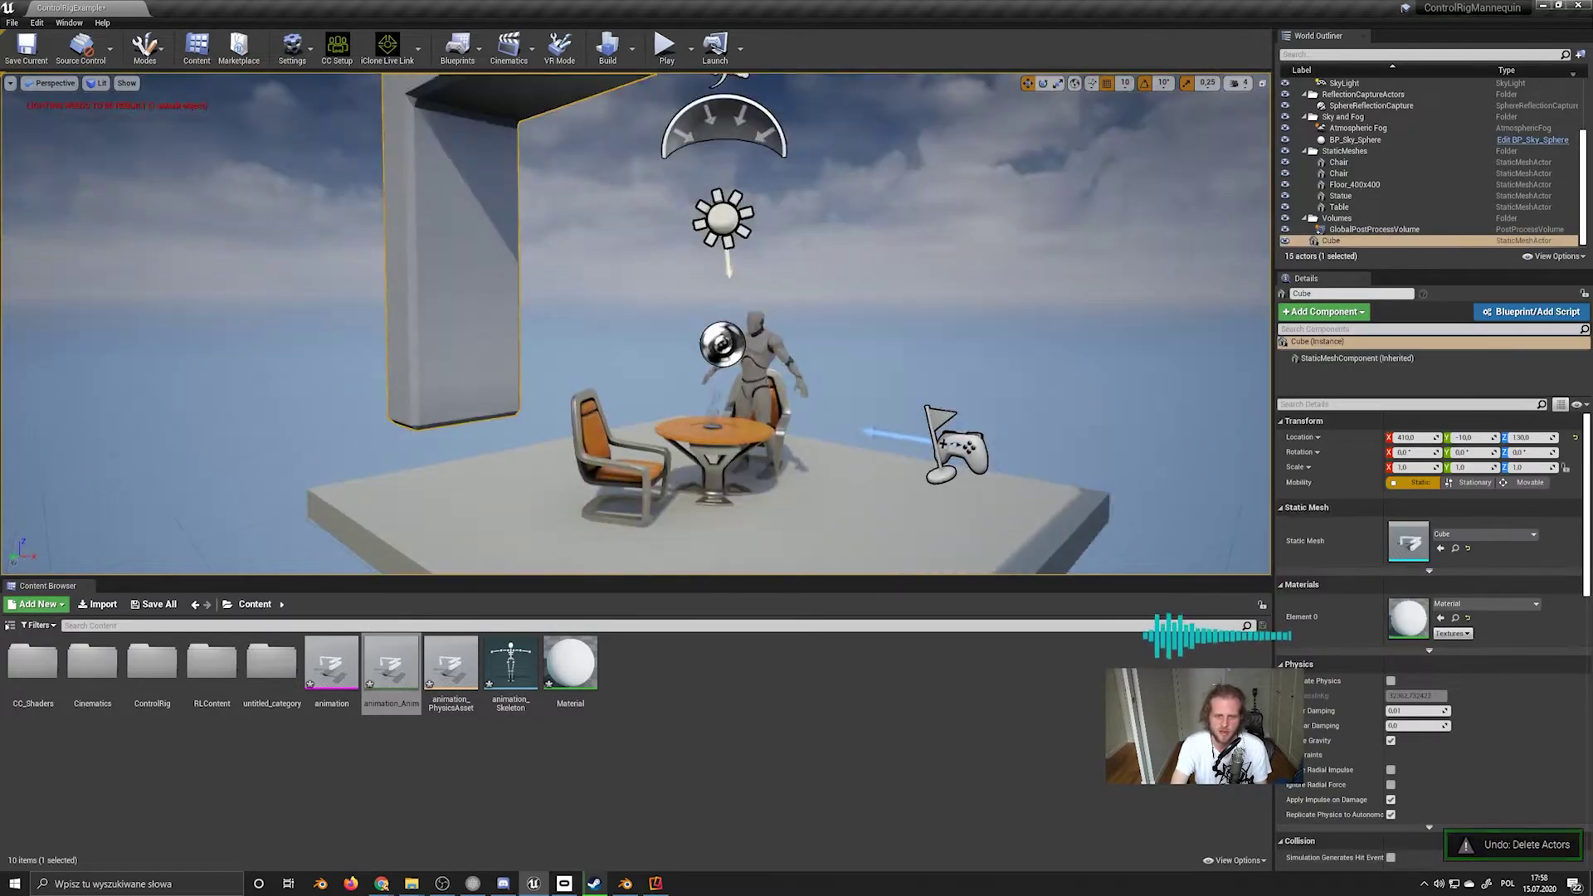
Switch to Blender and locate the Send to Unreal export command
key("alt+Tab")
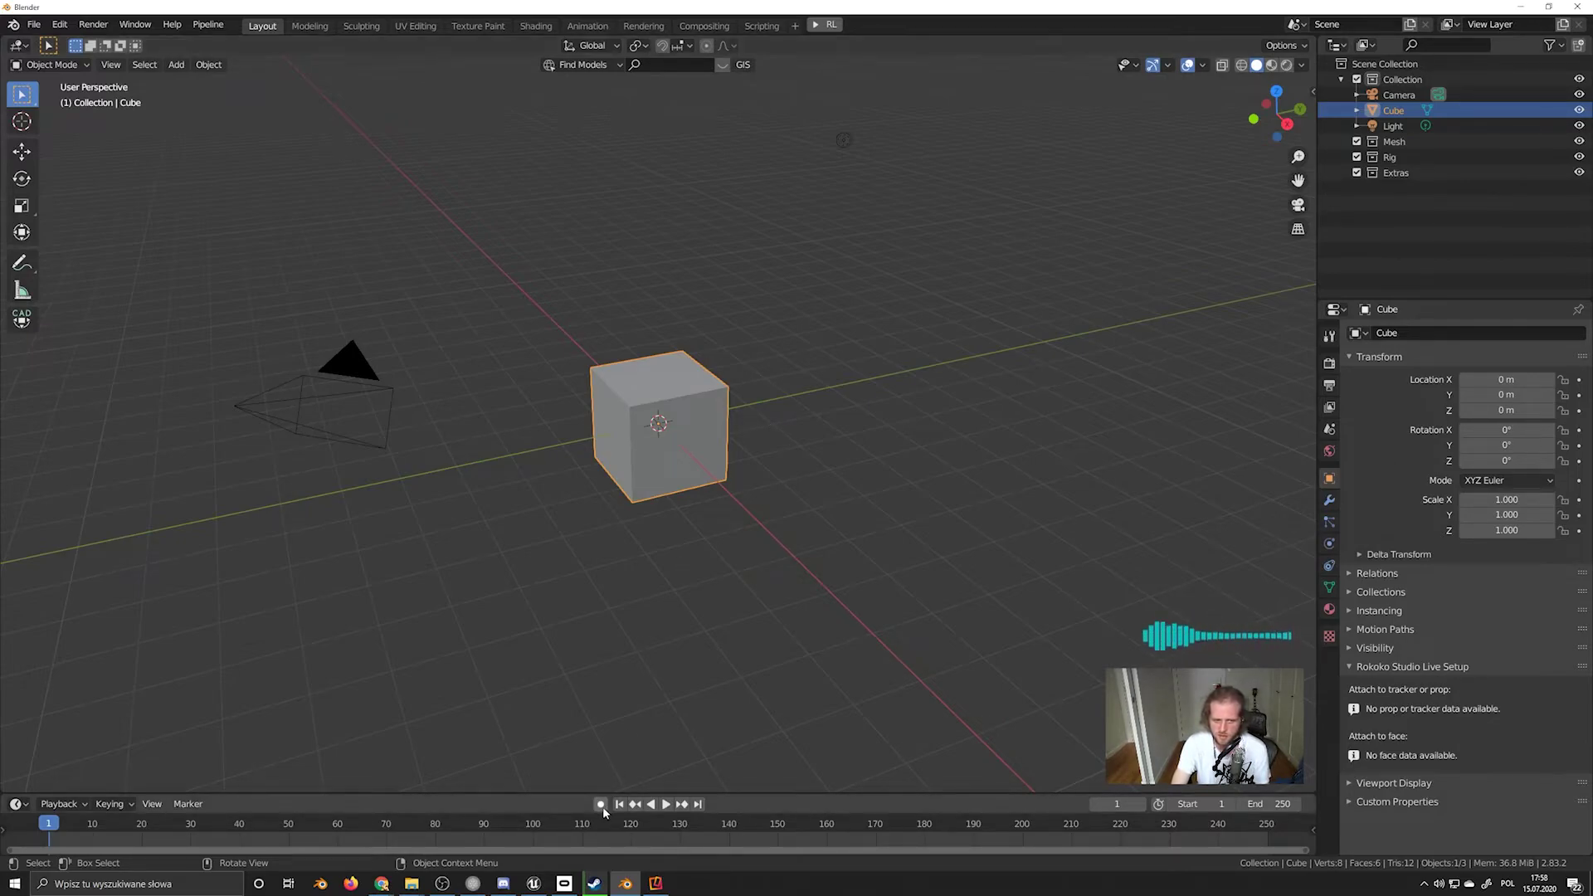
left_click(207, 24)
mouse_move(219, 43)
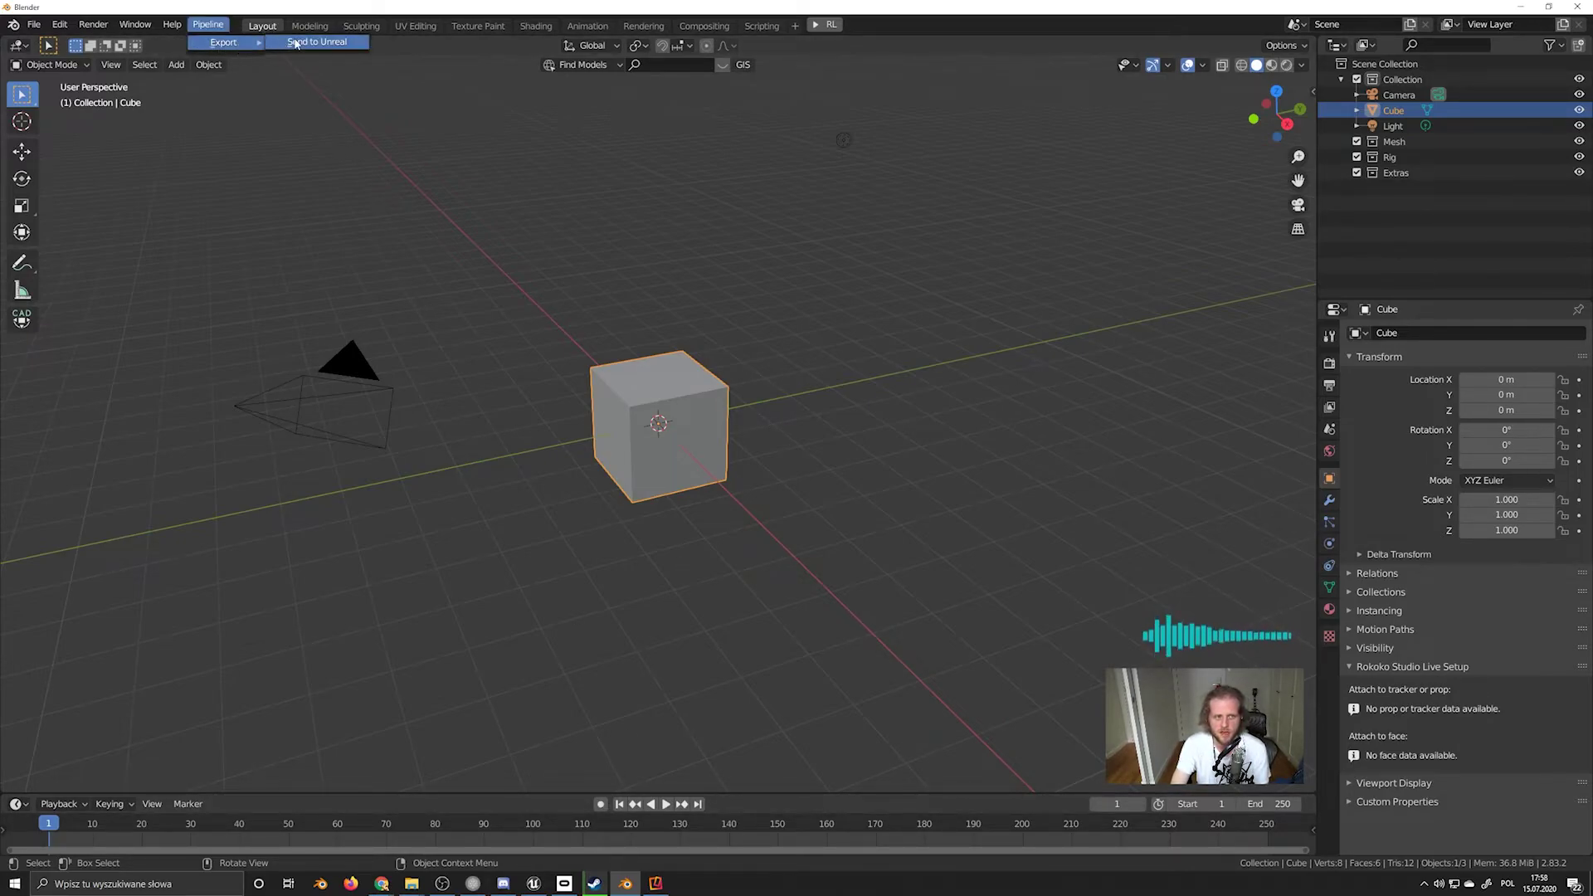
left_click(321, 43)
Search the add-on preferences for "send", inspect the Send to Unreal add-on's details and path settings, and close the preferences
left_click(91, 246)
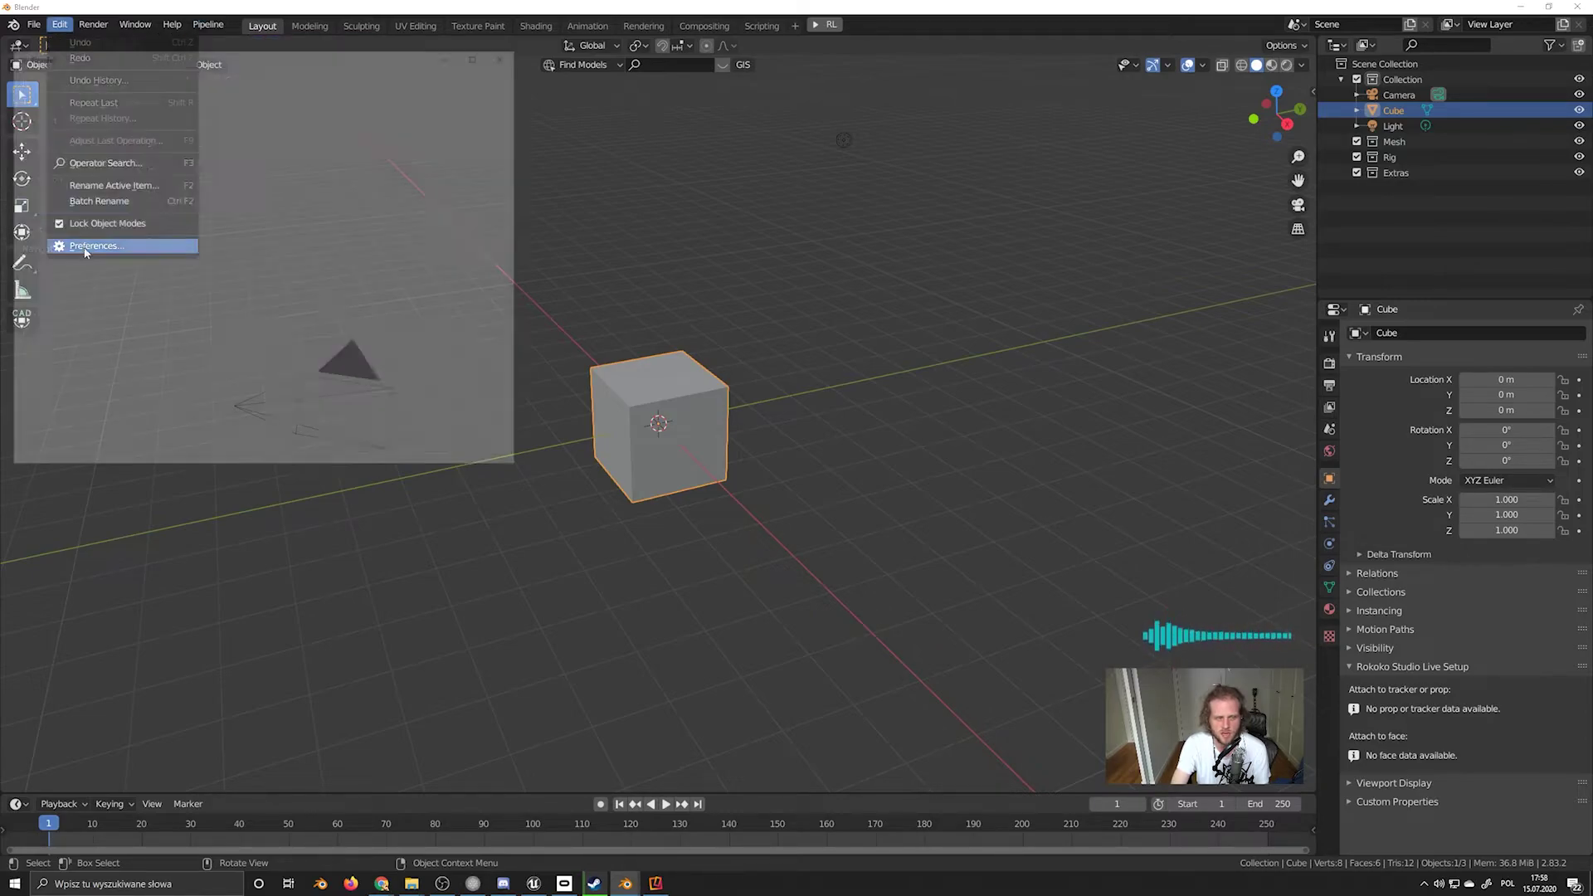
left_click(431, 98)
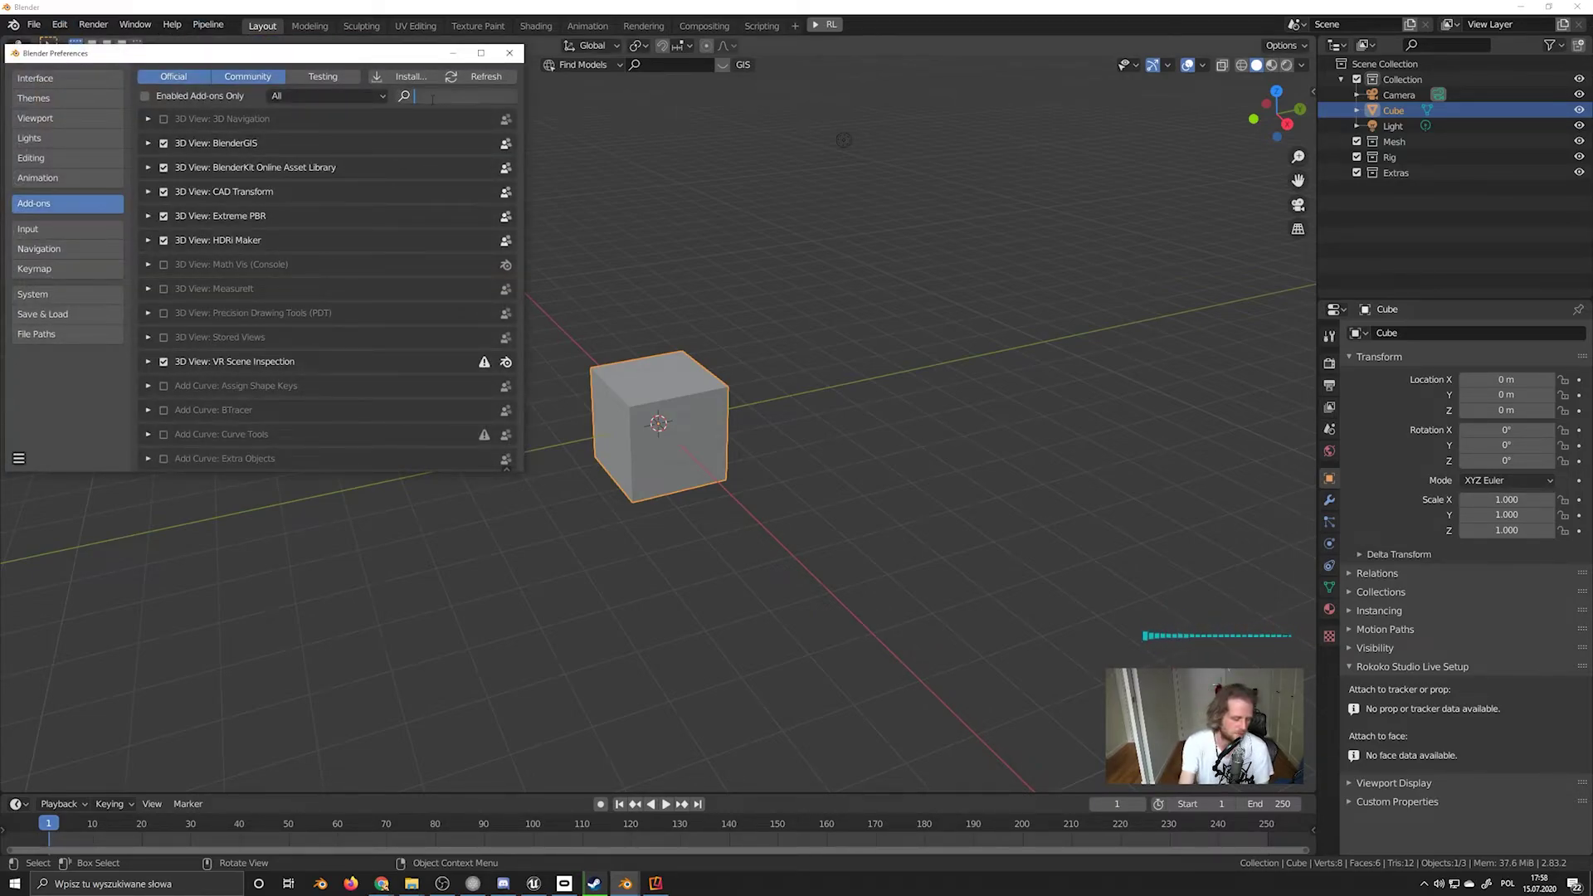
type("se")
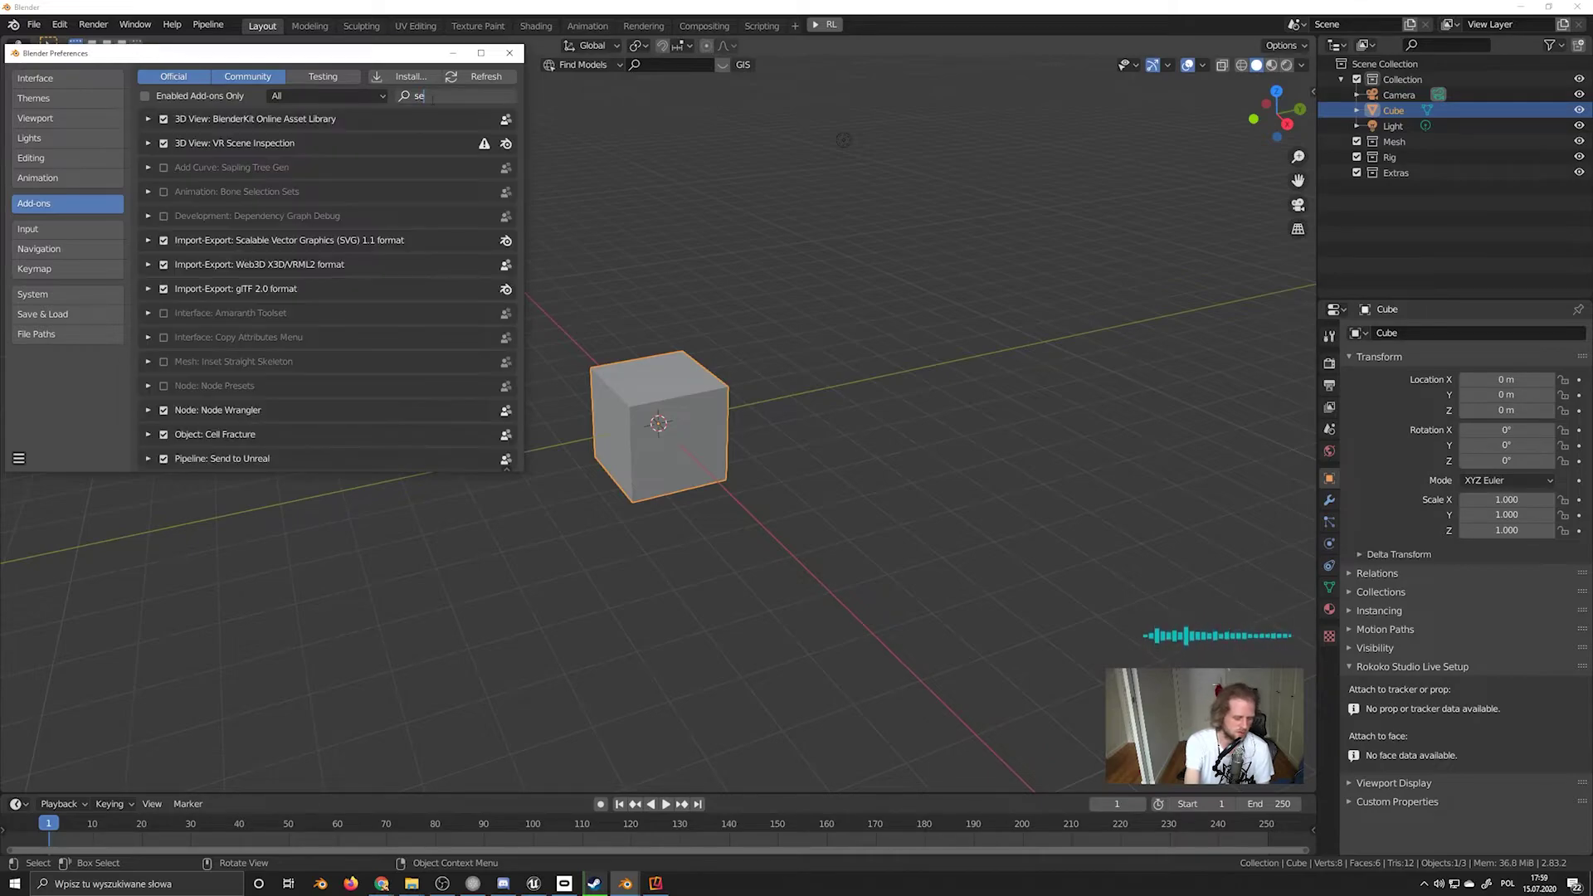
type("nd")
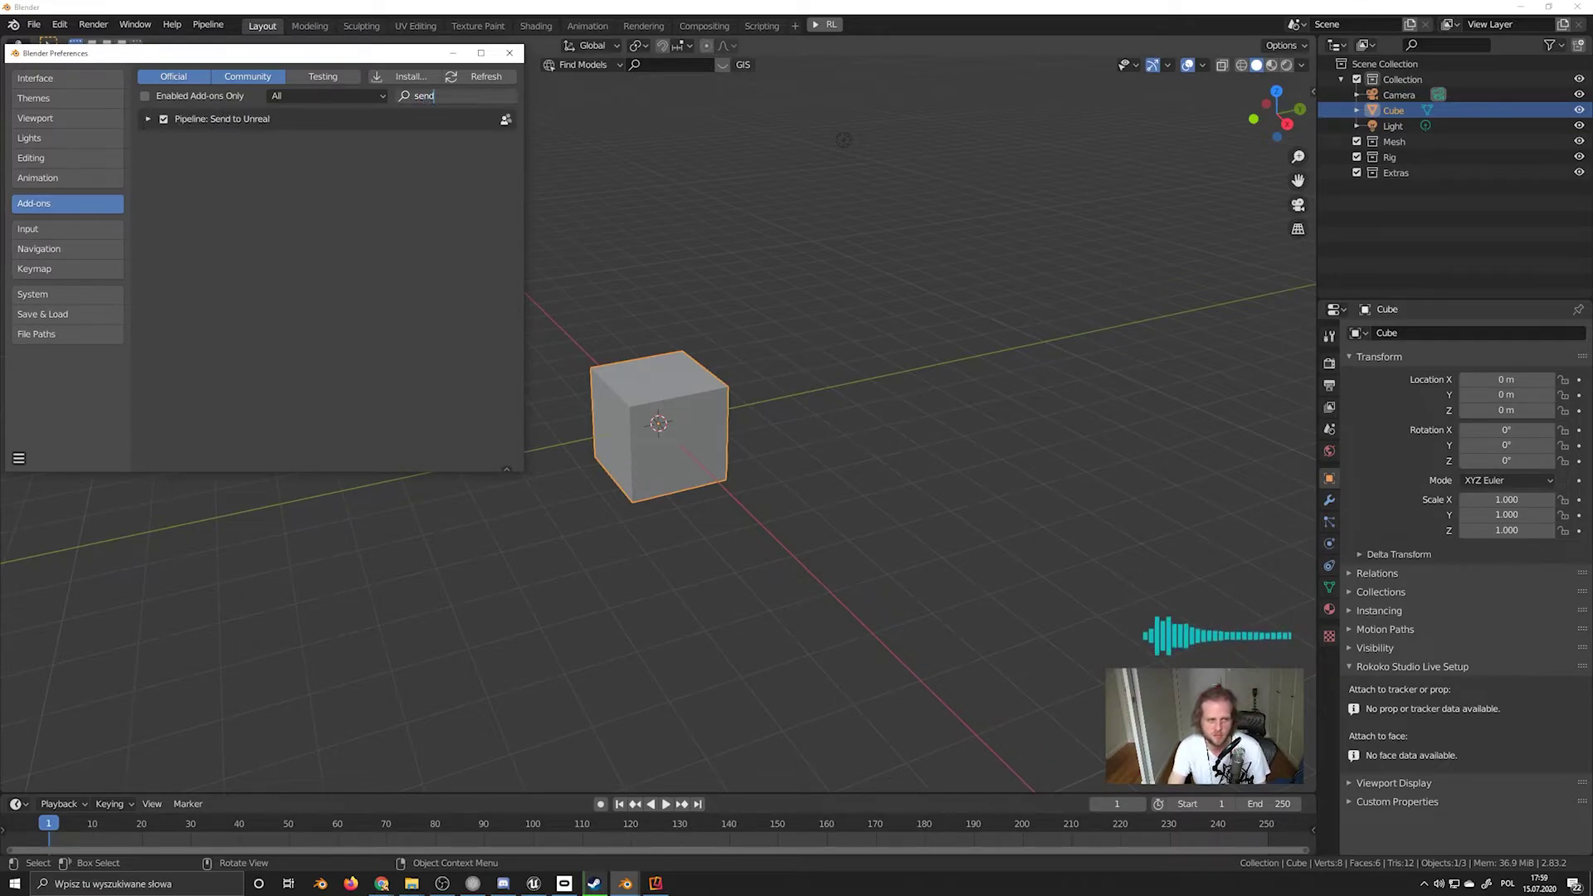
key("Return")
left_click(148, 119)
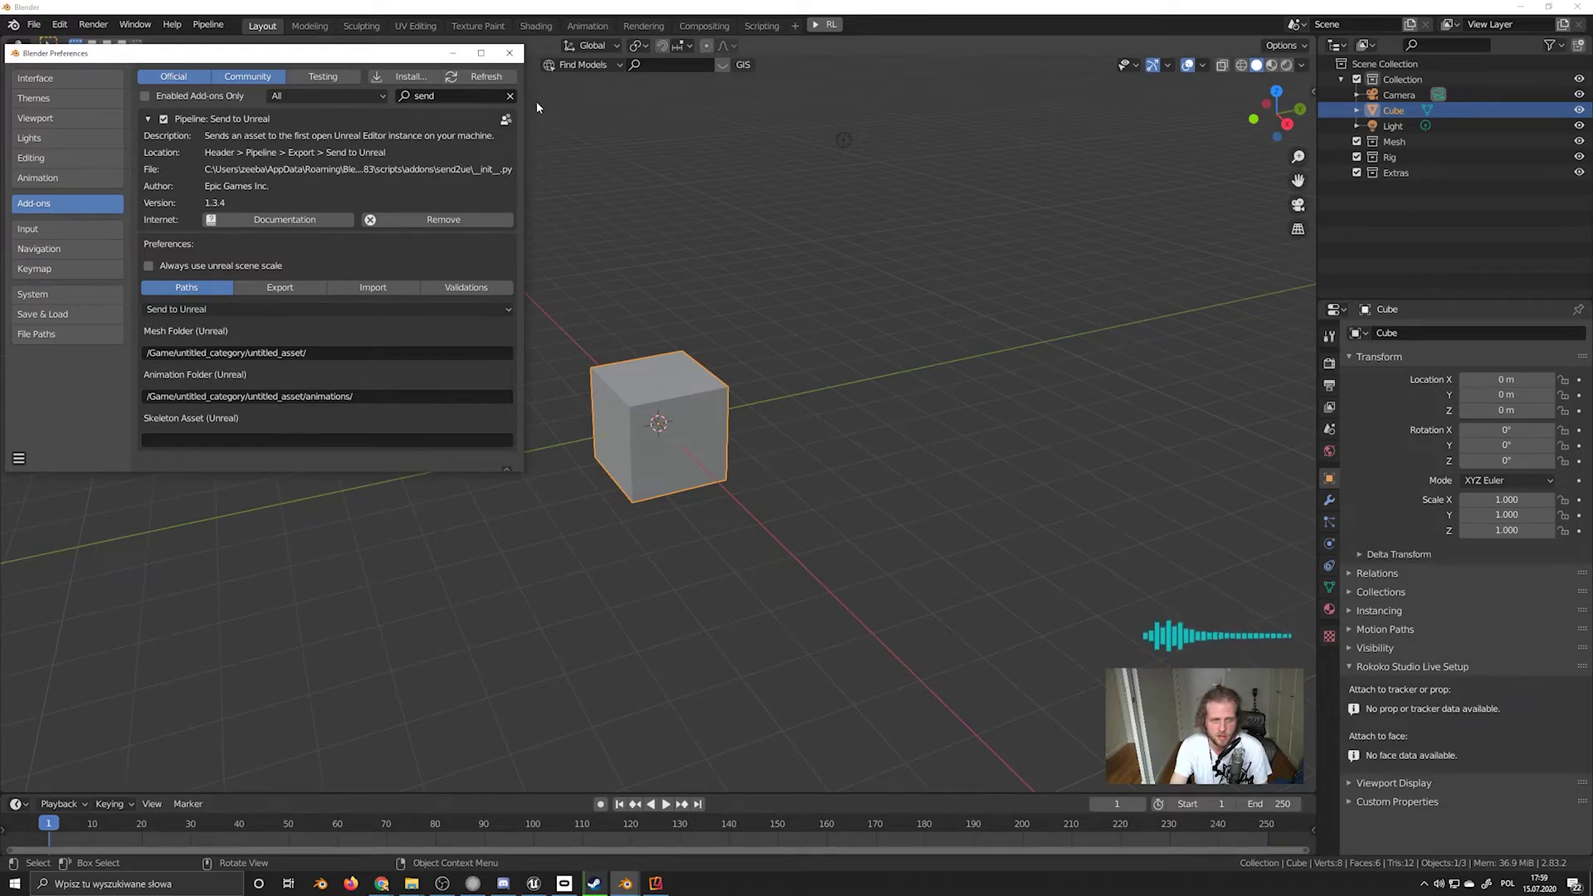
left_click(509, 52)
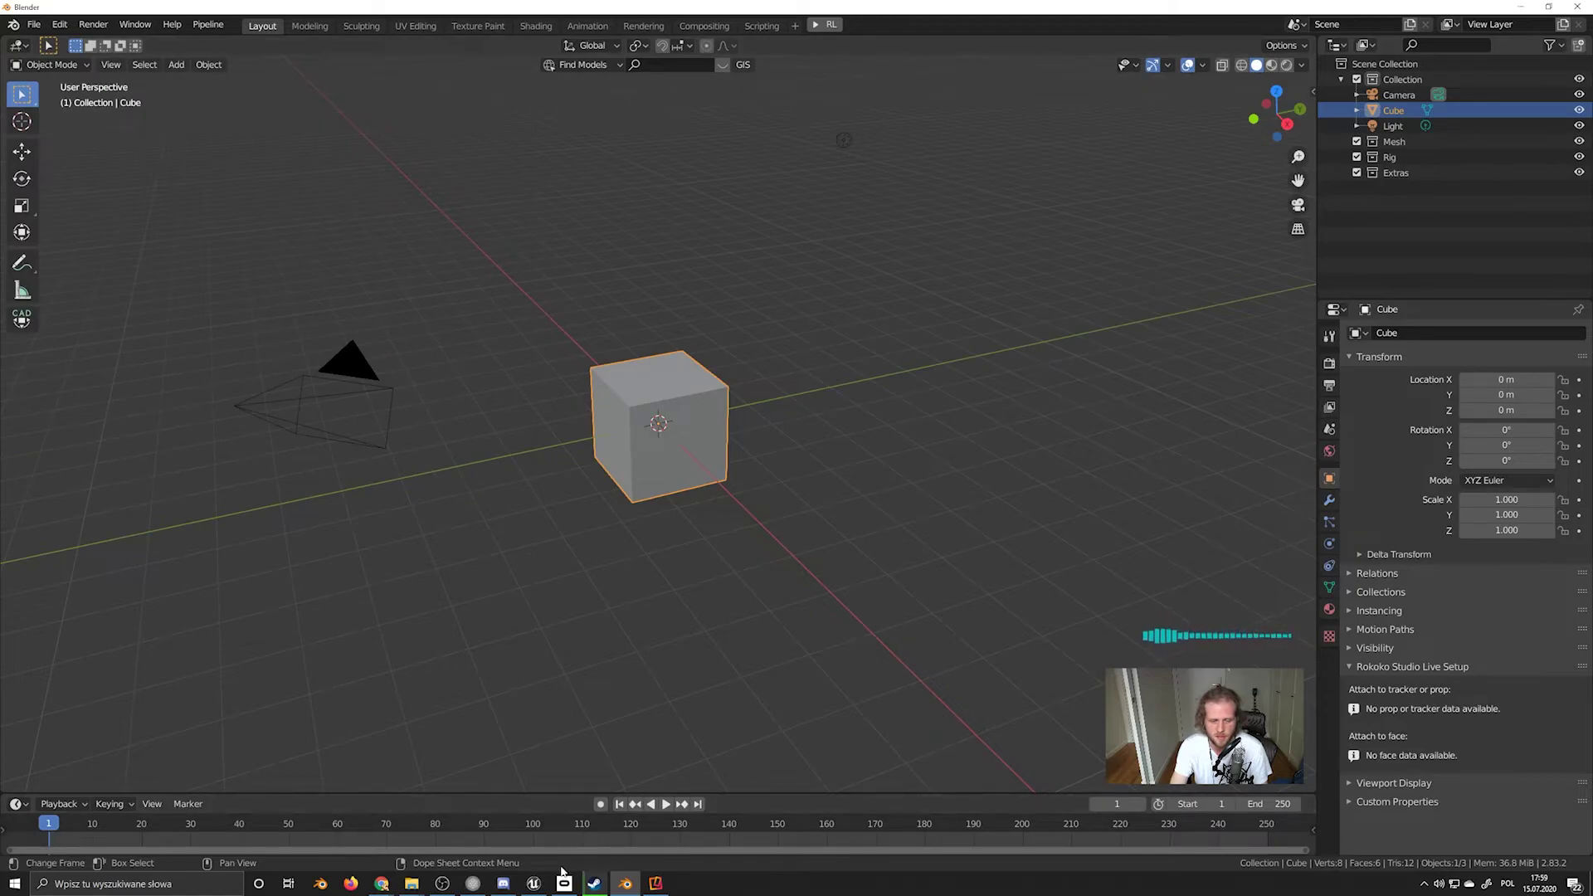
left_click(534, 882)
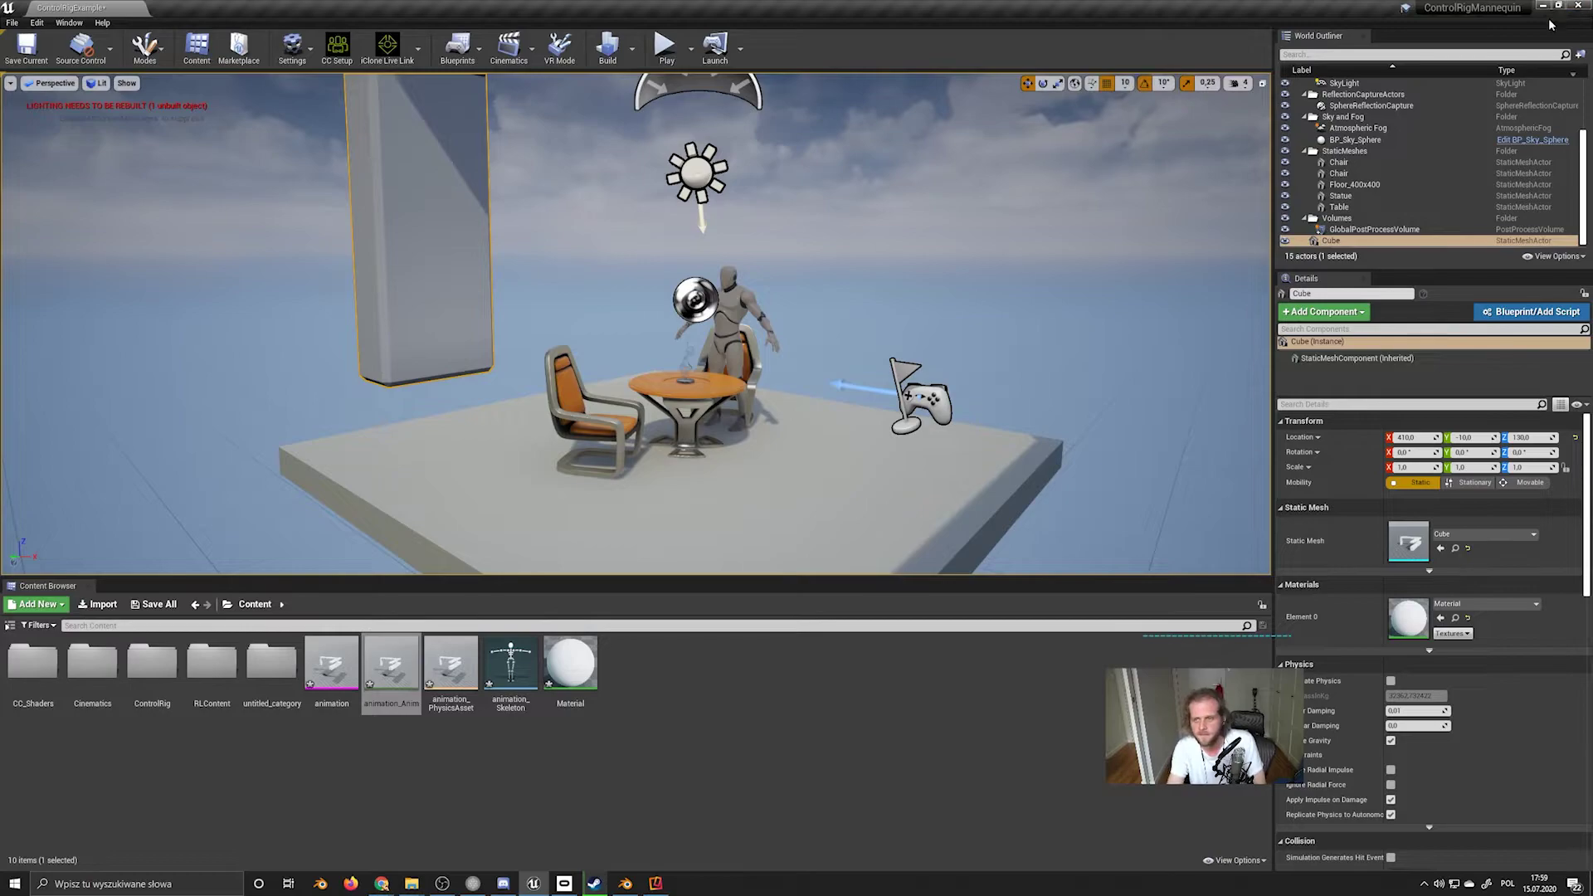
key("alt+Tab")
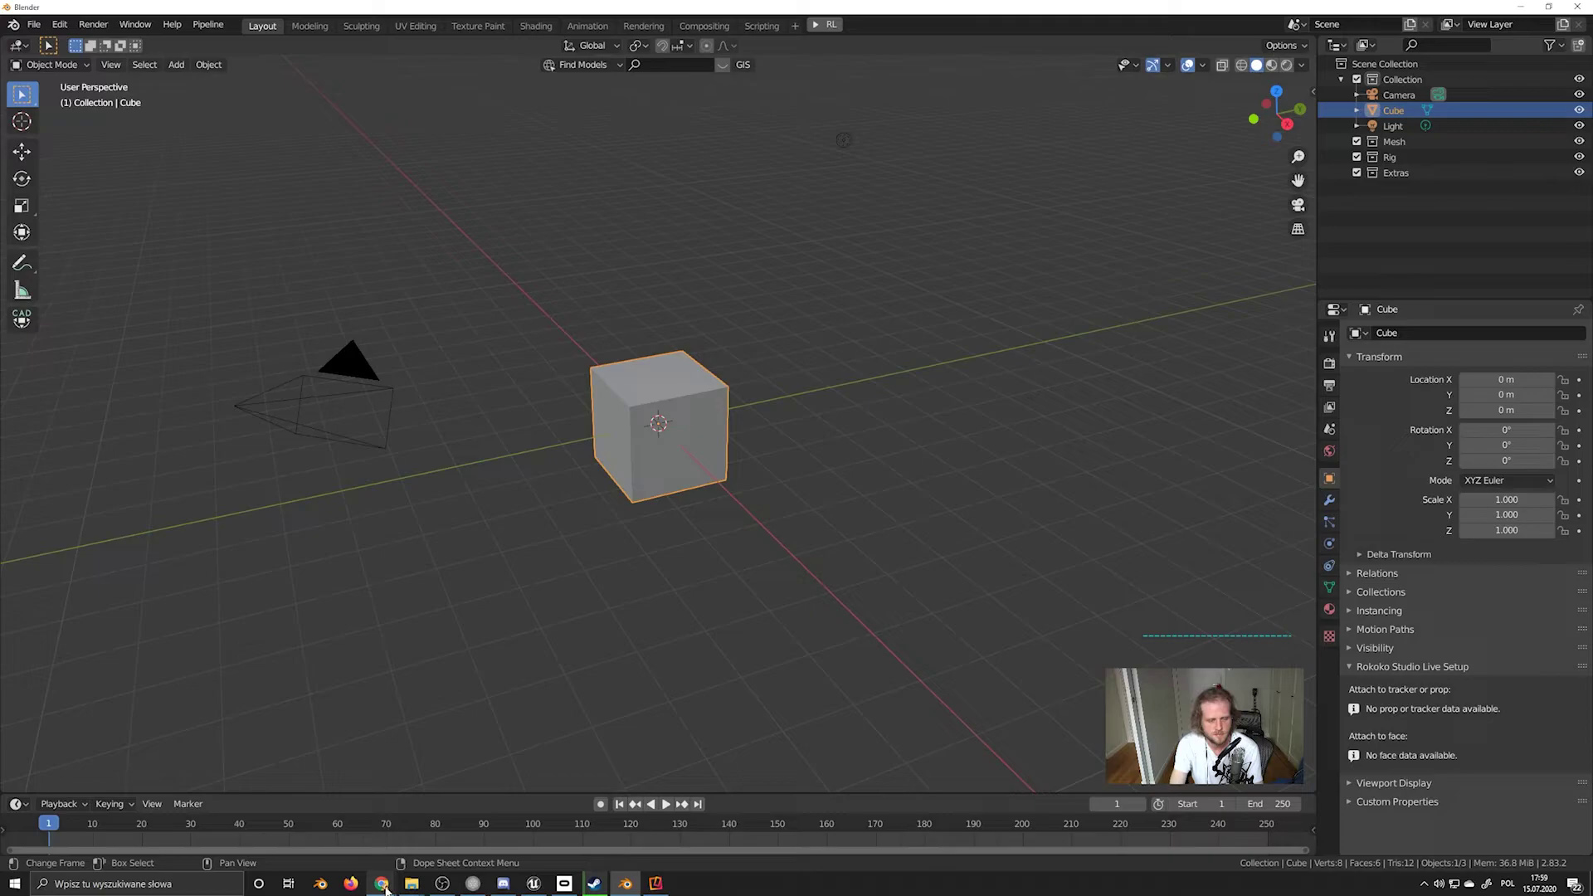
mouse_move(384, 889)
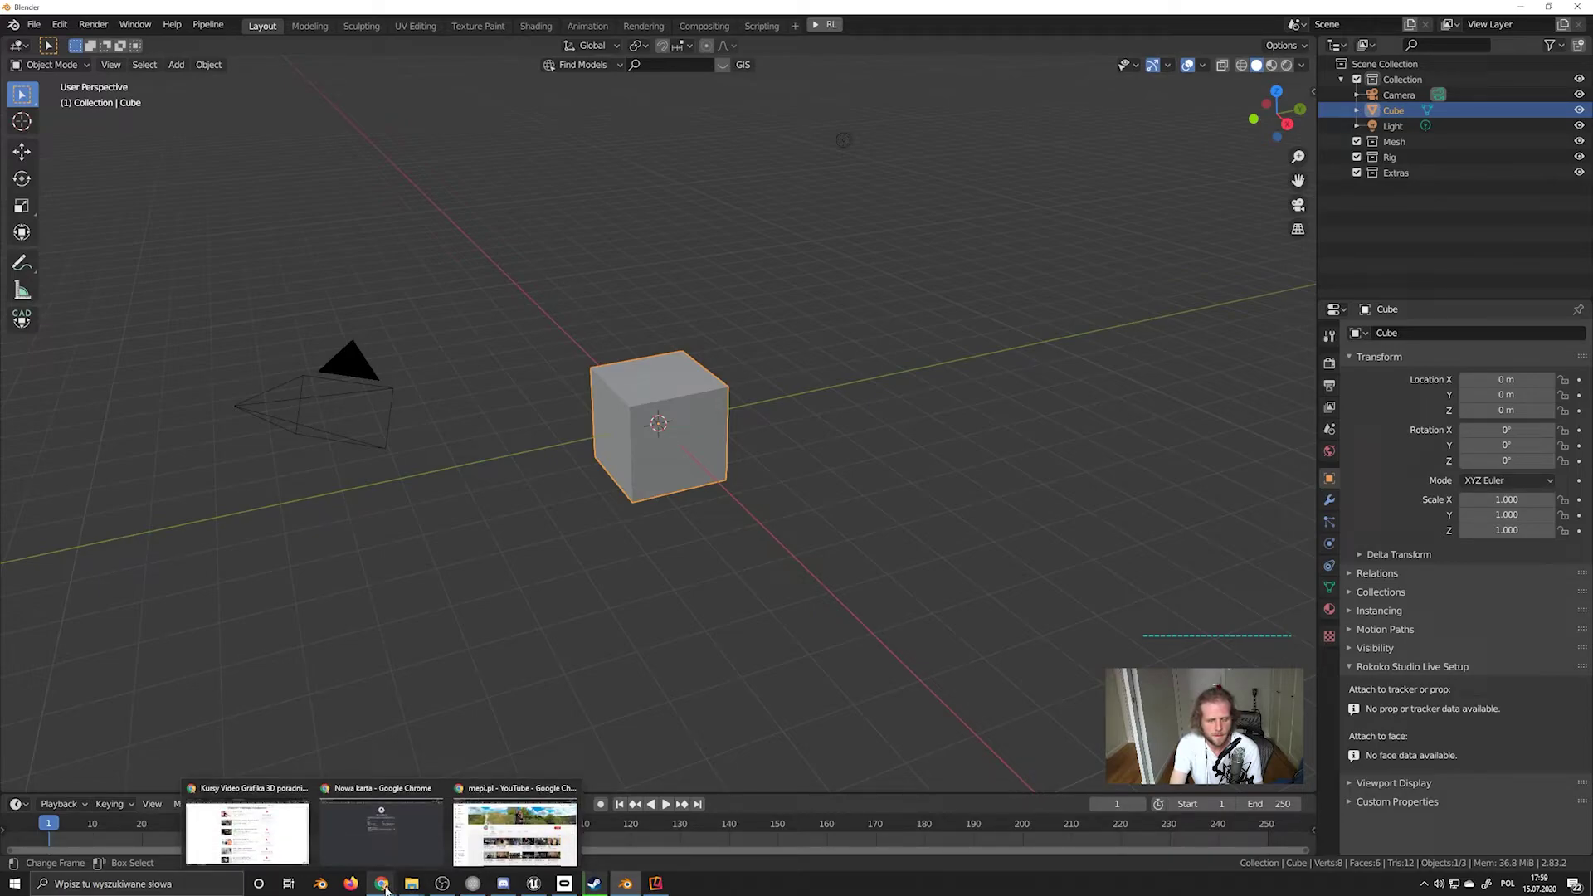
left_click(629, 726)
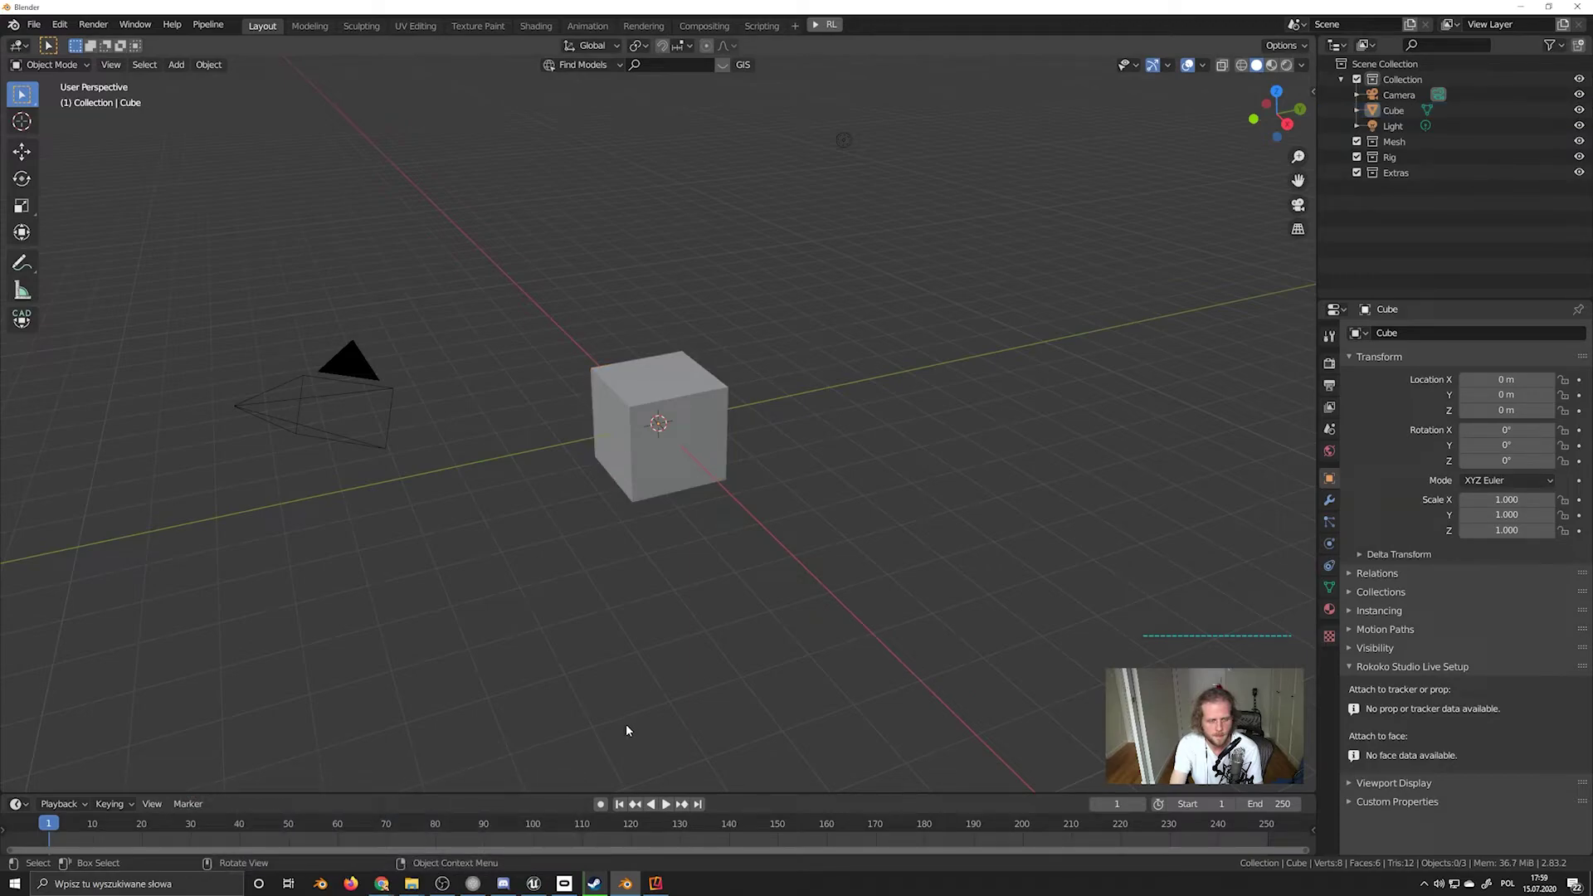
Show the 3D viewport's sidebar, then select and deselect the default cube
left_click(1313, 92)
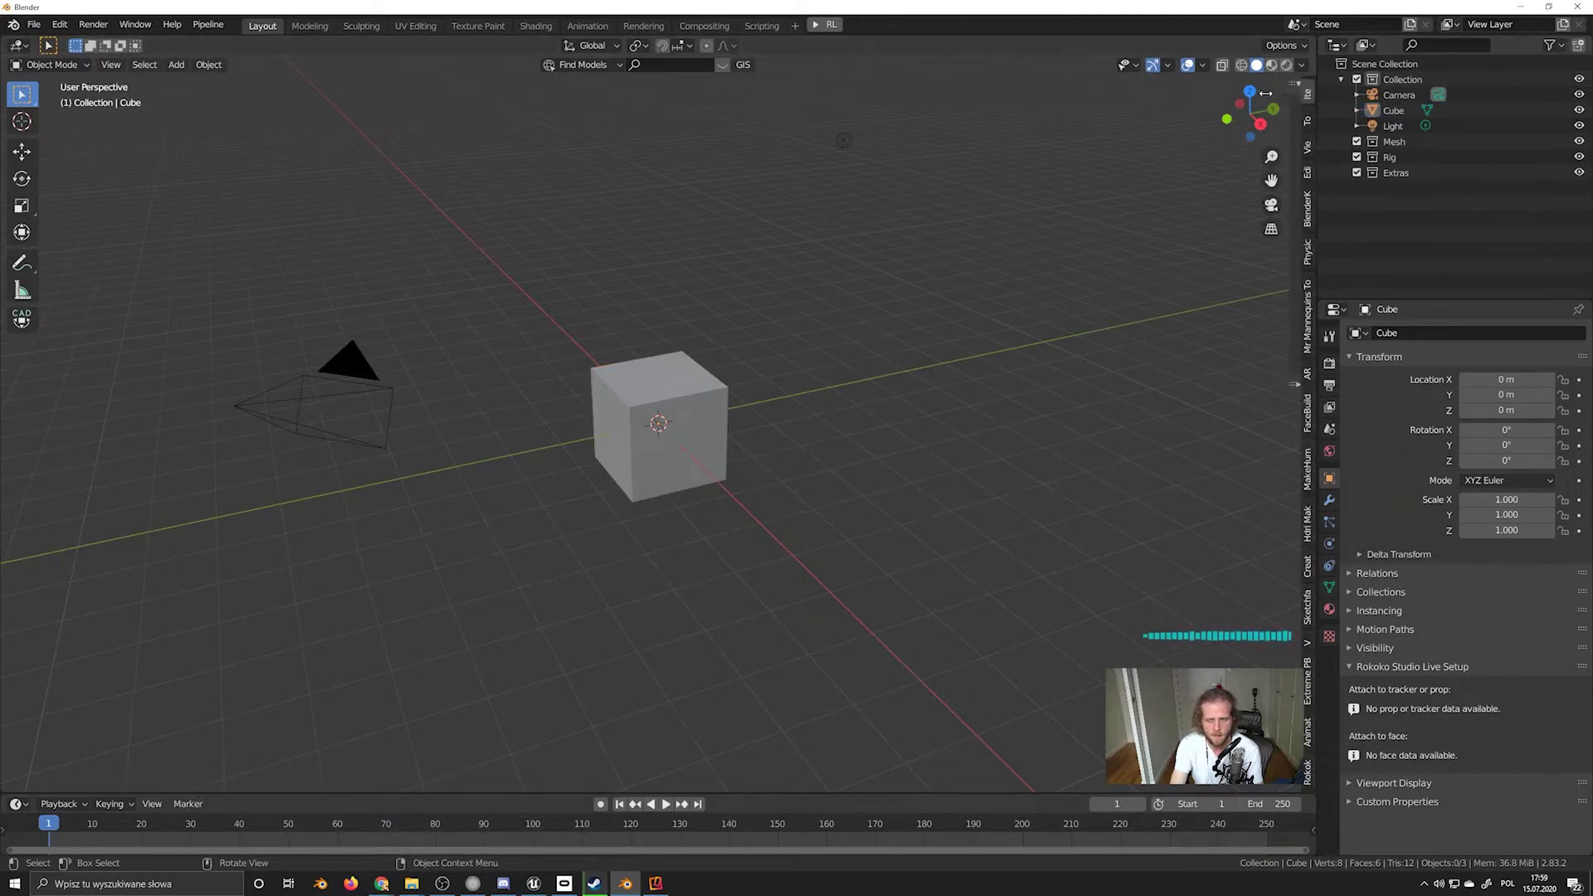
left_click_drag(1218, 94, 1248, 95)
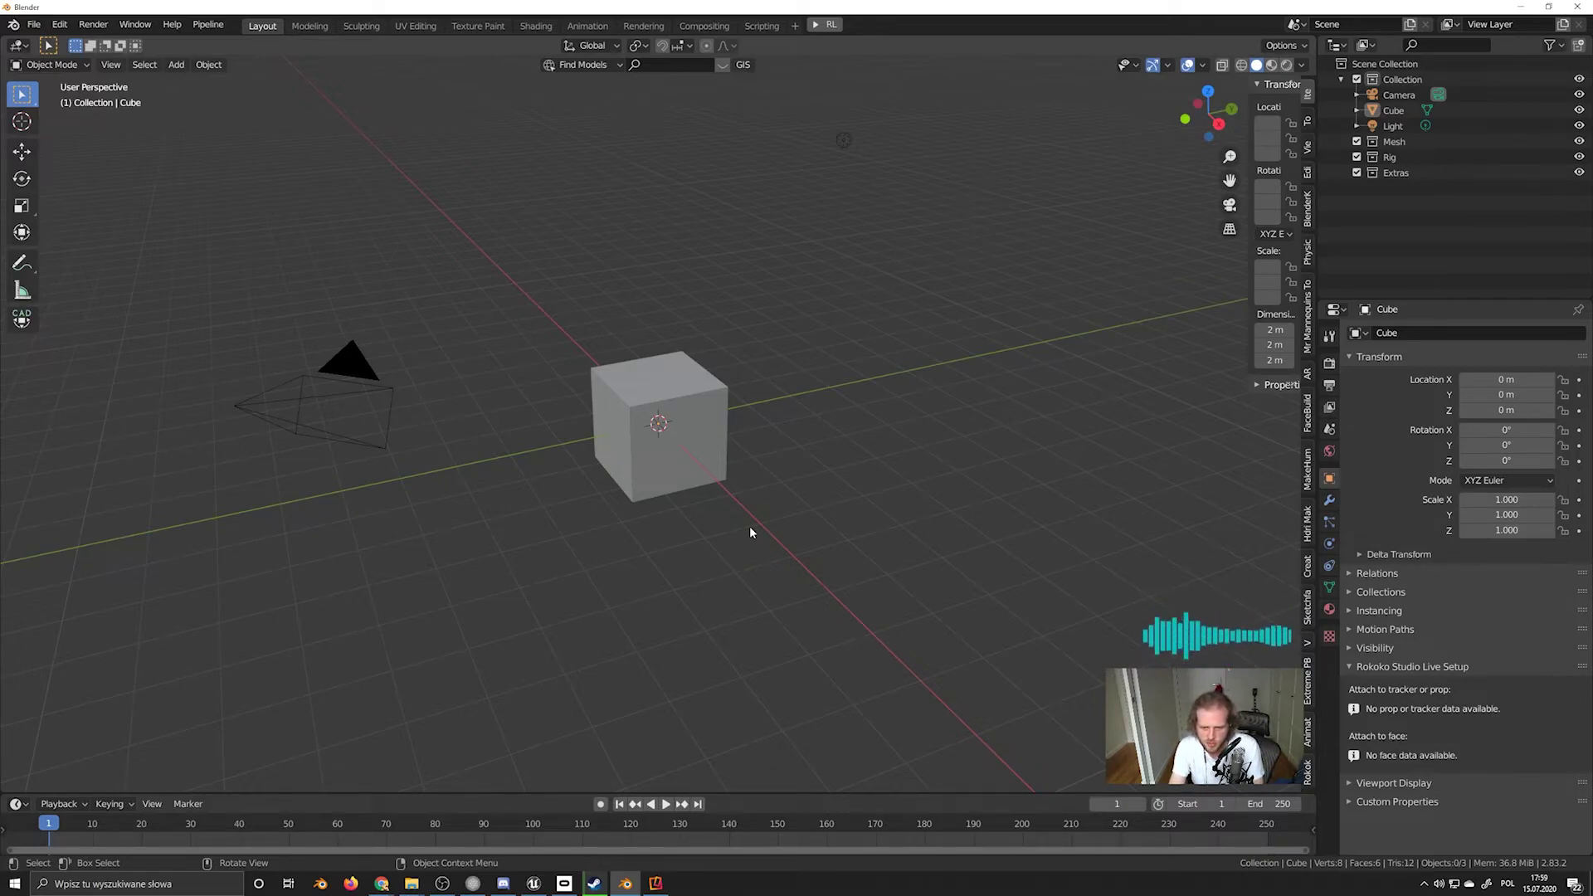
left_click(687, 464)
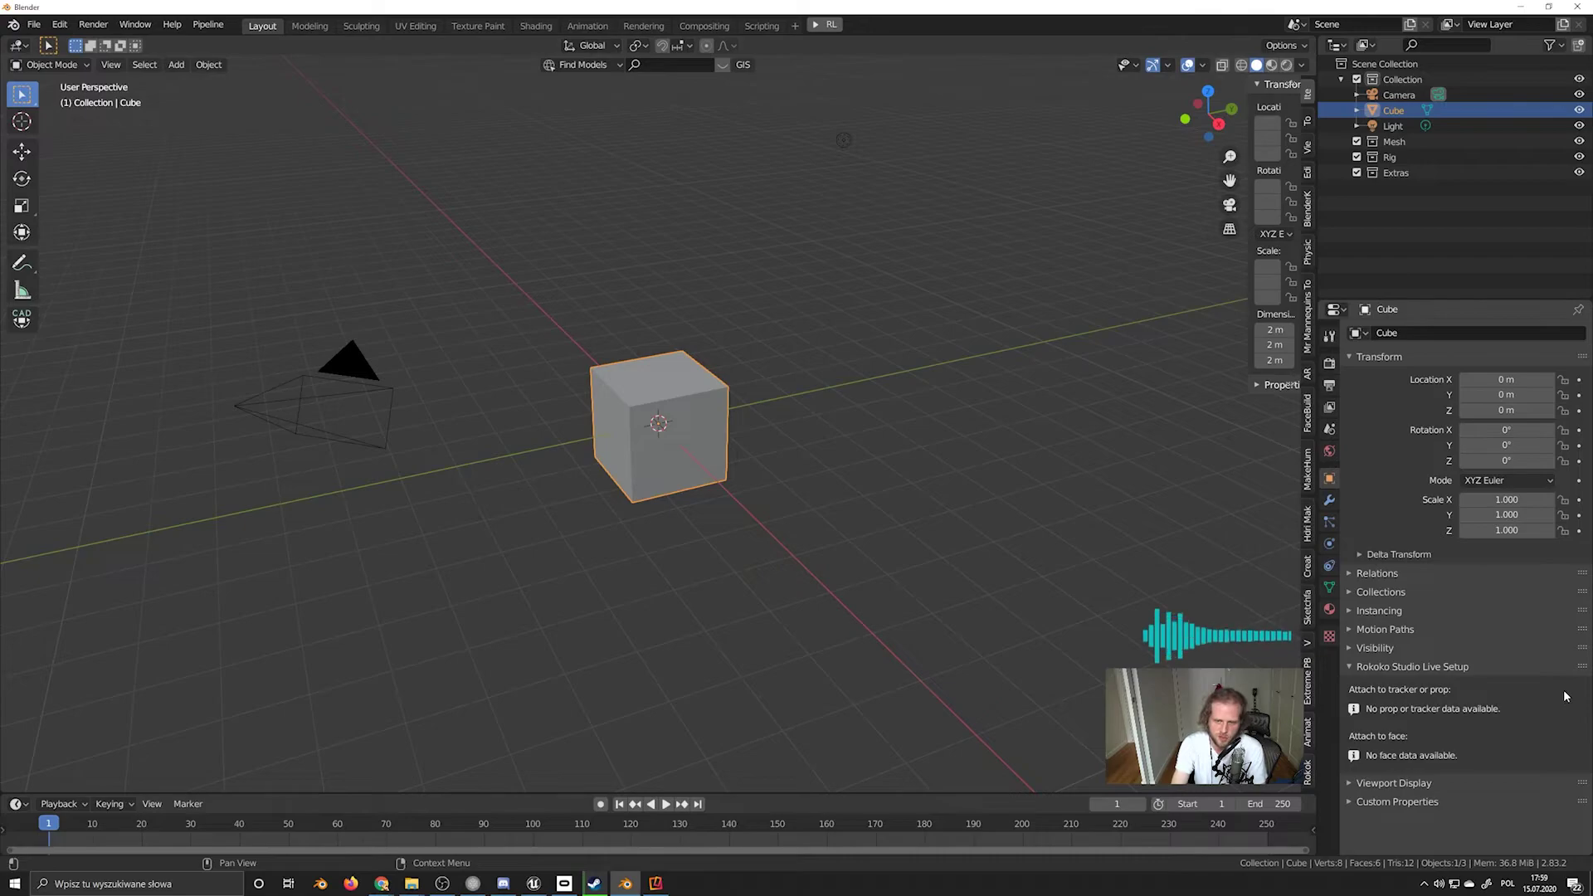
left_click(1057, 614)
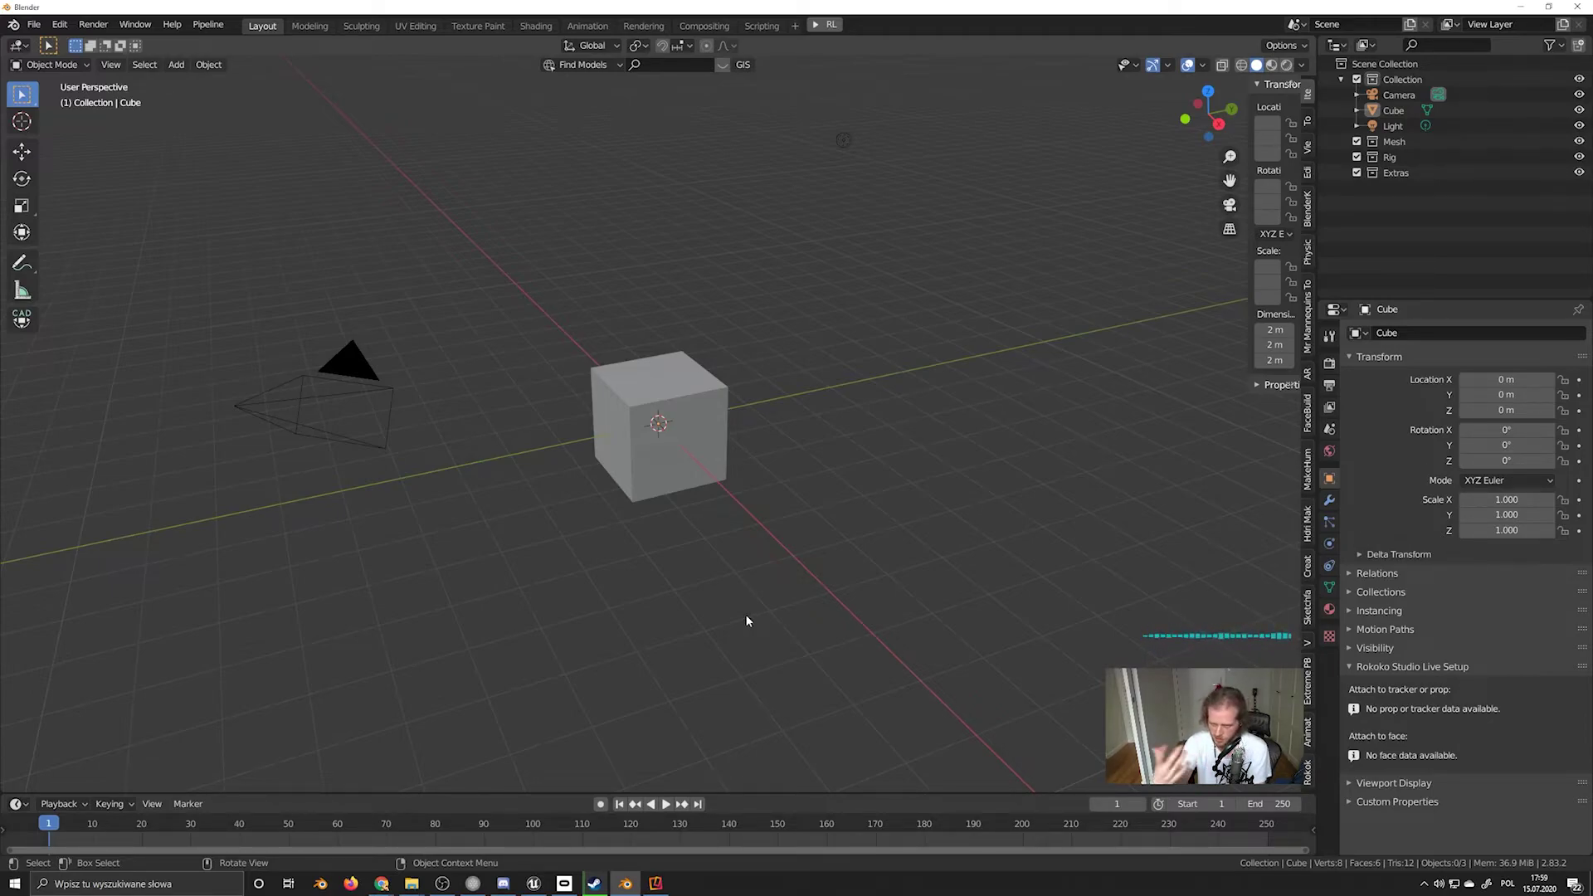
Revisit the Send to Unreal export option with no object selected
left_click(208, 24)
mouse_move(249, 44)
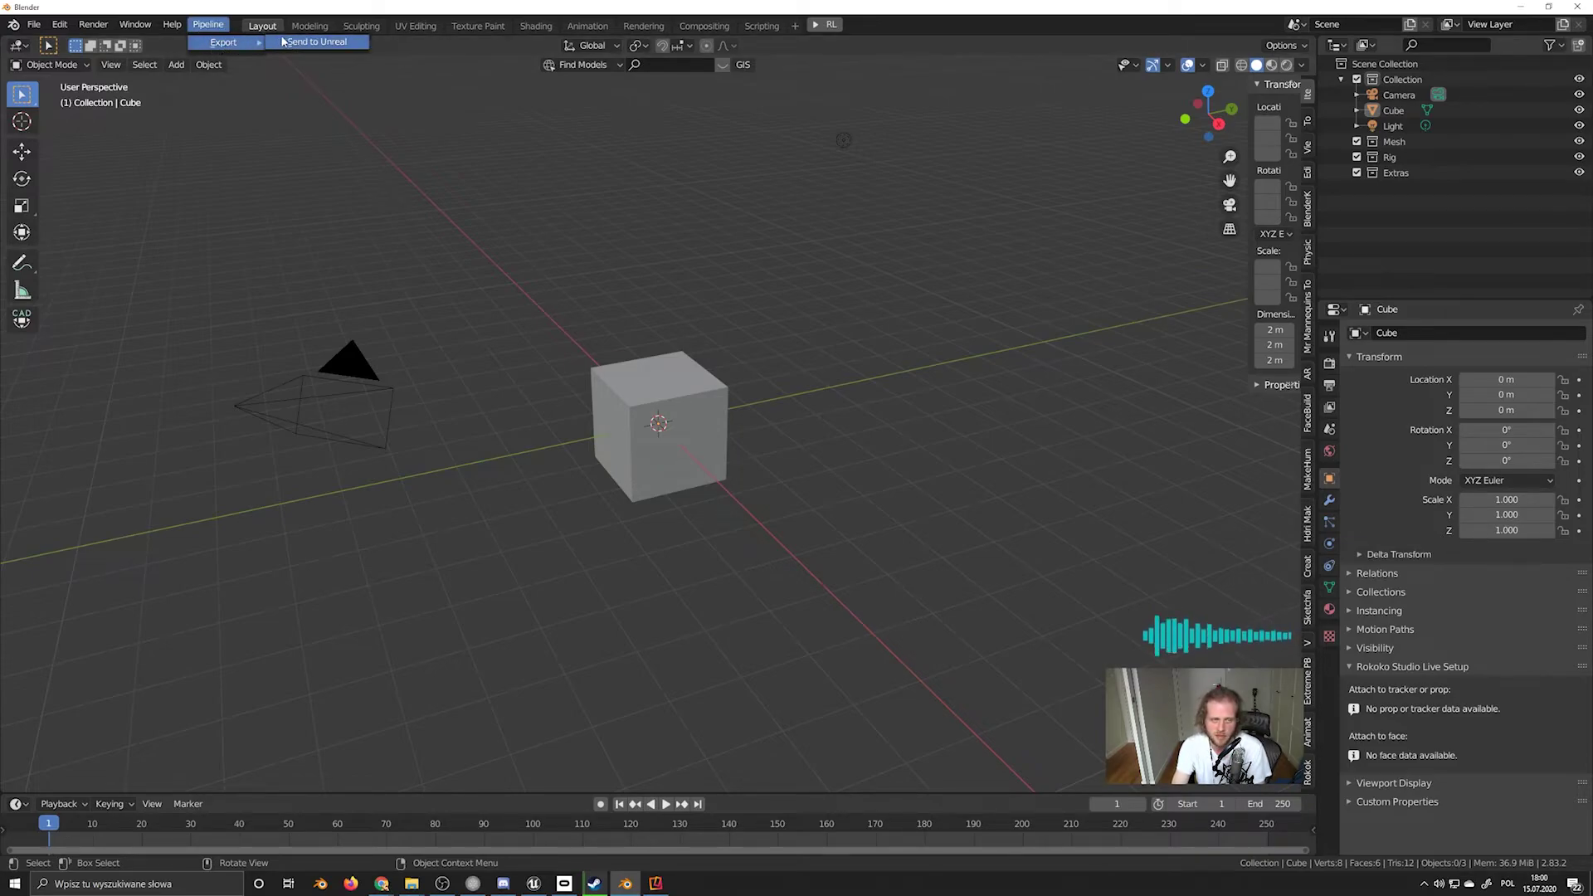
left_click(317, 42)
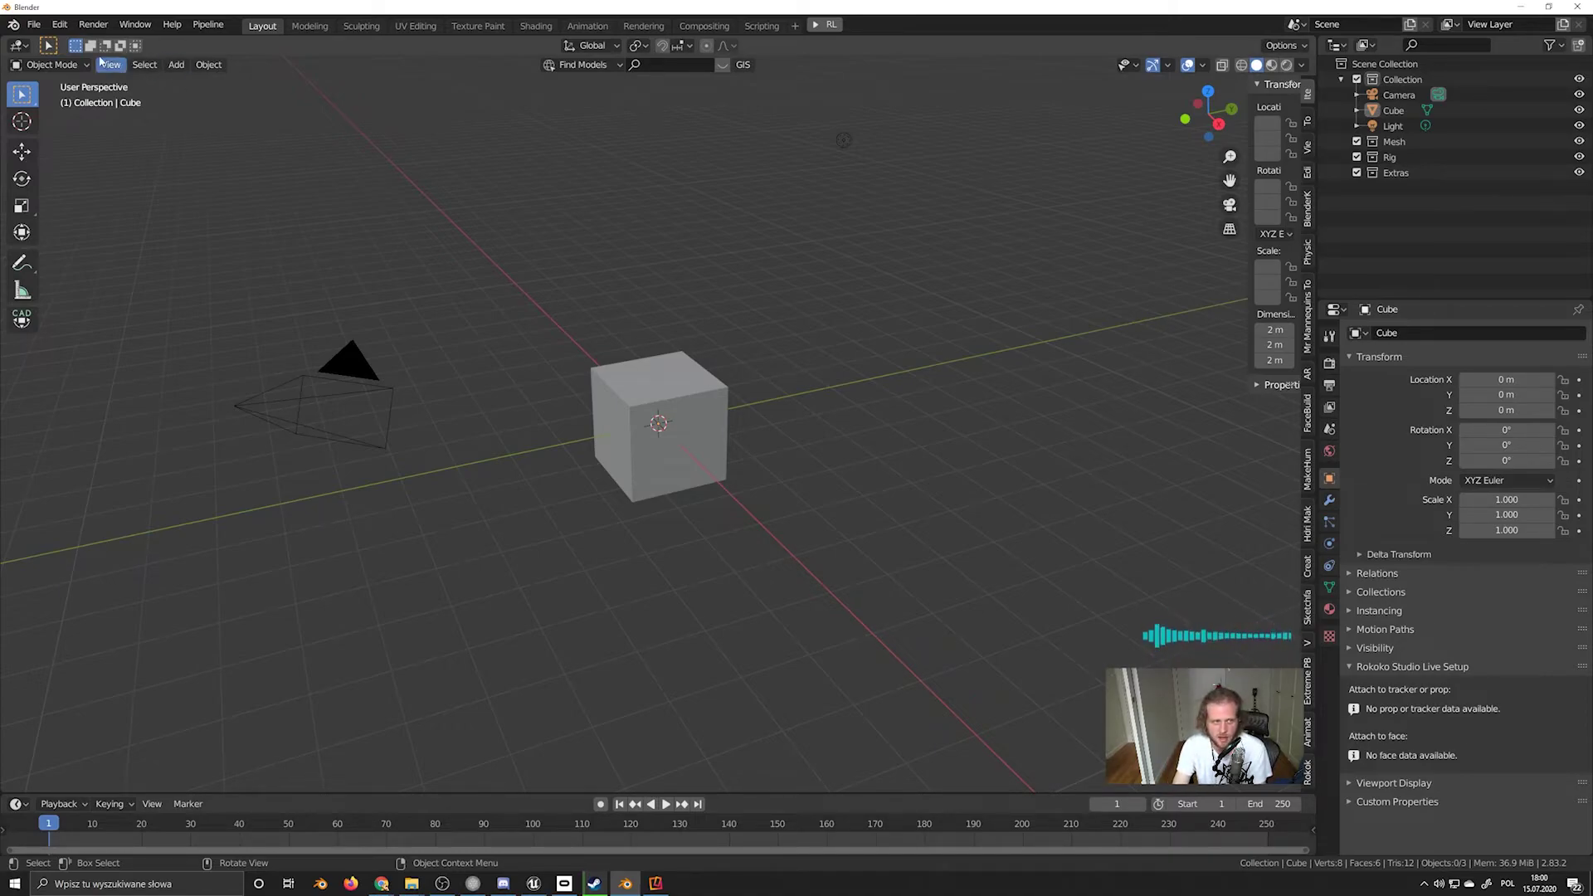
Open the recent file animation_mixamo.blend in place of the default cube scene
left_click(33, 24)
mouse_move(63, 74)
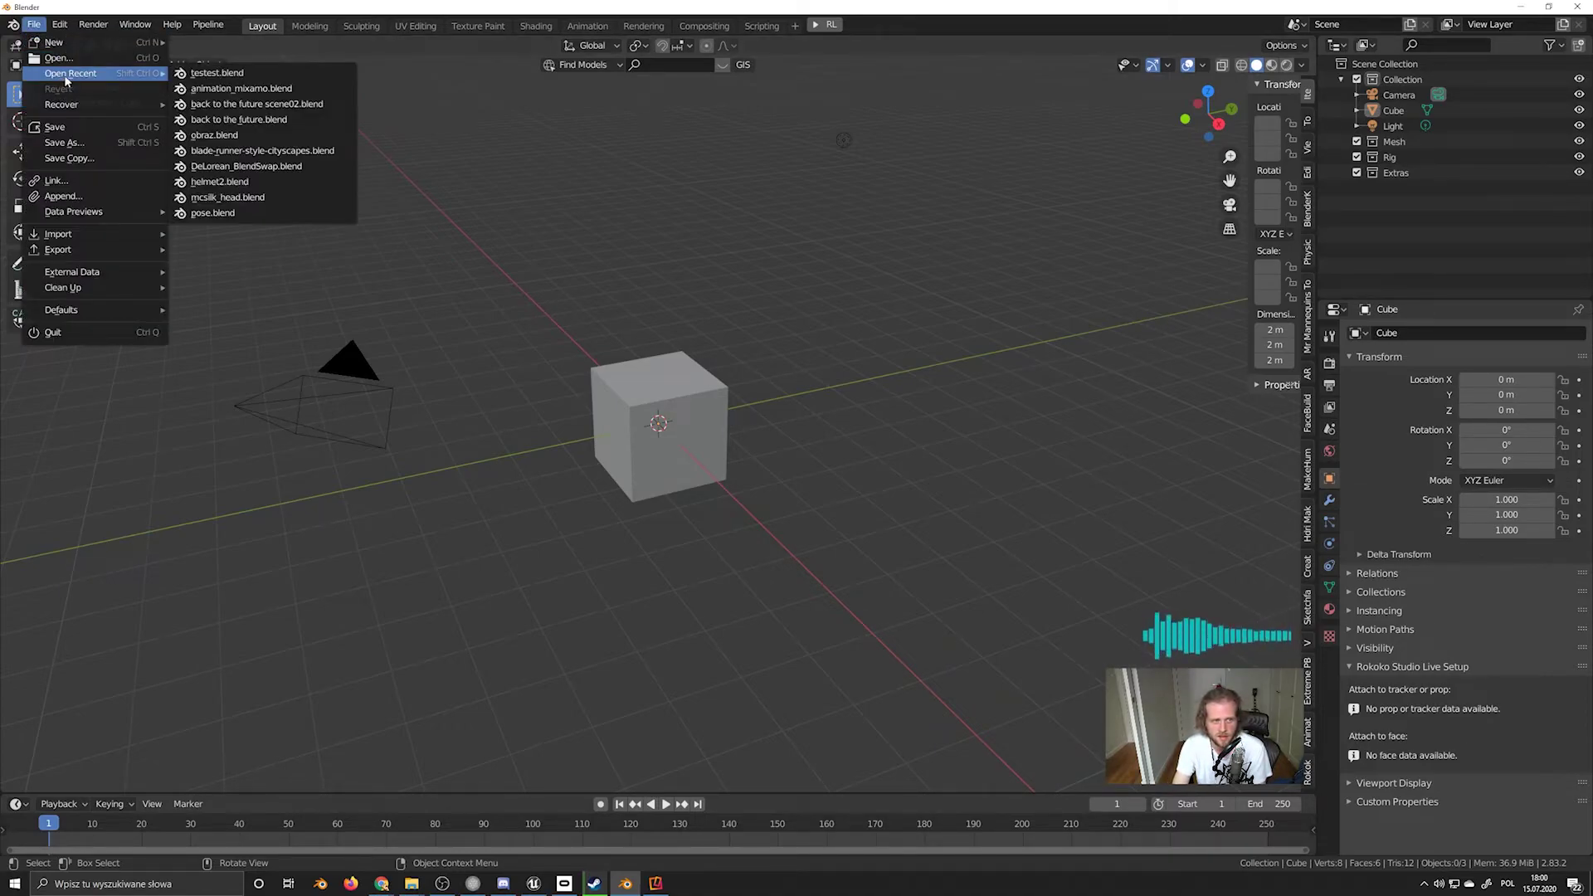
left_click(295, 90)
left_click(821, 470)
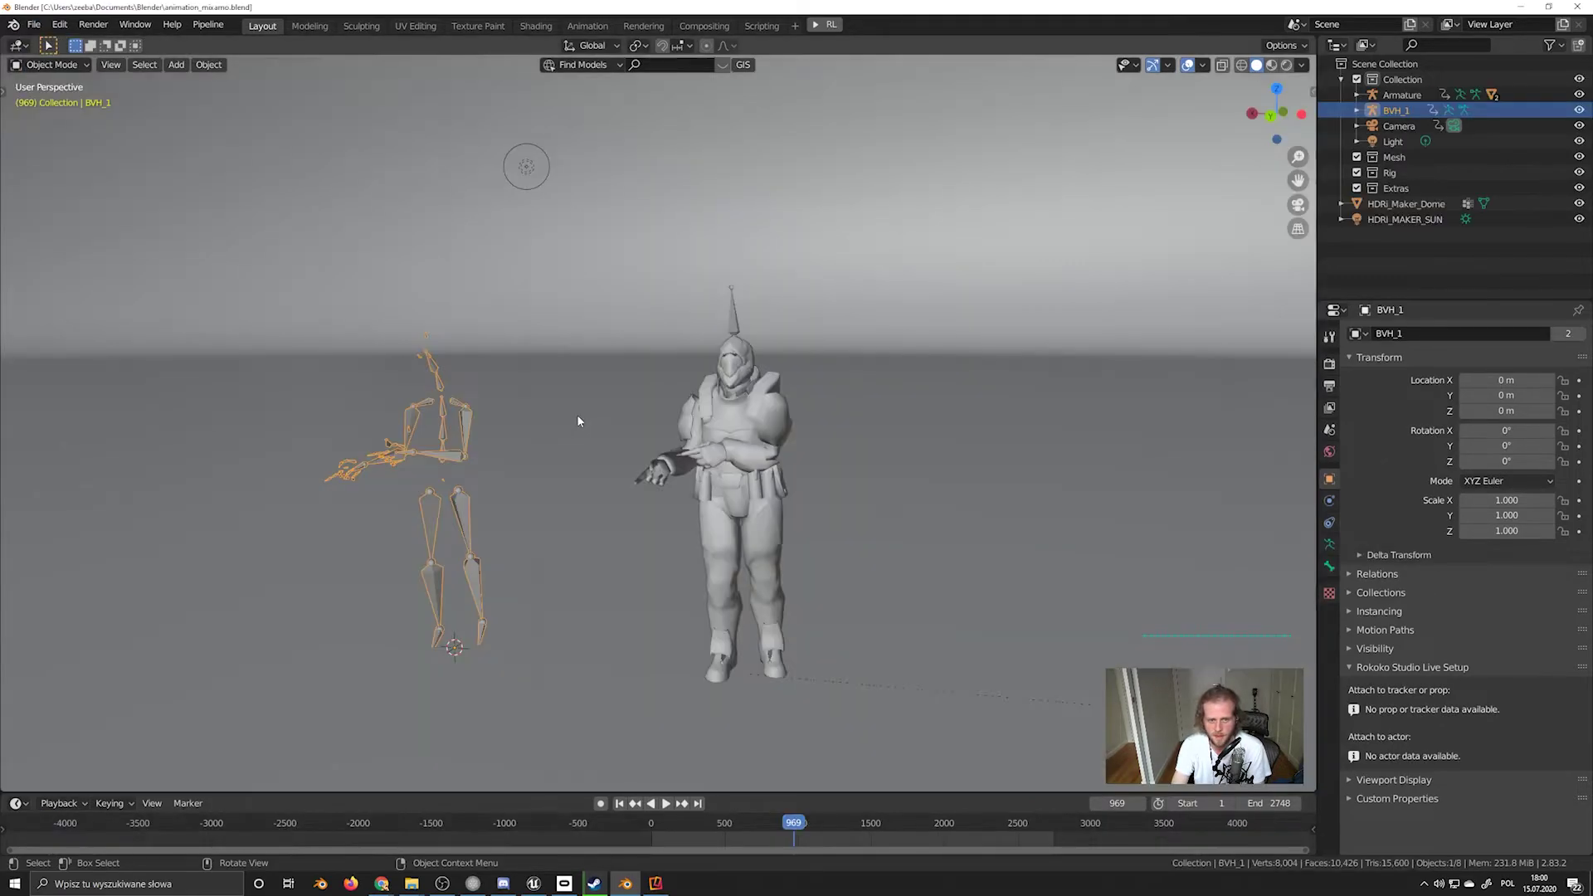
Move the animation to frame 1376 and display the armored character close up in rendered shading
middle_click_drag(674, 692, 604, 594, "ctrl")
left_click_drag(751, 834, 853, 835)
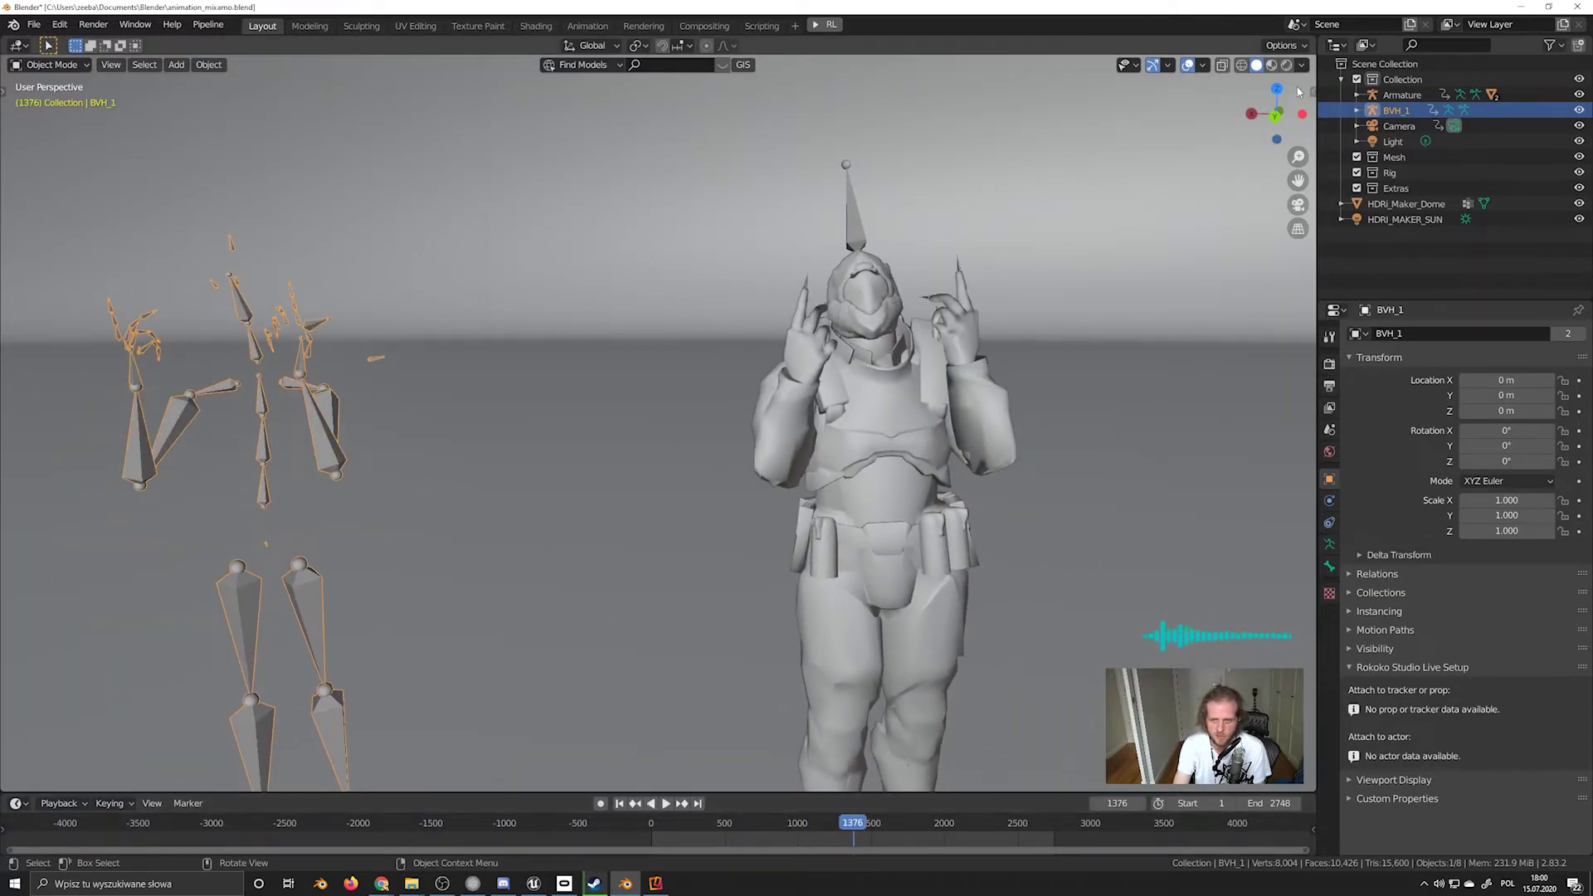
key("z")
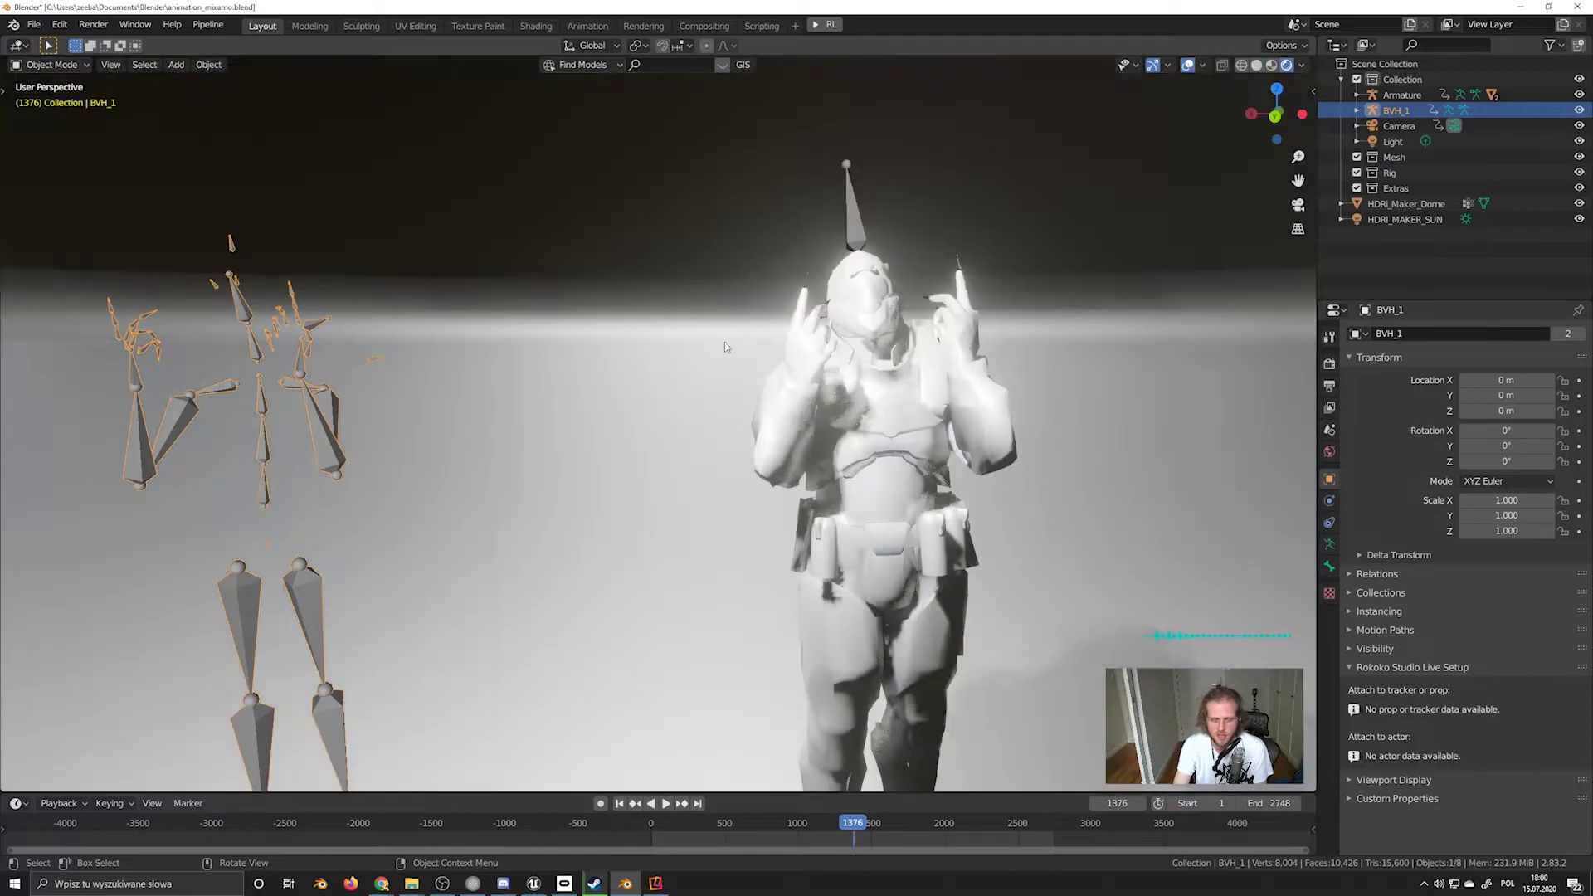
middle_click_drag(794, 434, 799, 386)
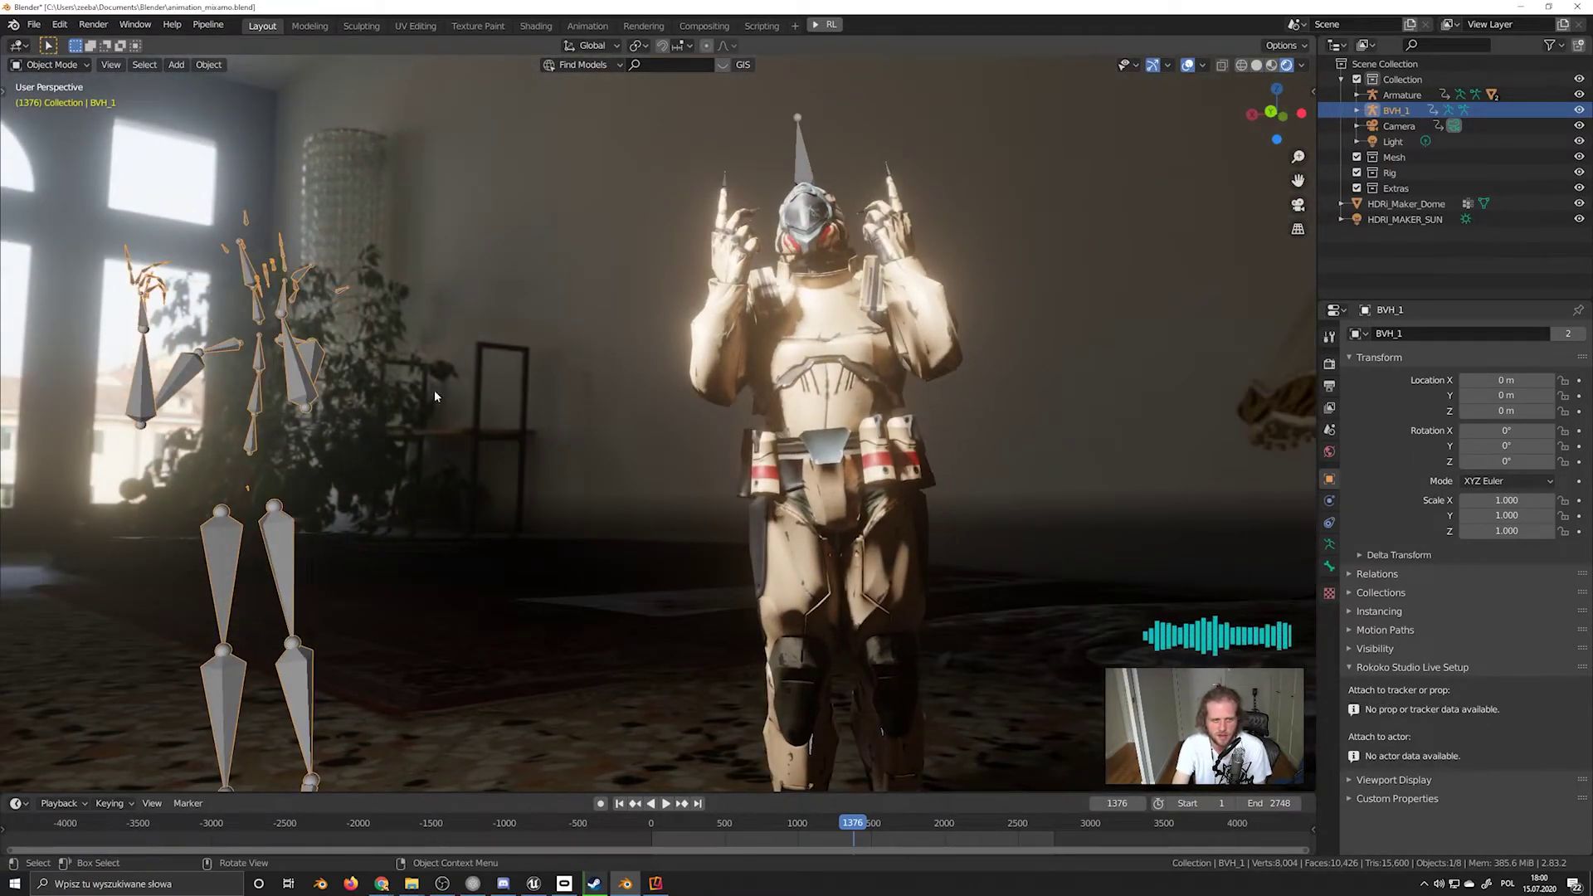
Start a new default cube scene, discarding the unsaved changes to the animation_mixamo file
middle_click_drag(558, 456, 664, 504)
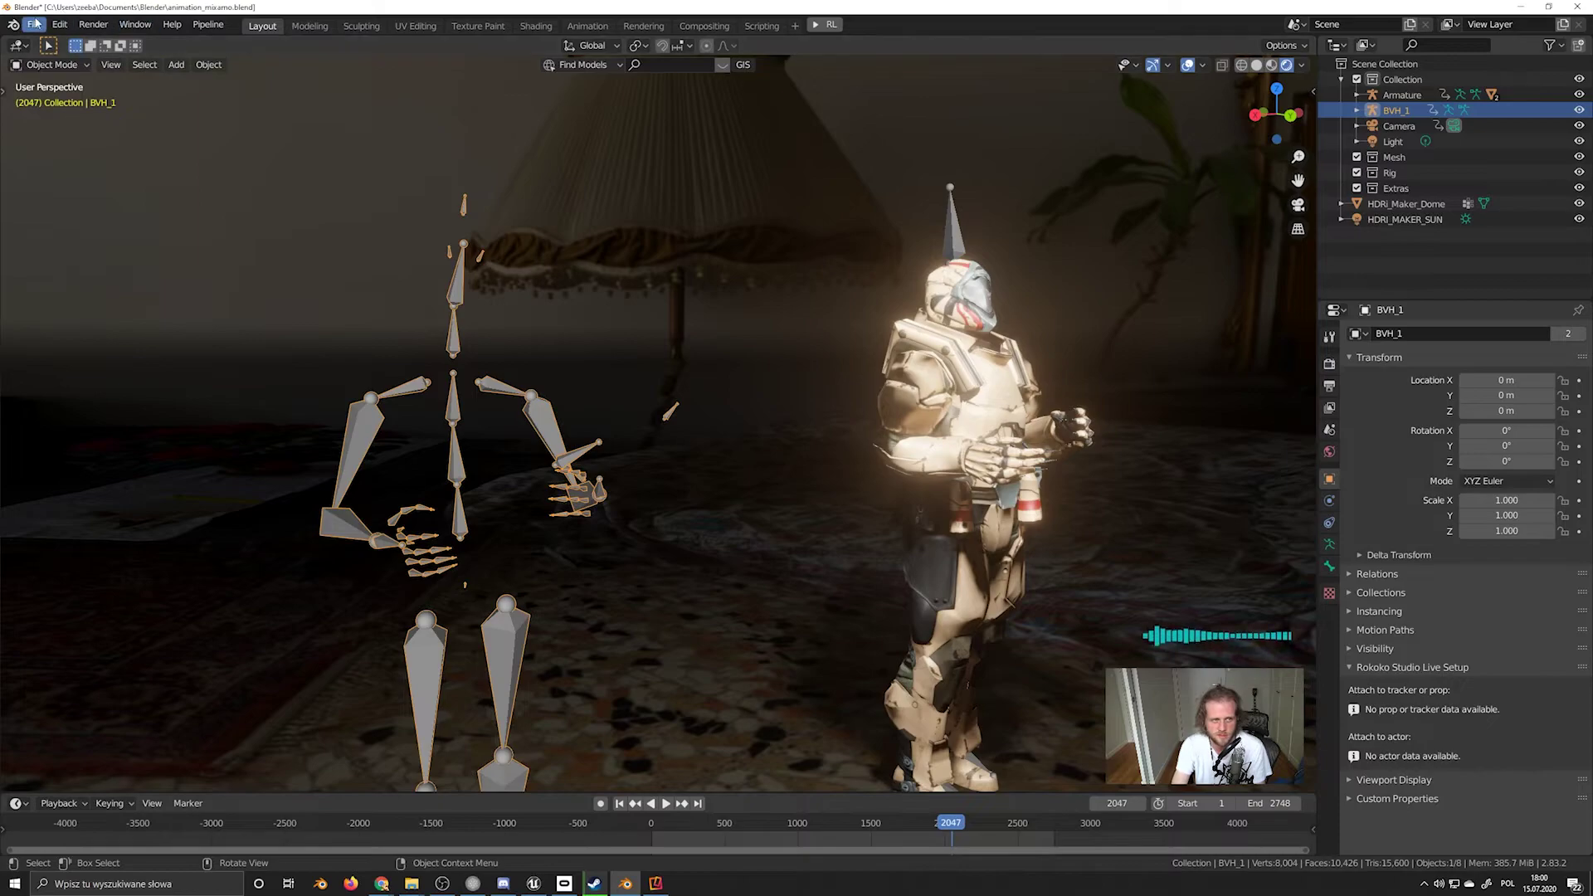
left_click(36, 23)
mouse_move(66, 39)
left_click(254, 53)
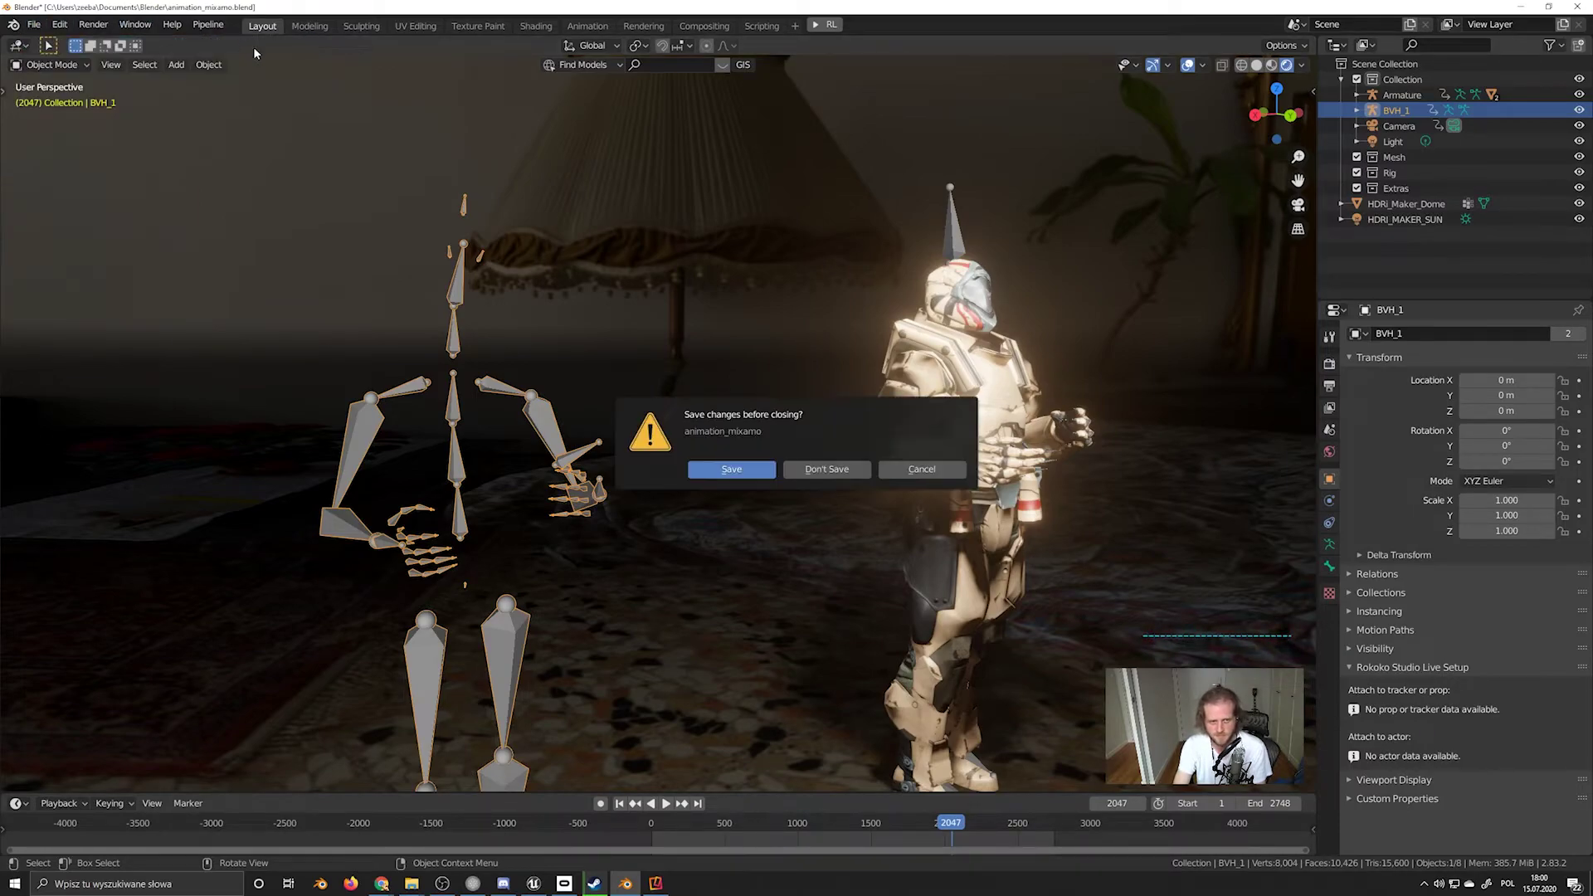
left_click(826, 468)
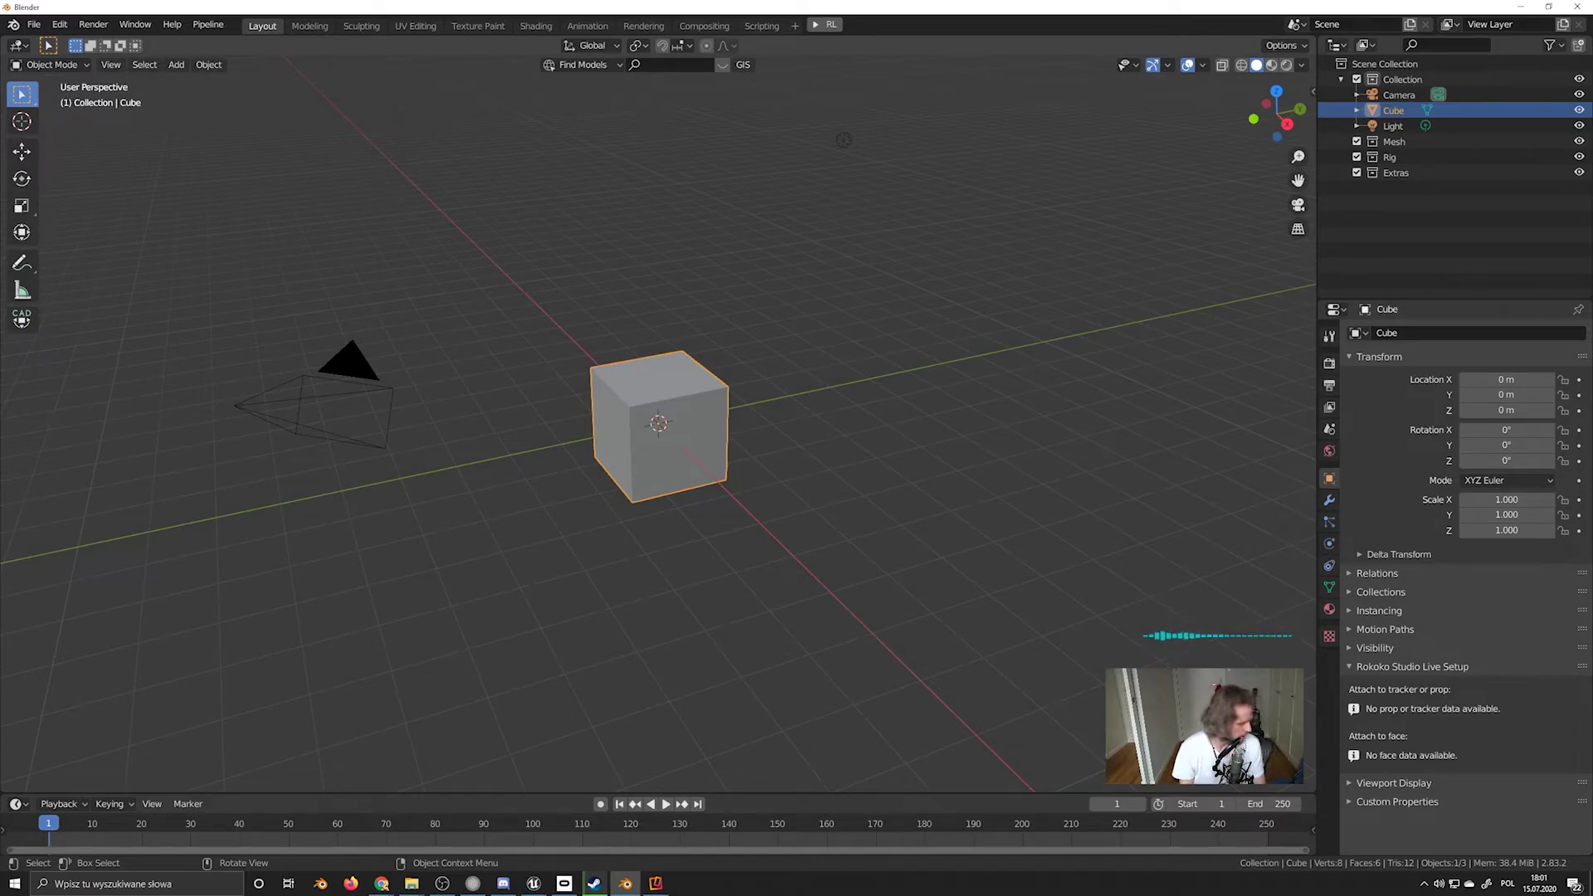
Search the computer for "ref" and launch Reflector 3 to show the phone's screen over the scene
key("super")
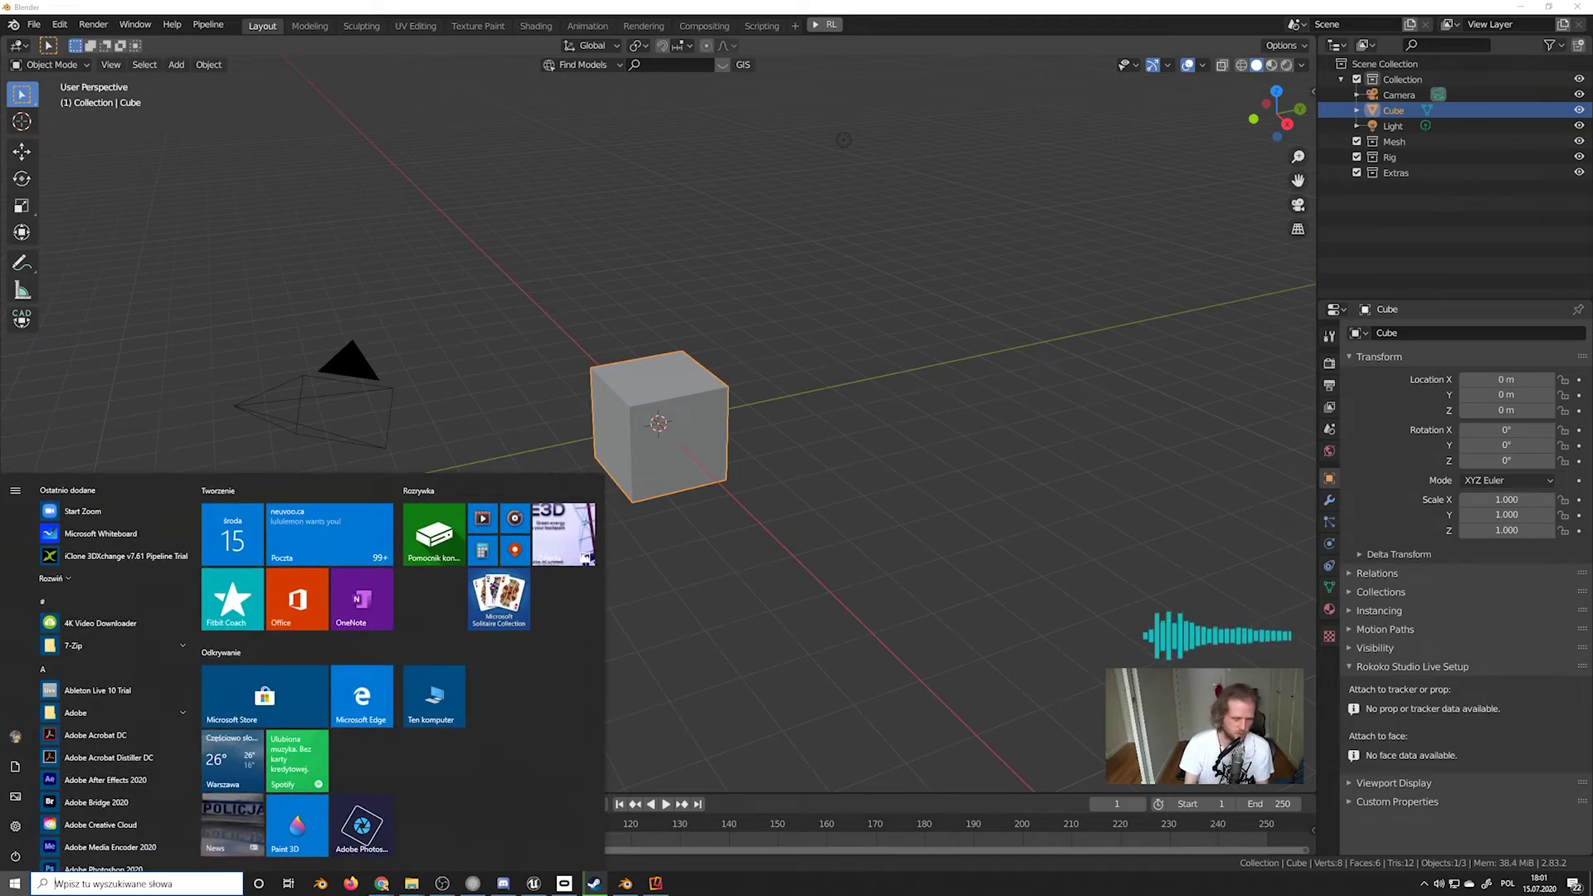
type("ref")
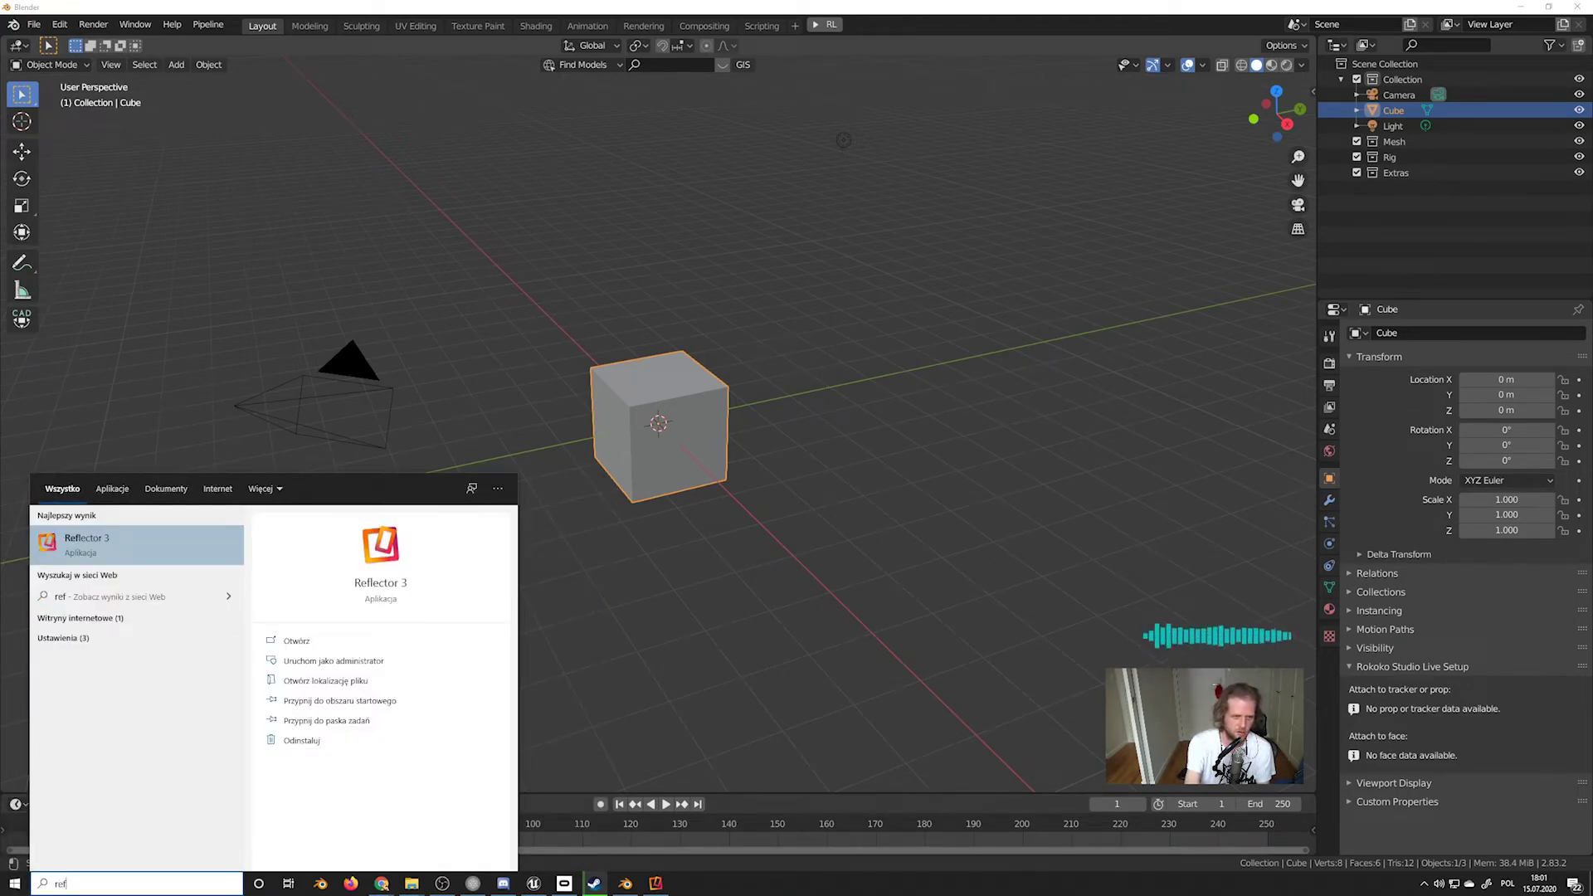
key("Return")
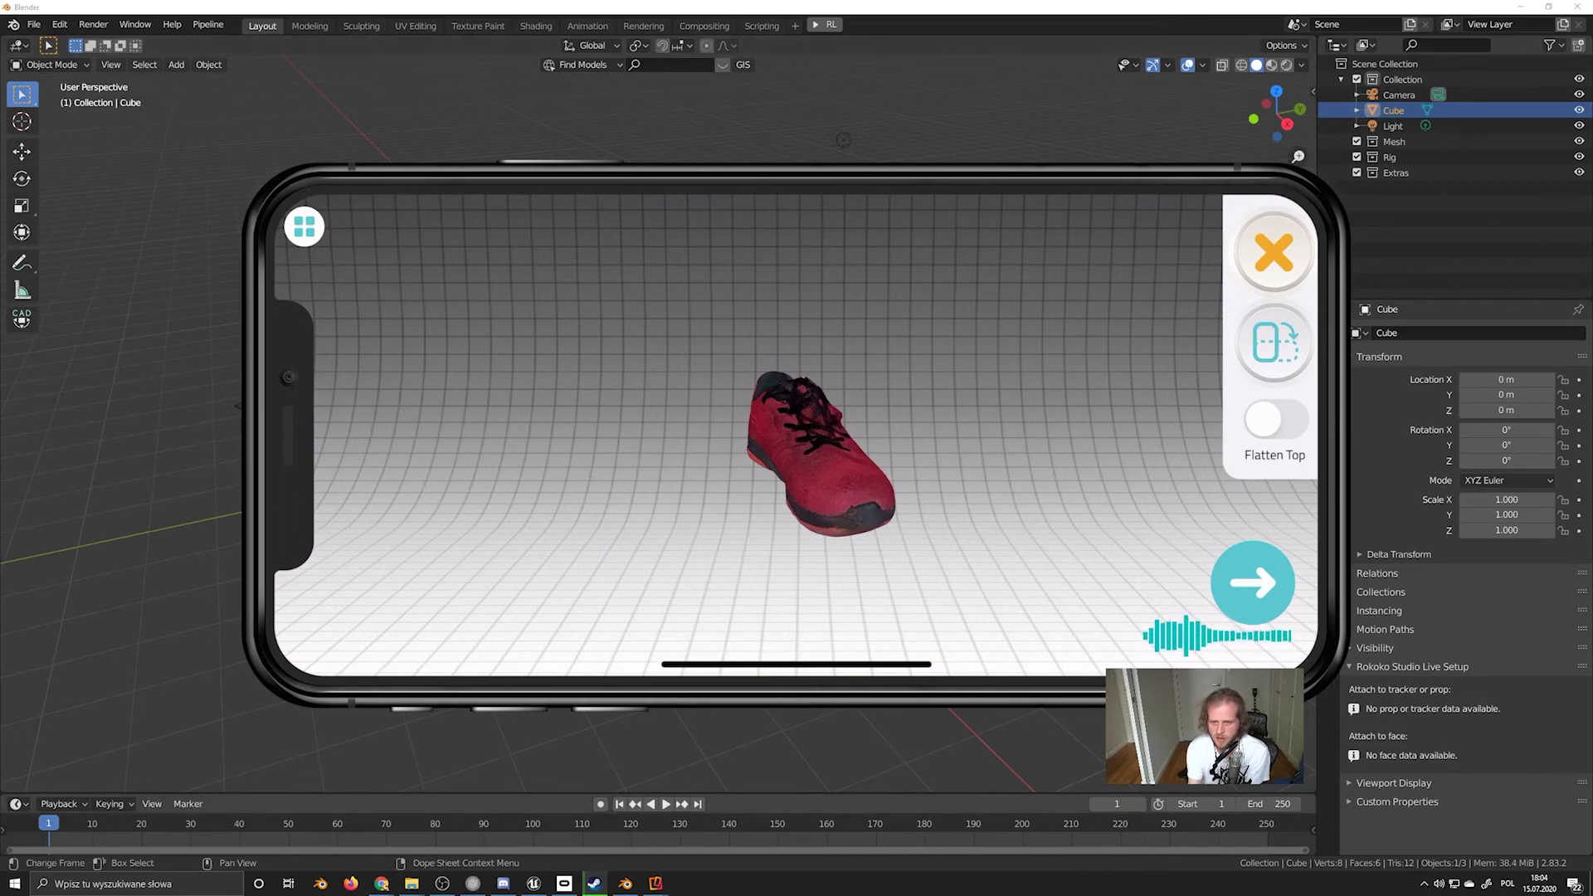
mouse_move(1237, 359)
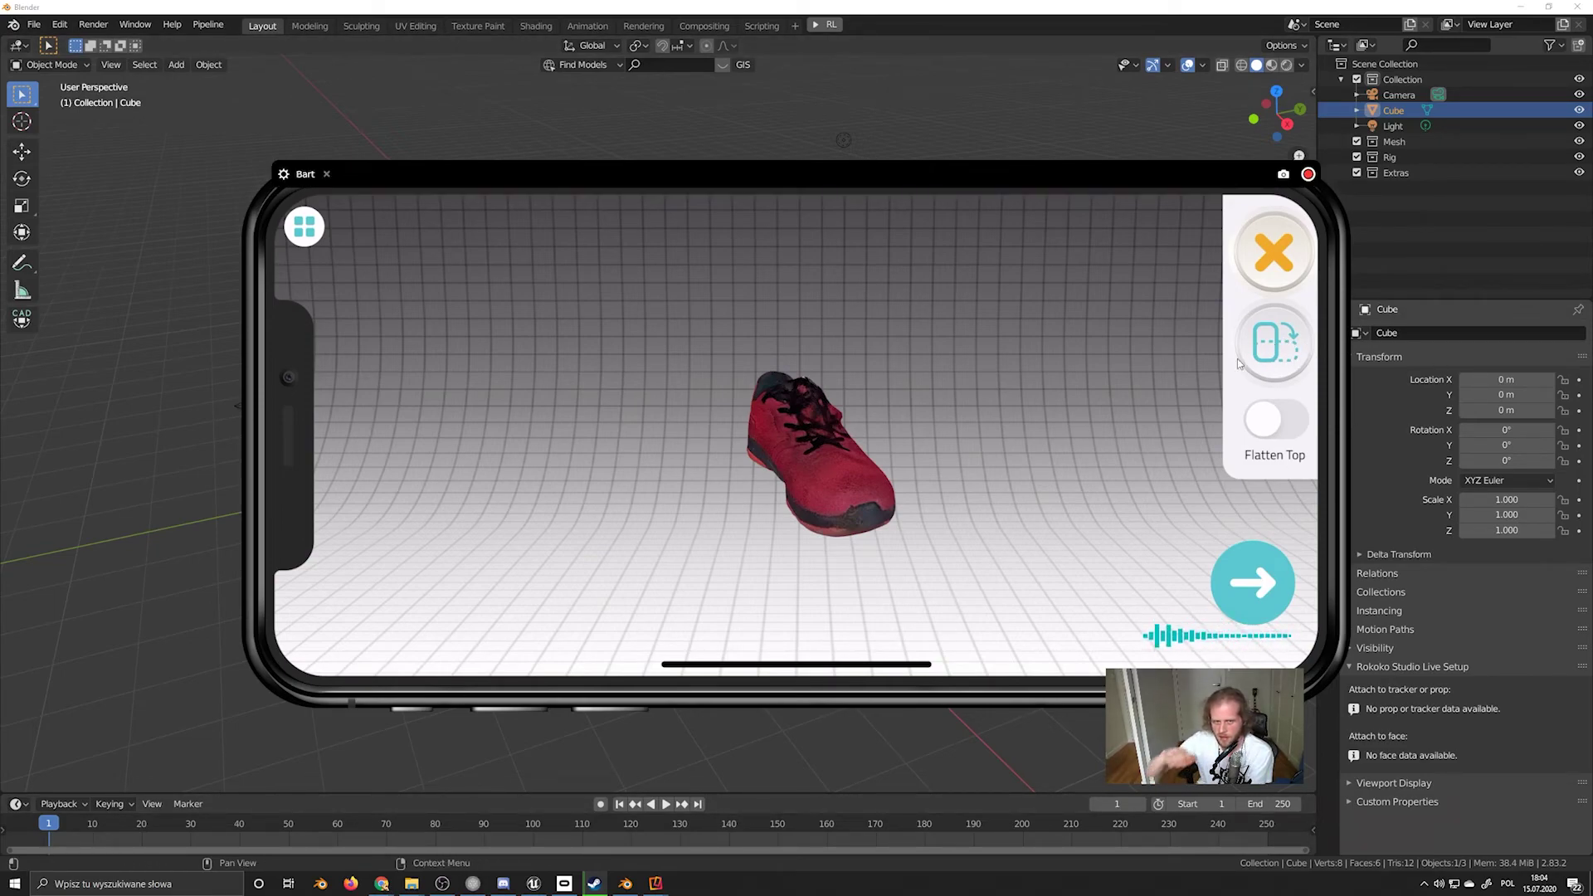